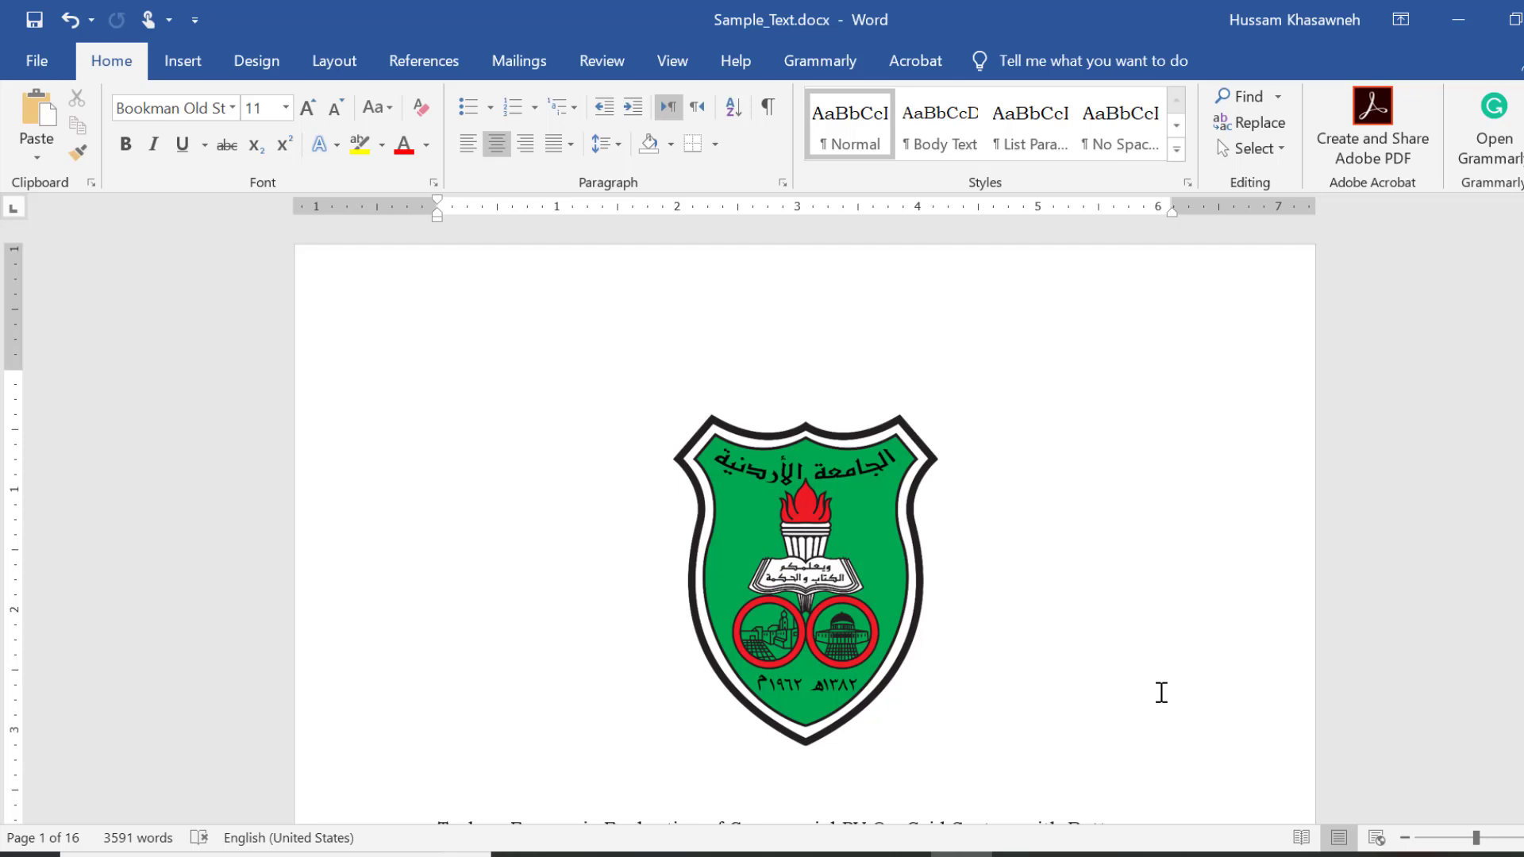
# Practise selecting the cover page's title, author line and affiliation lines, then clear the selection.
pyautogui.scroll(-1, 1162, 692)
pyautogui.scroll(-1, 1162, 692)
pyautogui.scroll(-1, 1161, 692)
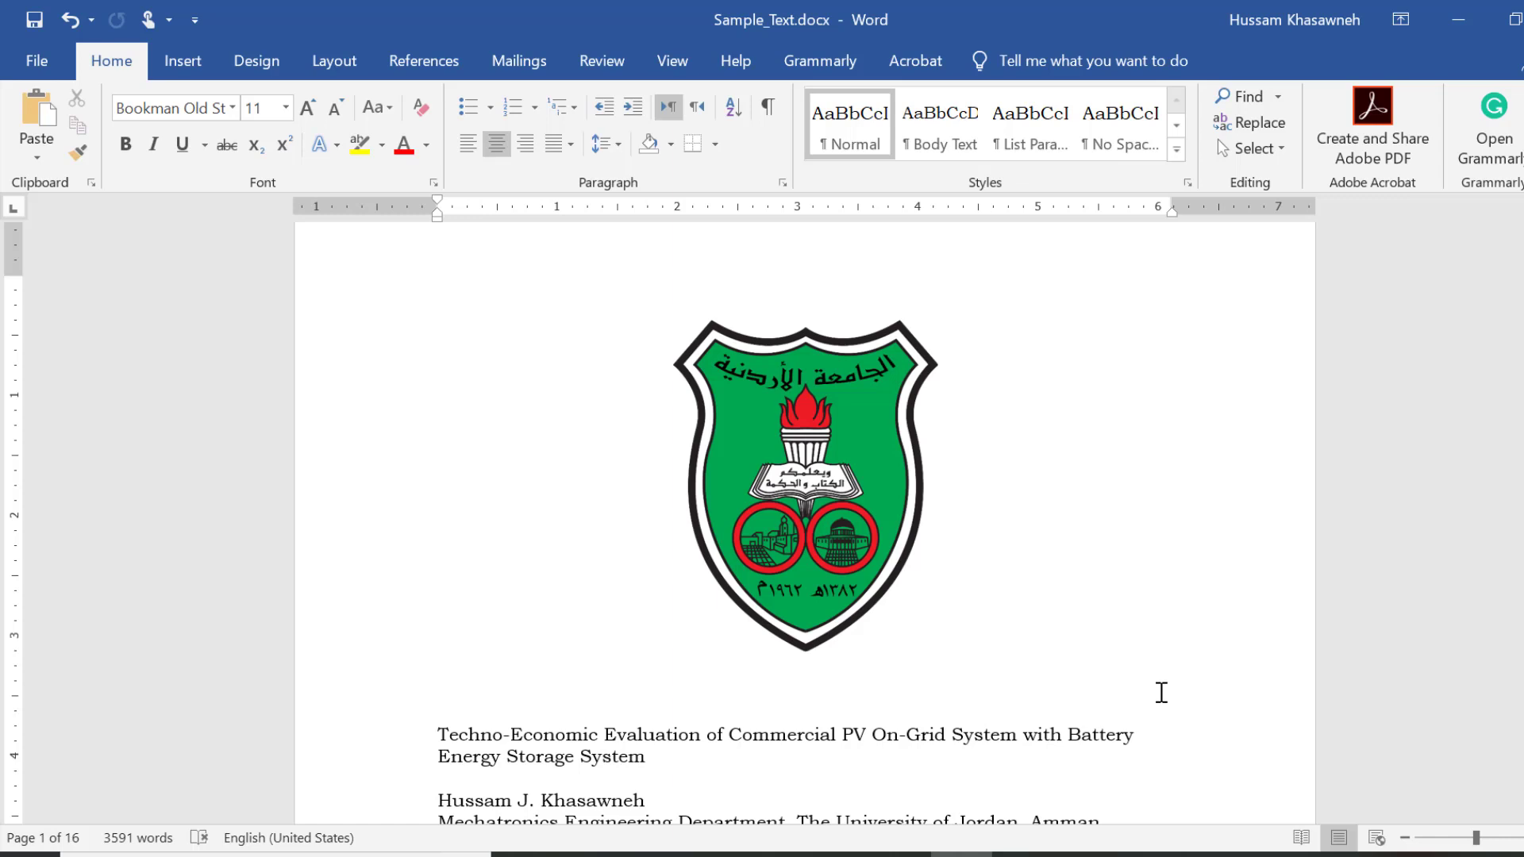
pyautogui.scroll(-1, 1162, 692)
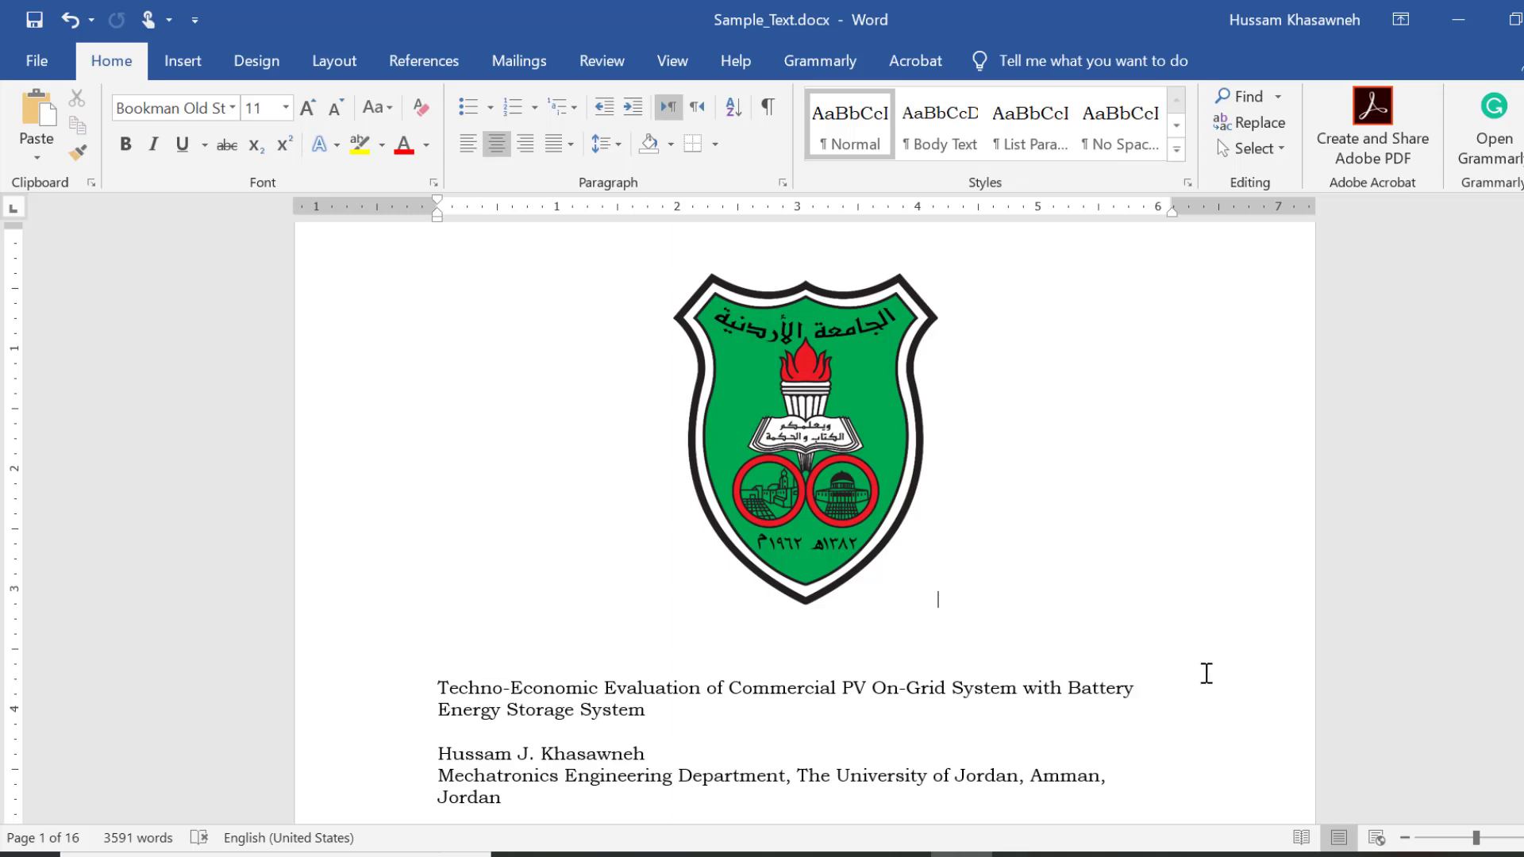
pyautogui.scroll(-2, 1207, 673)
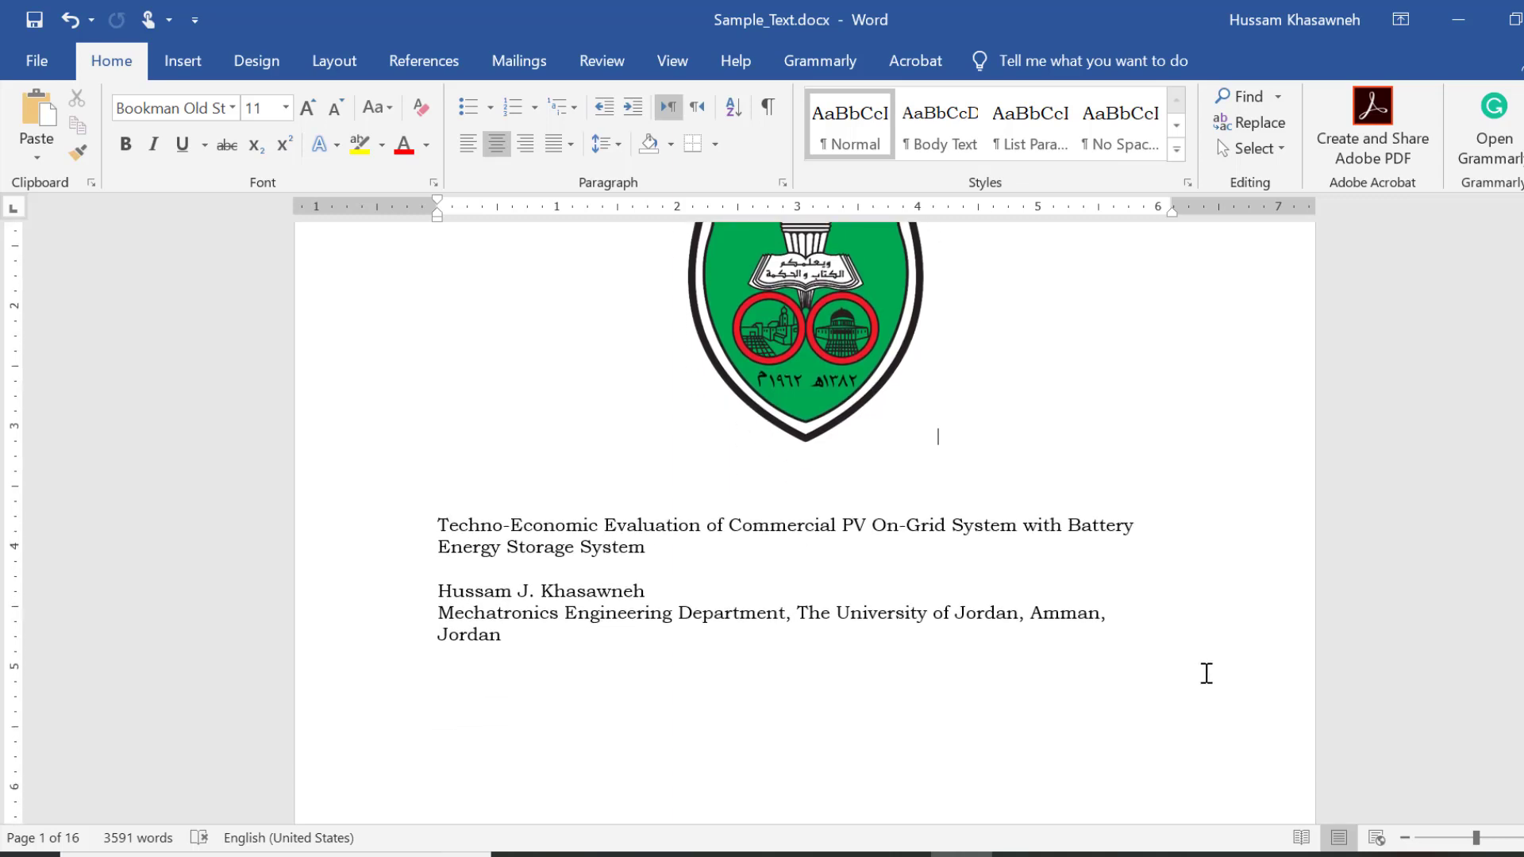
pyautogui.scroll(-5, 1207, 673)
pyautogui.scroll(2, 1207, 674)
pyautogui.scroll(4, 1207, 673)
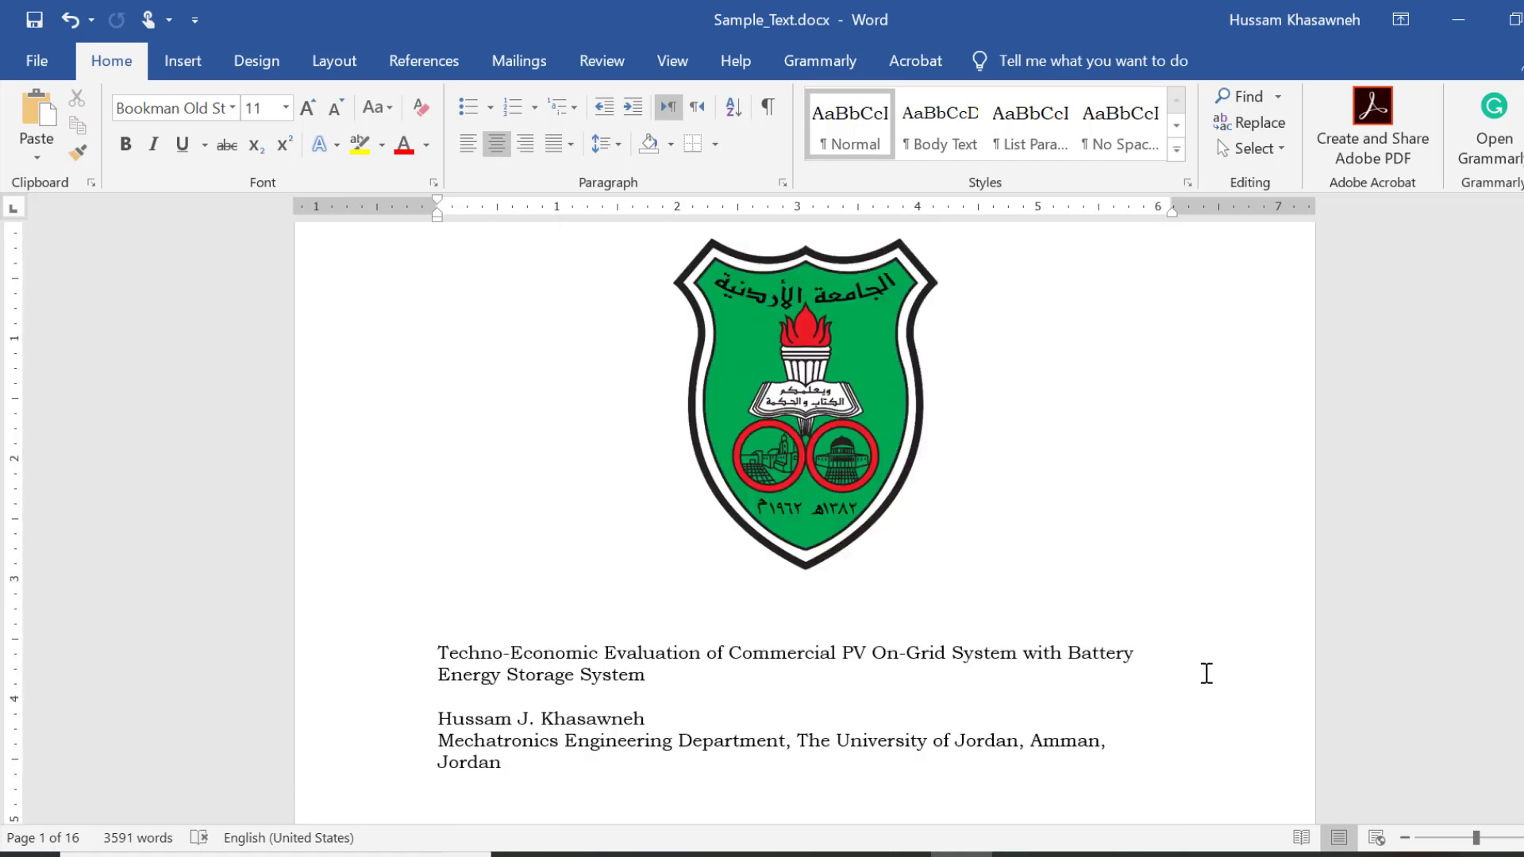
pyautogui.scroll(2, 1206, 673)
pyautogui.scroll(-2, 1206, 673)
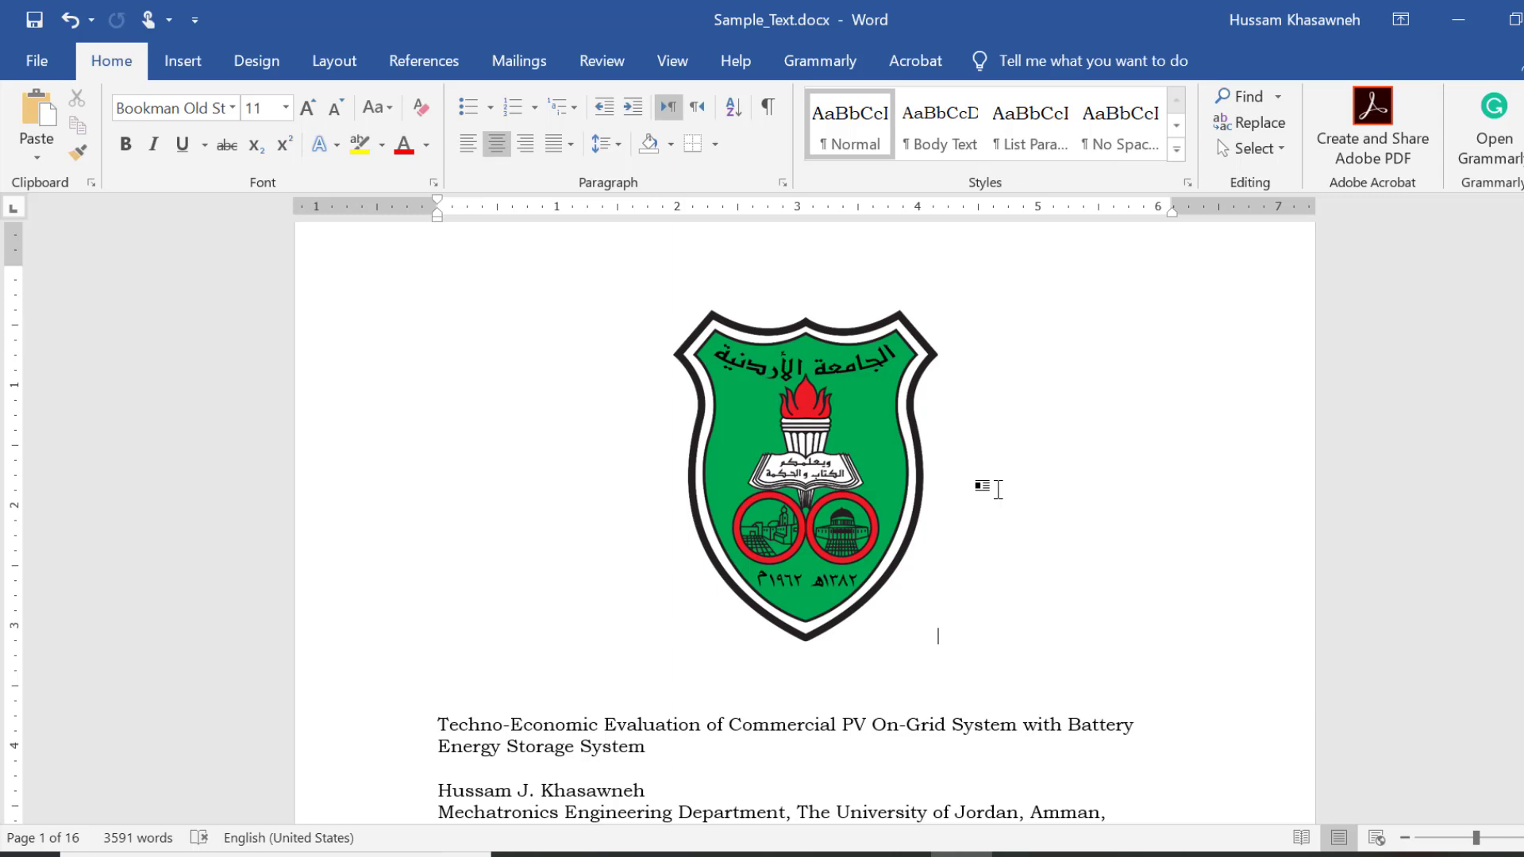
pyautogui.scroll(-1, 997, 489)
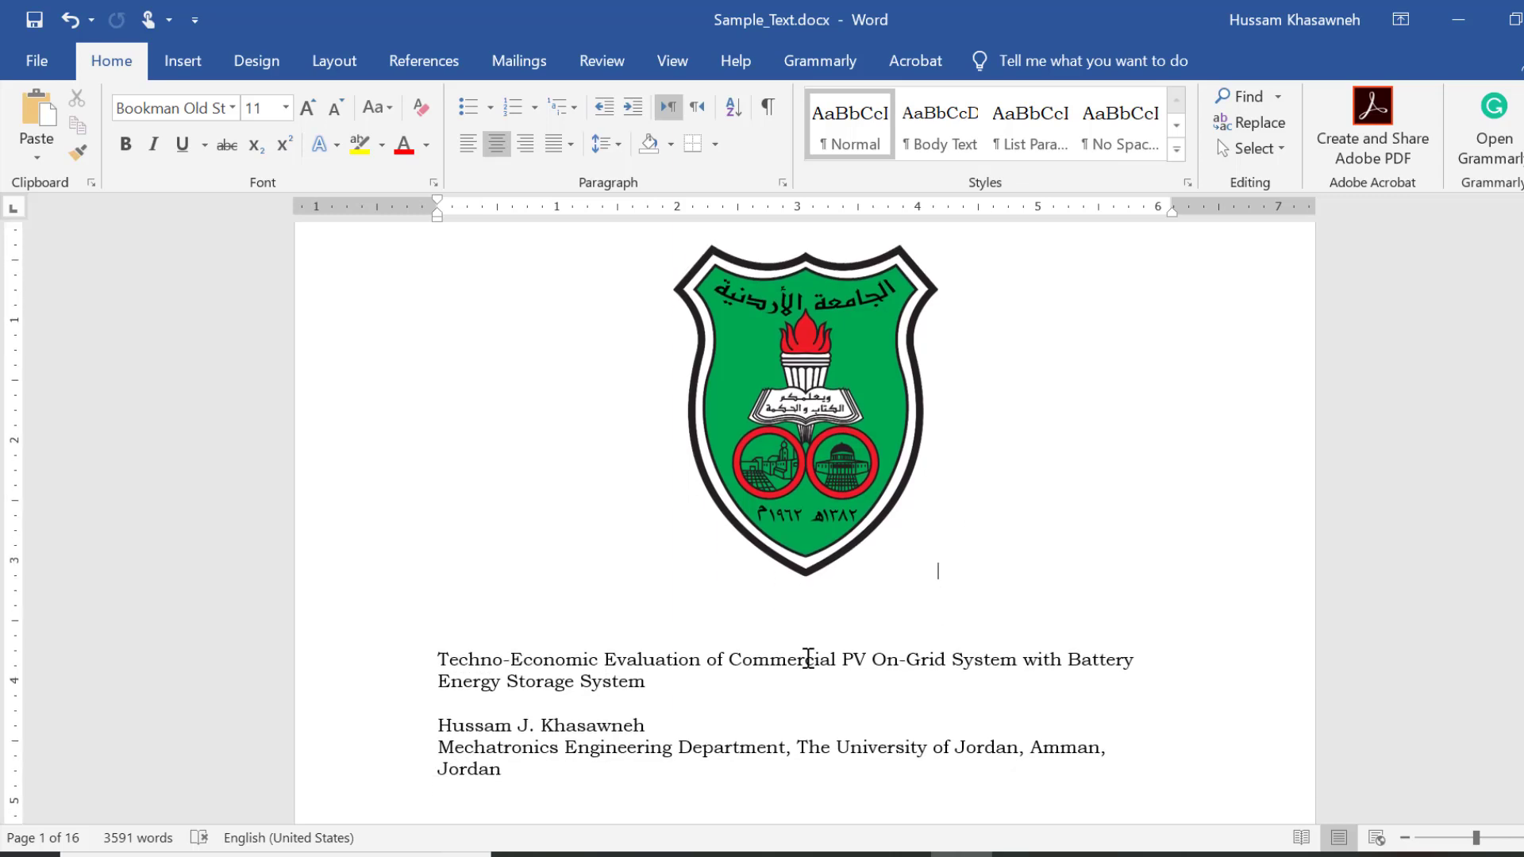
pyautogui.moveTo(684, 688); pyautogui.dragTo(446, 667)
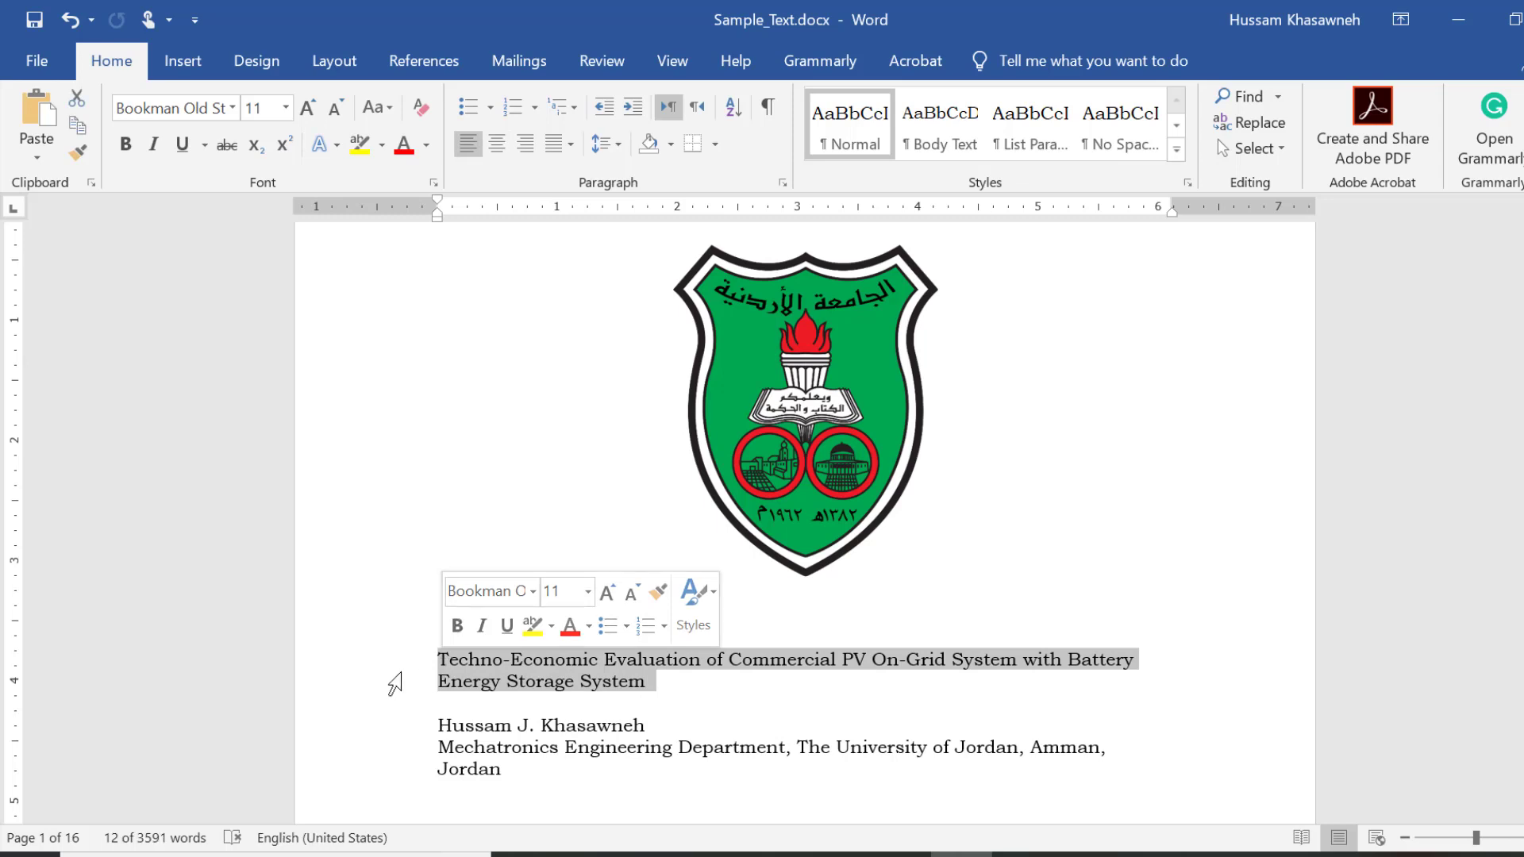
pyautogui.moveTo(437, 726); pyautogui.dragTo(647, 729)
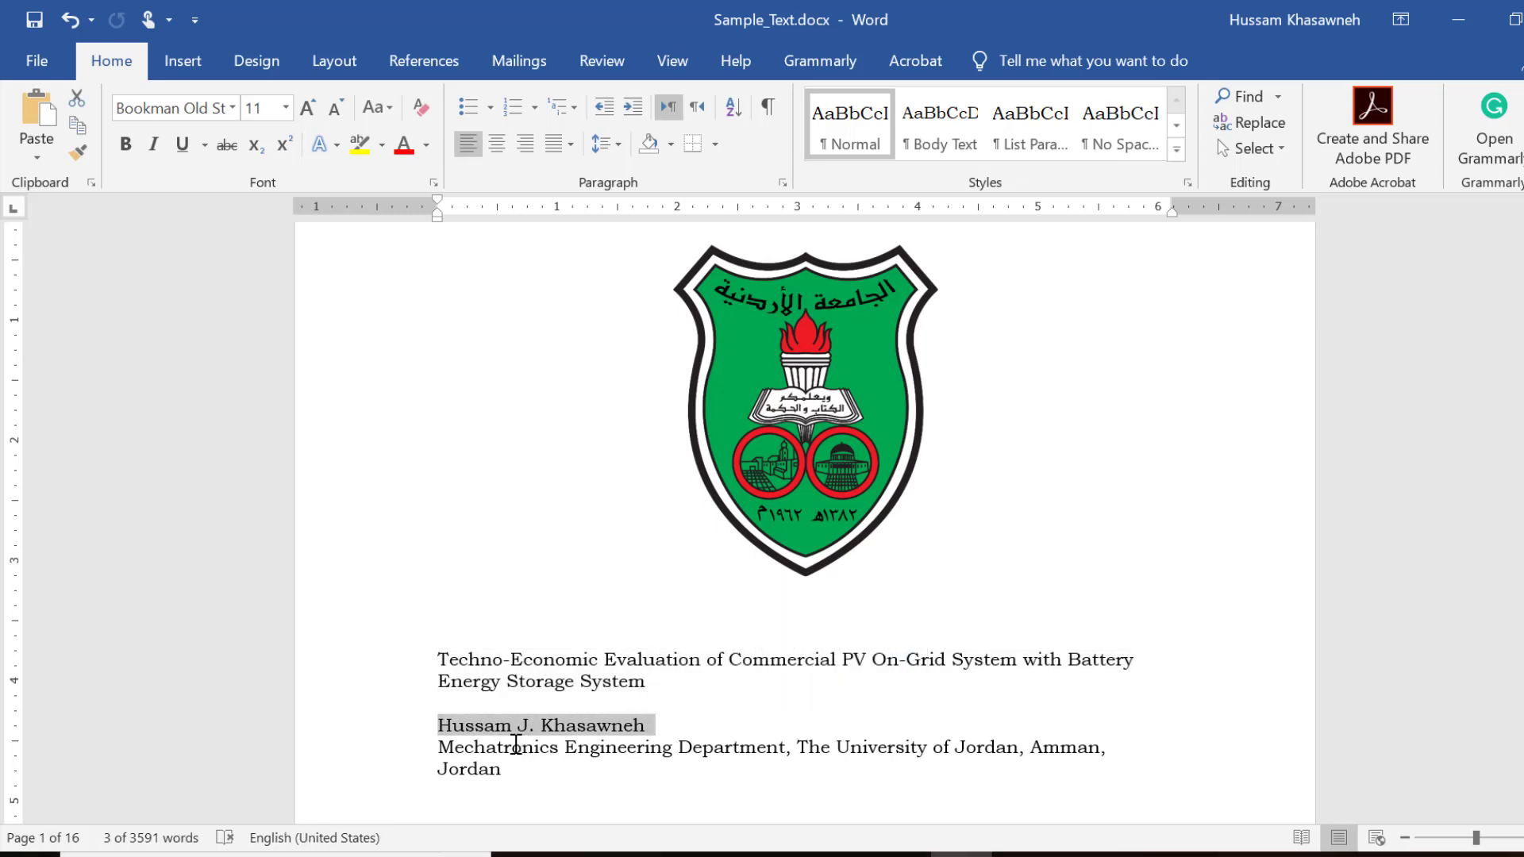
pyautogui.moveTo(439, 750); pyautogui.dragTo(527, 766)
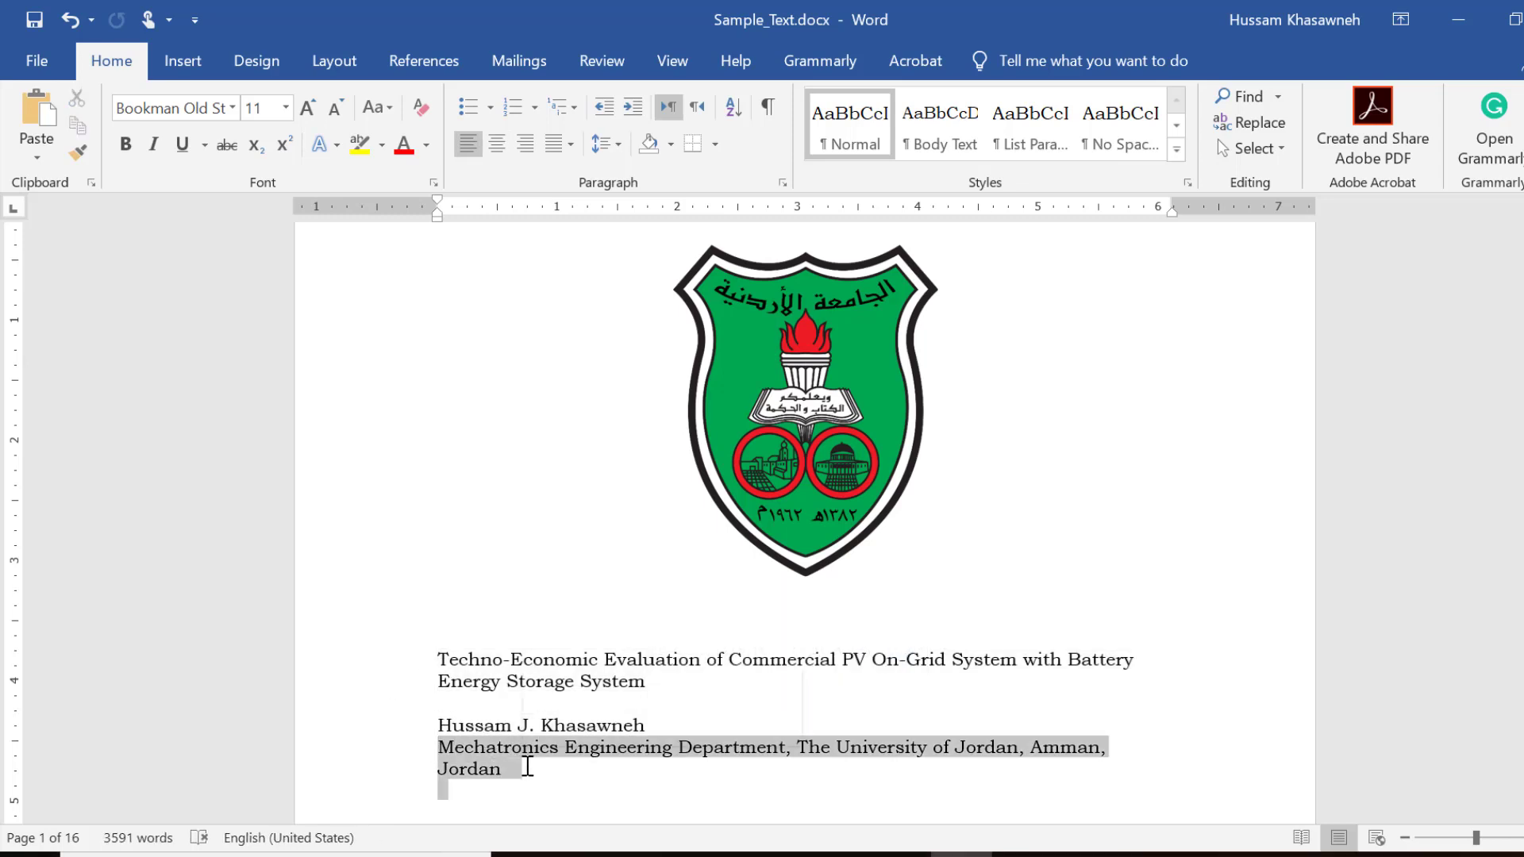
pyautogui.click(570, 781)
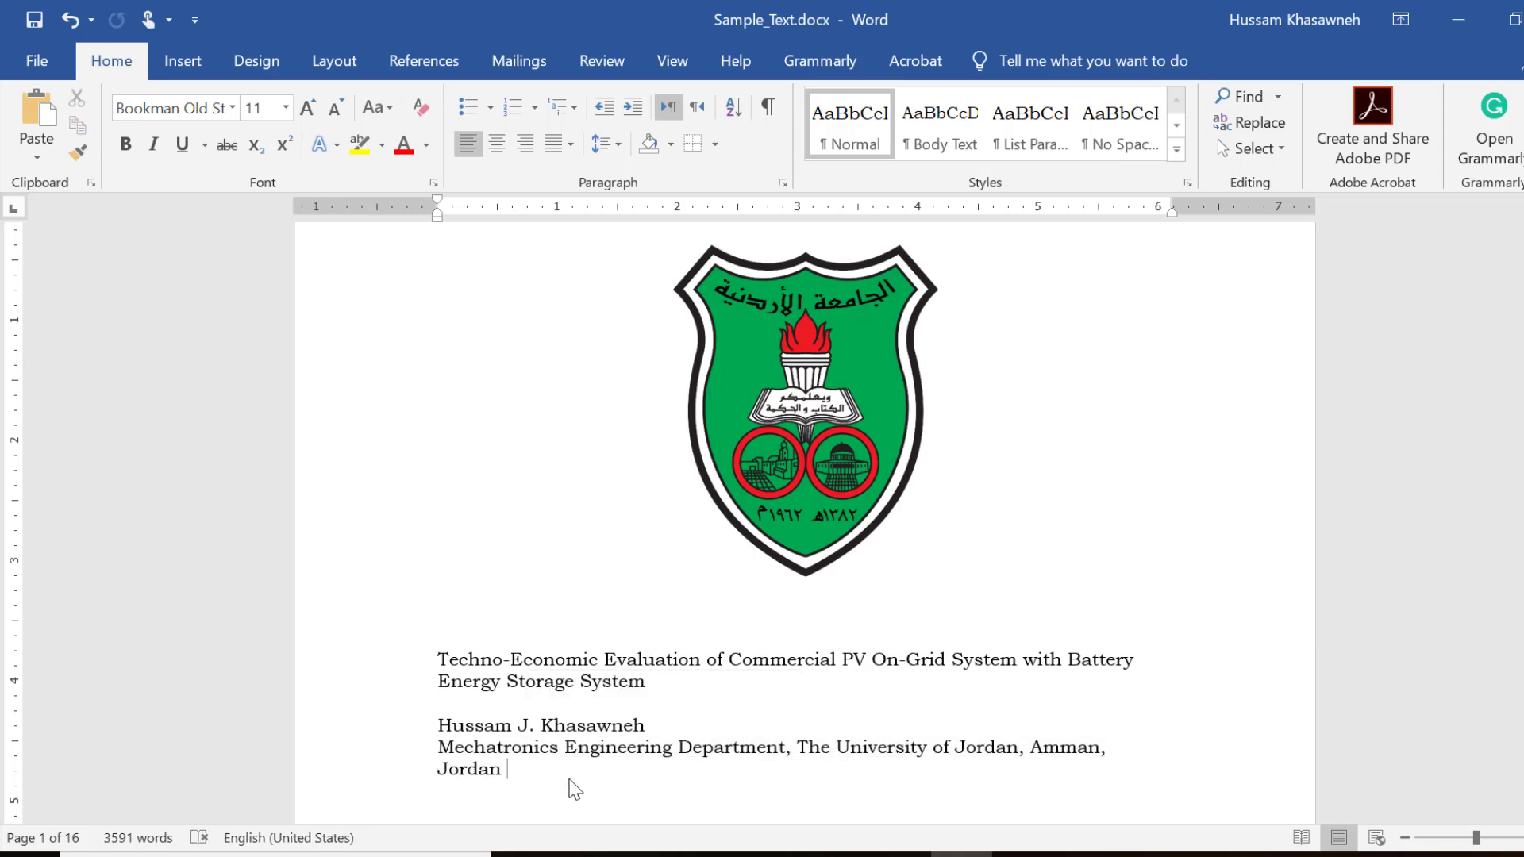
# Try selections on the author name and abstract, then select the whole paper title.
pyautogui.scroll(-1, 575, 788)
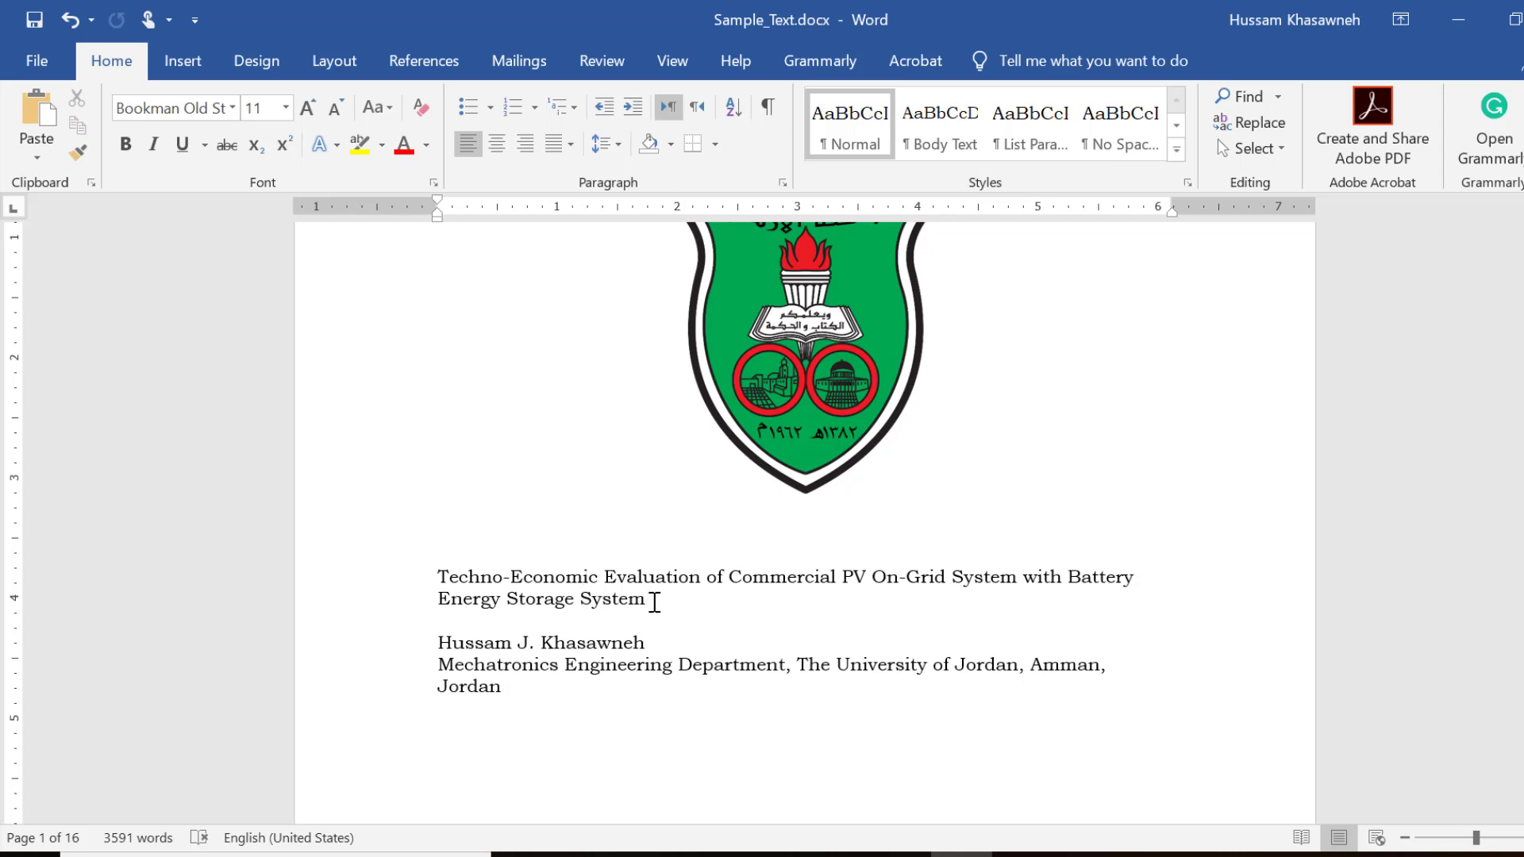
pyautogui.moveTo(587, 601); pyautogui.dragTo(445, 585)
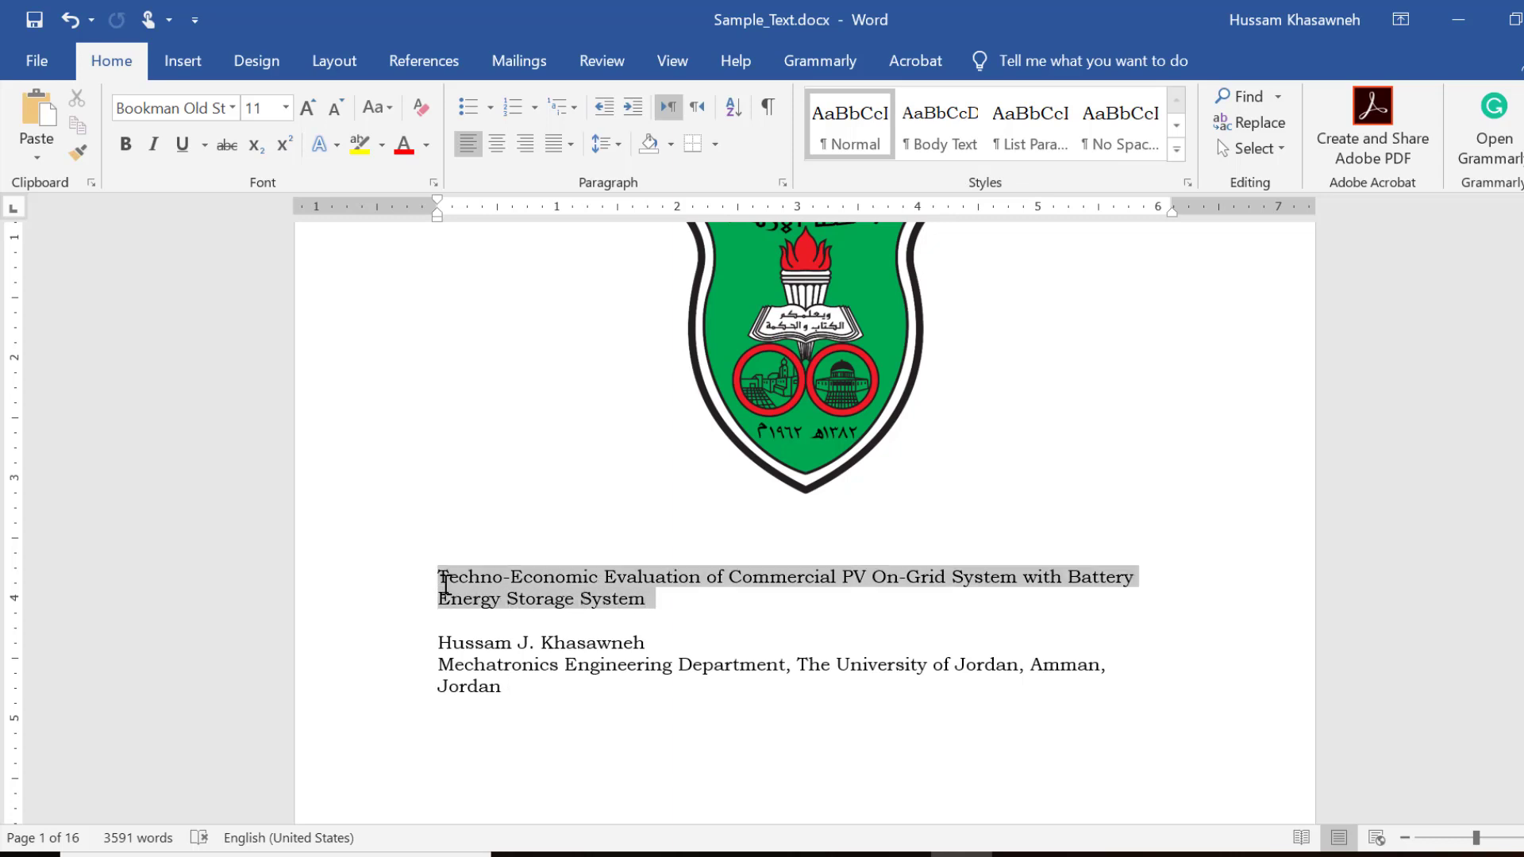
pyautogui.moveTo(439, 645); pyautogui.dragTo(512, 645)
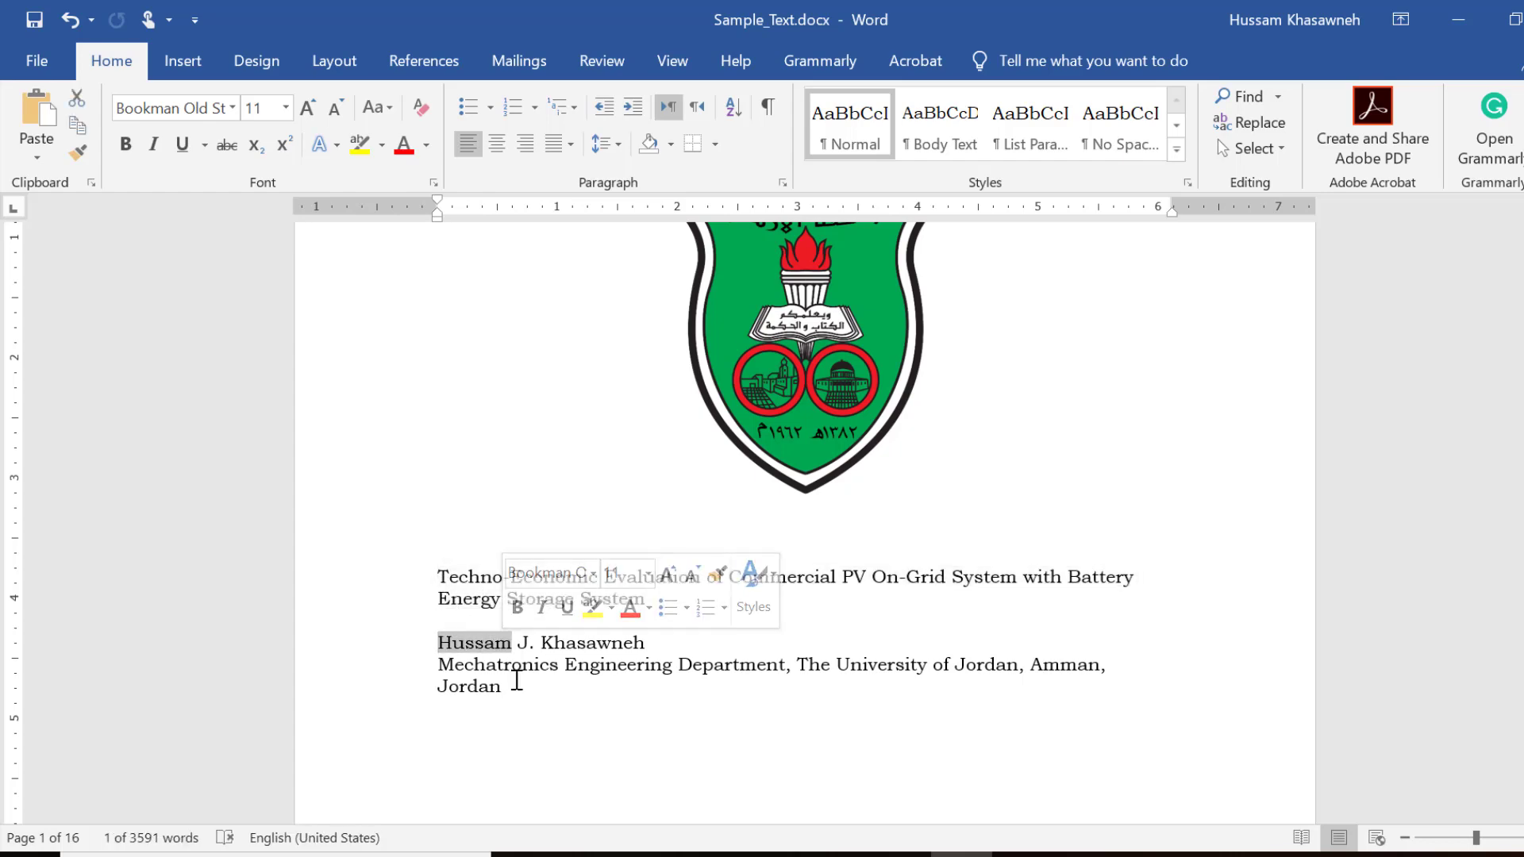
pyautogui.scroll(-2, 517, 680)
pyautogui.scroll(-2, 516, 679)
pyautogui.scroll(-4, 517, 675)
pyautogui.scroll(-3, 516, 666)
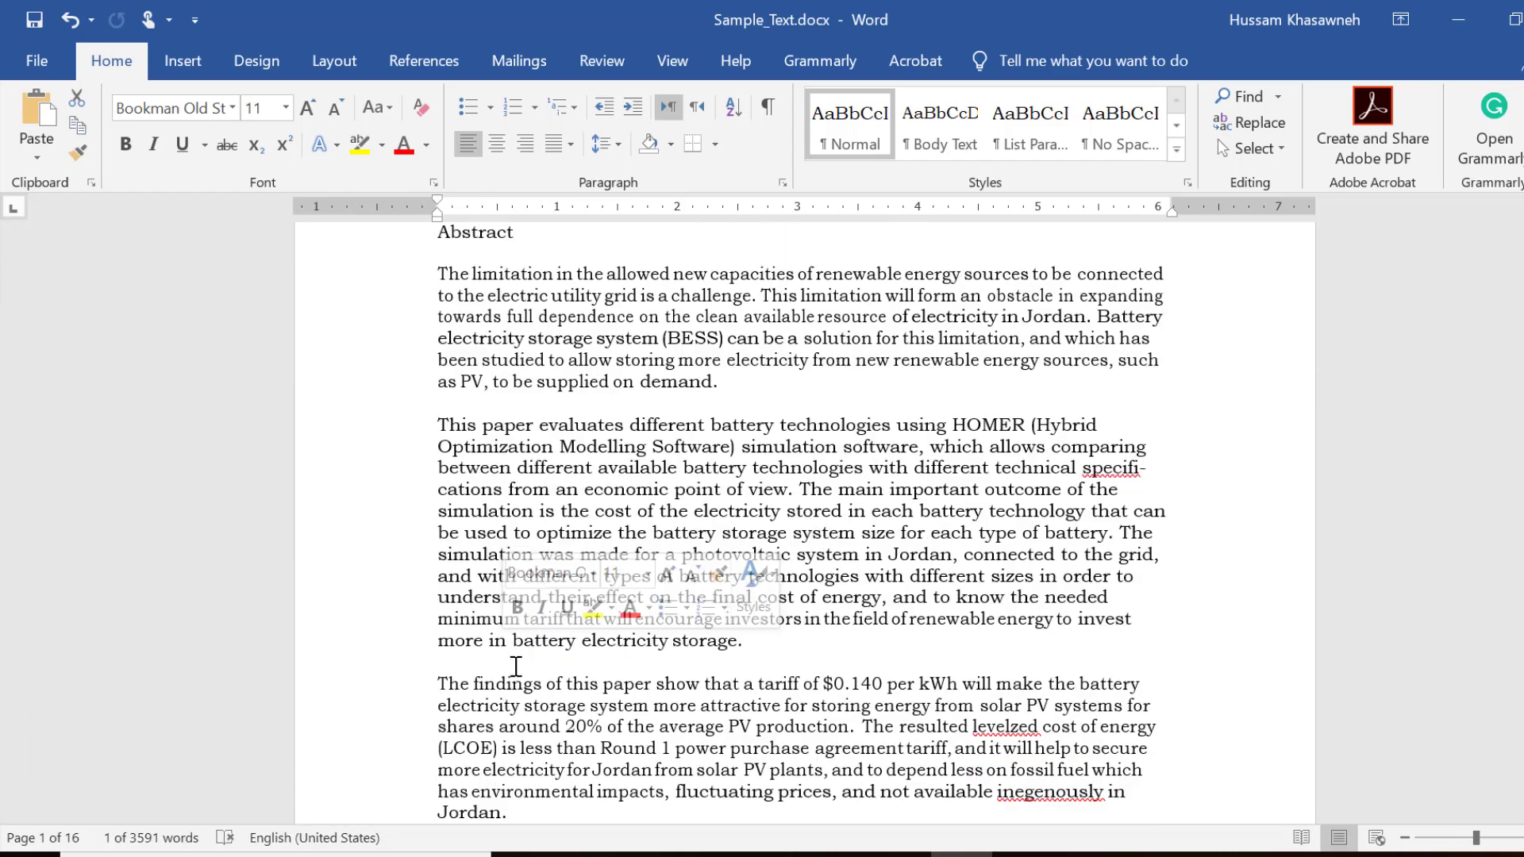
pyautogui.moveTo(513, 372); pyautogui.dragTo(566, 578)
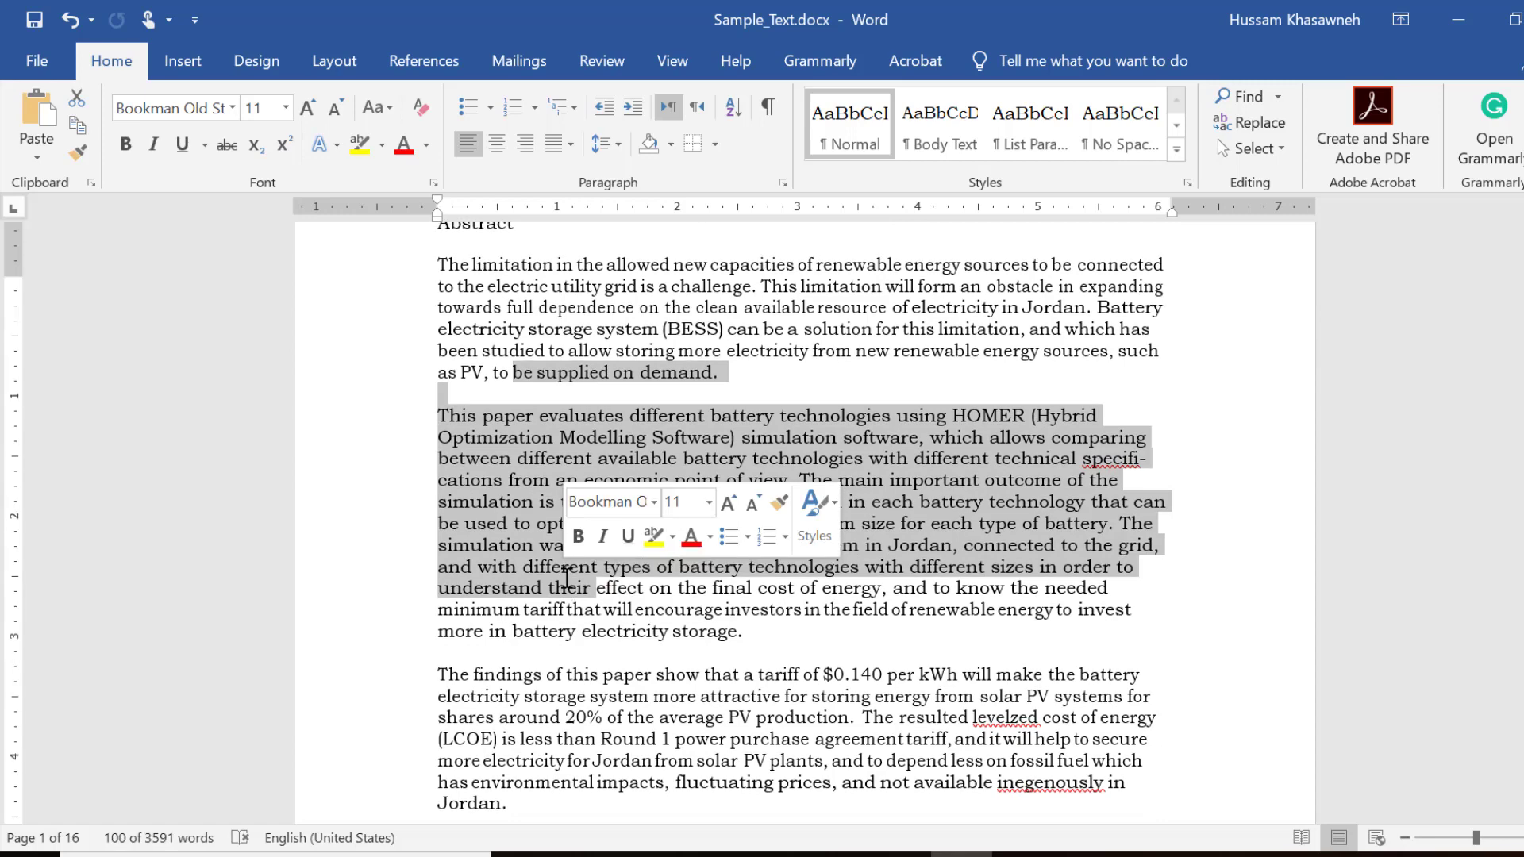
pyautogui.scroll(5, 564, 578)
pyautogui.scroll(3, 565, 578)
pyautogui.scroll(3, 547, 571)
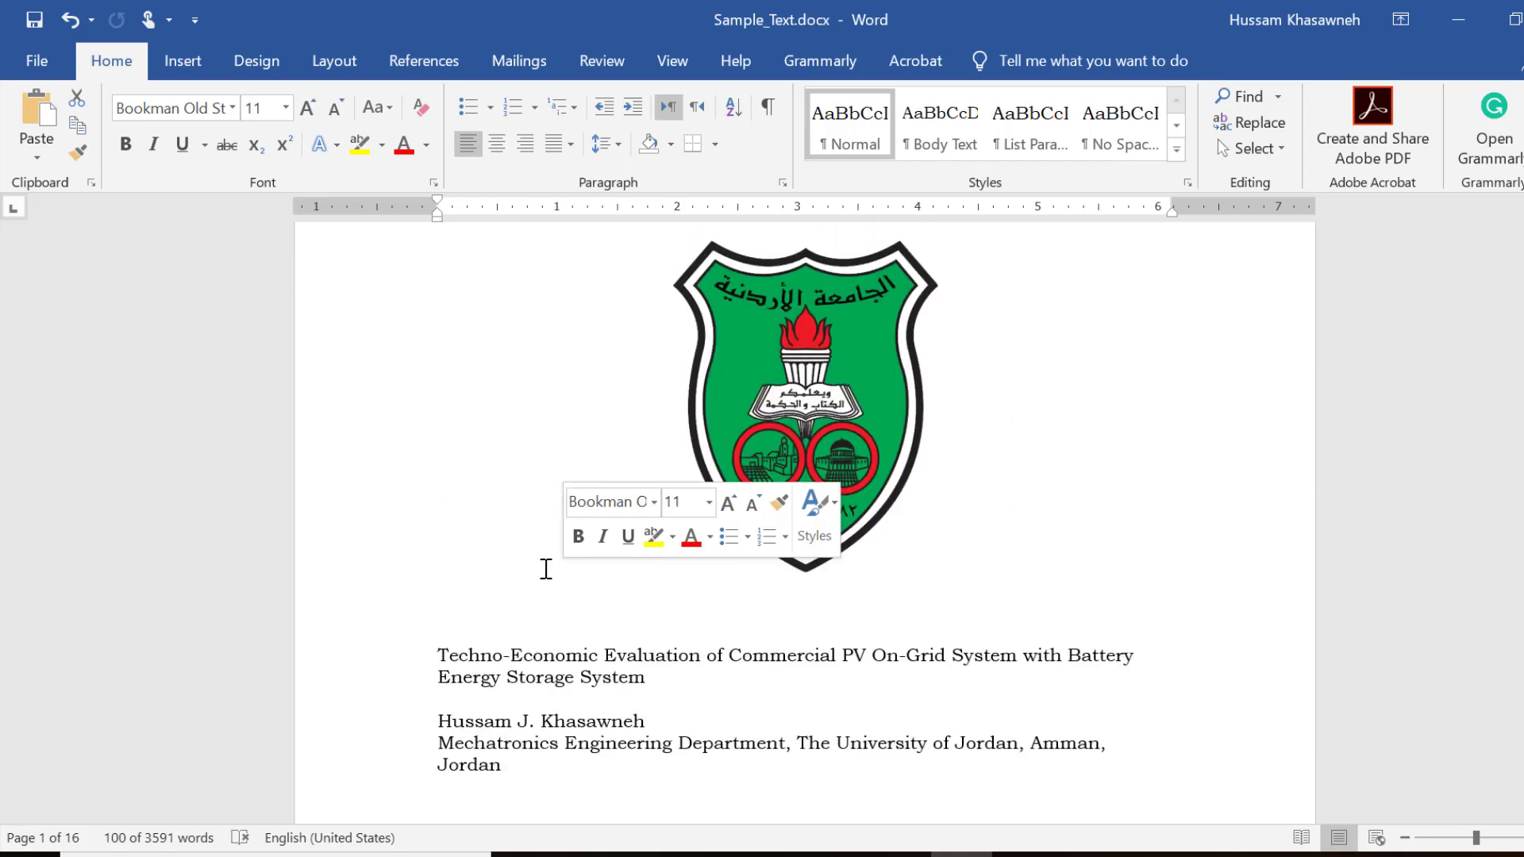
pyautogui.click(522, 660)
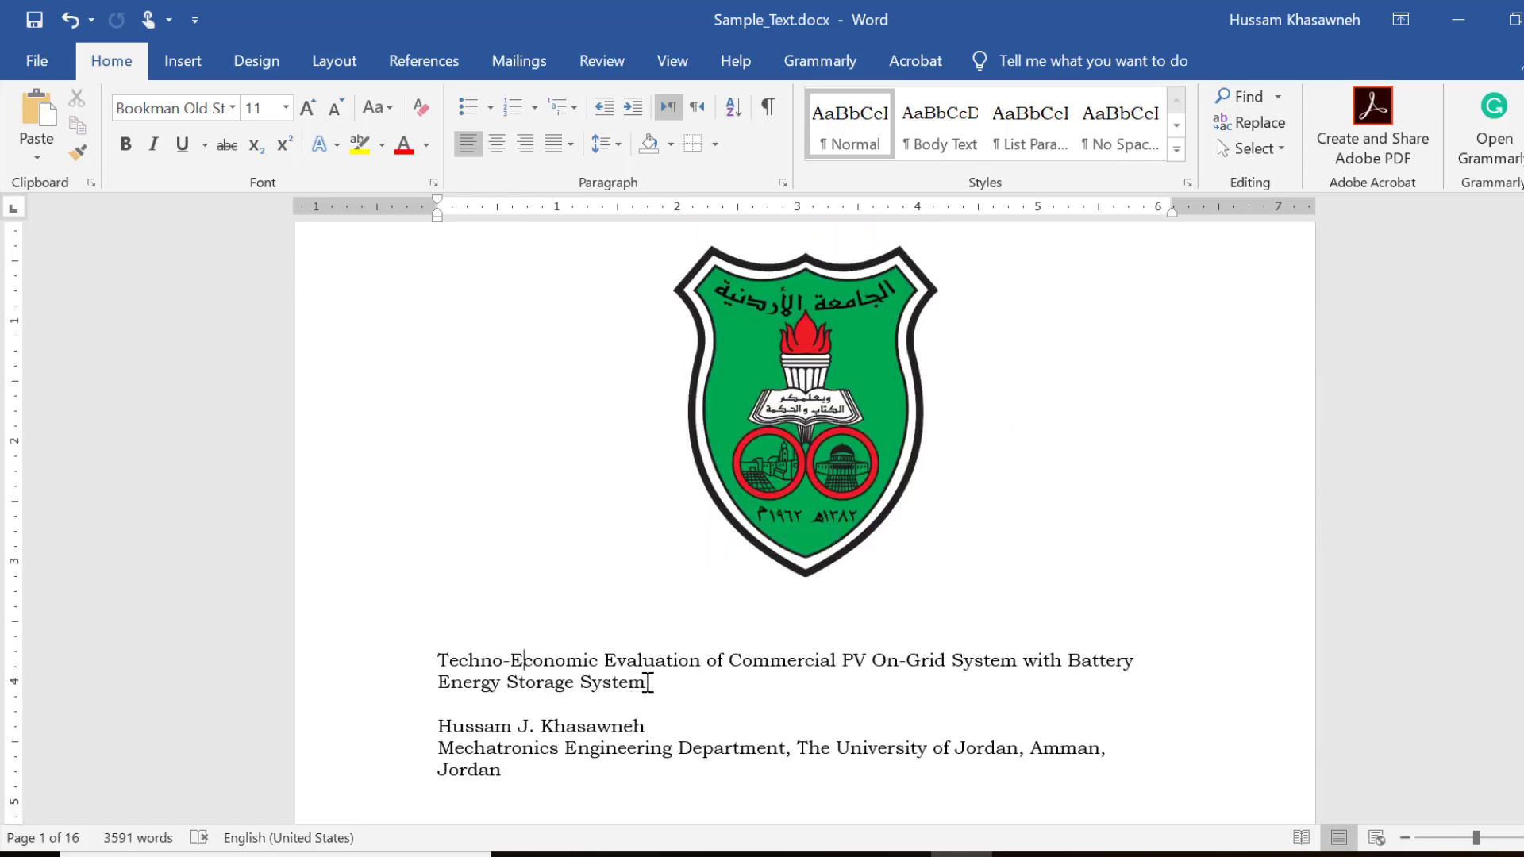
pyautogui.moveTo(648, 683); pyautogui.dragTo(439, 660)
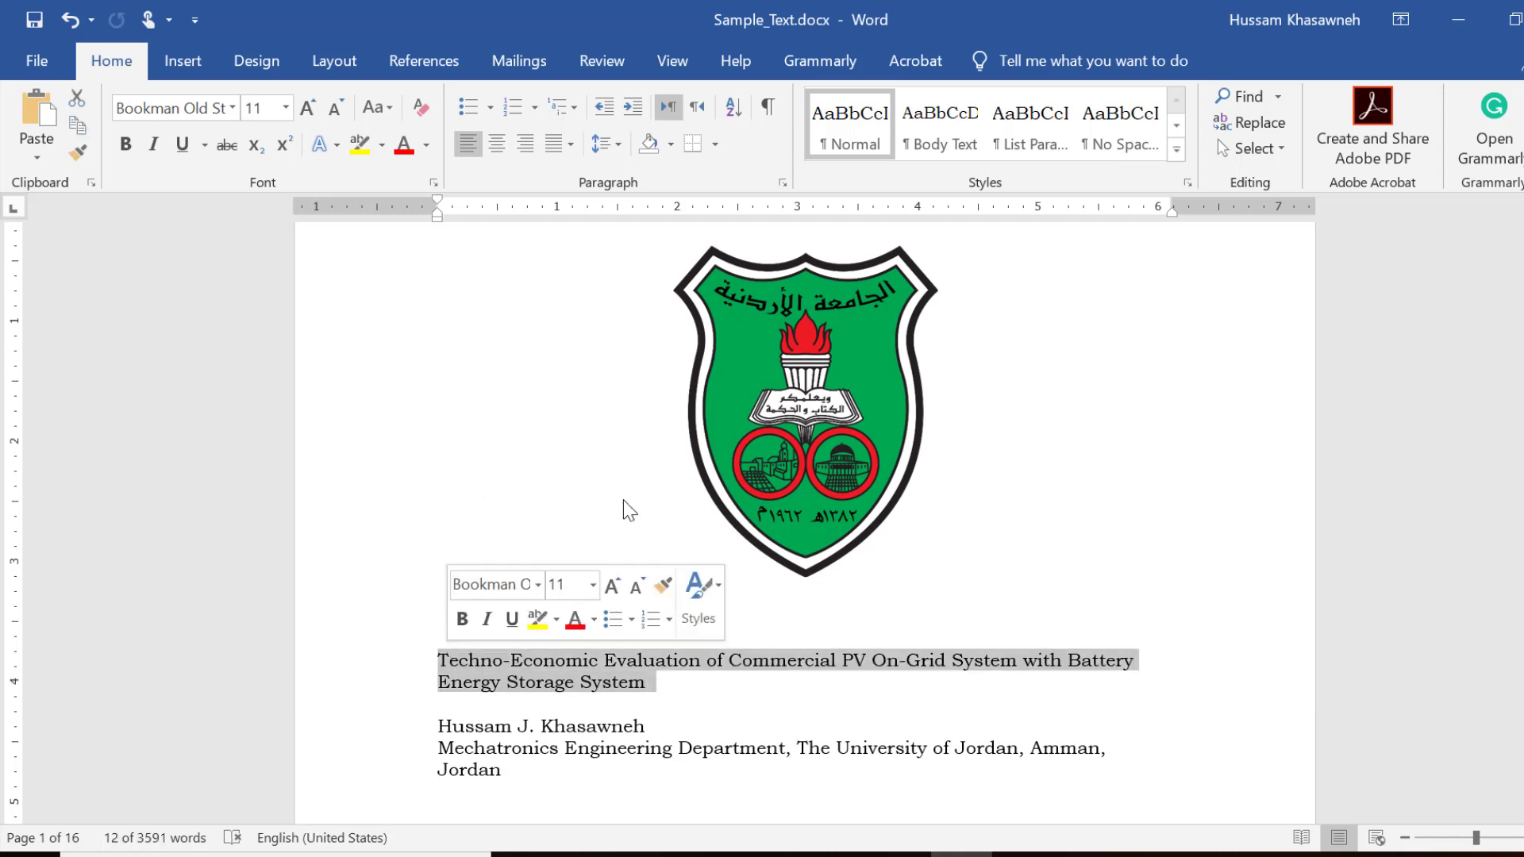
# Show the full Styles pane and apply the Title style to the selected paper title.
pyautogui.click(1188, 185)
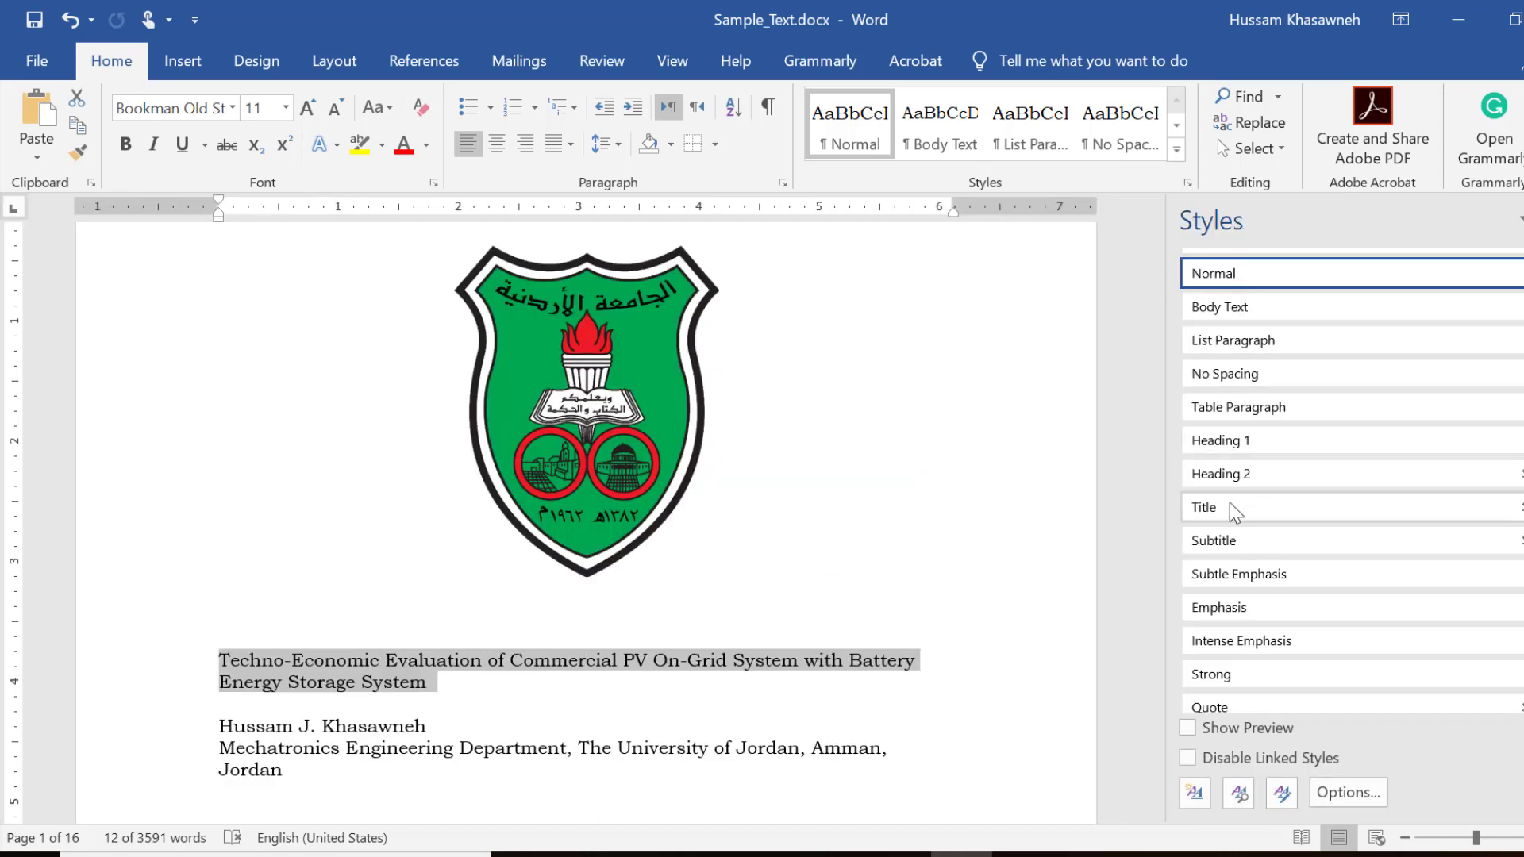
pyautogui.click(1230, 503)
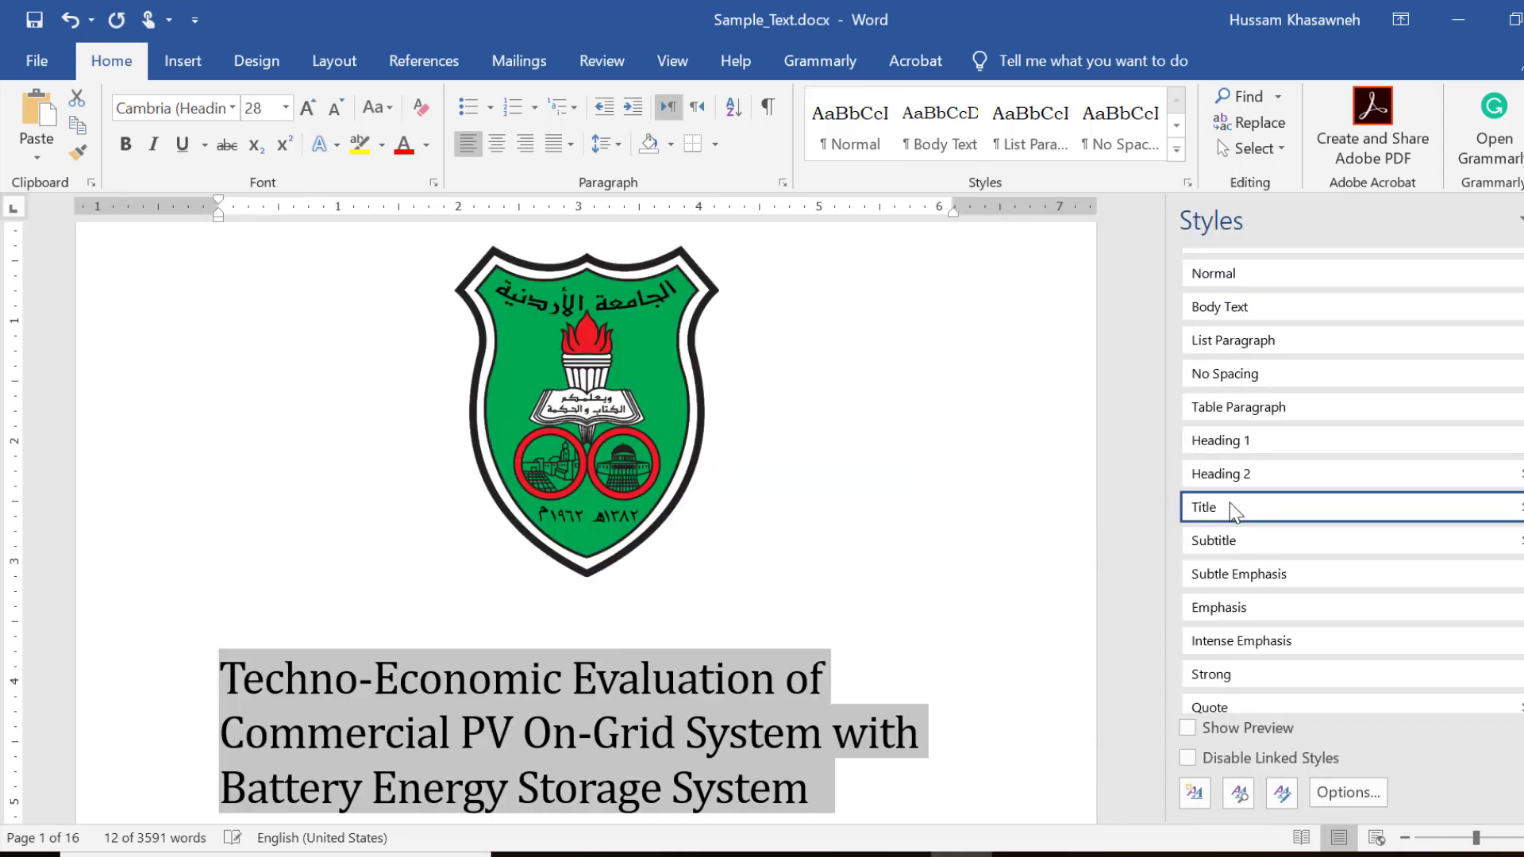
pyautogui.scroll(-2, 1007, 611)
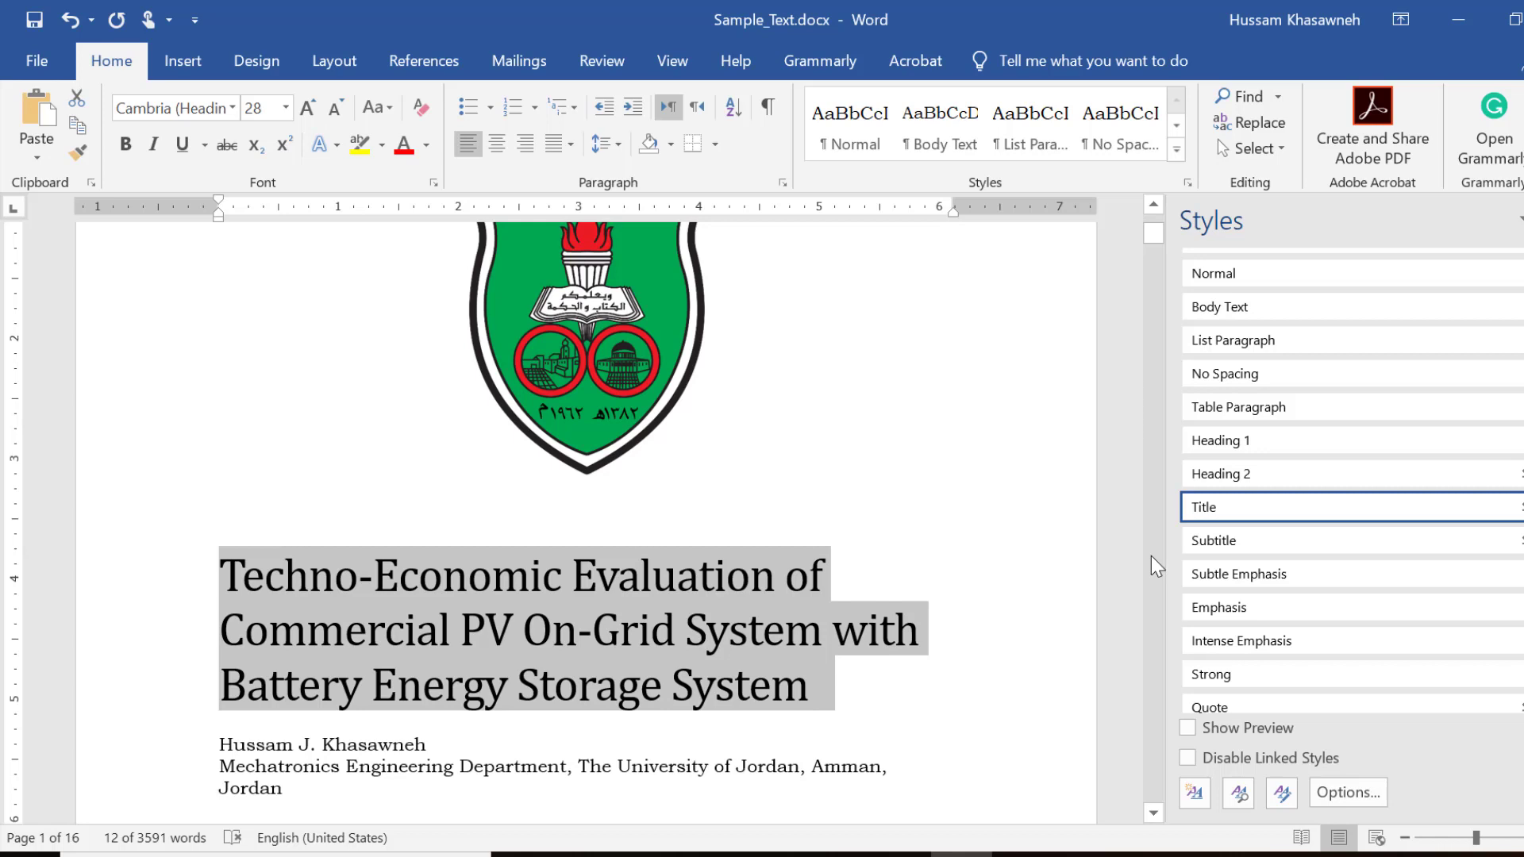
pyautogui.moveTo(1203, 507)
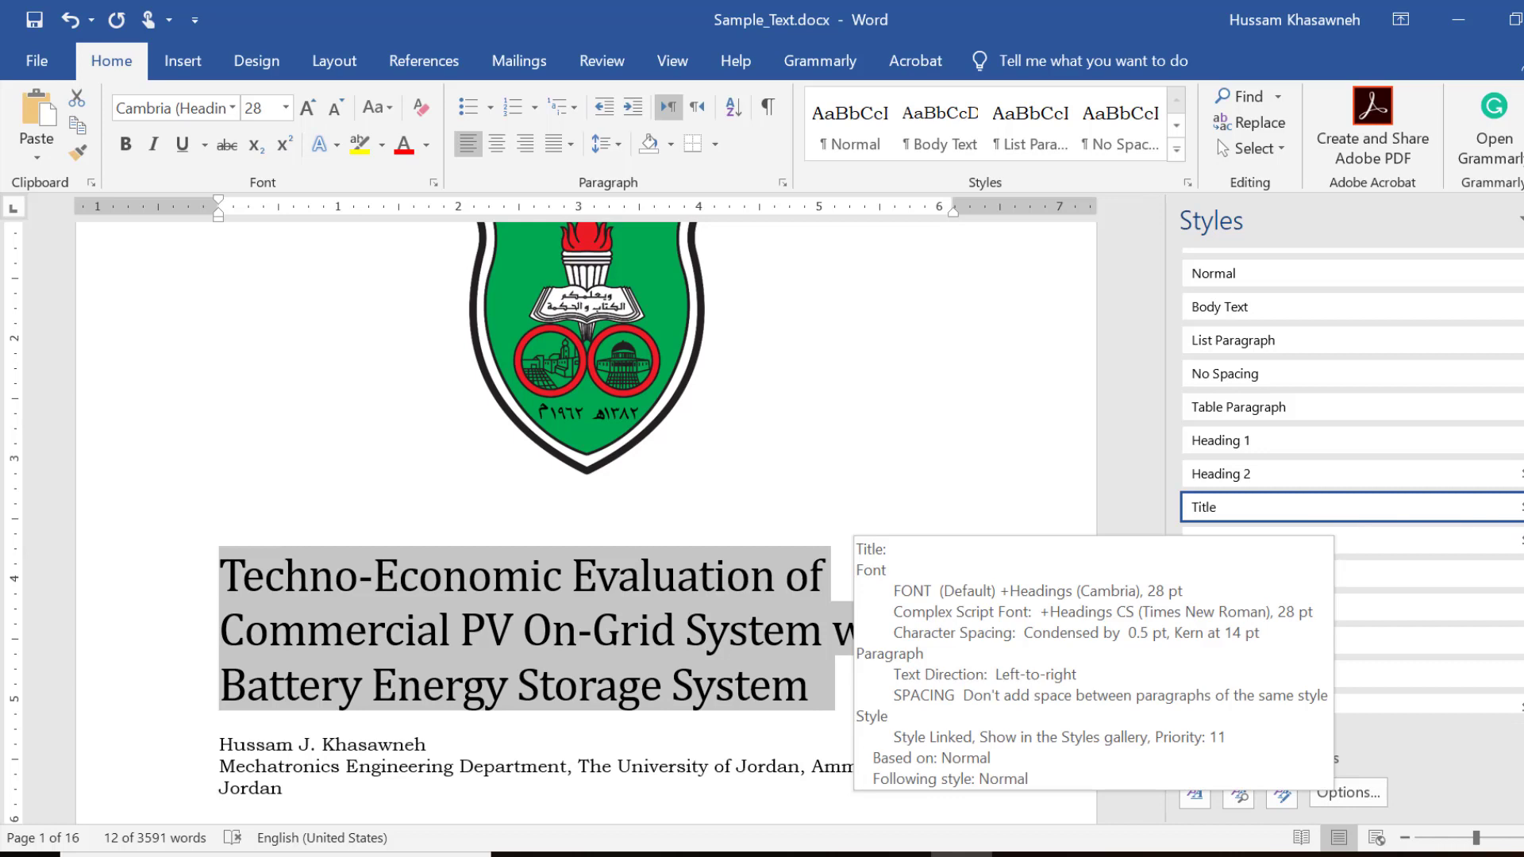
pyautogui.rightClick(1293, 512)
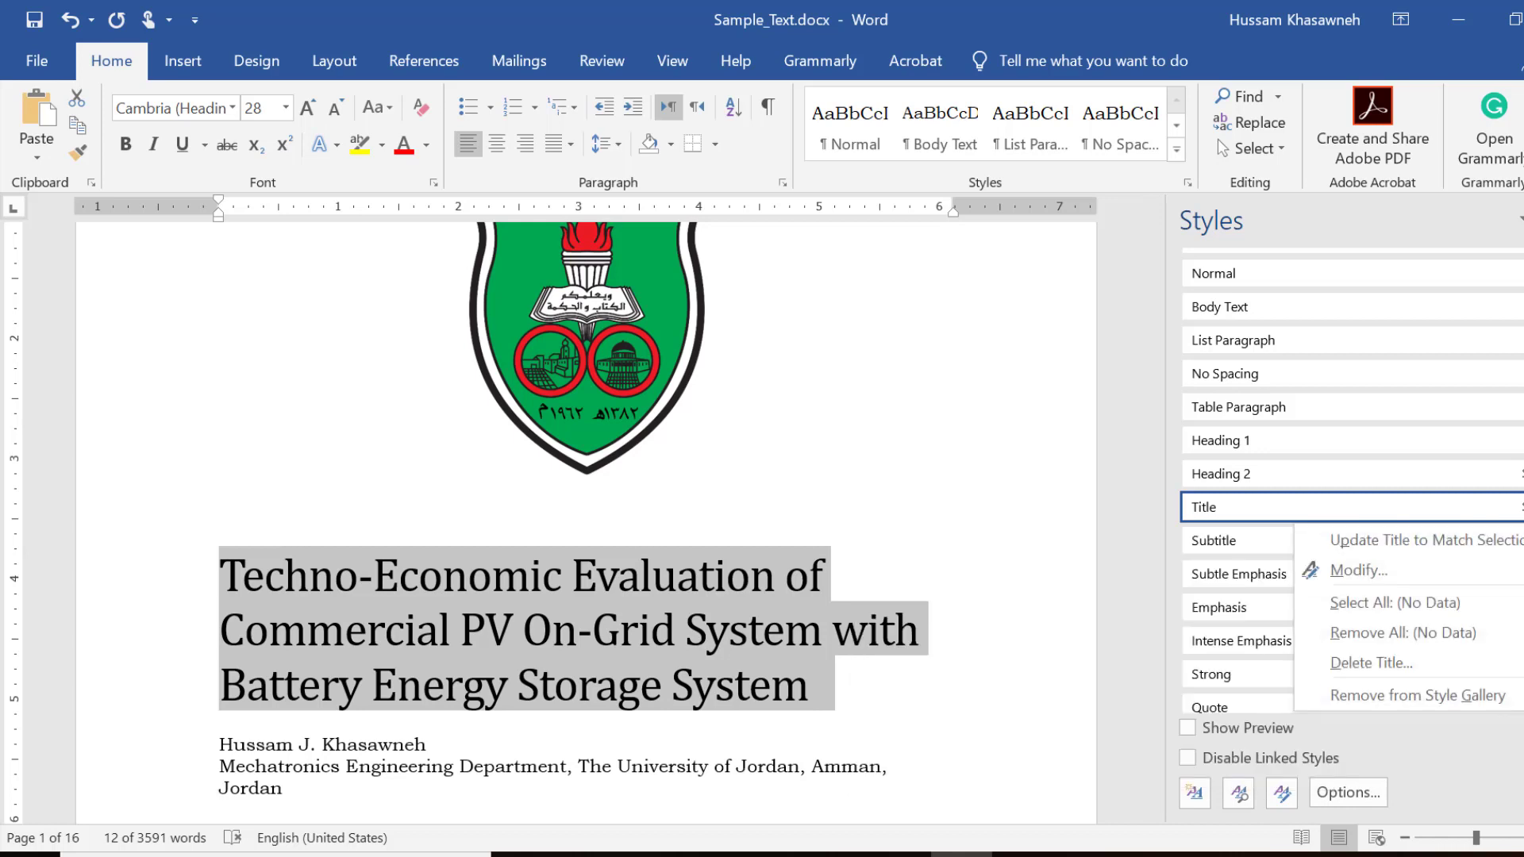
# Modify the Title style so it is bold and centred.
pyautogui.click(1347, 583)
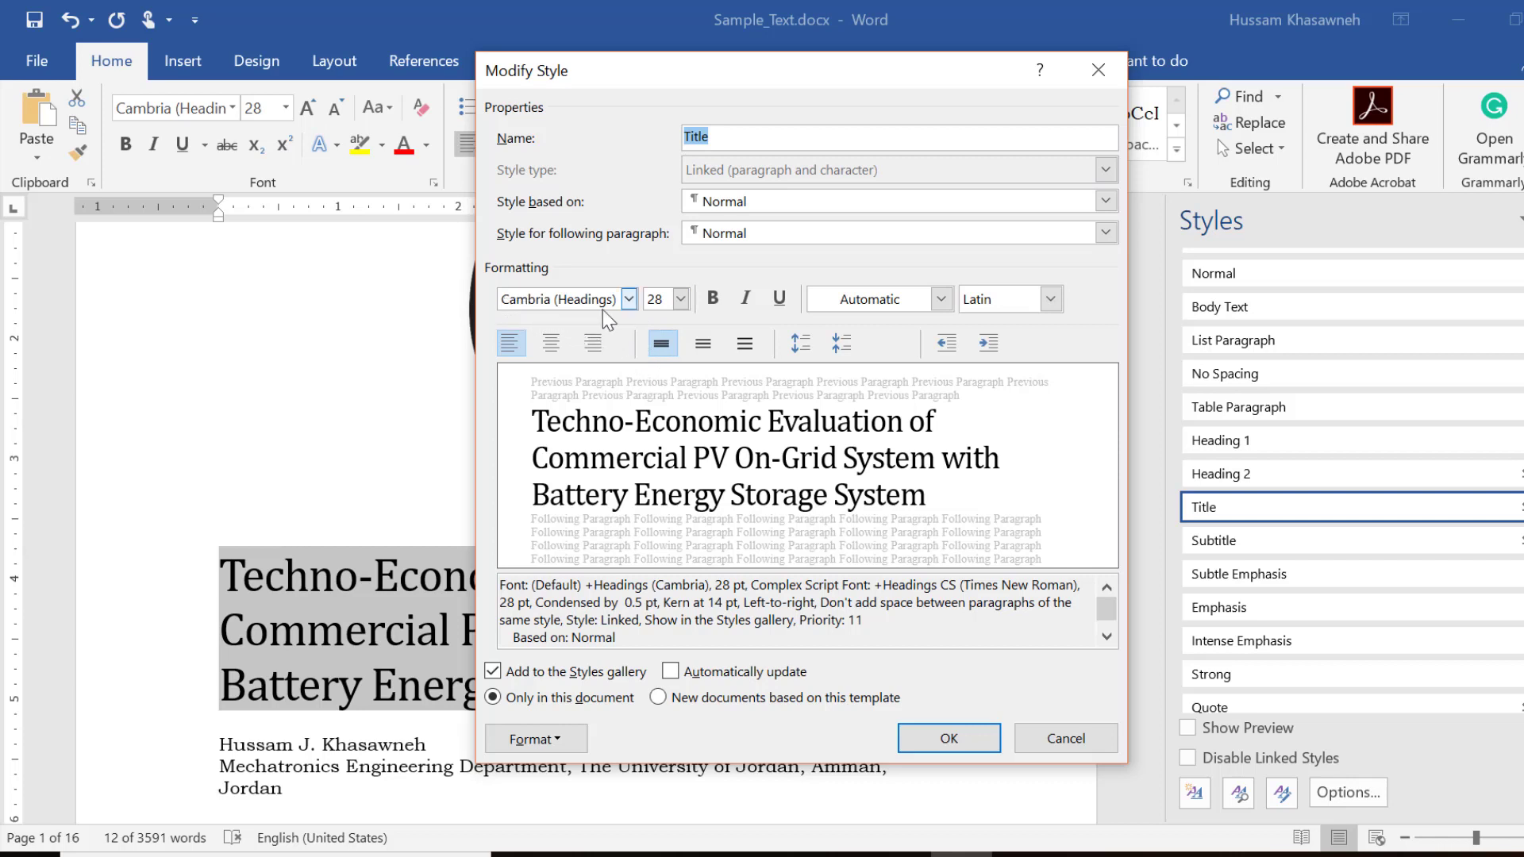
pyautogui.click(713, 300)
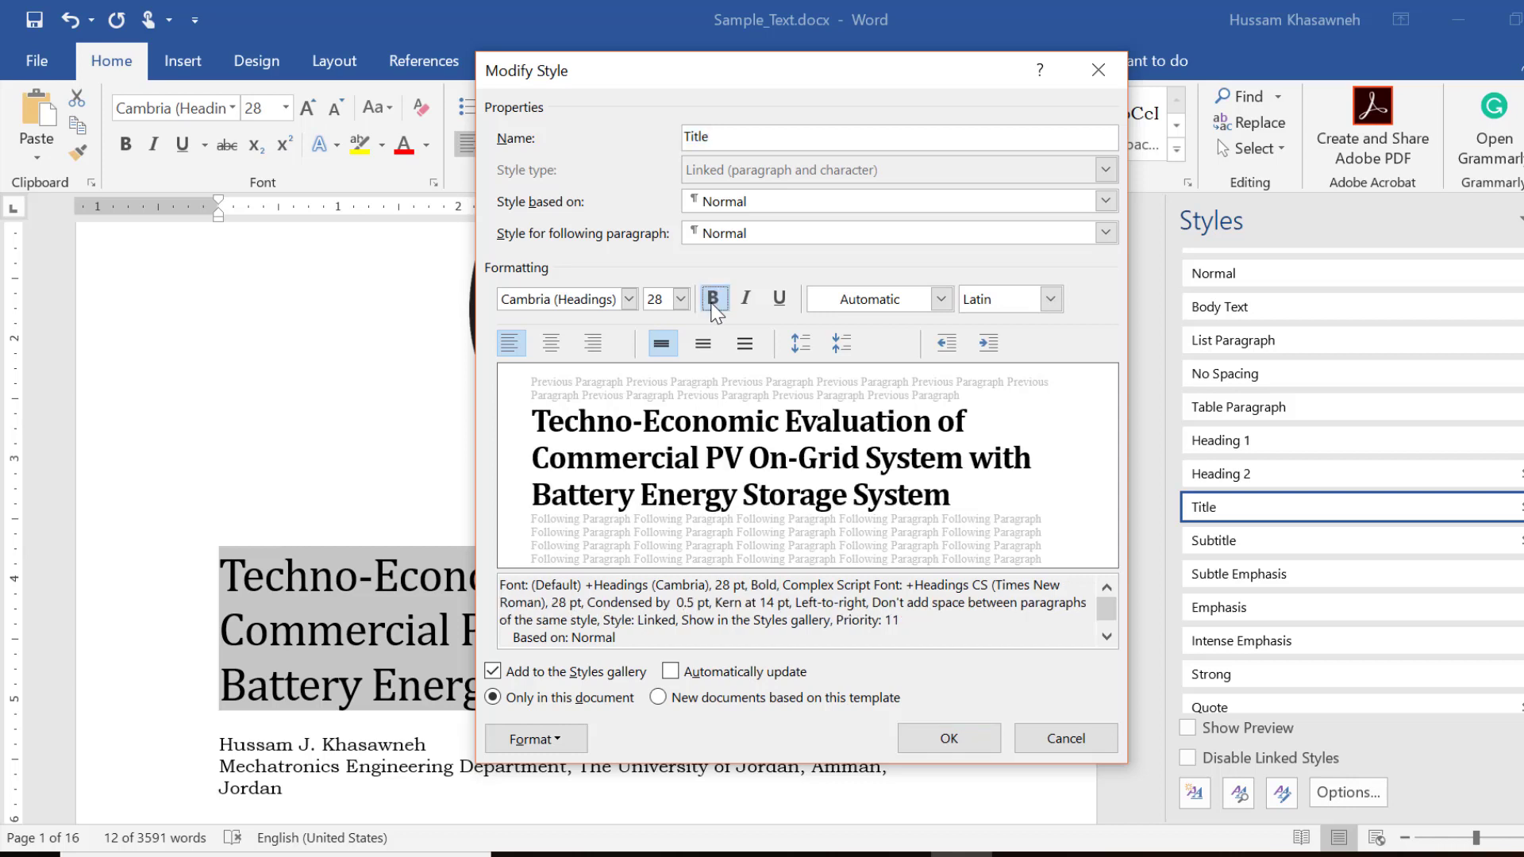
pyautogui.click(552, 343)
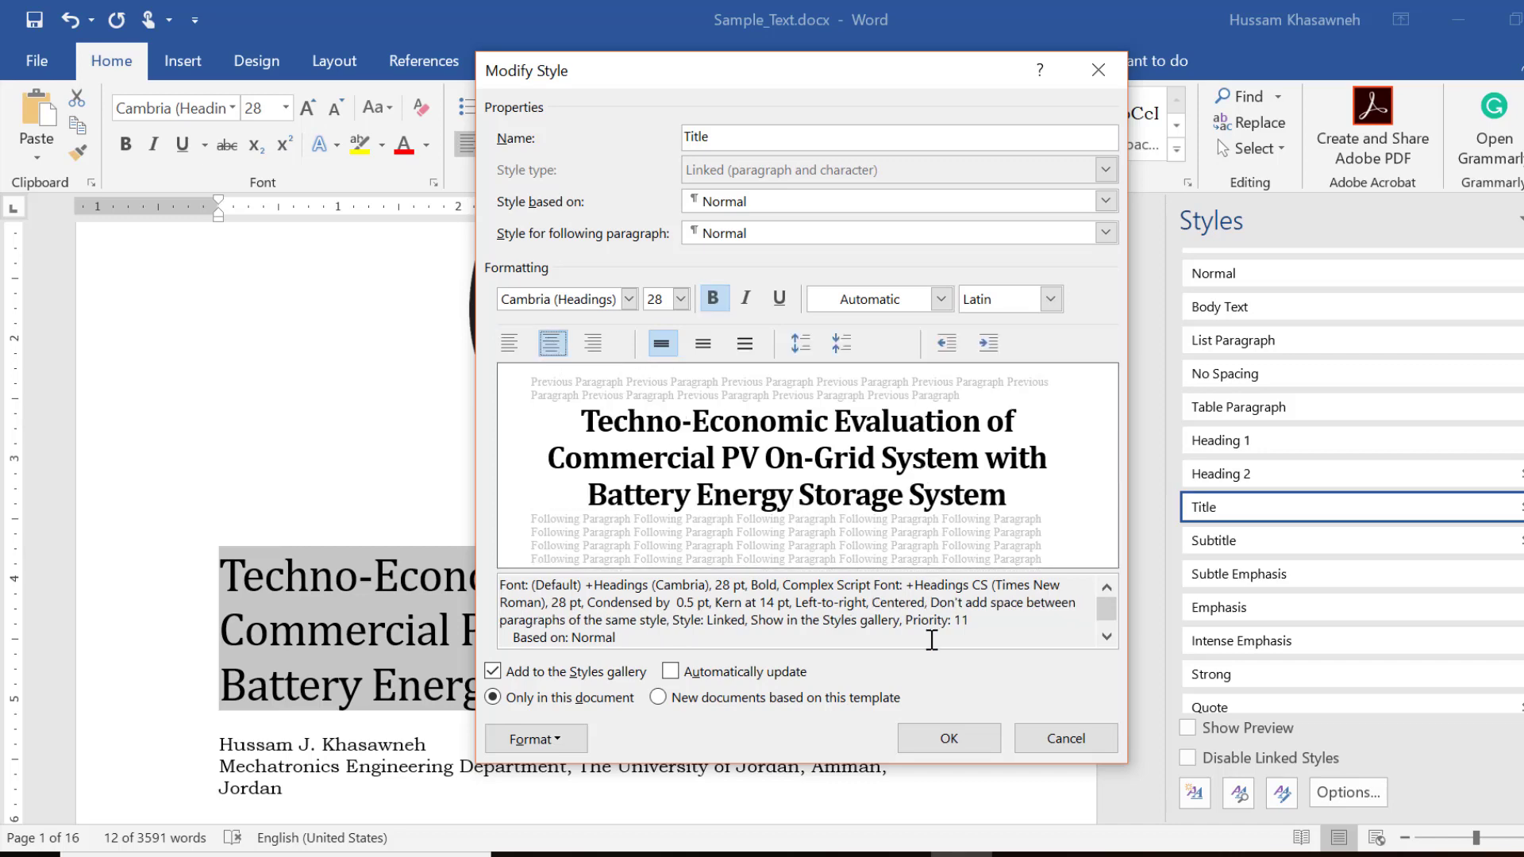
pyautogui.click(943, 740)
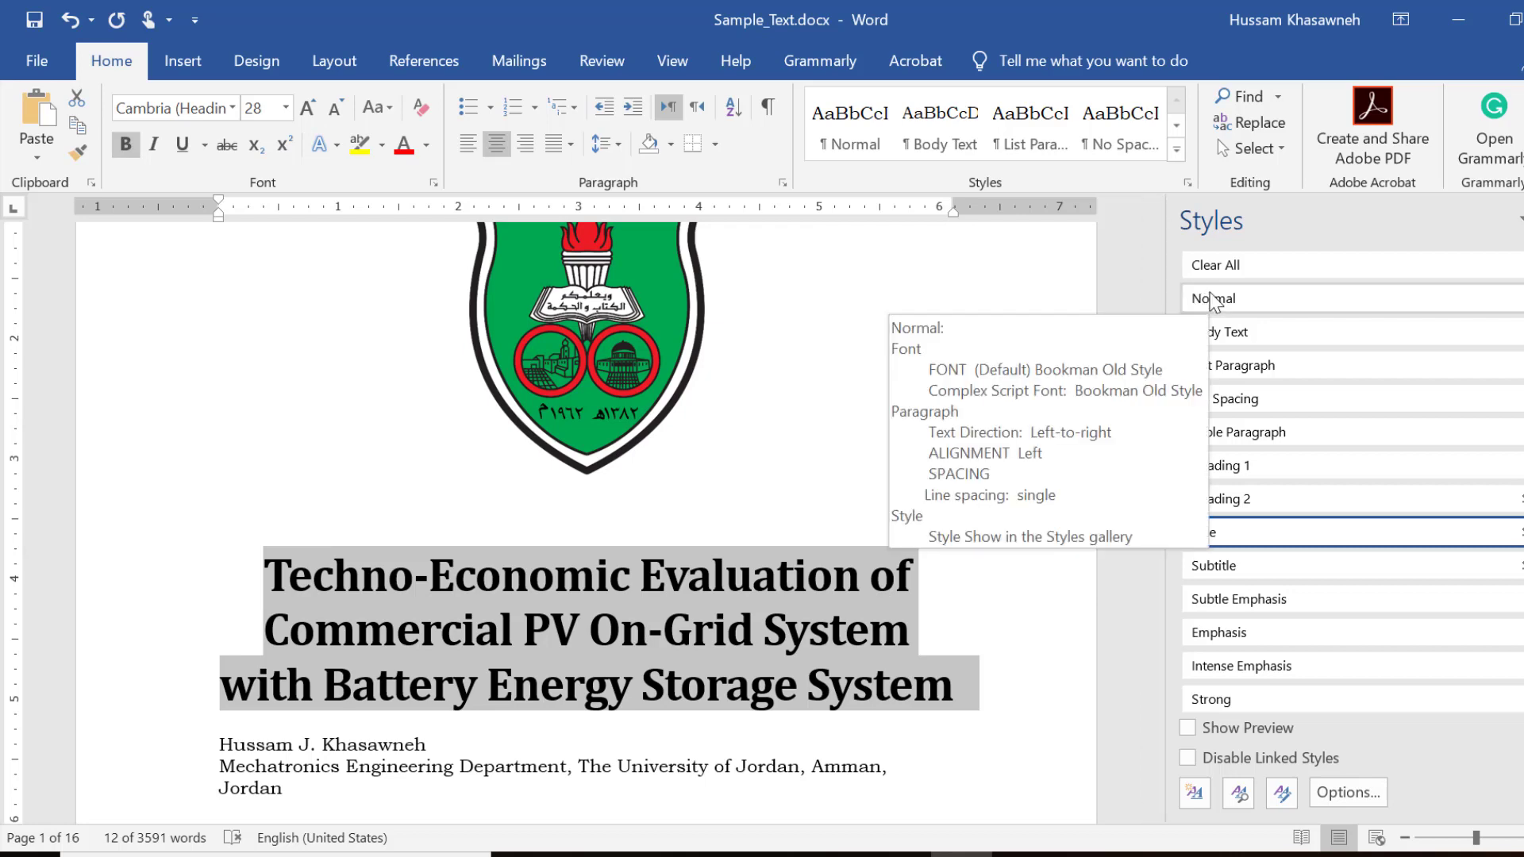
pyautogui.click(1212, 300)
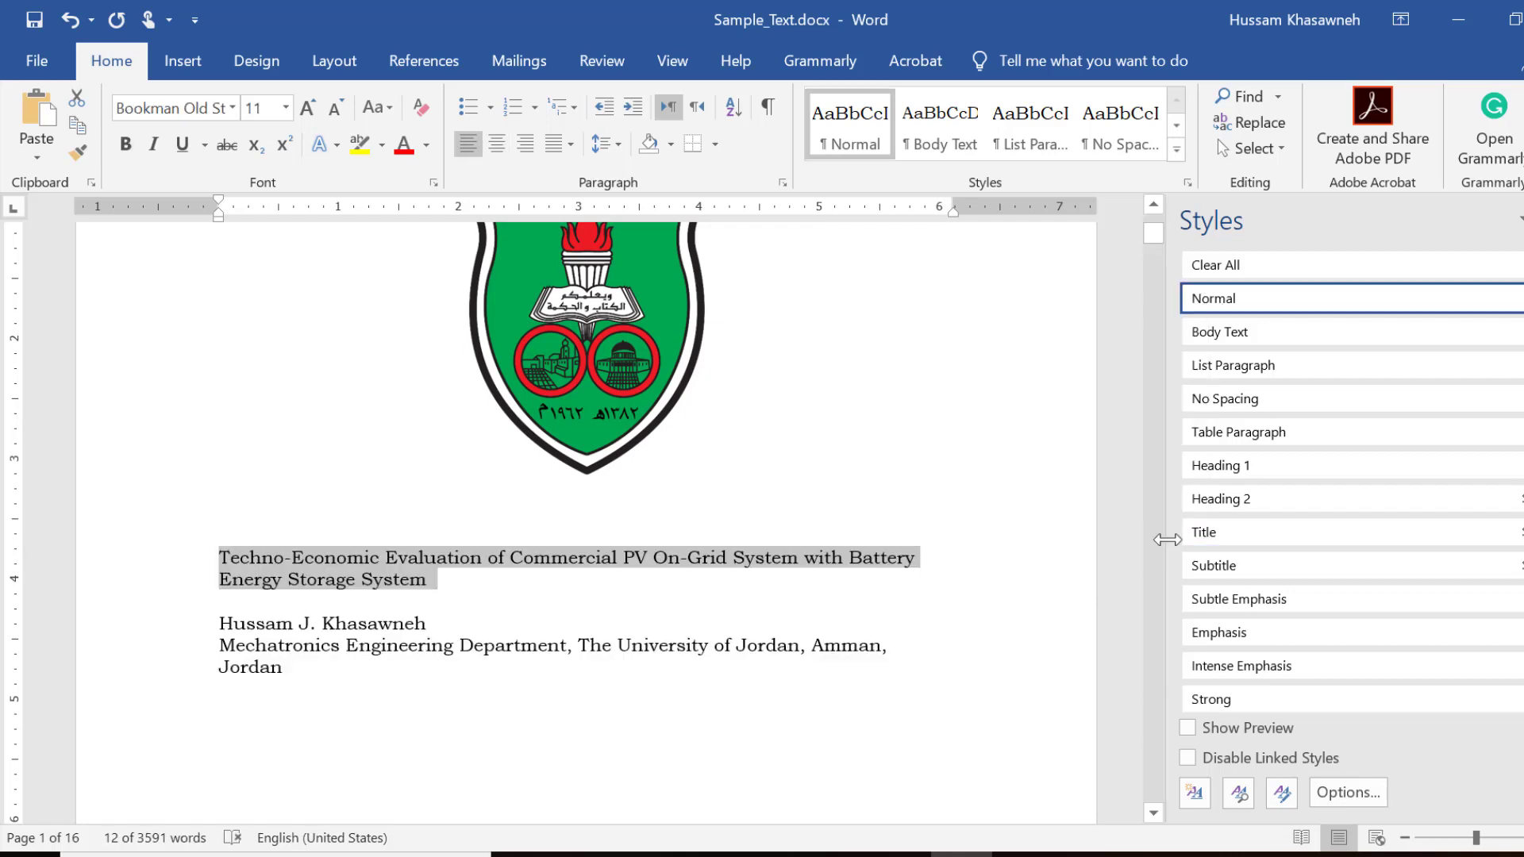
pyautogui.click(1215, 533)
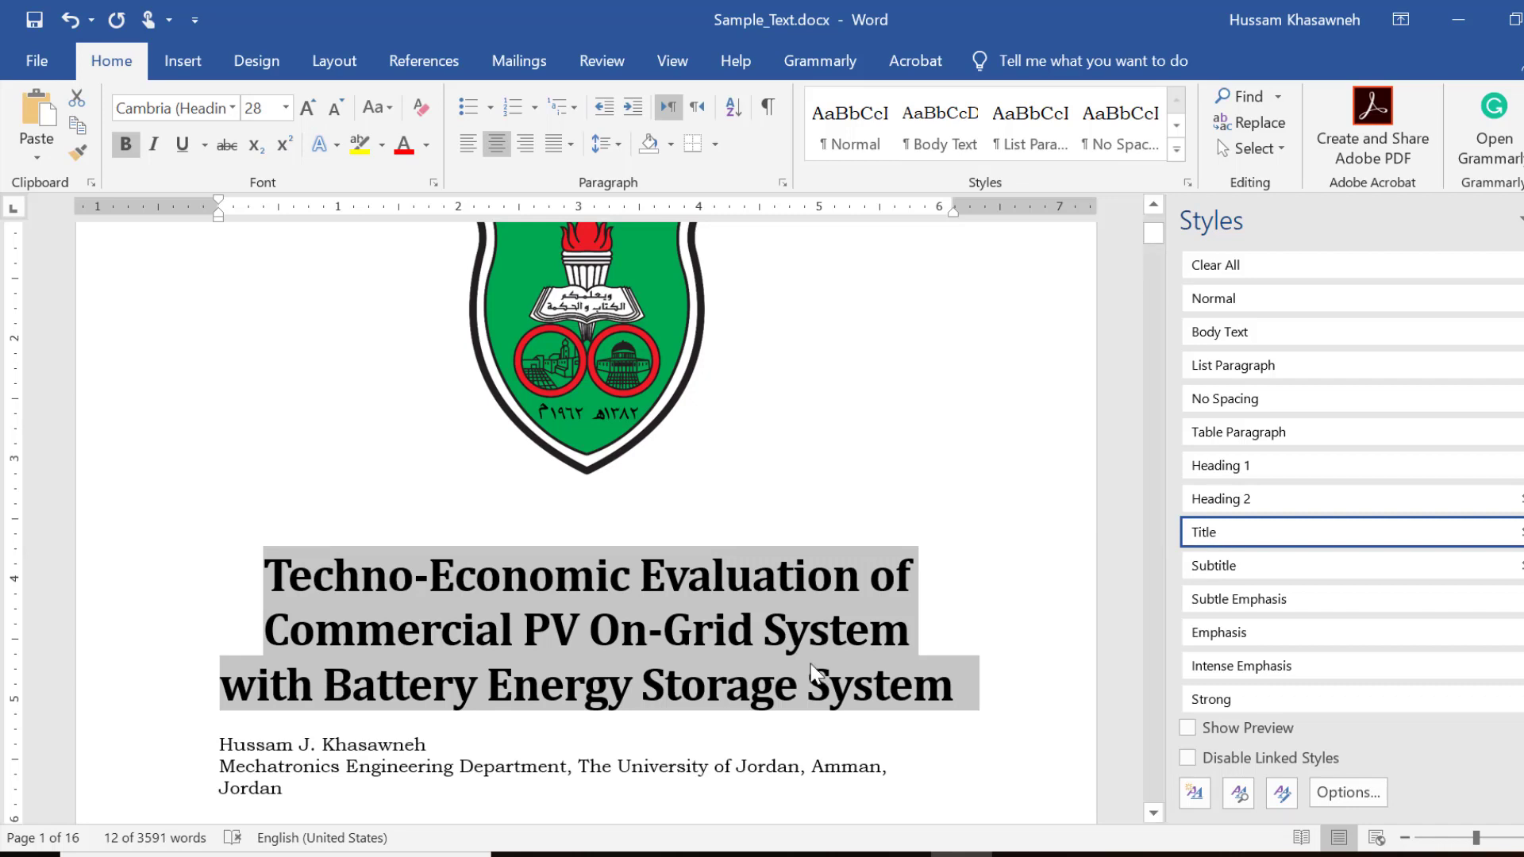
pyautogui.click(706, 683)
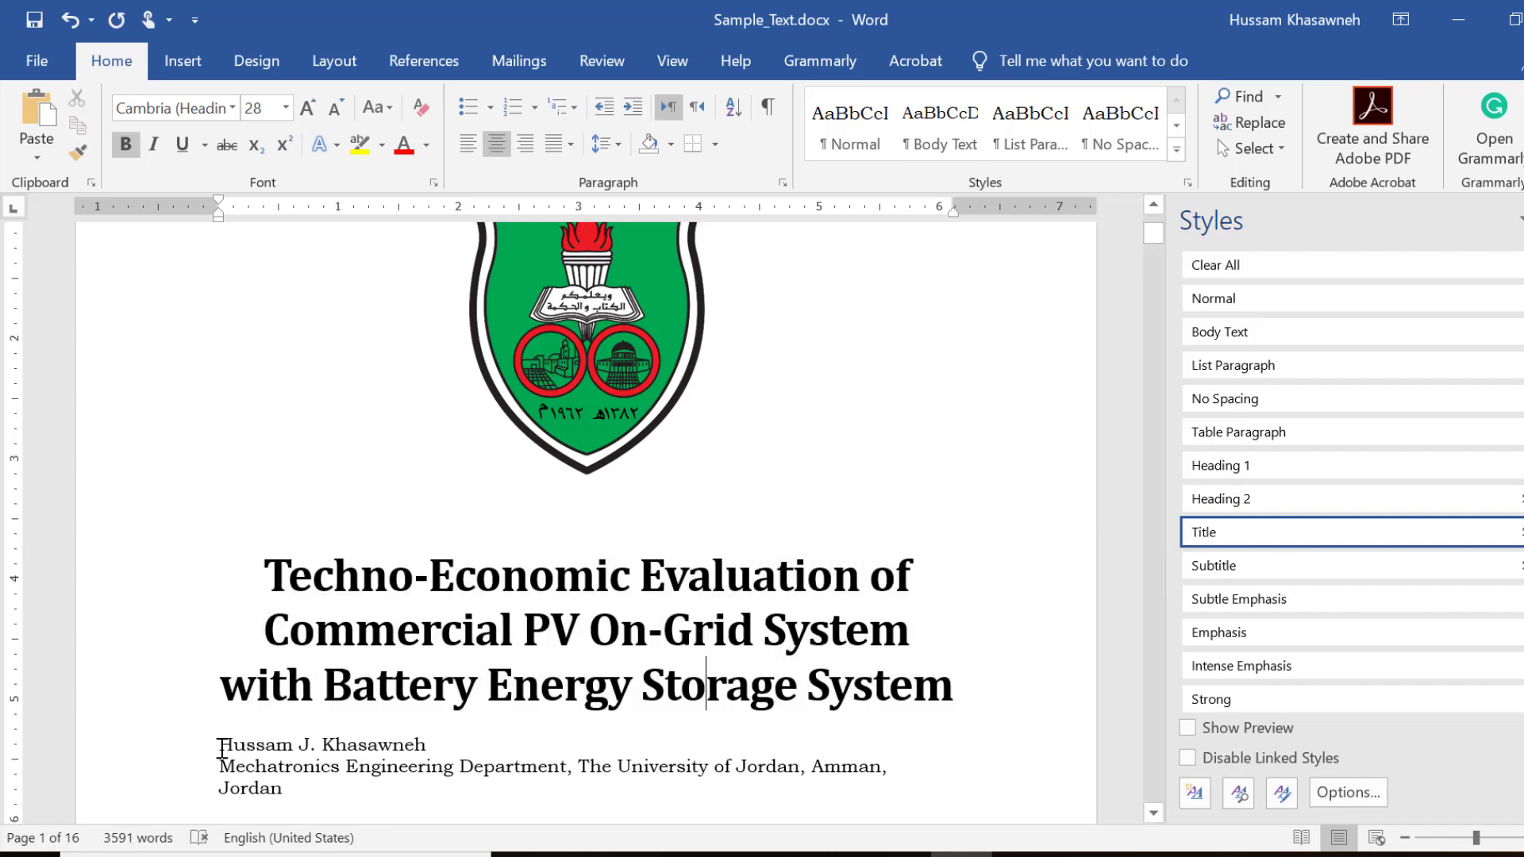
pyautogui.moveTo(221, 748); pyautogui.dragTo(437, 746)
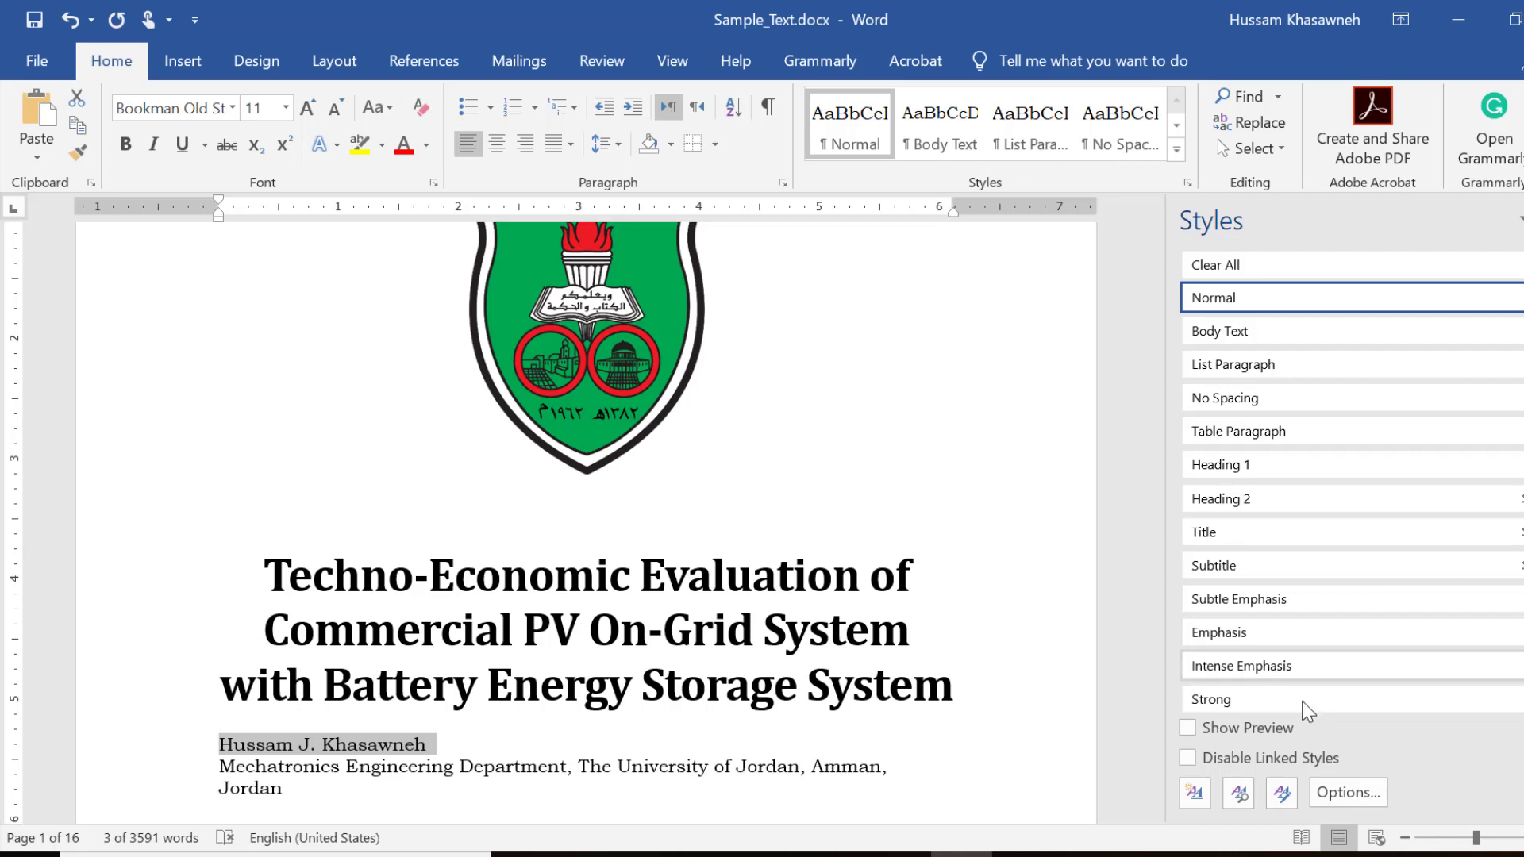
# Create a paragraph style 'Author' in Cambria (Headings) 14 pt, centred and italic.
pyautogui.click(1185, 794)
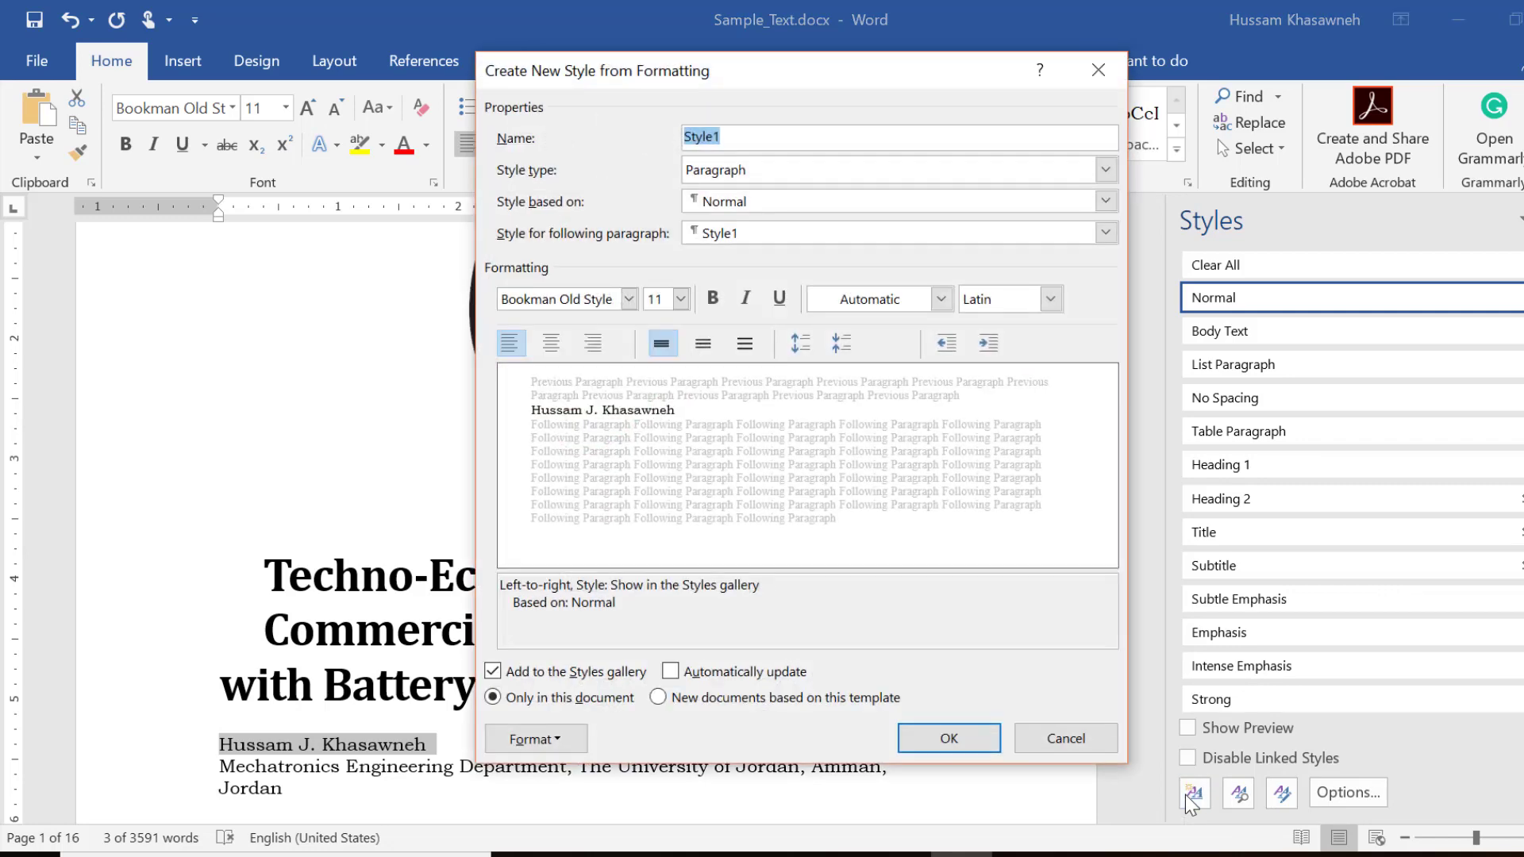
pyautogui.write('Au')
pyautogui.write('thor')
pyautogui.click(681, 299)
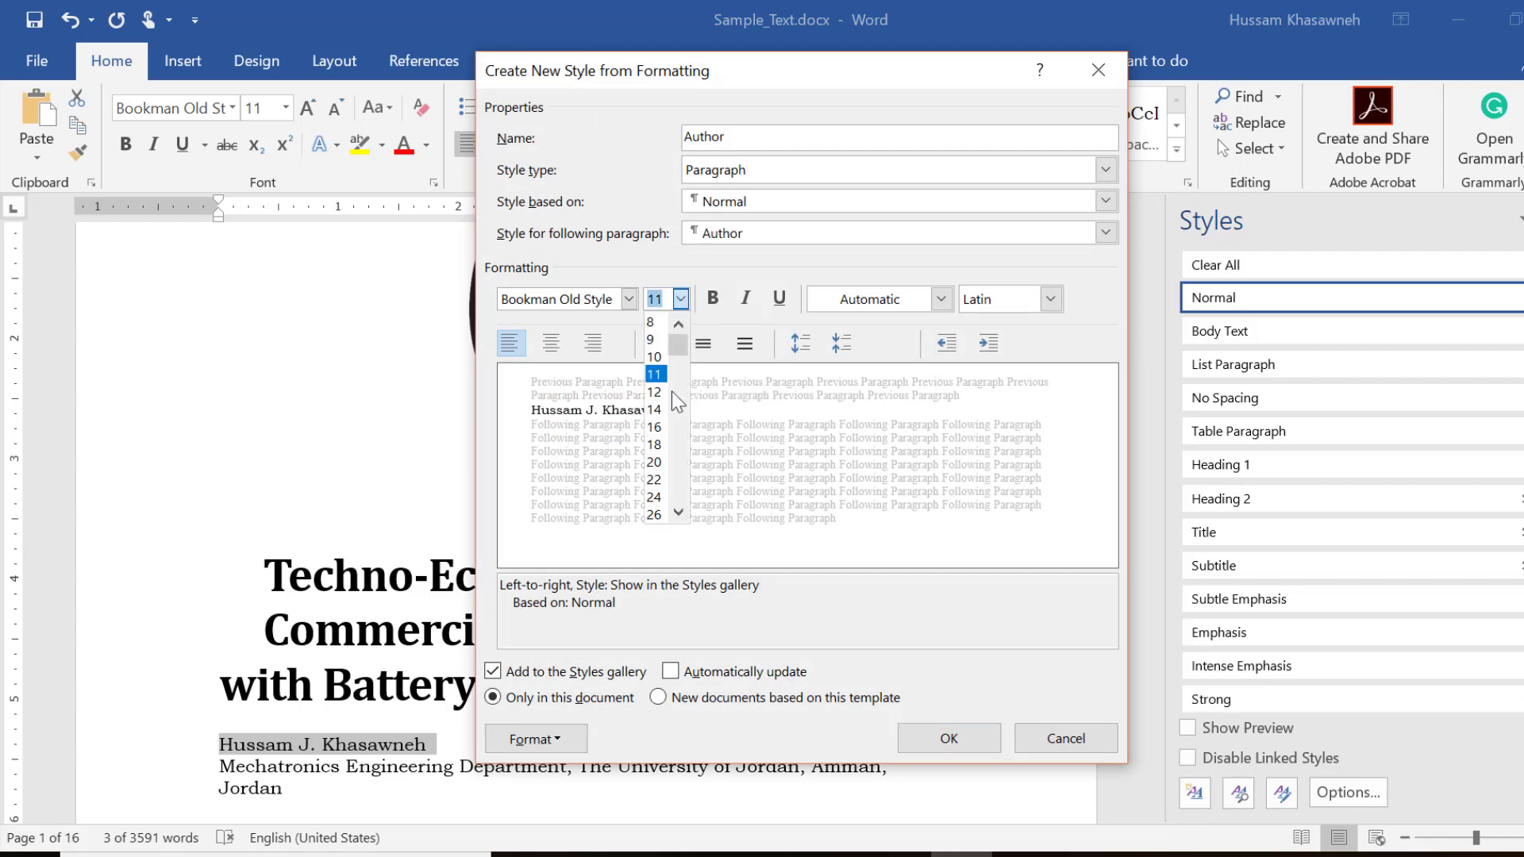
pyautogui.click(655, 410)
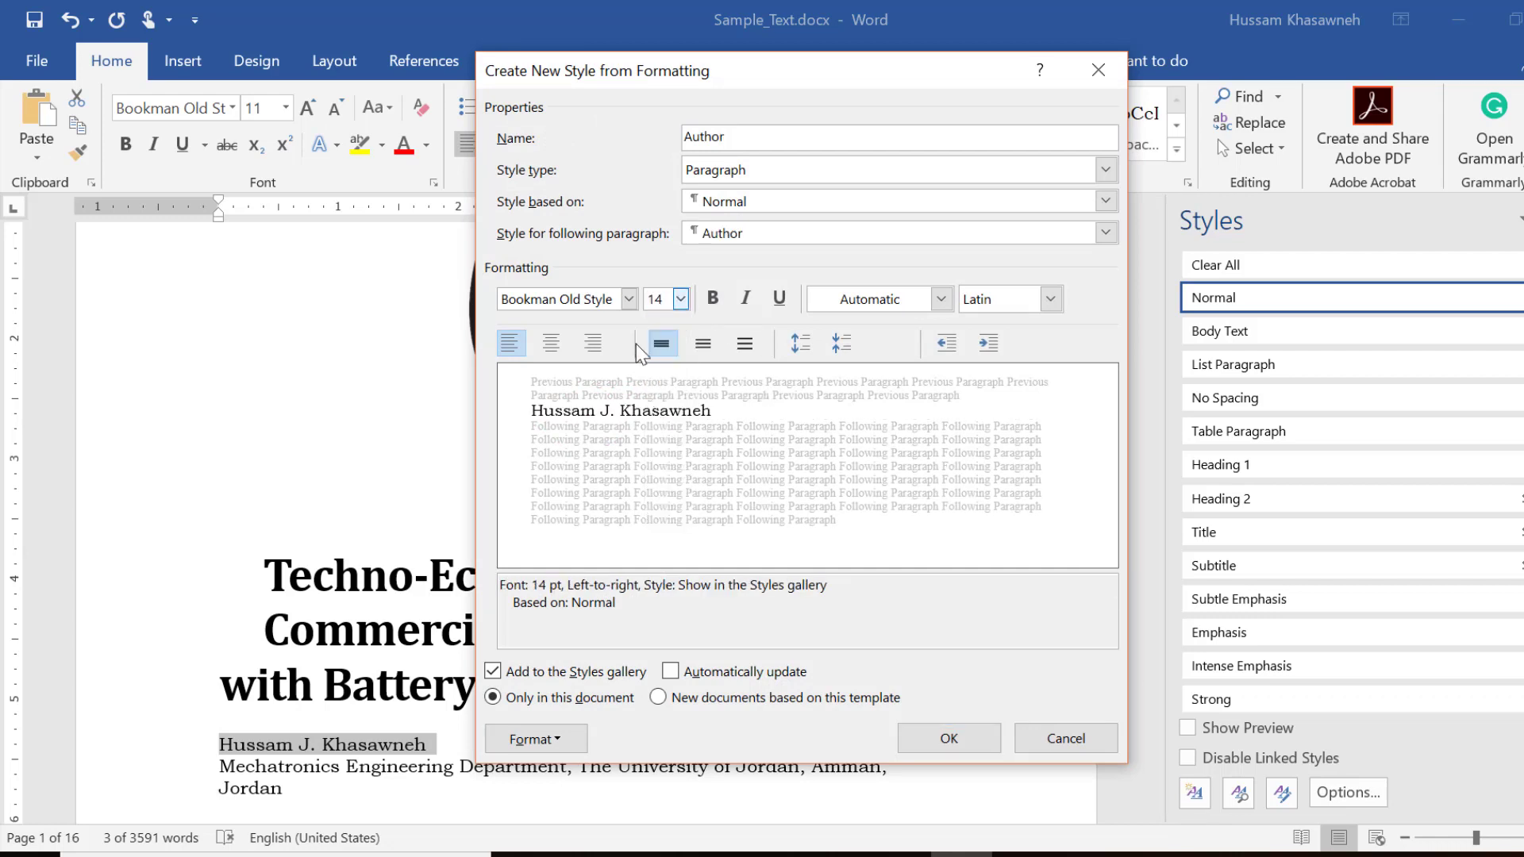
pyautogui.click(625, 299)
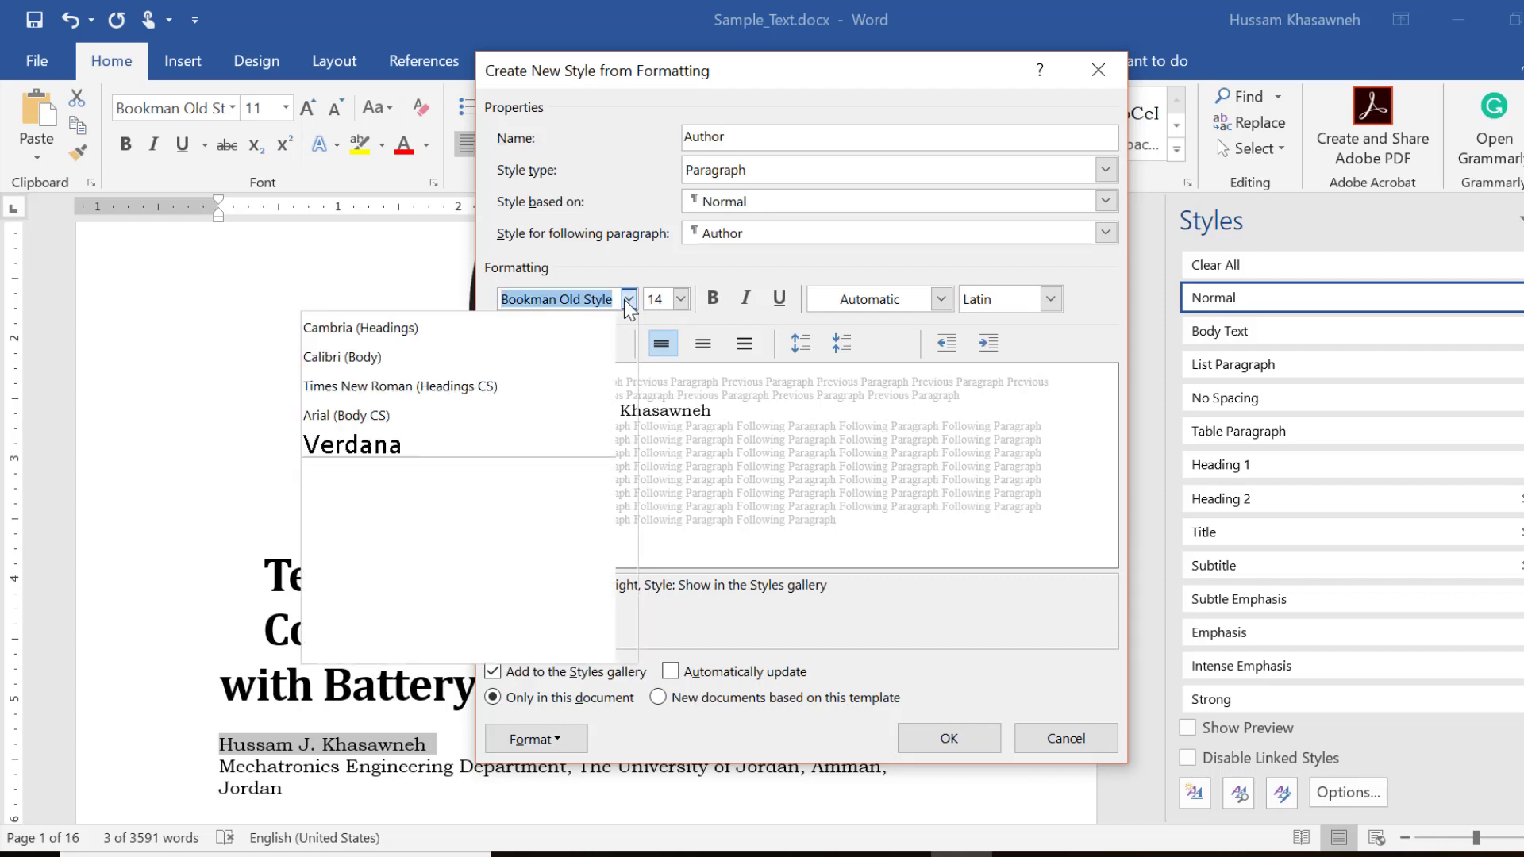
pyautogui.click(382, 333)
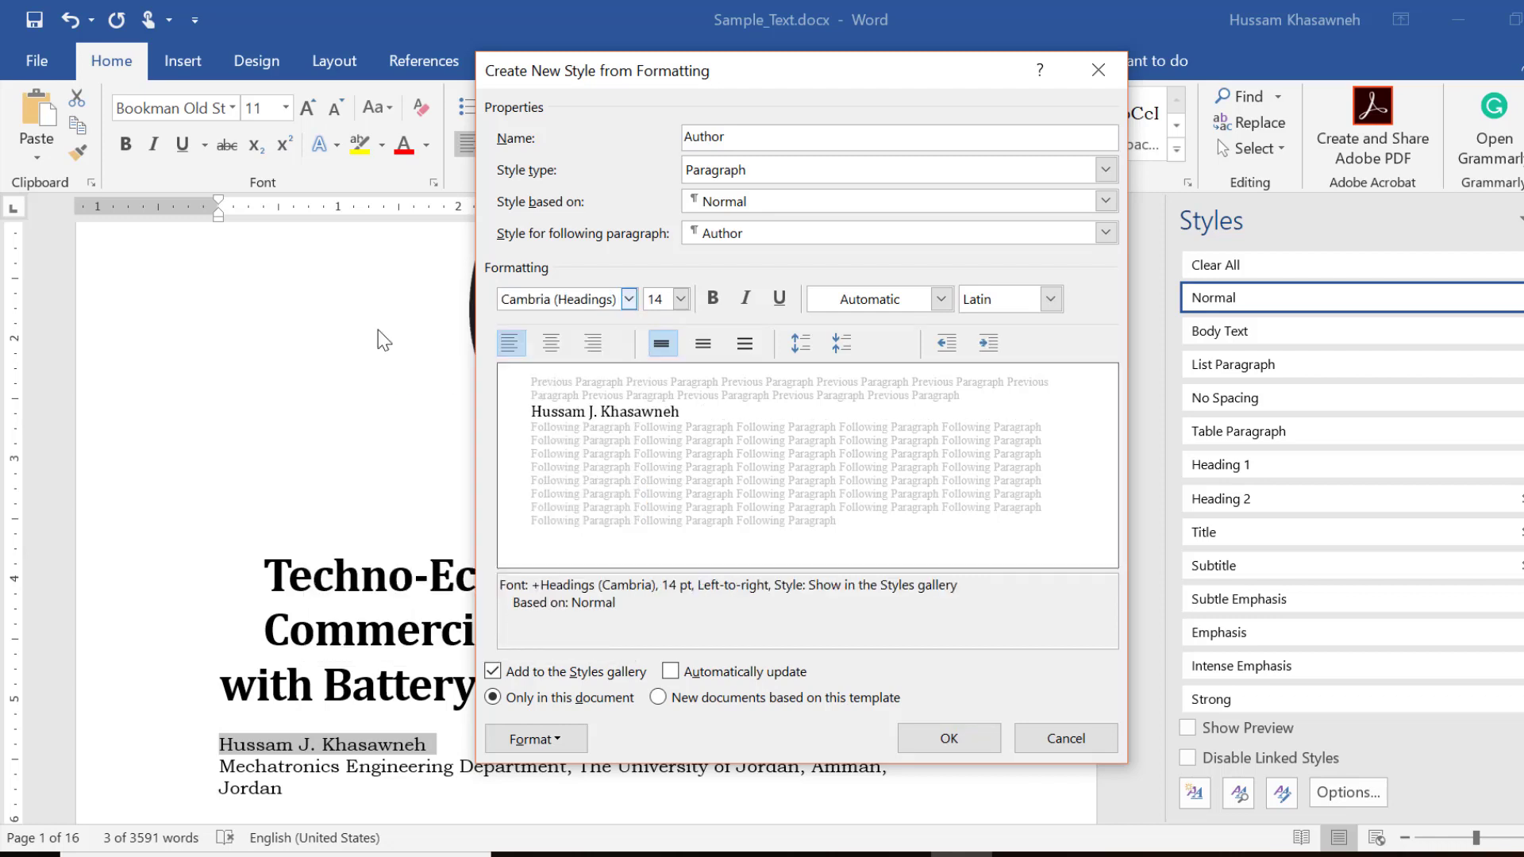
pyautogui.click(552, 343)
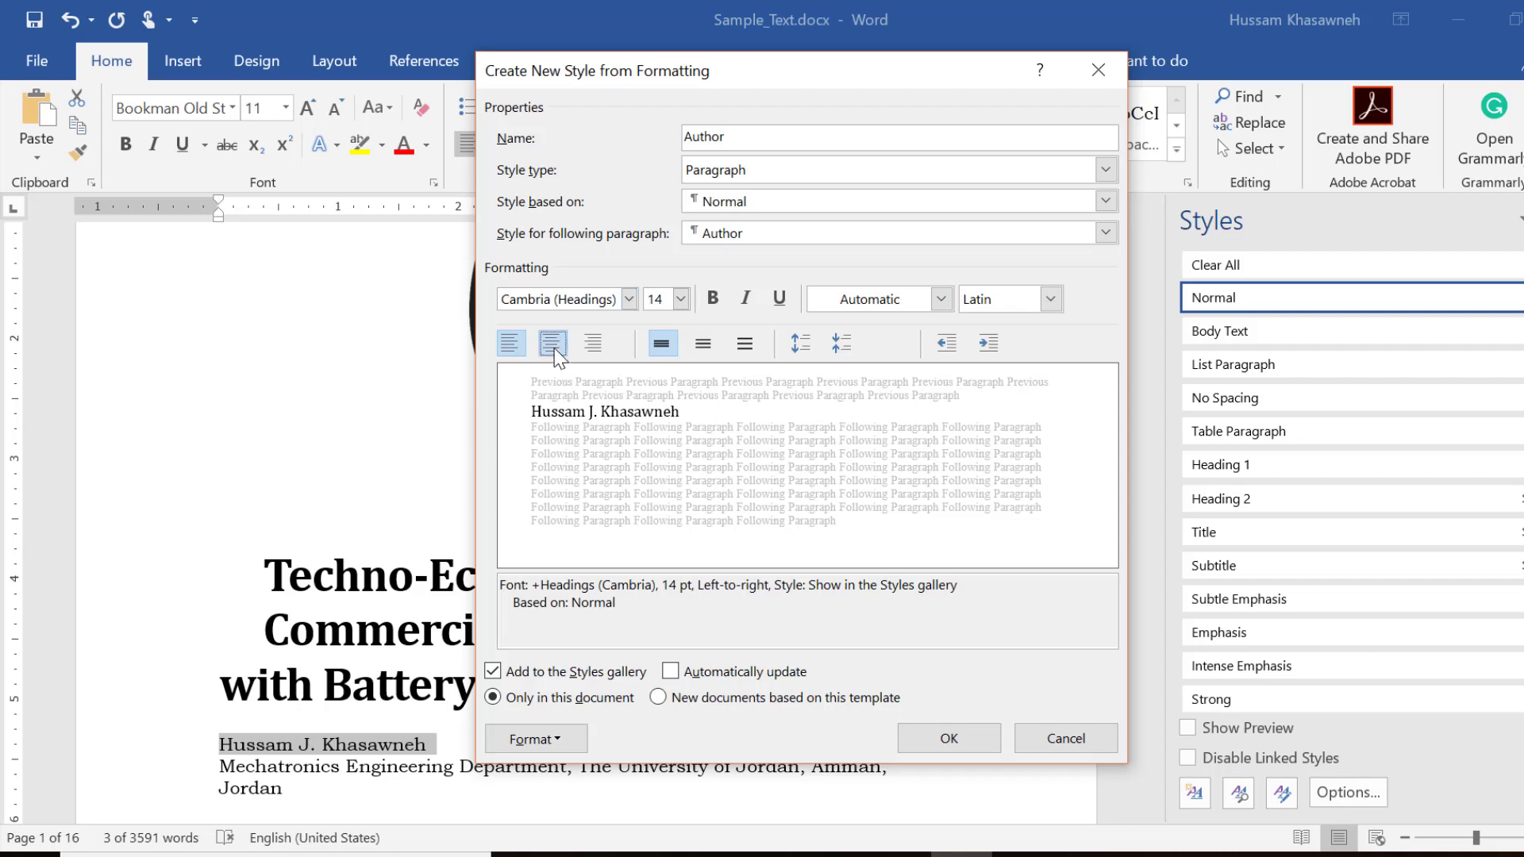
pyautogui.click(745, 299)
pyautogui.click(949, 739)
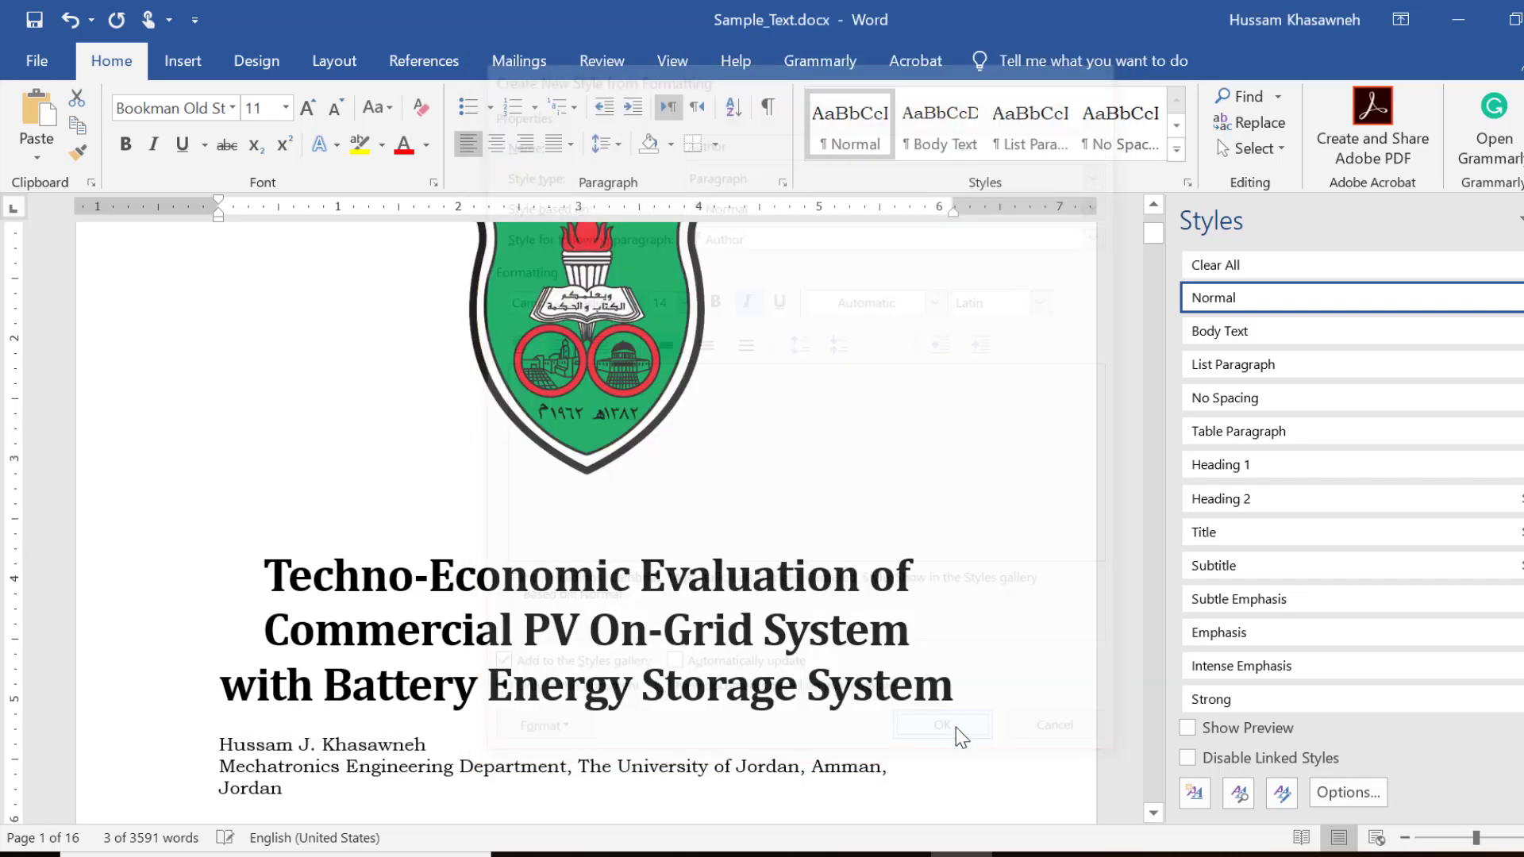
# Apply the Author style to the Mechatronics Engineering Department affiliation paragraph and scroll to the page 2 Abstract.
pyautogui.scroll(-1, 956, 727)
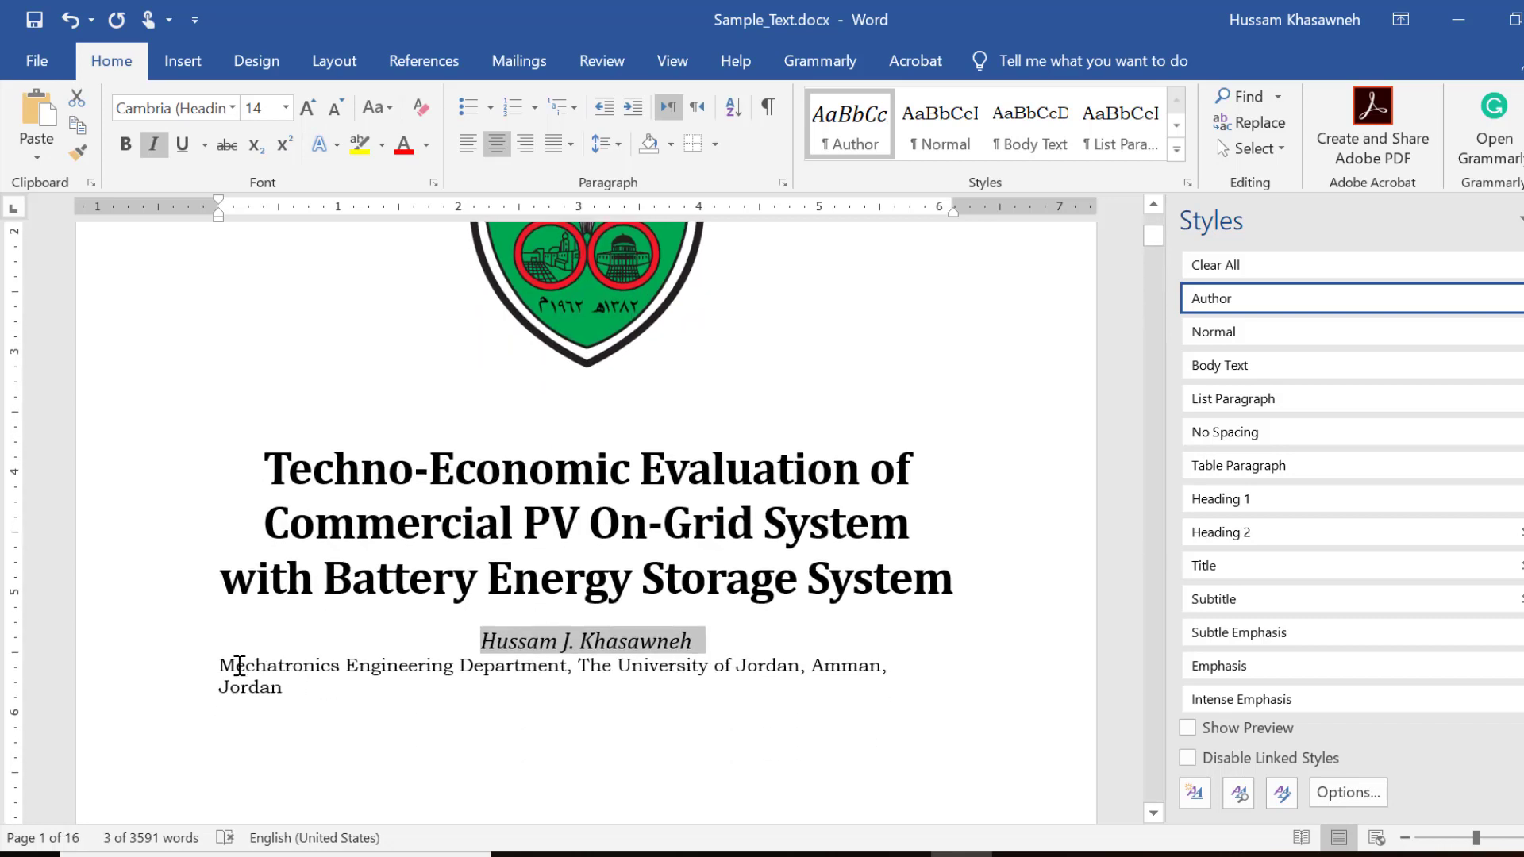
pyautogui.moveTo(222, 667); pyautogui.dragTo(284, 690)
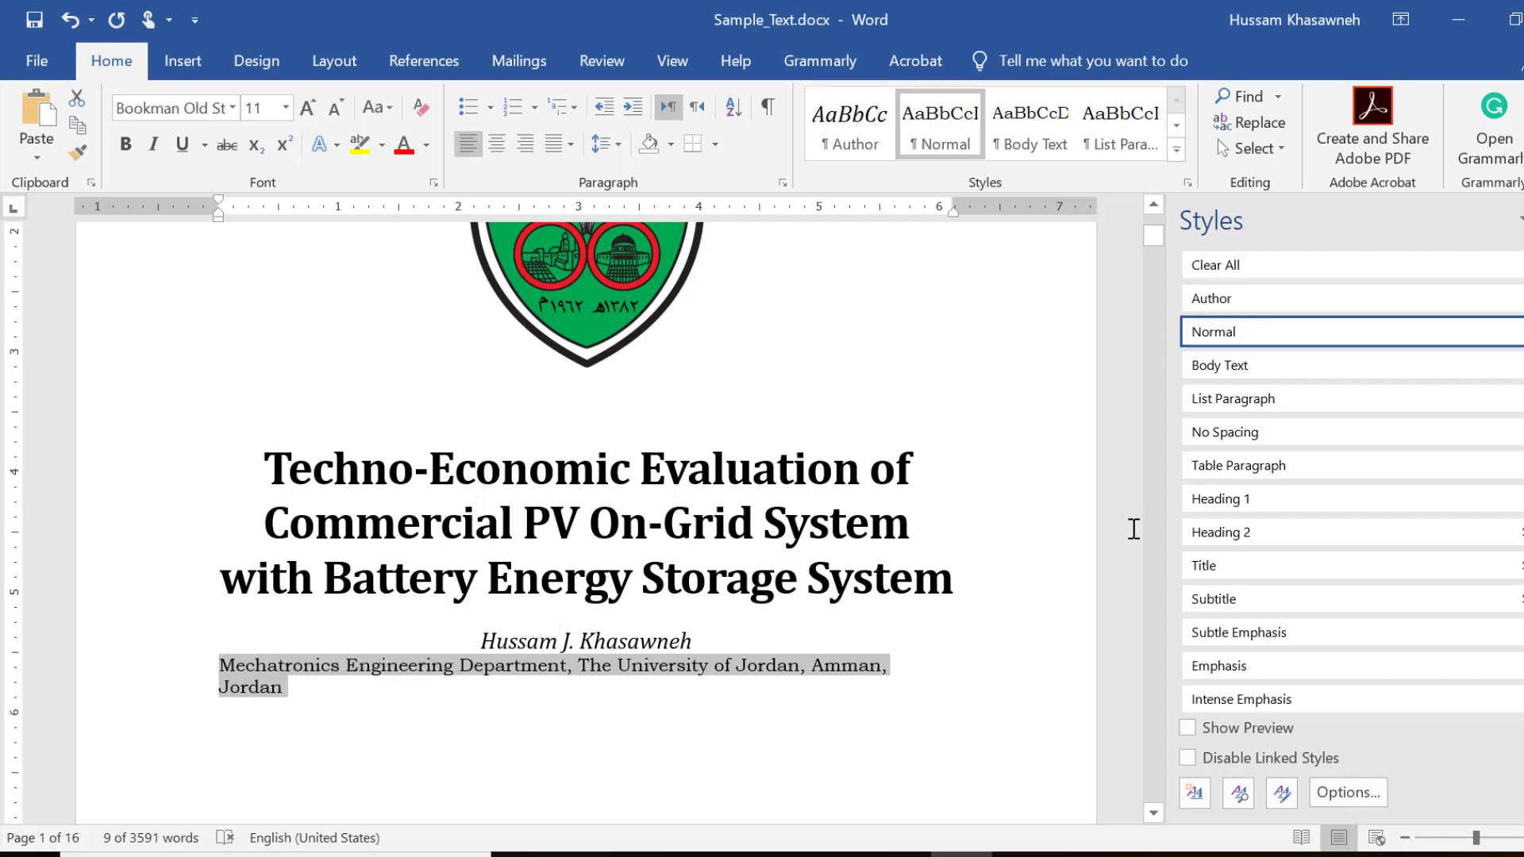
pyautogui.click(1219, 309)
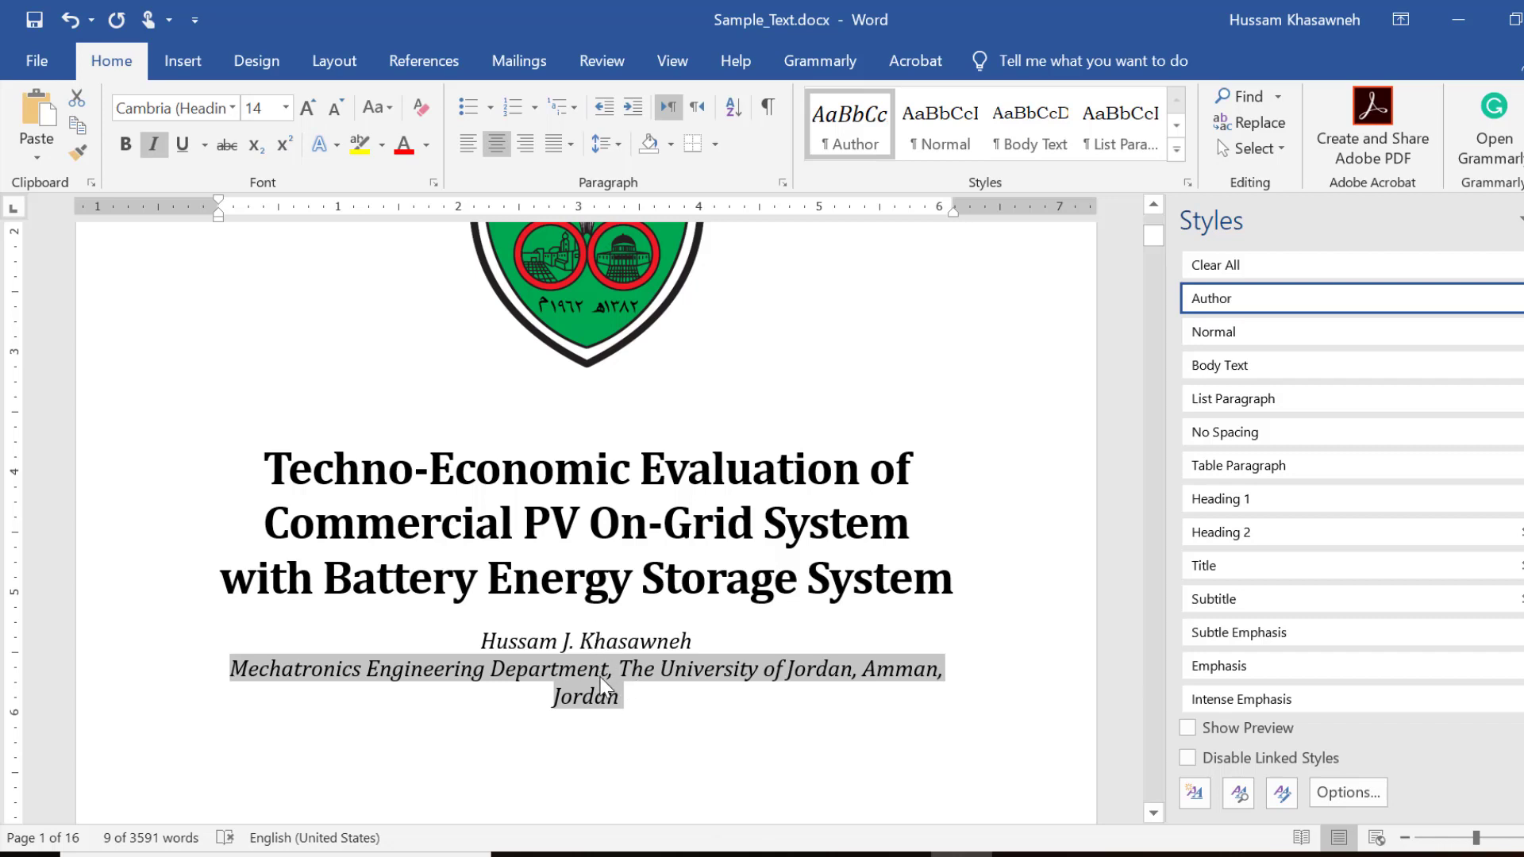
pyautogui.click(676, 699)
pyautogui.scroll(-3, 678, 702)
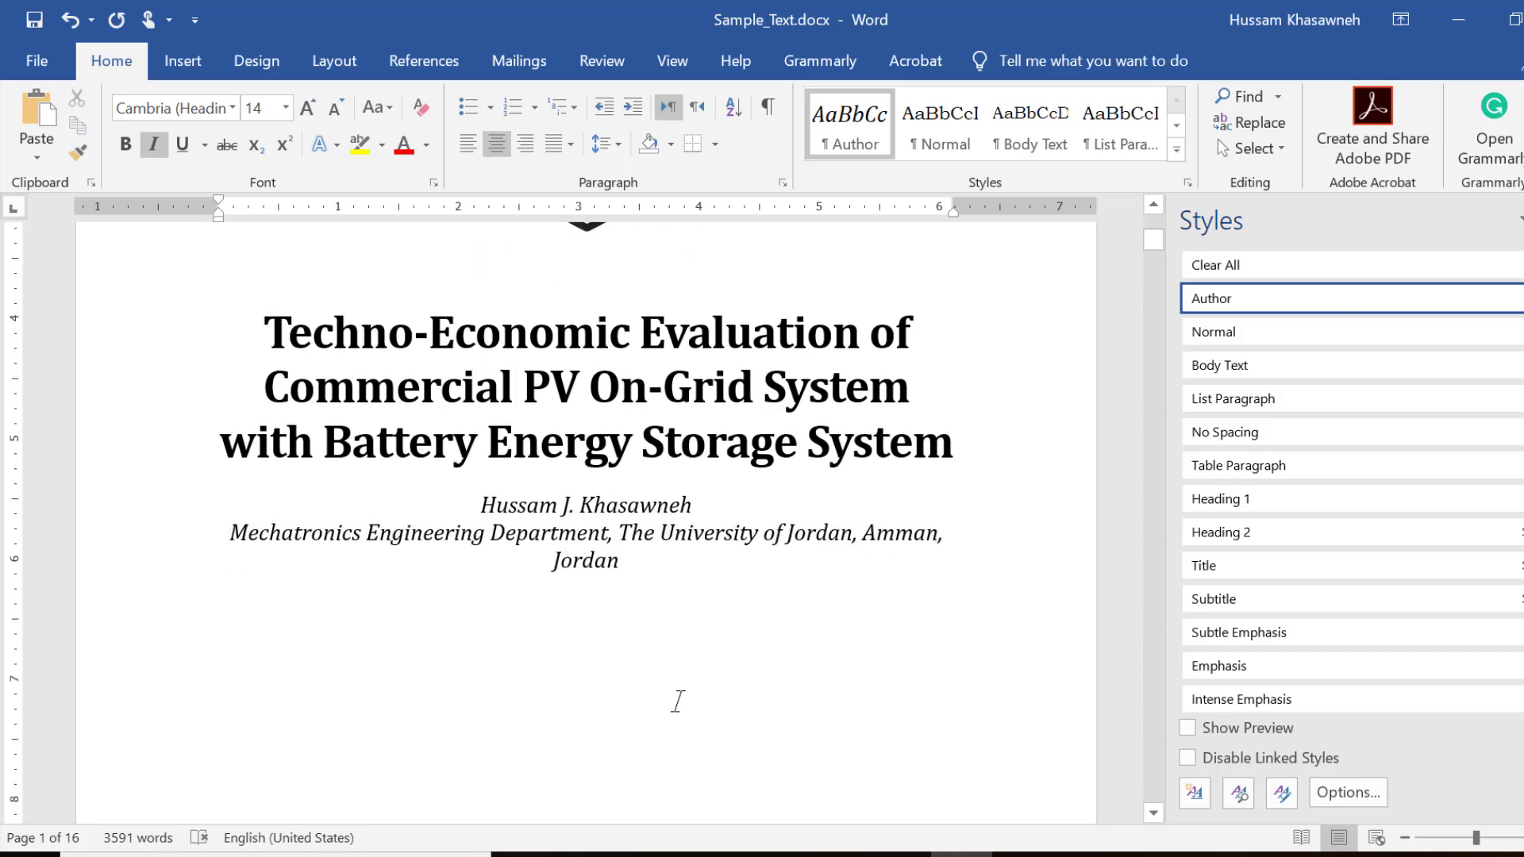
pyautogui.scroll(-5, 678, 702)
pyautogui.scroll(10, 677, 702)
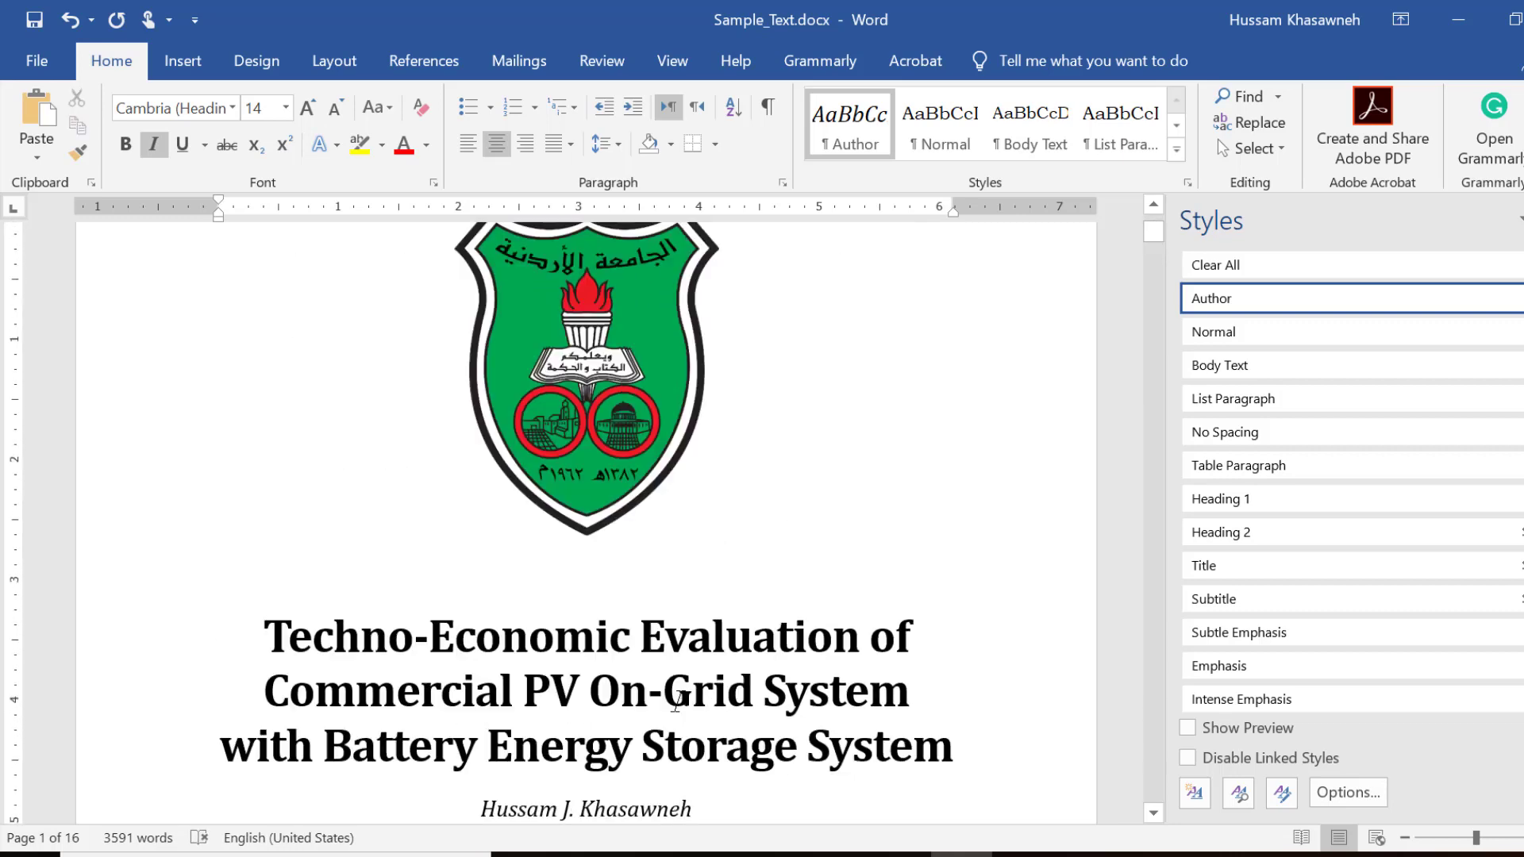
pyautogui.scroll(3, 676, 702)
pyautogui.scroll(-3, 677, 701)
pyautogui.scroll(-3, 677, 702)
pyautogui.scroll(-3, 678, 701)
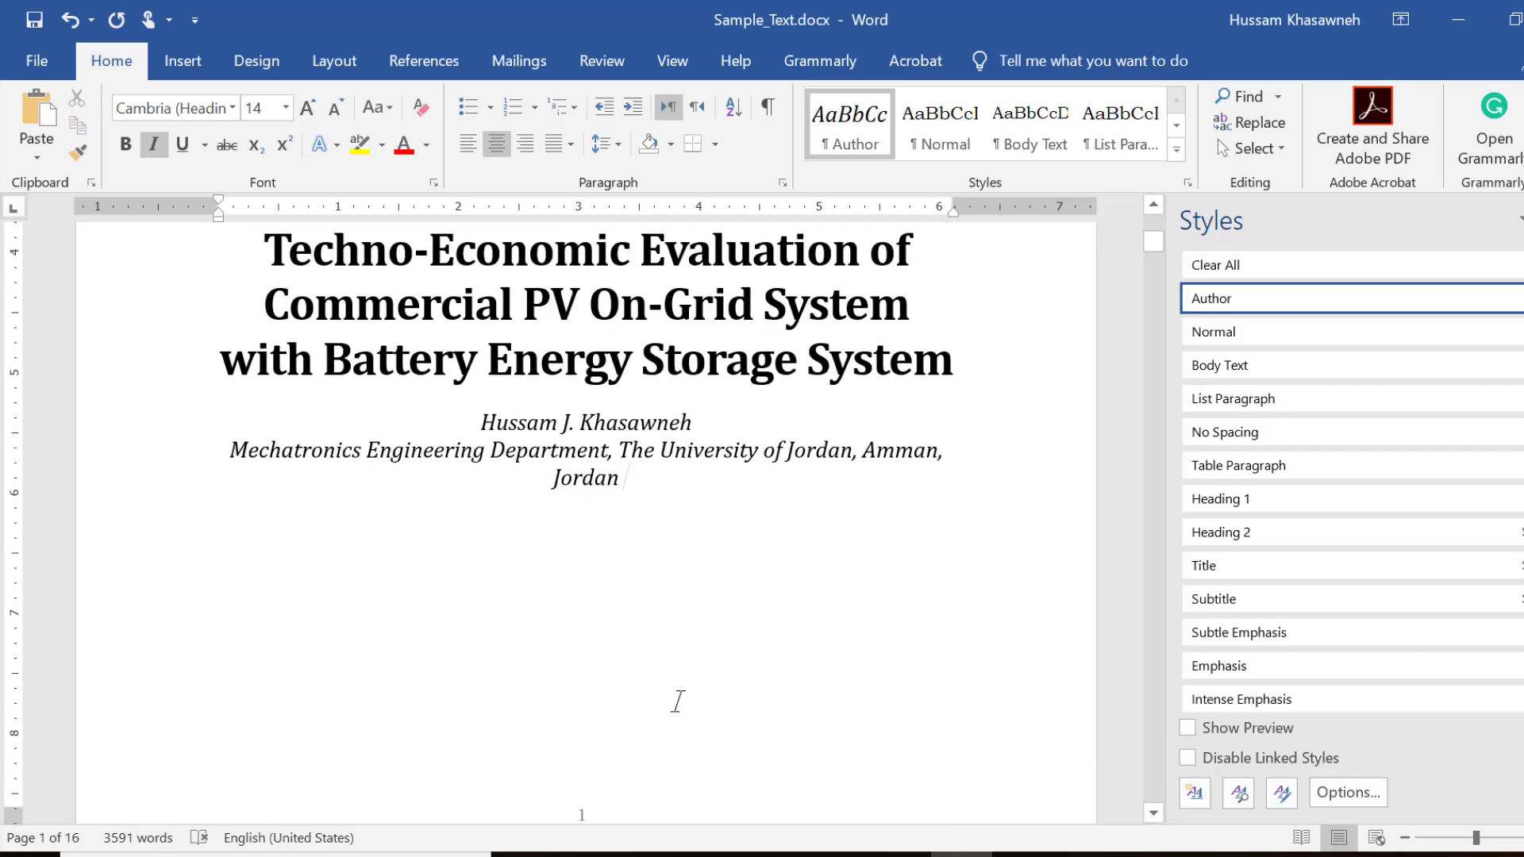
pyautogui.scroll(-10, 677, 702)
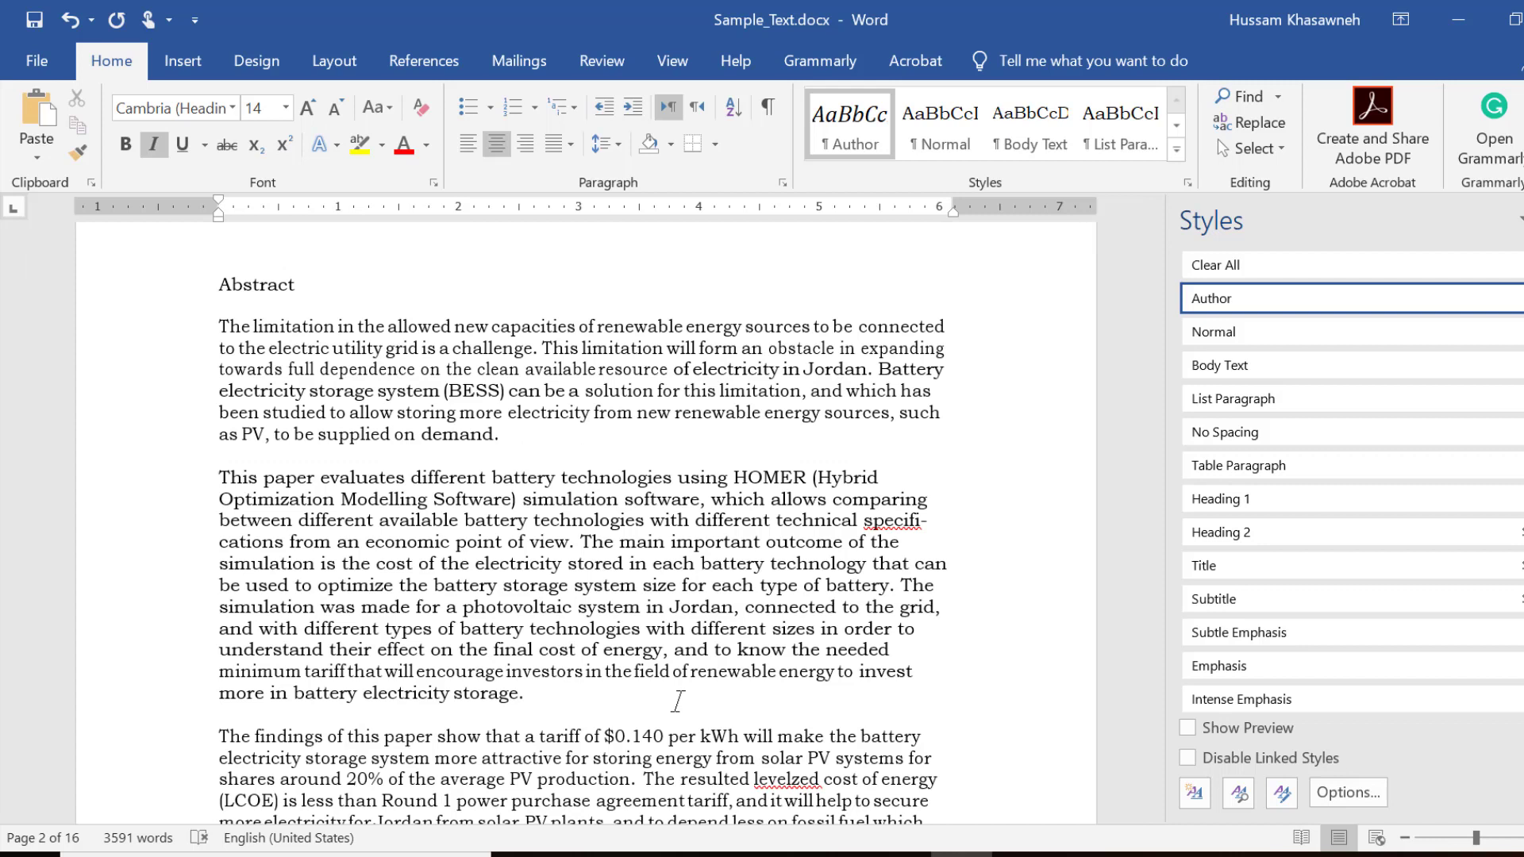
# Select the Abstract heading and apply Heading 1 to it.
pyautogui.tripleClick(264, 290)
pyautogui.click(264, 289)
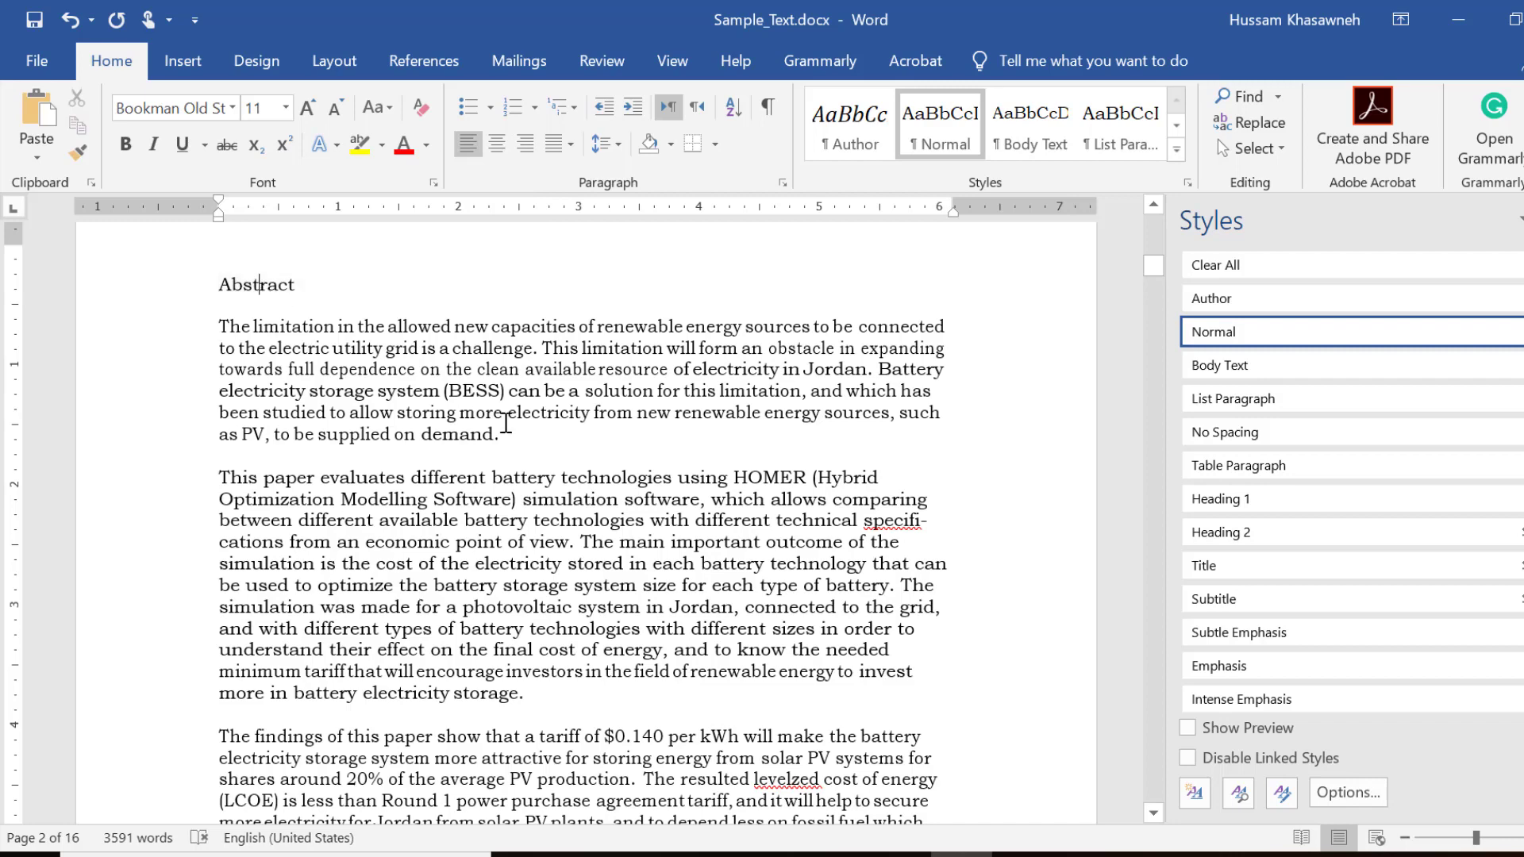
pyautogui.scroll(-4, 510, 429)
pyautogui.scroll(2, 511, 429)
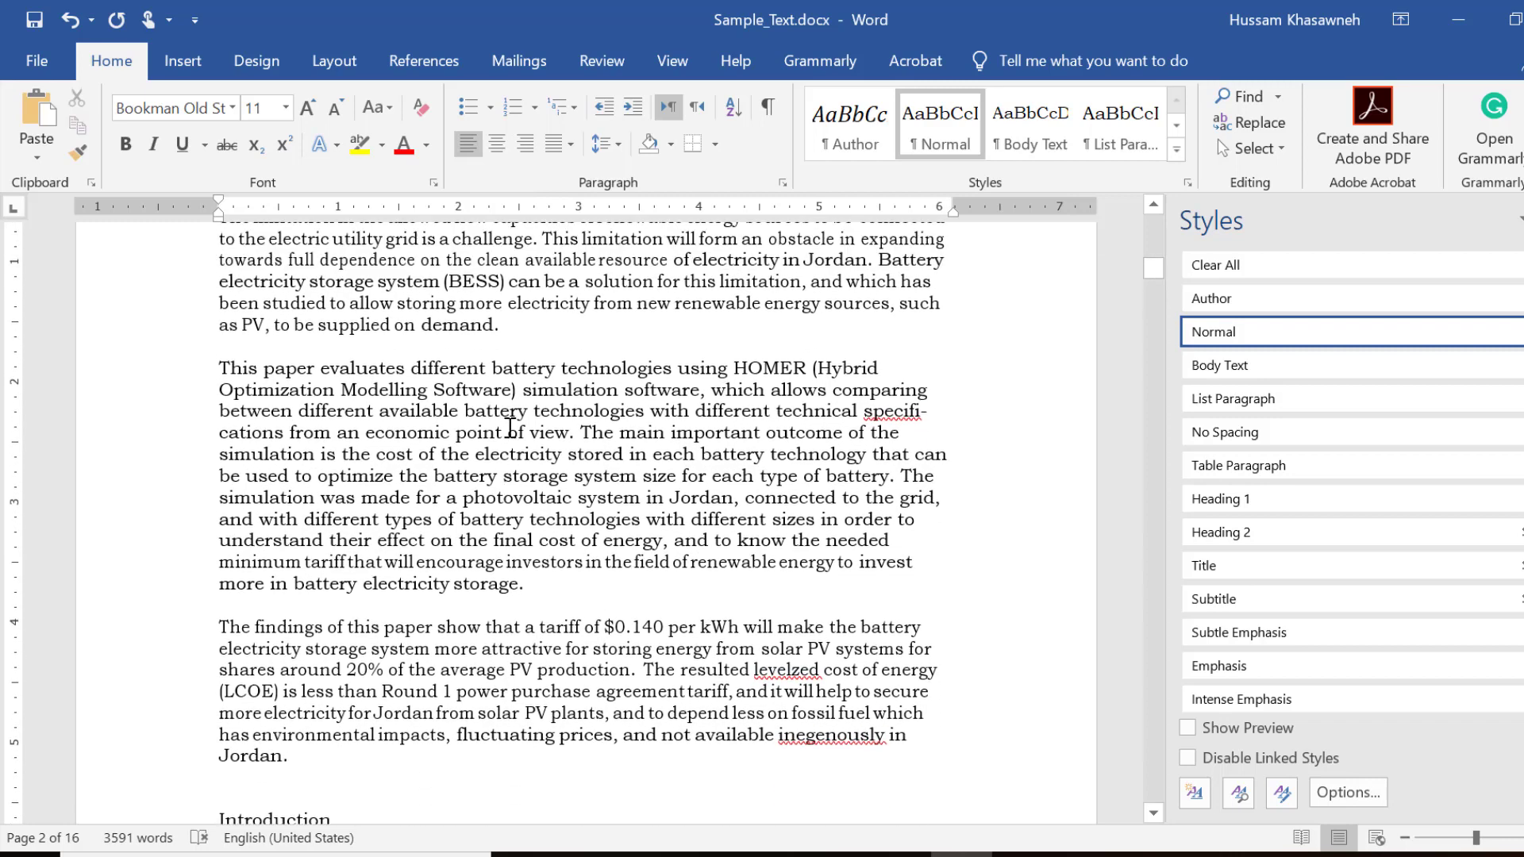
pyautogui.scroll(1, 511, 428)
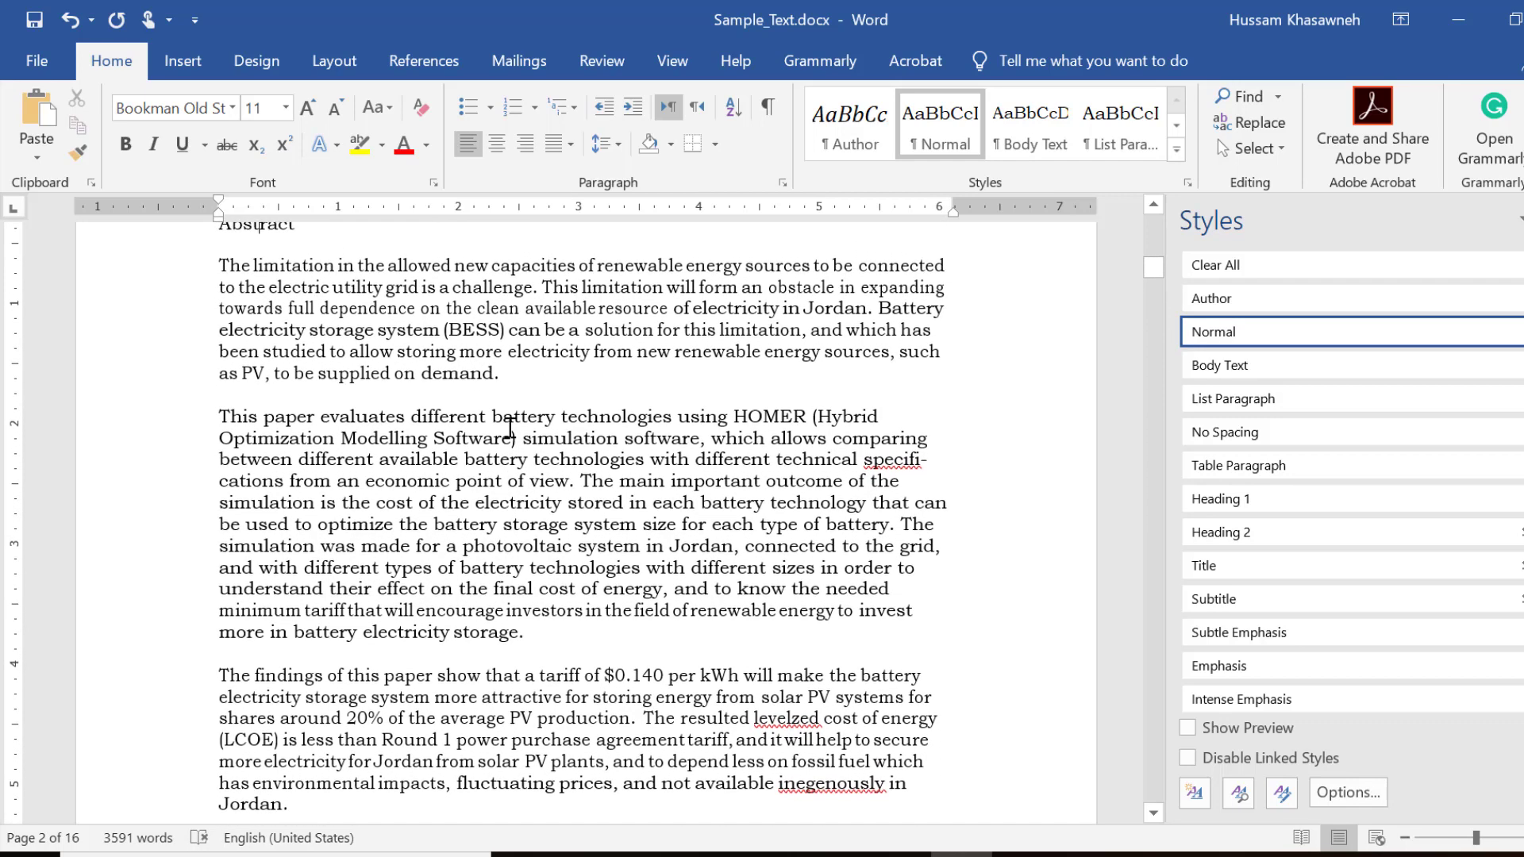
pyautogui.scroll(1, 511, 429)
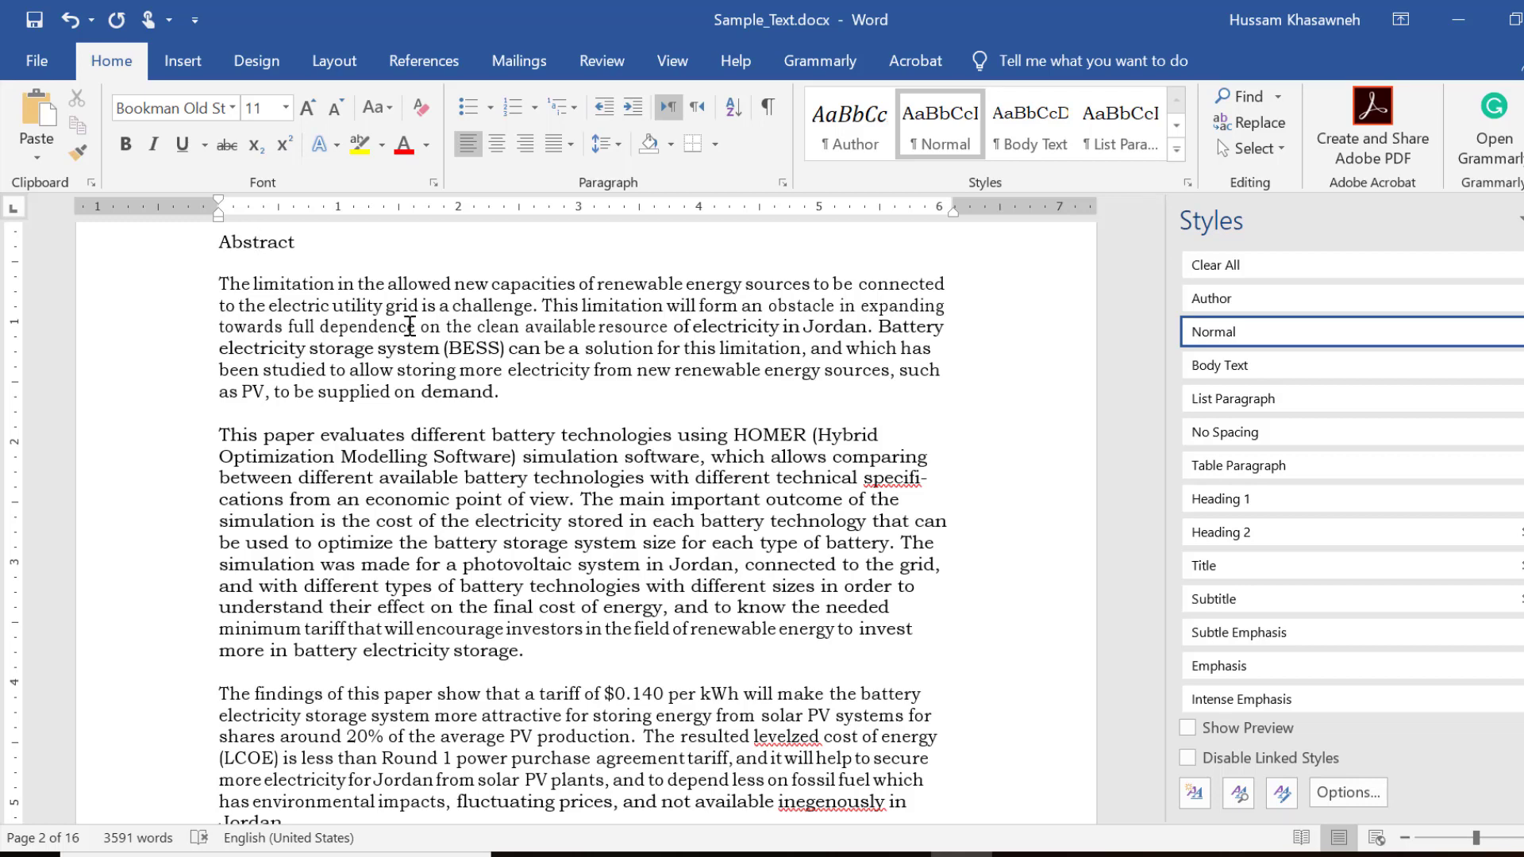
pyautogui.doubleClick(265, 243)
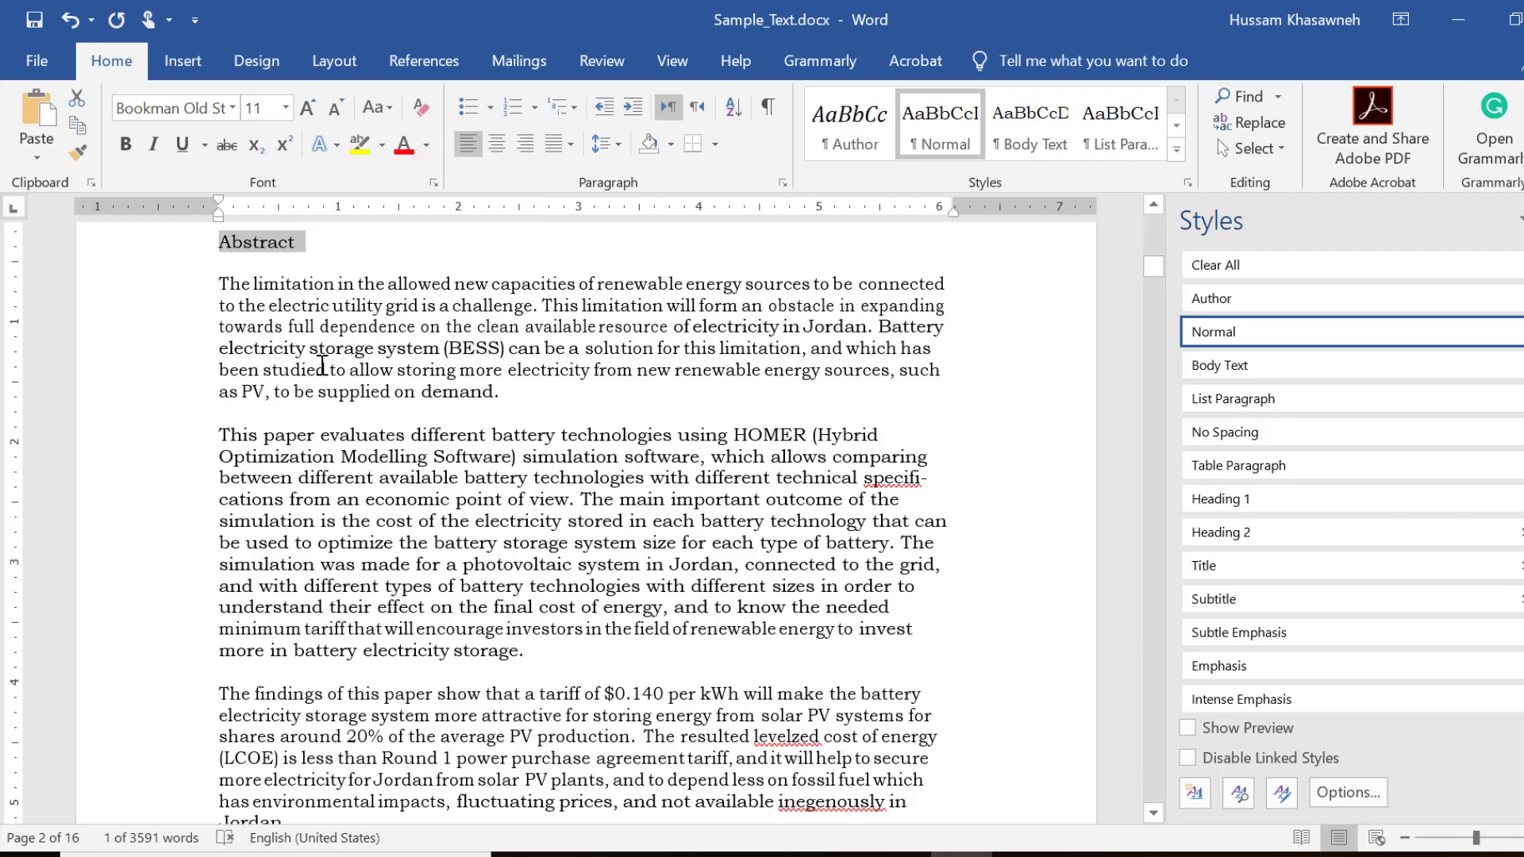
pyautogui.doubleClick(296, 325)
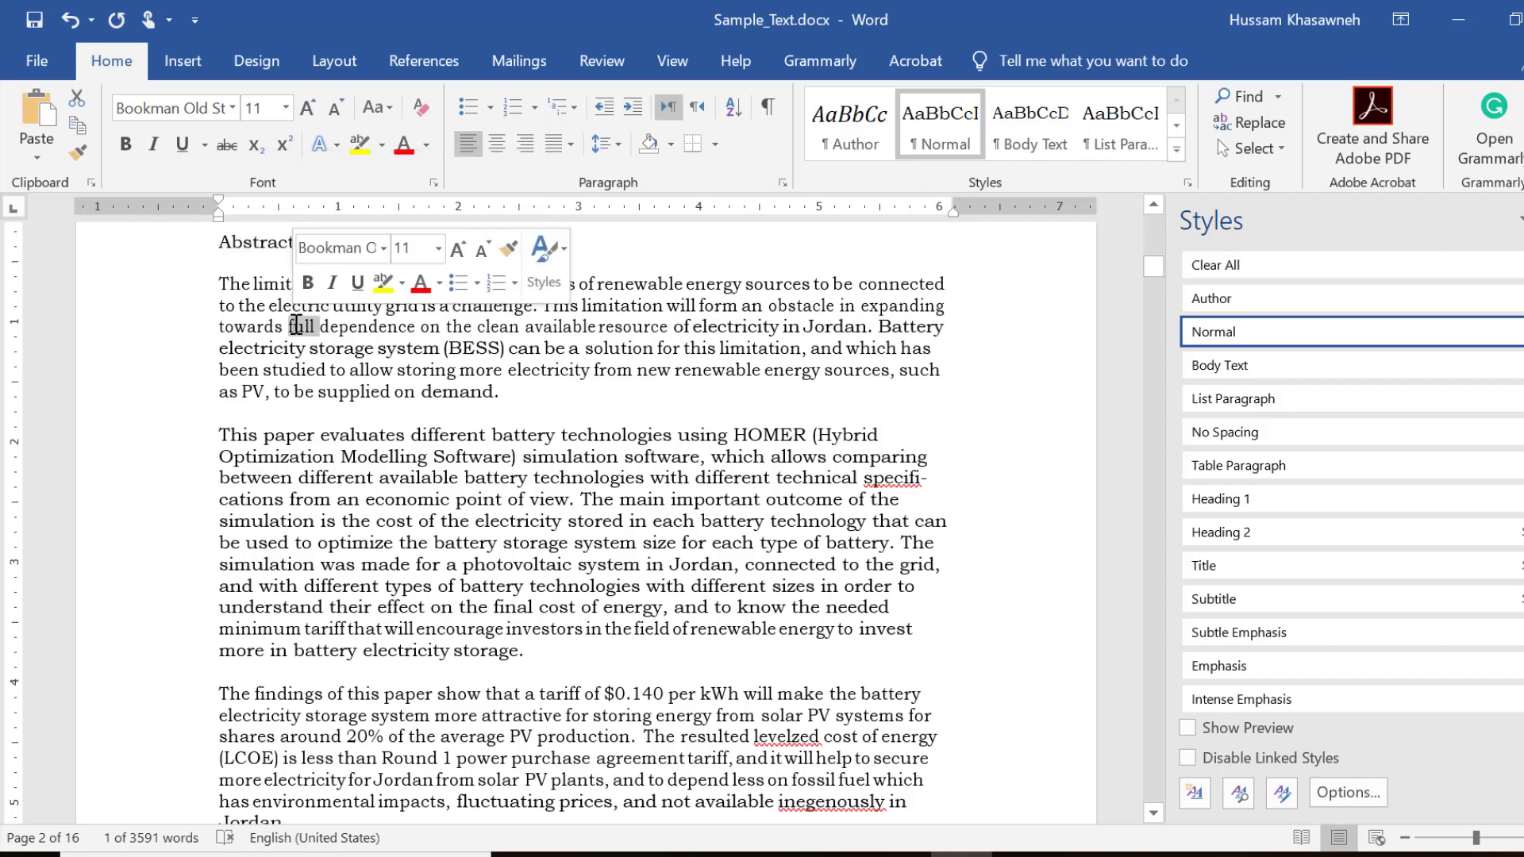
pyautogui.click(365, 373)
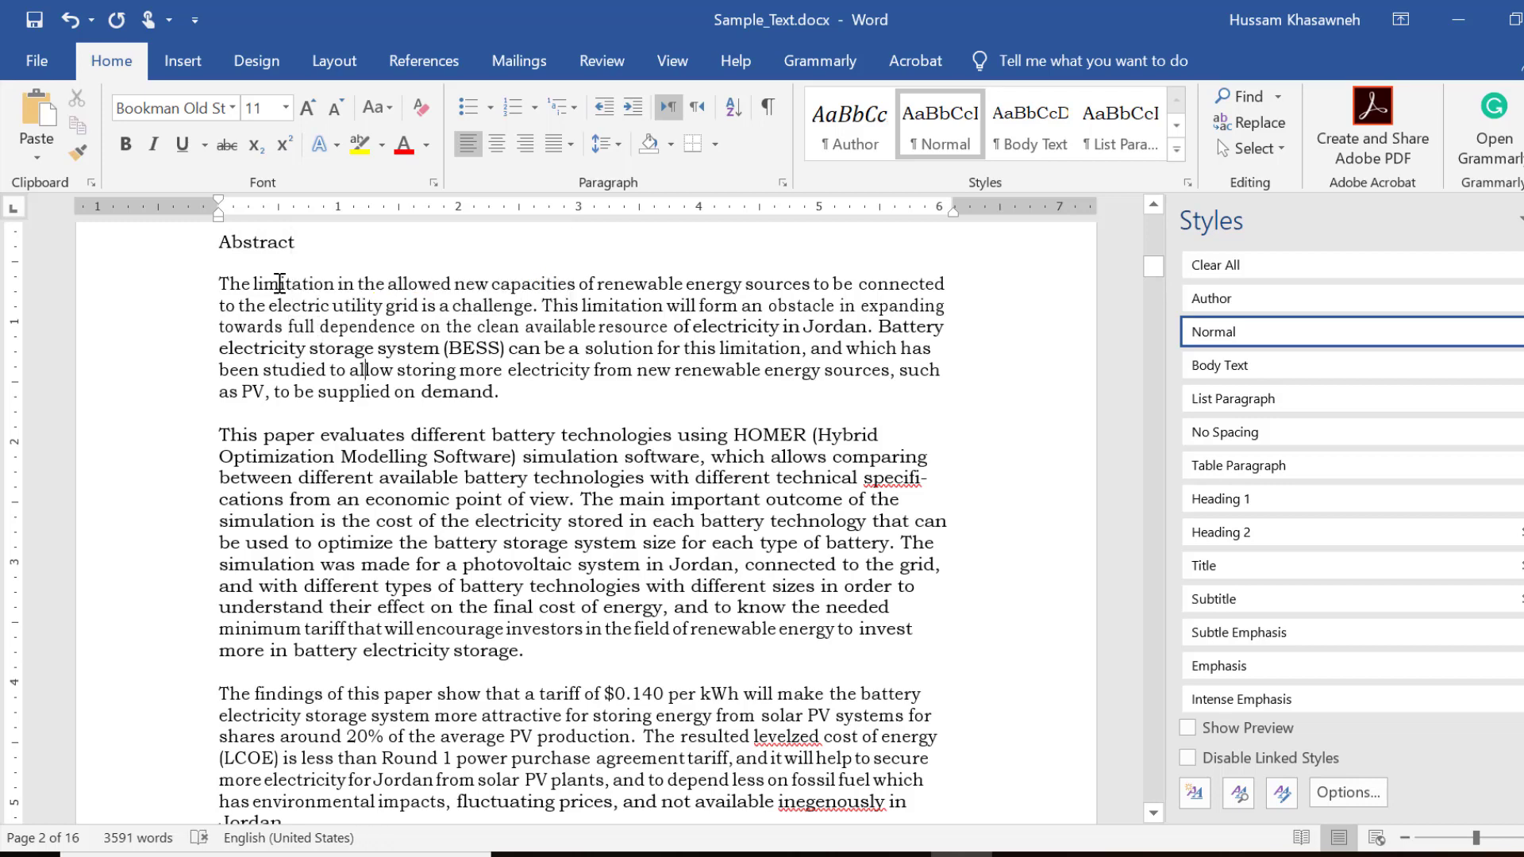
pyautogui.doubleClick(260, 242)
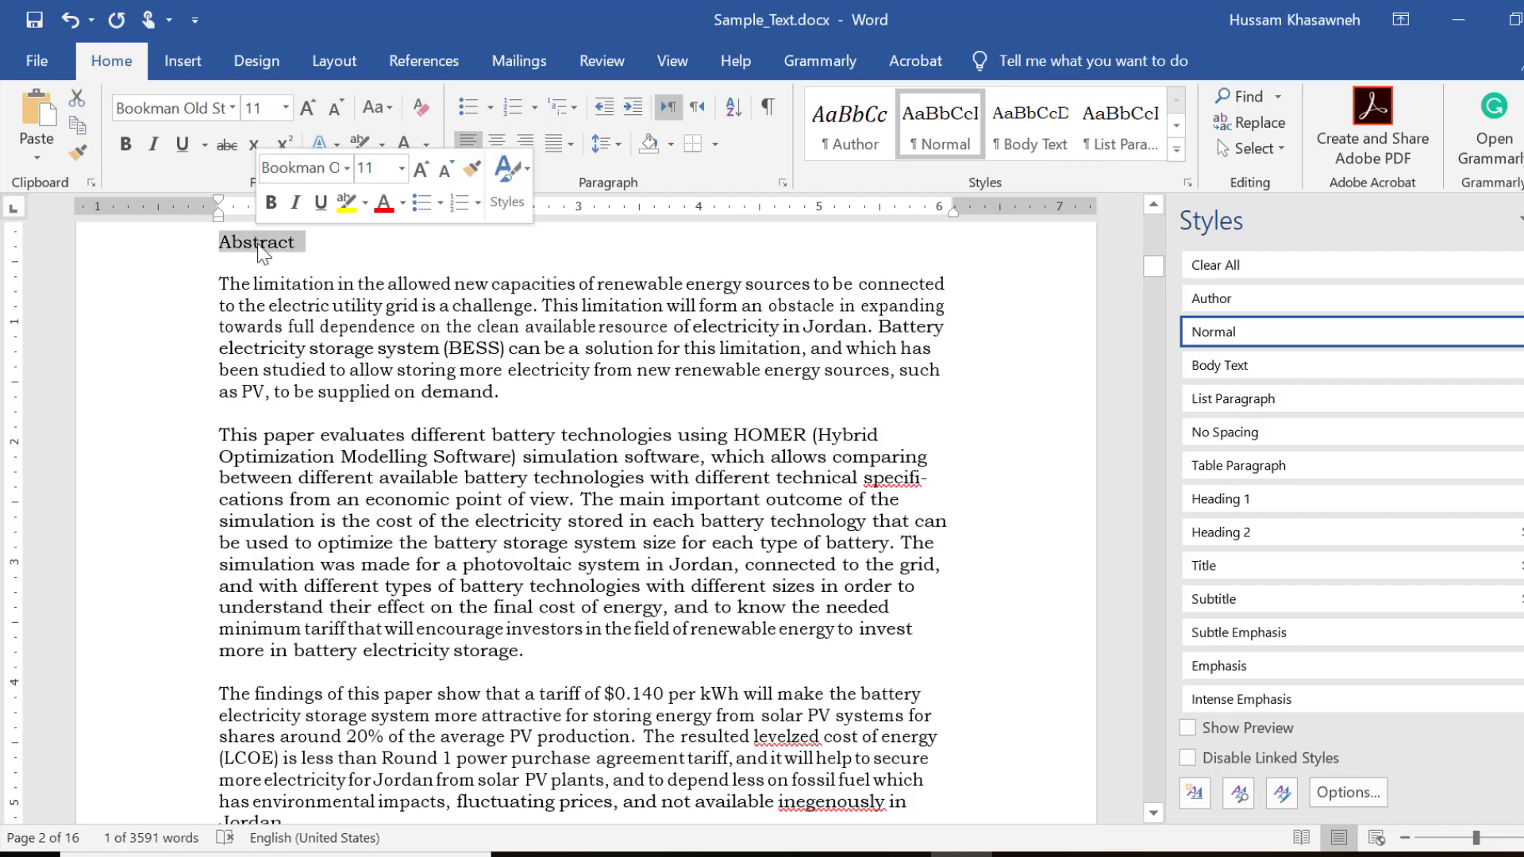
pyautogui.click(1259, 500)
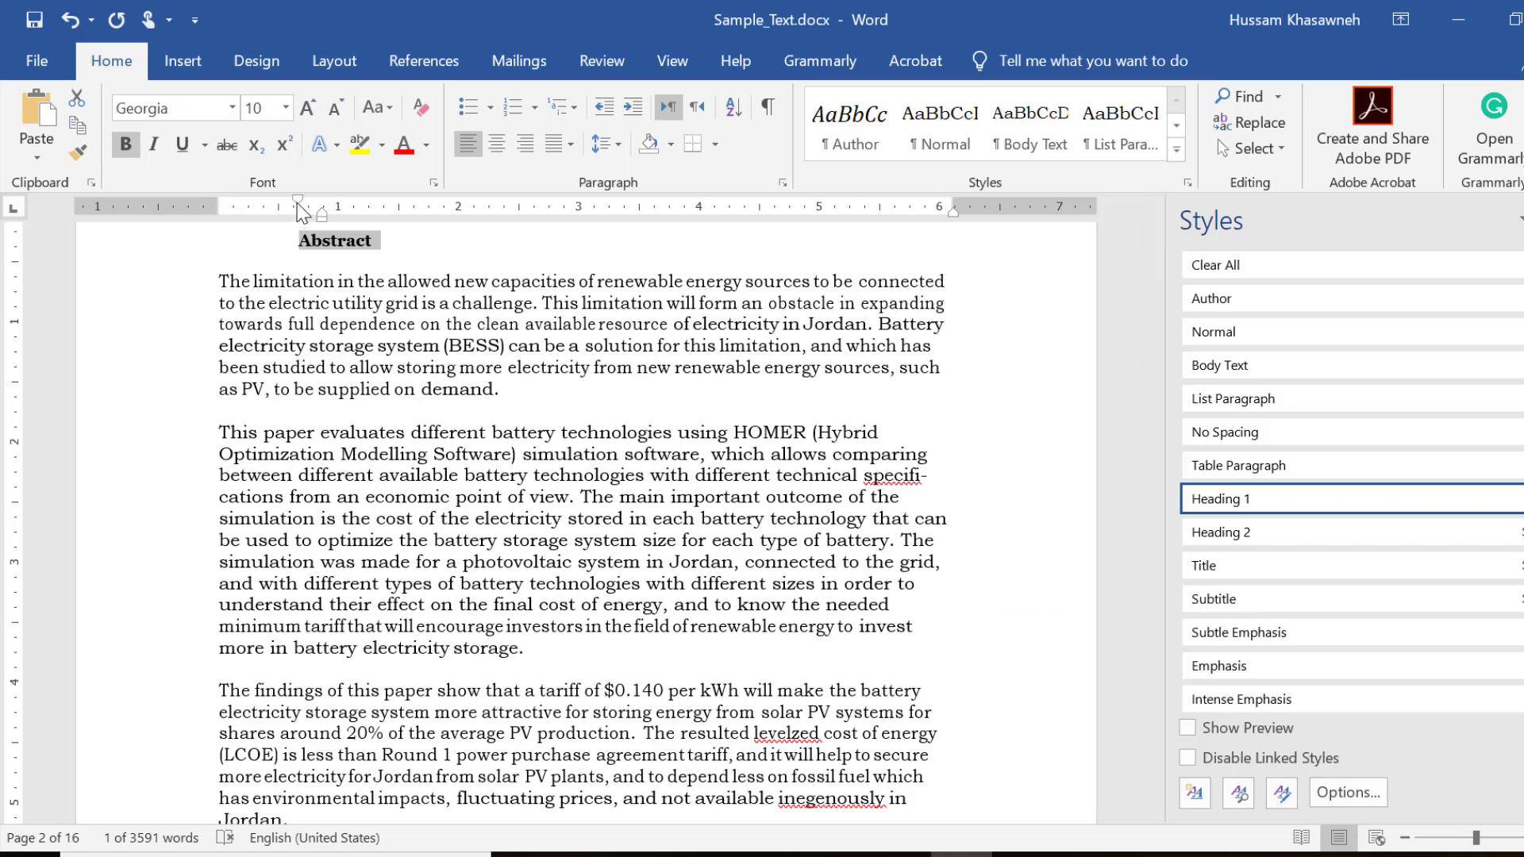
pyautogui.click(336, 281)
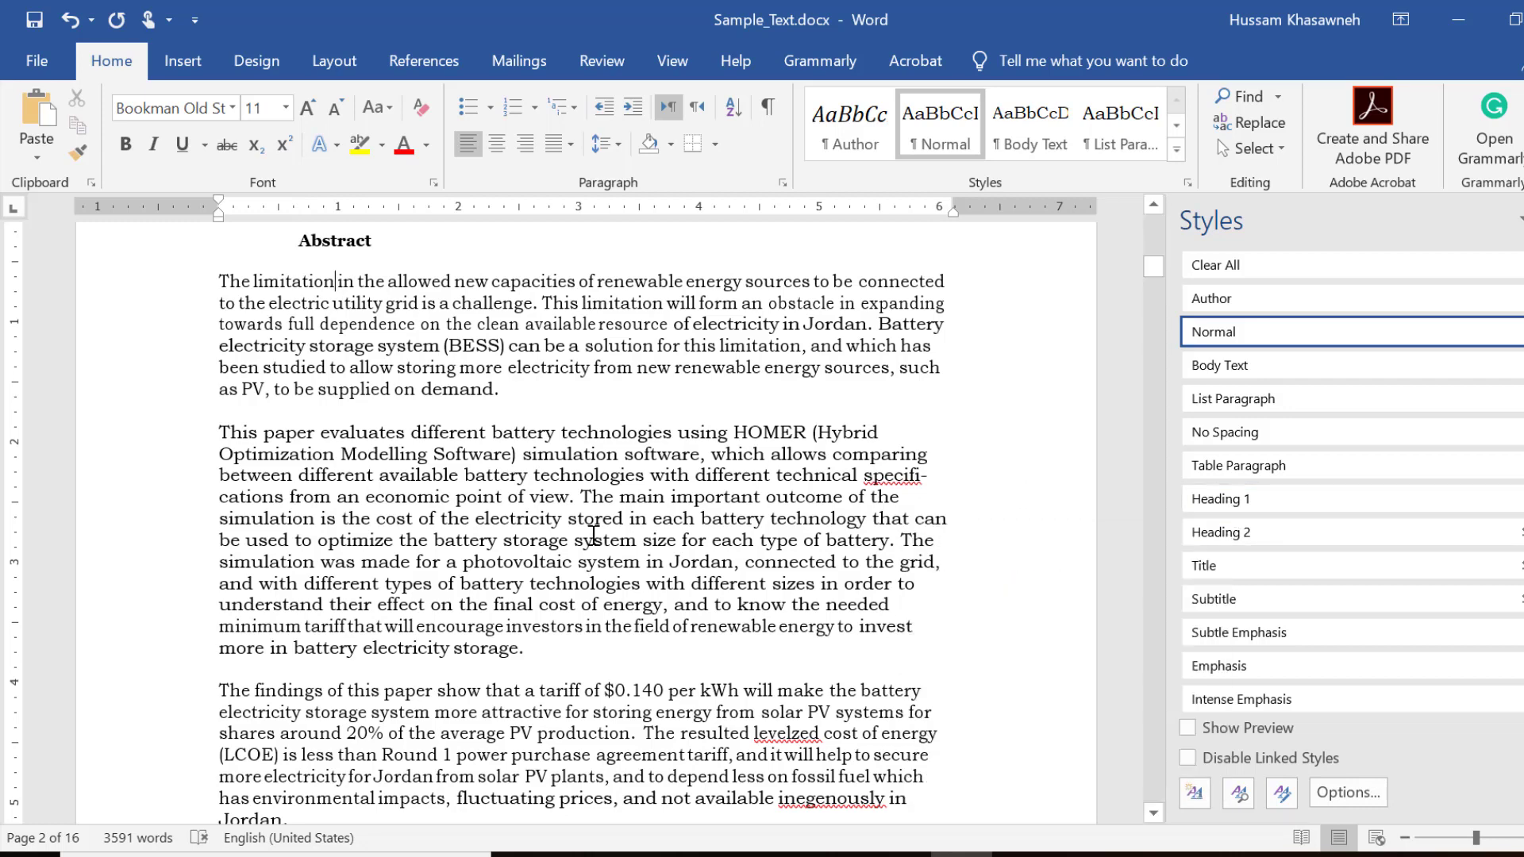
# Apply Heading 1 to the Introduction heading.
pyautogui.scroll(-1, 594, 537)
pyautogui.scroll(-2, 556, 537)
pyautogui.scroll(-1, 477, 537)
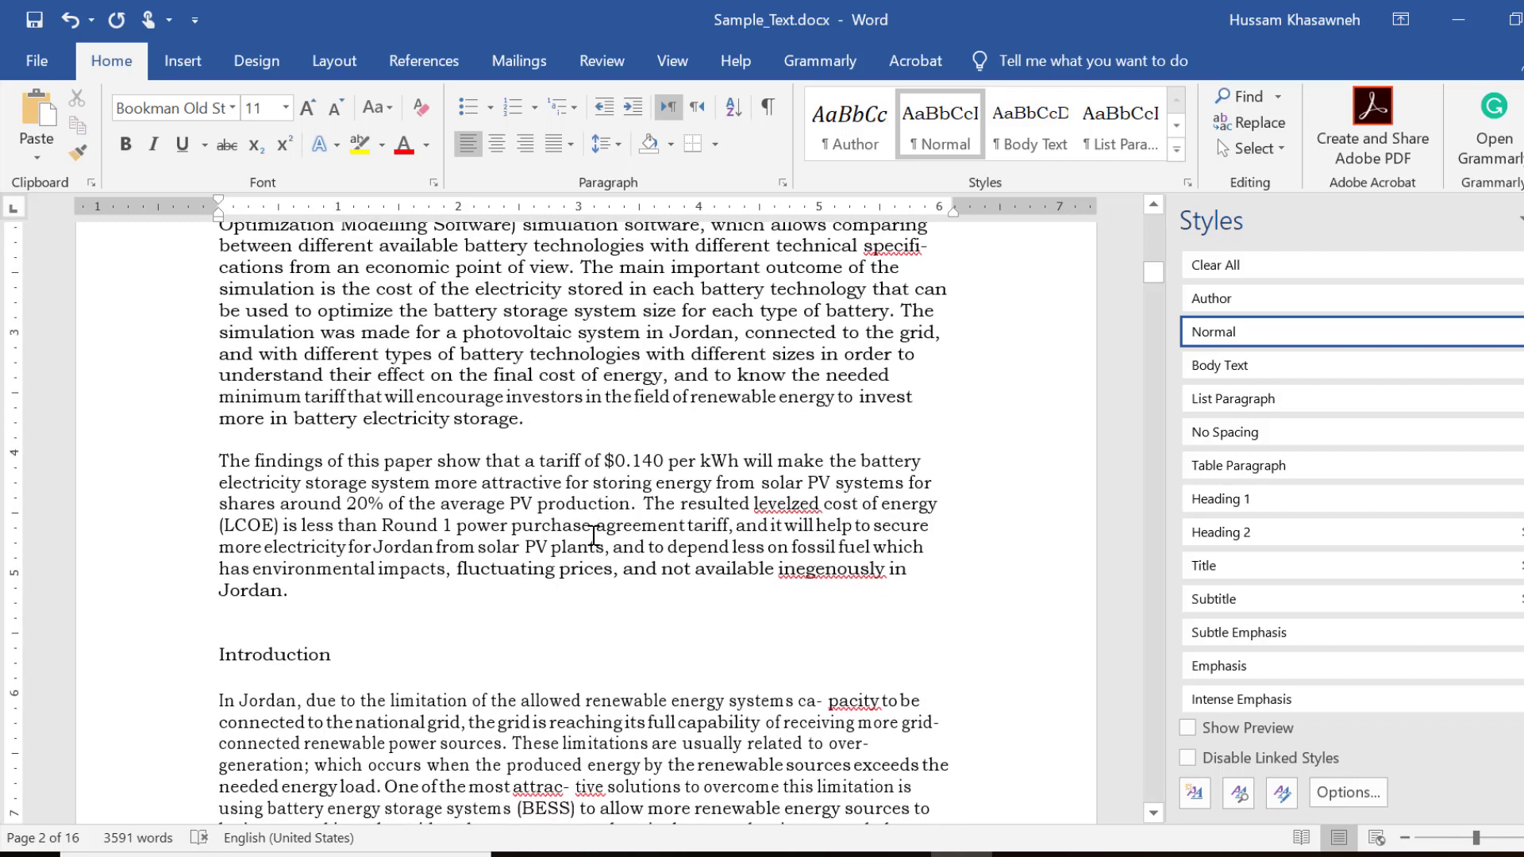
pyautogui.scroll(-1, 413, 537)
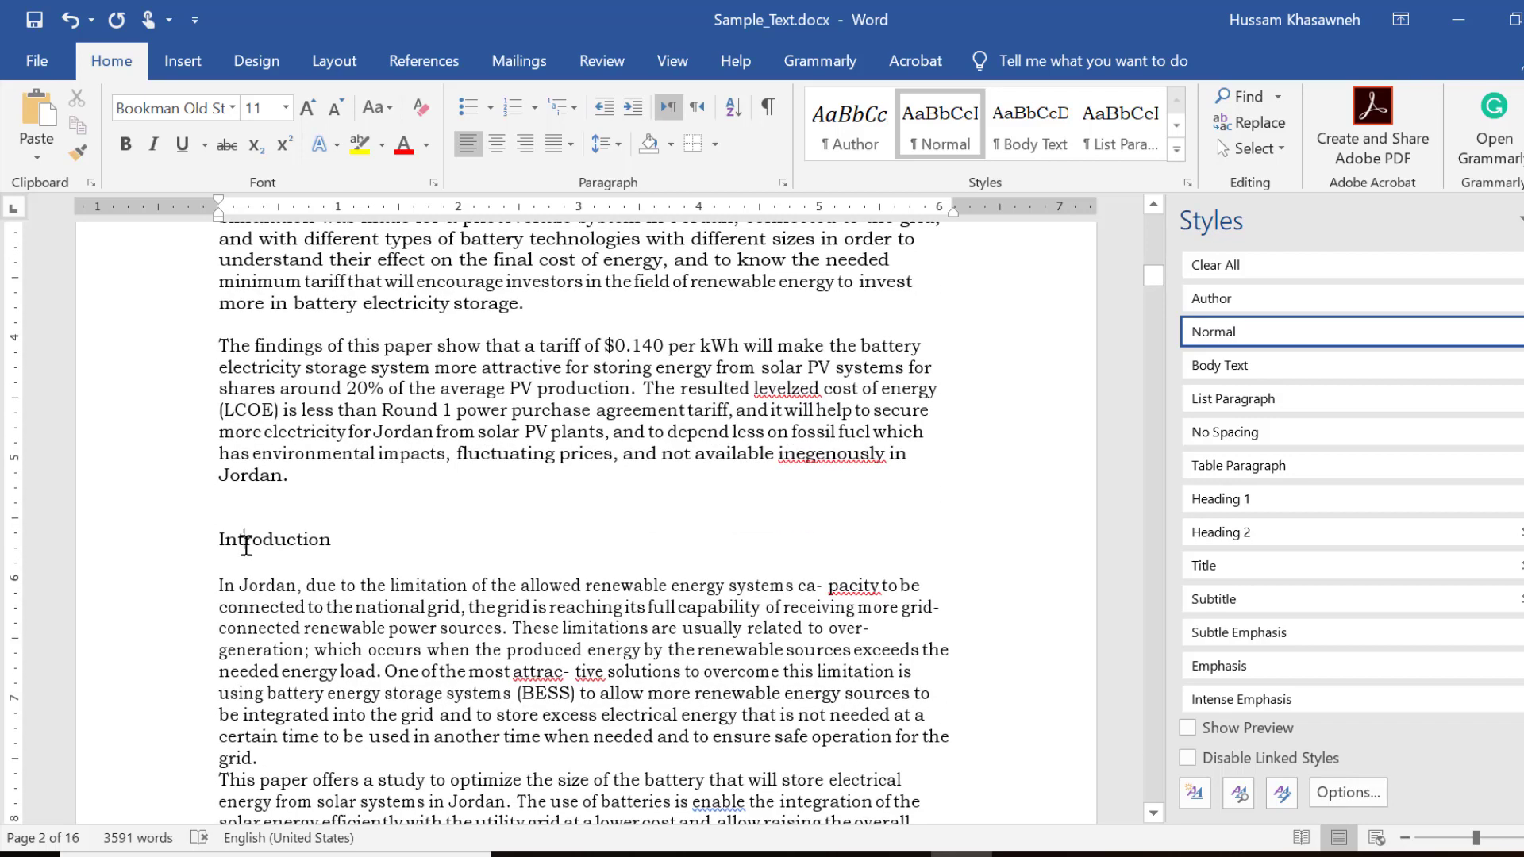
pyautogui.click(1214, 502)
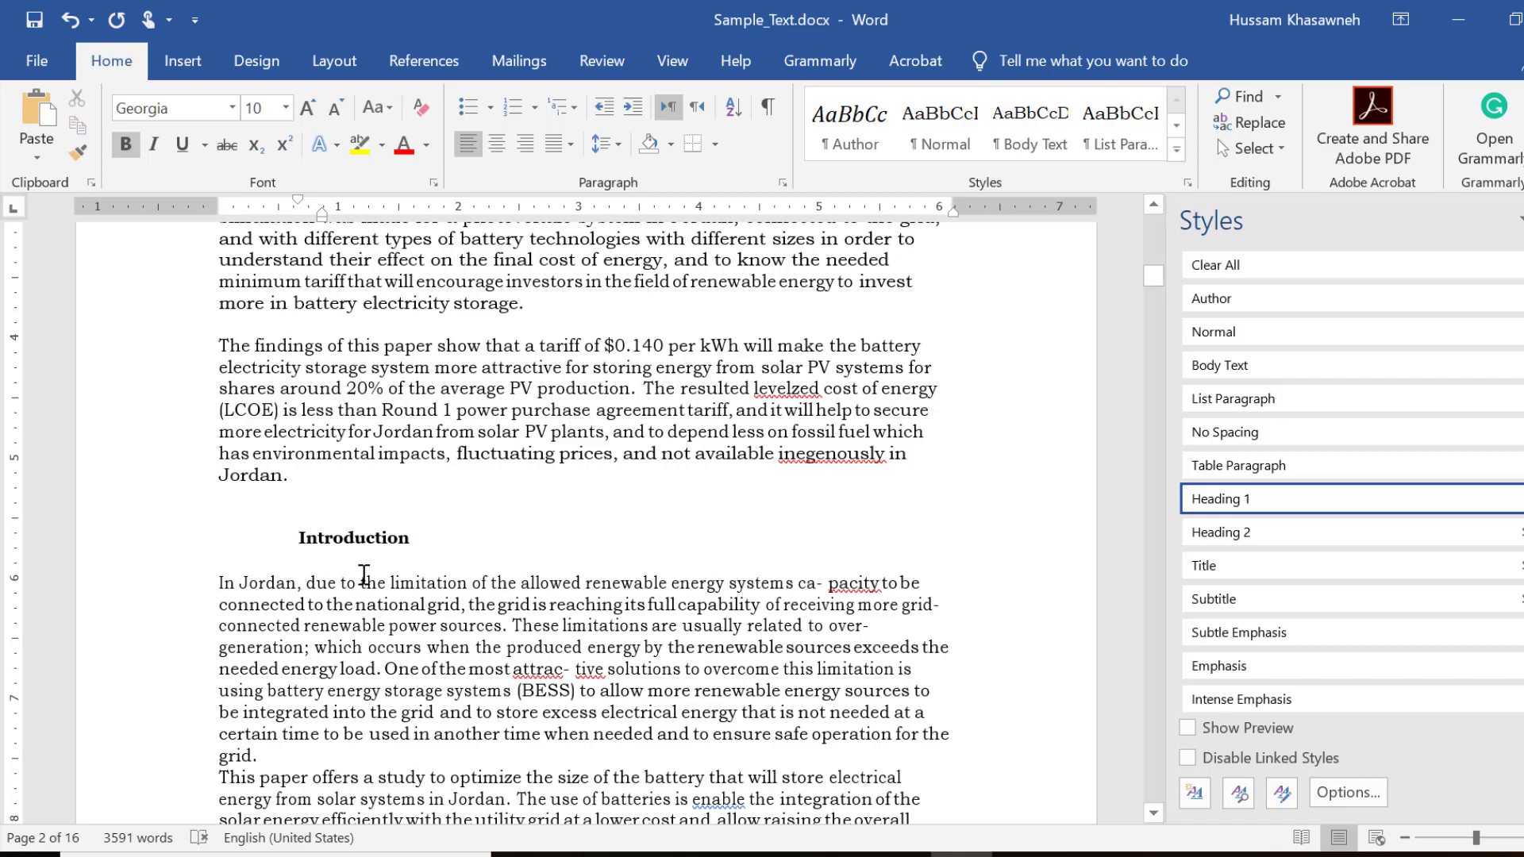
pyautogui.scroll(4, 365, 574)
pyautogui.scroll(1, 365, 574)
pyautogui.scroll(2, 364, 574)
pyautogui.scroll(-2, 364, 574)
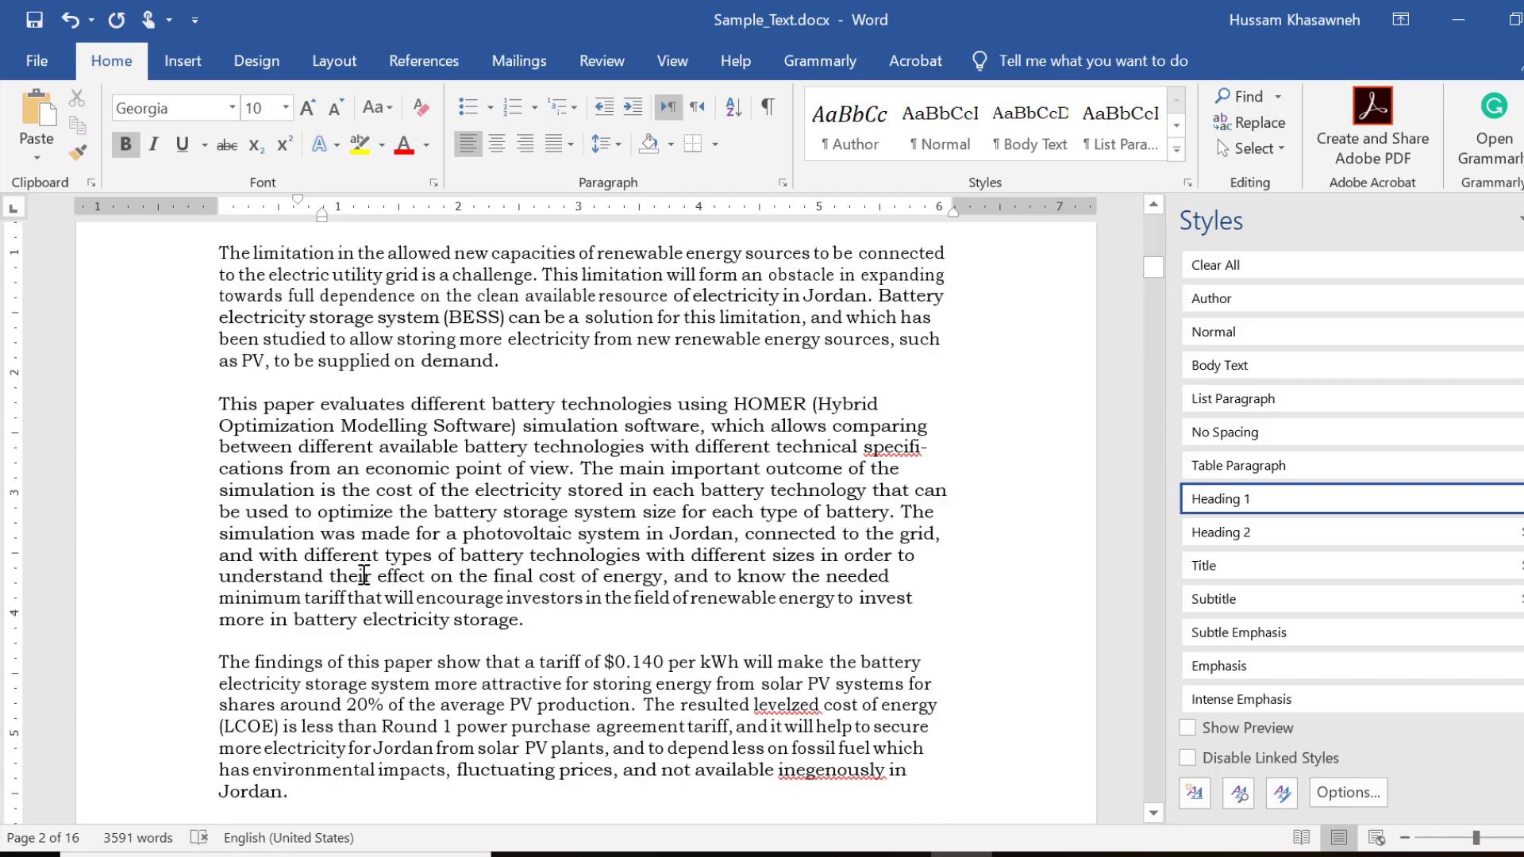
pyautogui.press('pagedown')
pyautogui.press('pagedown')
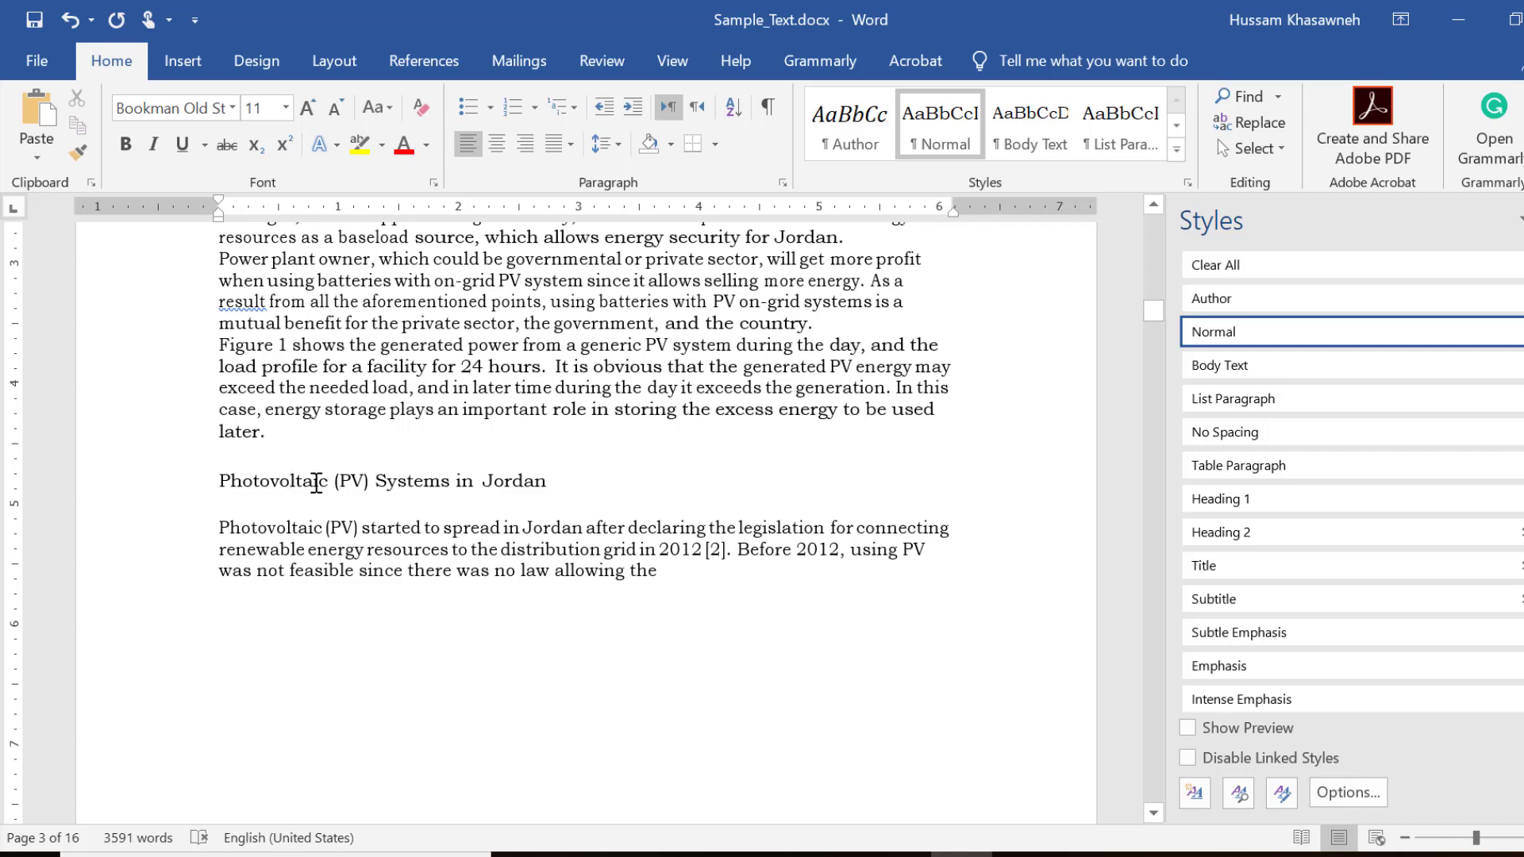
# Apply Heading 2 to the 'Photovoltaic (PV) Systems in Jordan' and 'Battery Energy Systems with Renewable Energy Systems' headings.
pyautogui.click(315, 482)
pyautogui.click(1213, 535)
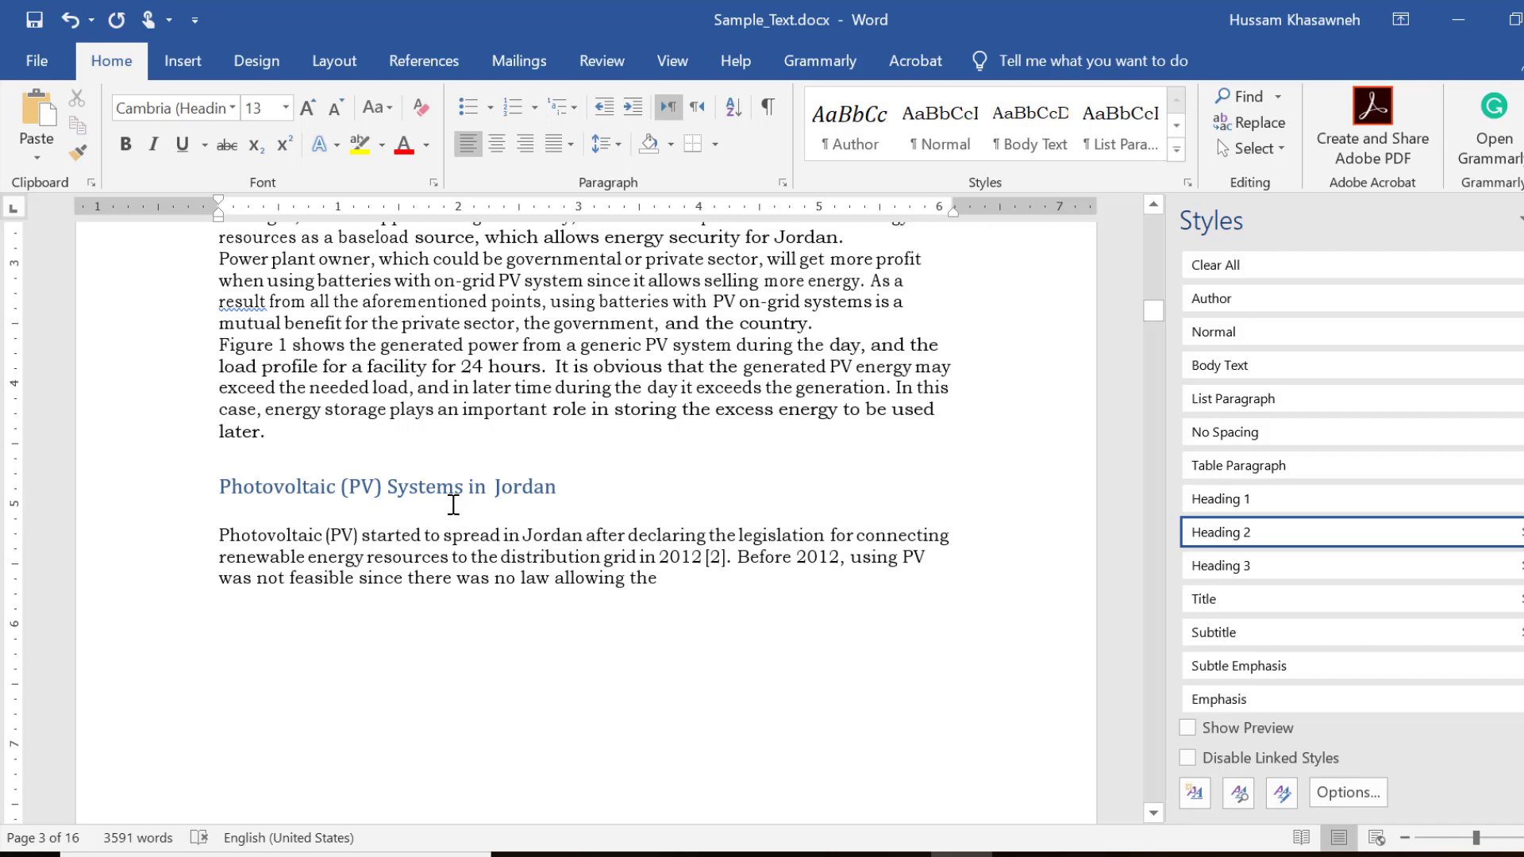
pyautogui.scroll(-5, 452, 505)
pyautogui.scroll(-2, 452, 505)
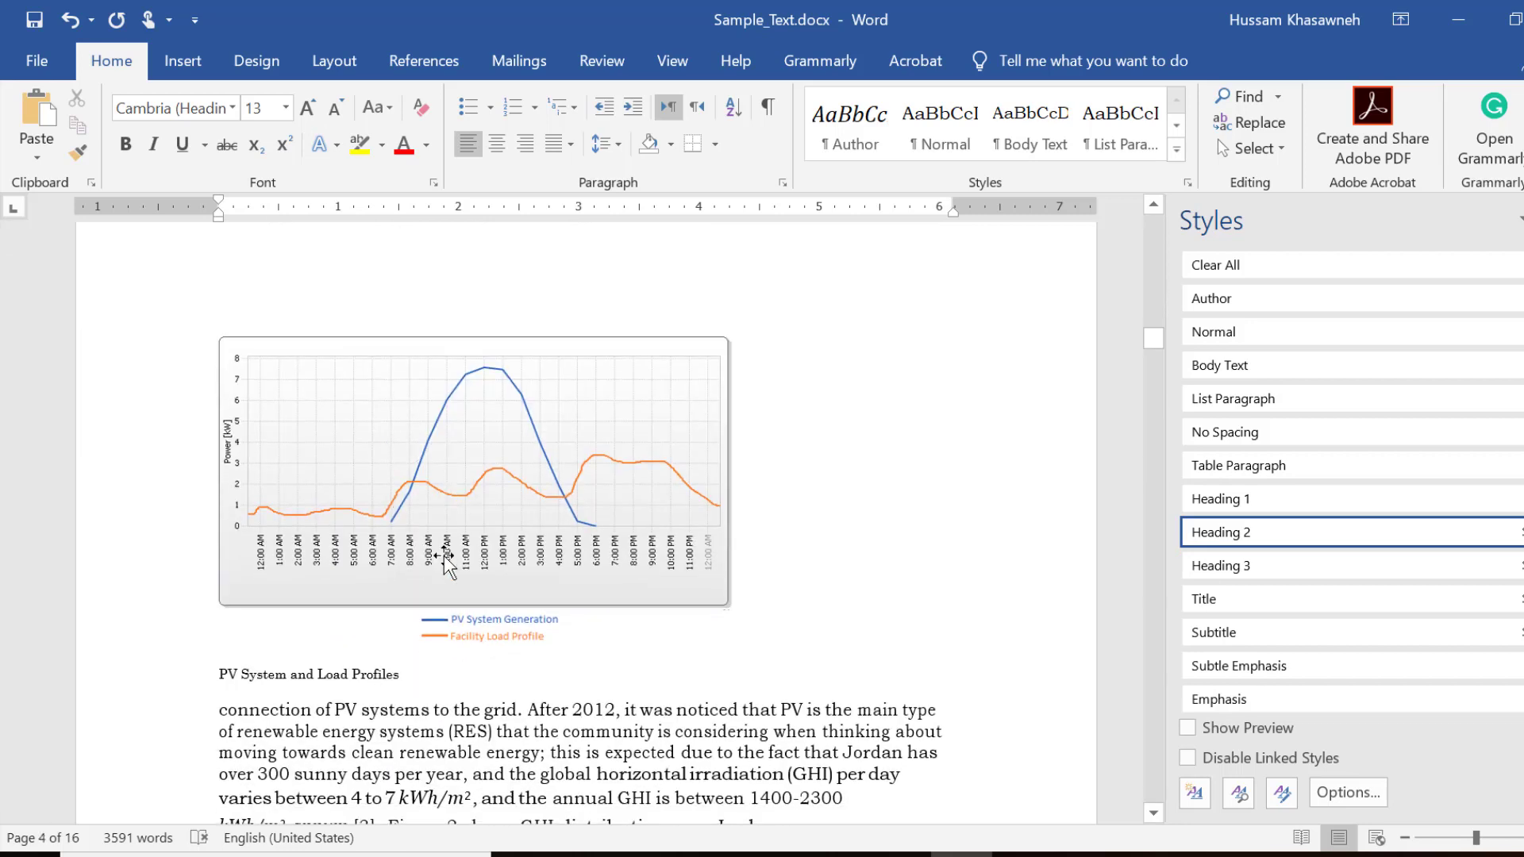
pyautogui.scroll(-3, 421, 565)
pyautogui.scroll(-1, 421, 565)
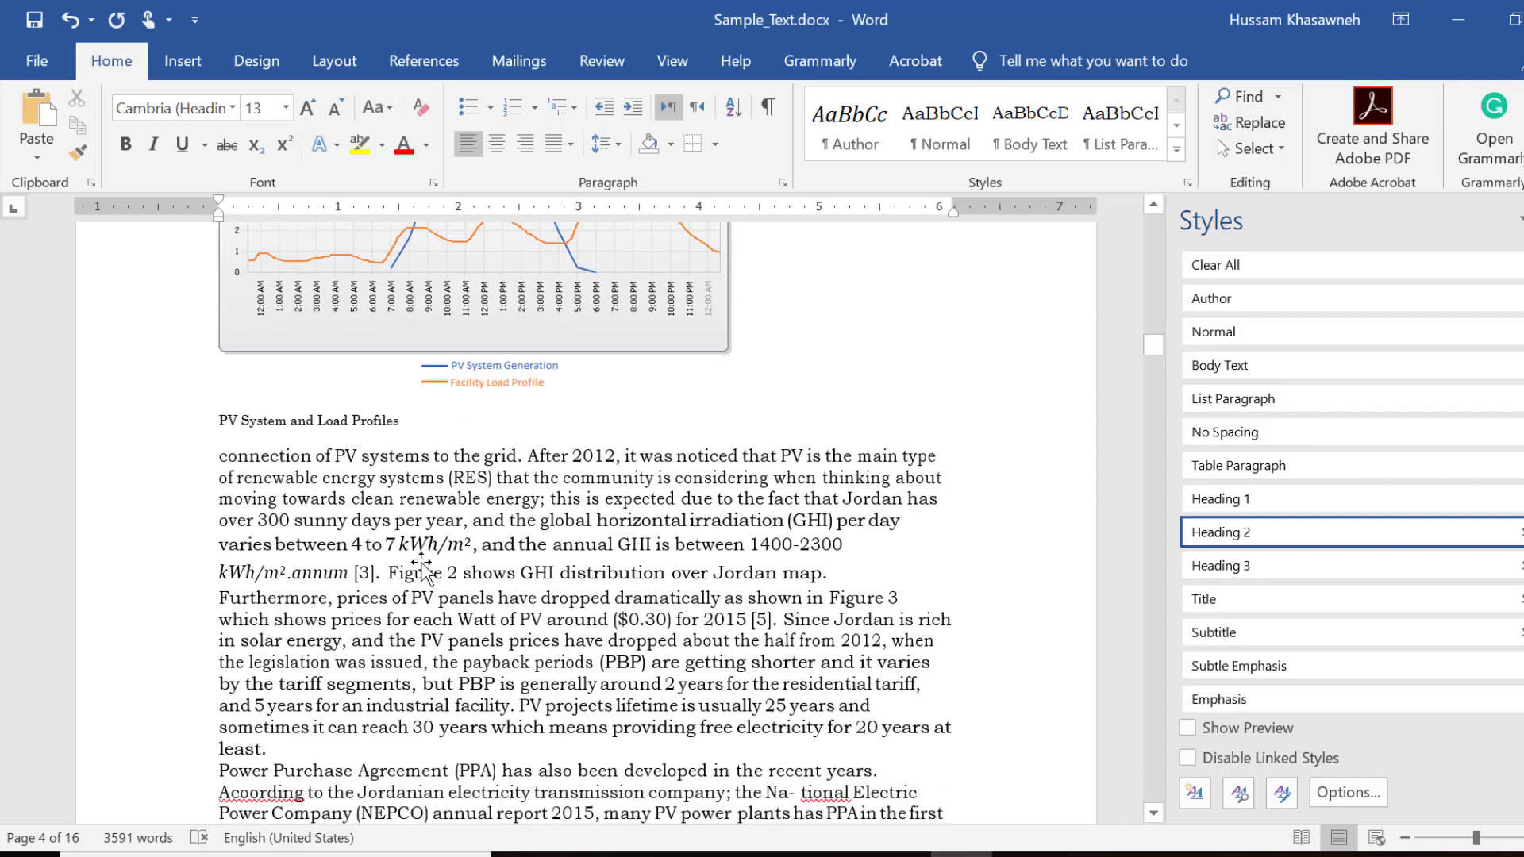
pyautogui.scroll(-1, 421, 565)
pyautogui.scroll(-2, 421, 565)
pyautogui.scroll(-1, 421, 563)
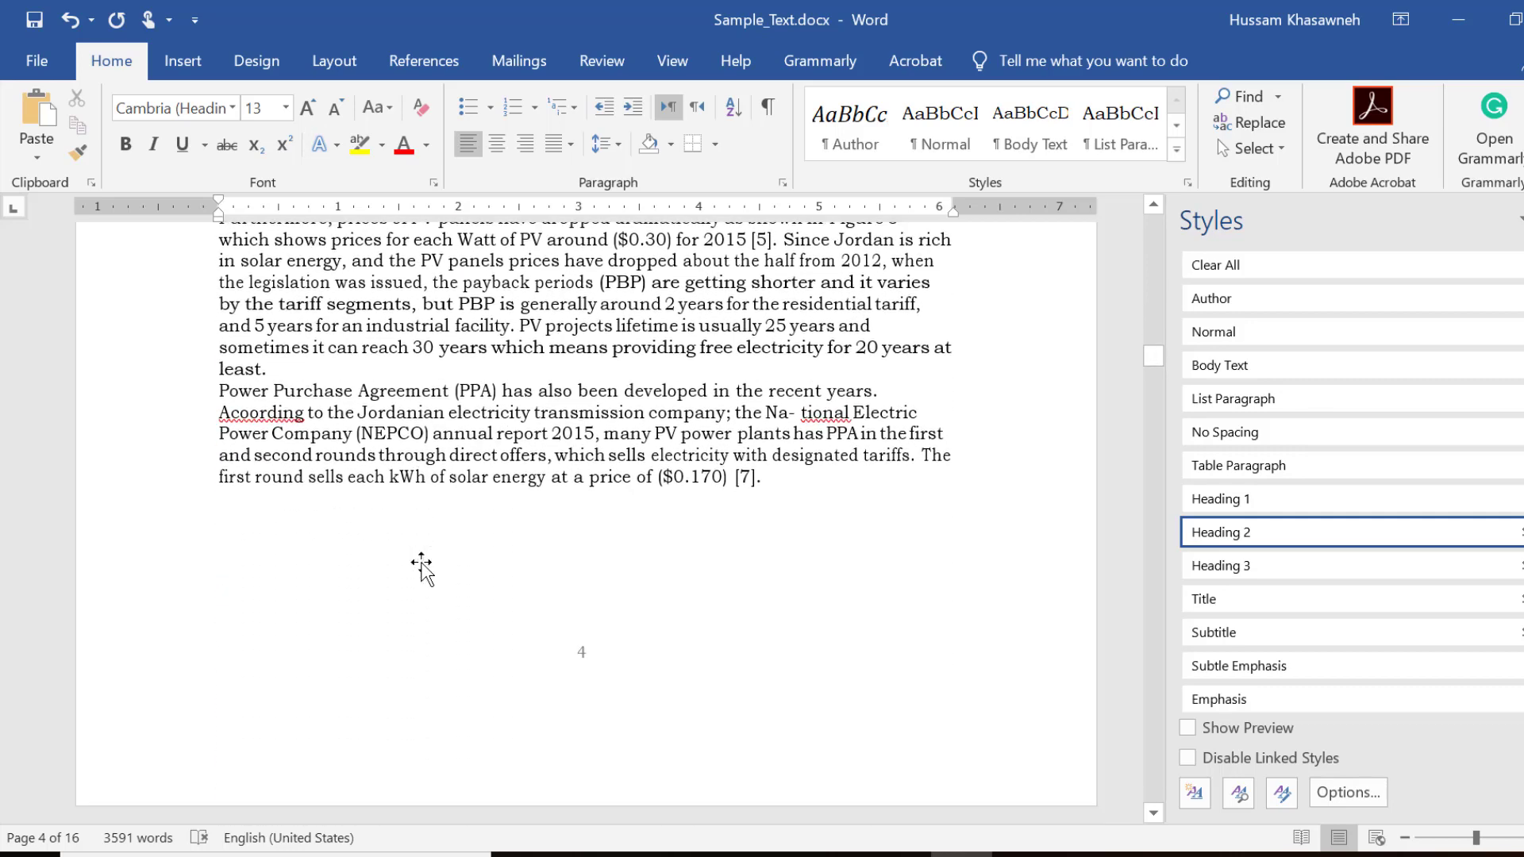
pyautogui.scroll(-2, 421, 563)
pyautogui.scroll(-3, 420, 564)
pyautogui.scroll(-5, 421, 564)
pyautogui.scroll(-1, 421, 562)
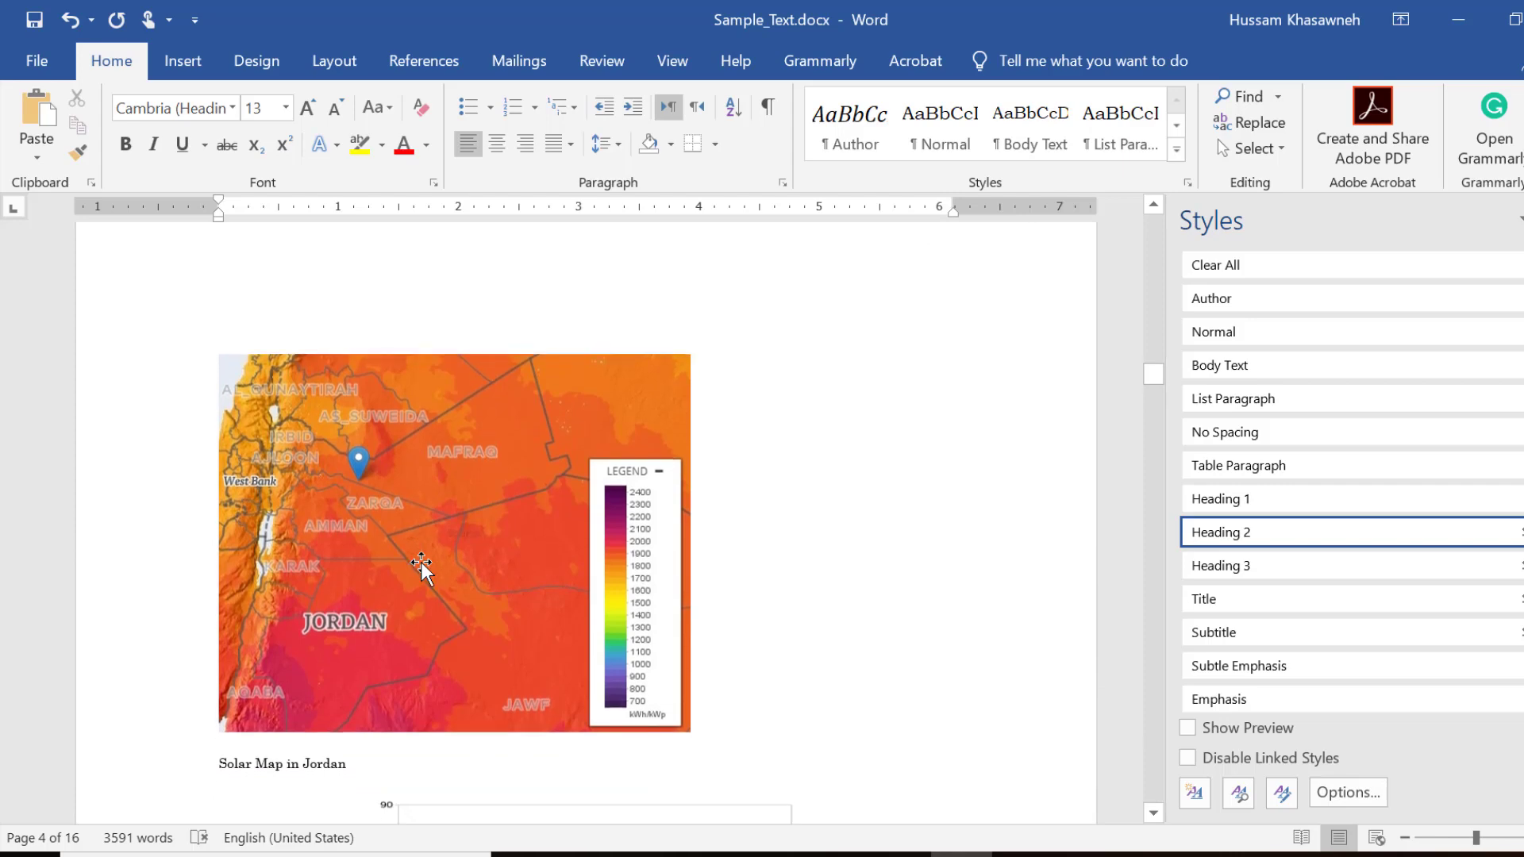
pyautogui.scroll(-3, 421, 562)
pyautogui.scroll(-1, 421, 562)
pyautogui.scroll(-2, 420, 562)
pyautogui.scroll(-2, 421, 562)
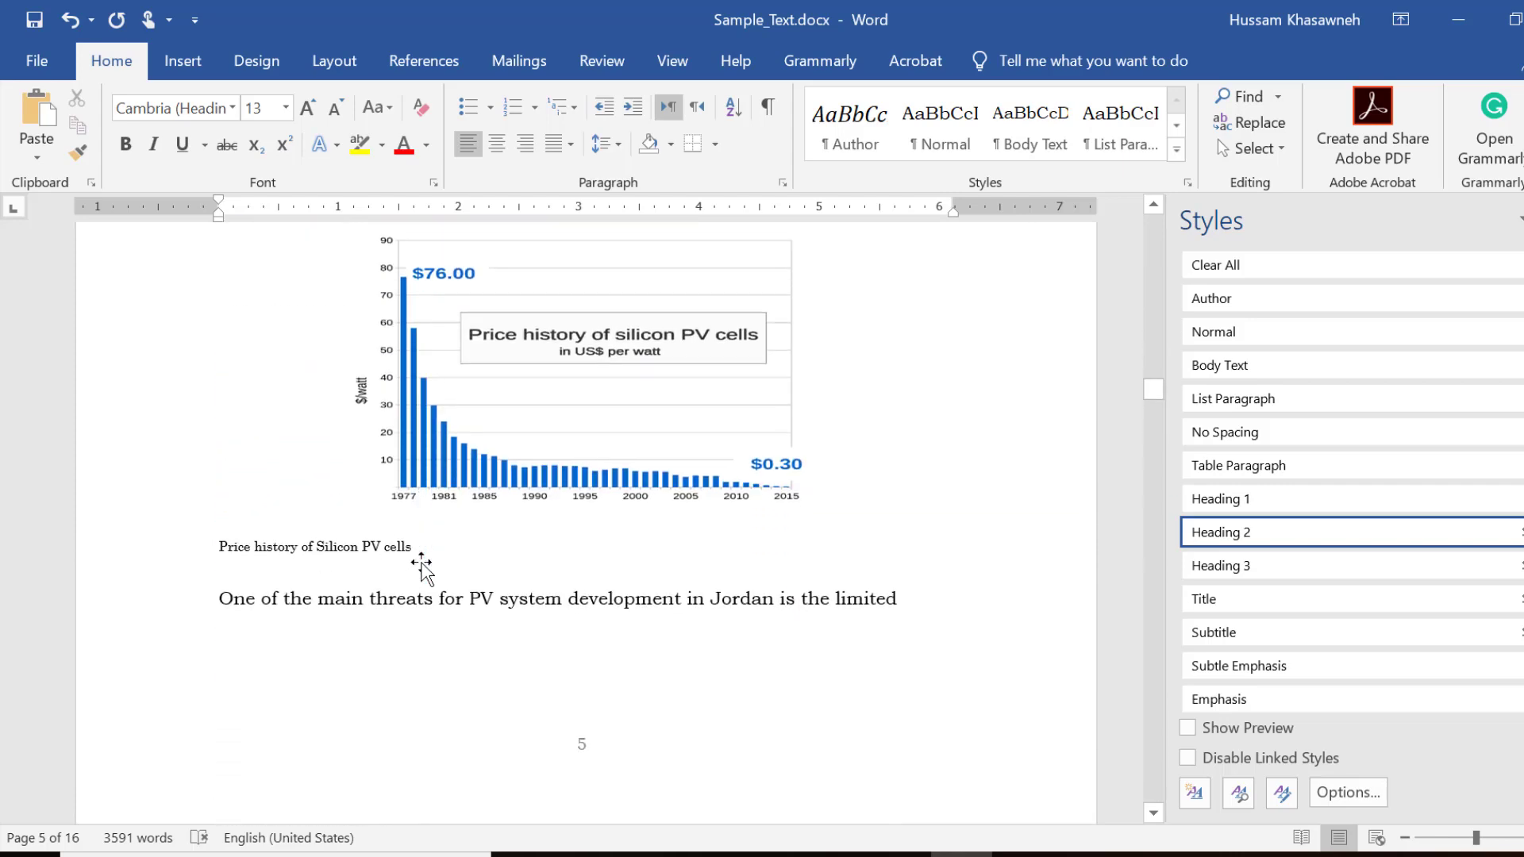
pyautogui.scroll(-2, 422, 569)
pyautogui.scroll(-8, 421, 568)
pyautogui.click(726, 538)
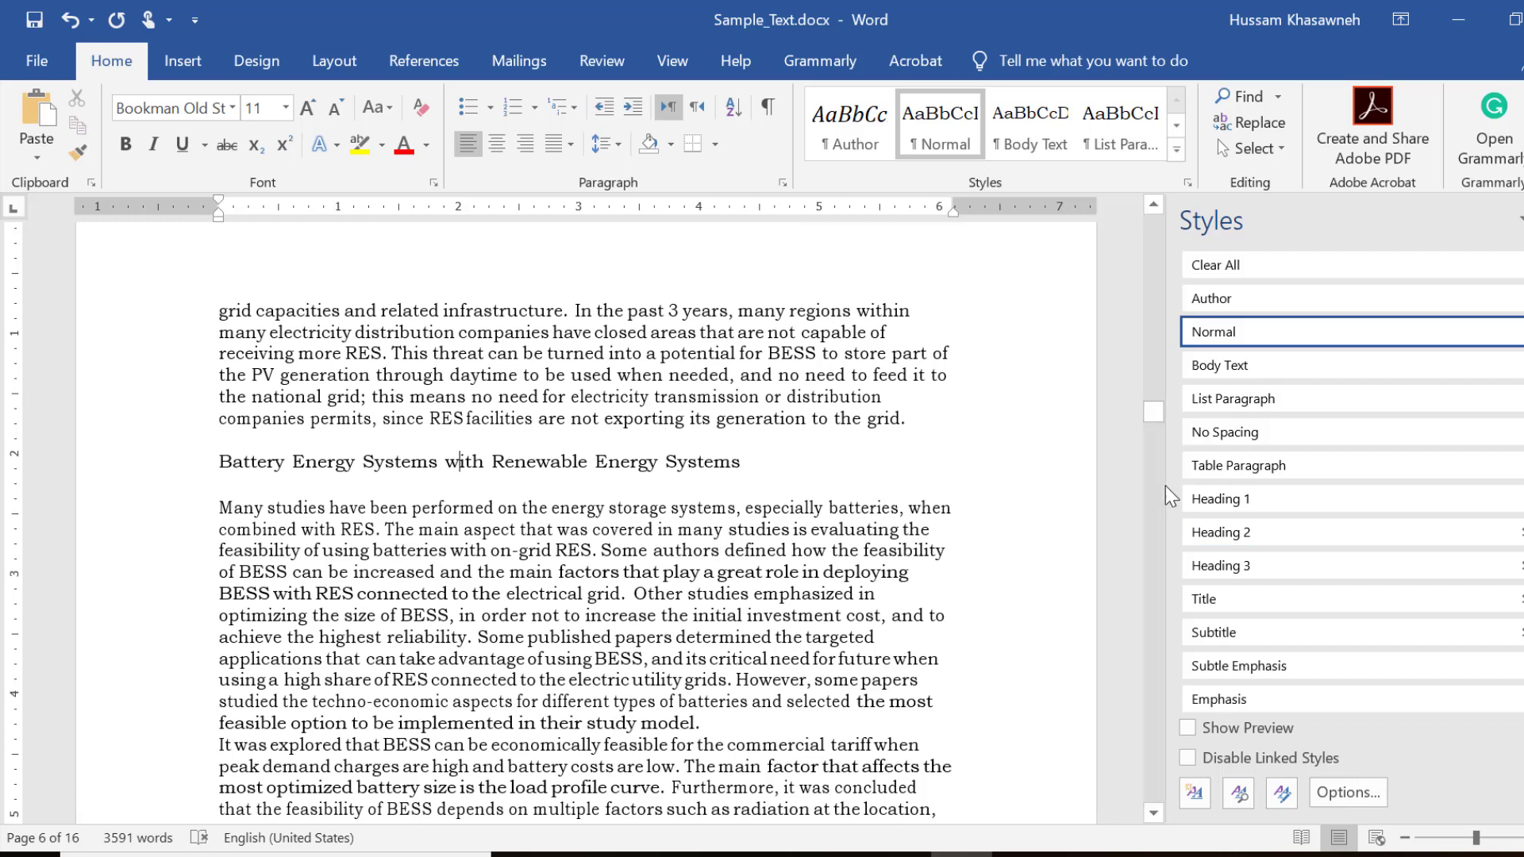
pyautogui.click(1229, 545)
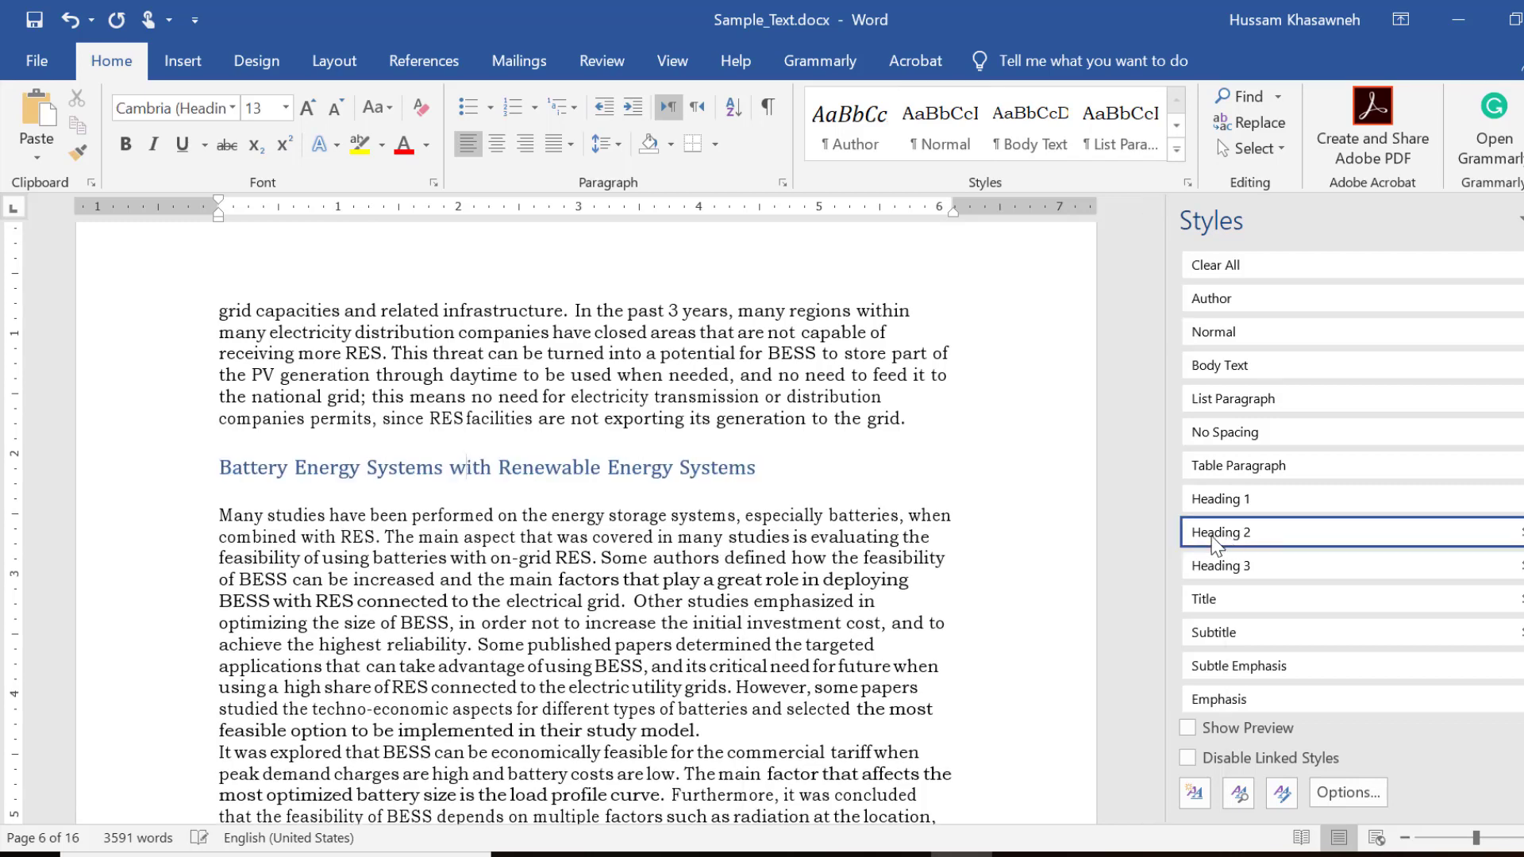
pyautogui.scroll(-3, 694, 567)
pyautogui.scroll(-2, 694, 567)
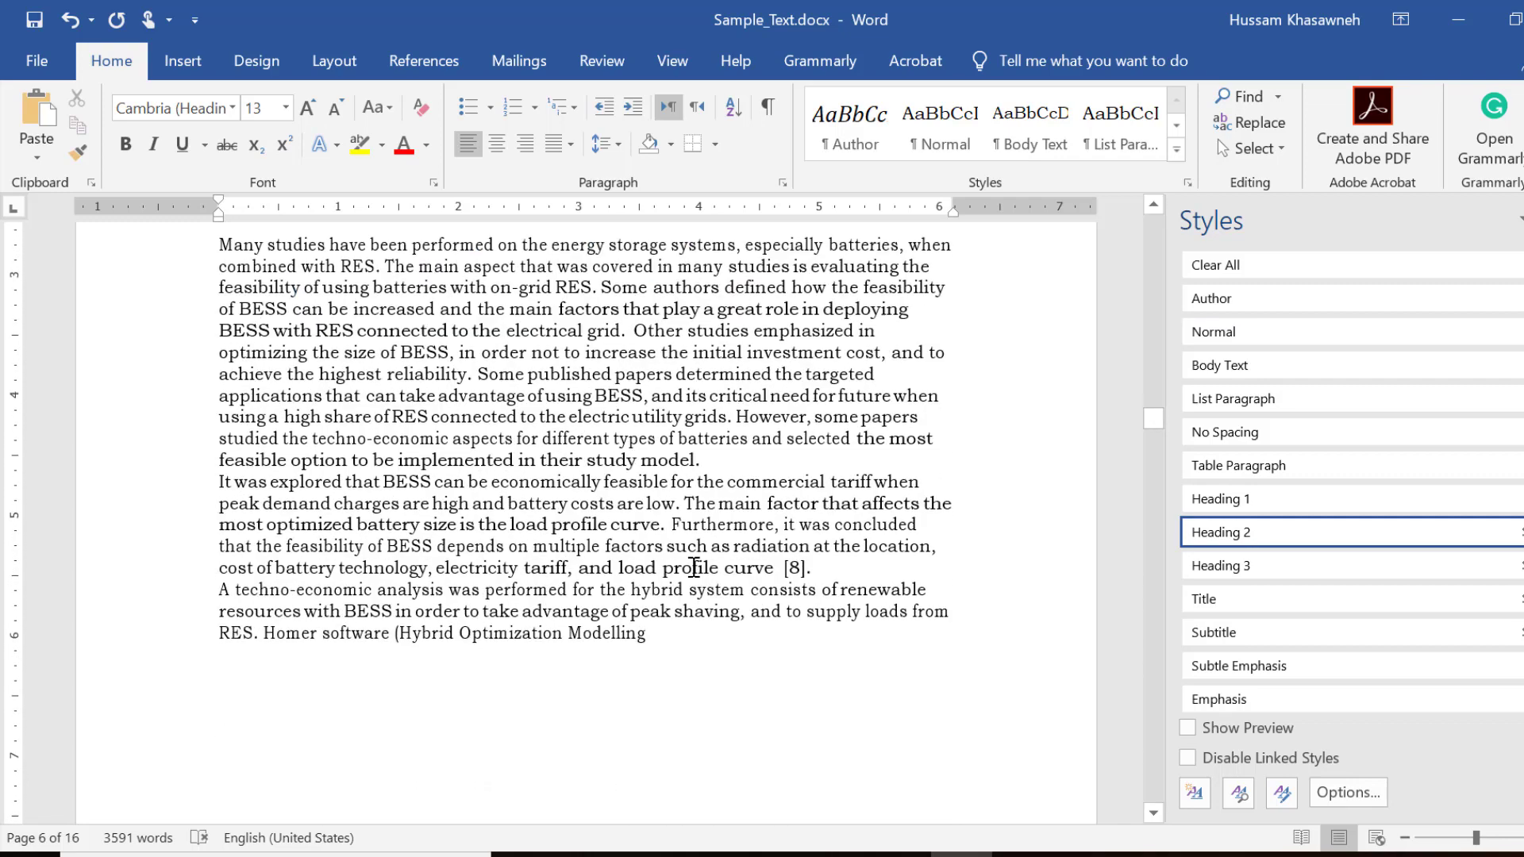
pyautogui.scroll(-2, 694, 567)
pyautogui.scroll(-3, 694, 566)
pyautogui.scroll(-3, 693, 567)
pyautogui.scroll(-1, 694, 567)
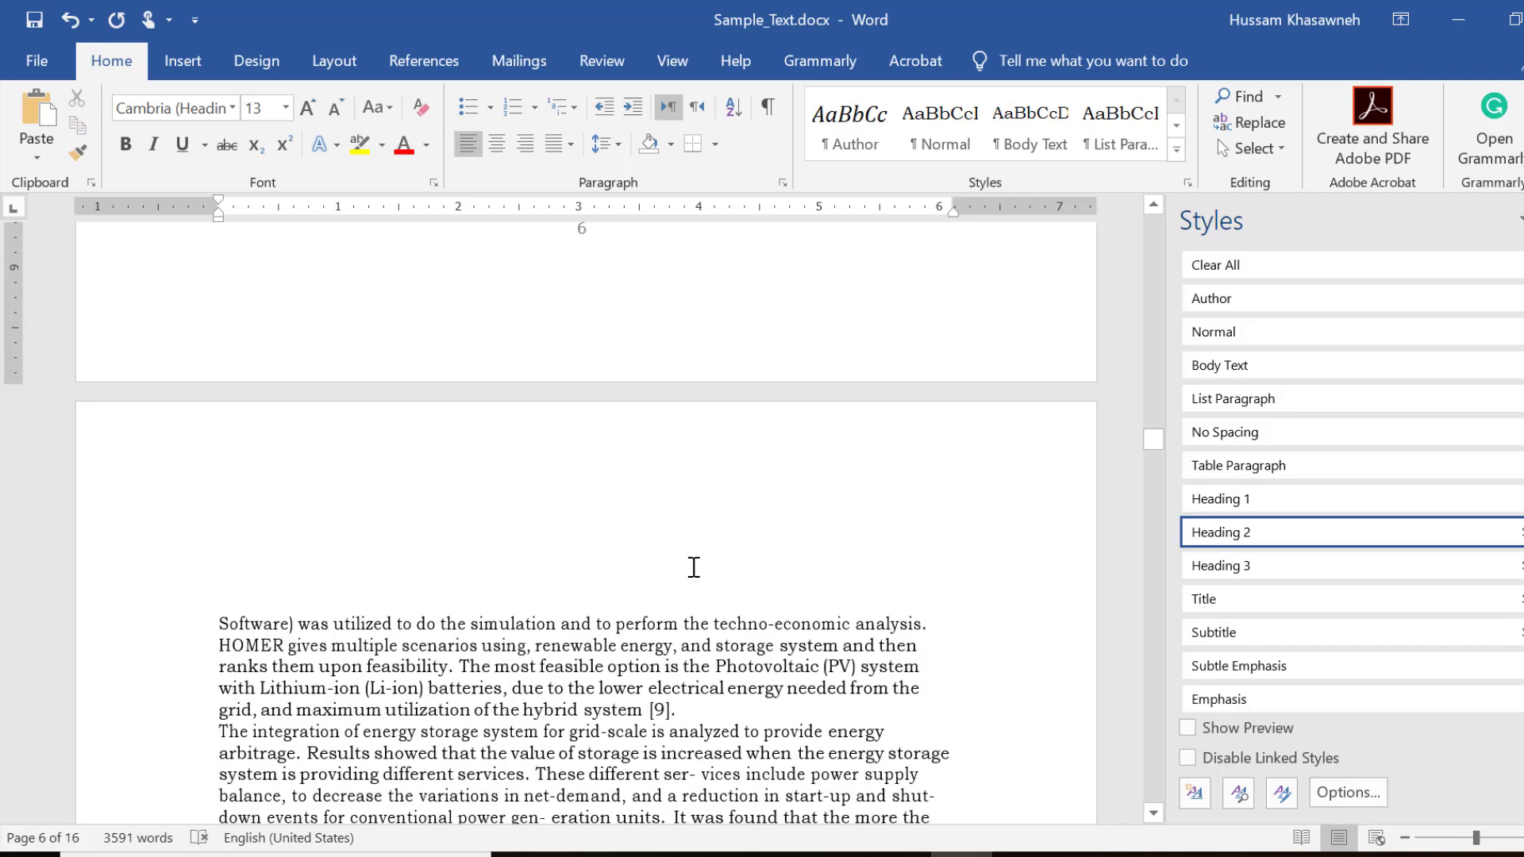
pyautogui.scroll(-2, 694, 567)
pyautogui.scroll(-1, 693, 567)
pyautogui.scroll(-4, 694, 567)
pyautogui.scroll(-3, 694, 567)
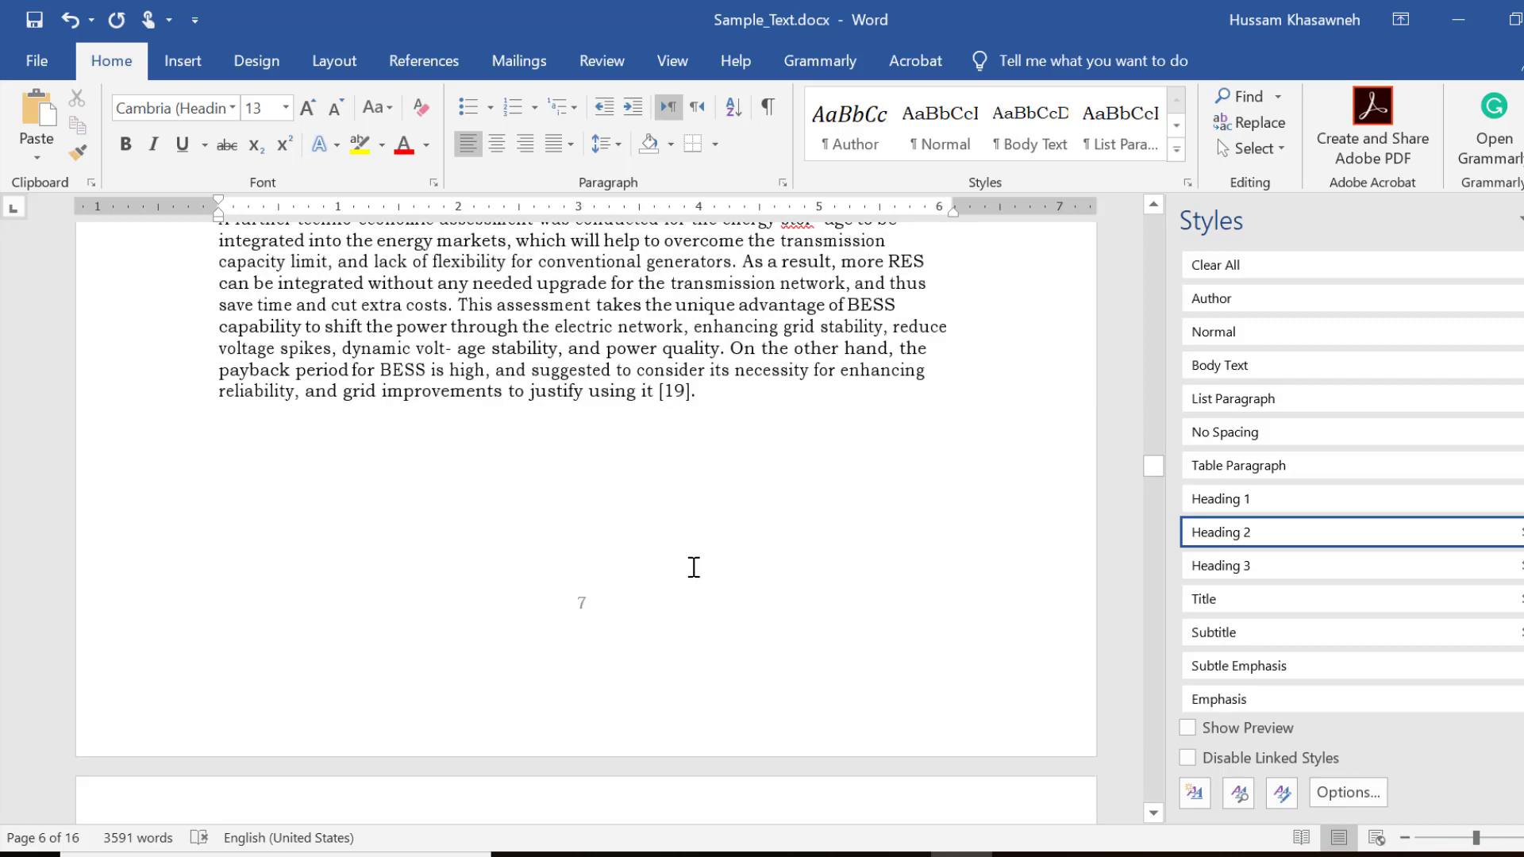
pyautogui.scroll(-1, 693, 567)
pyautogui.scroll(-4, 694, 566)
pyautogui.scroll(-3, 694, 567)
pyautogui.scroll(-4, 693, 567)
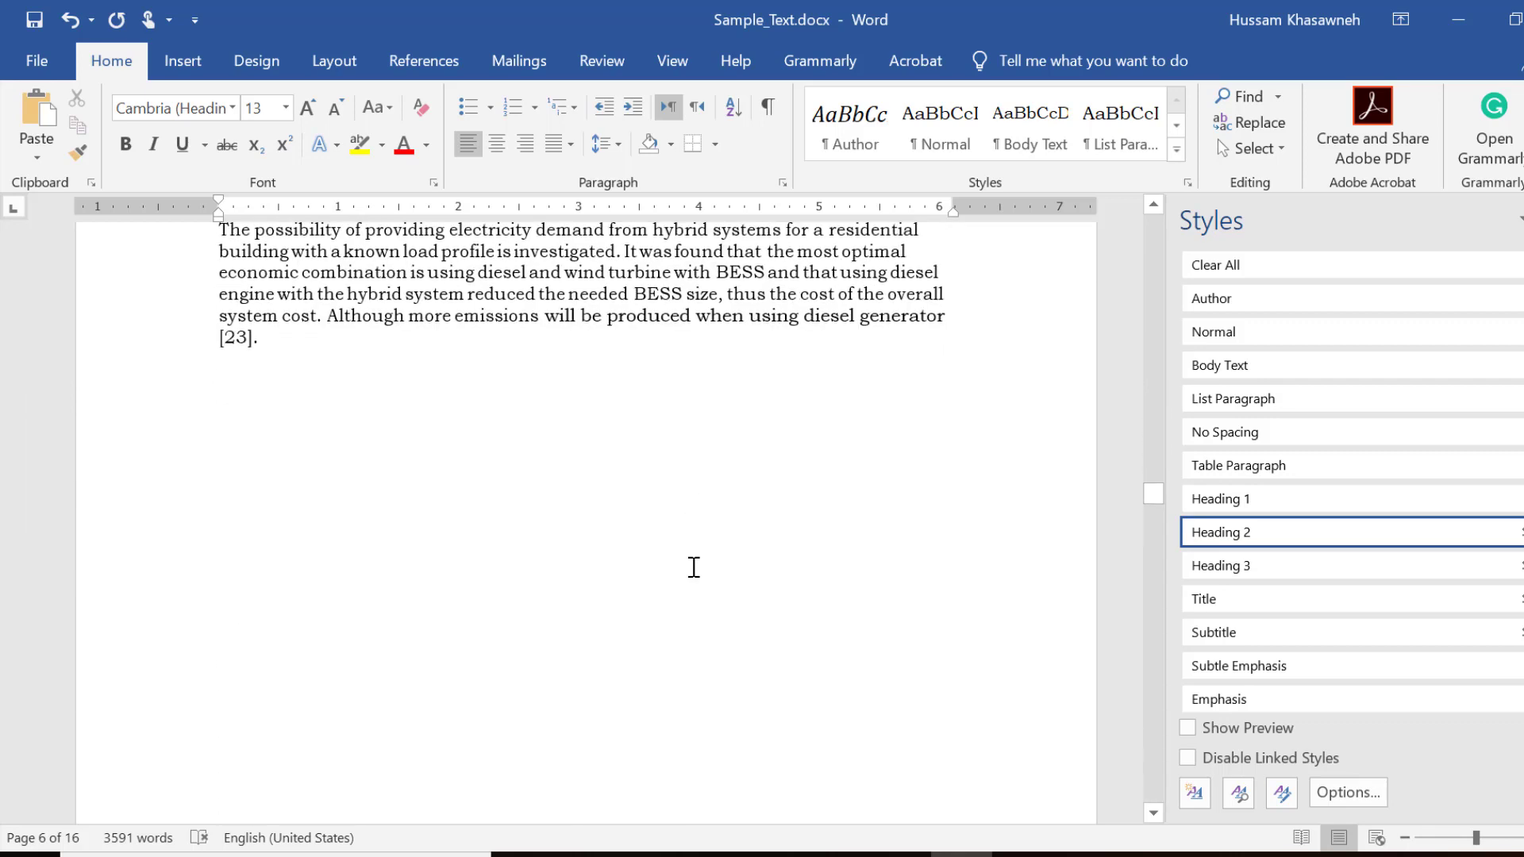
pyautogui.scroll(-3, 693, 567)
pyautogui.scroll(-2, 694, 567)
pyautogui.scroll(-5, 694, 567)
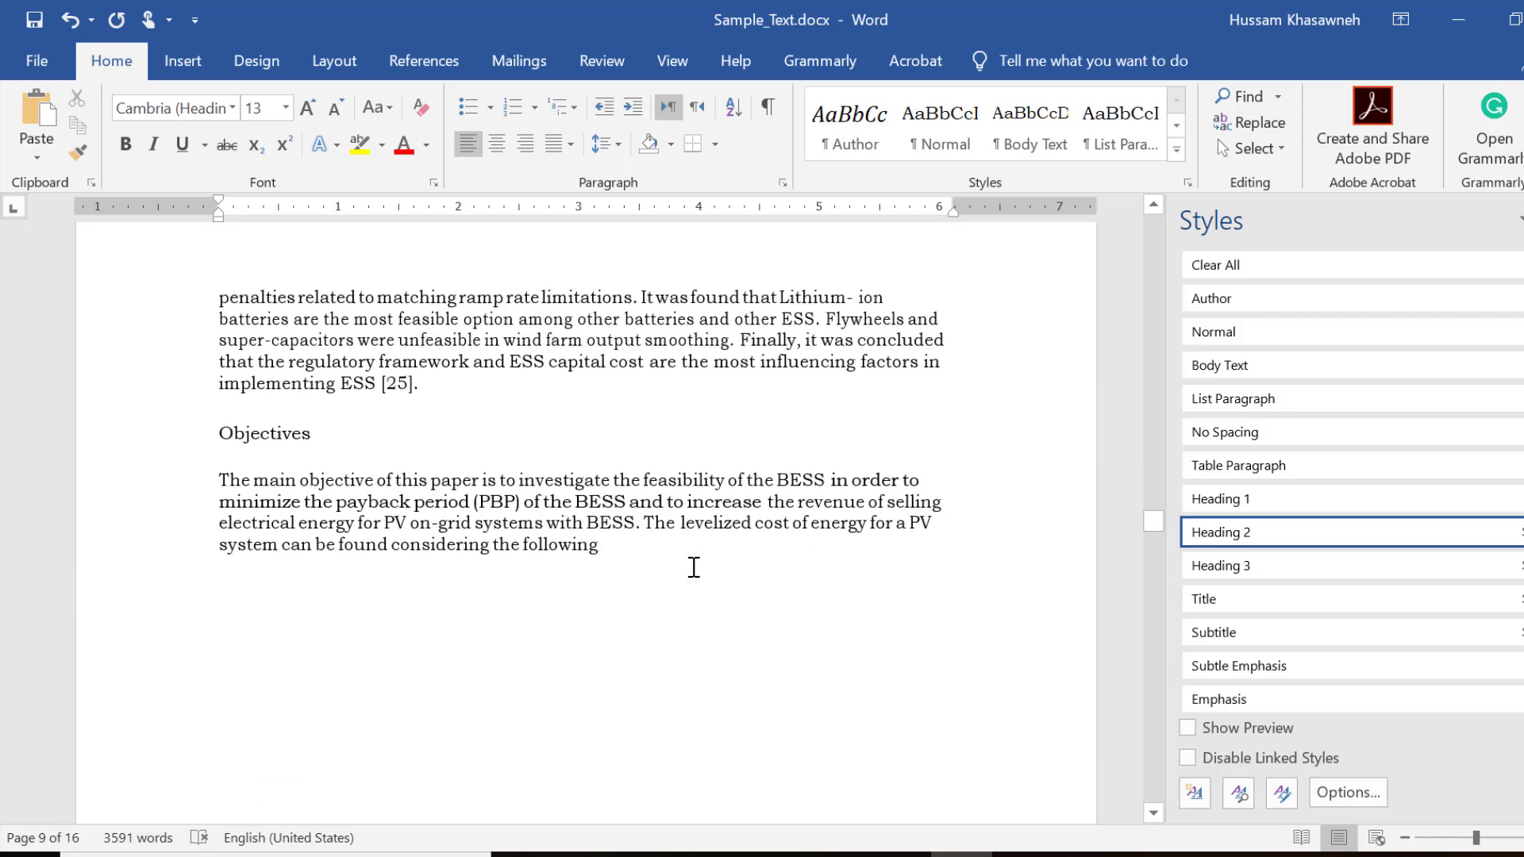
# Apply Heading 1 to the Objectives and Battery Technologies Parameters headings.
pyautogui.click(260, 411)
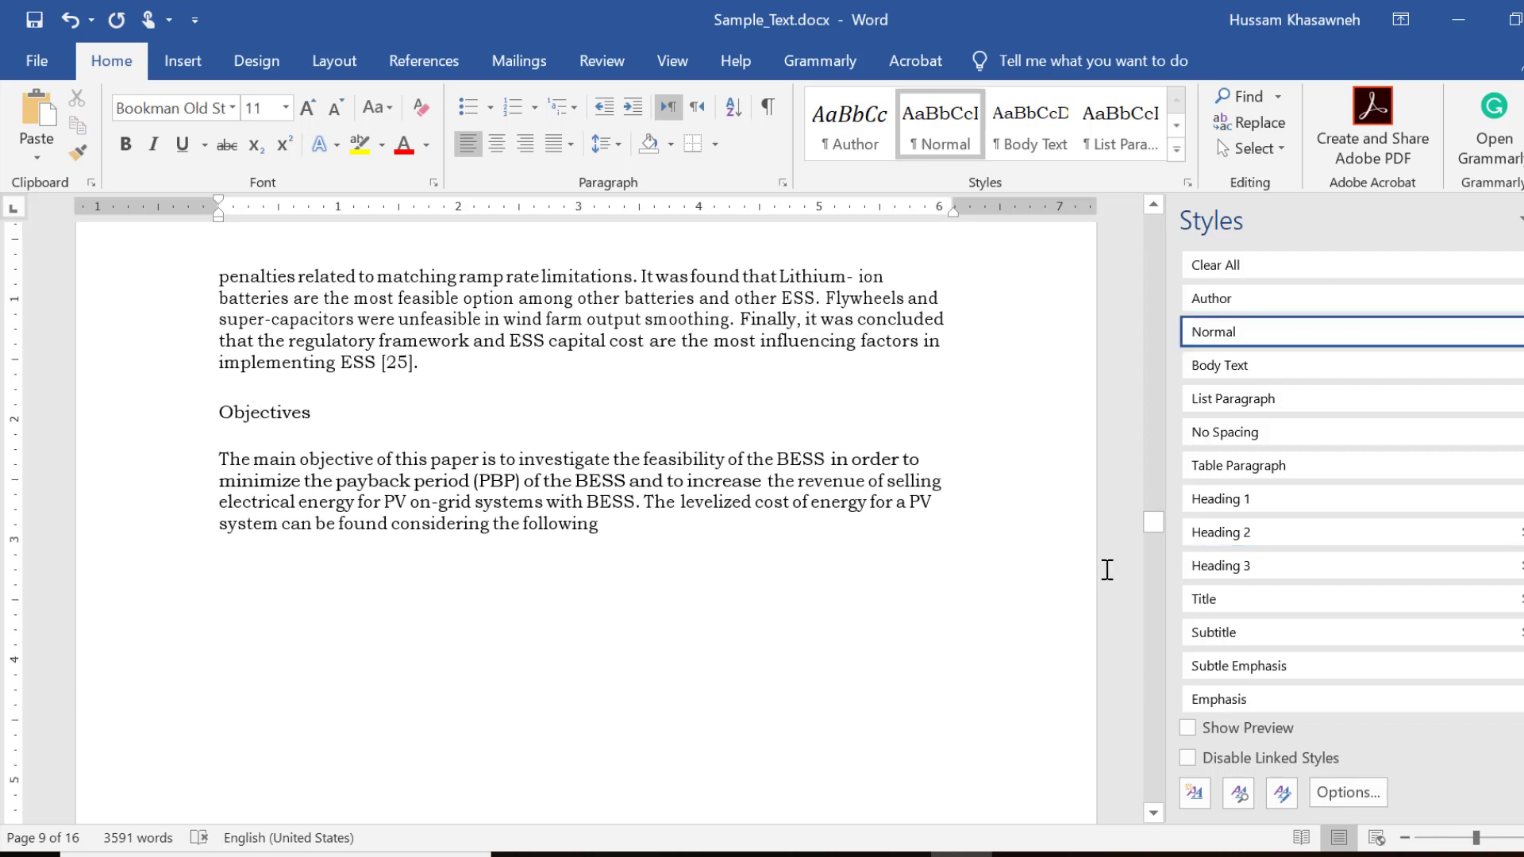
pyautogui.click(1226, 500)
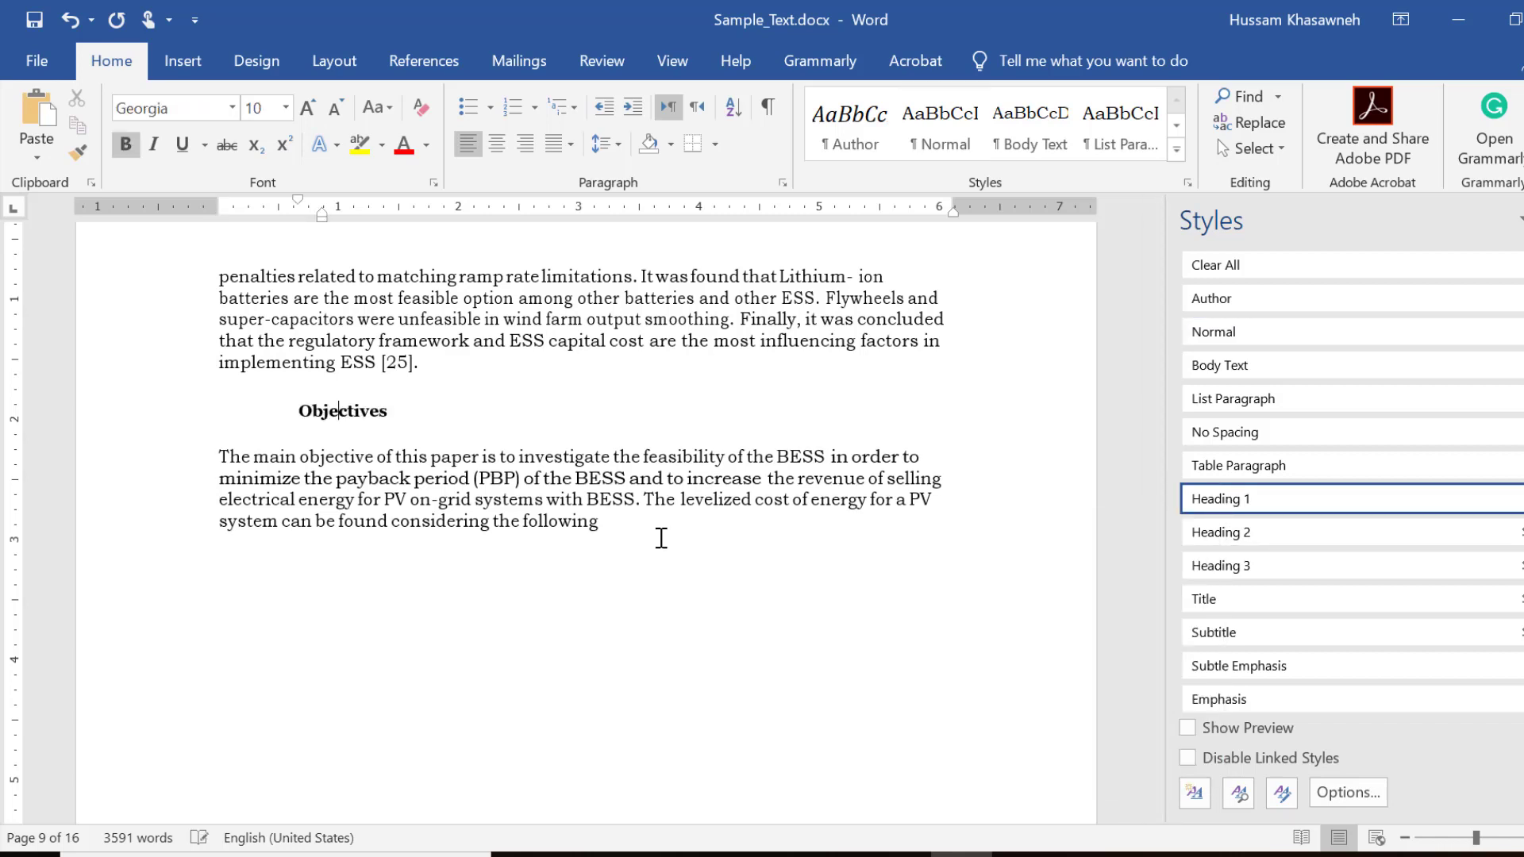
pyautogui.moveTo(265, 412)
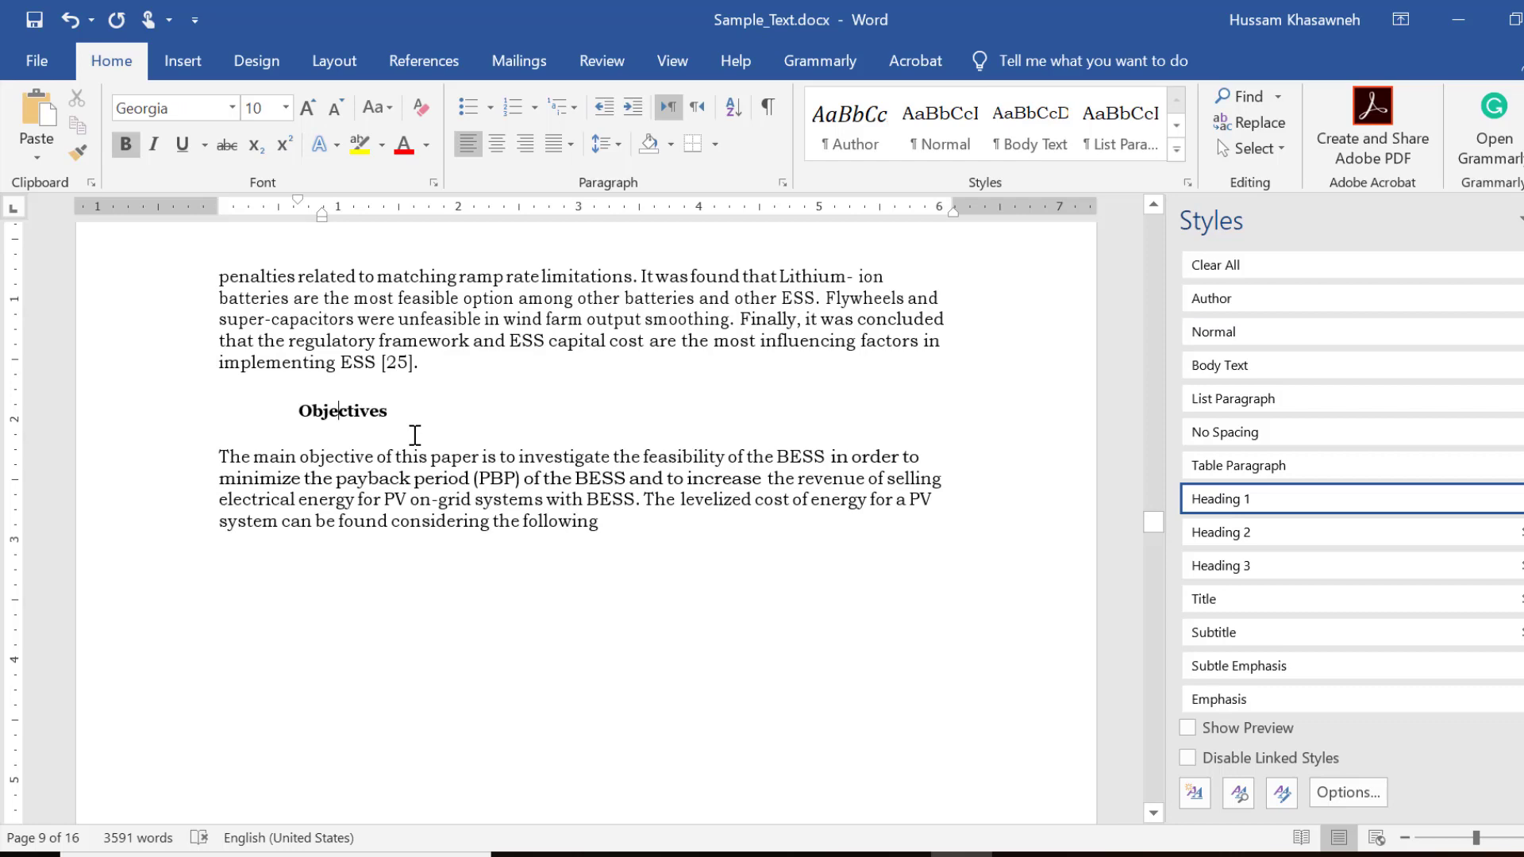
pyautogui.scroll(-1, 414, 435)
pyautogui.scroll(-1, 414, 435)
pyautogui.scroll(-1, 414, 435)
pyautogui.scroll(-8, 414, 435)
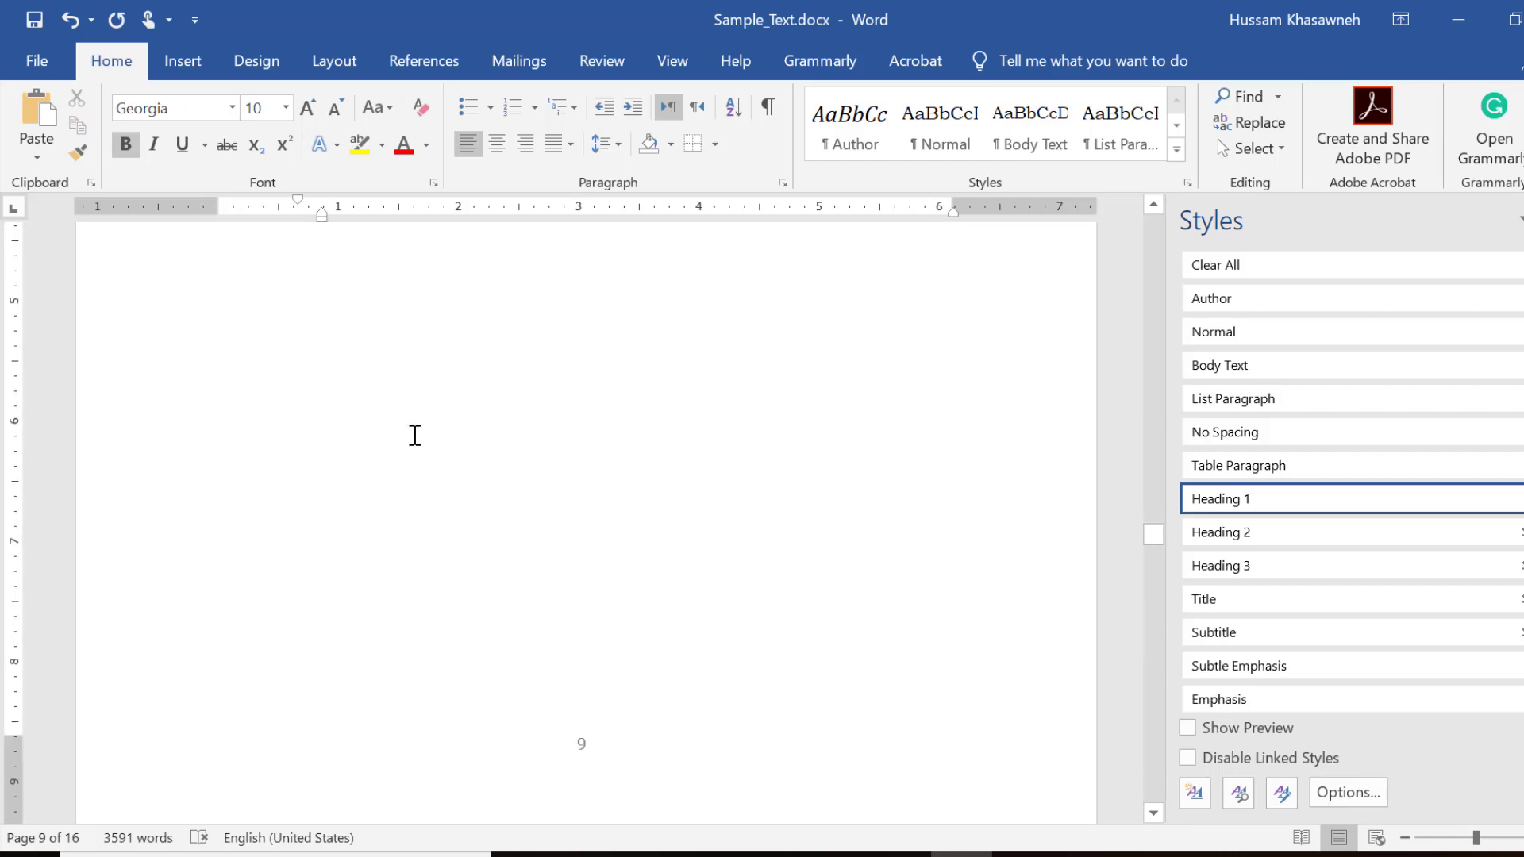
pyautogui.scroll(-2, 414, 435)
pyautogui.scroll(-3, 414, 435)
pyautogui.scroll(-3, 415, 435)
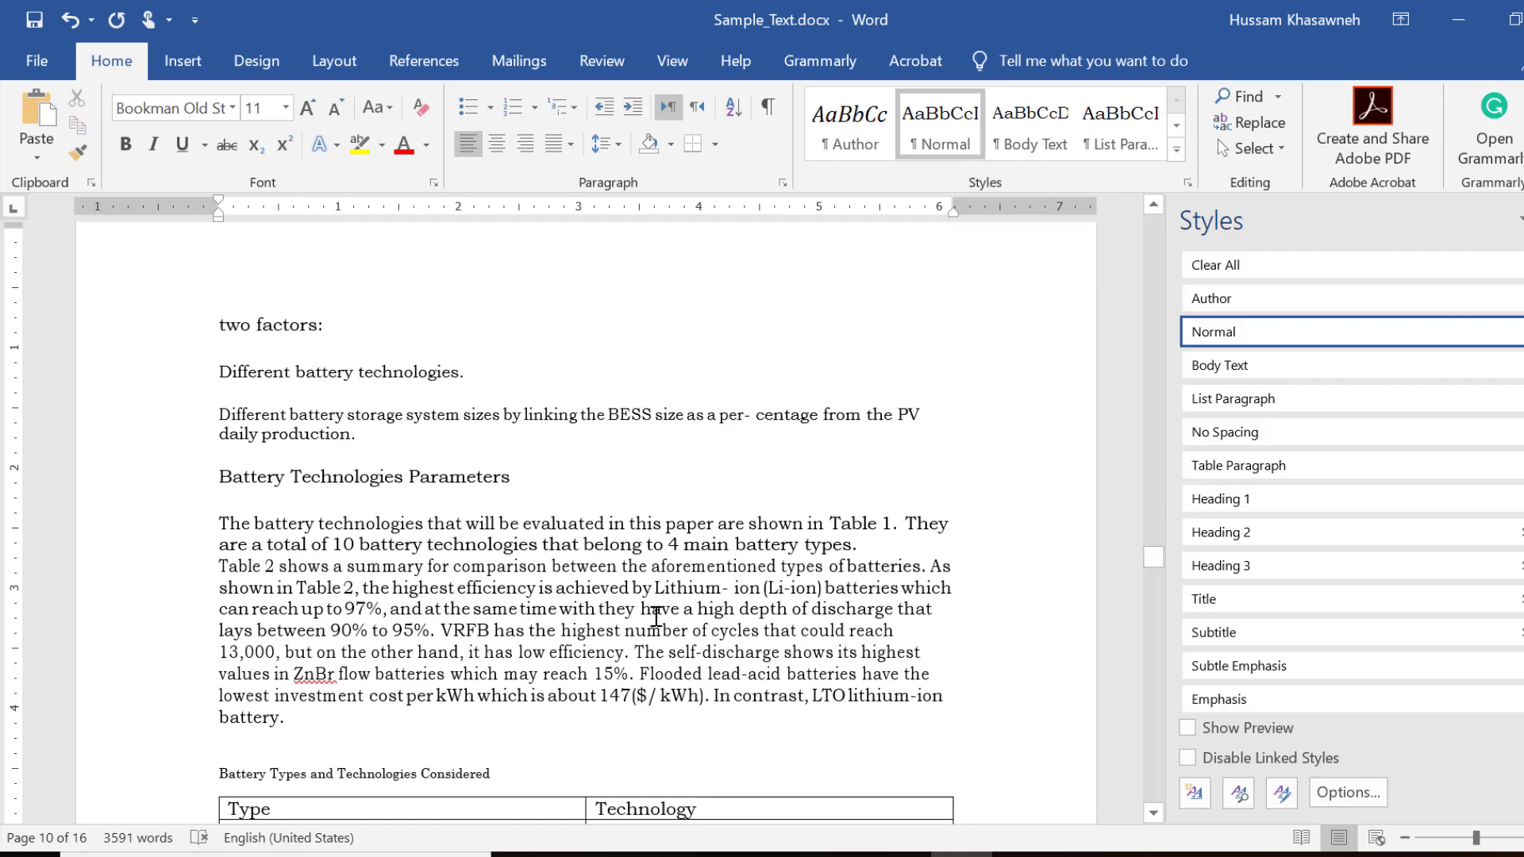
pyautogui.click(1214, 499)
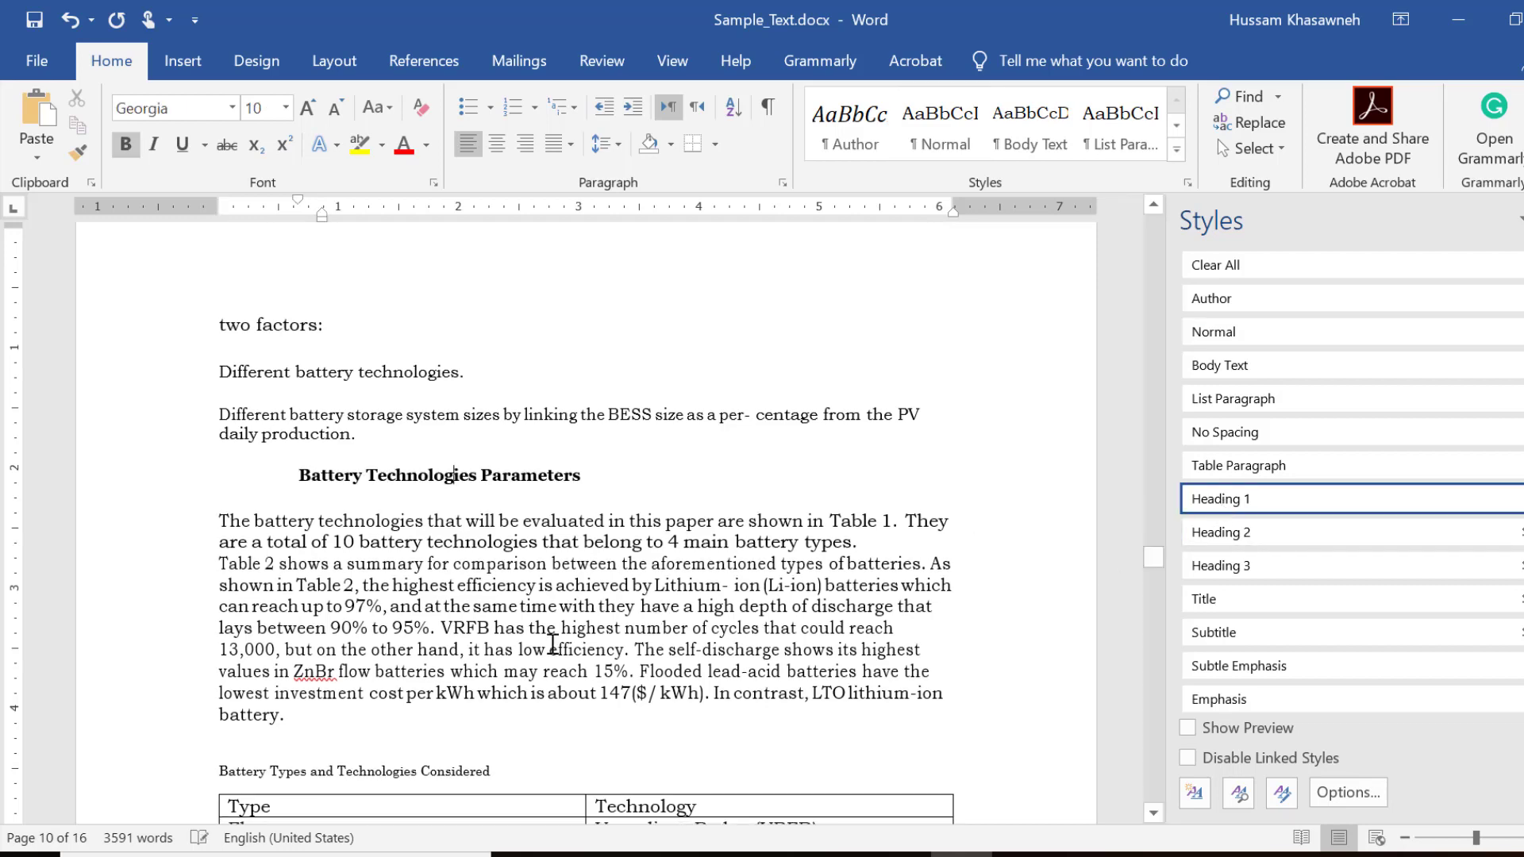
pyautogui.scroll(-1, 553, 643)
pyautogui.scroll(-5, 552, 643)
pyautogui.scroll(-1, 524, 683)
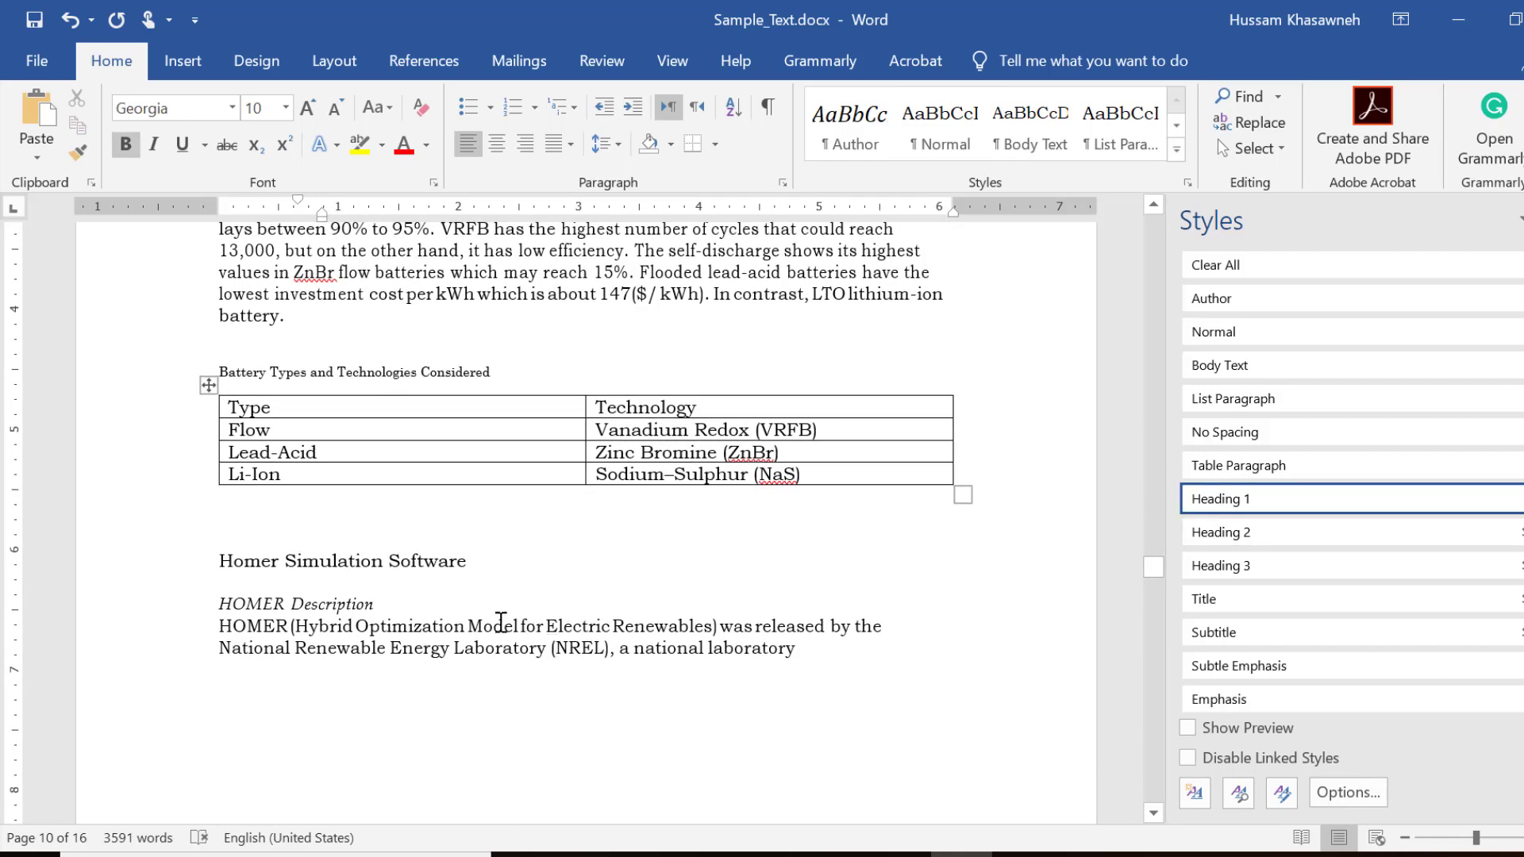
pyautogui.click(414, 561)
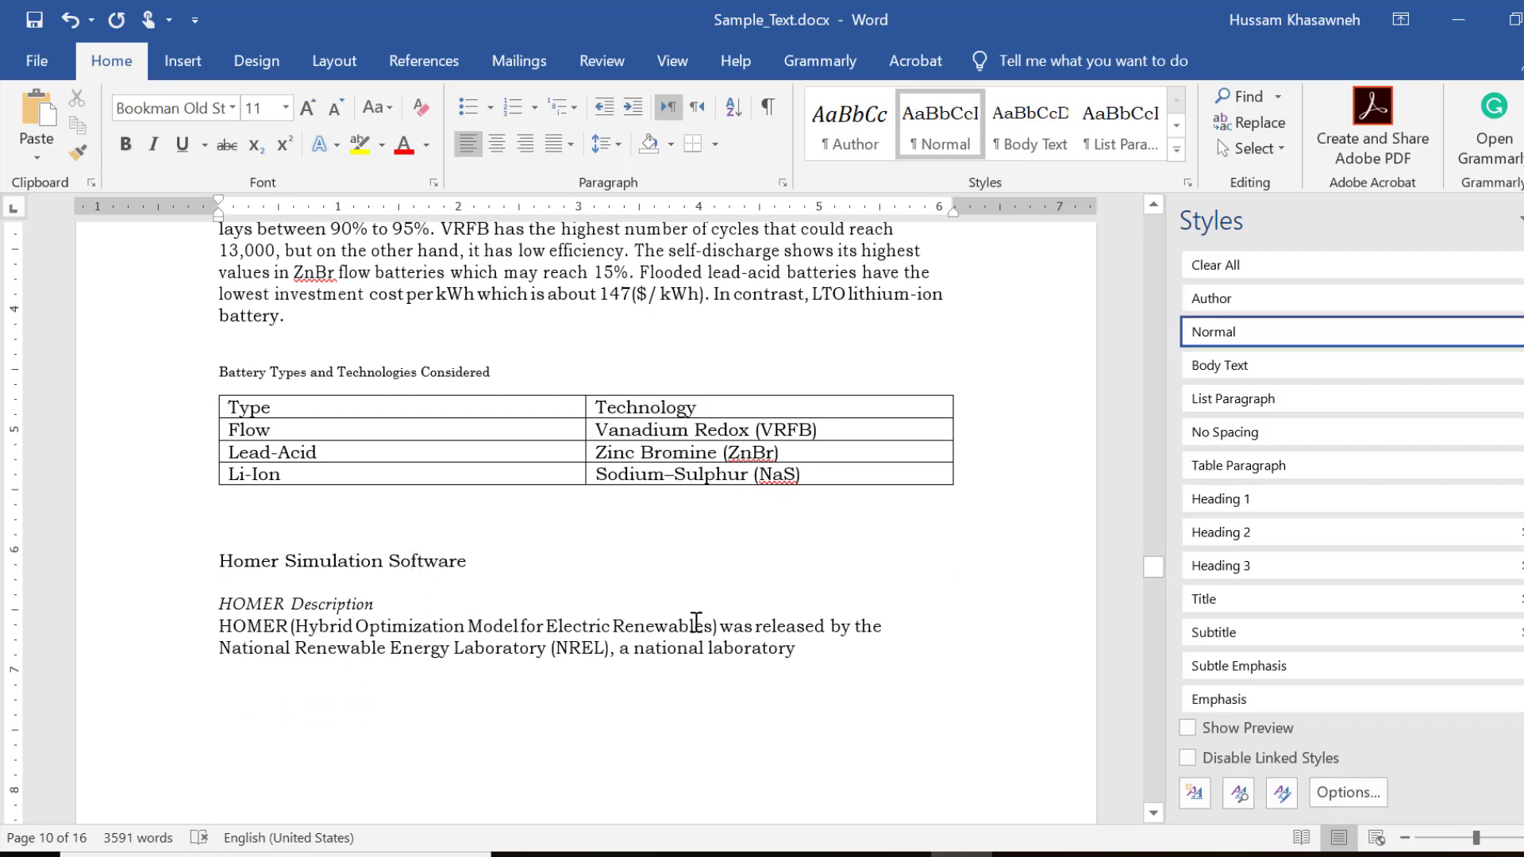
# Make Homer Simulation Software a Heading 1 and HOMER Description a Heading 2.
pyautogui.click(1214, 498)
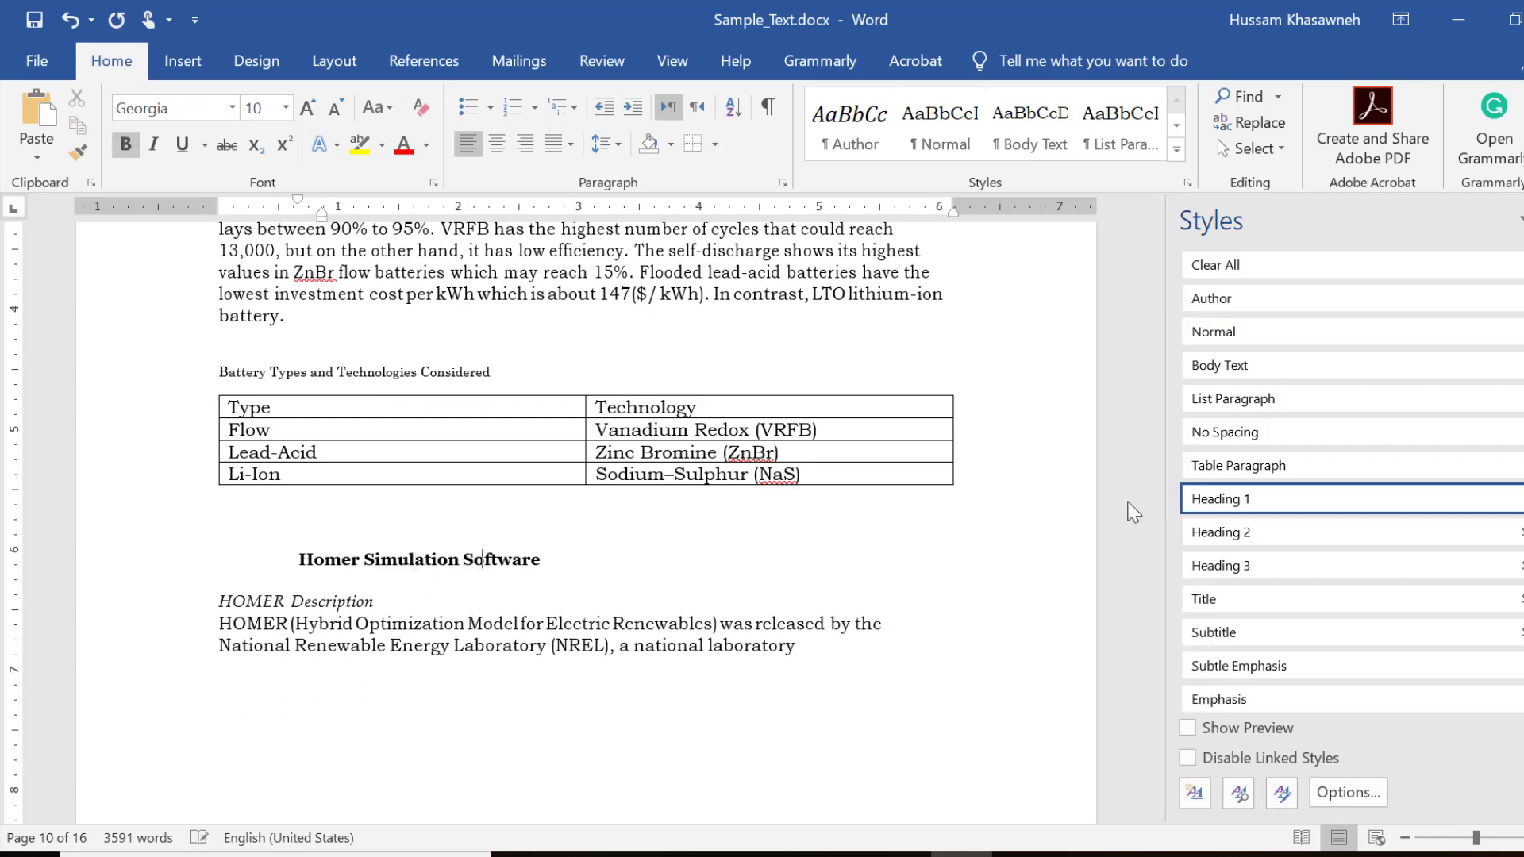
pyautogui.click(329, 603)
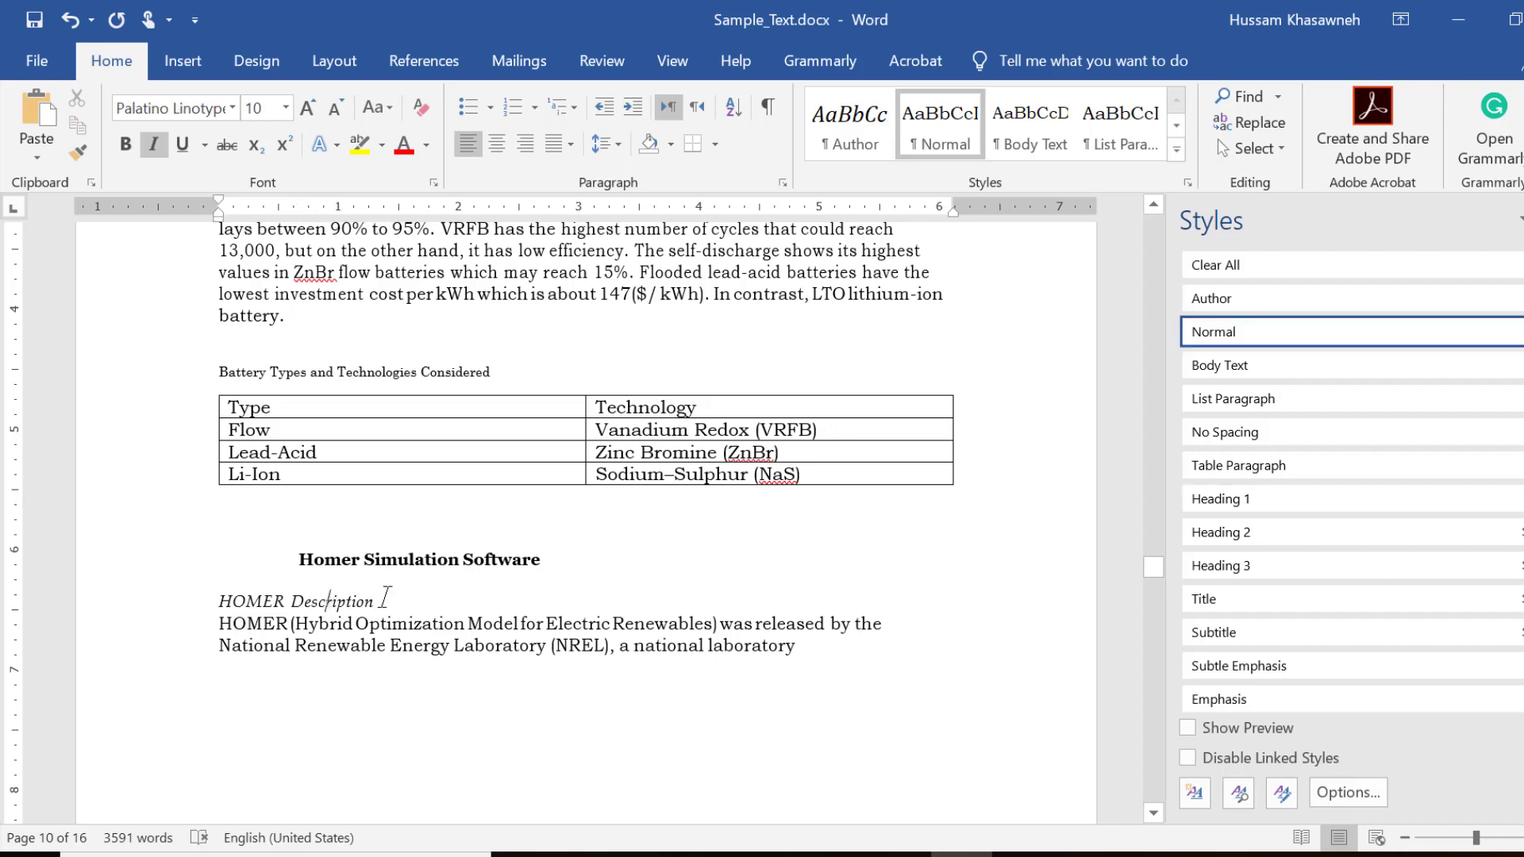
pyautogui.click(1259, 538)
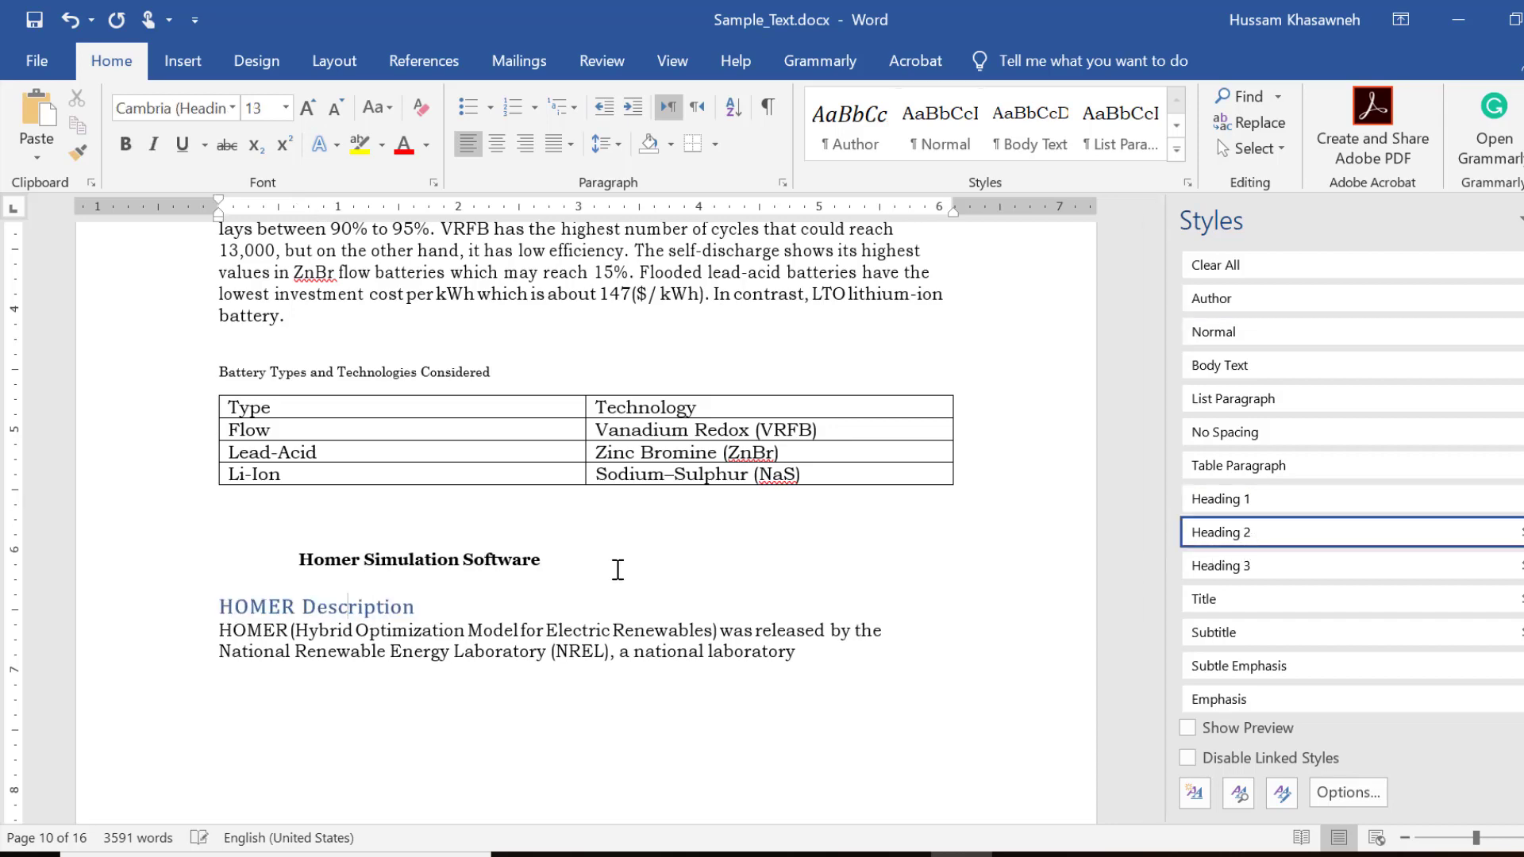
# Apply Heading 2 to the HOMER System Design and Cost of Components heading.
pyautogui.scroll(-4, 535, 616)
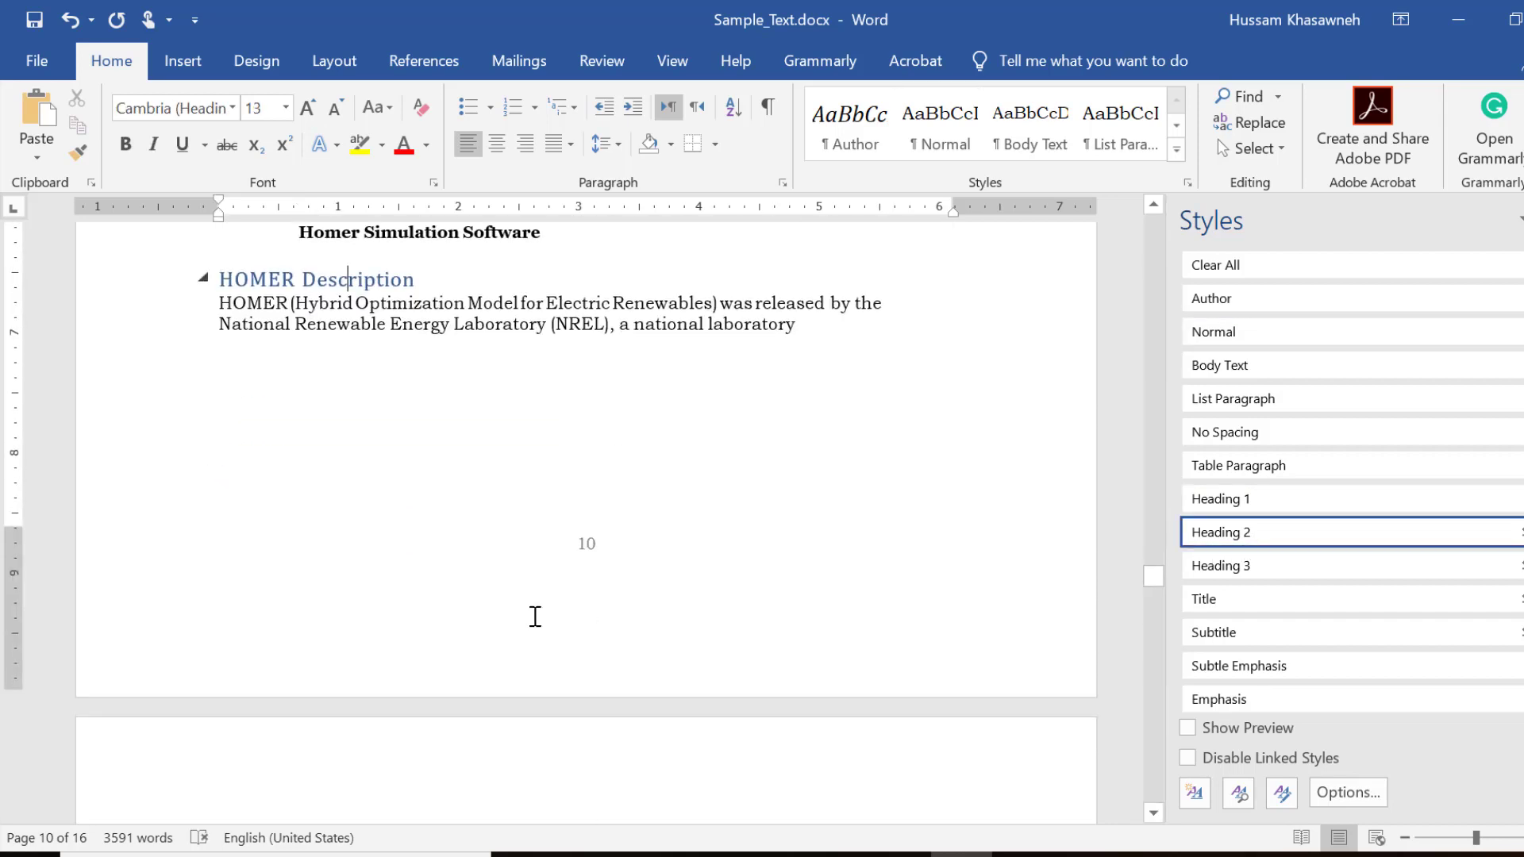
pyautogui.scroll(-2, 535, 616)
pyautogui.scroll(-3, 535, 616)
pyautogui.scroll(-1, 535, 616)
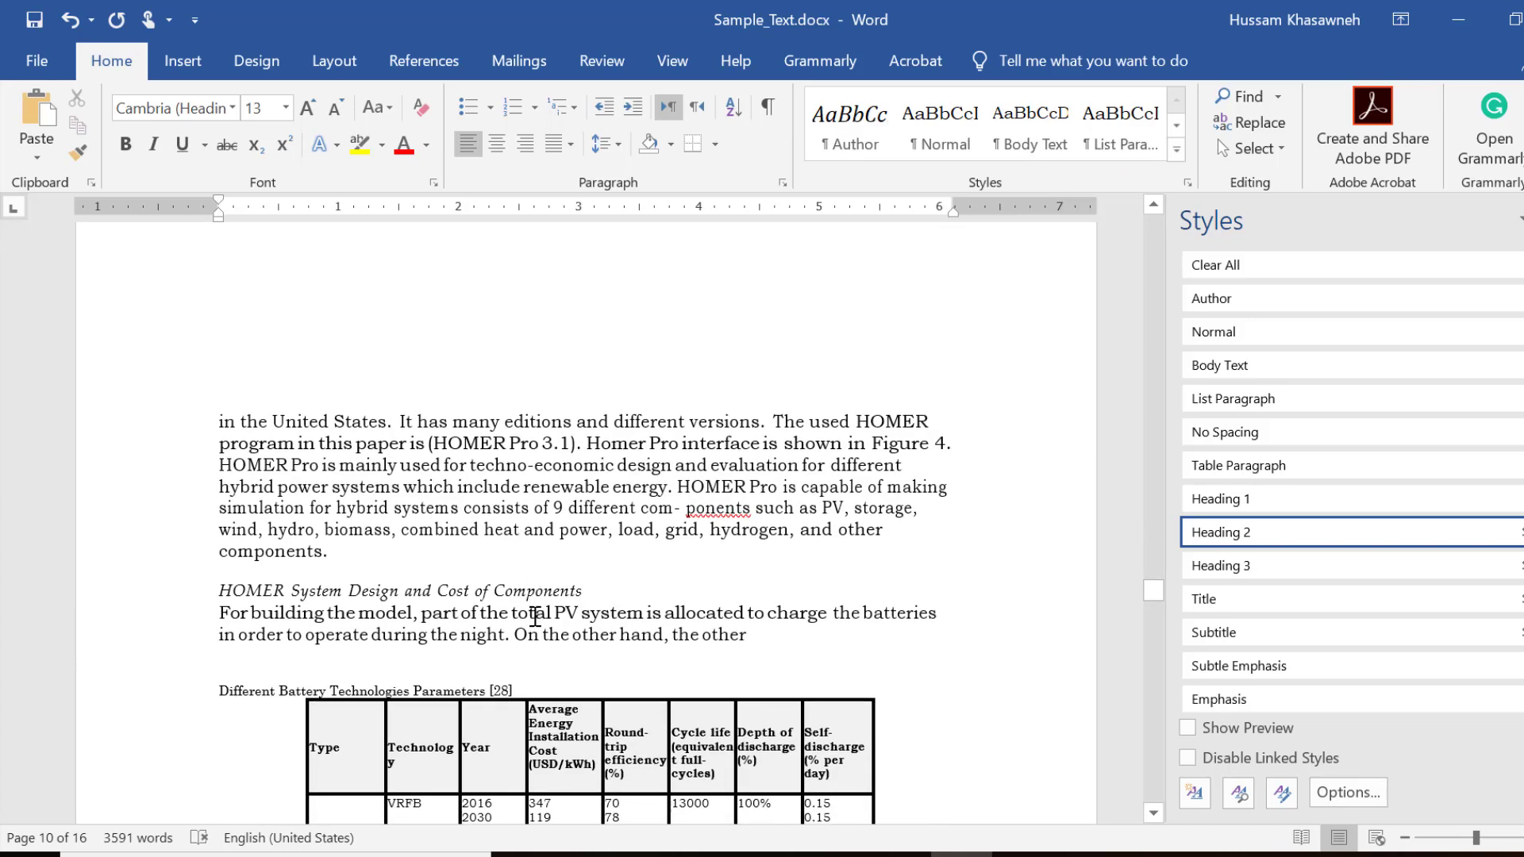
pyautogui.click(509, 566)
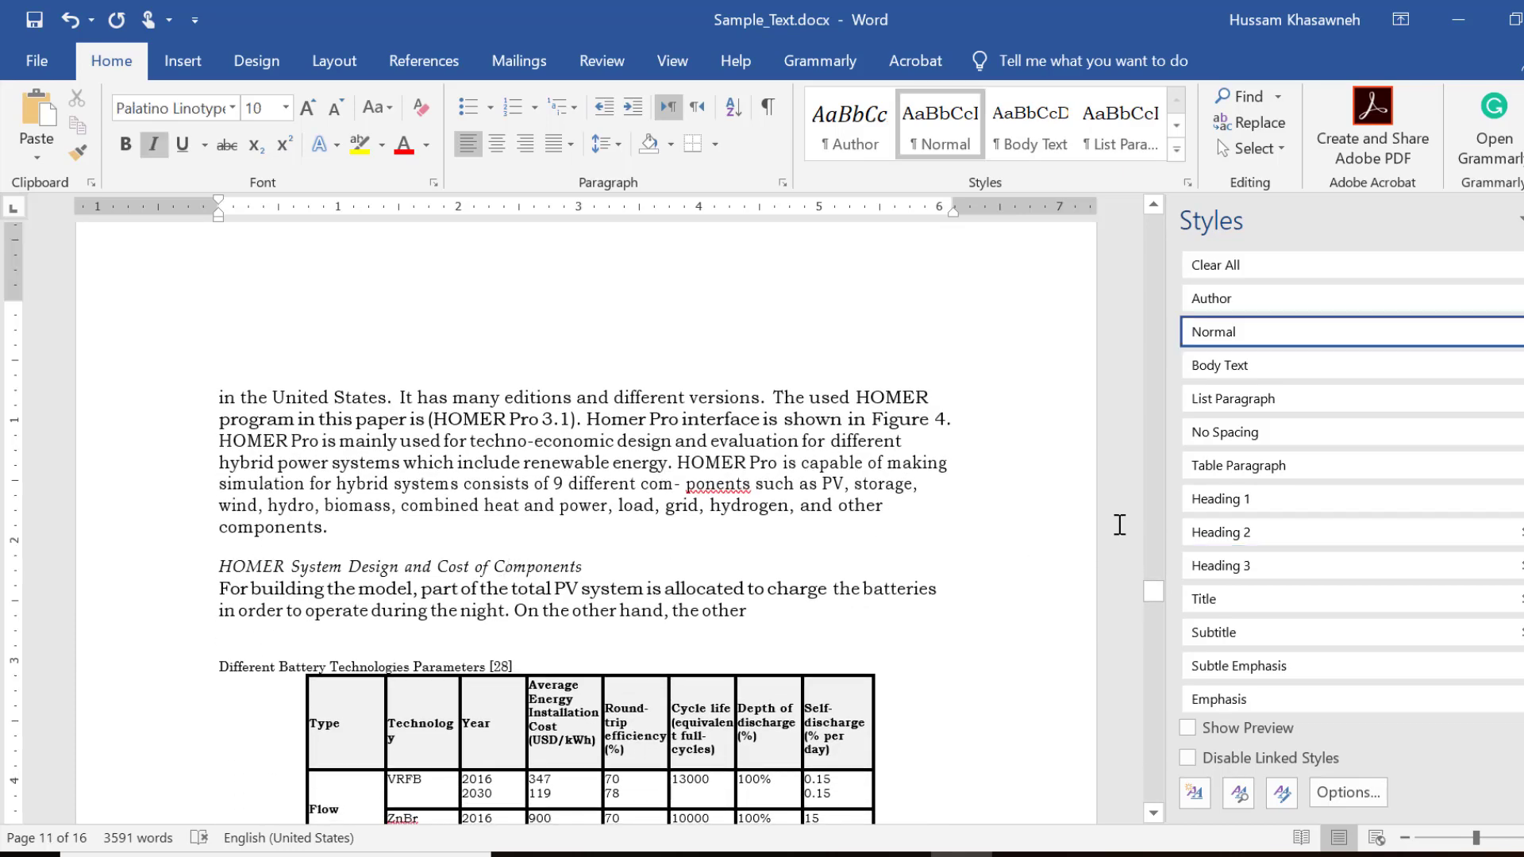
pyautogui.click(1214, 532)
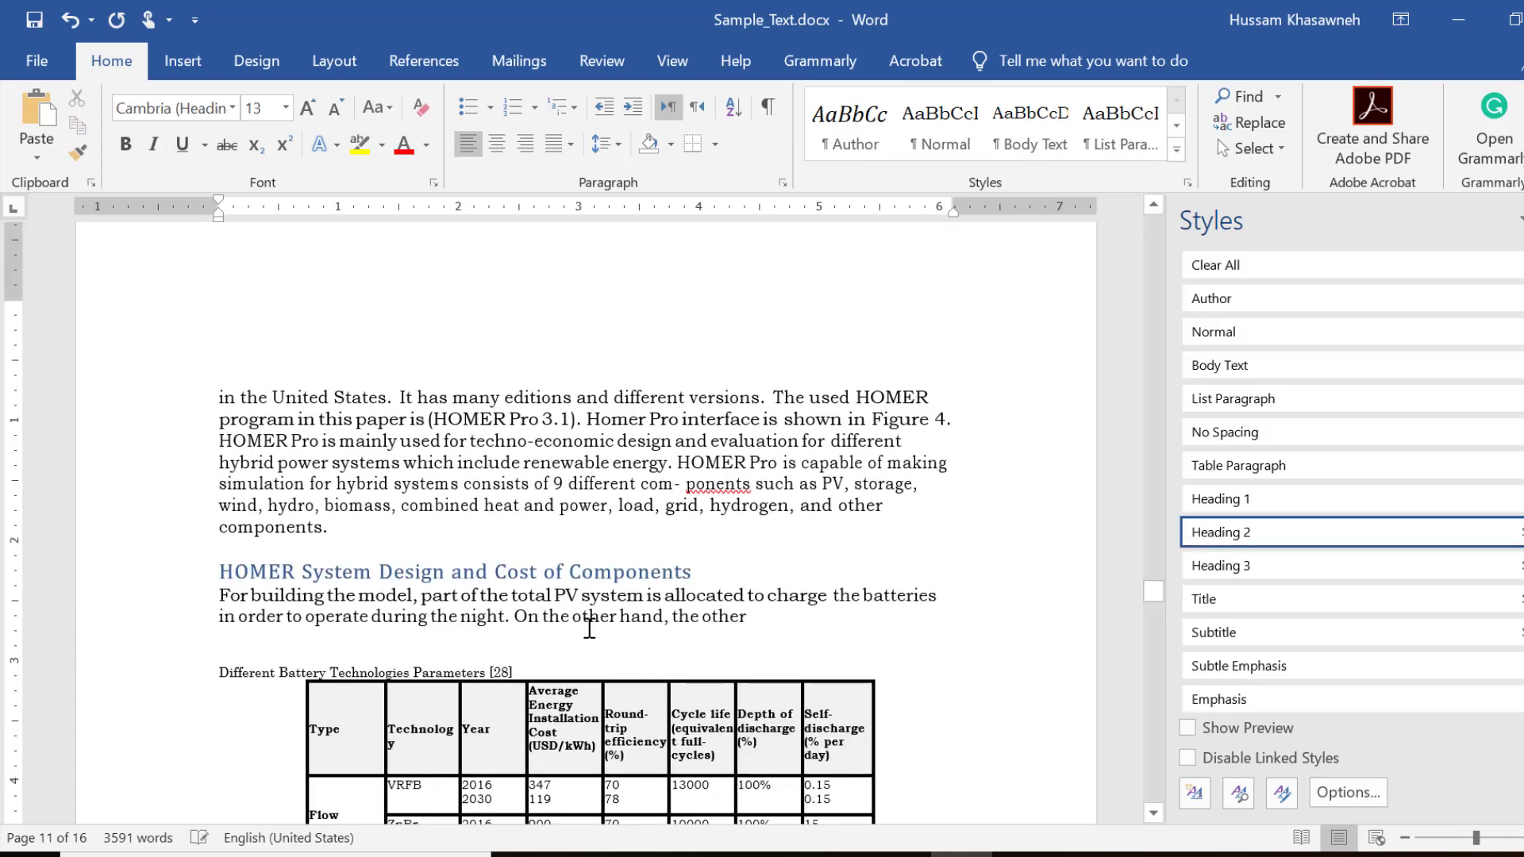
pyautogui.scroll(-3, 589, 627)
pyautogui.scroll(-1, 589, 627)
pyautogui.scroll(-2, 589, 627)
pyautogui.scroll(-5, 589, 627)
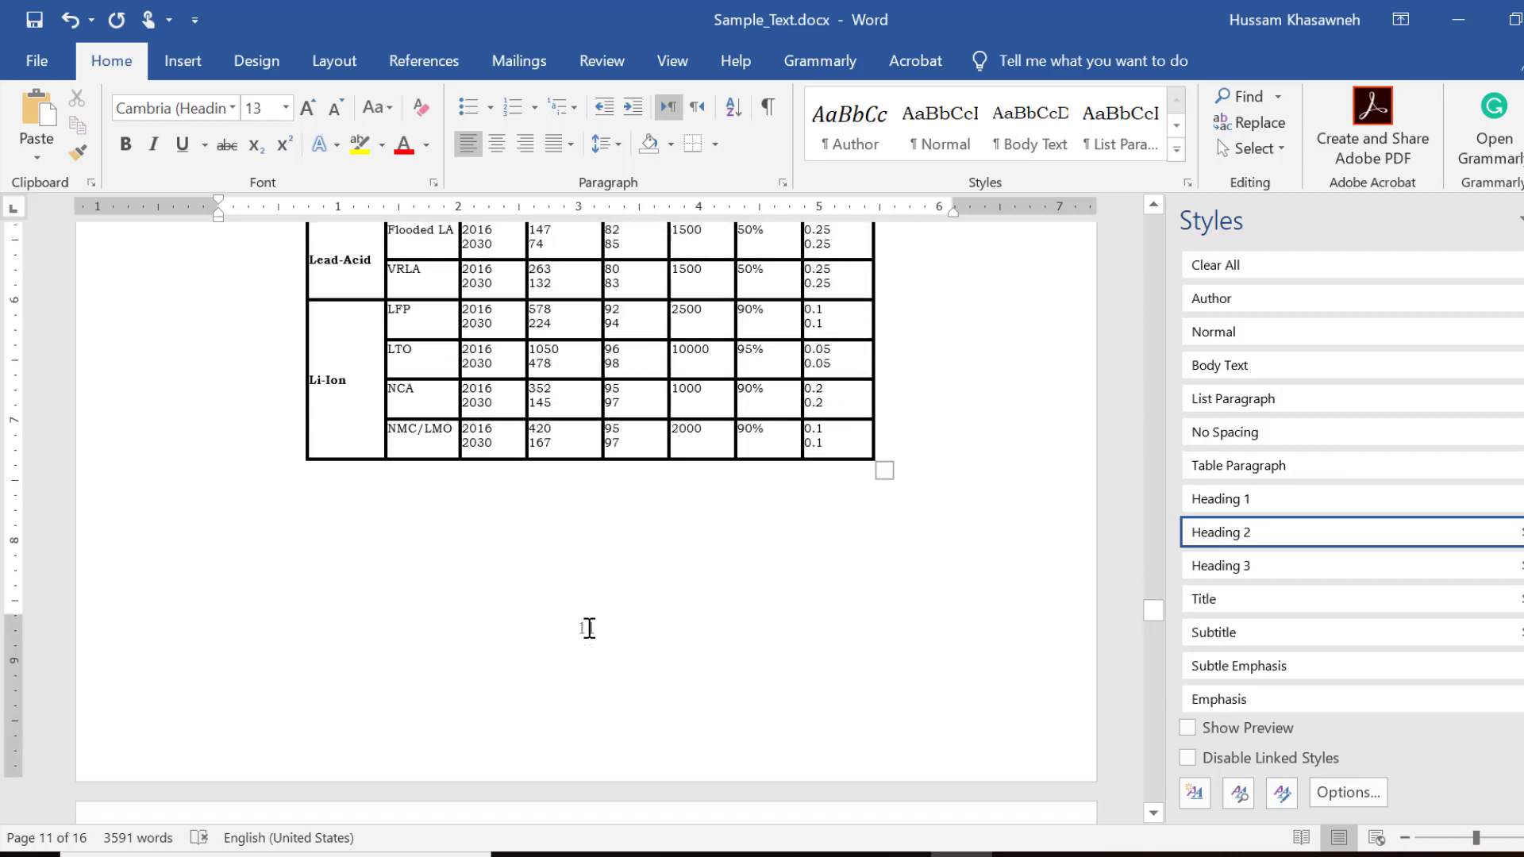
pyautogui.scroll(-2, 589, 627)
pyautogui.scroll(-5, 589, 627)
pyautogui.scroll(-4, 589, 627)
pyautogui.scroll(-4, 589, 627)
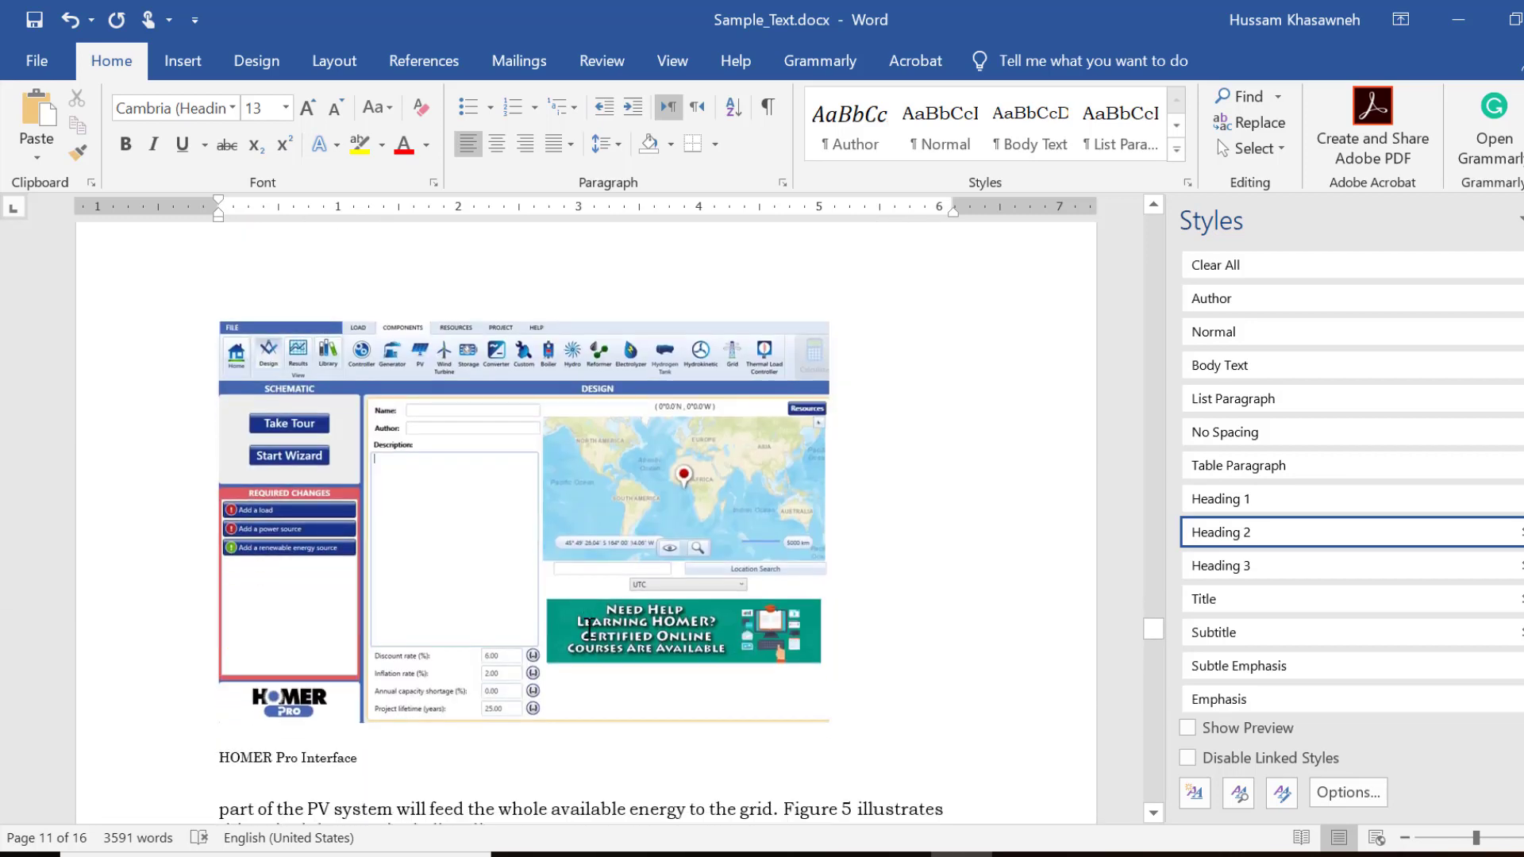
pyautogui.scroll(-5, 590, 623)
pyautogui.scroll(-1, 590, 624)
pyautogui.scroll(-3, 590, 623)
pyautogui.scroll(-3, 590, 623)
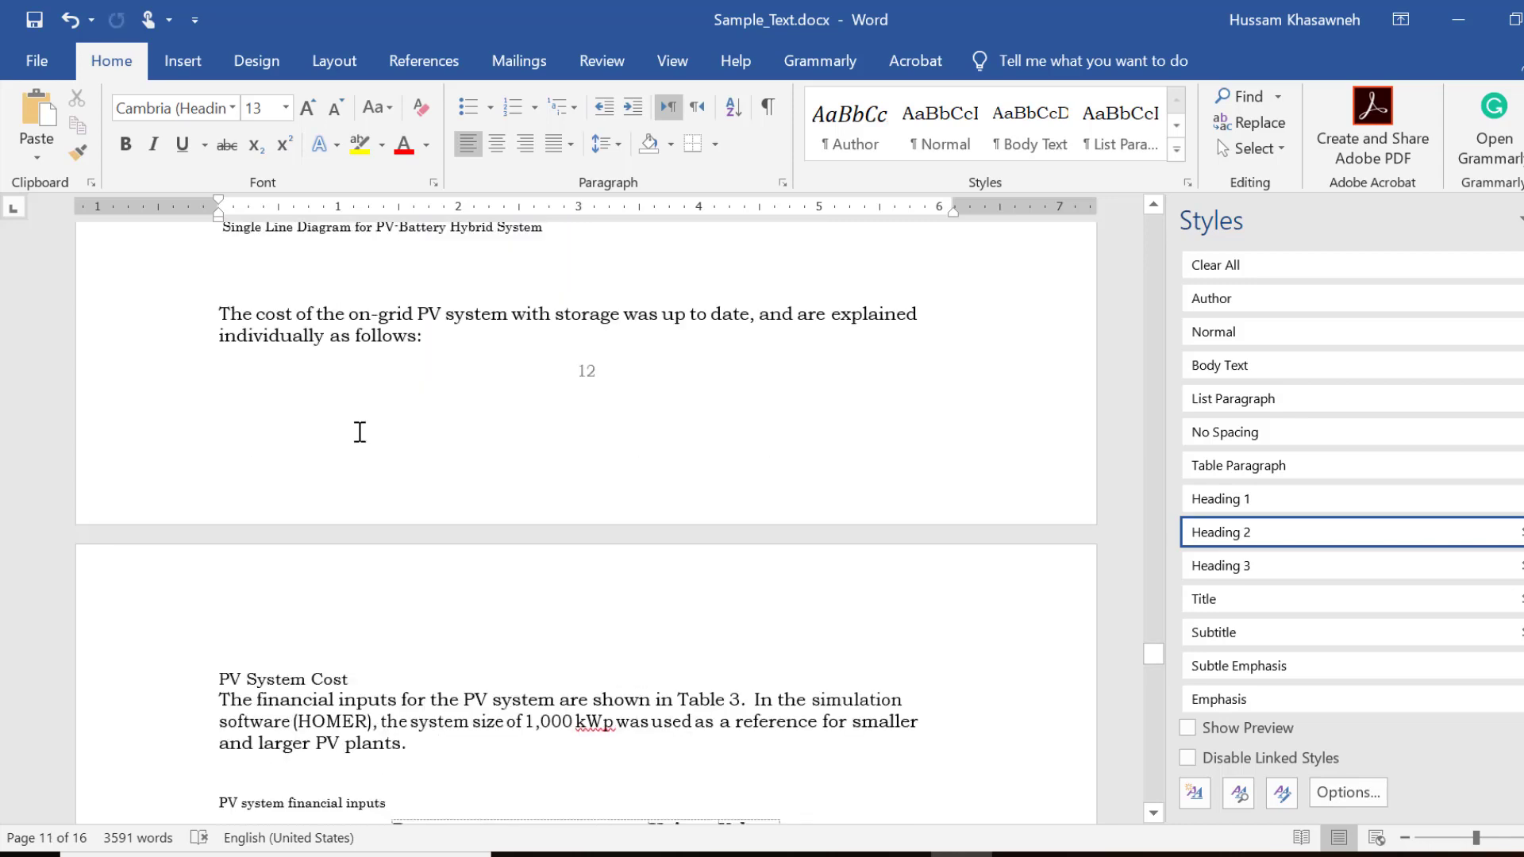
pyautogui.scroll(-2, 360, 432)
# Apply Heading 3 to PV System Cost and PV system financial inputs.
pyautogui.click(292, 558)
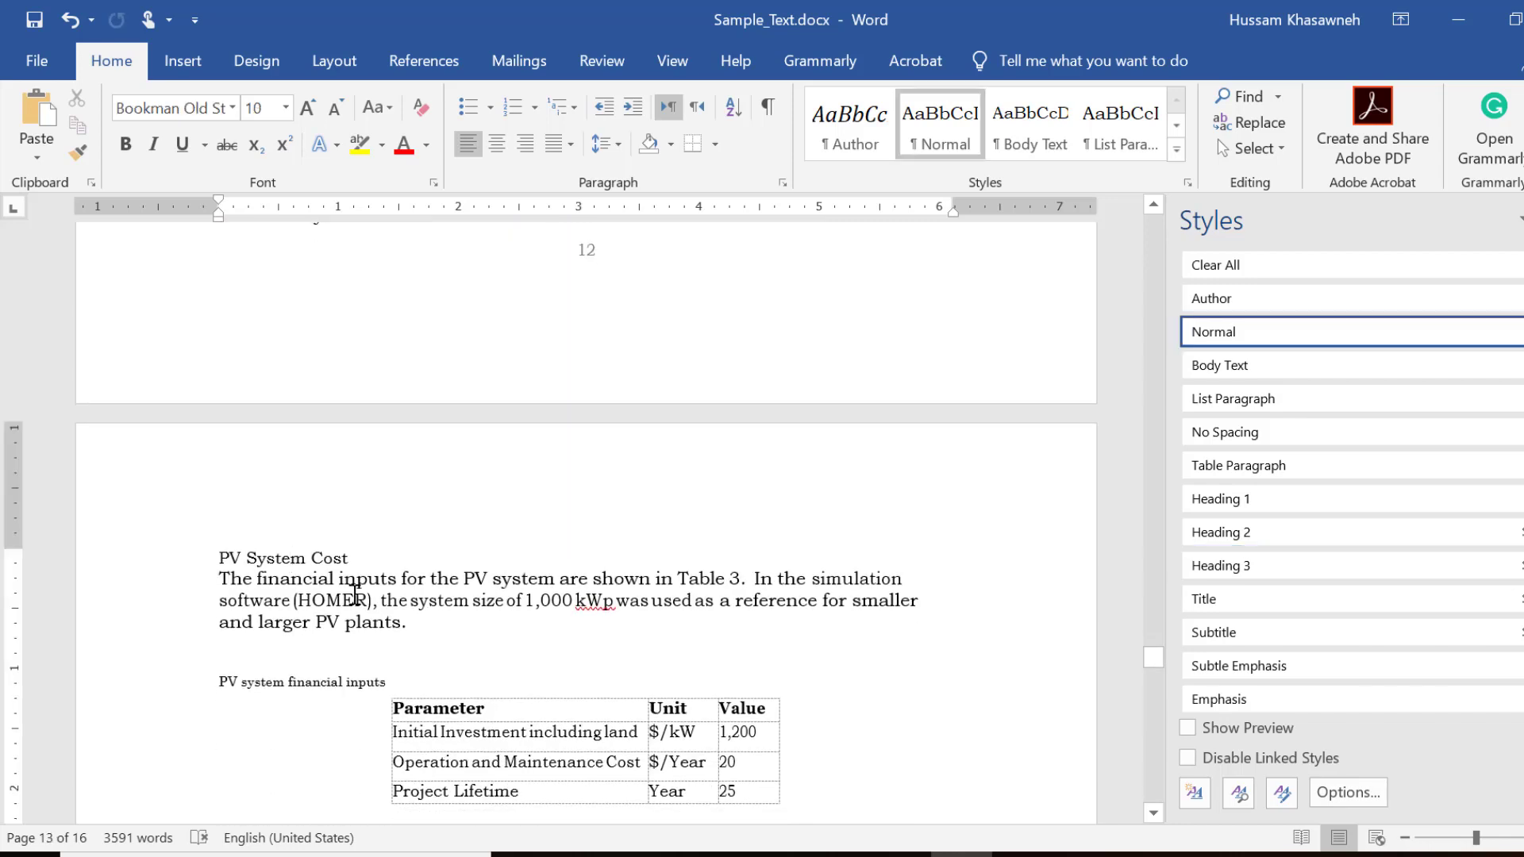
pyautogui.scroll(-1, 355, 594)
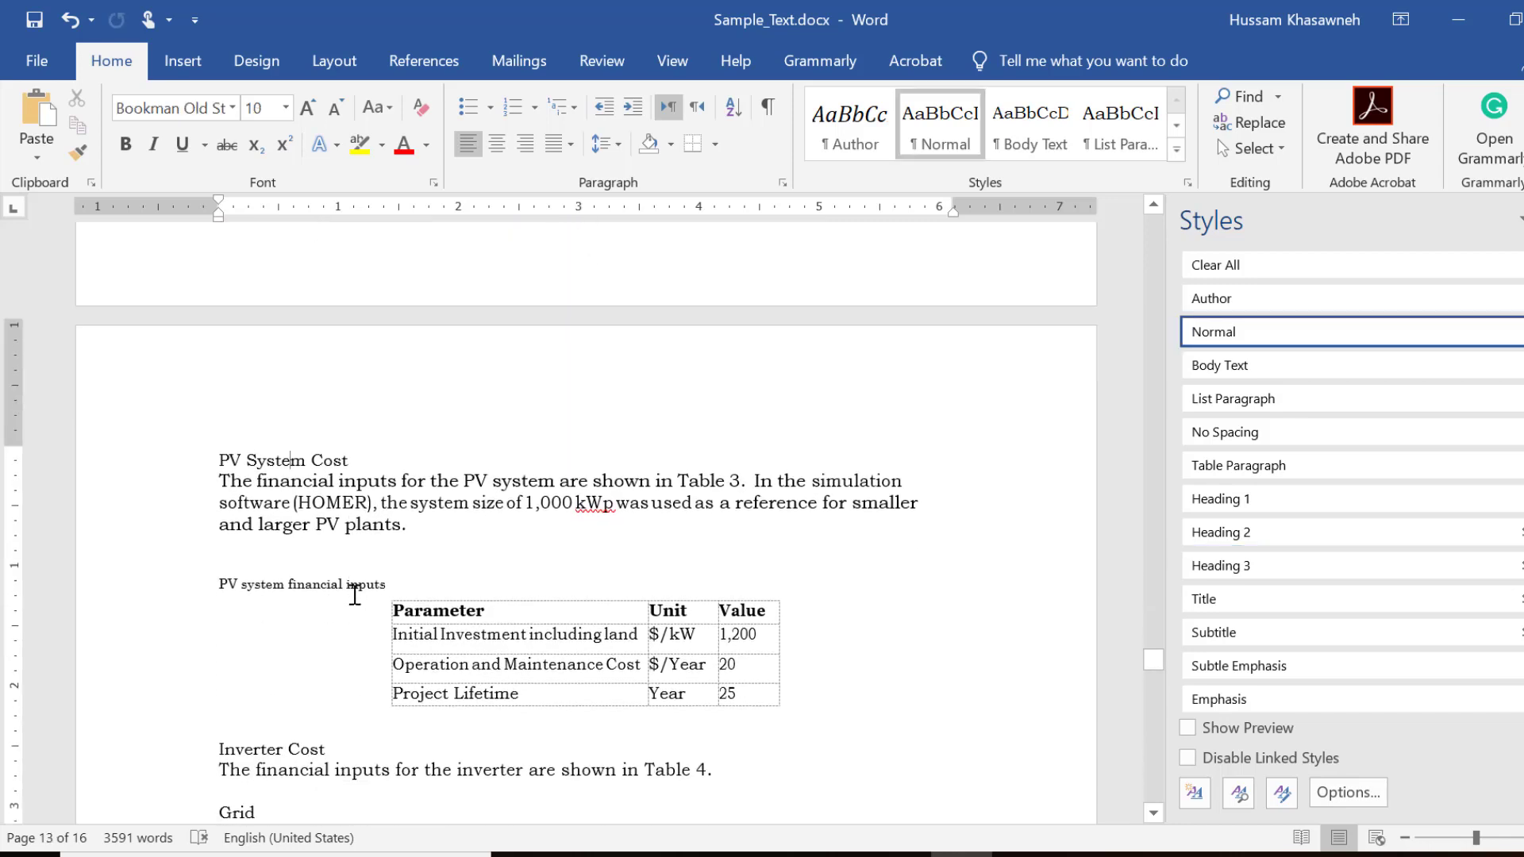
pyautogui.click(1242, 568)
pyautogui.click(261, 584)
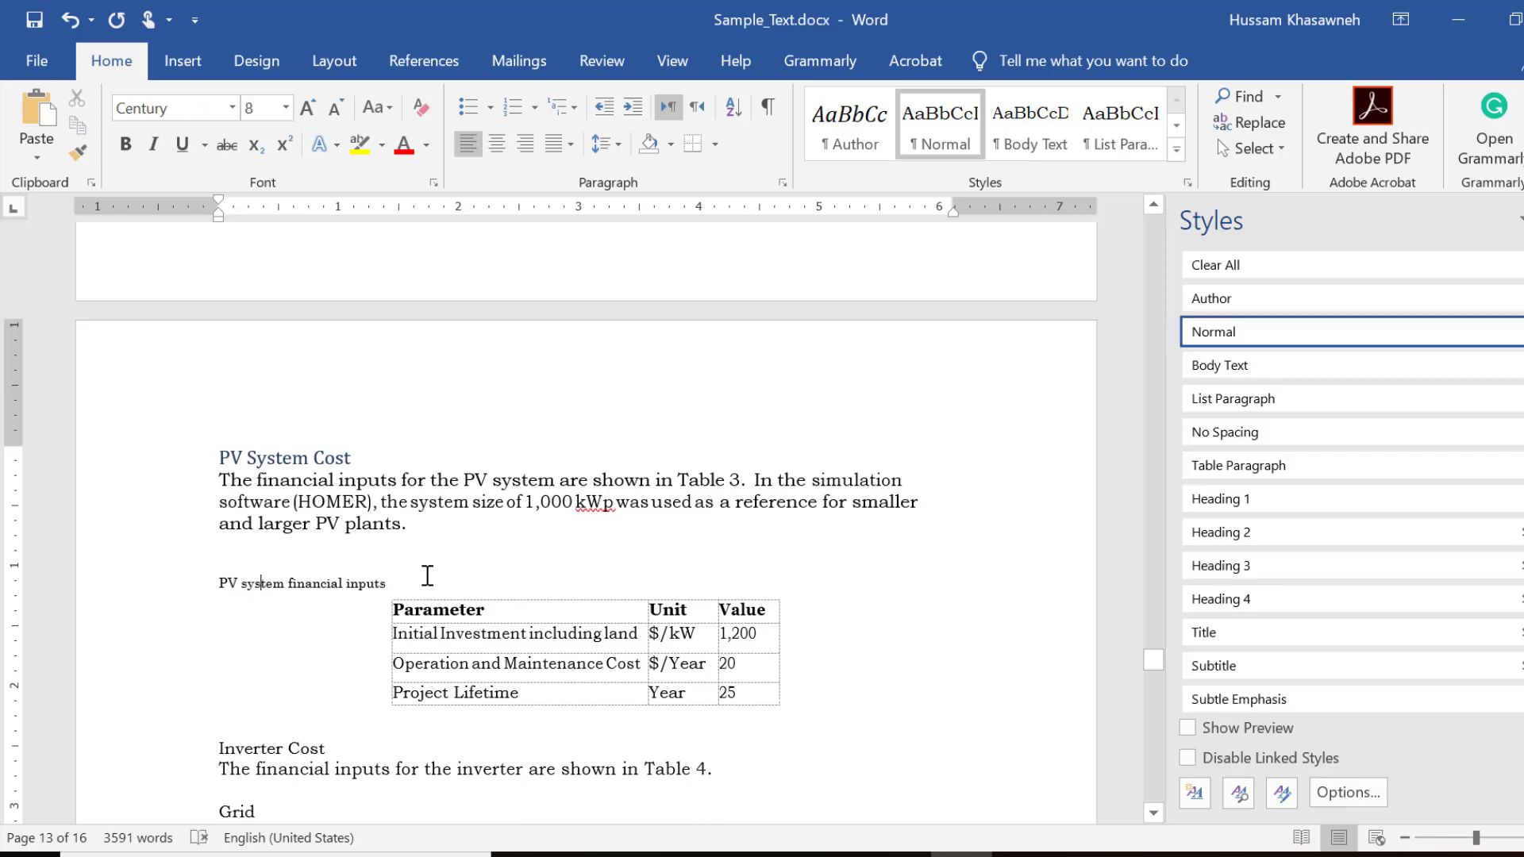
pyautogui.click(1216, 562)
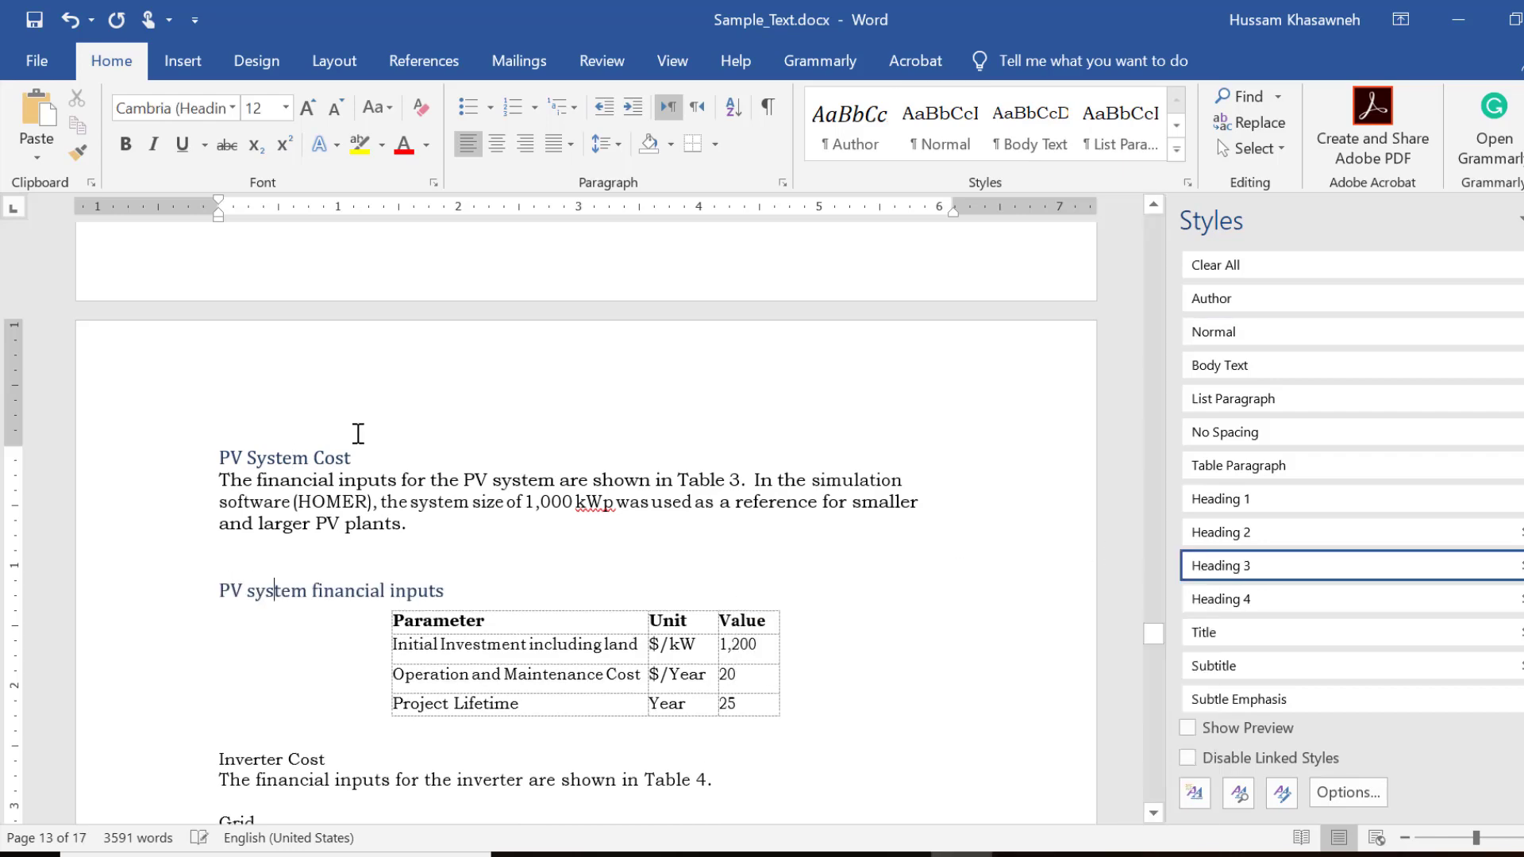
# Apply Heading 3 to the Inverter Cost and Grid headings.
pyautogui.scroll(2, 358, 433)
pyautogui.scroll(5, 358, 433)
pyautogui.scroll(5, 358, 433)
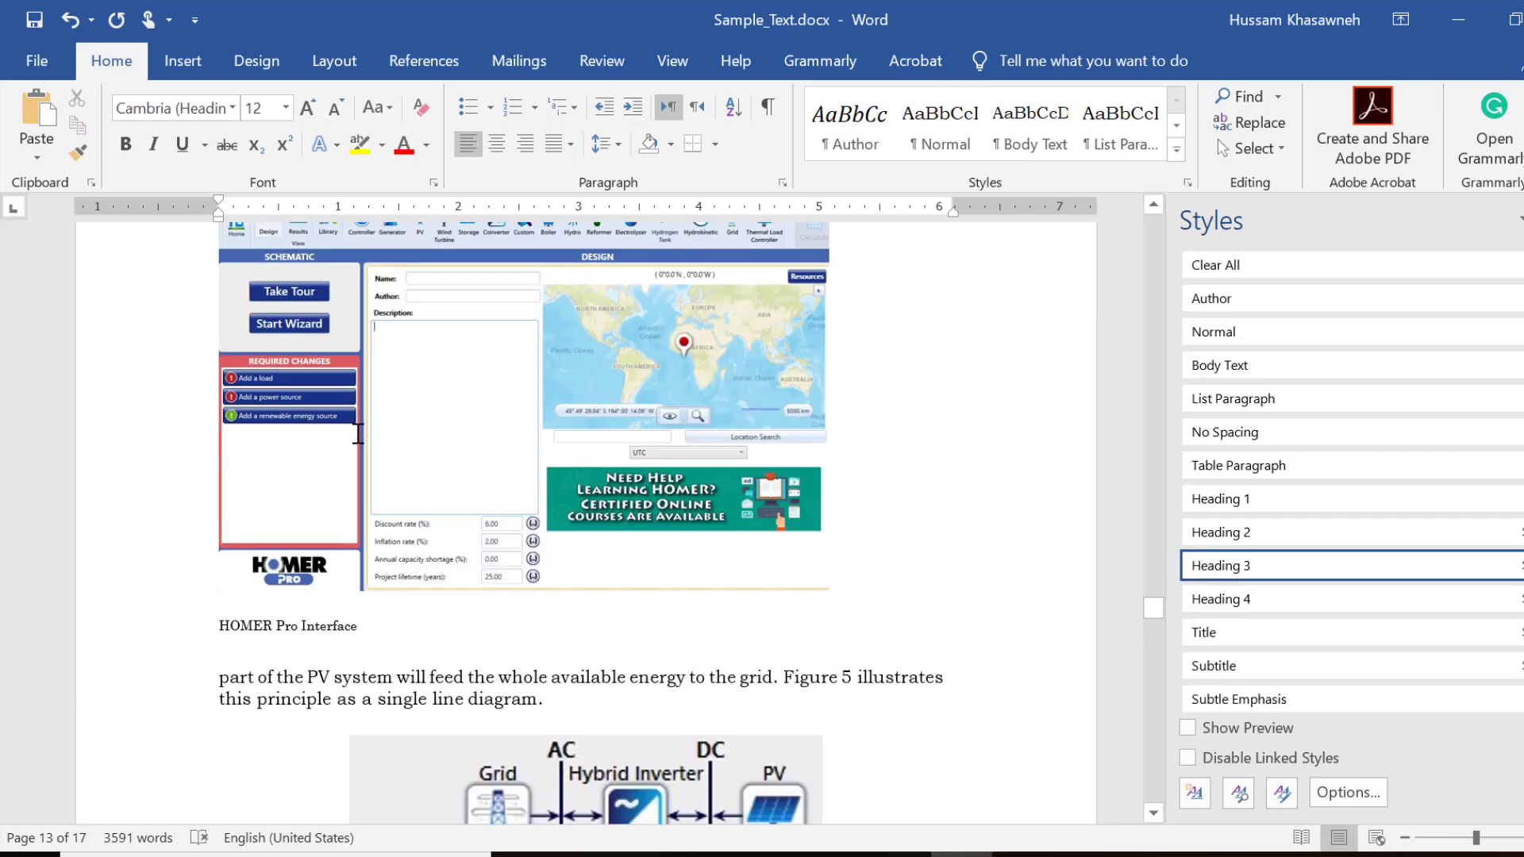
pyautogui.scroll(2, 358, 433)
pyautogui.scroll(5, 358, 433)
pyautogui.scroll(5, 357, 432)
pyautogui.scroll(2, 355, 432)
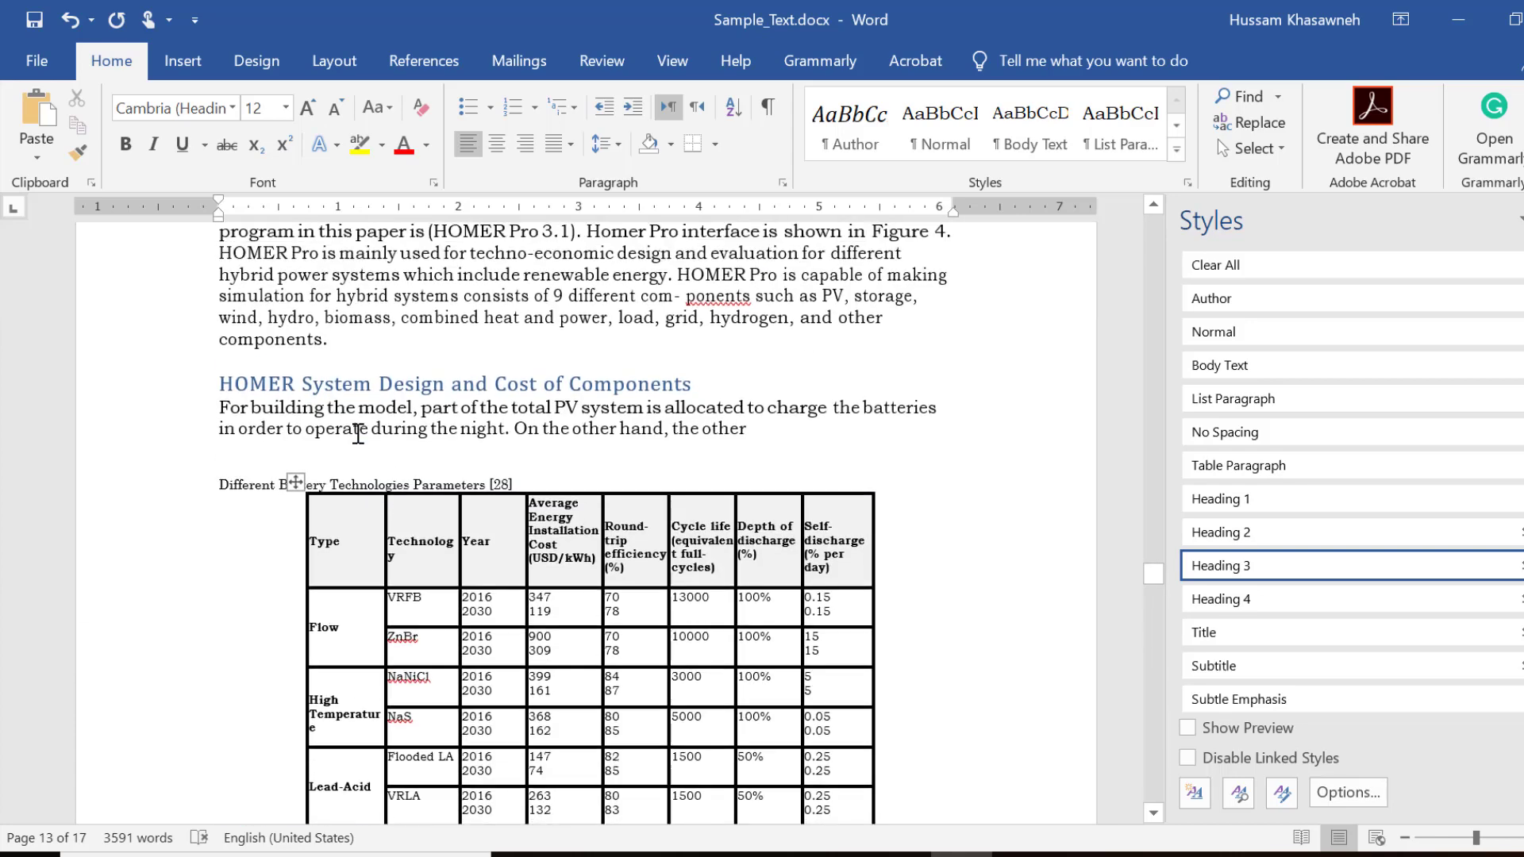
pyautogui.scroll(1, 291, 428)
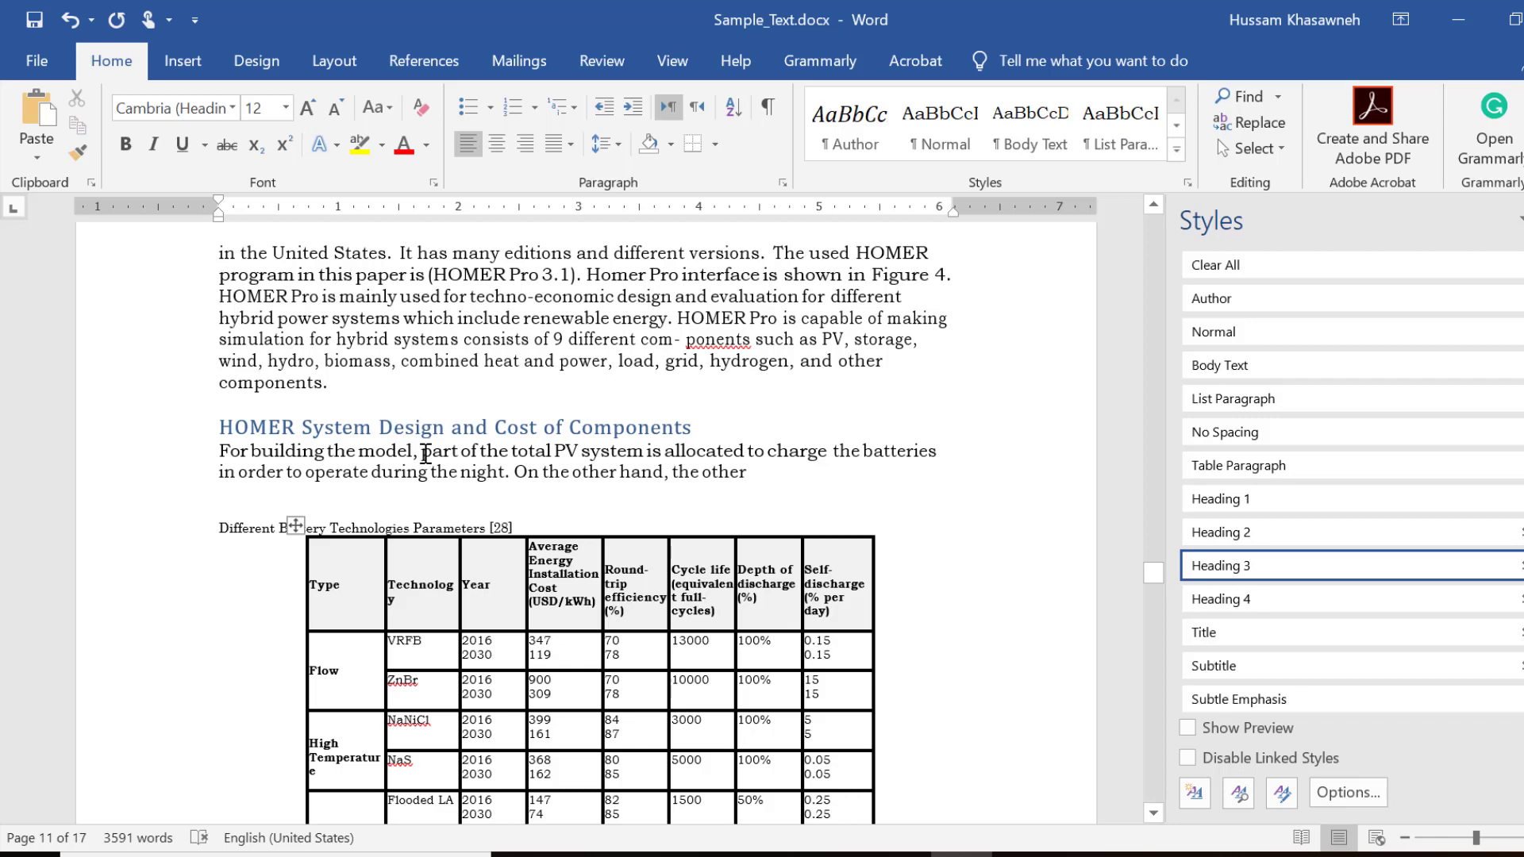
pyautogui.scroll(-5, 426, 454)
pyautogui.scroll(-2, 425, 454)
pyautogui.scroll(-4, 425, 454)
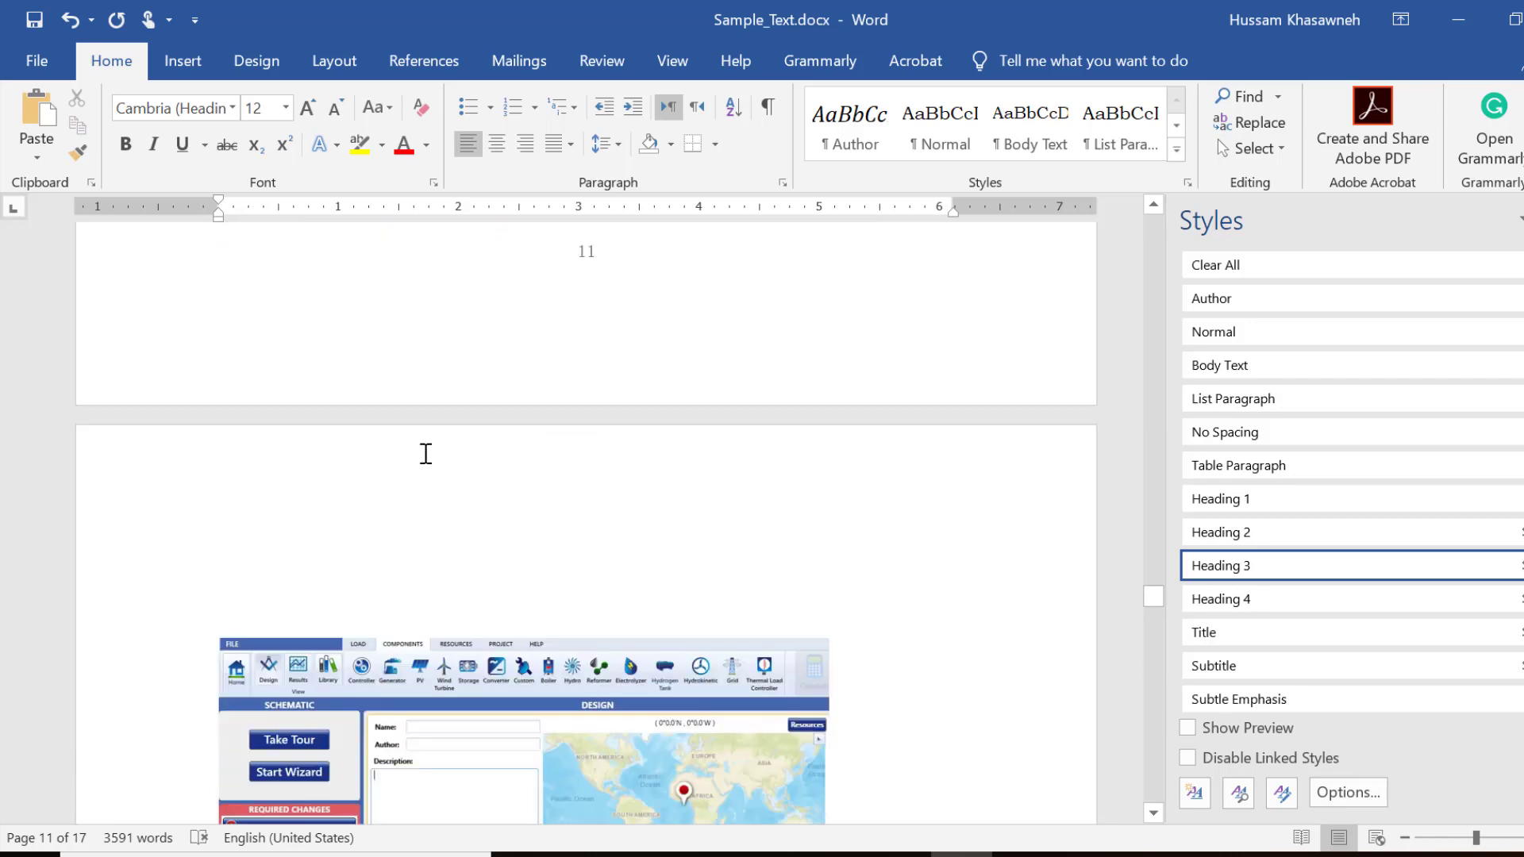
pyautogui.scroll(-3, 426, 454)
pyautogui.scroll(-3, 425, 454)
pyautogui.scroll(-5, 426, 454)
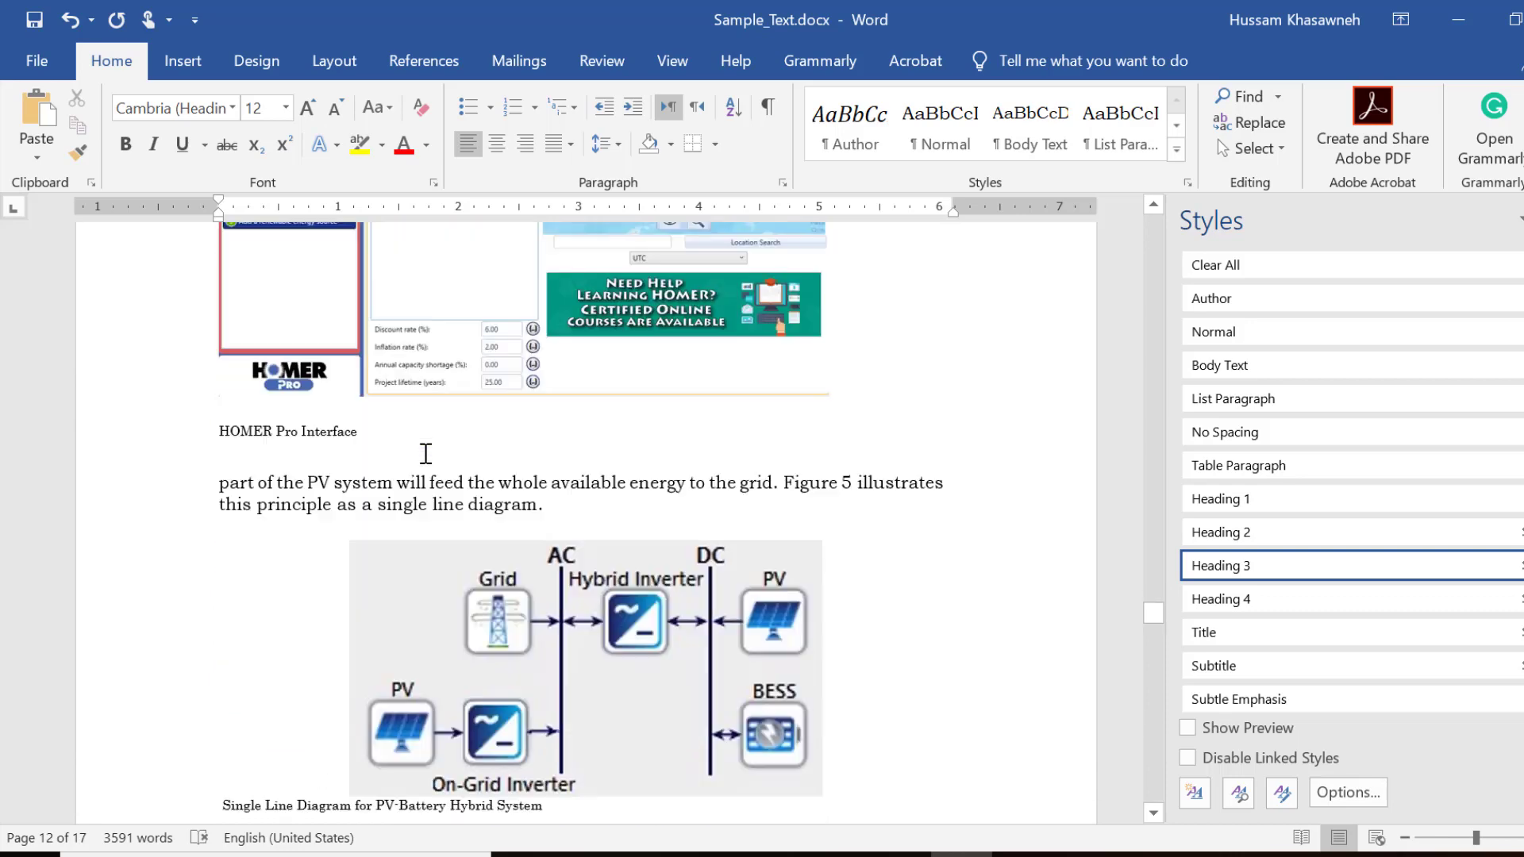
pyautogui.scroll(-1, 425, 454)
pyautogui.scroll(-4, 426, 454)
pyautogui.scroll(-4, 426, 454)
pyautogui.scroll(-1, 425, 454)
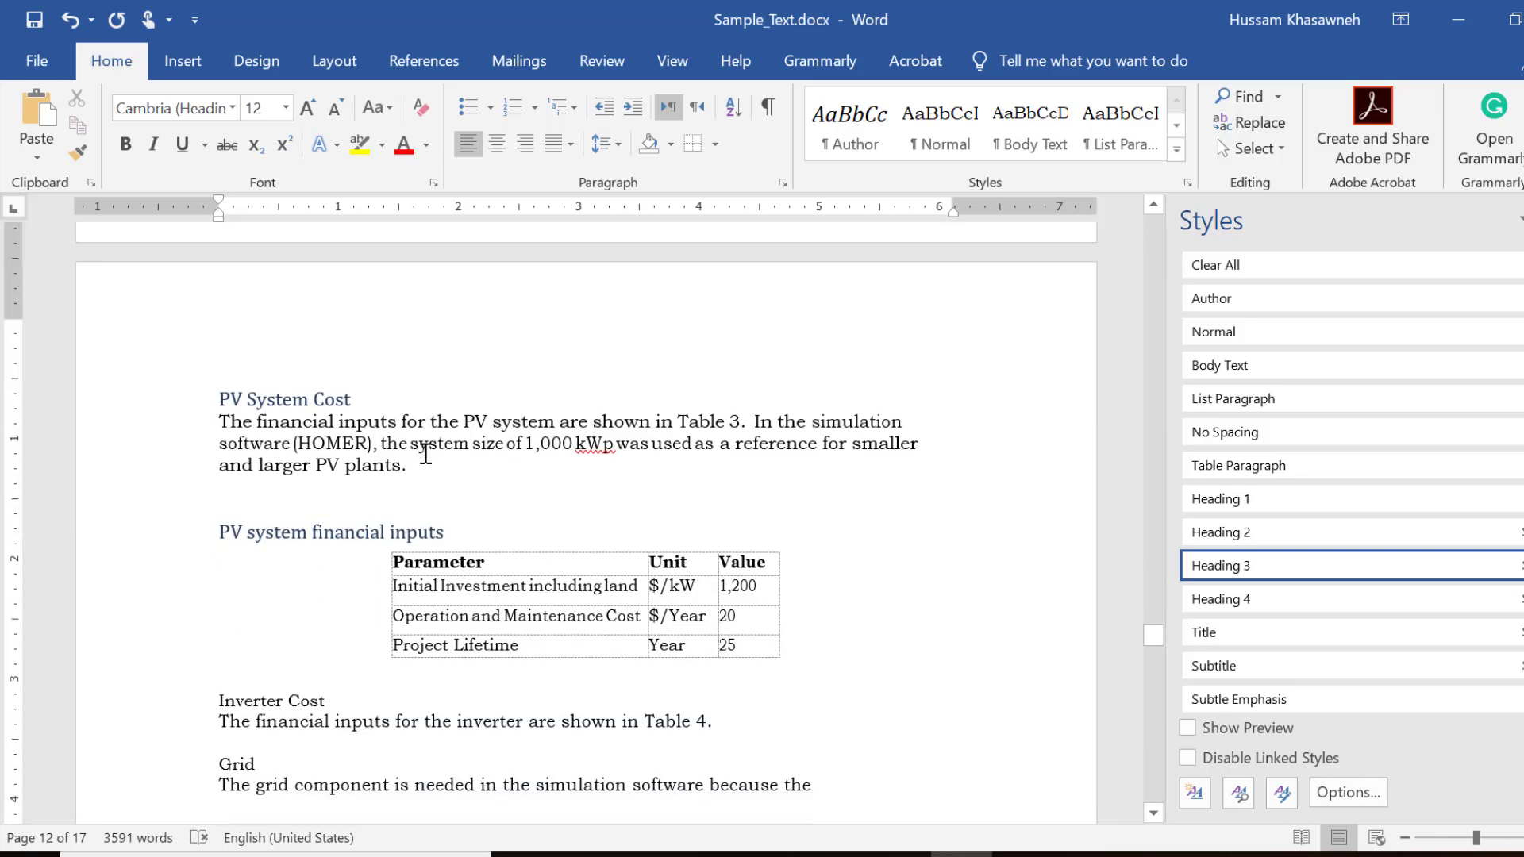
pyautogui.scroll(-6, 426, 455)
pyautogui.scroll(4, 425, 454)
pyautogui.scroll(2, 426, 454)
pyautogui.scroll(-2, 426, 454)
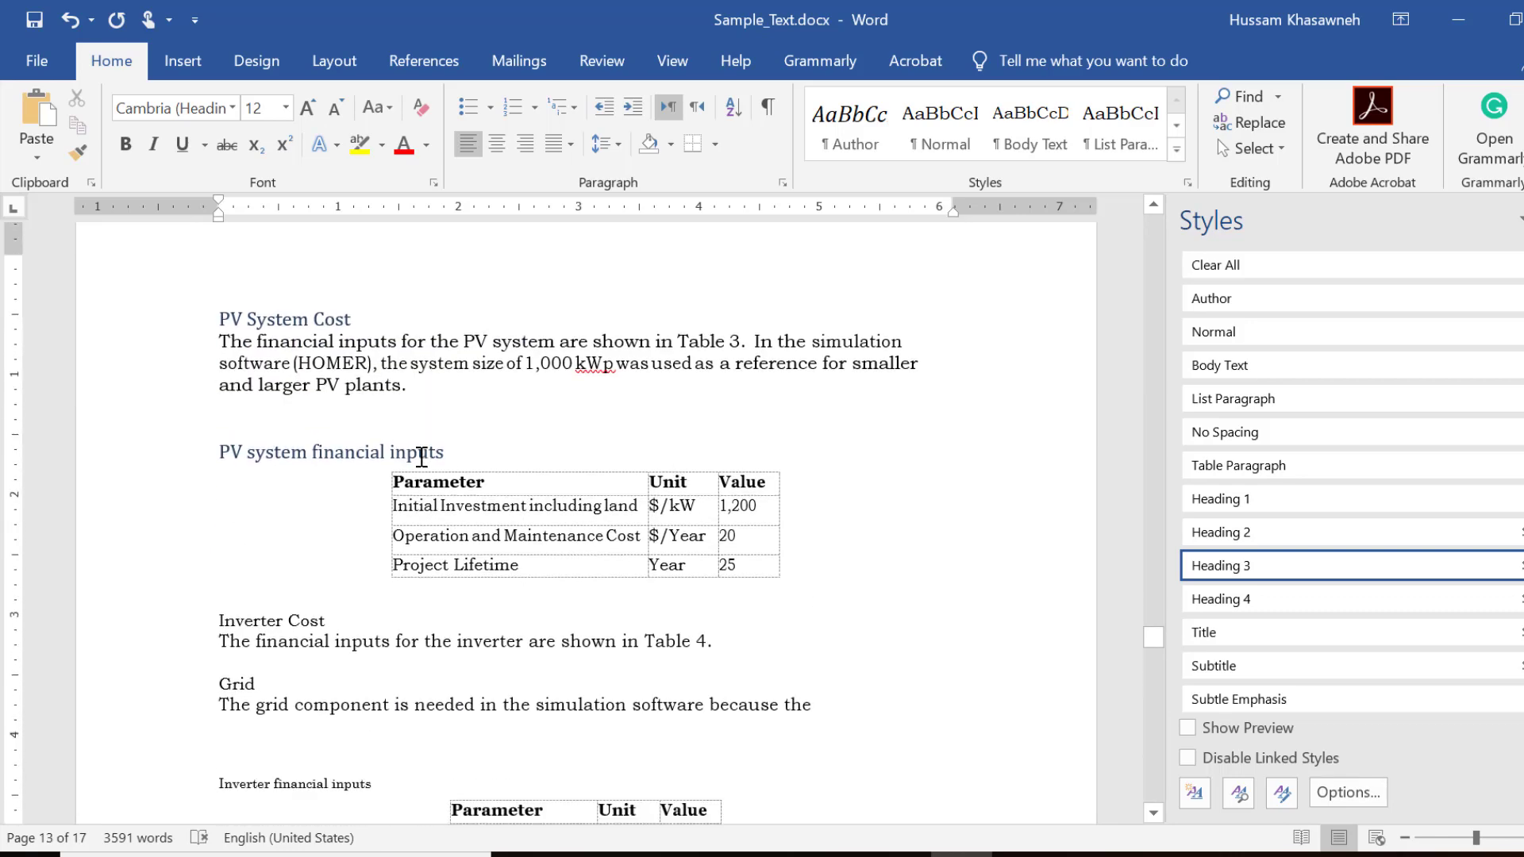
pyautogui.scroll(-1, 426, 454)
pyautogui.click(294, 570)
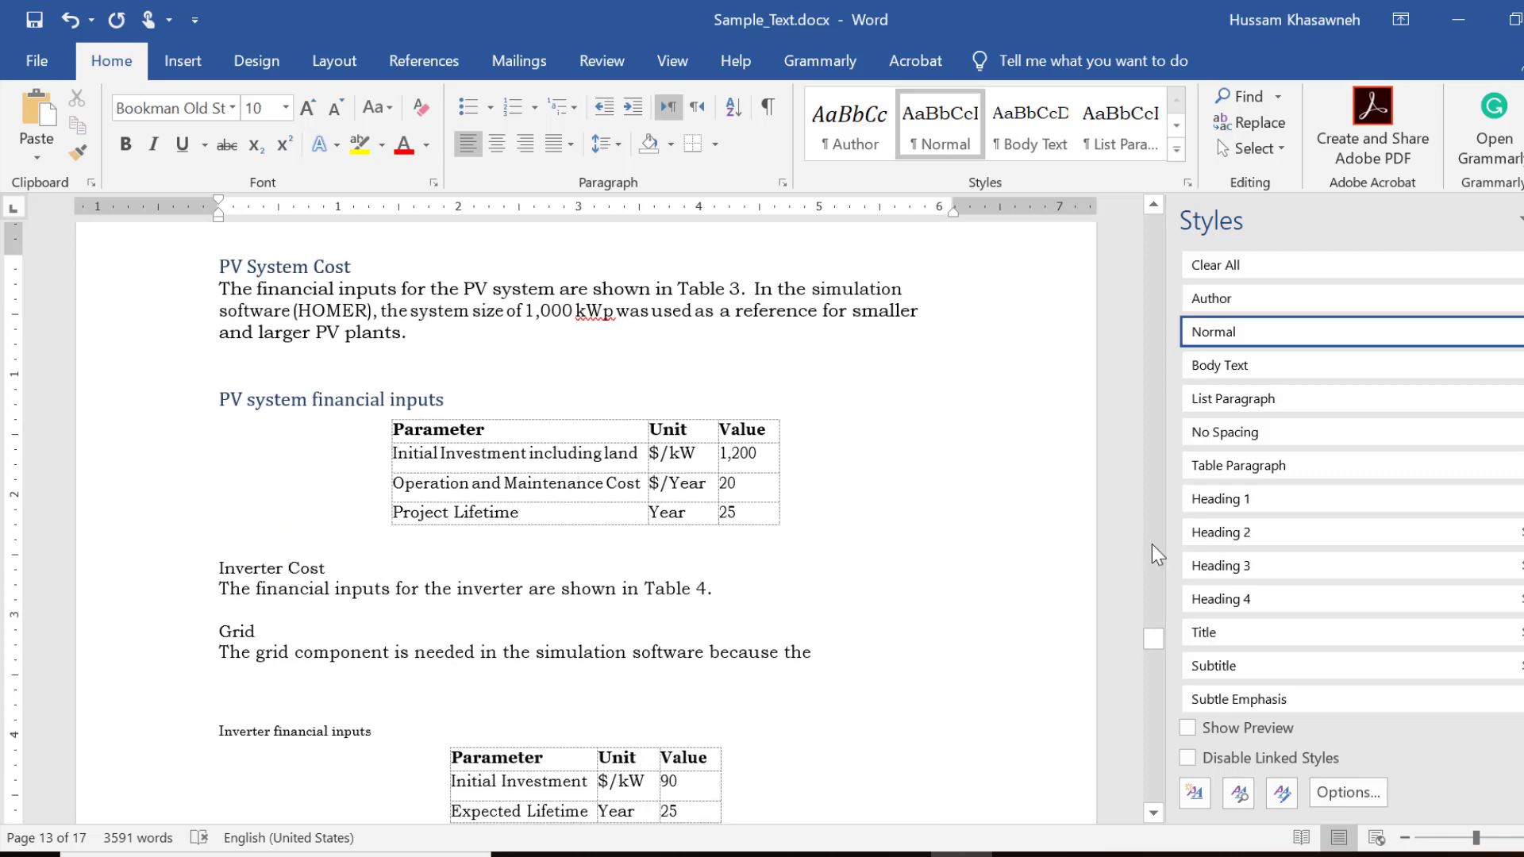
pyautogui.click(1222, 566)
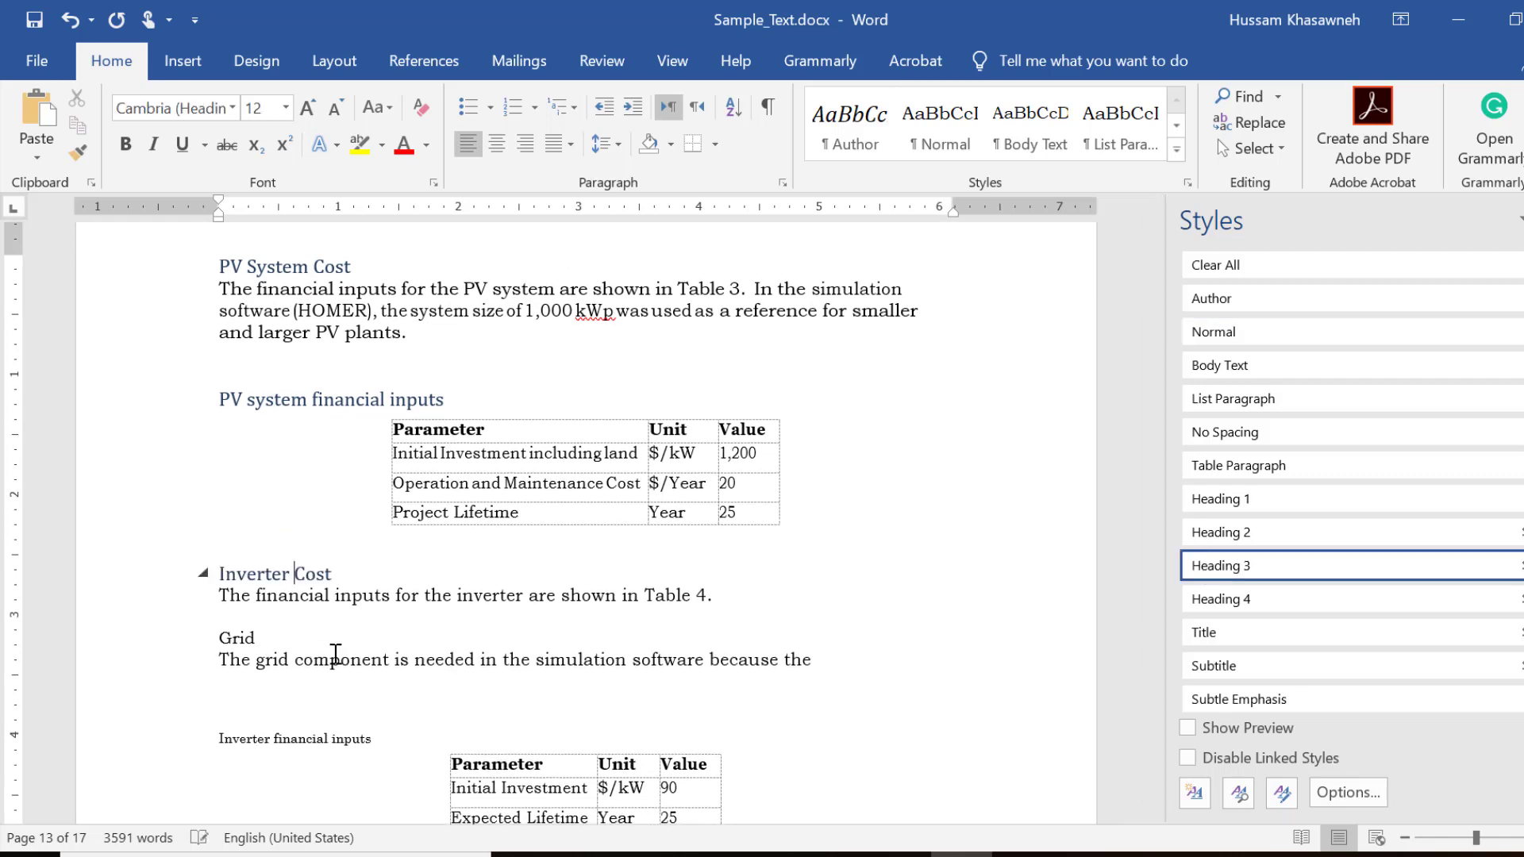
pyautogui.click(244, 640)
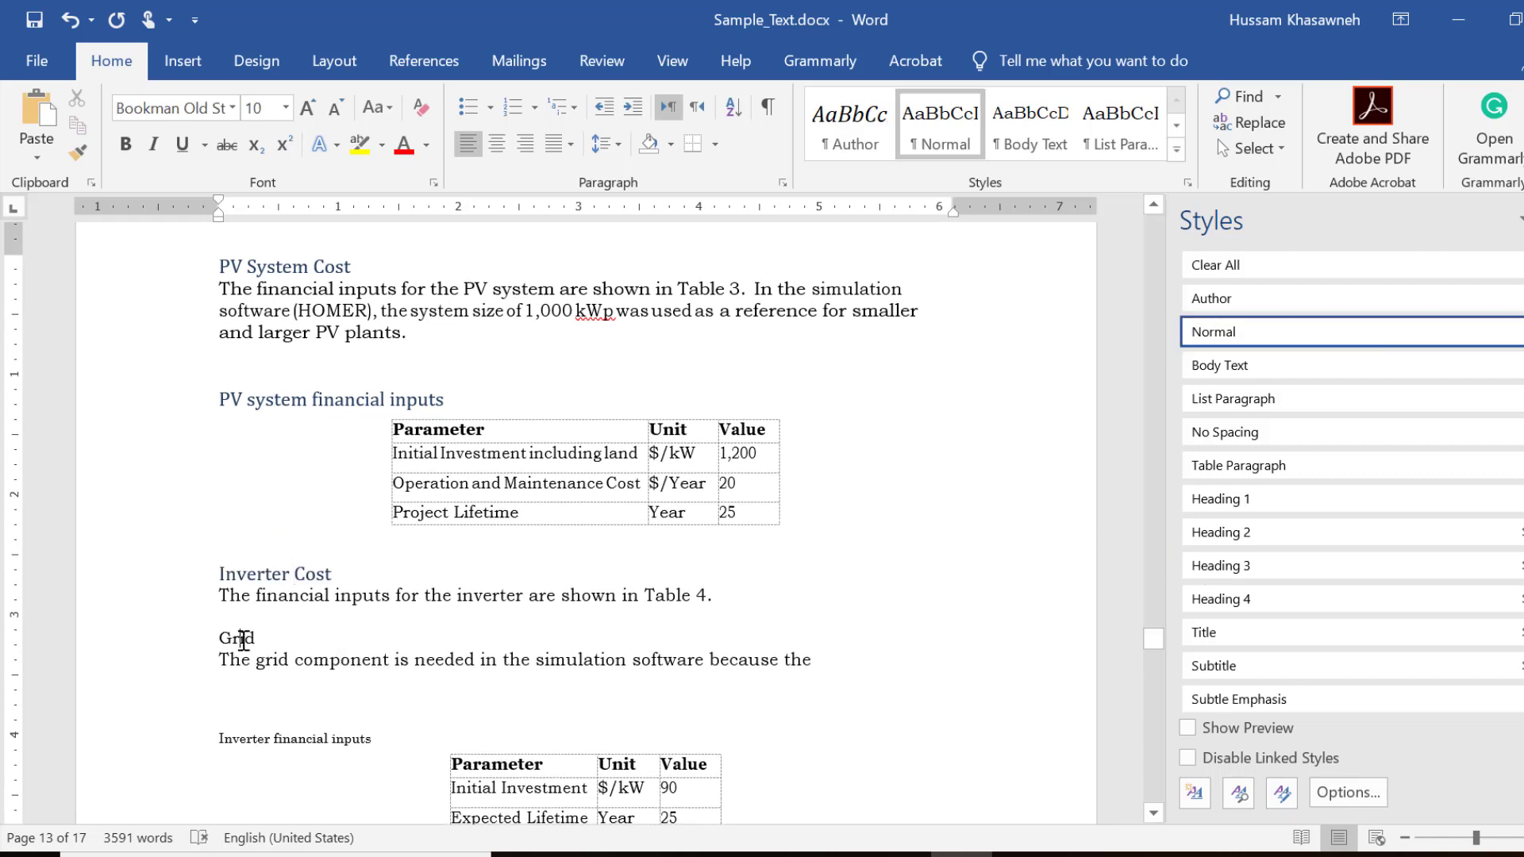
pyautogui.click(1222, 565)
pyautogui.scroll(-3, 451, 706)
pyautogui.scroll(-2, 451, 707)
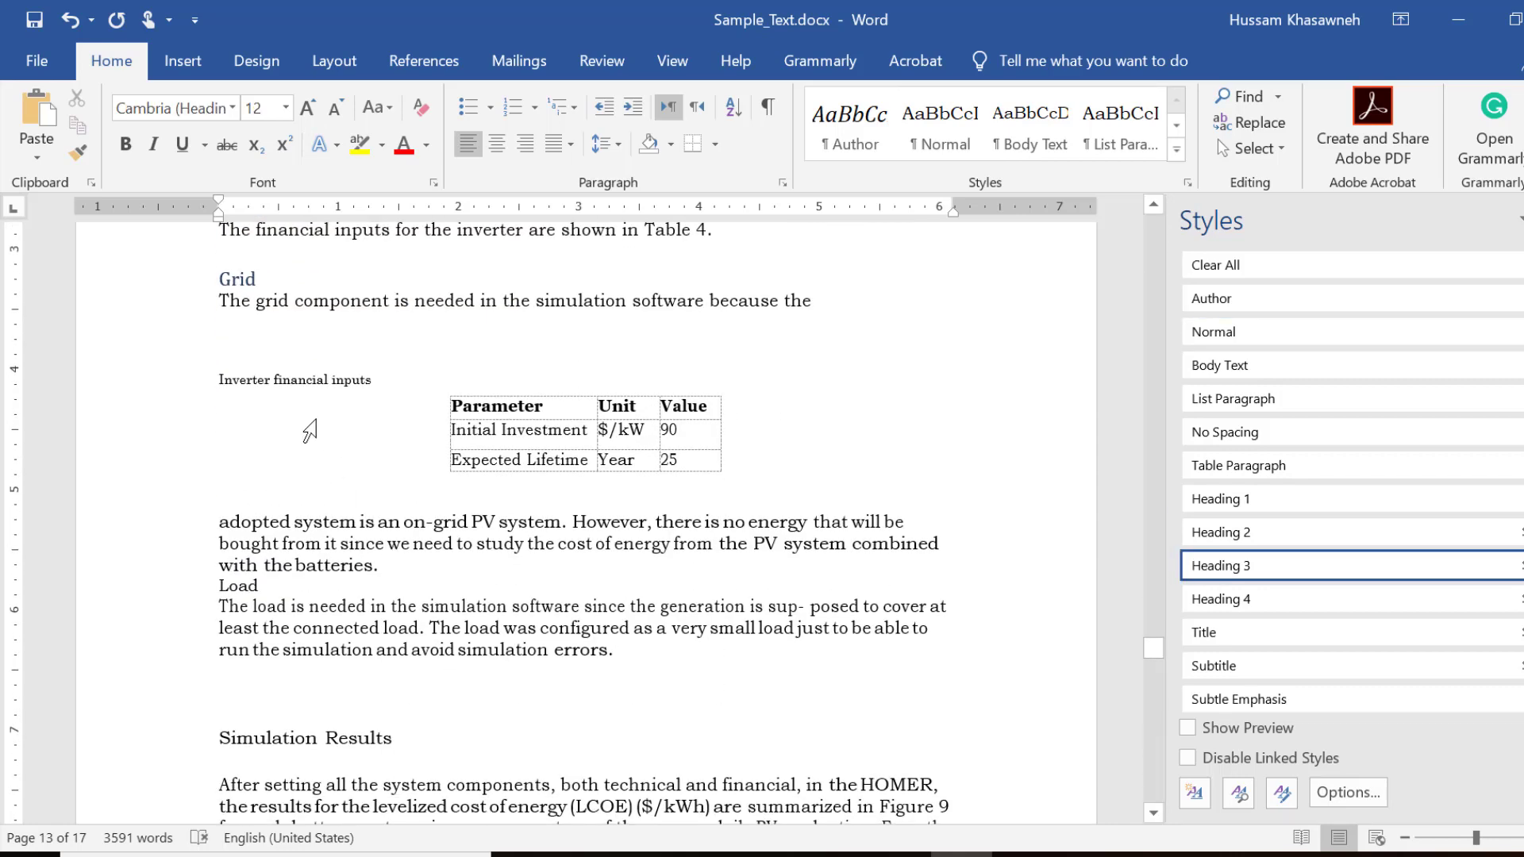
pyautogui.scroll(-3, 318, 500)
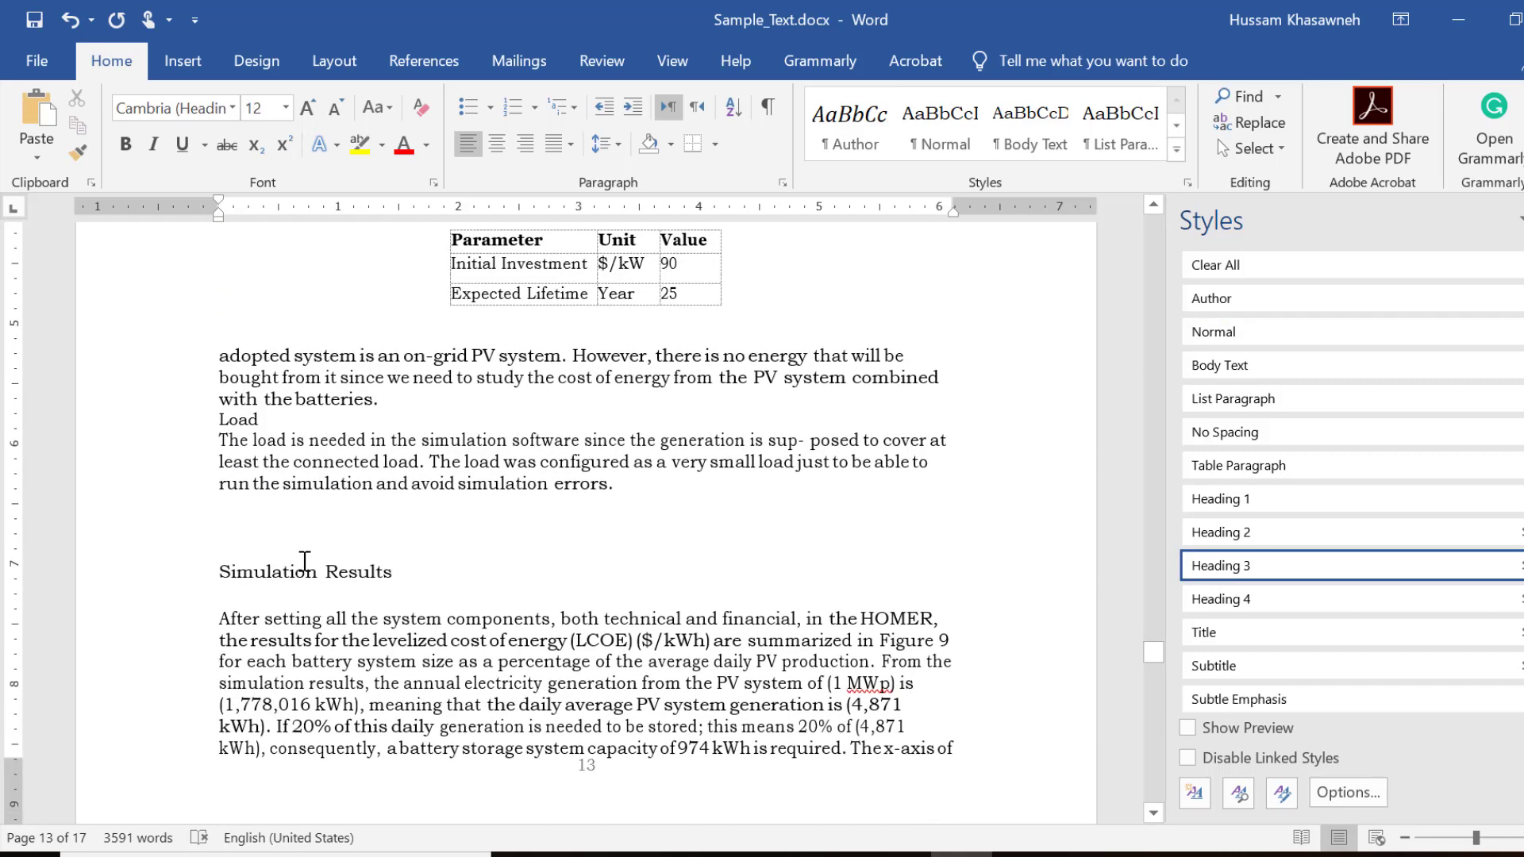
# Make Simulation Results and Conclusions Heading 1 headings.
pyautogui.click(304, 572)
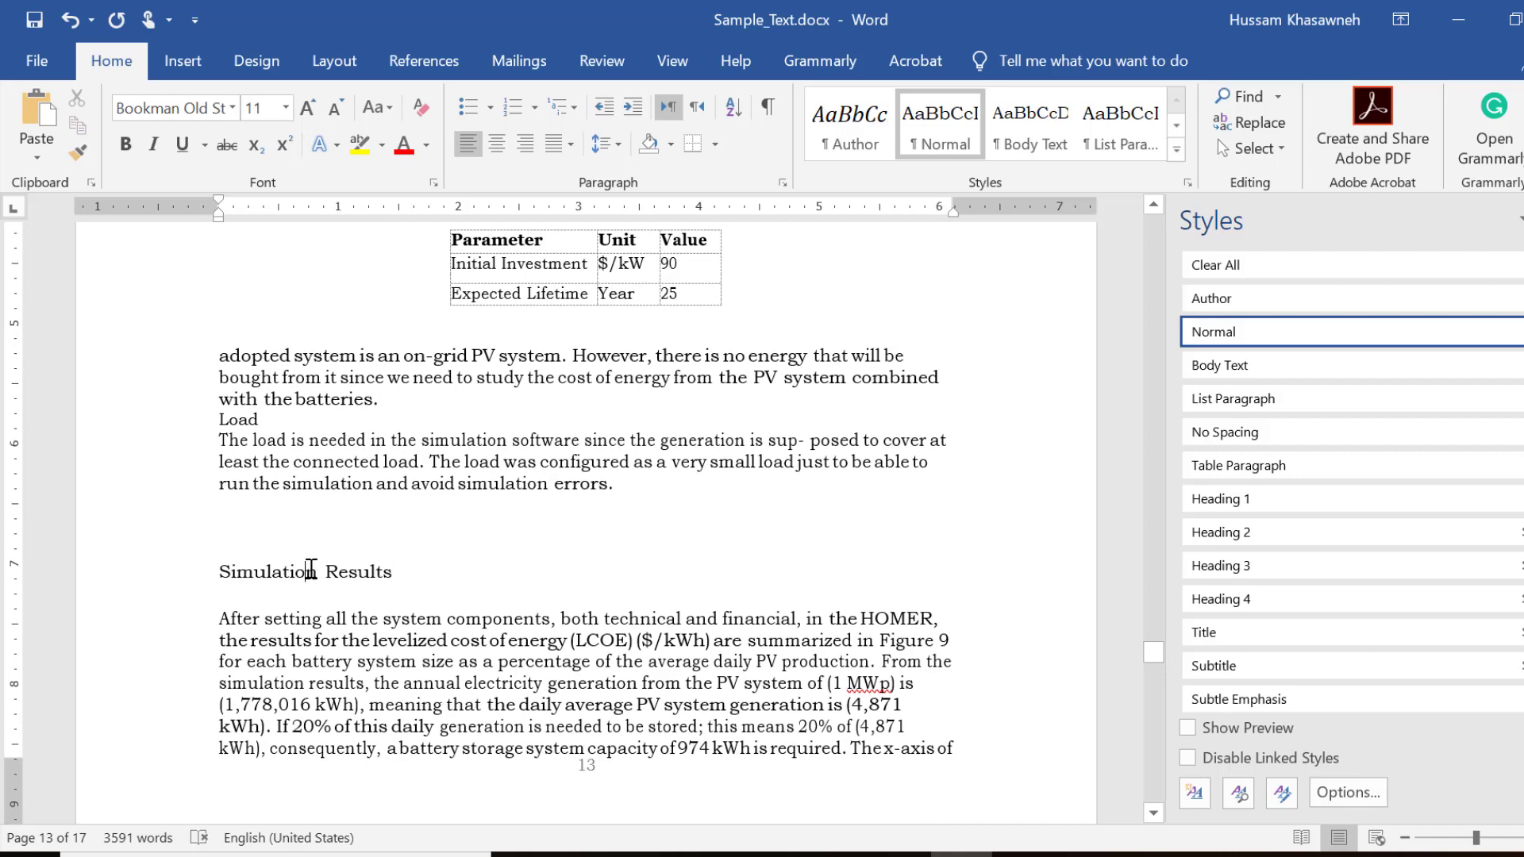
pyautogui.click(1249, 499)
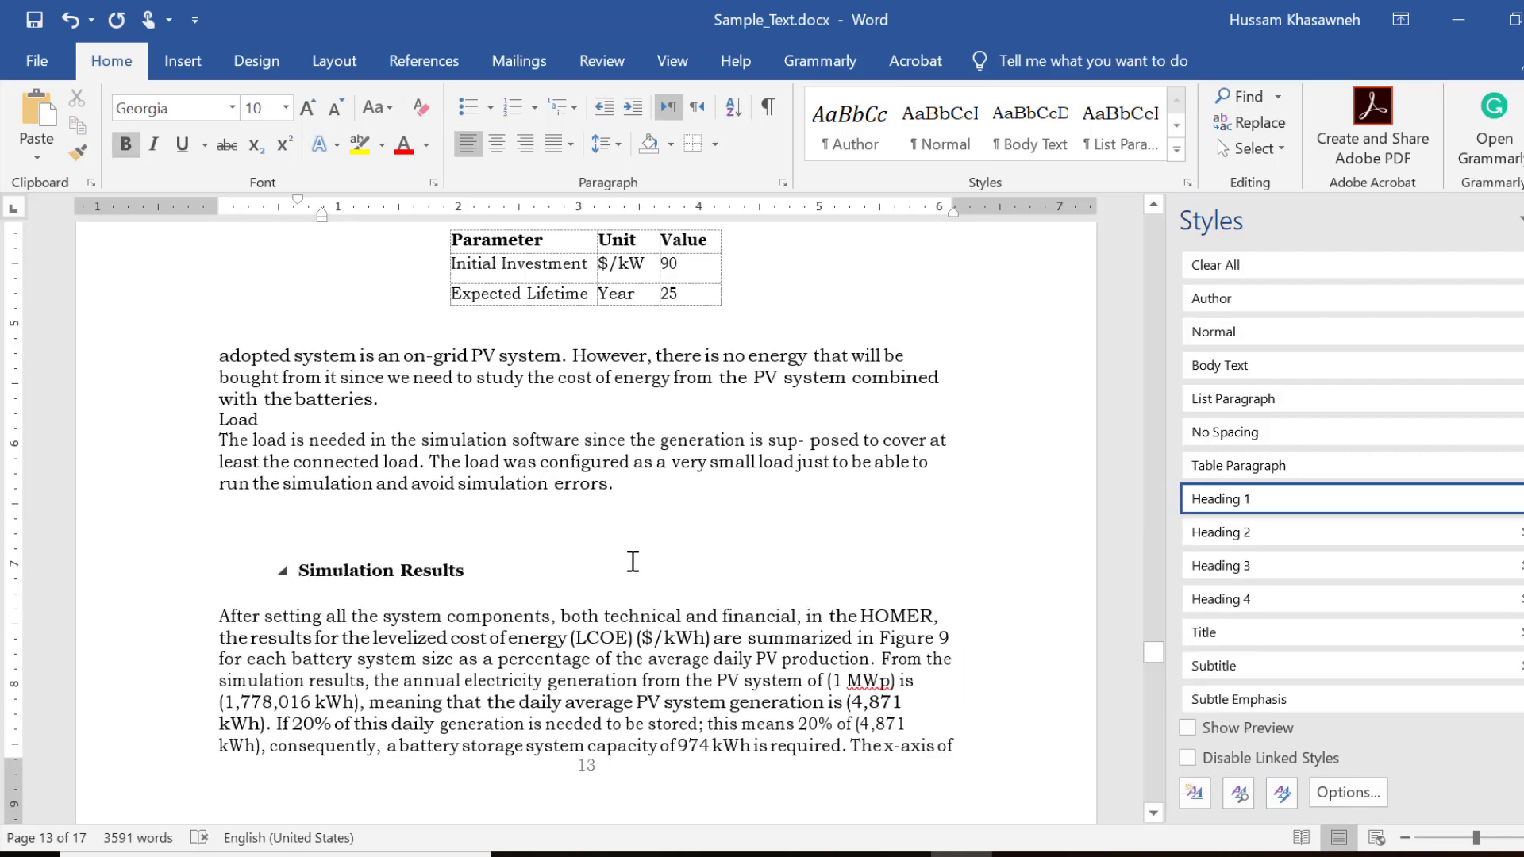
pyautogui.scroll(-4, 633, 561)
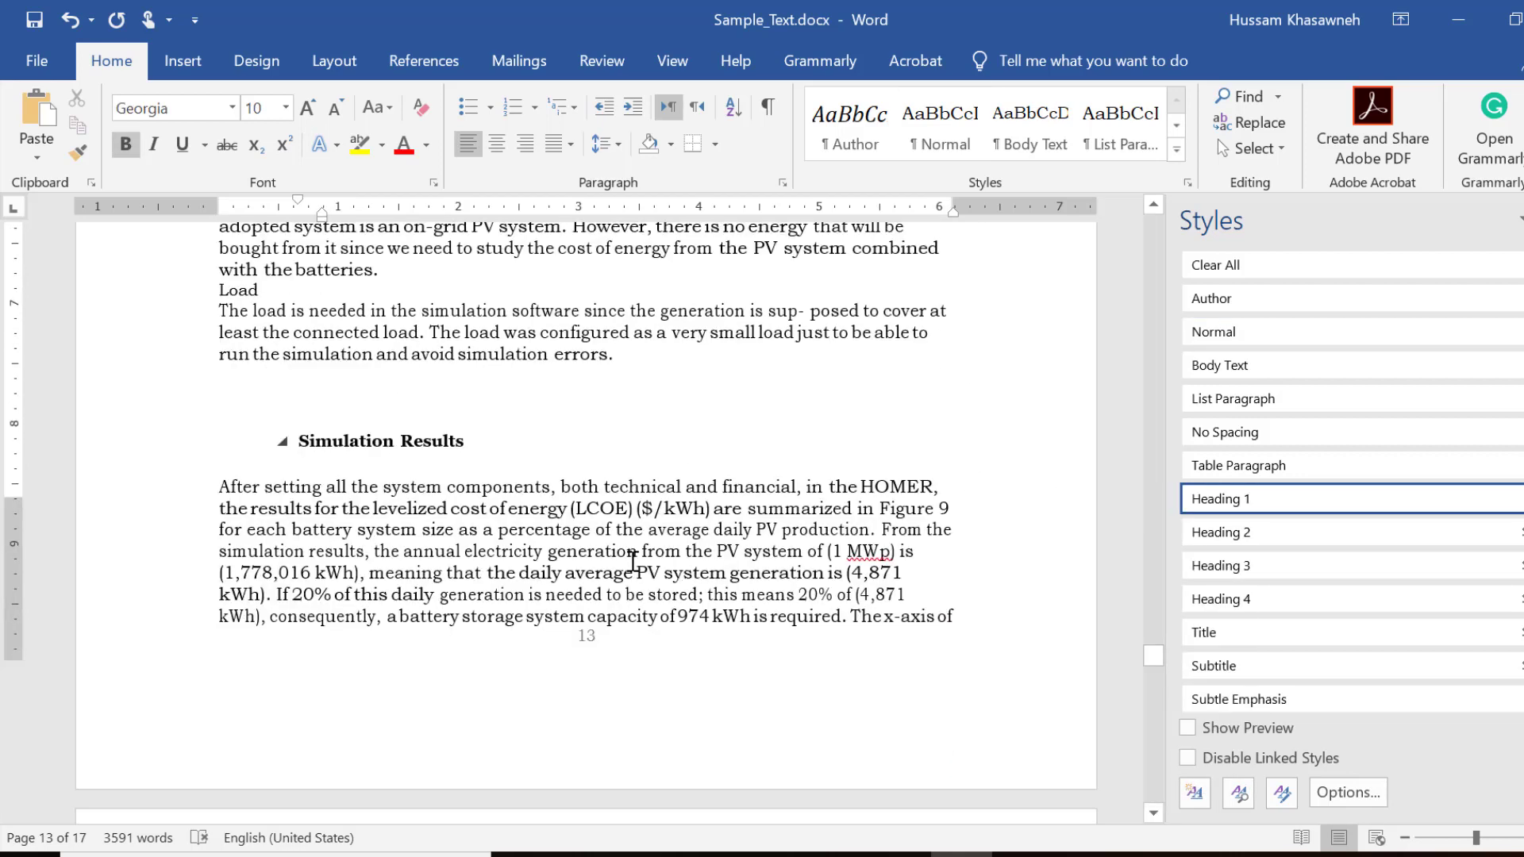
pyautogui.scroll(-2, 633, 561)
pyautogui.scroll(-3, 633, 561)
pyautogui.scroll(-3, 633, 561)
pyautogui.scroll(-3, 633, 561)
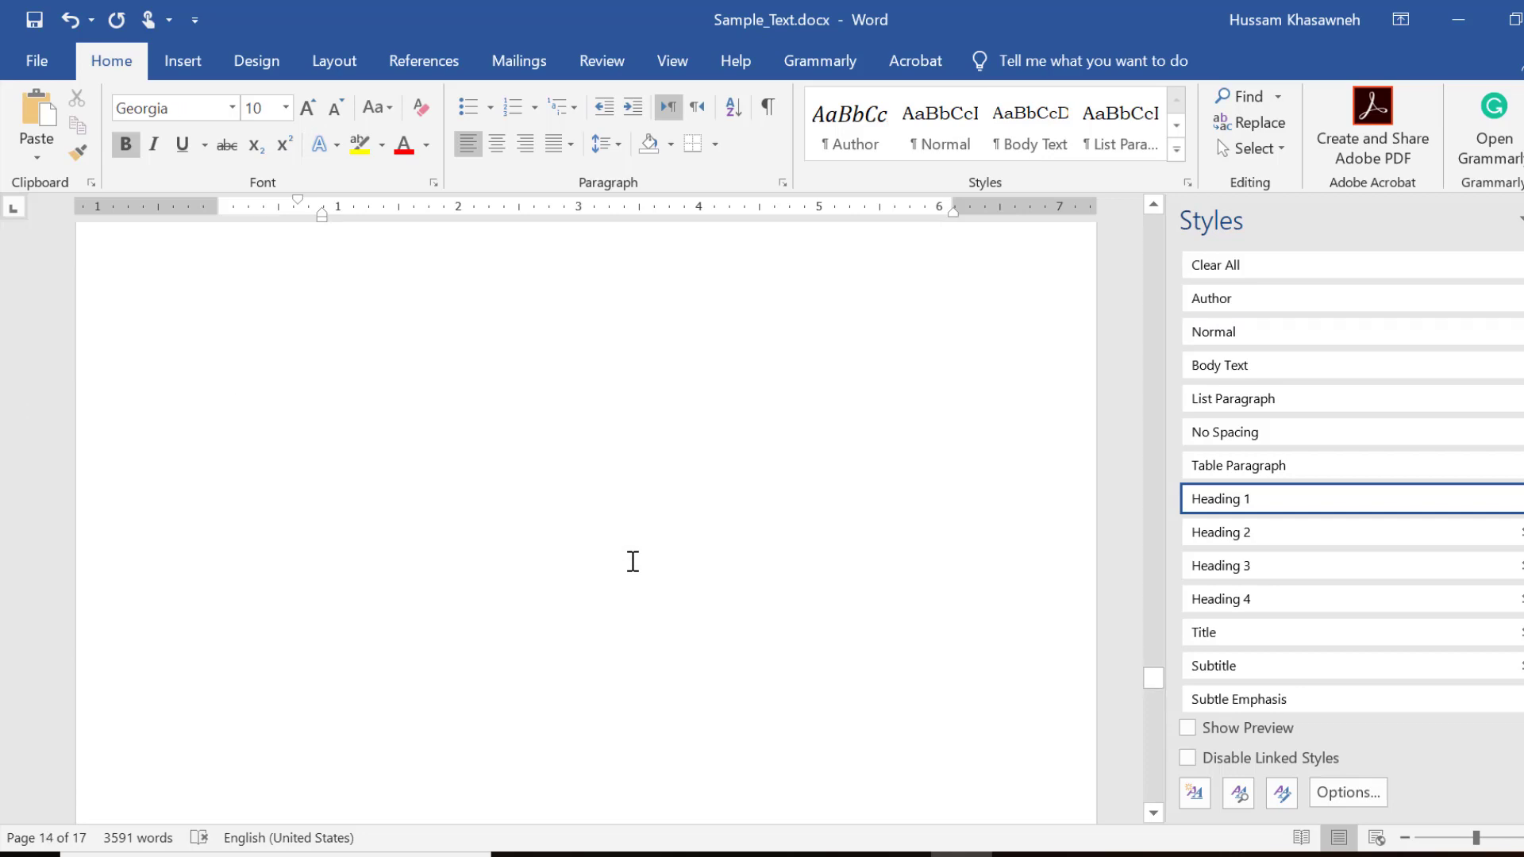
pyautogui.scroll(-2, 633, 561)
pyautogui.scroll(-4, 632, 562)
pyautogui.scroll(-3, 633, 561)
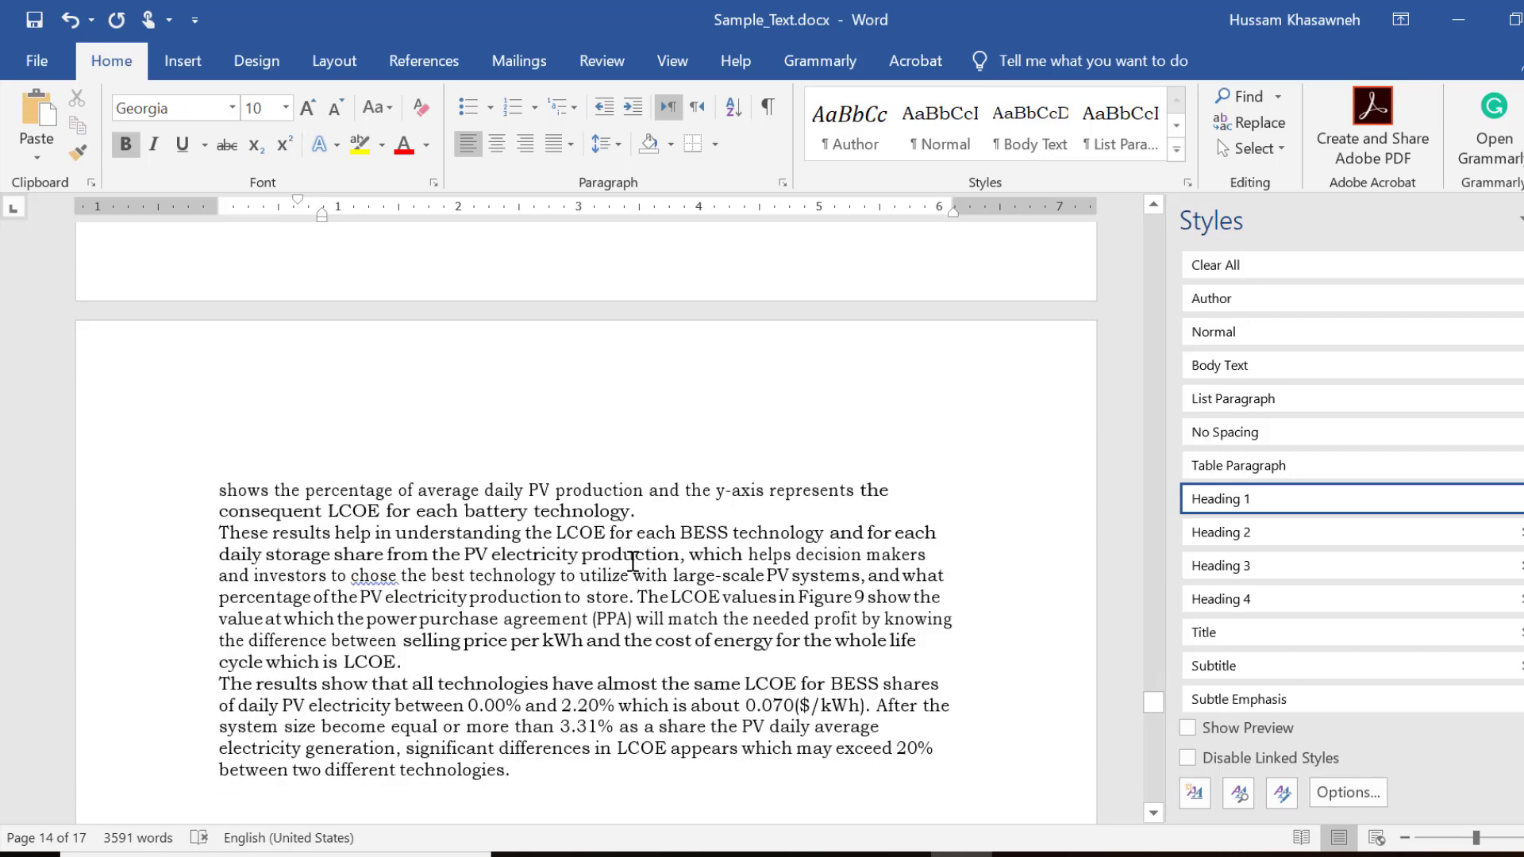
pyautogui.scroll(-2, 632, 561)
pyautogui.scroll(-4, 633, 561)
pyautogui.scroll(-2, 633, 561)
pyautogui.scroll(-3, 632, 561)
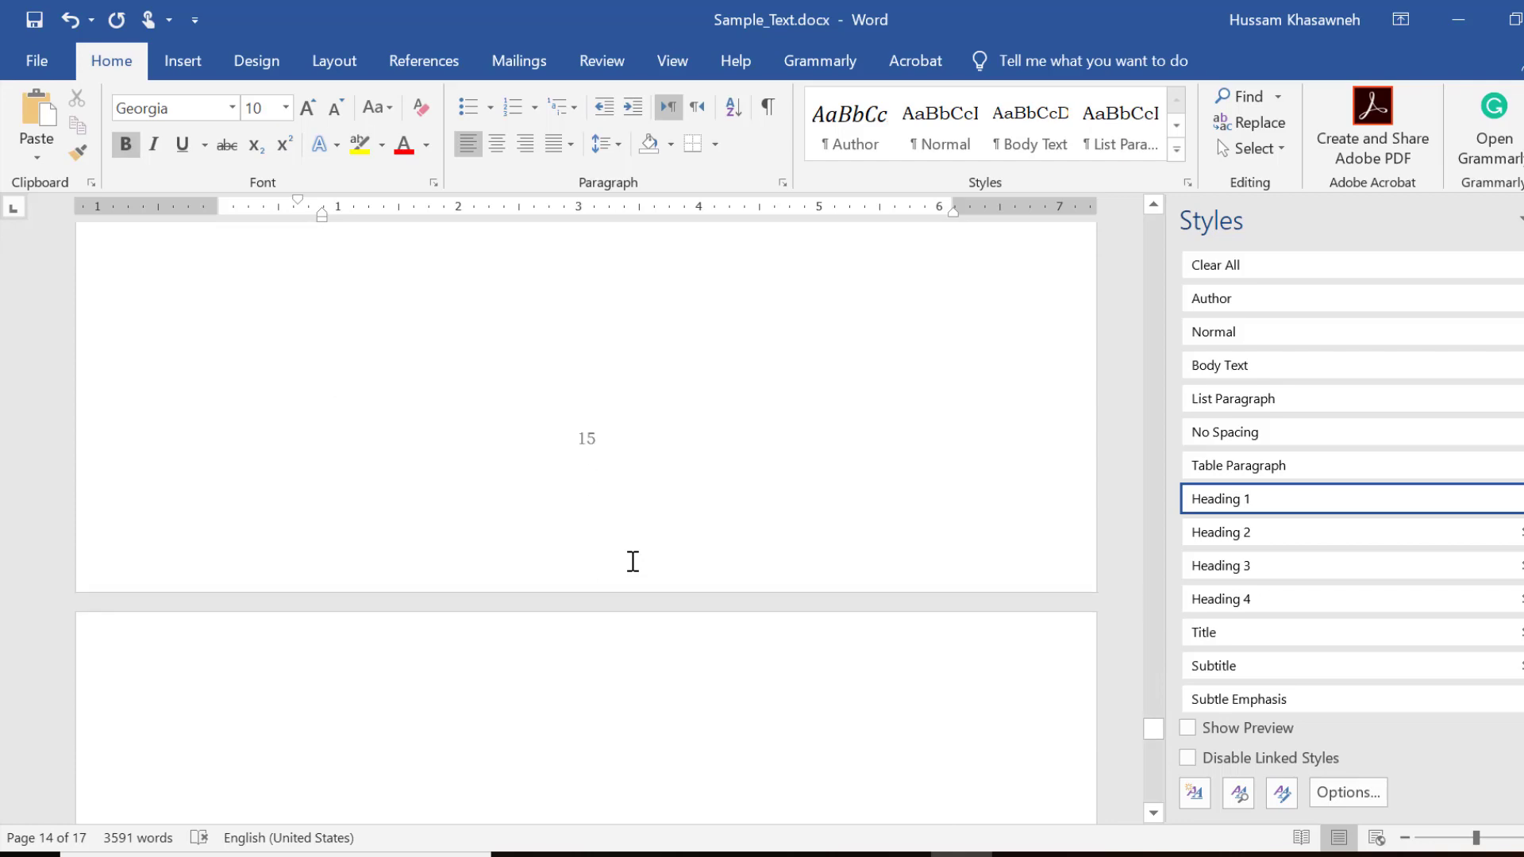
pyautogui.scroll(-5, 633, 561)
pyautogui.scroll(-5, 632, 561)
pyautogui.scroll(-5, 632, 561)
pyautogui.scroll(-2, 633, 561)
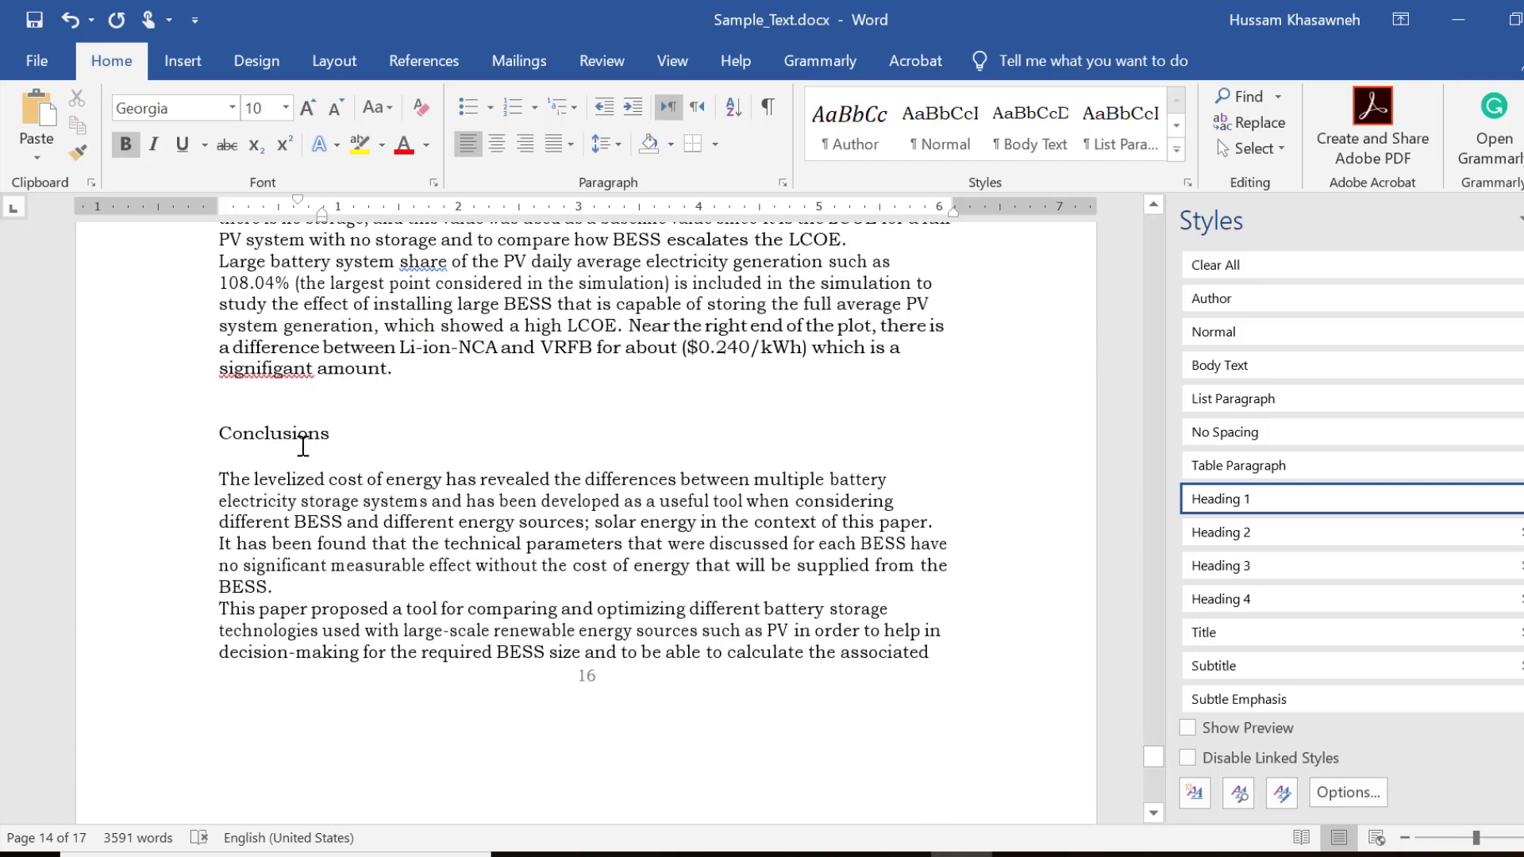
pyautogui.click(277, 438)
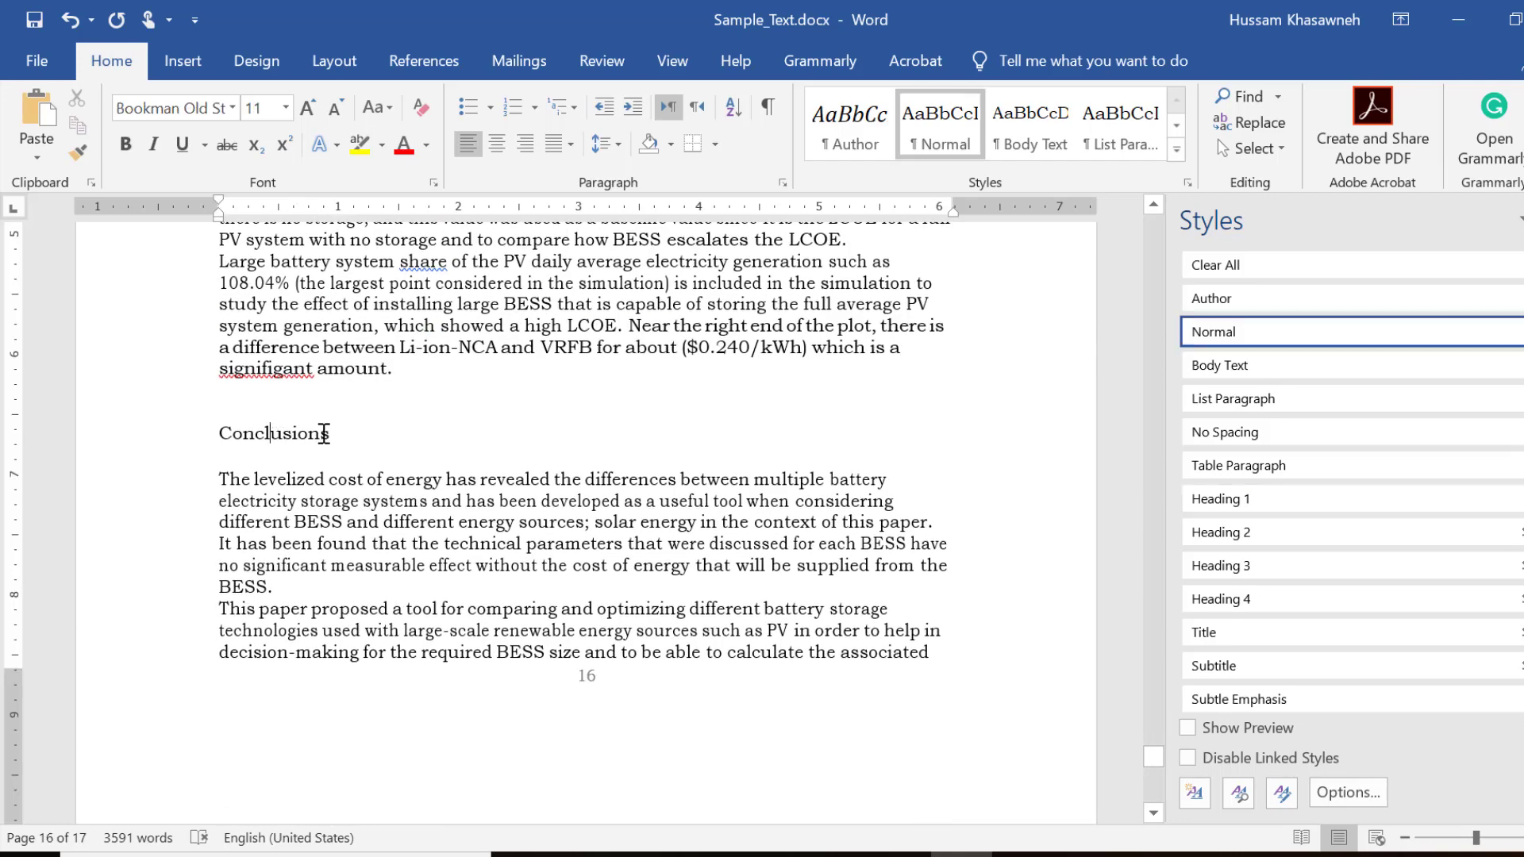
pyautogui.click(1395, 498)
# Scroll back up through the paper to the Objectives heading on page 9.
pyautogui.scroll(-2, 608, 641)
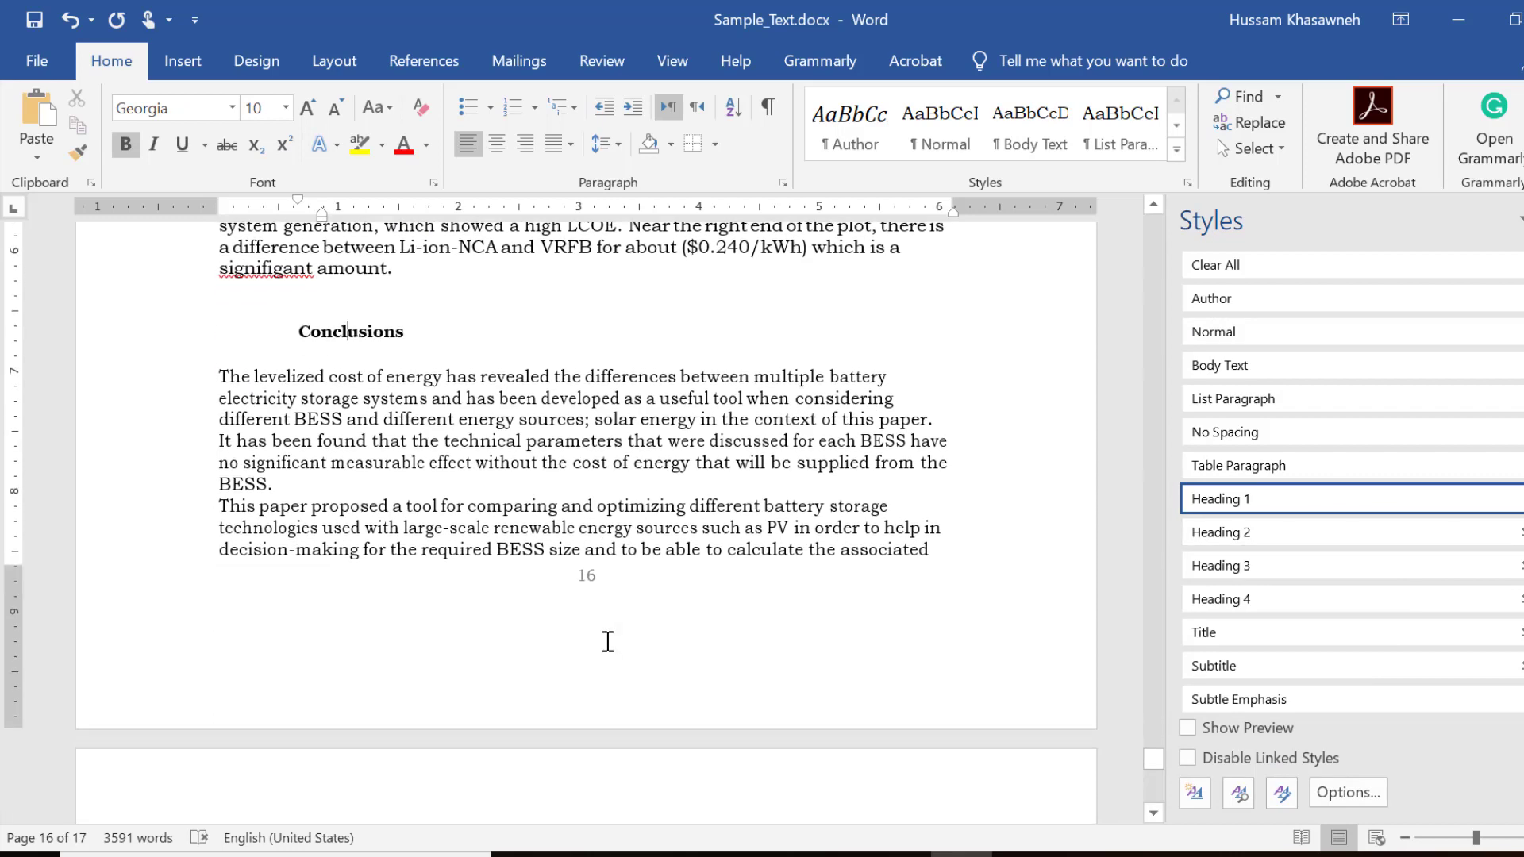
pyautogui.scroll(-2, 608, 641)
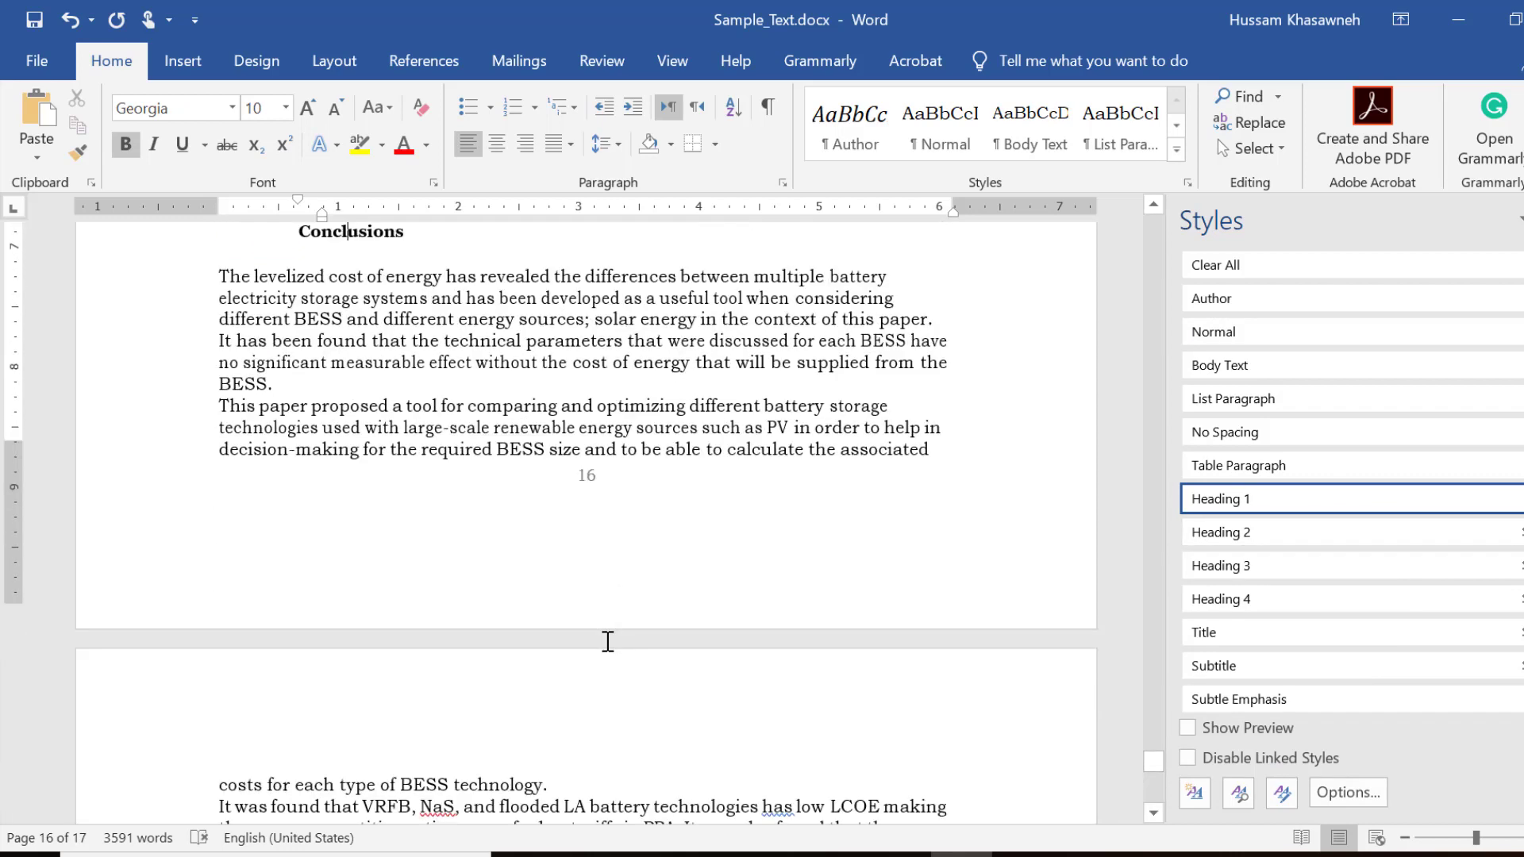
pyautogui.scroll(-8, 608, 641)
pyautogui.scroll(10, 608, 641)
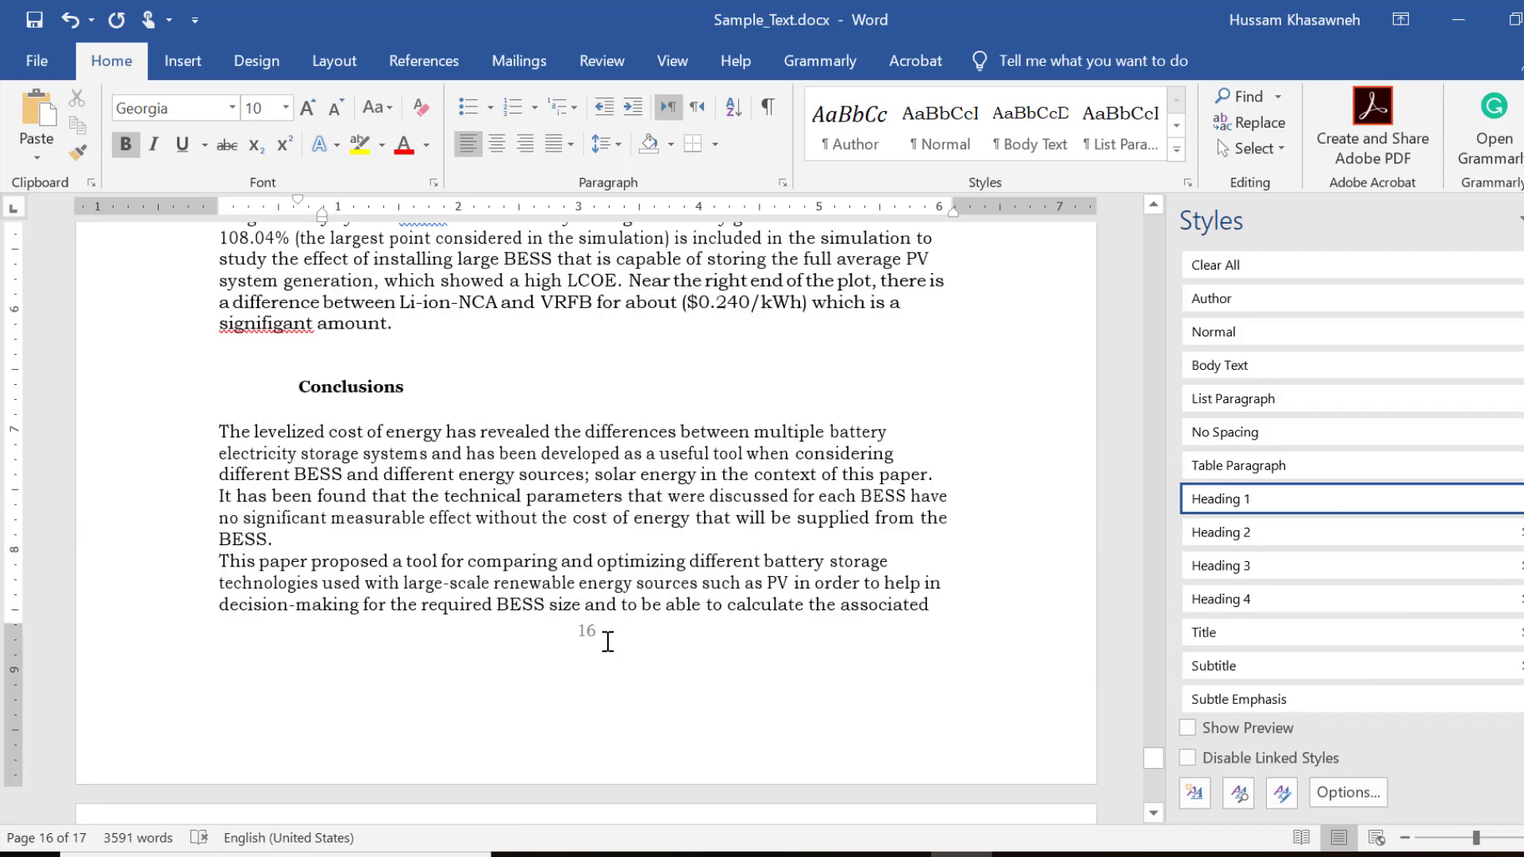
pyautogui.scroll(2, 608, 642)
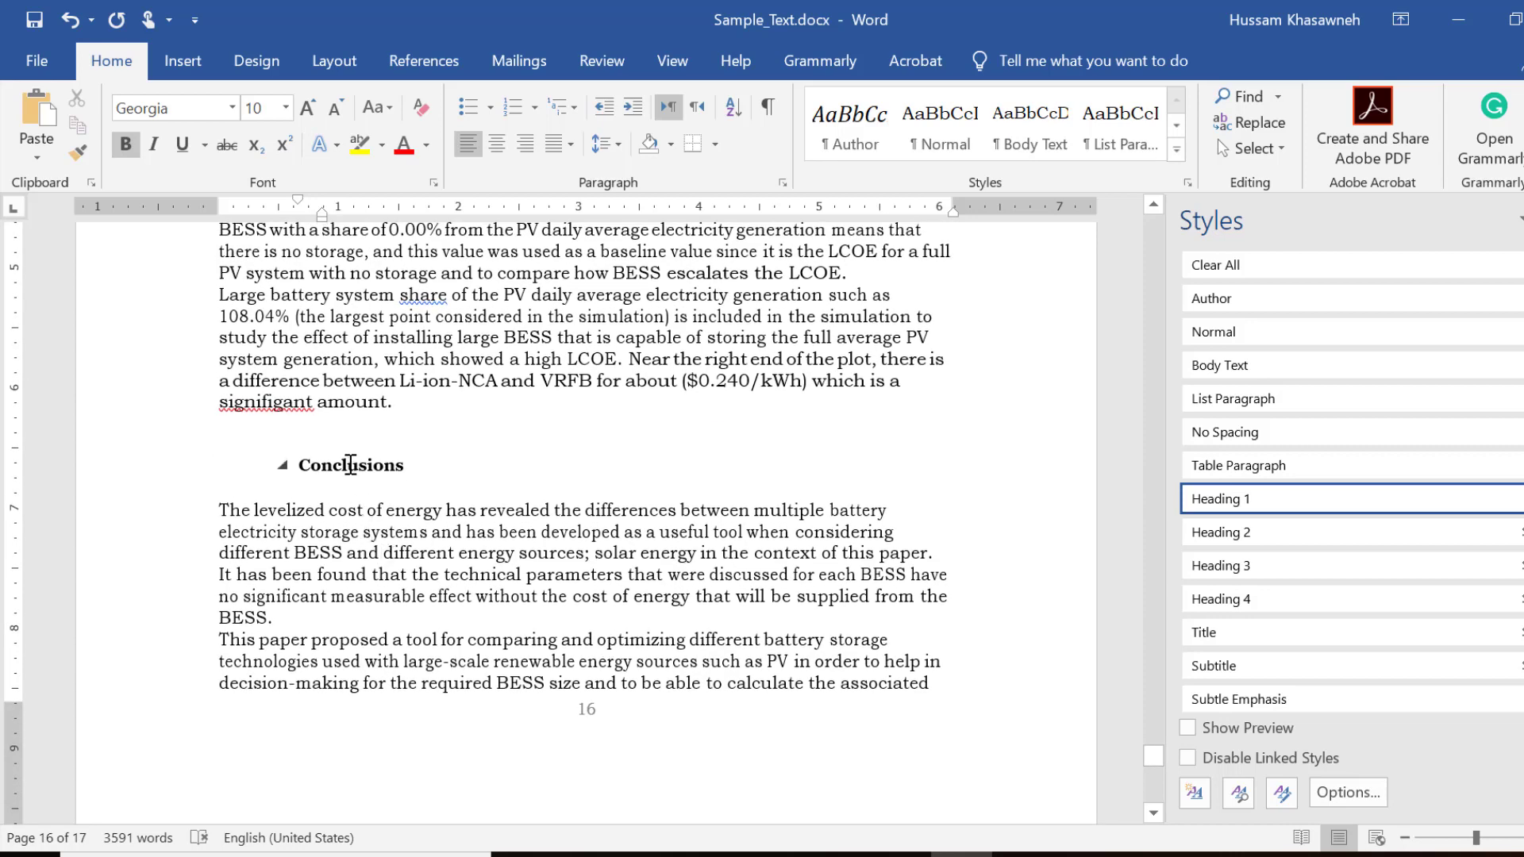
pyautogui.scroll(10, 370, 465)
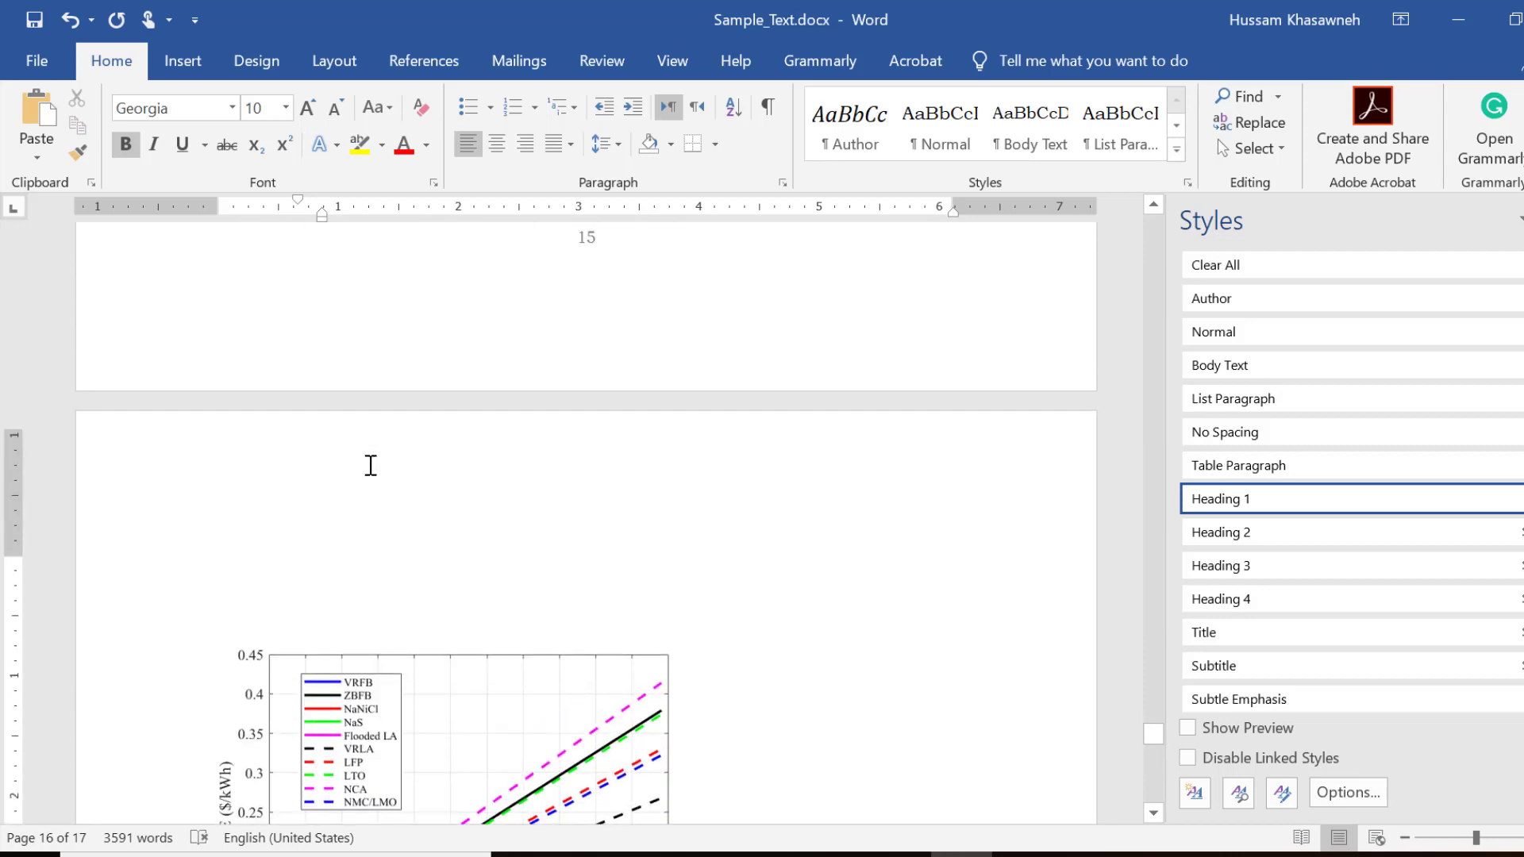
pyautogui.scroll(5, 371, 465)
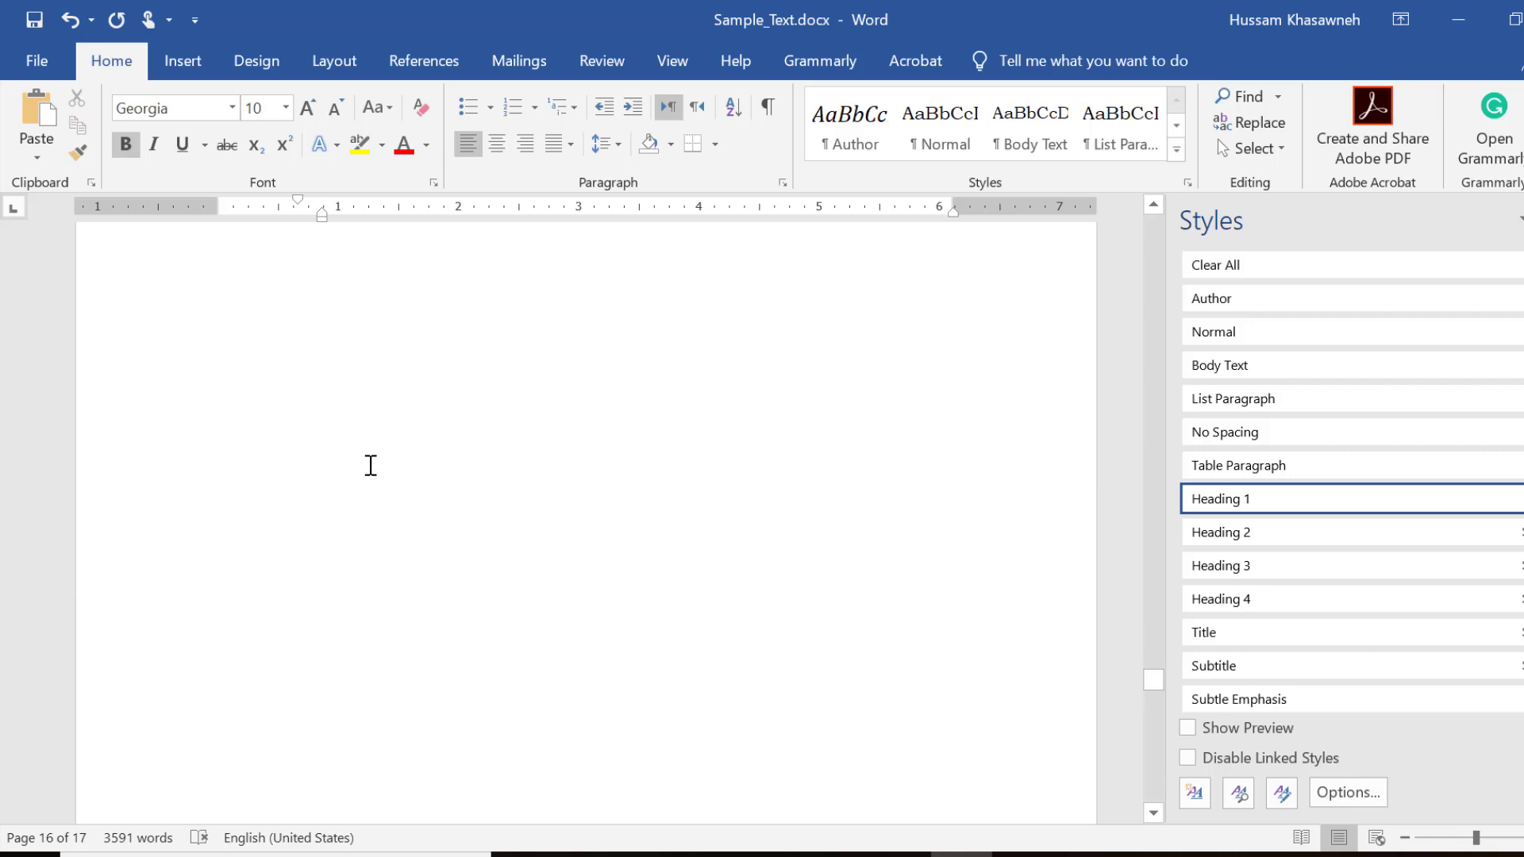
pyautogui.scroll(5, 370, 465)
pyautogui.scroll(3, 371, 465)
pyautogui.scroll(1, 371, 465)
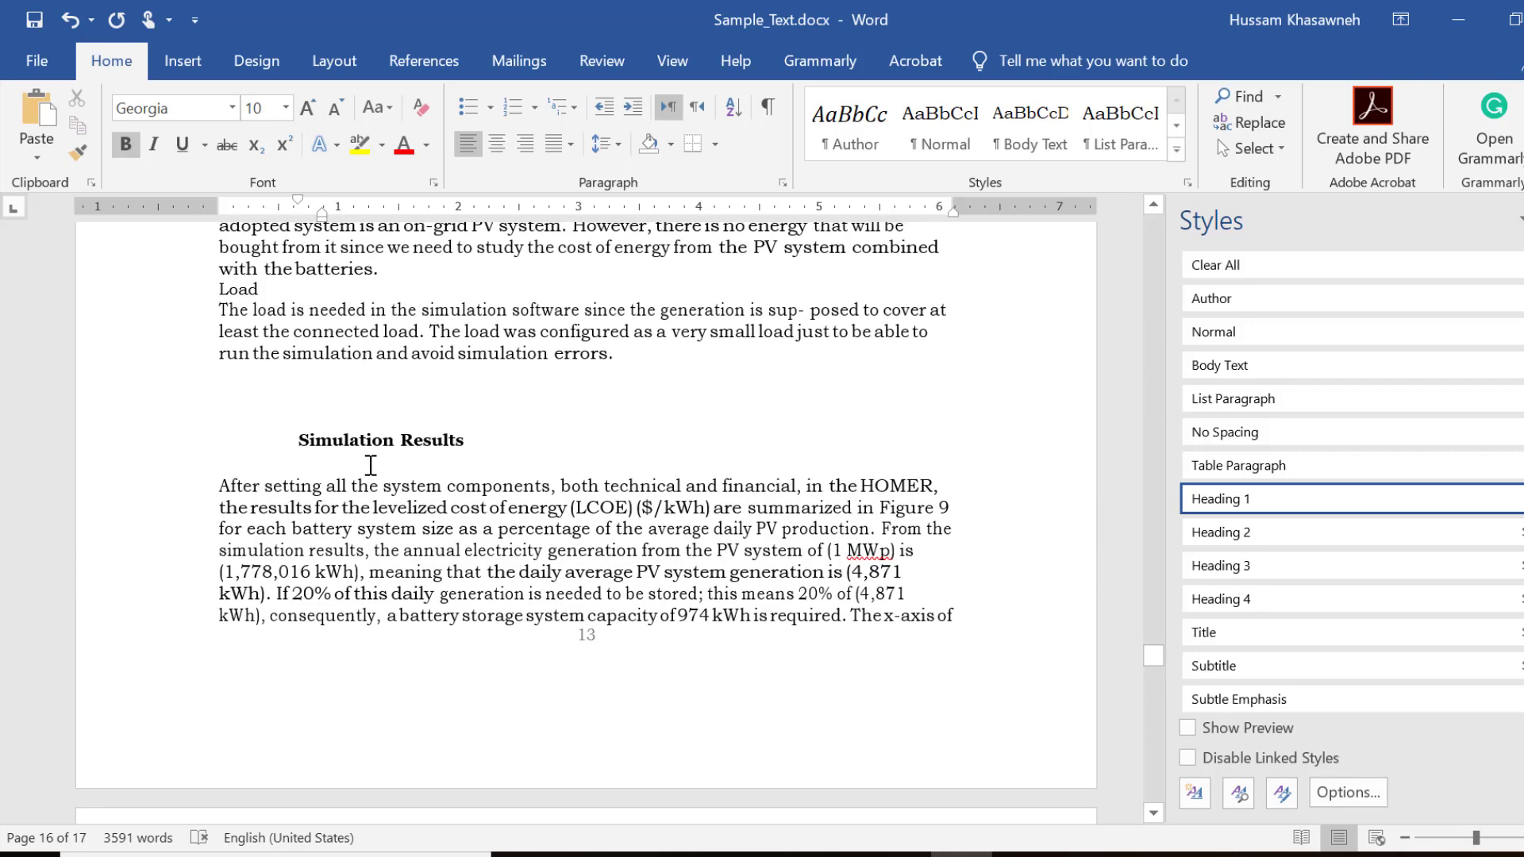
pyautogui.scroll(3, 371, 466)
pyautogui.scroll(5, 371, 465)
pyautogui.scroll(2, 371, 465)
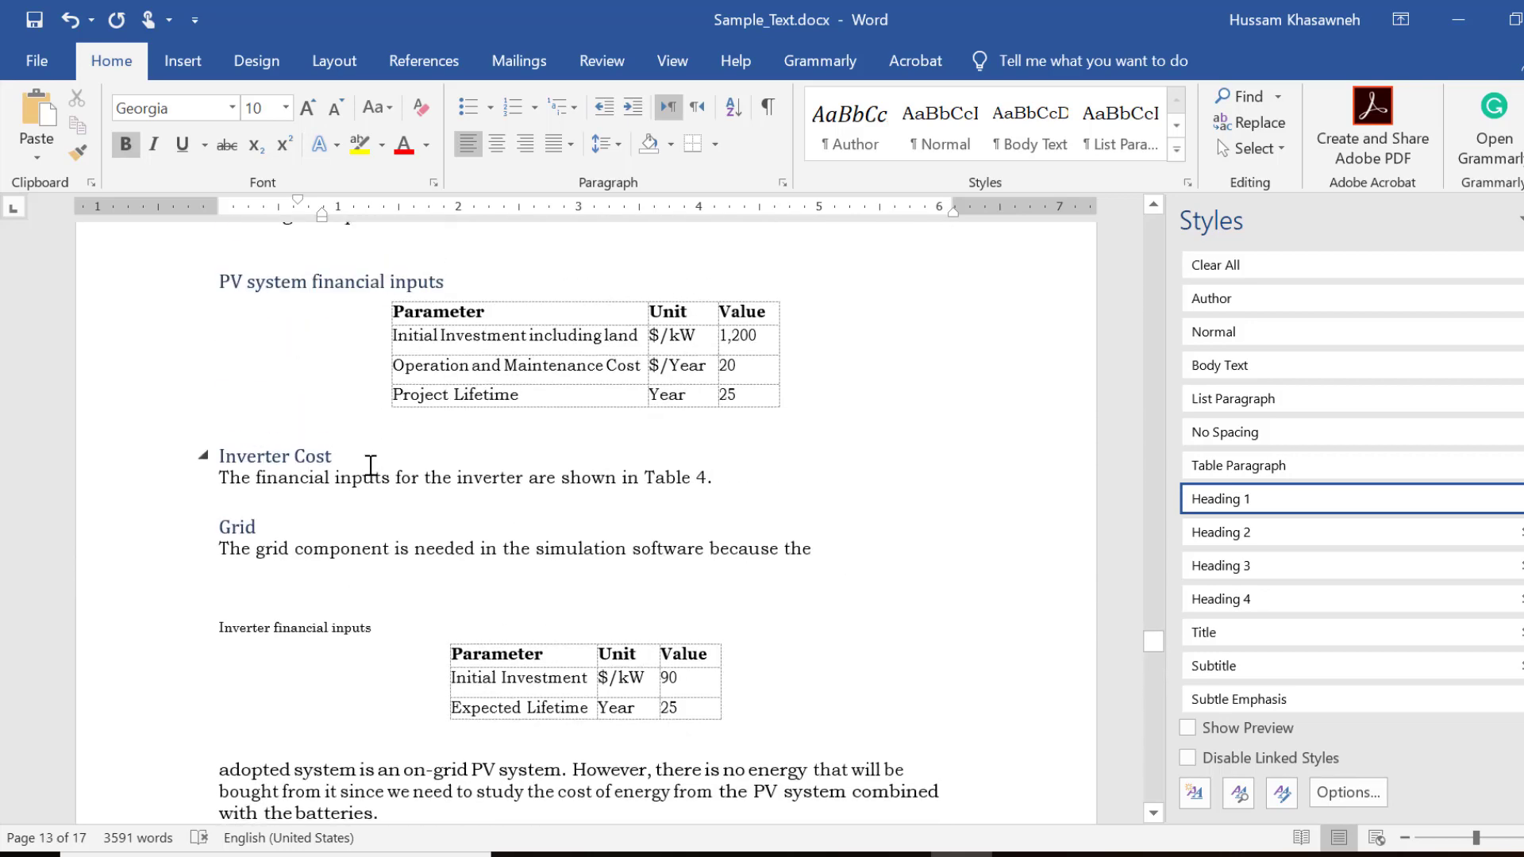
pyautogui.scroll(5, 371, 465)
pyautogui.scroll(5, 370, 465)
pyautogui.scroll(5, 370, 466)
pyautogui.scroll(5, 371, 465)
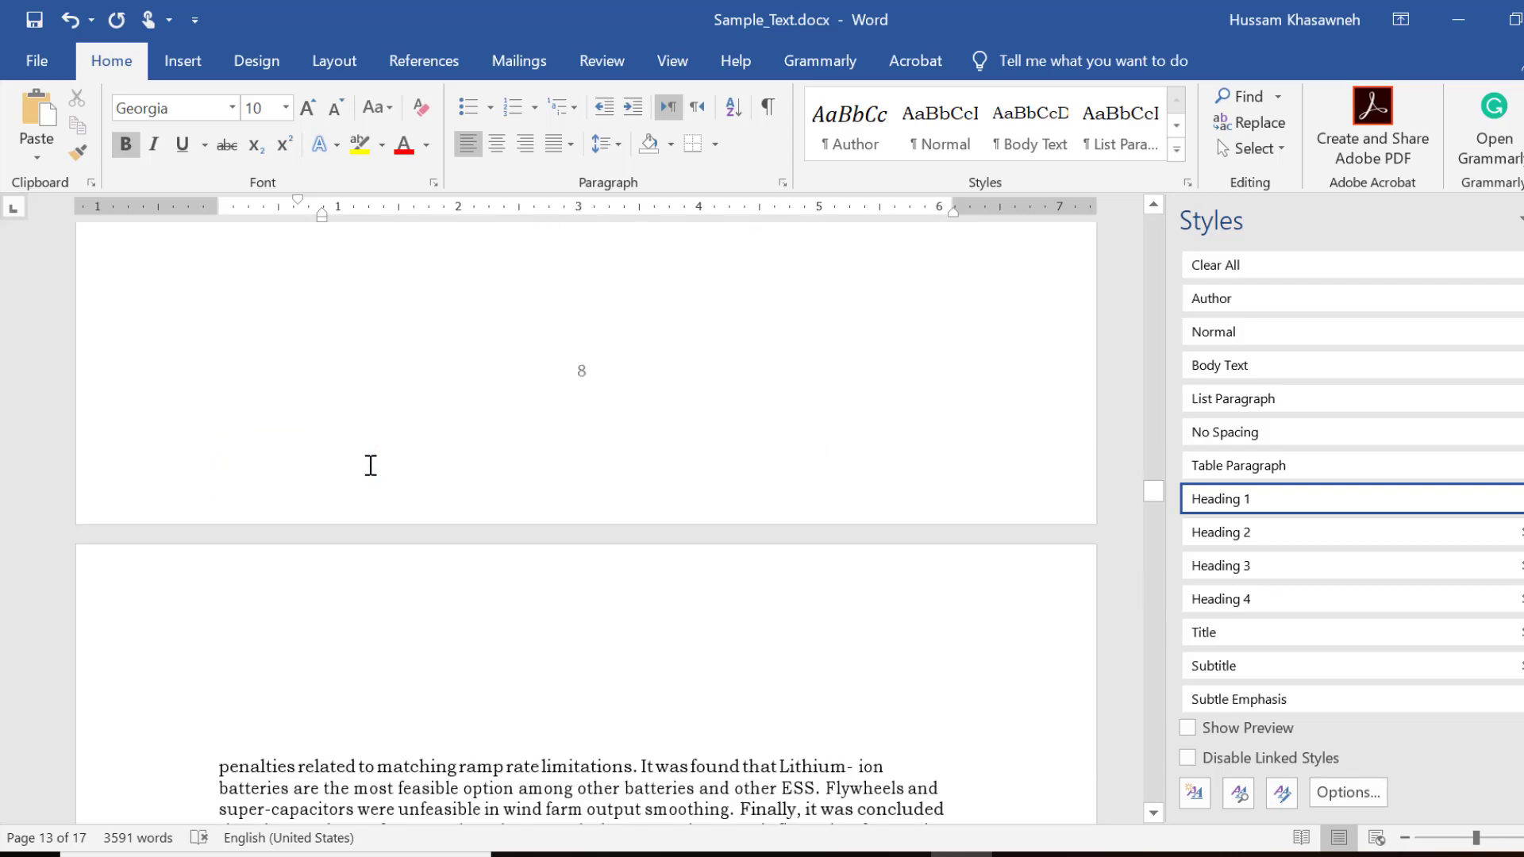
pyautogui.scroll(5, 371, 465)
pyautogui.scroll(5, 371, 466)
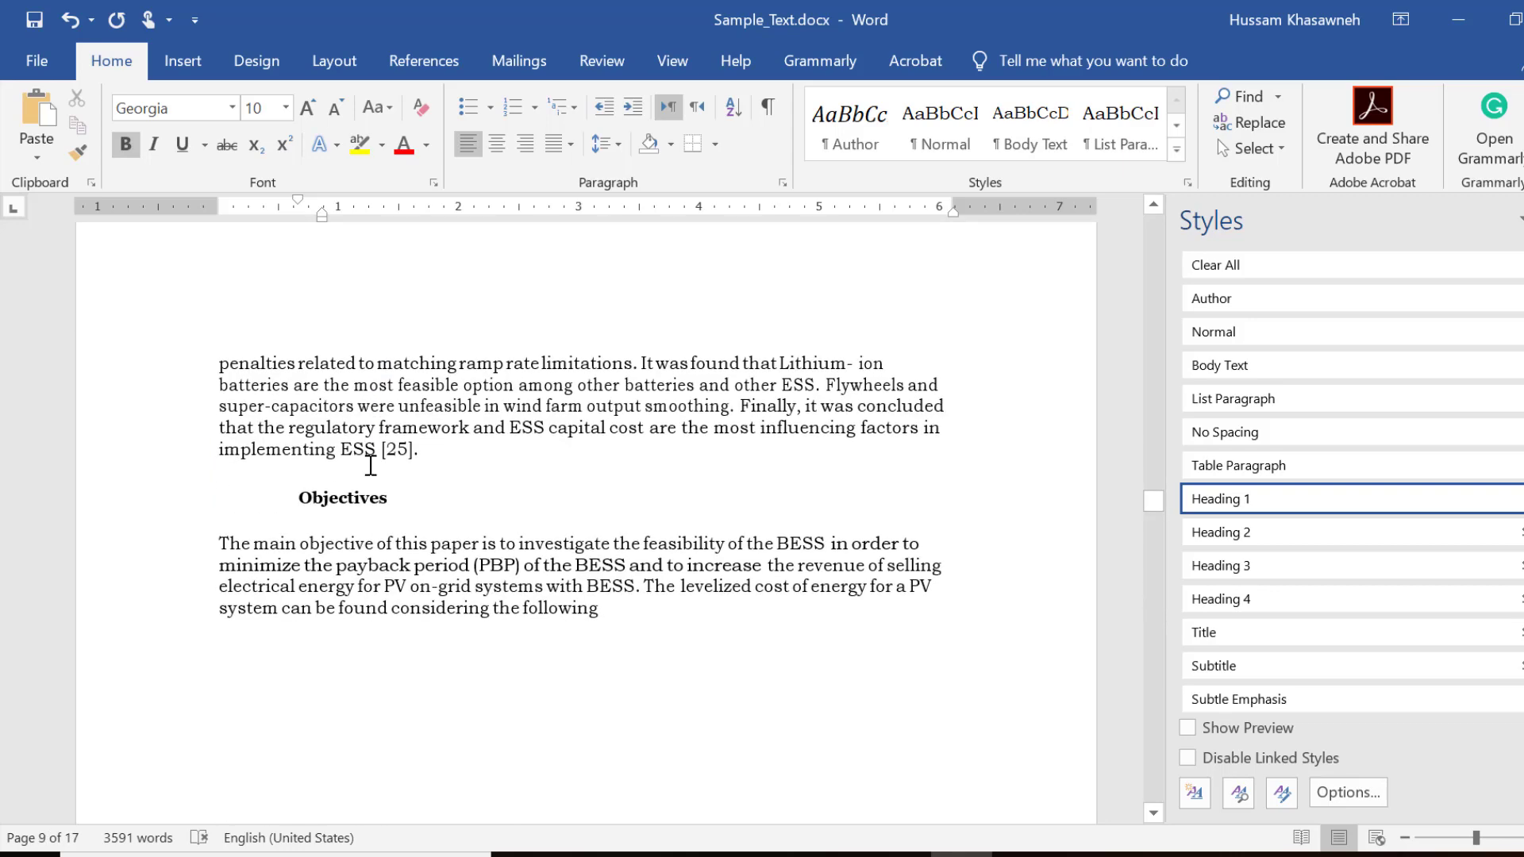
# From the Objectives heading, set the Heading 1 style font to Cambria (Headings) 14 pt.
pyautogui.click(381, 502)
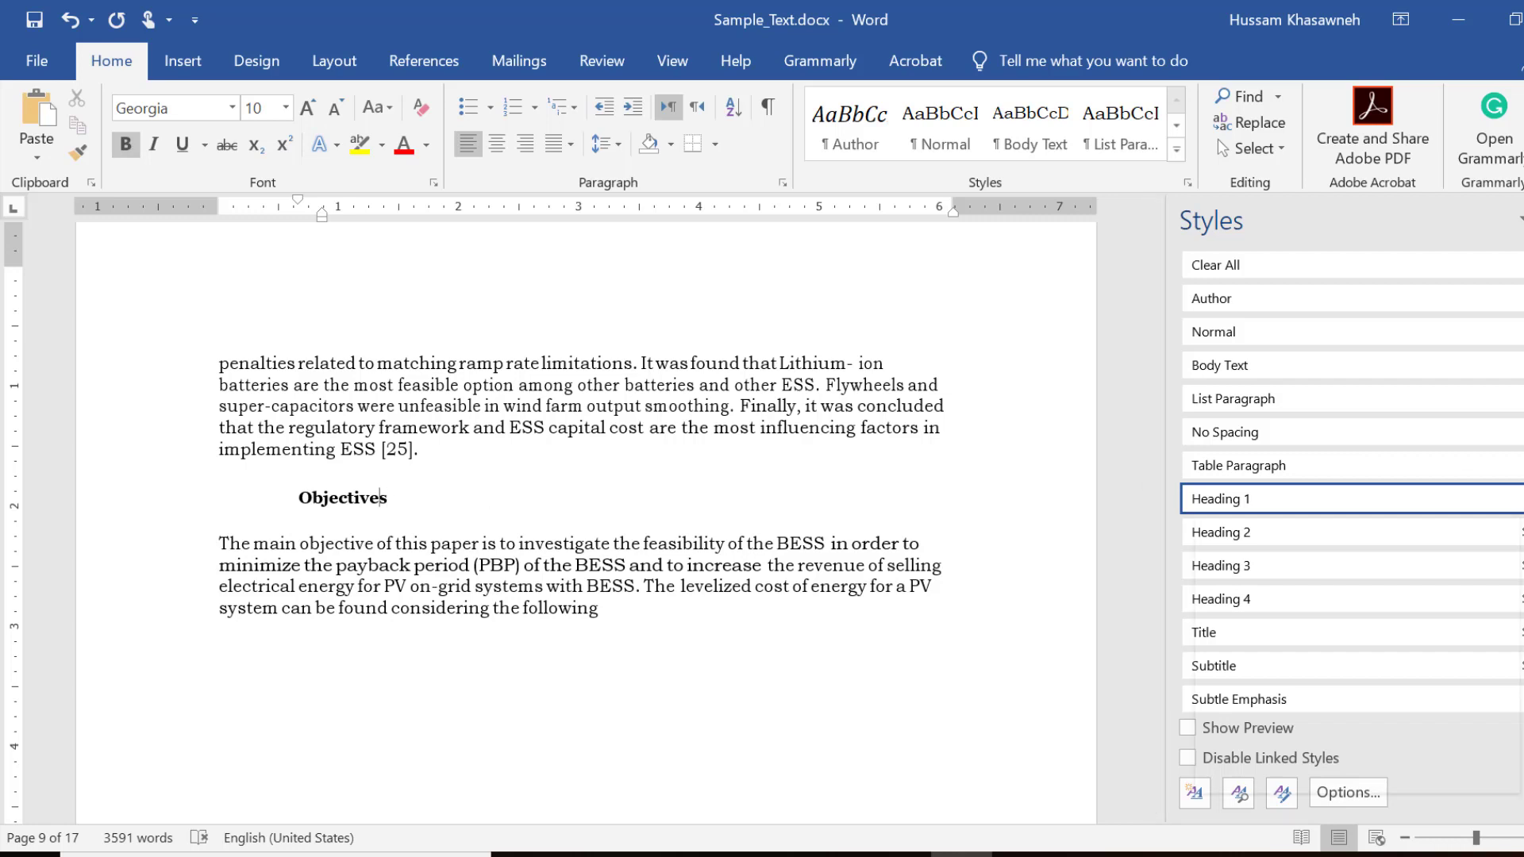
pyautogui.rightClick(1252, 502)
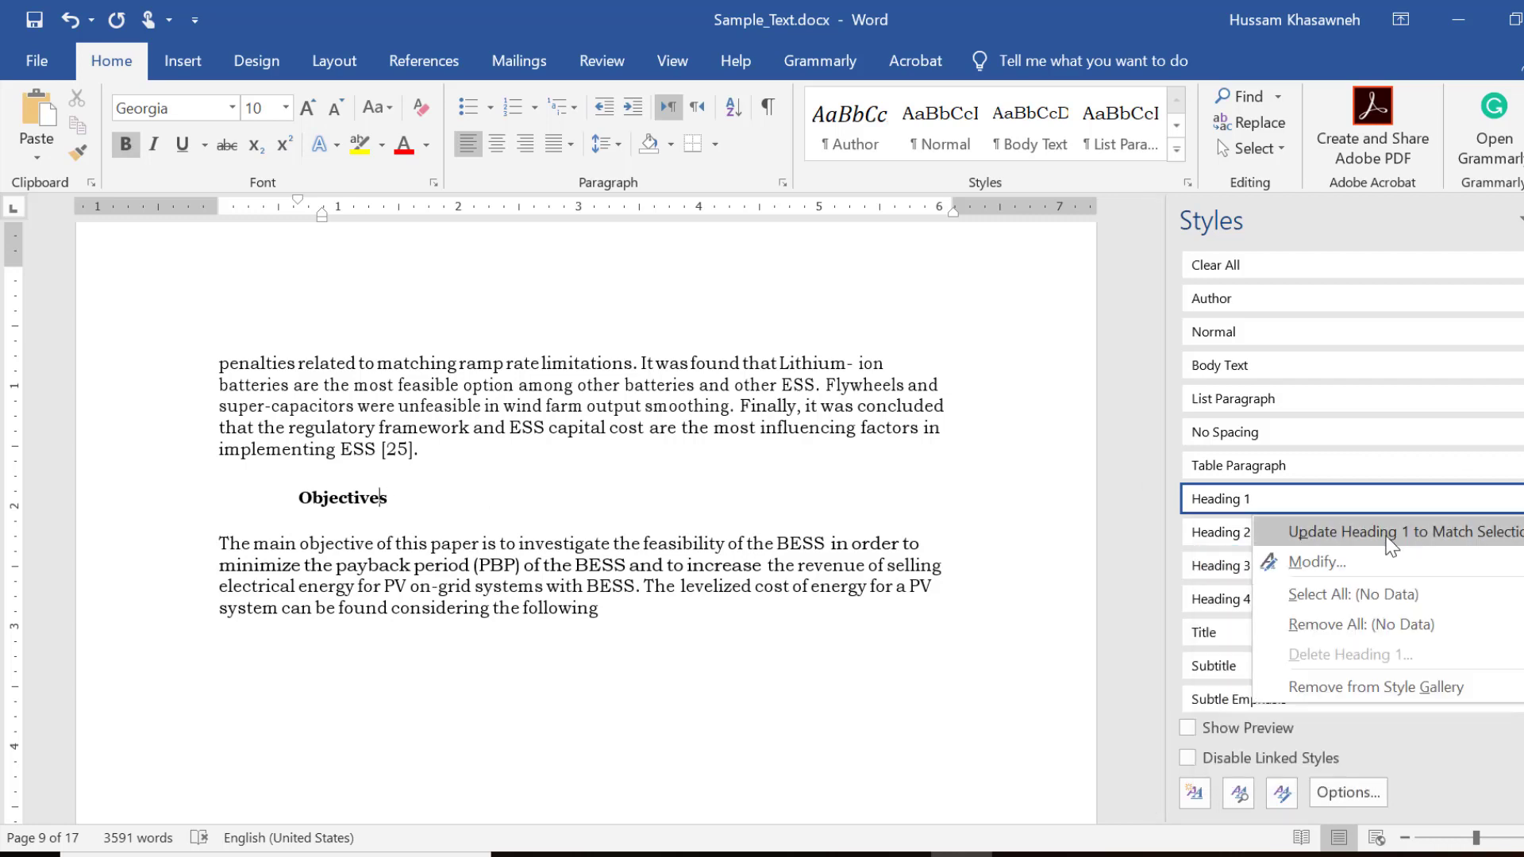
pyautogui.click(1317, 562)
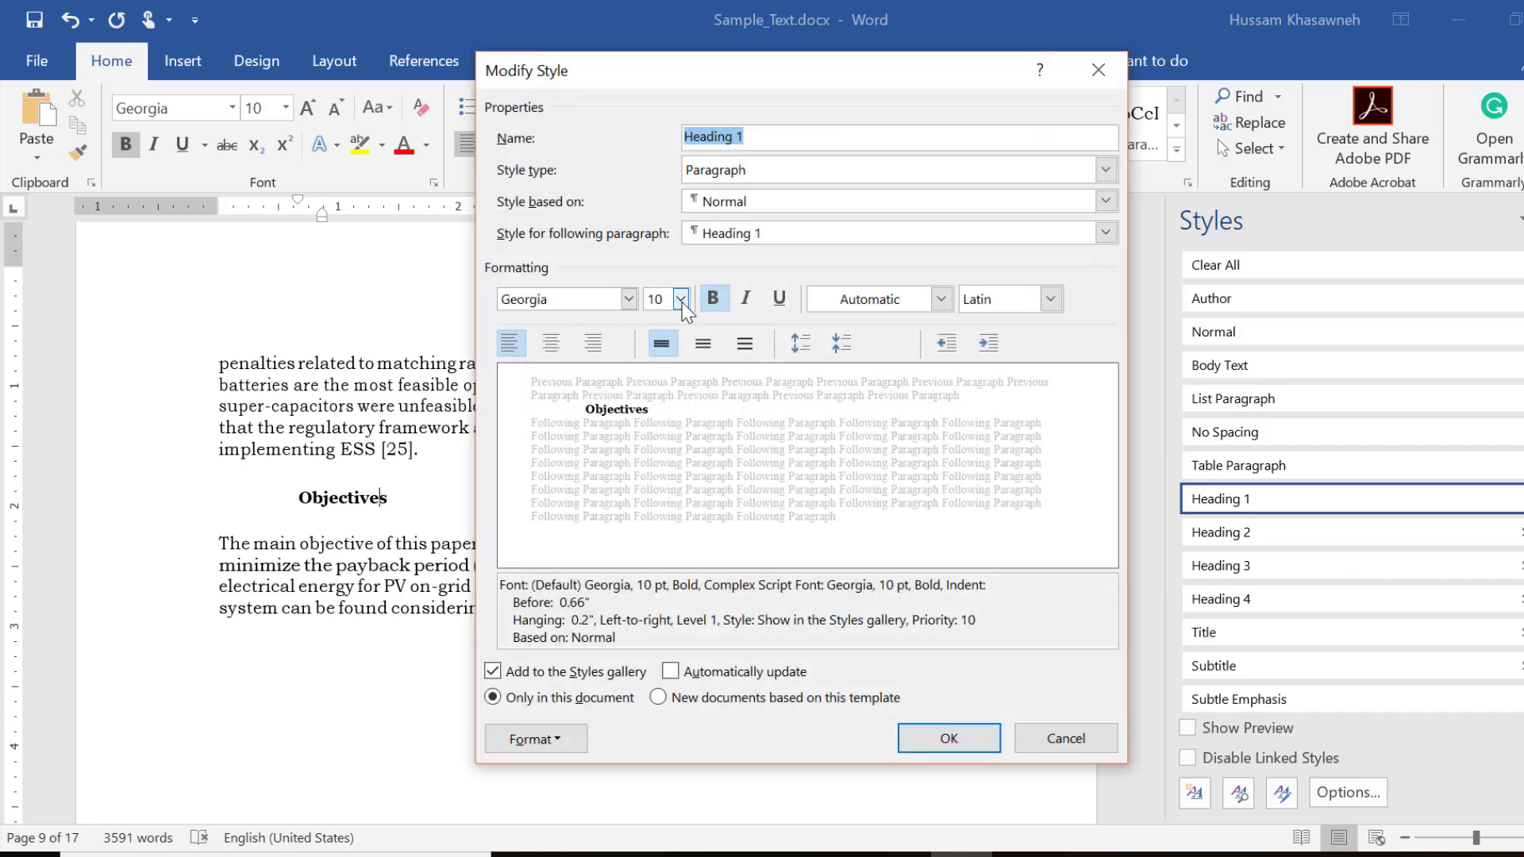
pyautogui.click(635, 301)
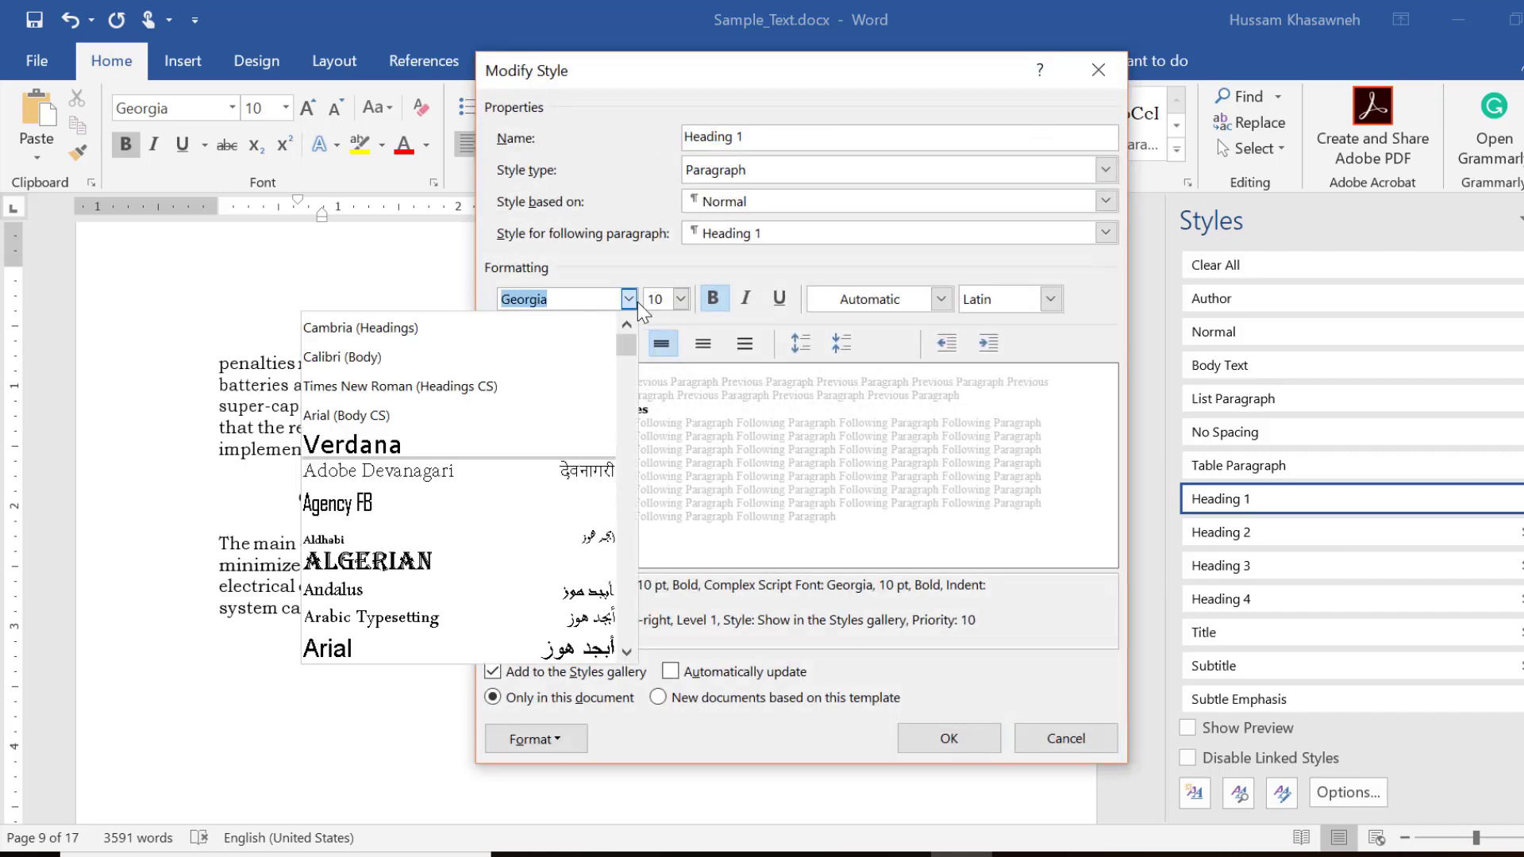
pyautogui.click(417, 333)
pyautogui.click(681, 296)
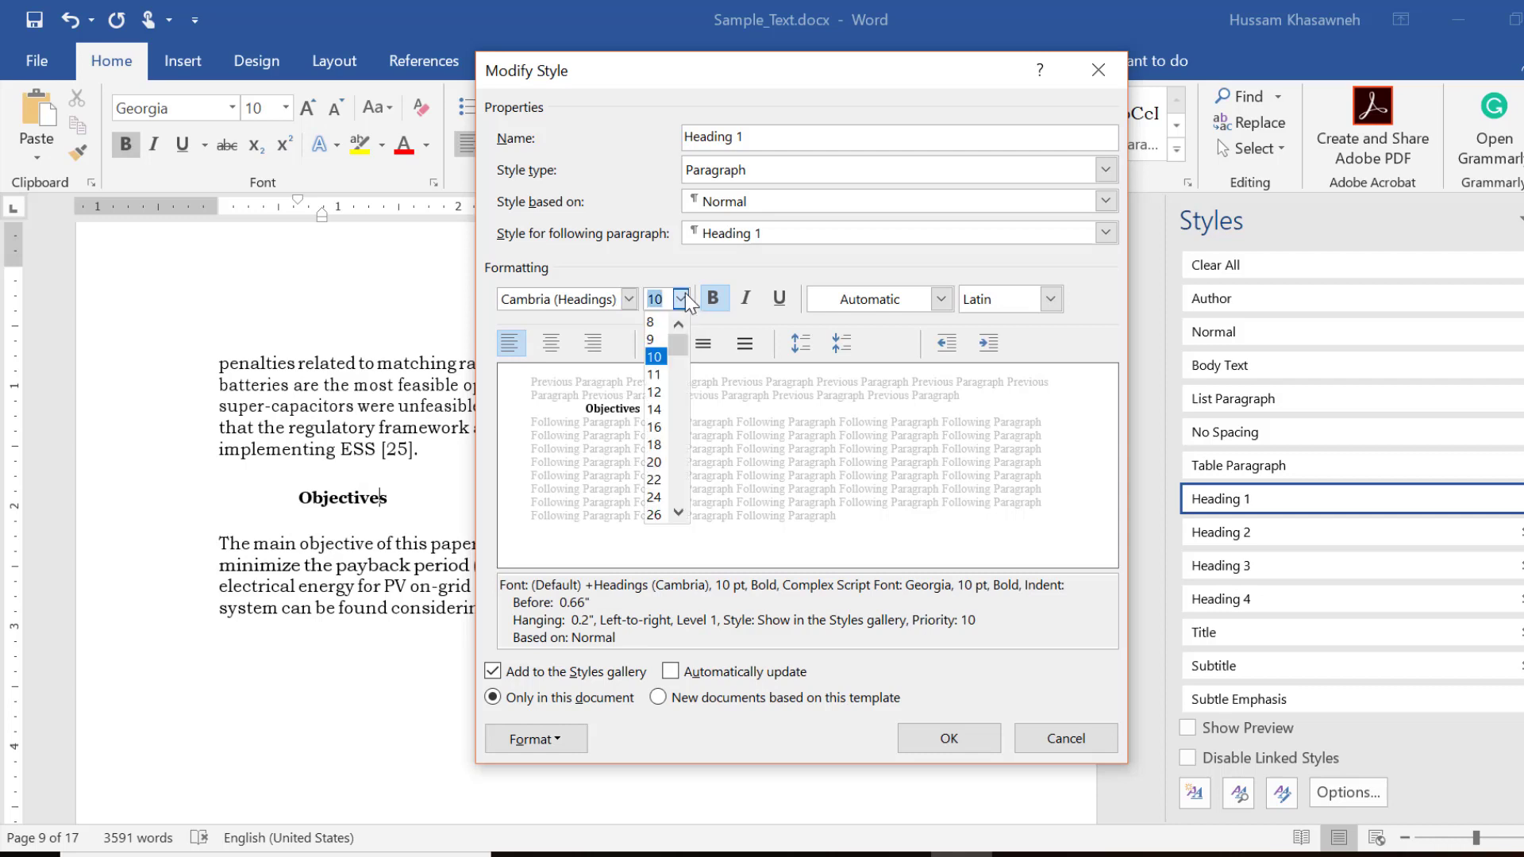
pyautogui.click(656, 410)
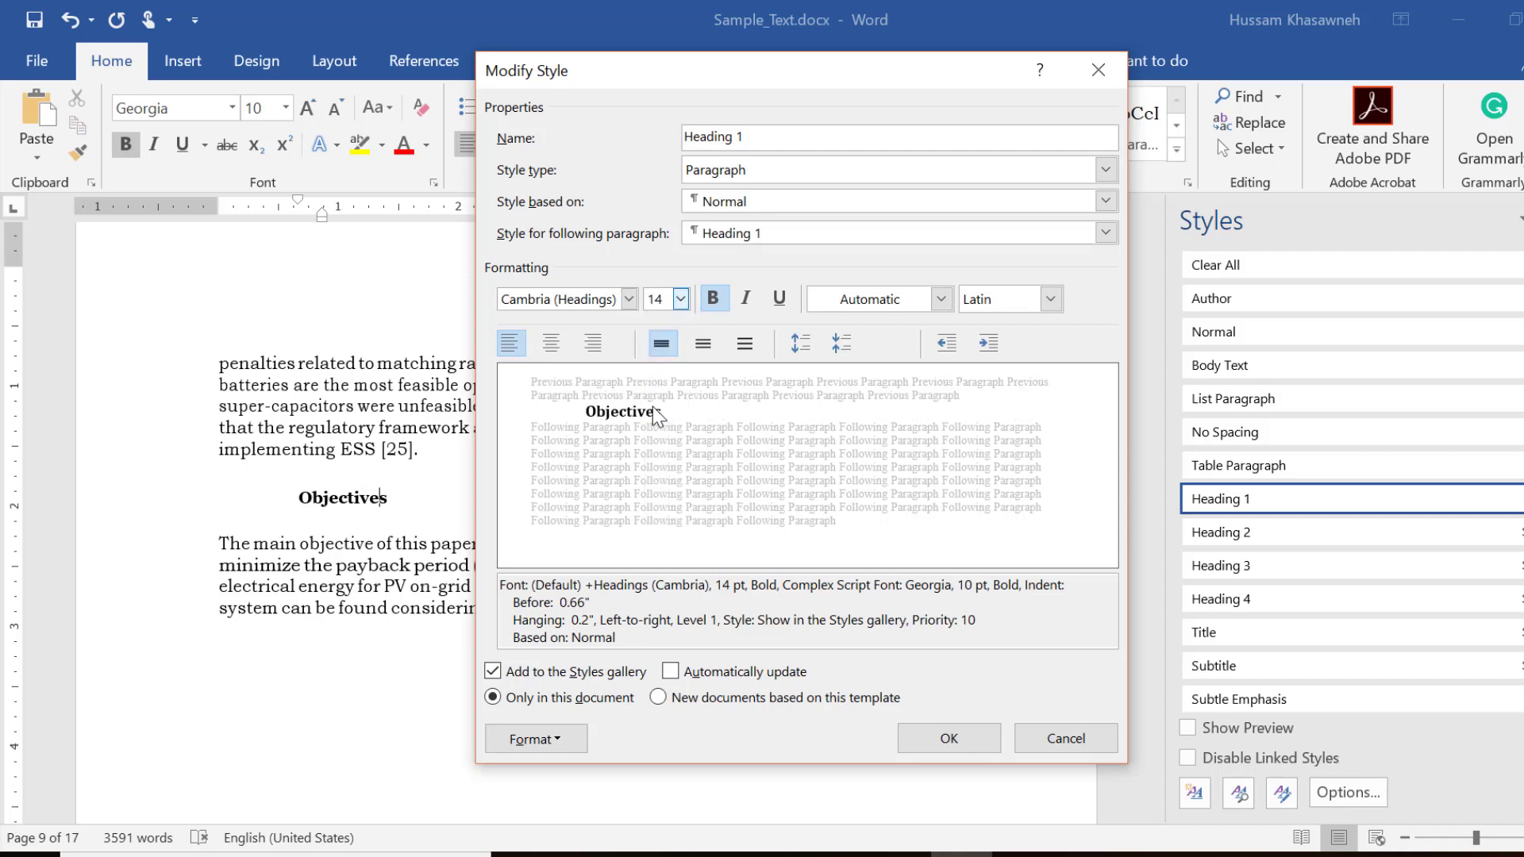
# Give Heading 1 a 0.3" left indent and apply the modified style.
pyautogui.click(579, 741)
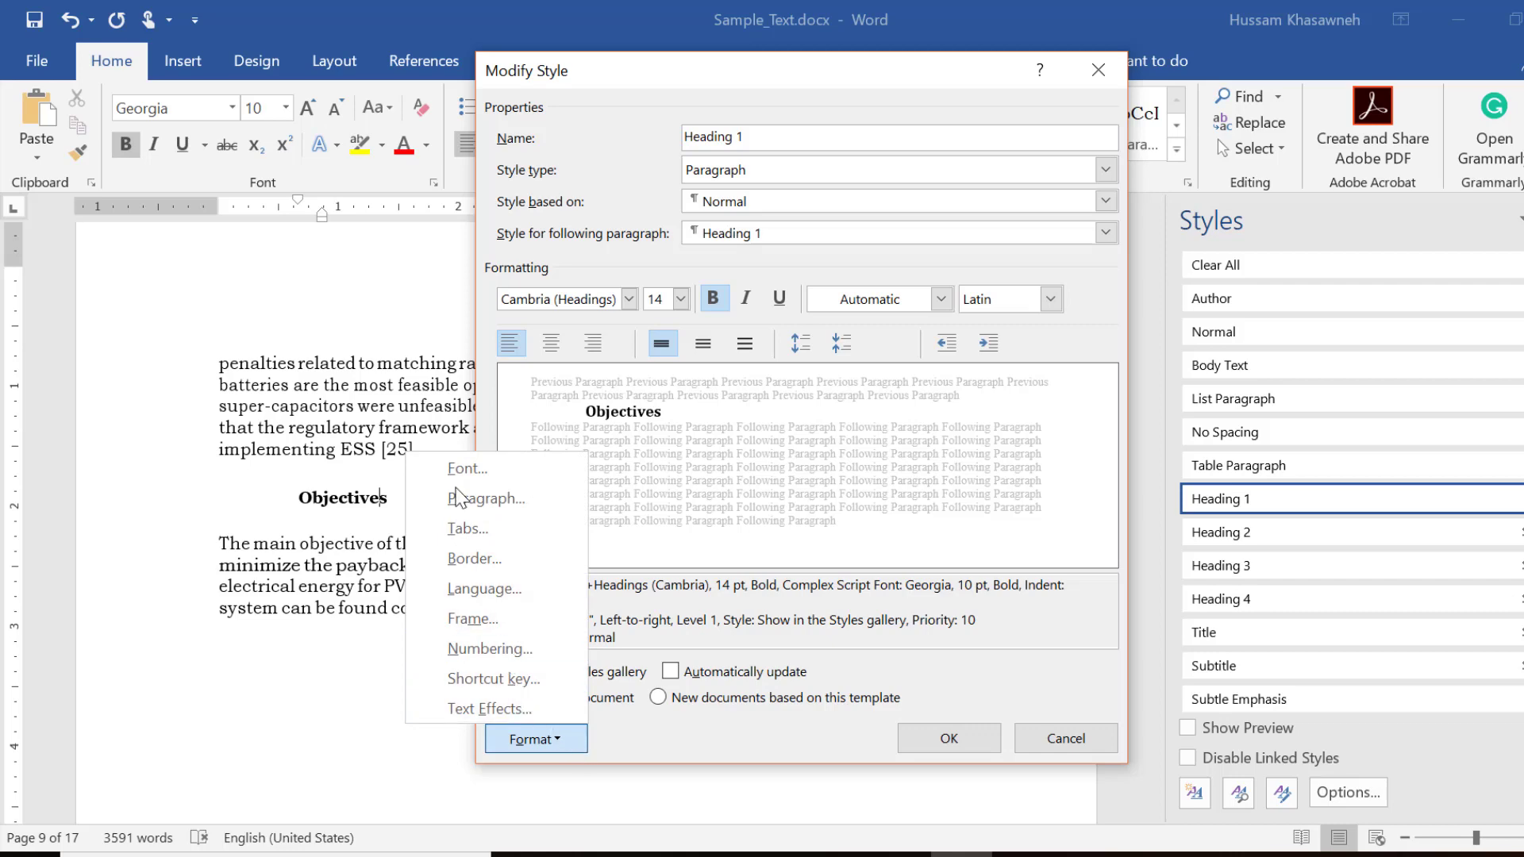
pyautogui.click(477, 500)
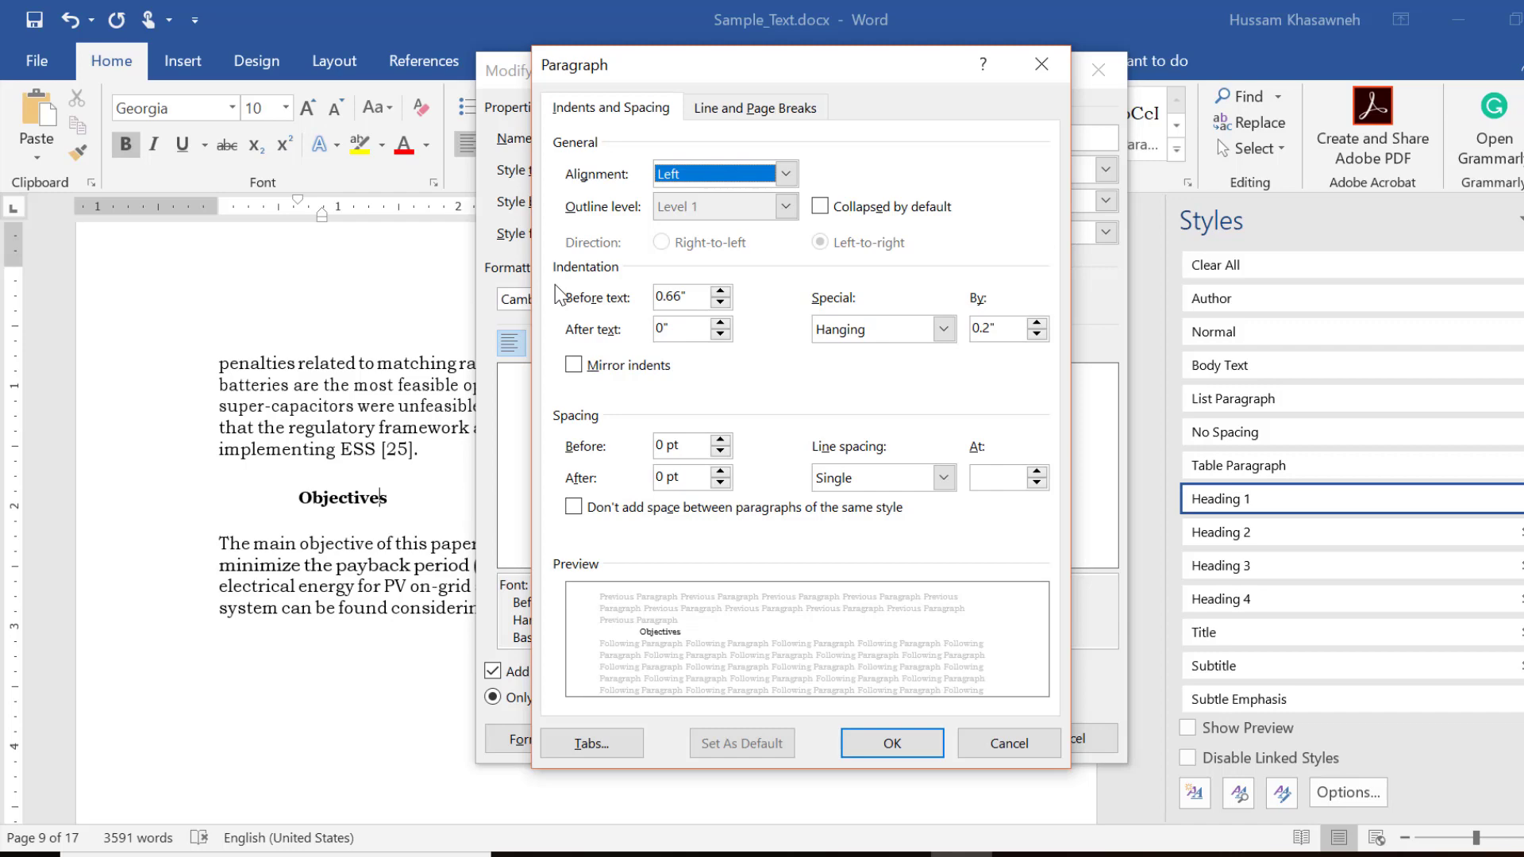
pyautogui.click(720, 302)
pyautogui.click(720, 301)
pyautogui.click(720, 301)
pyautogui.click(720, 301)
pyautogui.click(897, 745)
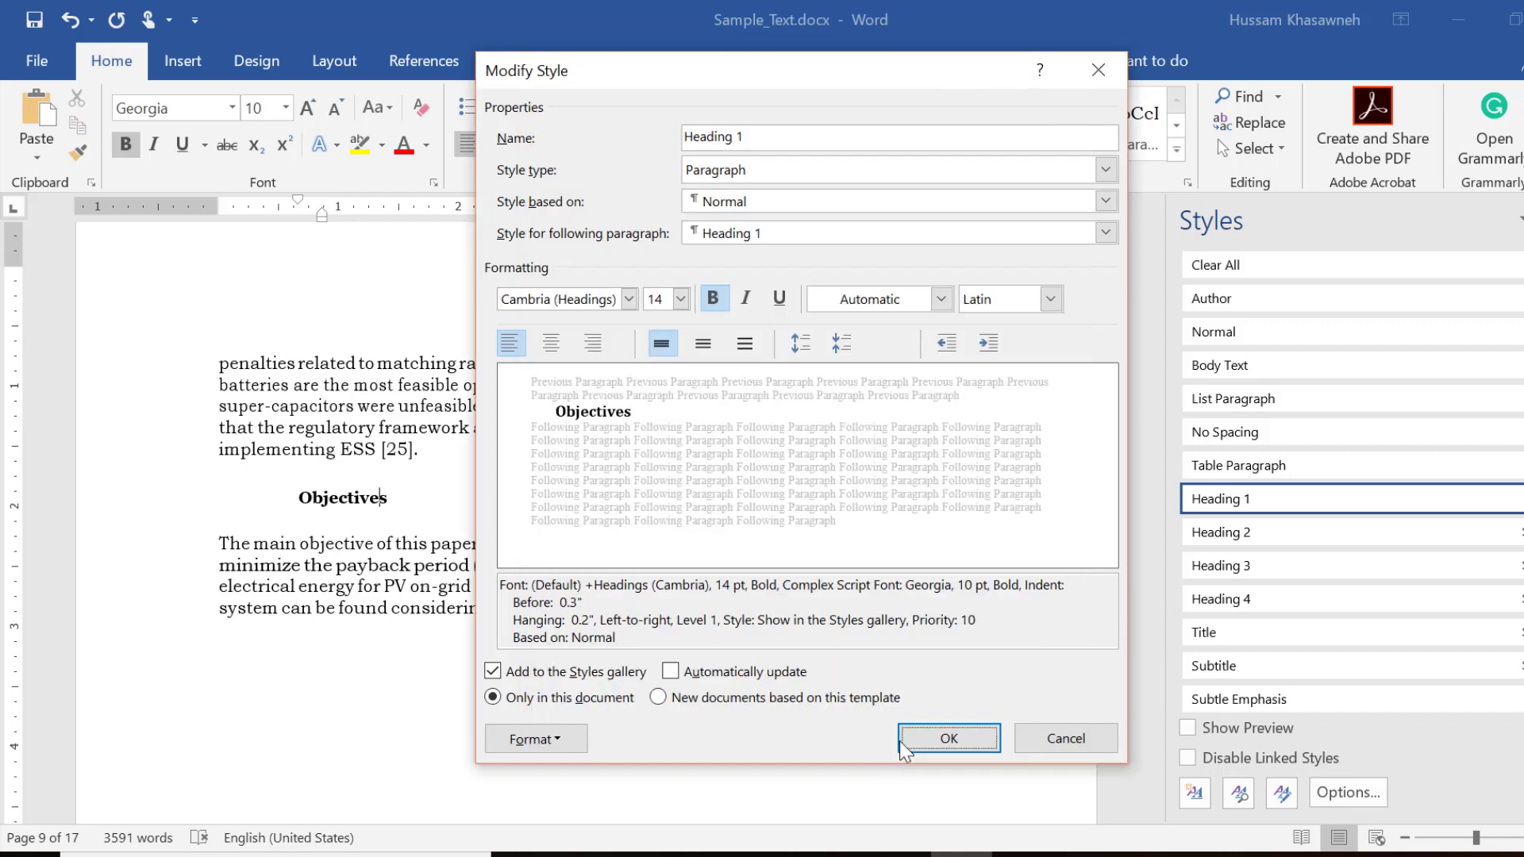
pyautogui.click(942, 735)
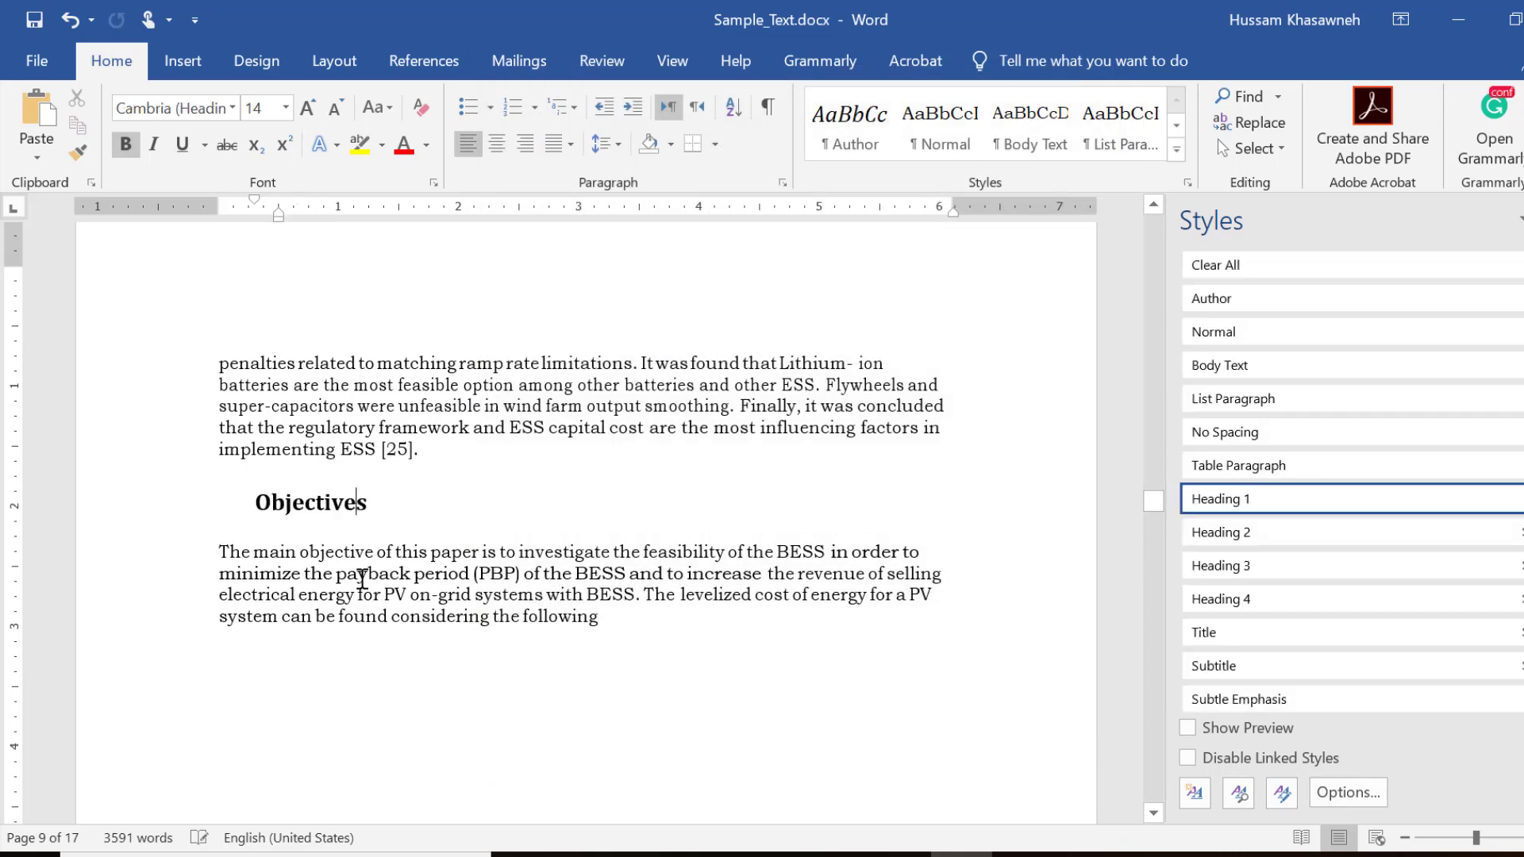
# Check the styles used by the Battery Energy Systems and Introduction headings.
pyautogui.moveTo(343, 498)
pyautogui.scroll(10, 365, 512)
pyautogui.scroll(10, 365, 513)
pyautogui.scroll(3, 365, 512)
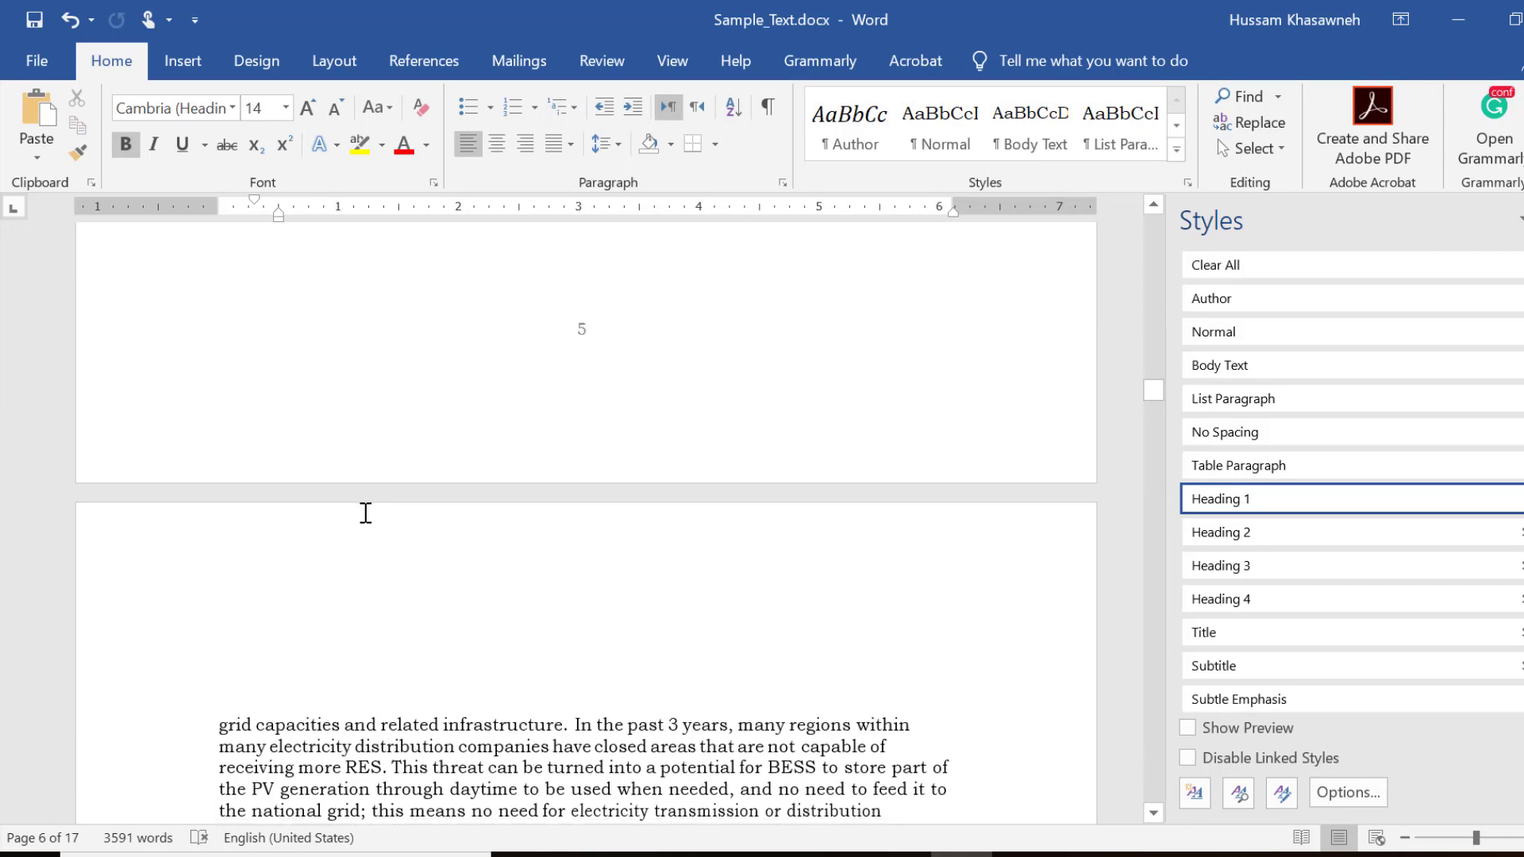
pyautogui.scroll(-3, 364, 515)
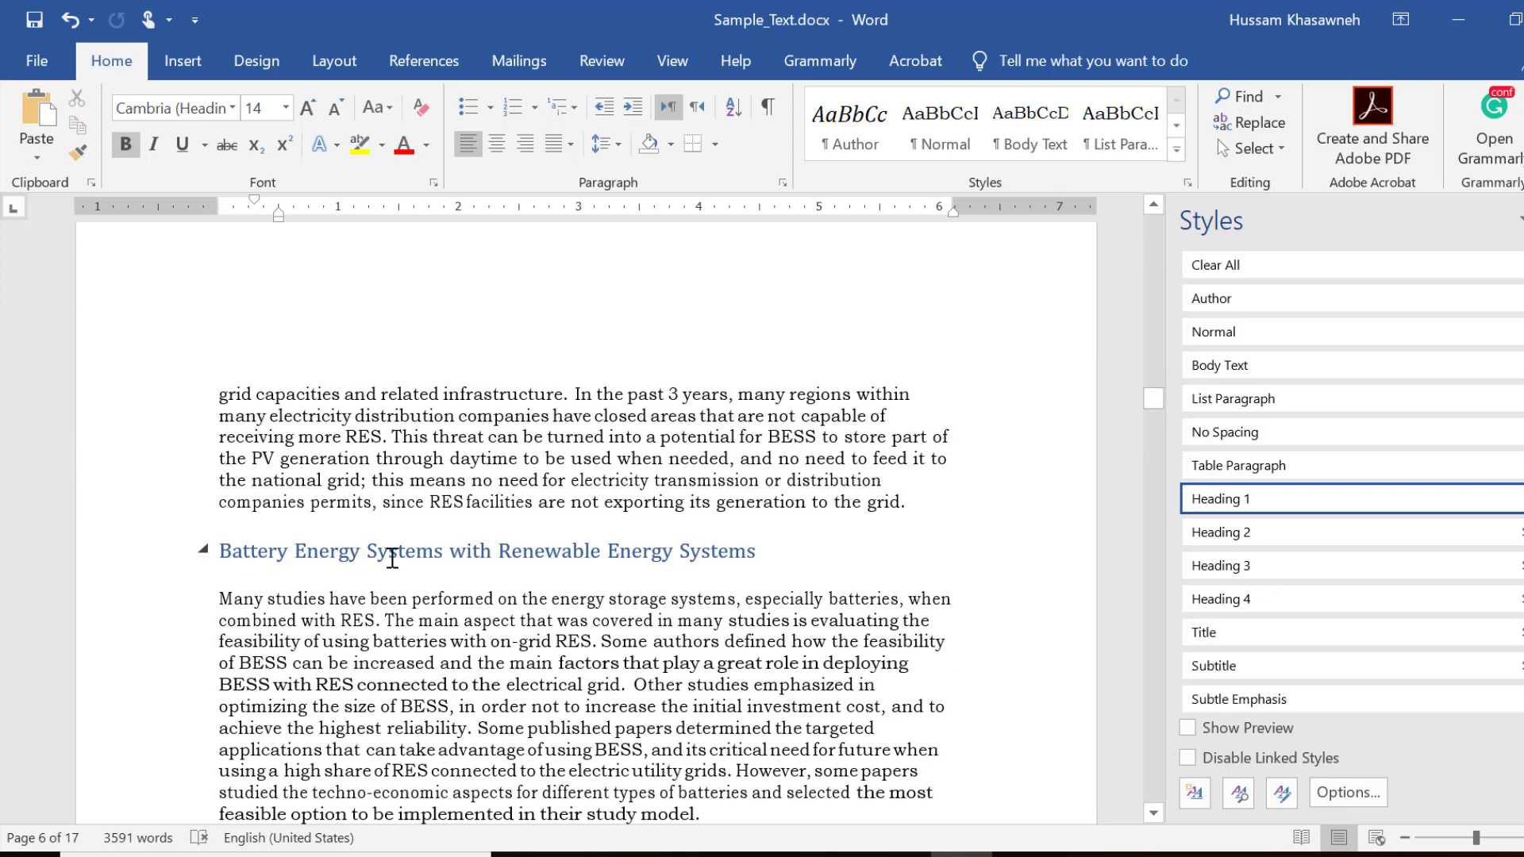
pyautogui.click(392, 559)
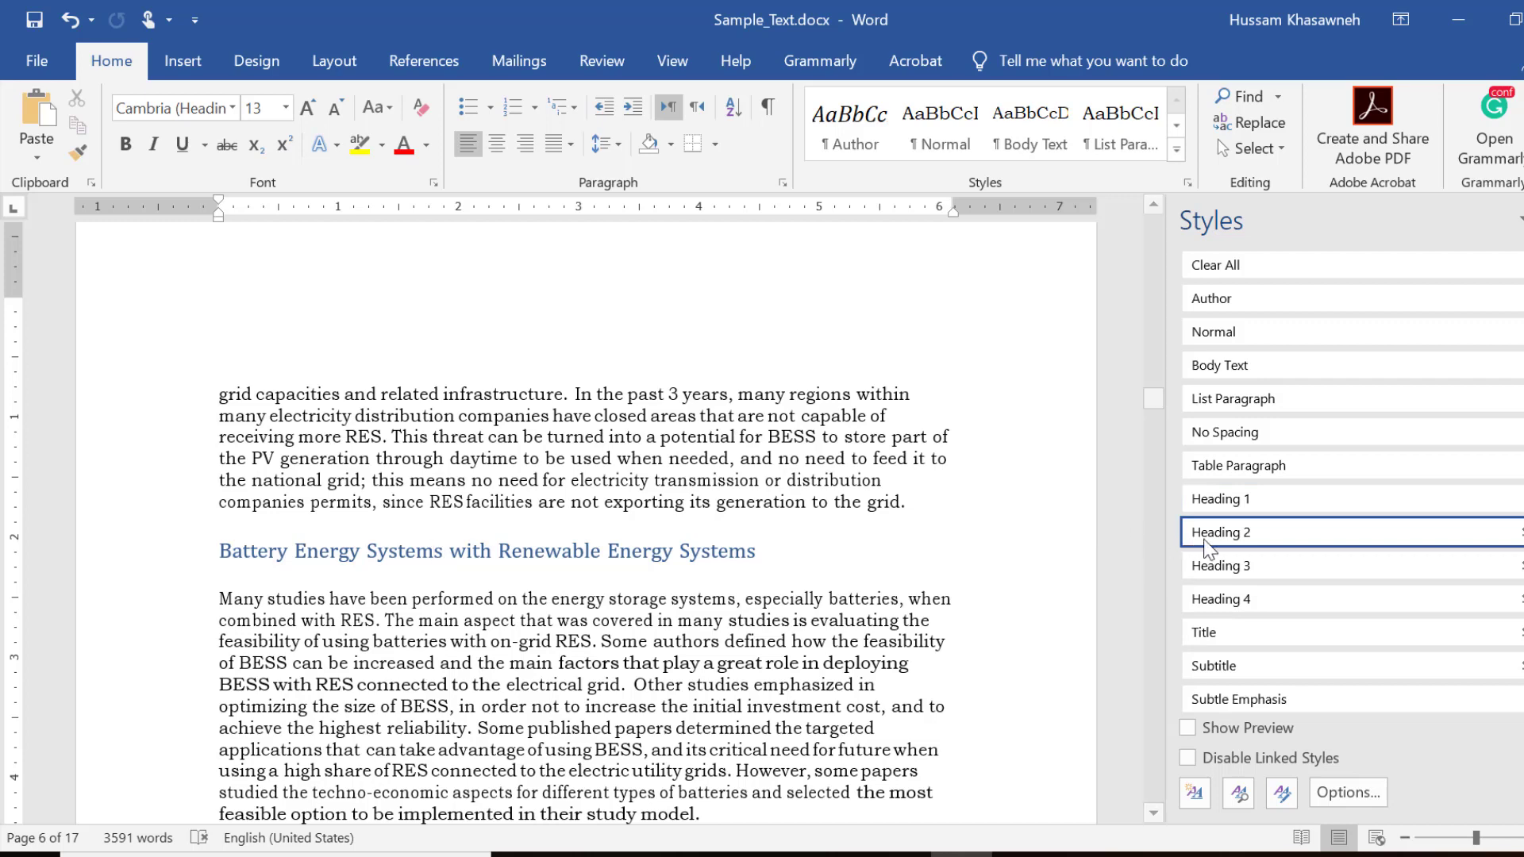
pyautogui.scroll(10, 590, 562)
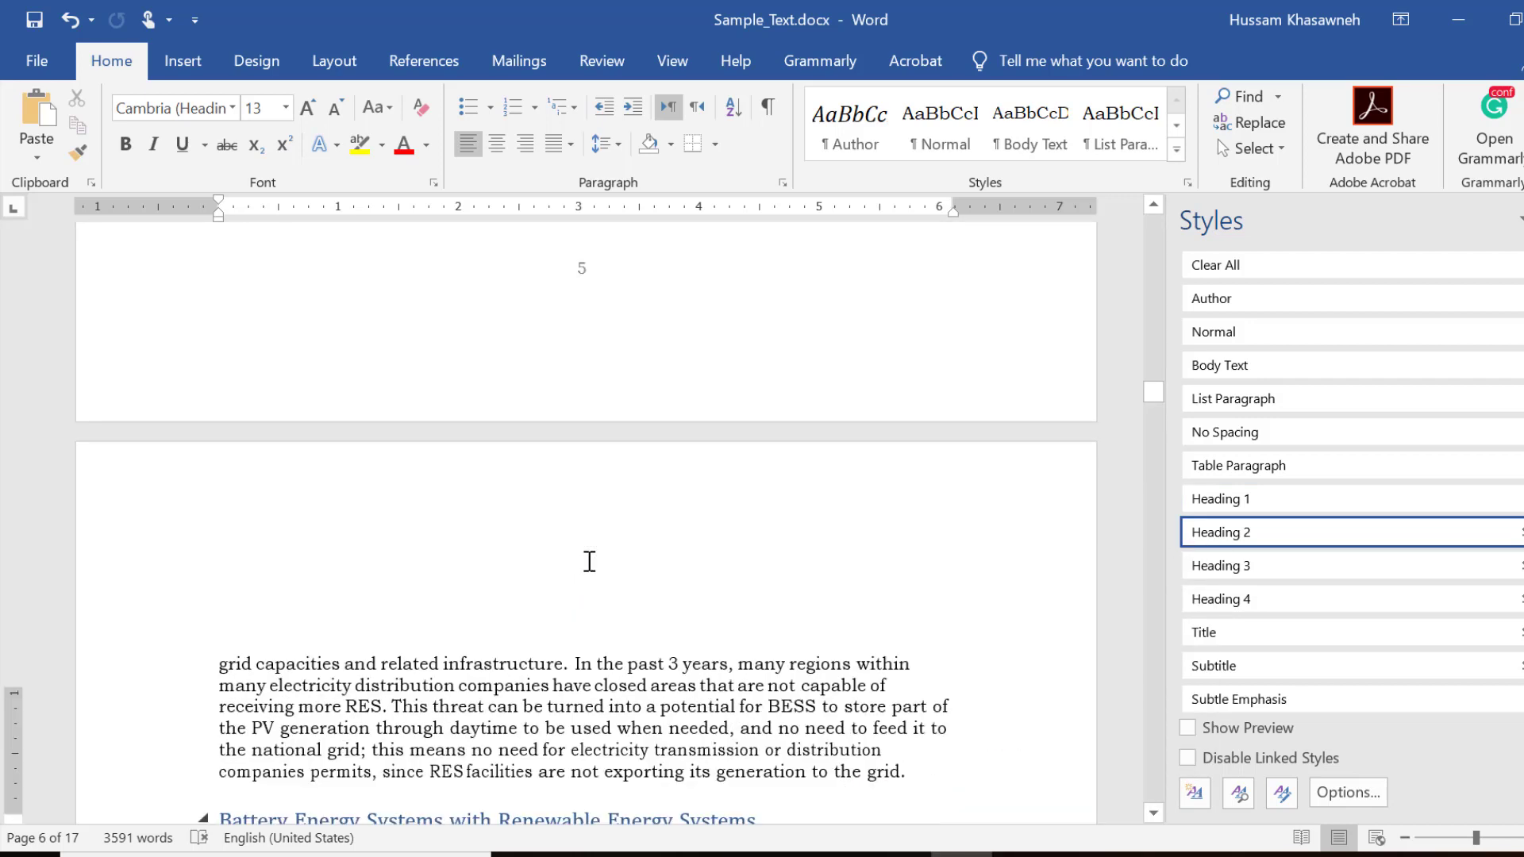
pyautogui.scroll(20, 590, 562)
pyautogui.scroll(1, 590, 562)
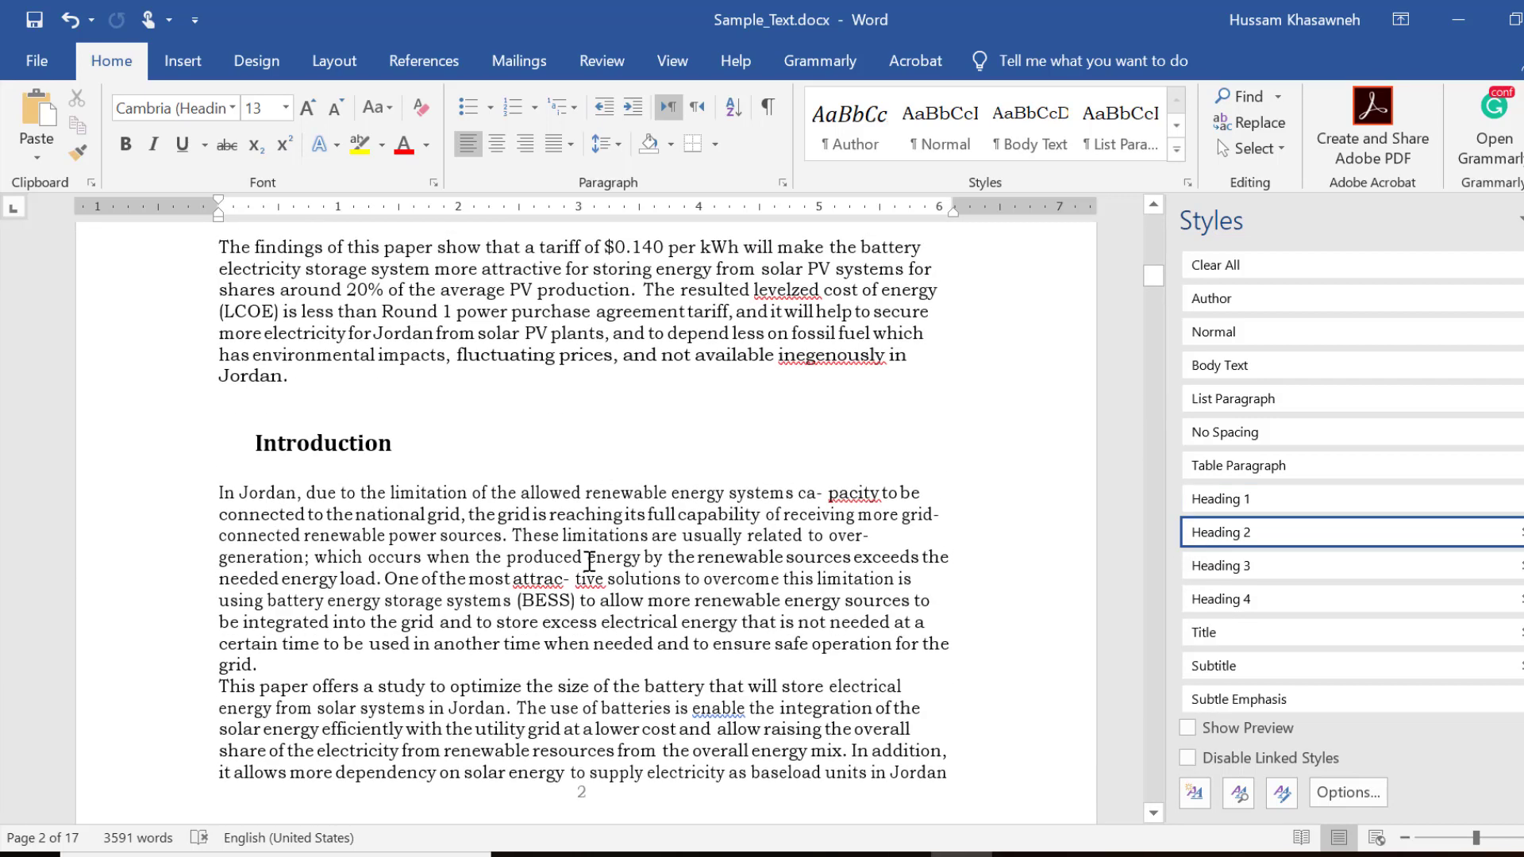
pyautogui.click(352, 443)
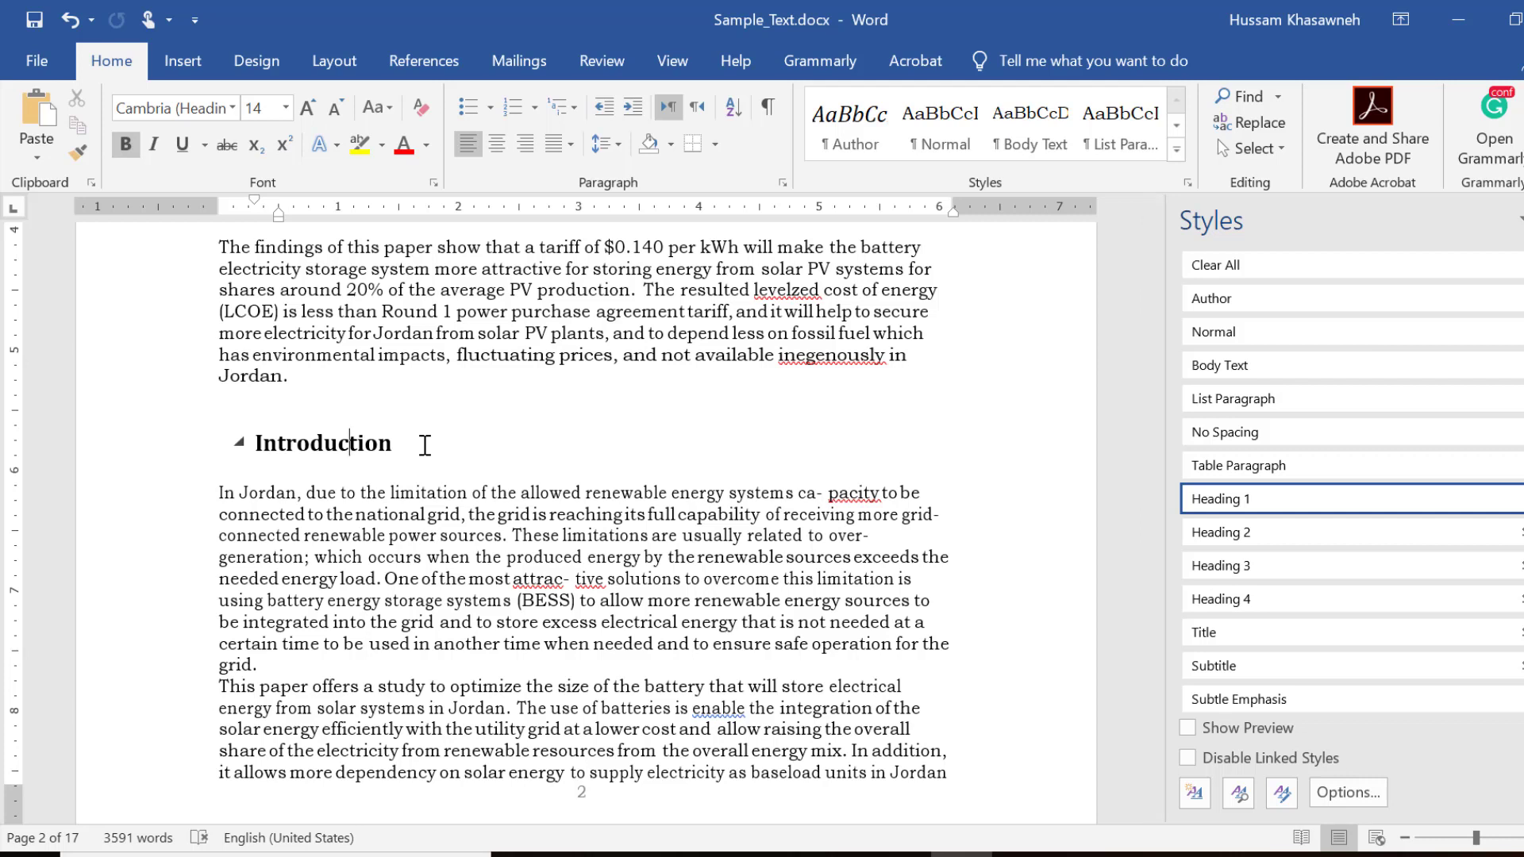
# Go to the Photovoltaic (PV) Systems in Jordan heading and select its Heading 2 style.
pyautogui.scroll(2, 425, 445)
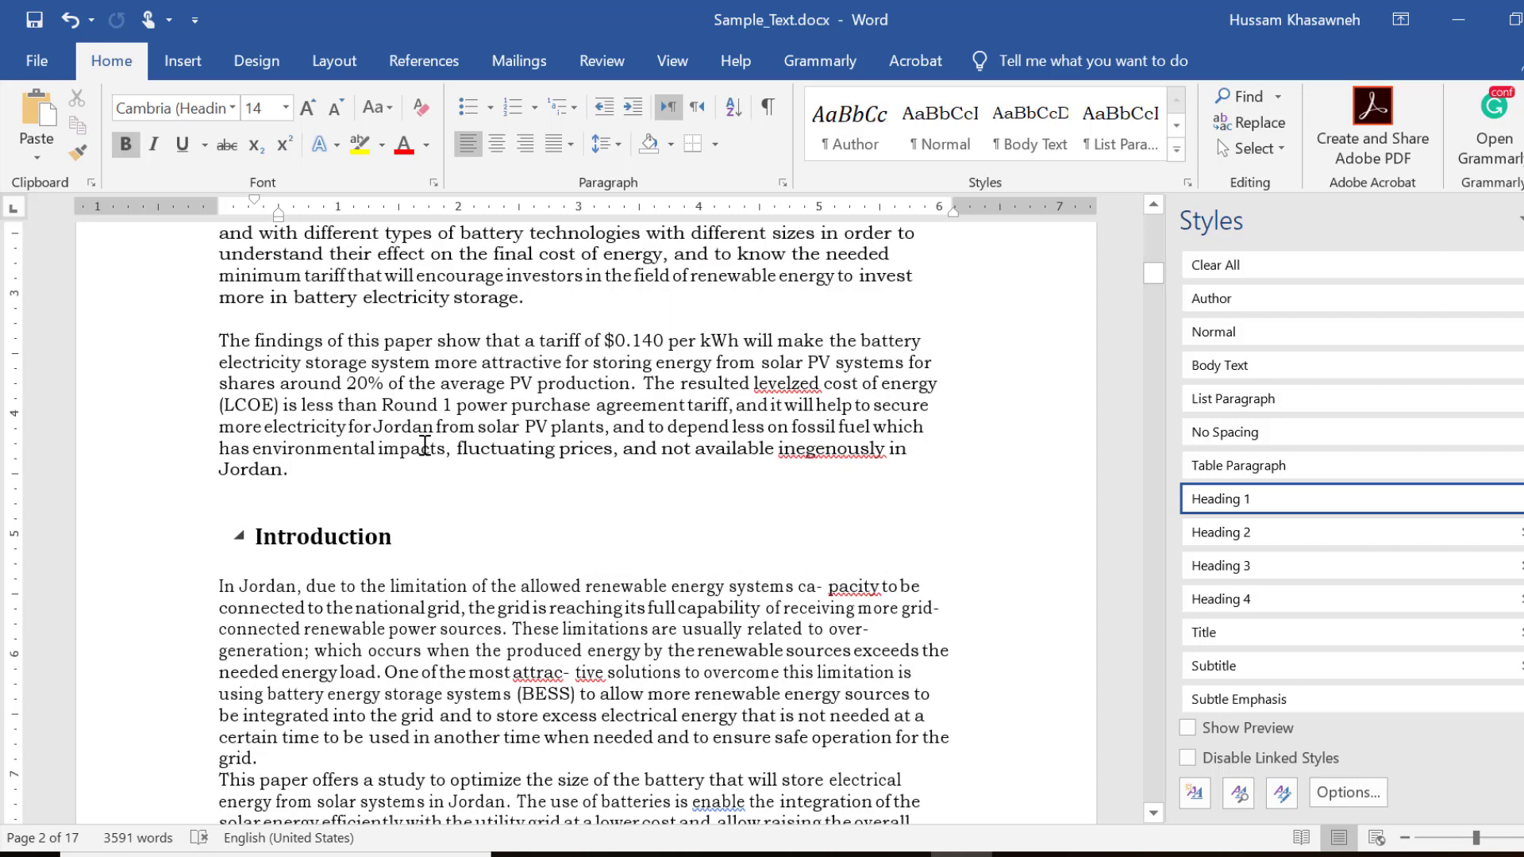
pyautogui.scroll(1, 424, 445)
pyautogui.scroll(4, 425, 445)
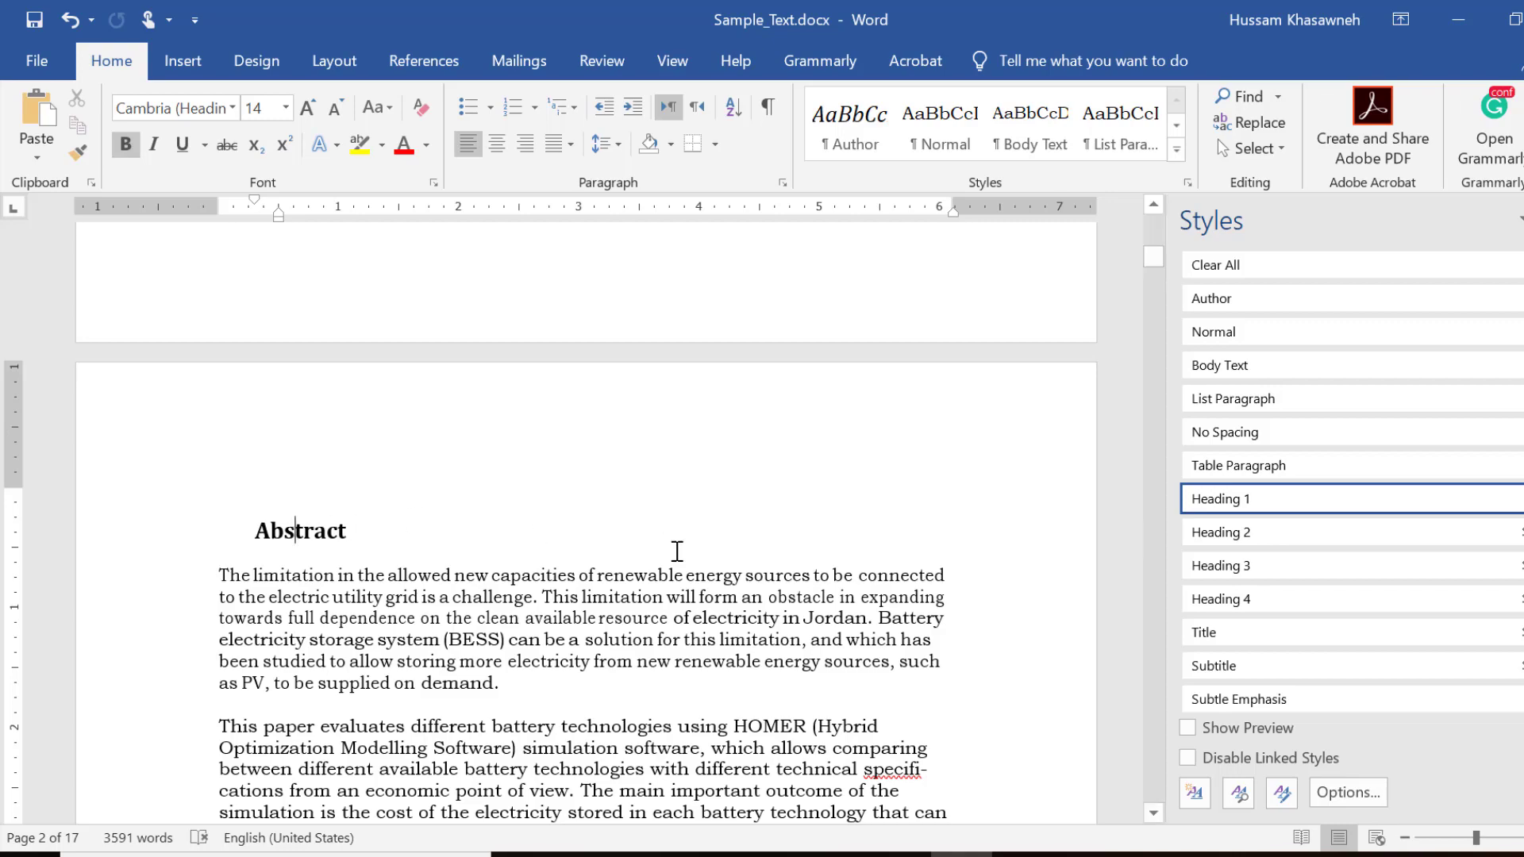
pyautogui.scroll(-10, 678, 547)
pyautogui.scroll(-2, 677, 552)
pyautogui.scroll(-10, 677, 550)
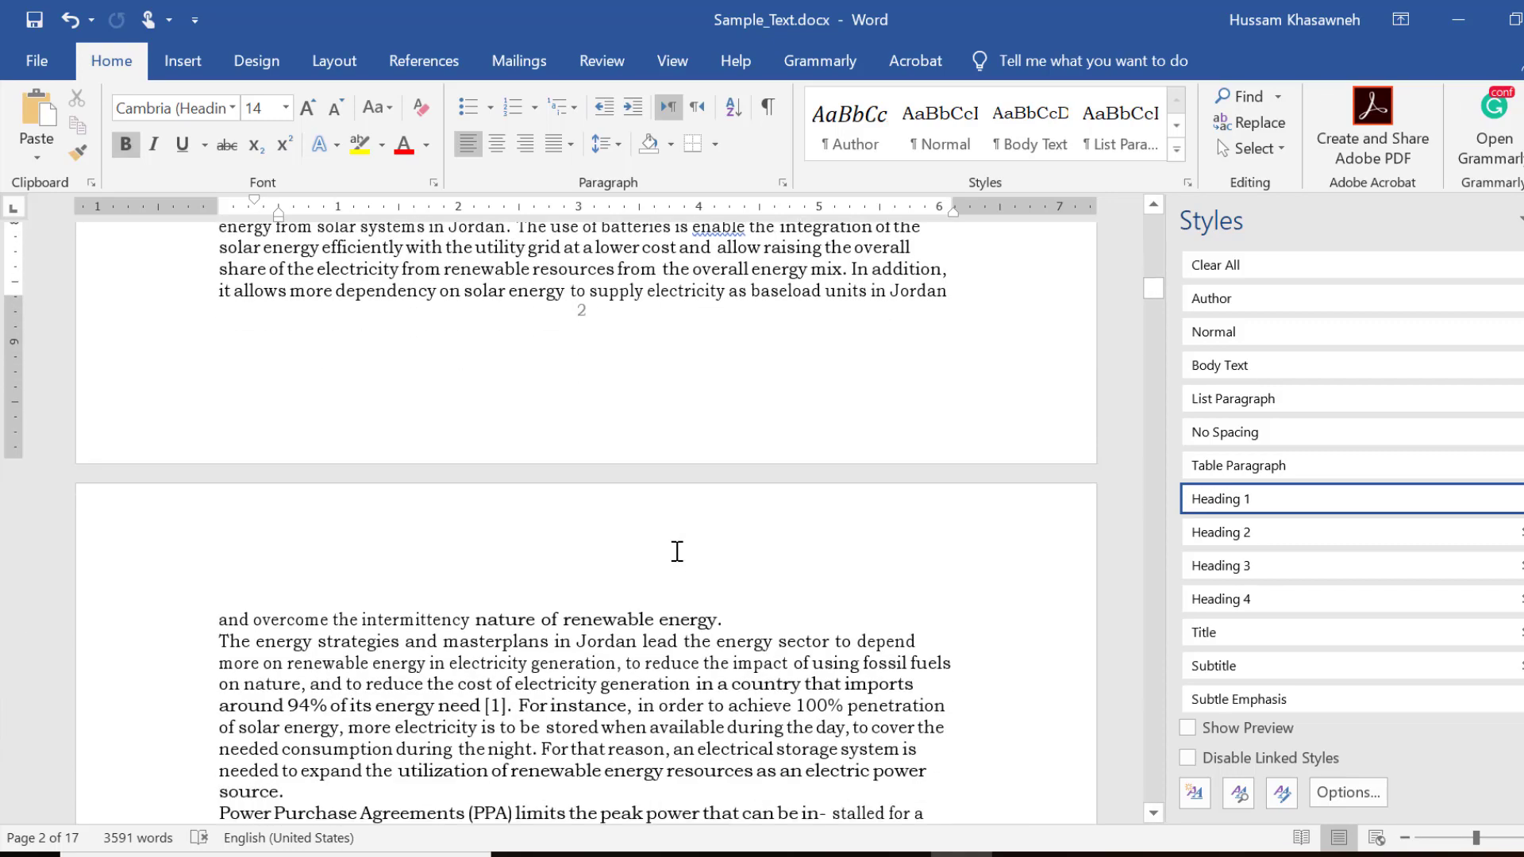
pyautogui.scroll(-8, 677, 551)
pyautogui.scroll(-2, 677, 551)
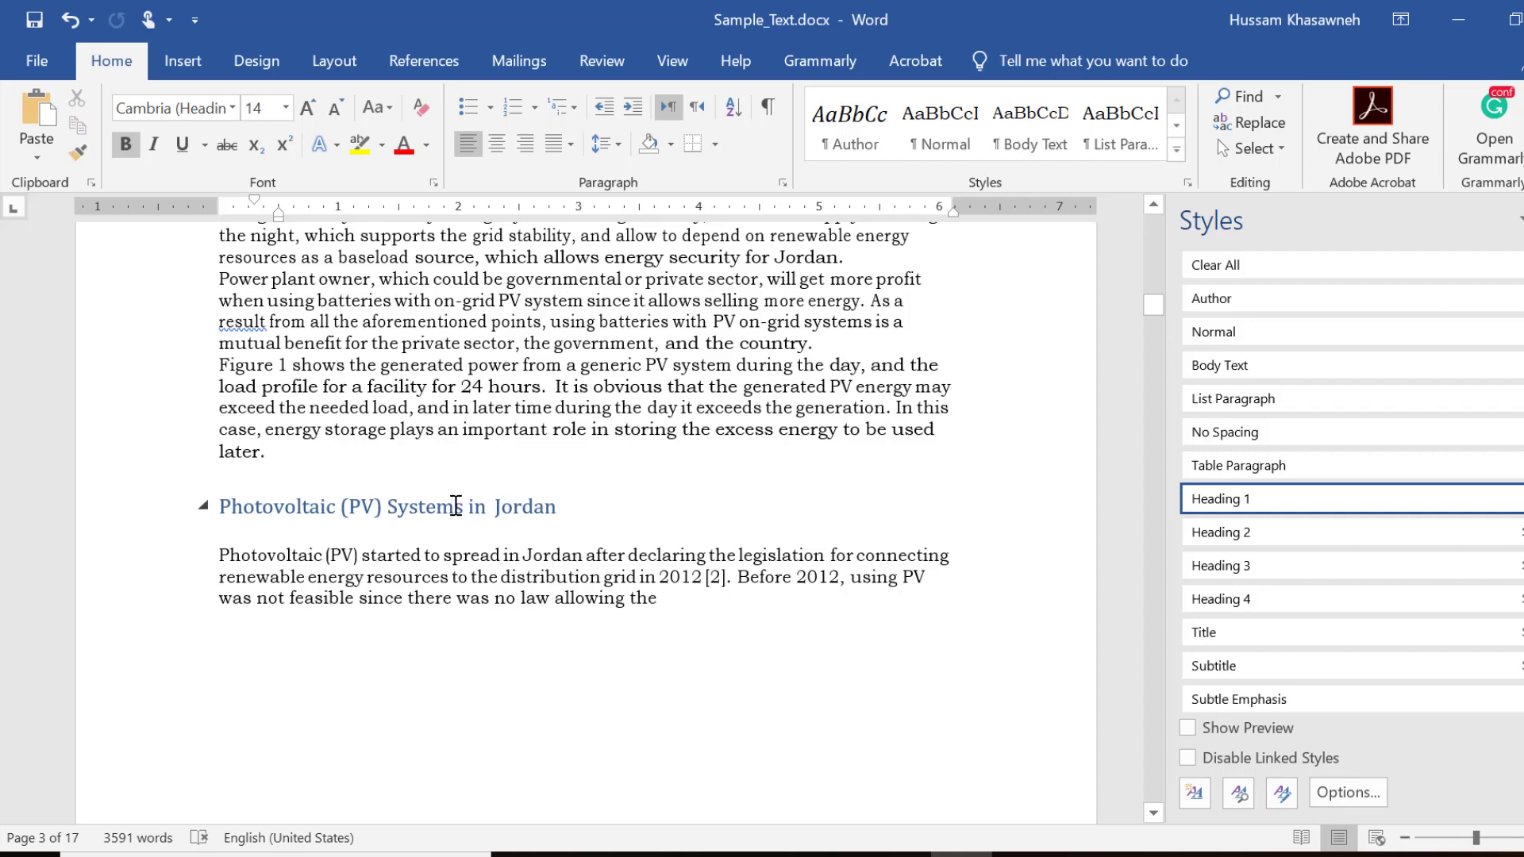
pyautogui.click(1222, 532)
# Modify Heading 2 to use automatic black font and a 0.4" left indent.
pyautogui.rightClick(1251, 546)
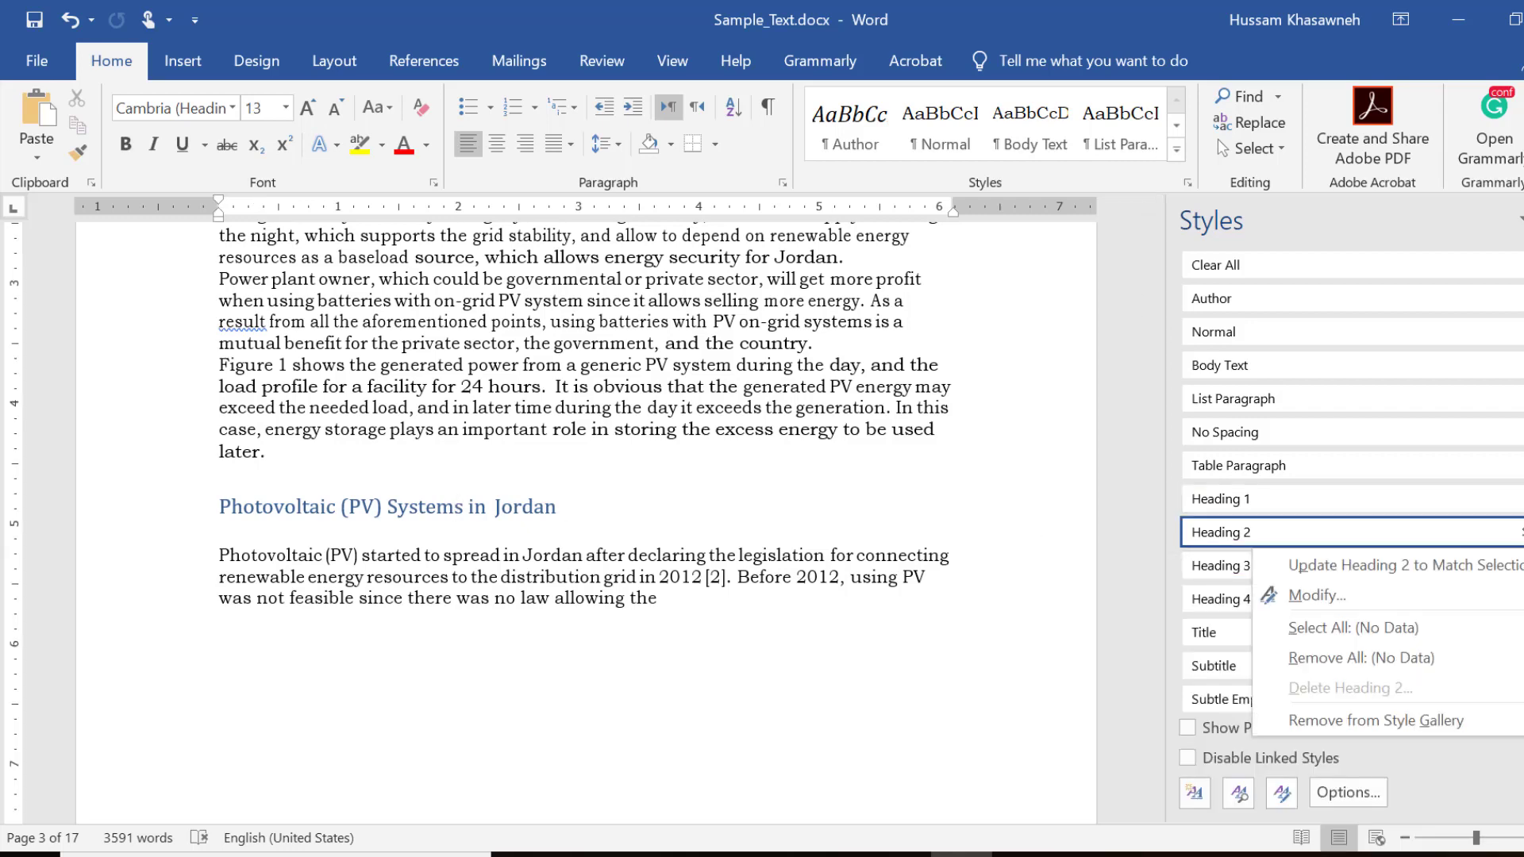
pyautogui.click(1397, 593)
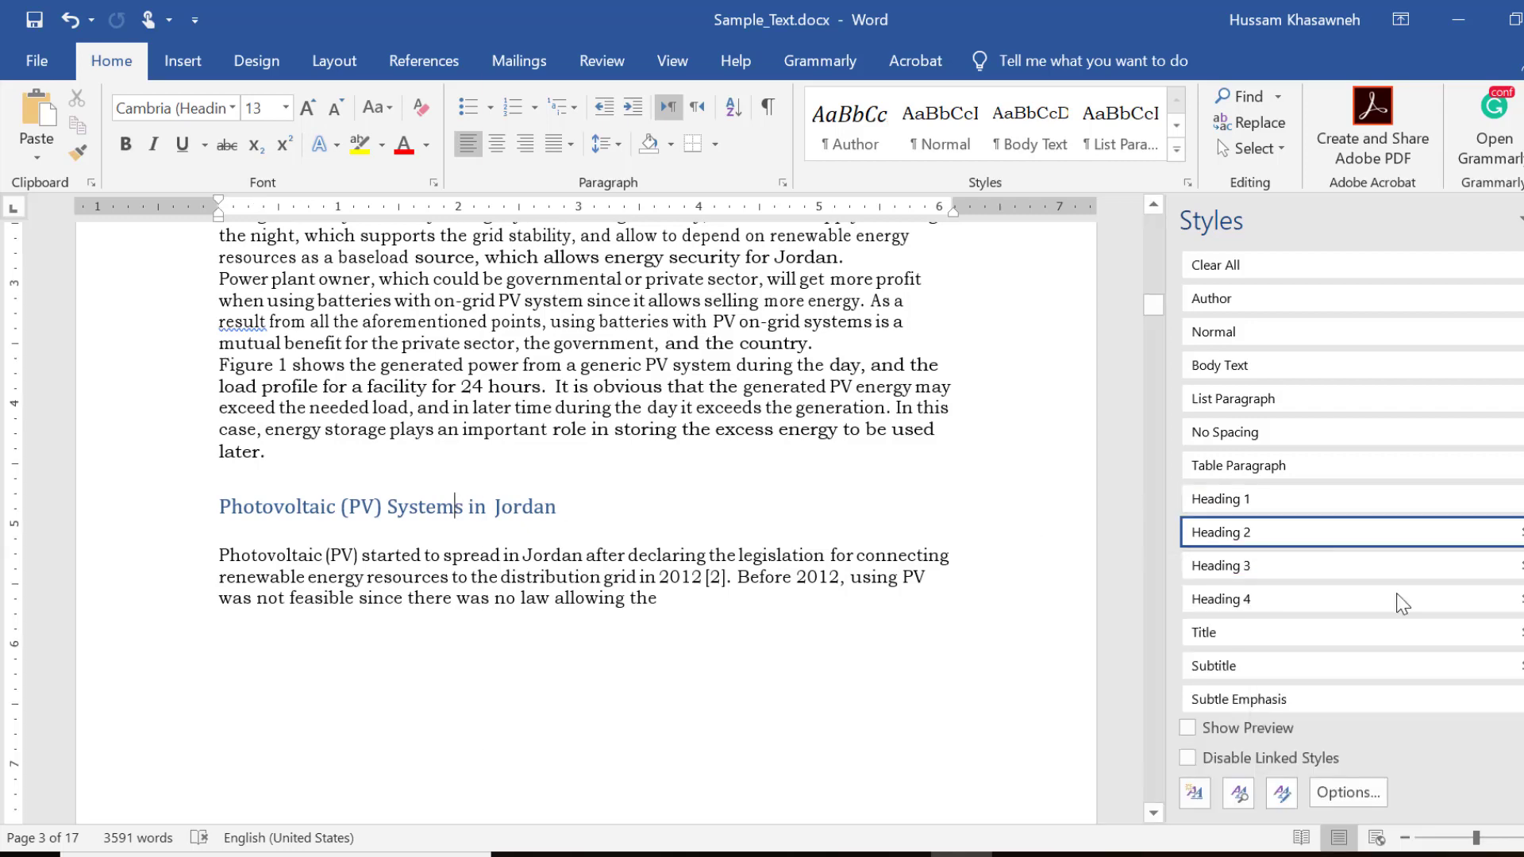
pyautogui.click(940, 299)
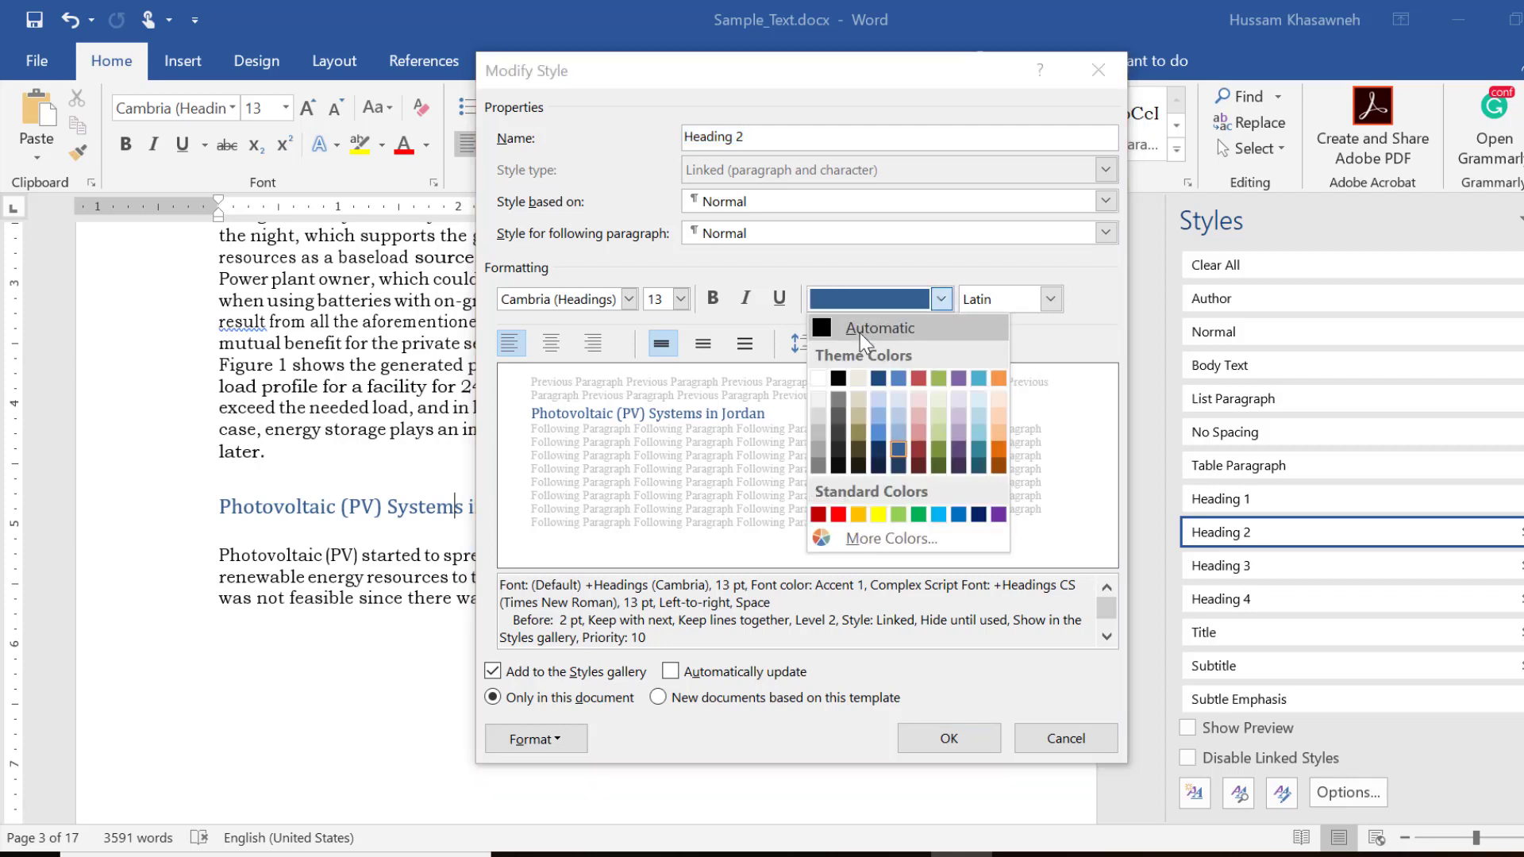
pyautogui.click(817, 333)
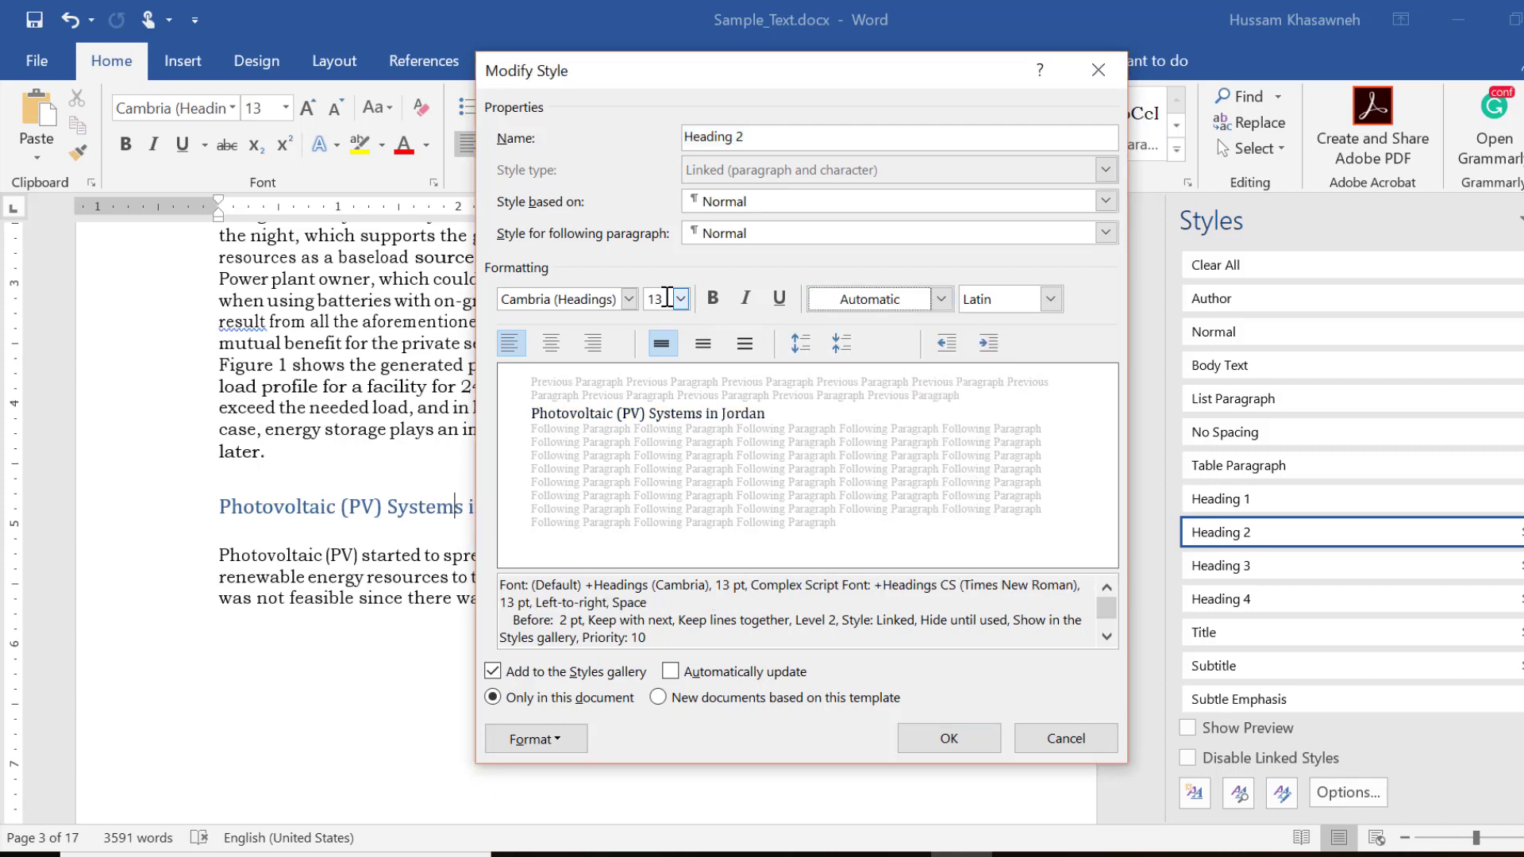
pyautogui.click(574, 741)
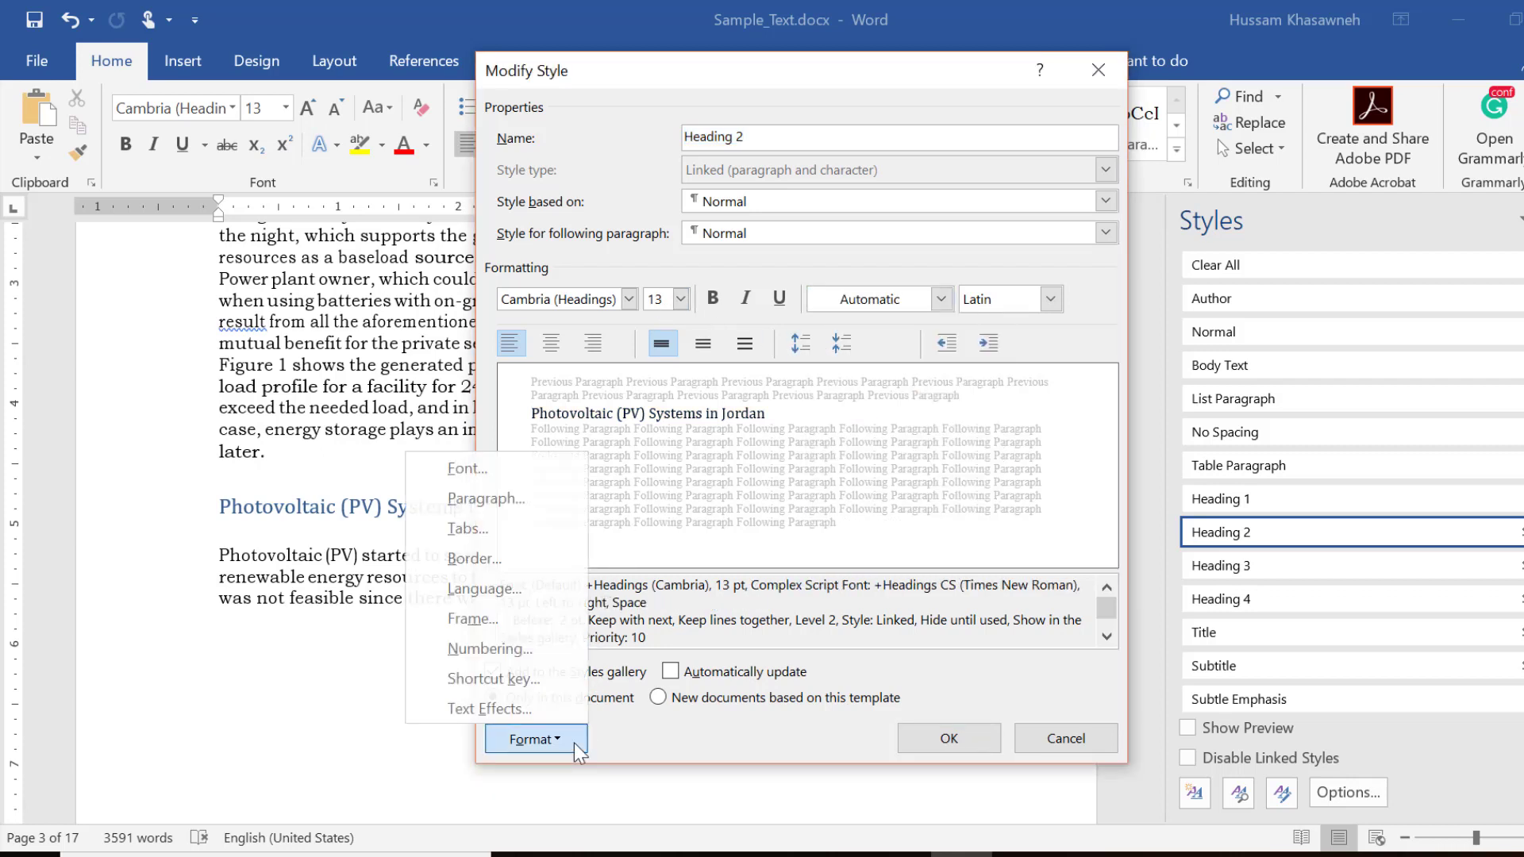
pyautogui.click(507, 500)
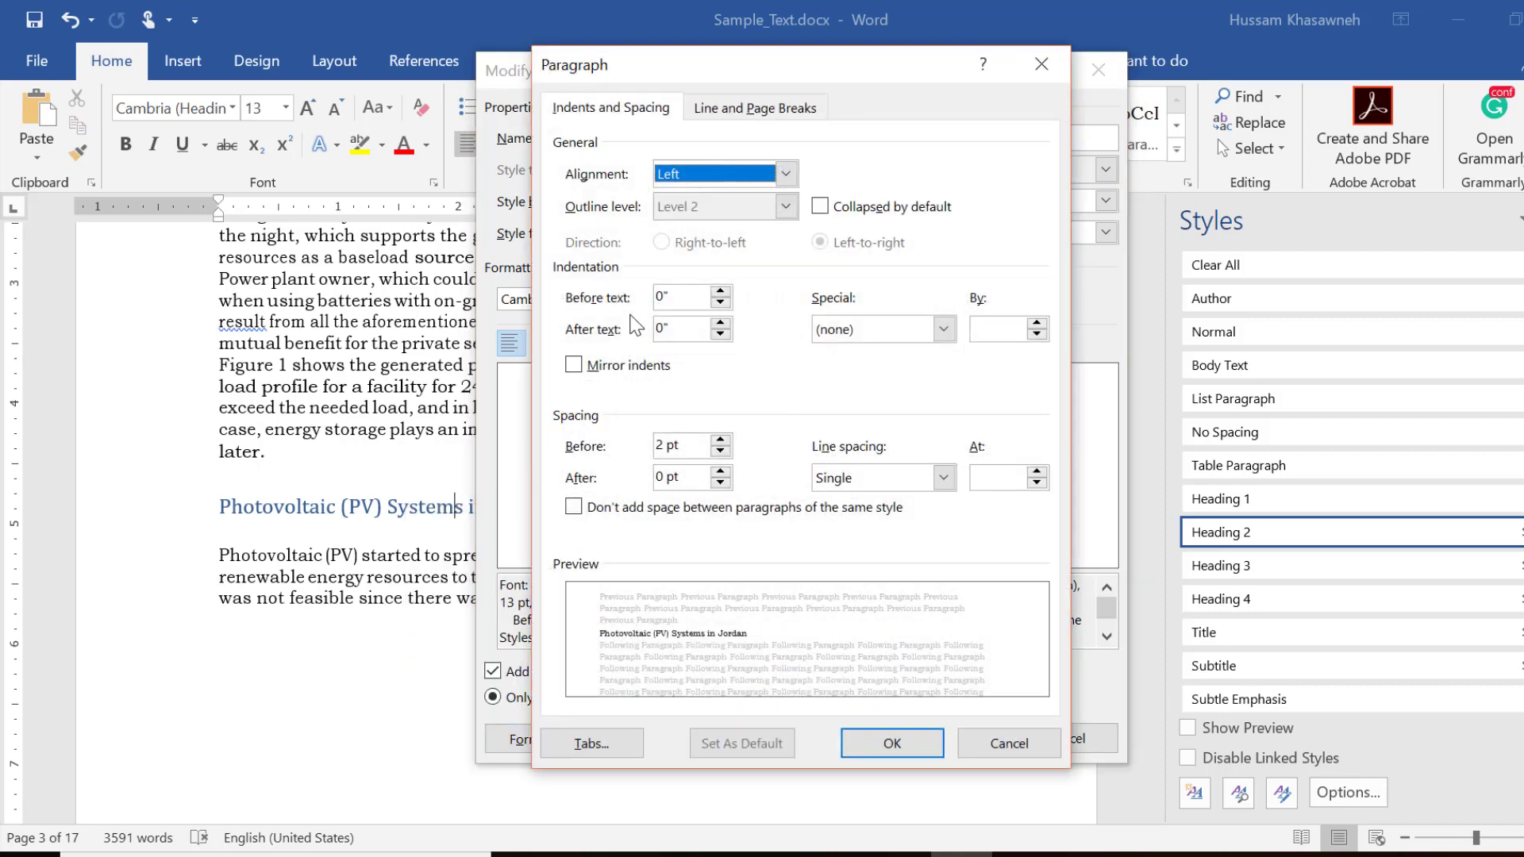
pyautogui.click(720, 292)
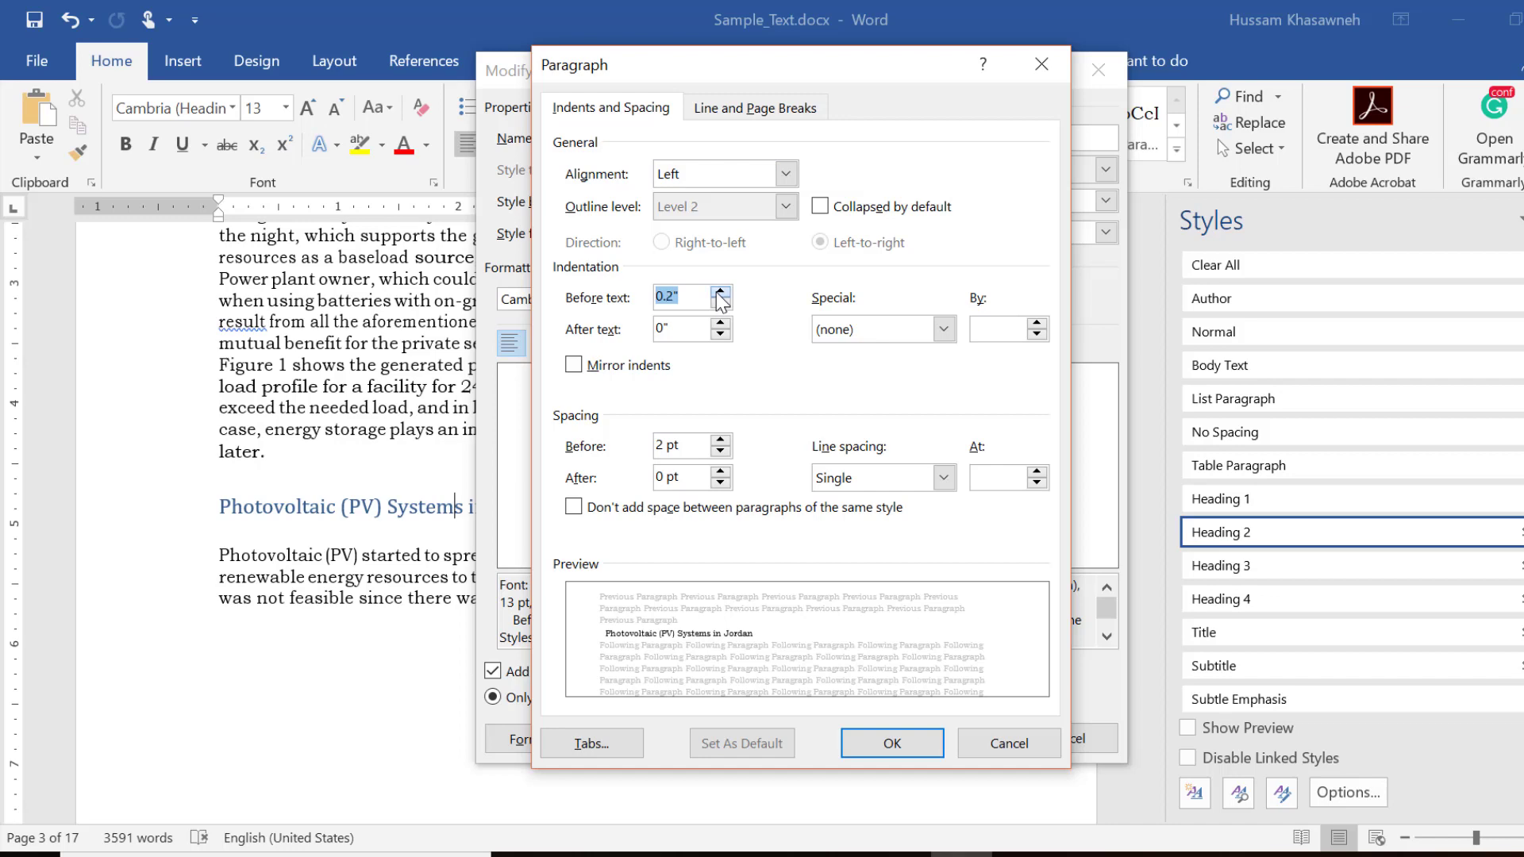
pyautogui.click(720, 291)
pyautogui.click(720, 291)
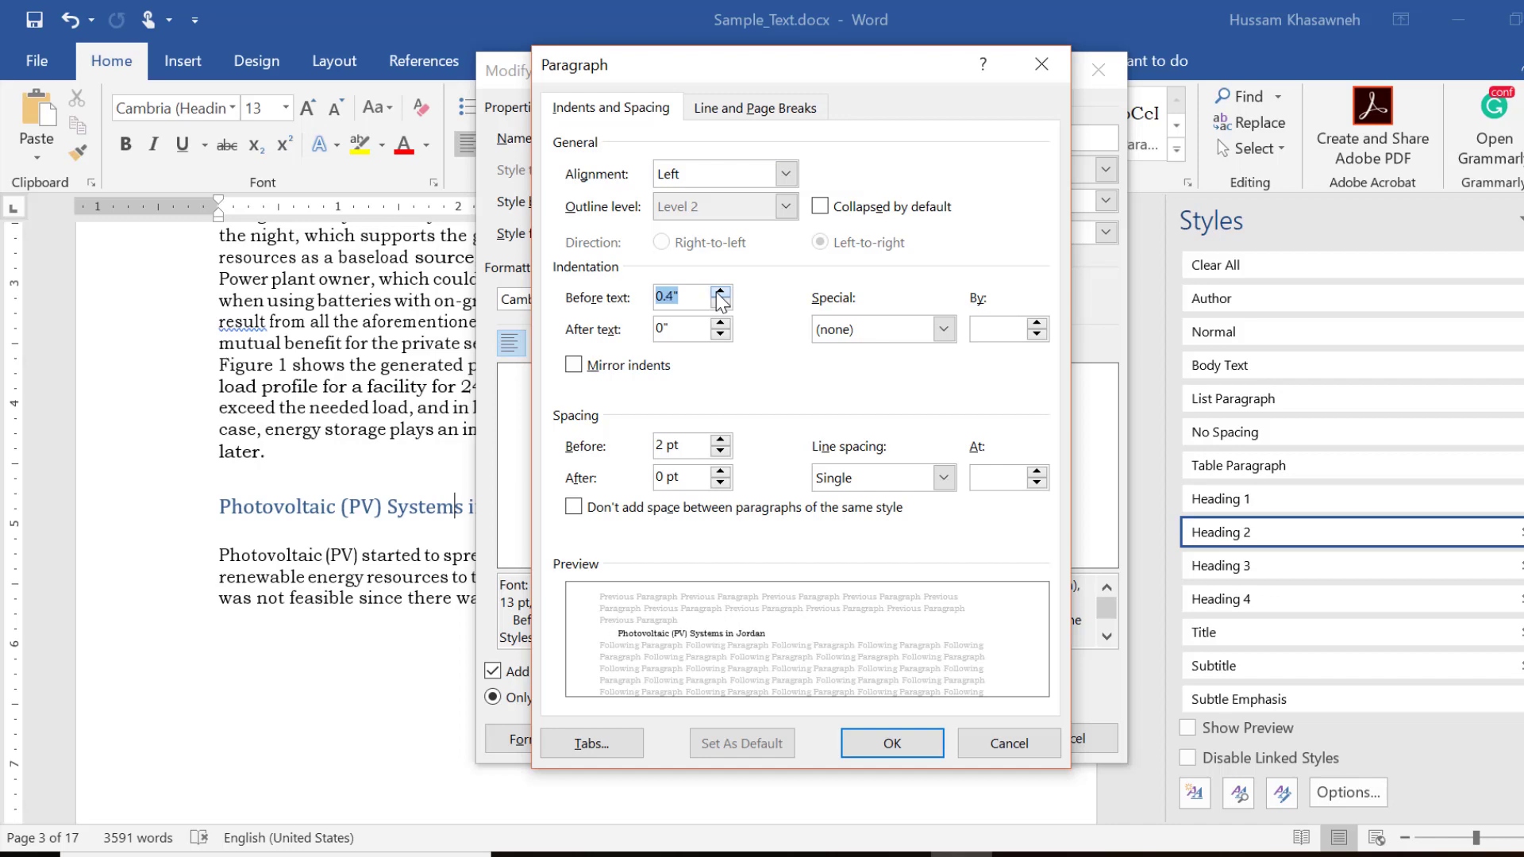
pyautogui.click(865, 752)
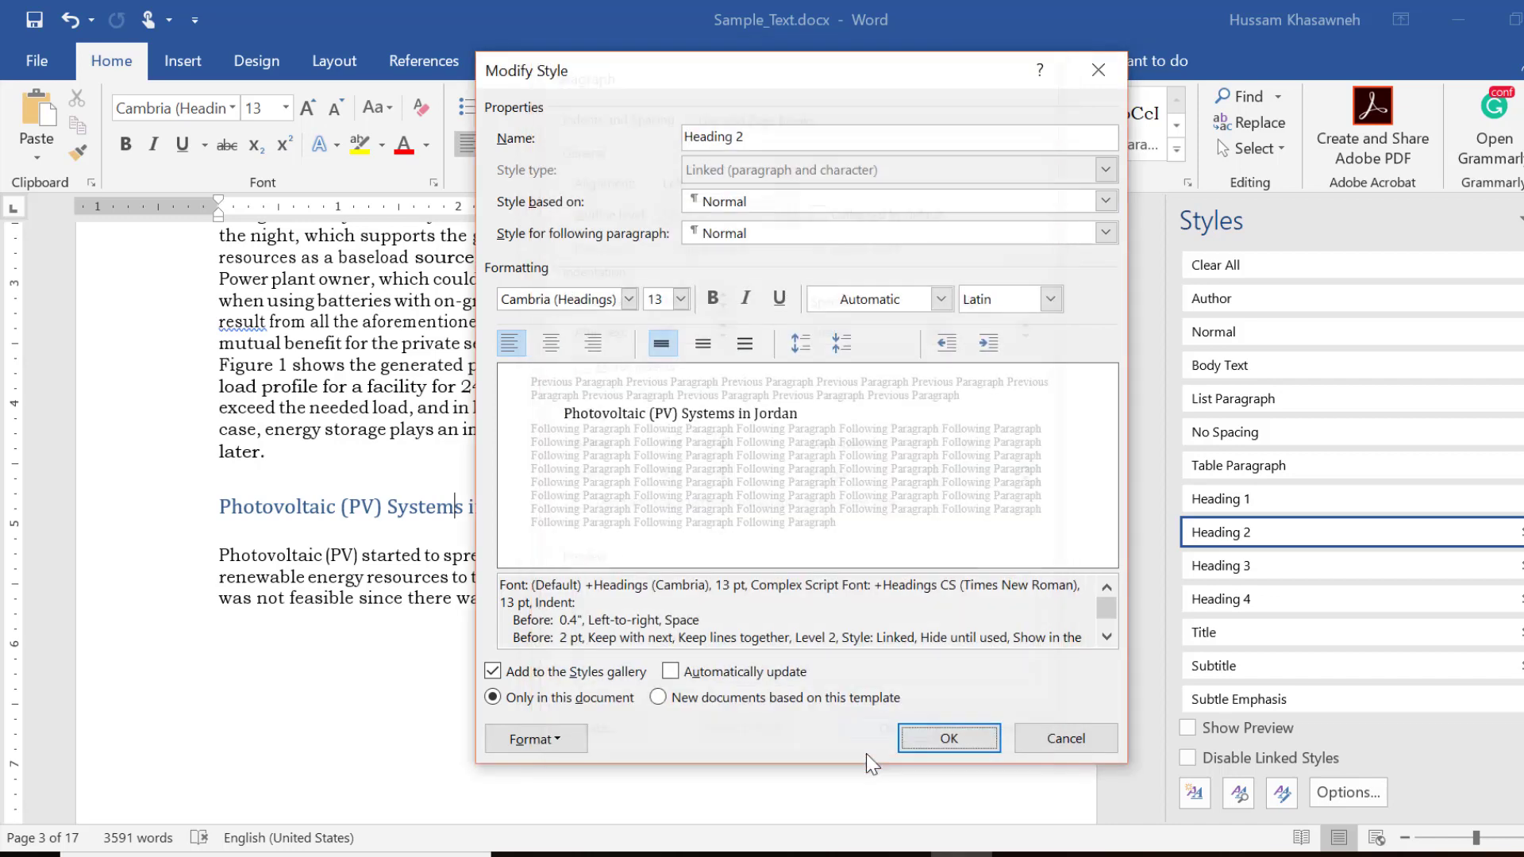
pyautogui.click(921, 747)
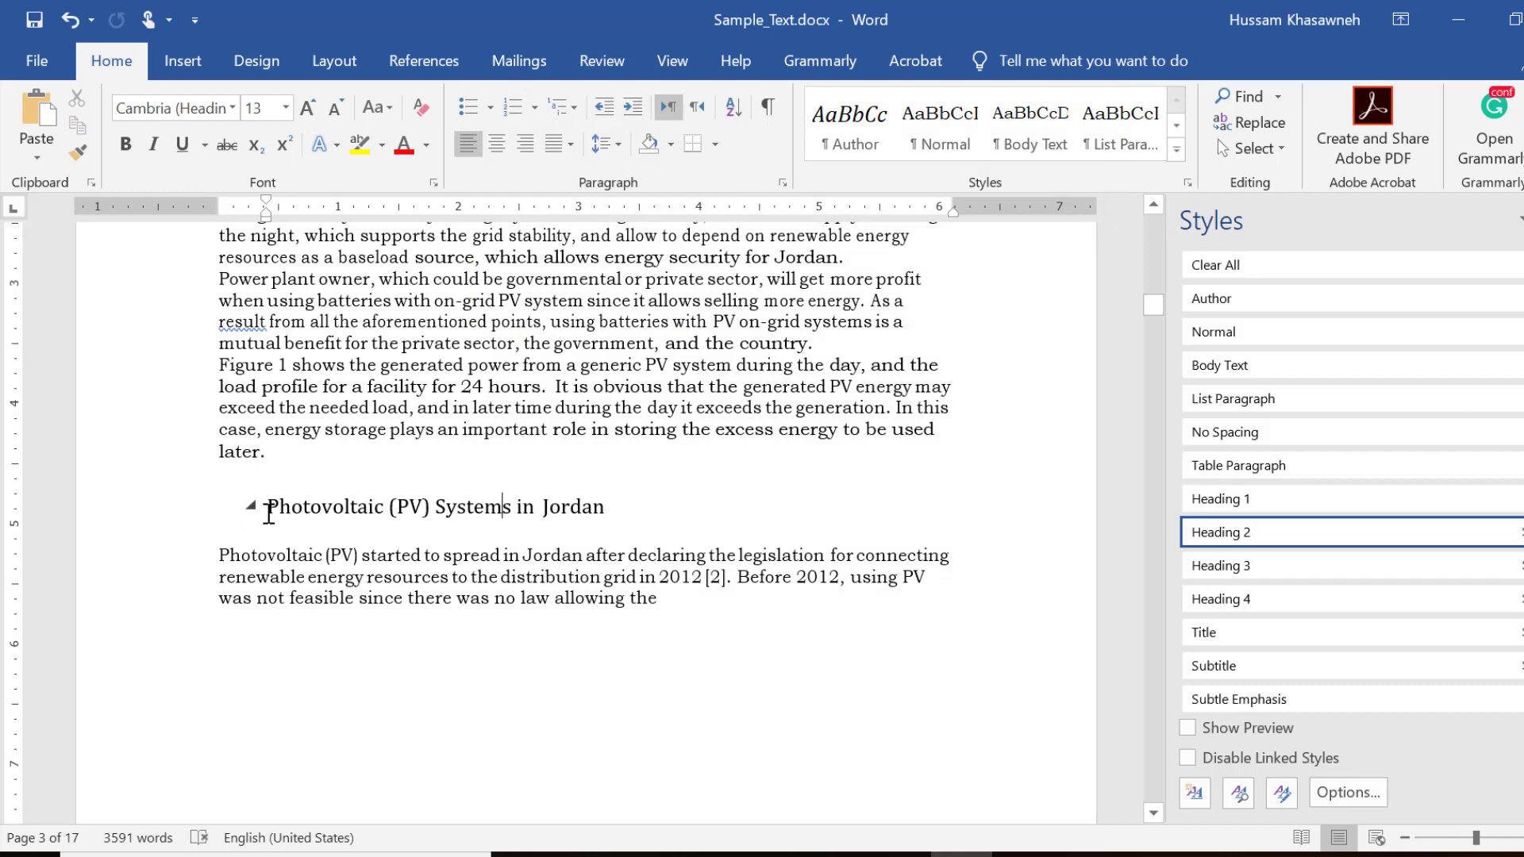
# Scroll down to the PV System Cost subsection heading and place the cursor in it.
pyautogui.scroll(-3, 486, 581)
pyautogui.scroll(-3, 485, 581)
pyautogui.scroll(-2, 486, 581)
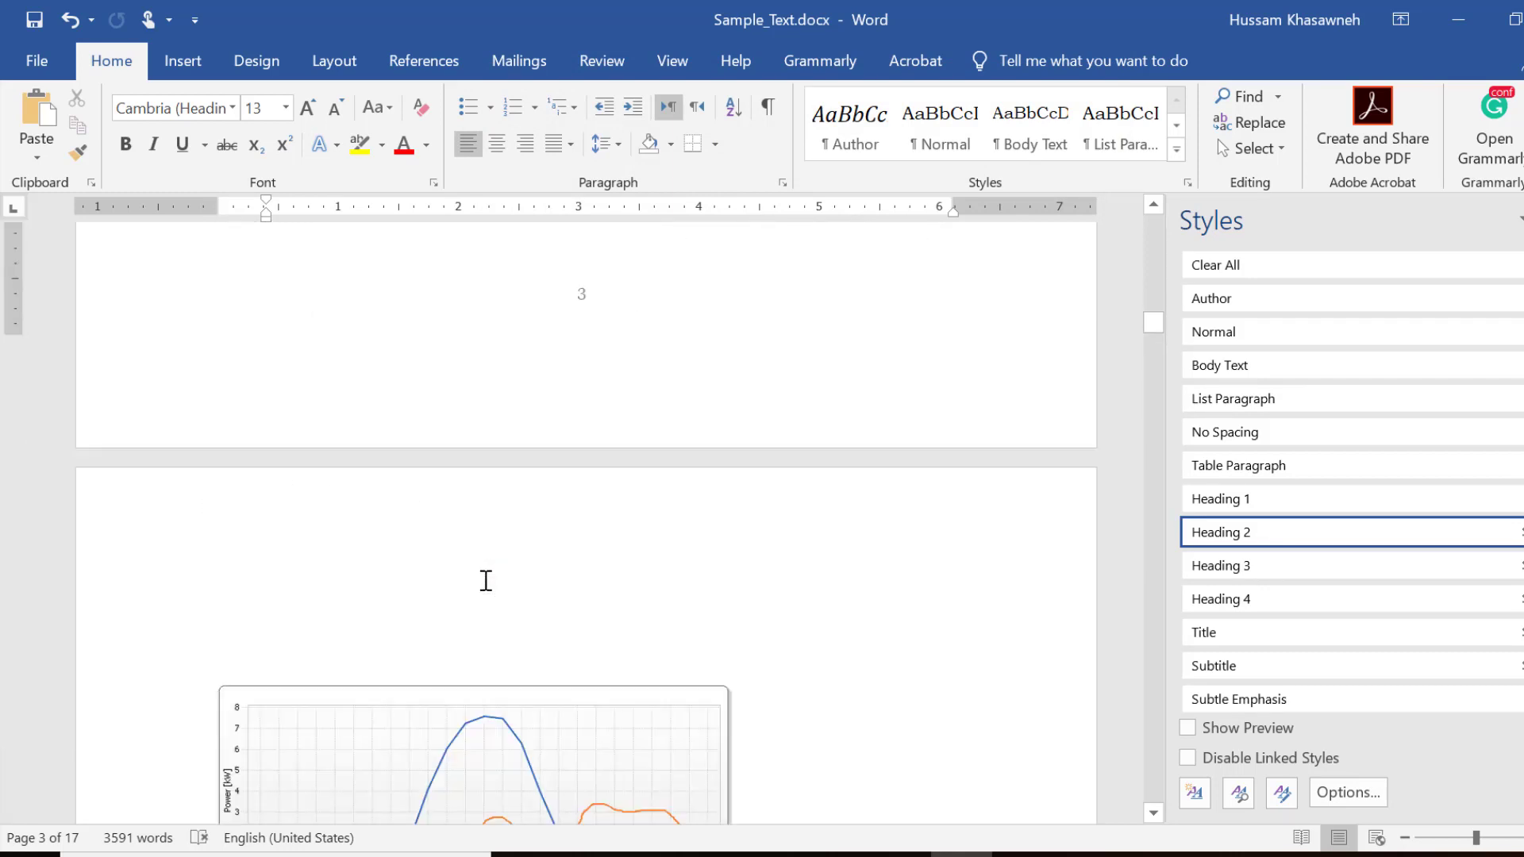
pyautogui.scroll(-2, 486, 581)
pyautogui.scroll(-6, 486, 581)
pyautogui.scroll(-5, 486, 581)
pyautogui.scroll(-1, 486, 581)
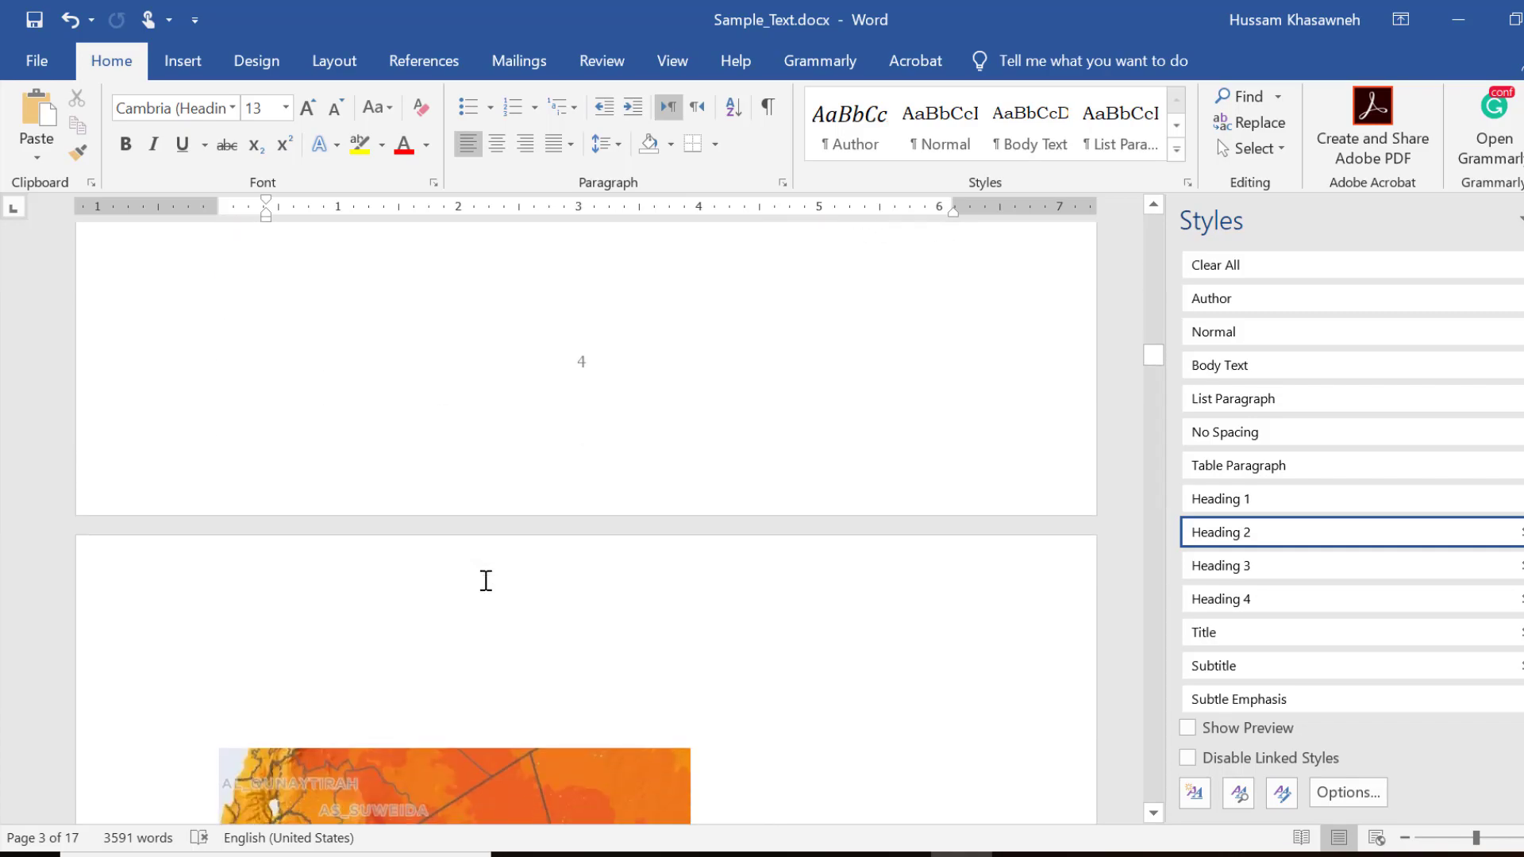
pyautogui.scroll(-4, 486, 581)
pyautogui.scroll(-7, 485, 582)
pyautogui.scroll(-2, 486, 581)
pyautogui.scroll(-6, 486, 581)
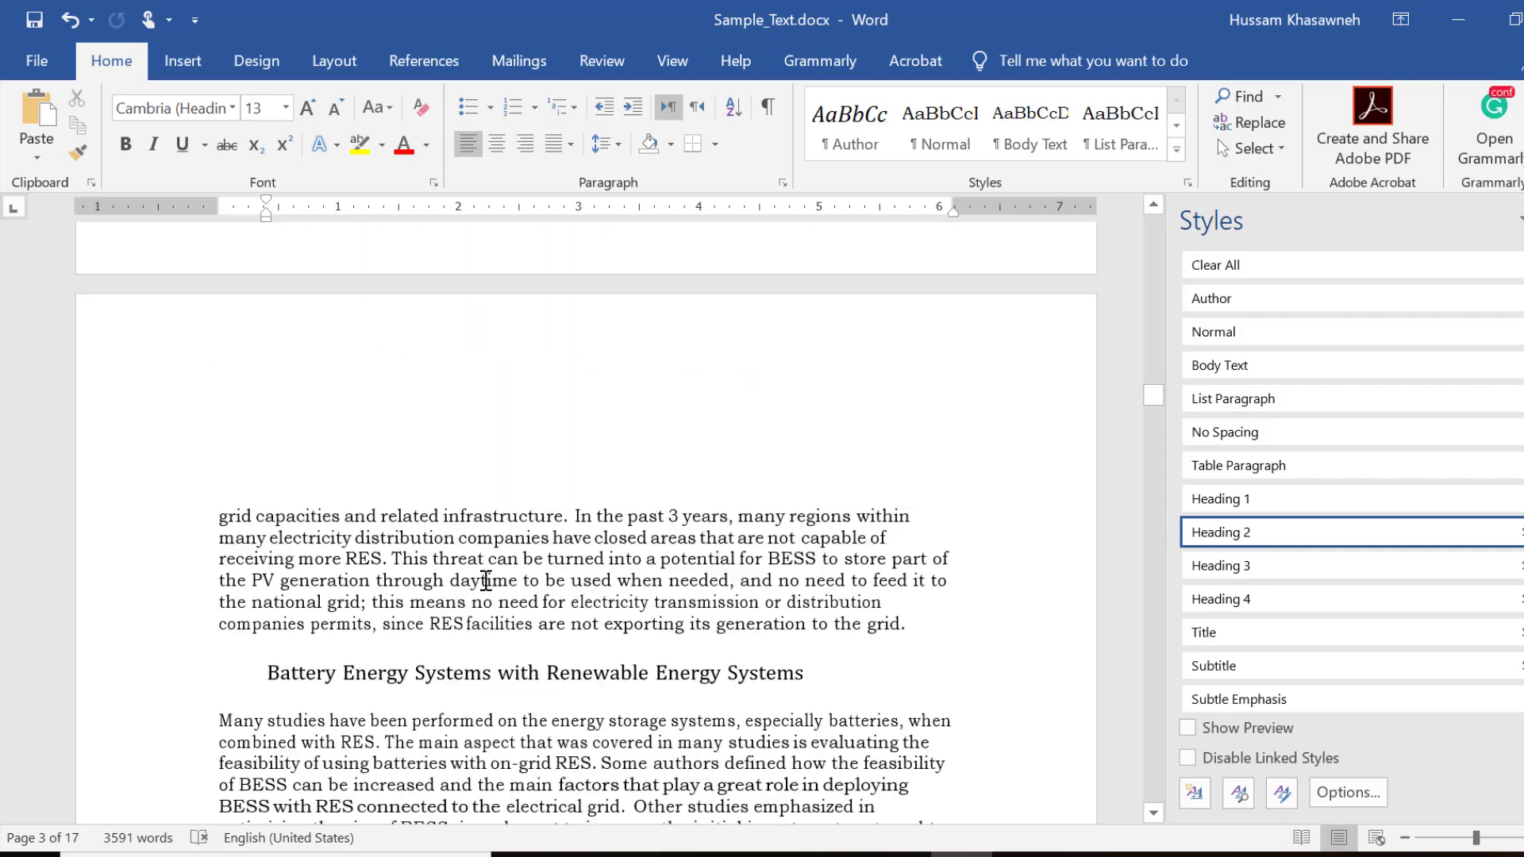
pyautogui.scroll(-3, 486, 581)
pyautogui.scroll(-1, 445, 508)
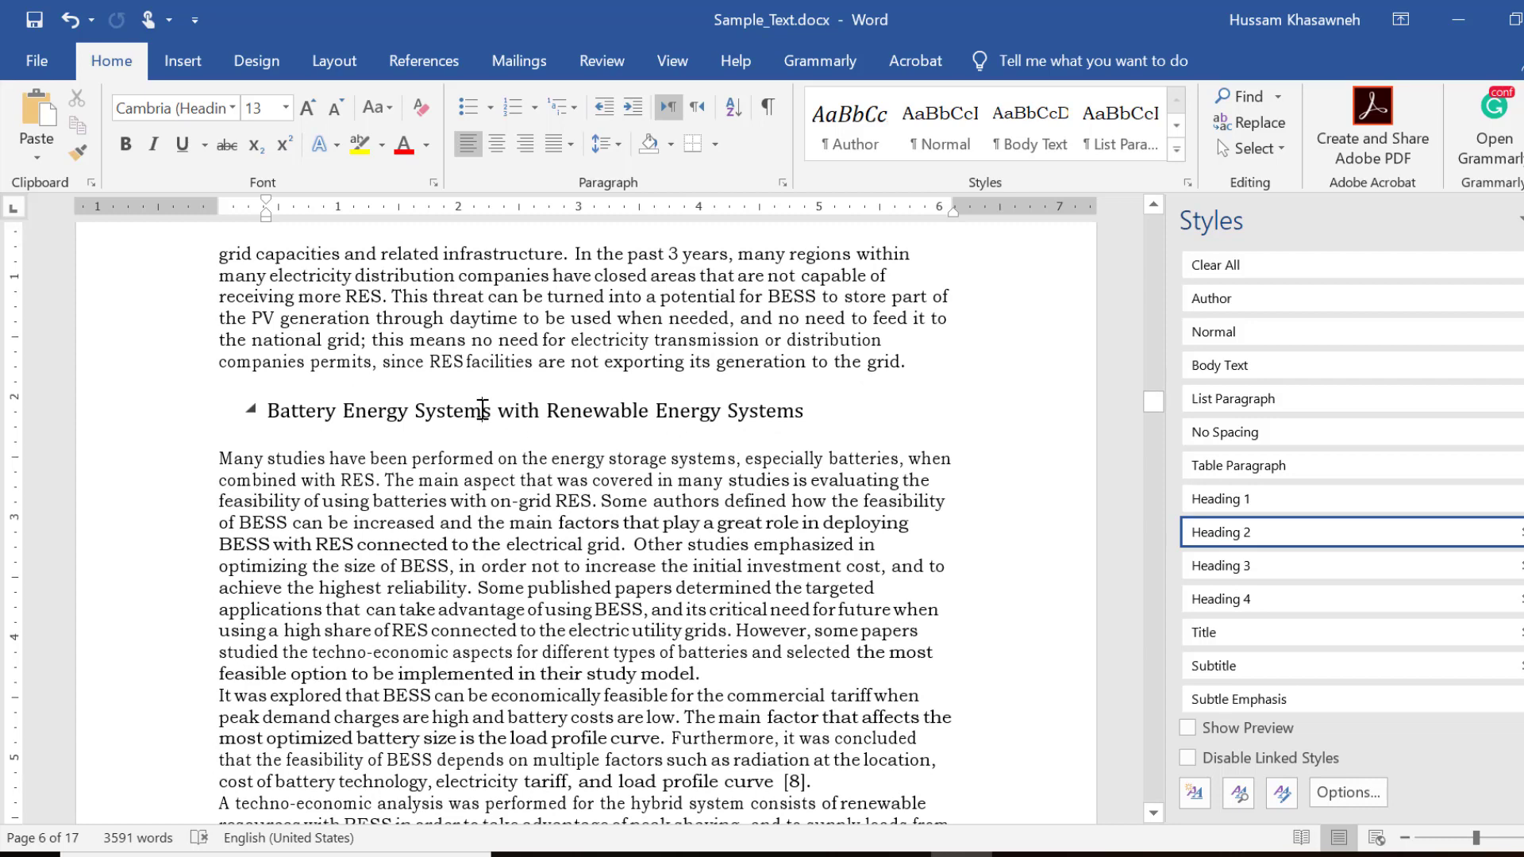
pyautogui.scroll(-5, 494, 480)
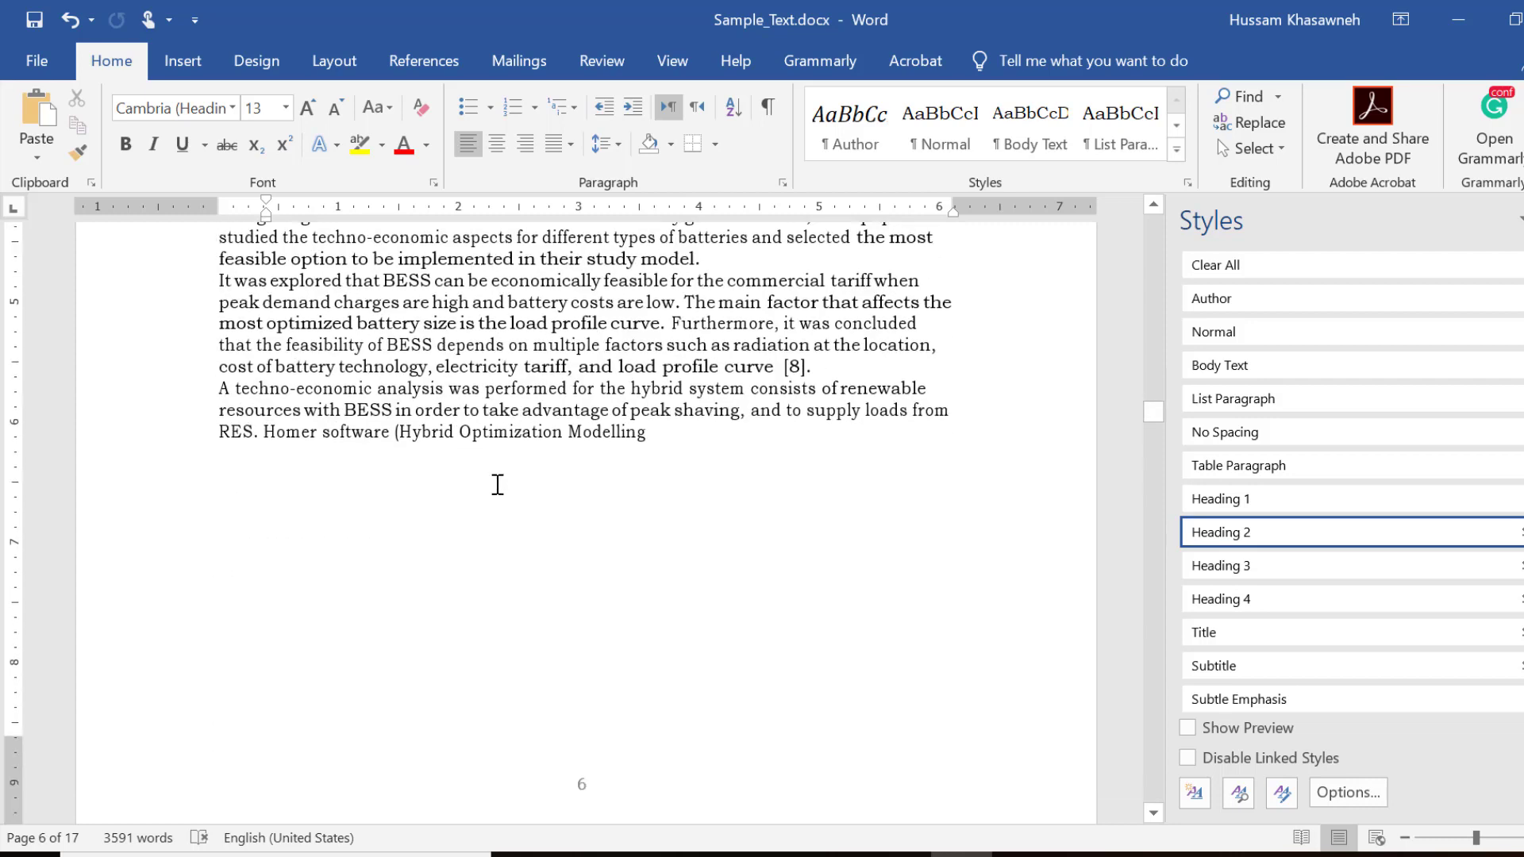
pyautogui.scroll(-1, 497, 484)
pyautogui.scroll(-4, 497, 484)
pyautogui.scroll(-3, 498, 484)
pyautogui.scroll(-1, 498, 484)
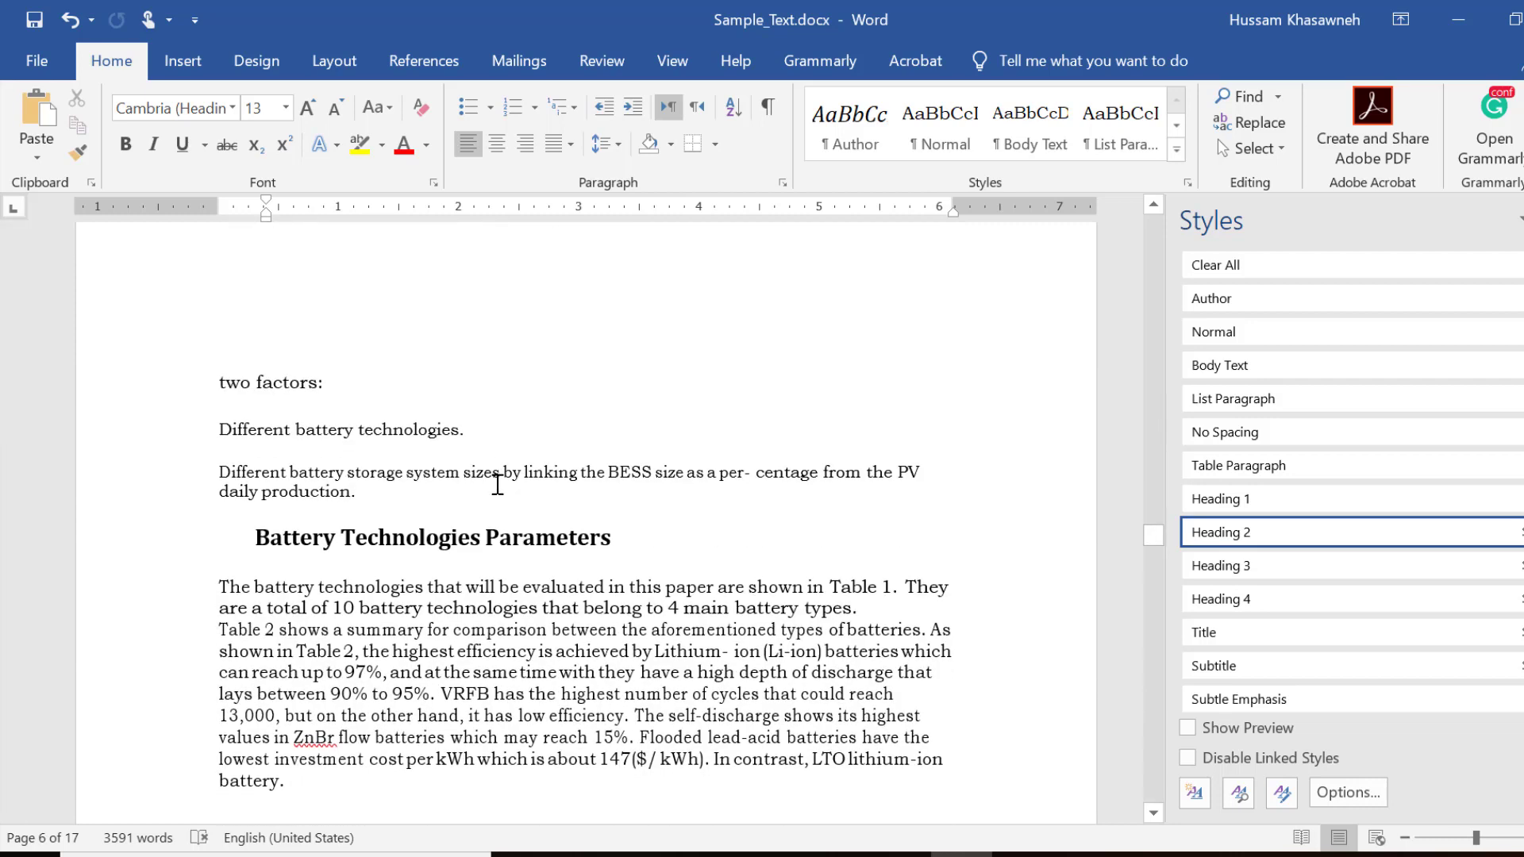
pyautogui.scroll(-5, 498, 484)
pyautogui.scroll(-3, 498, 484)
pyautogui.scroll(-4, 498, 485)
pyautogui.scroll(-3, 498, 485)
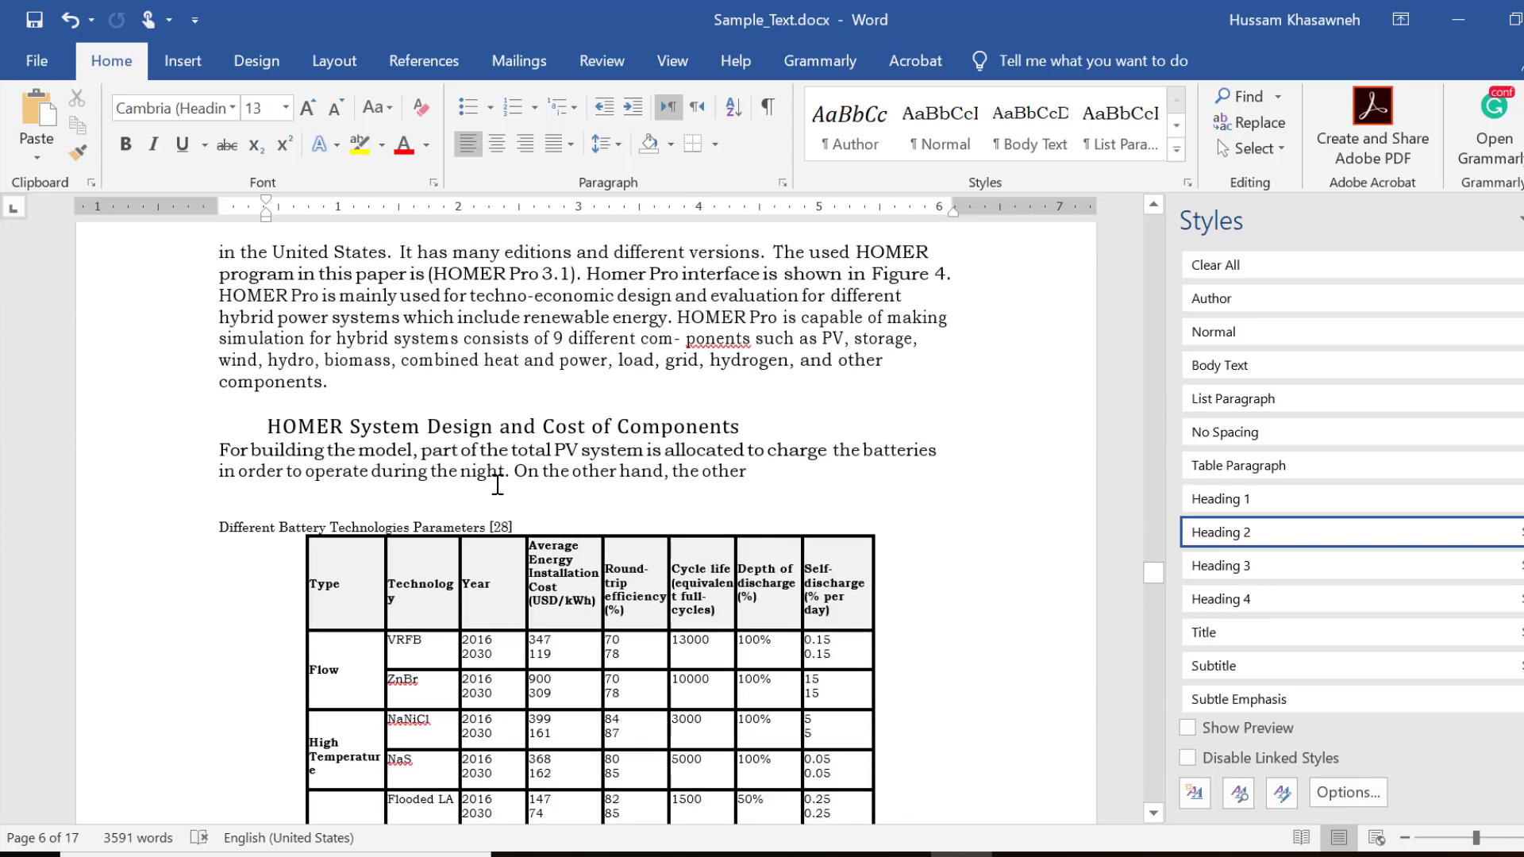
pyautogui.scroll(-15, 498, 484)
pyautogui.scroll(-3, 498, 484)
pyautogui.scroll(3, 450, 458)
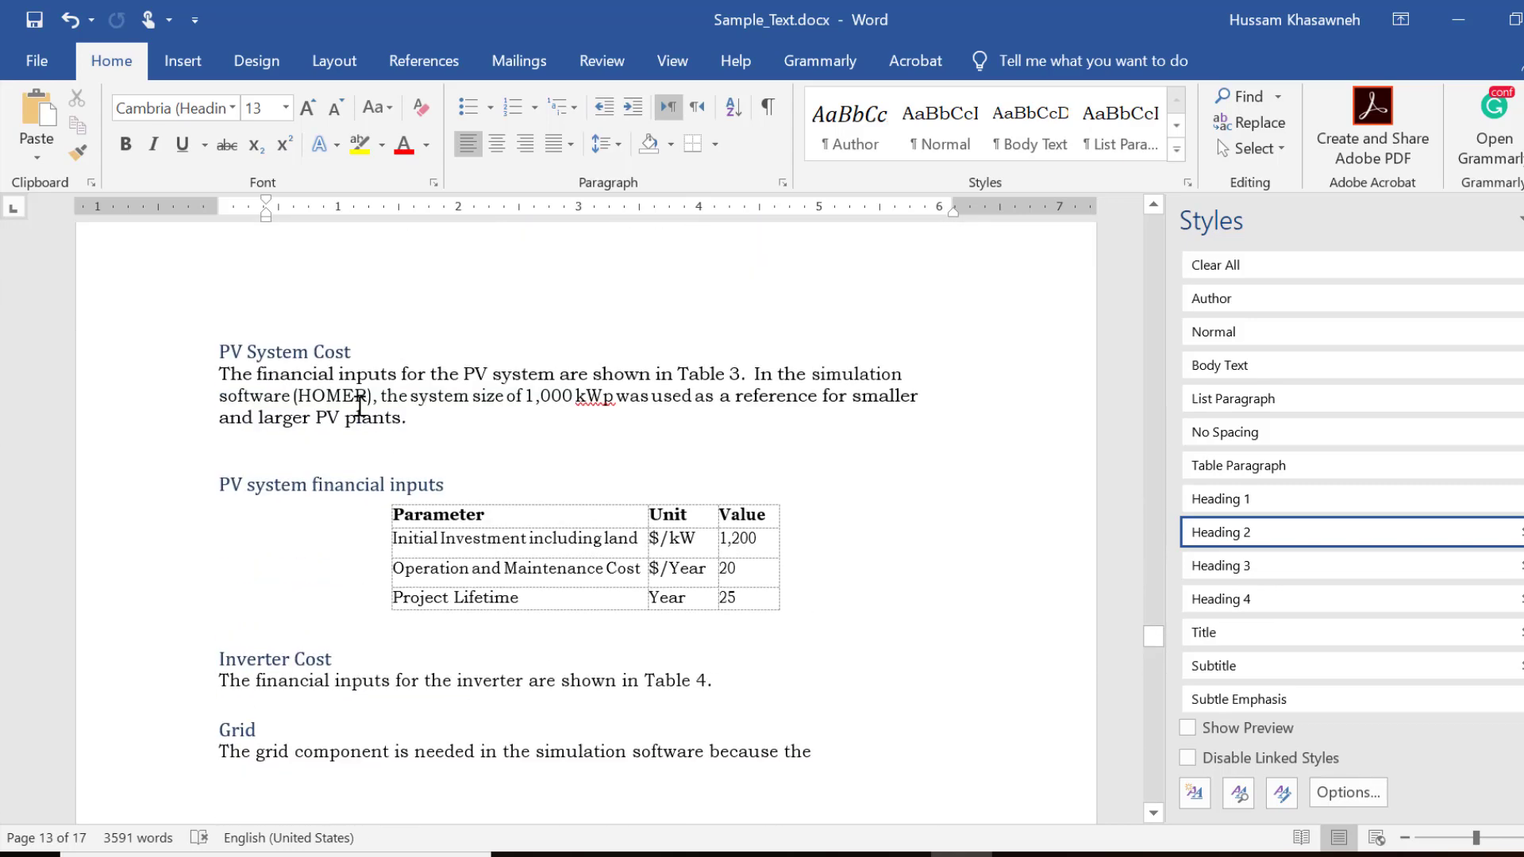
pyautogui.click(313, 352)
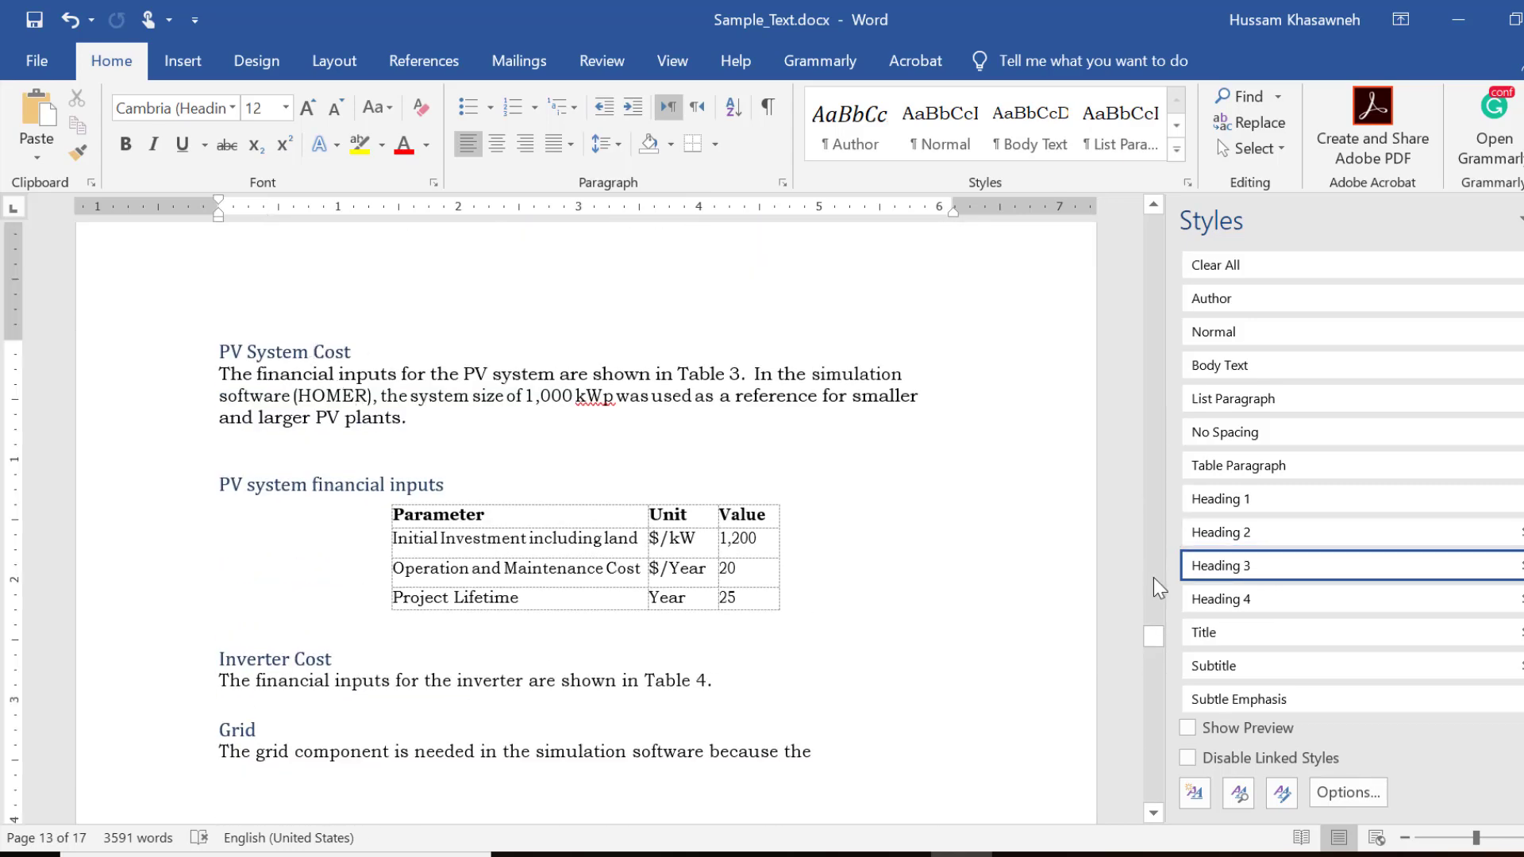
# Modify the Heading 3 style to have a 0.5" left indent.
pyautogui.click(1521, 565)
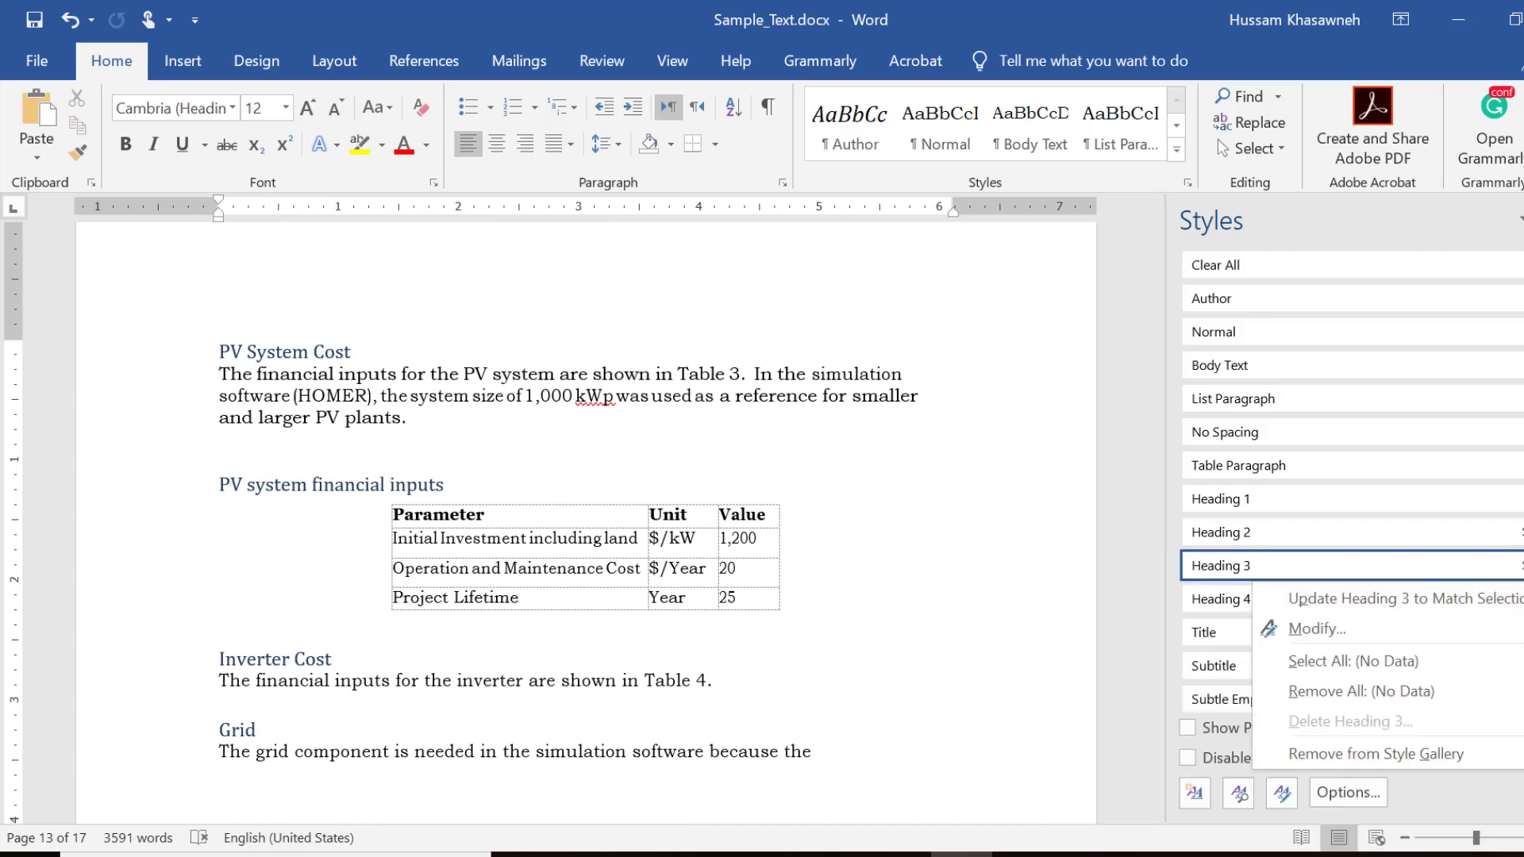
pyautogui.click(1463, 602)
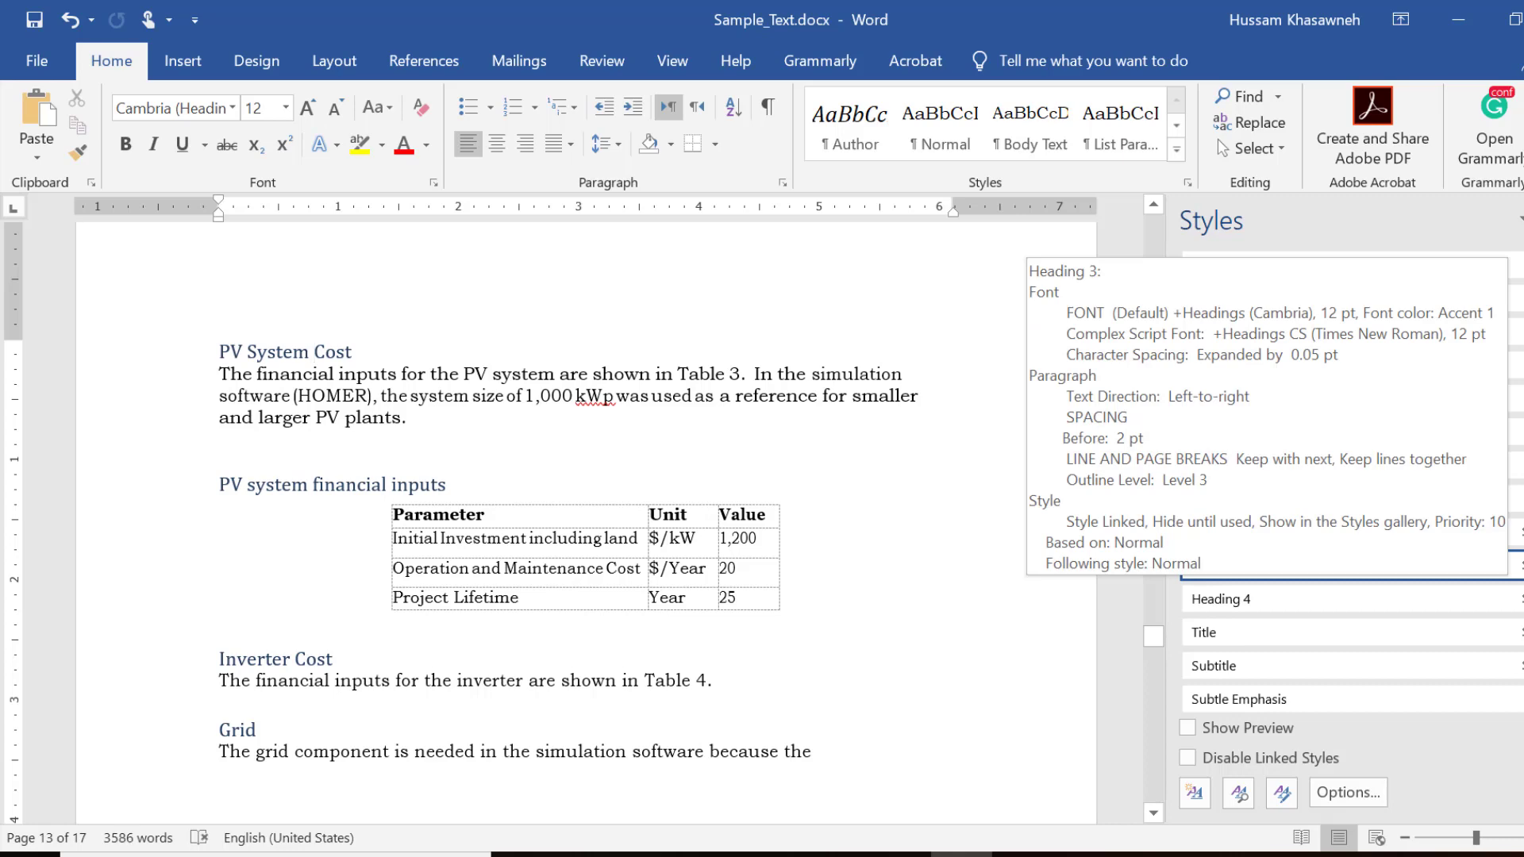
pyautogui.click(1520, 566)
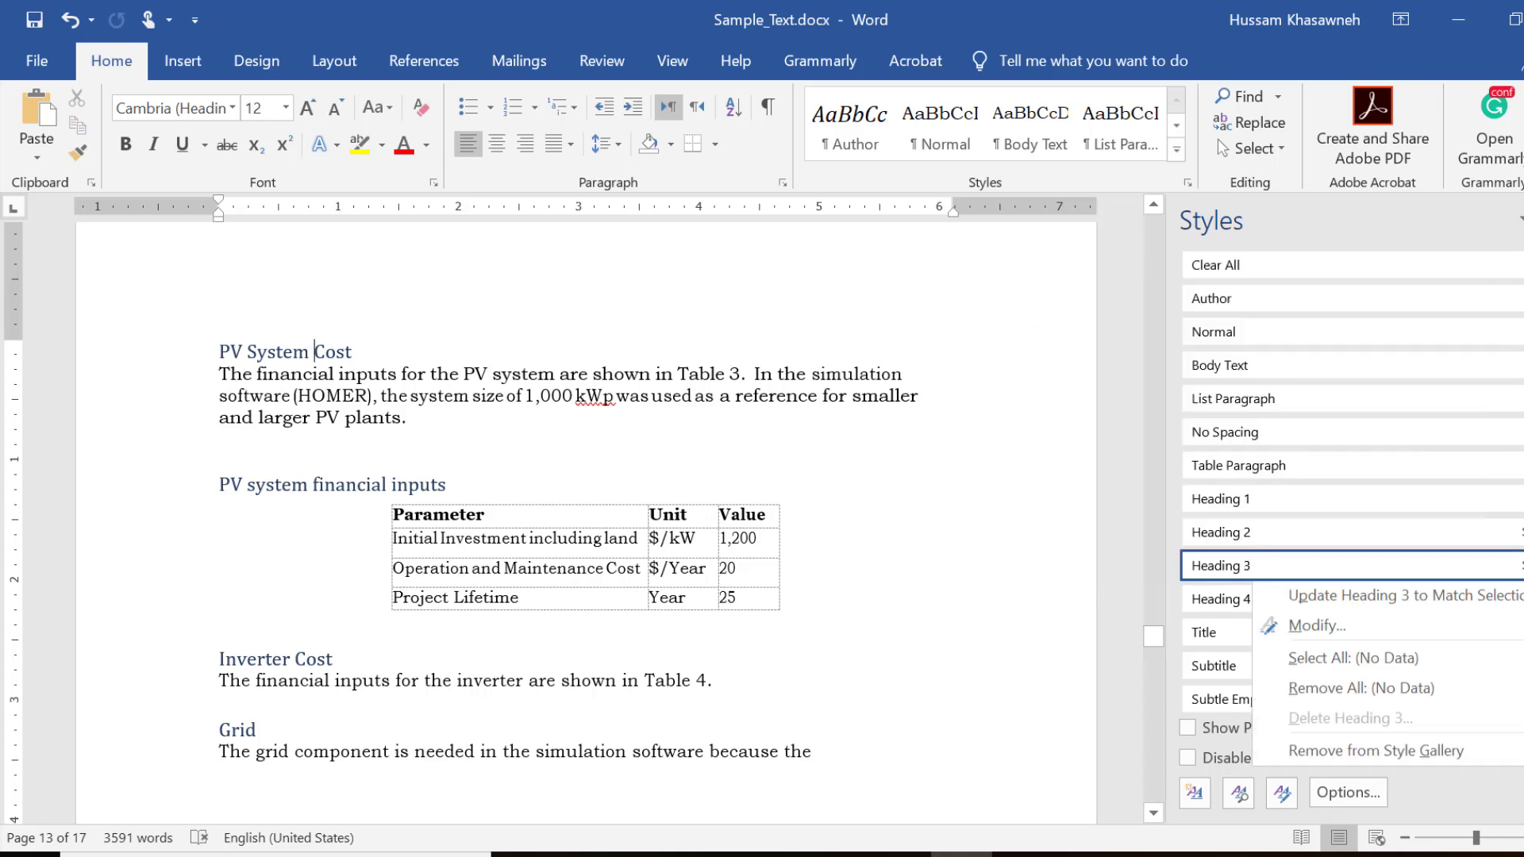
pyautogui.click(1330, 620)
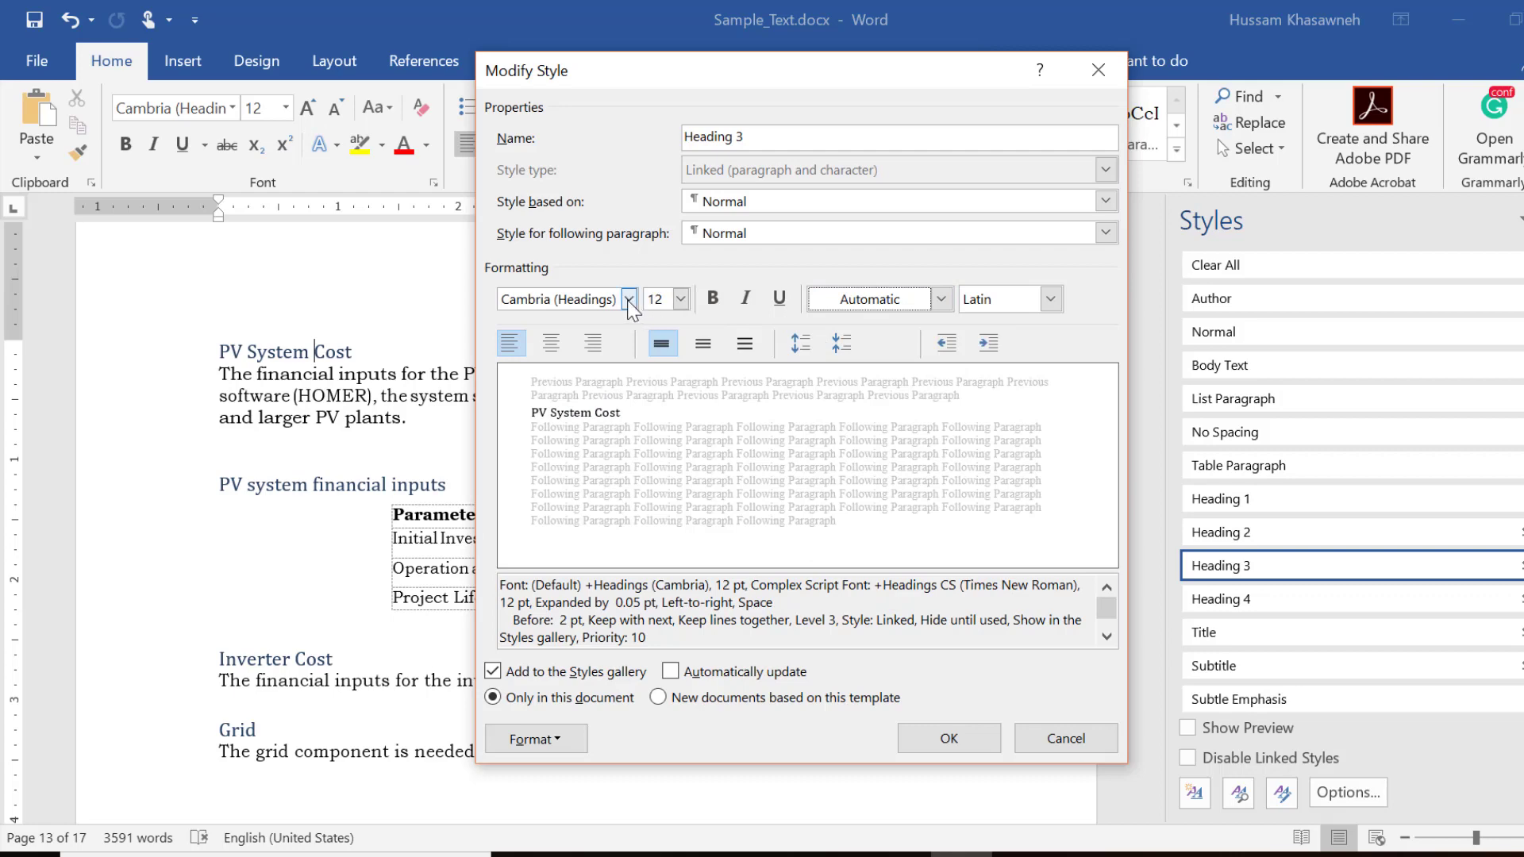
pyautogui.click(575, 738)
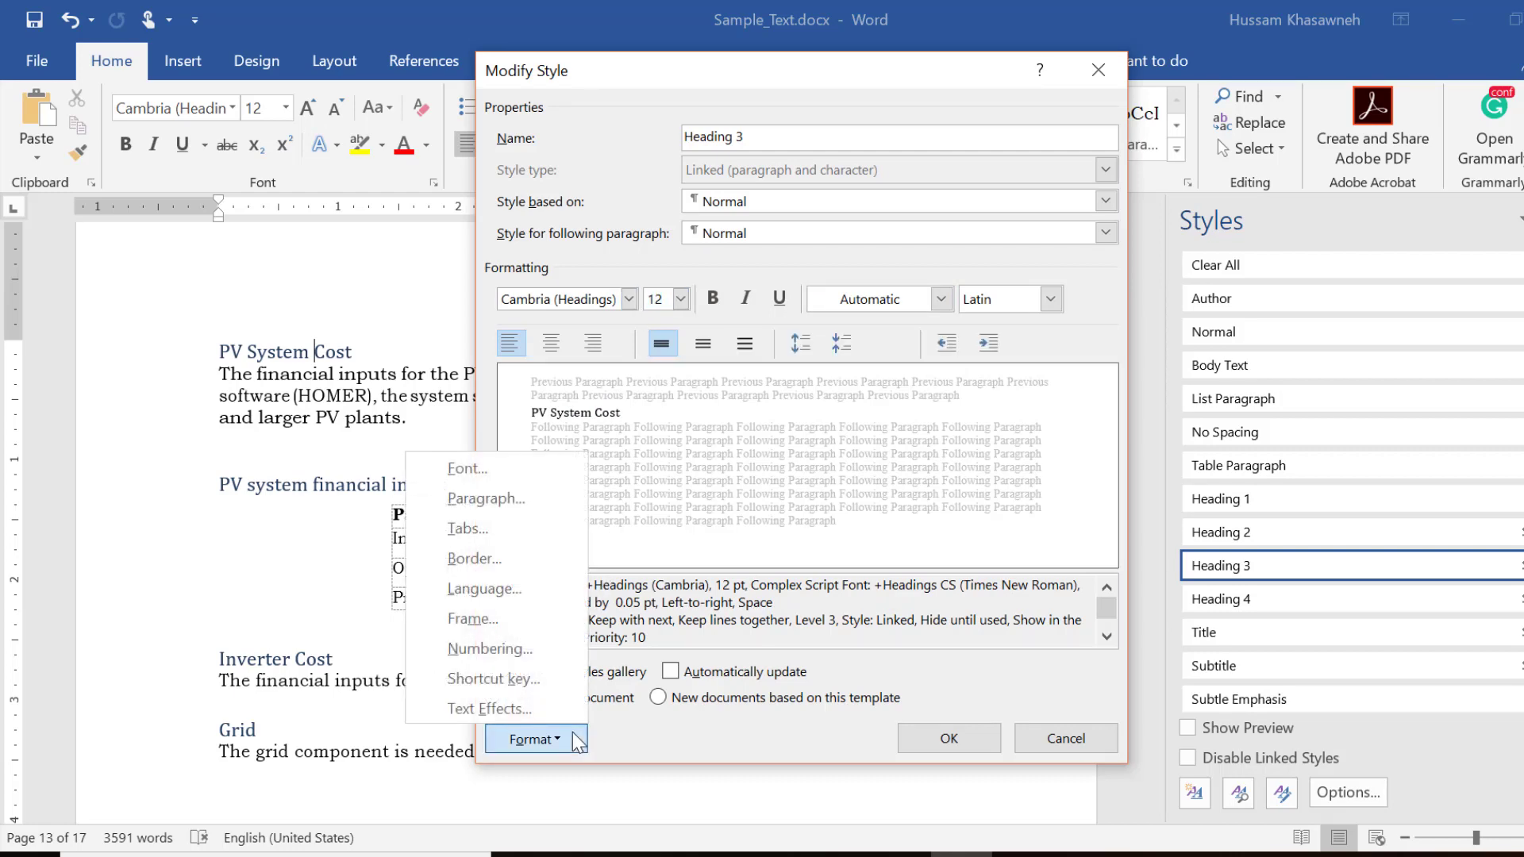
pyautogui.click(513, 497)
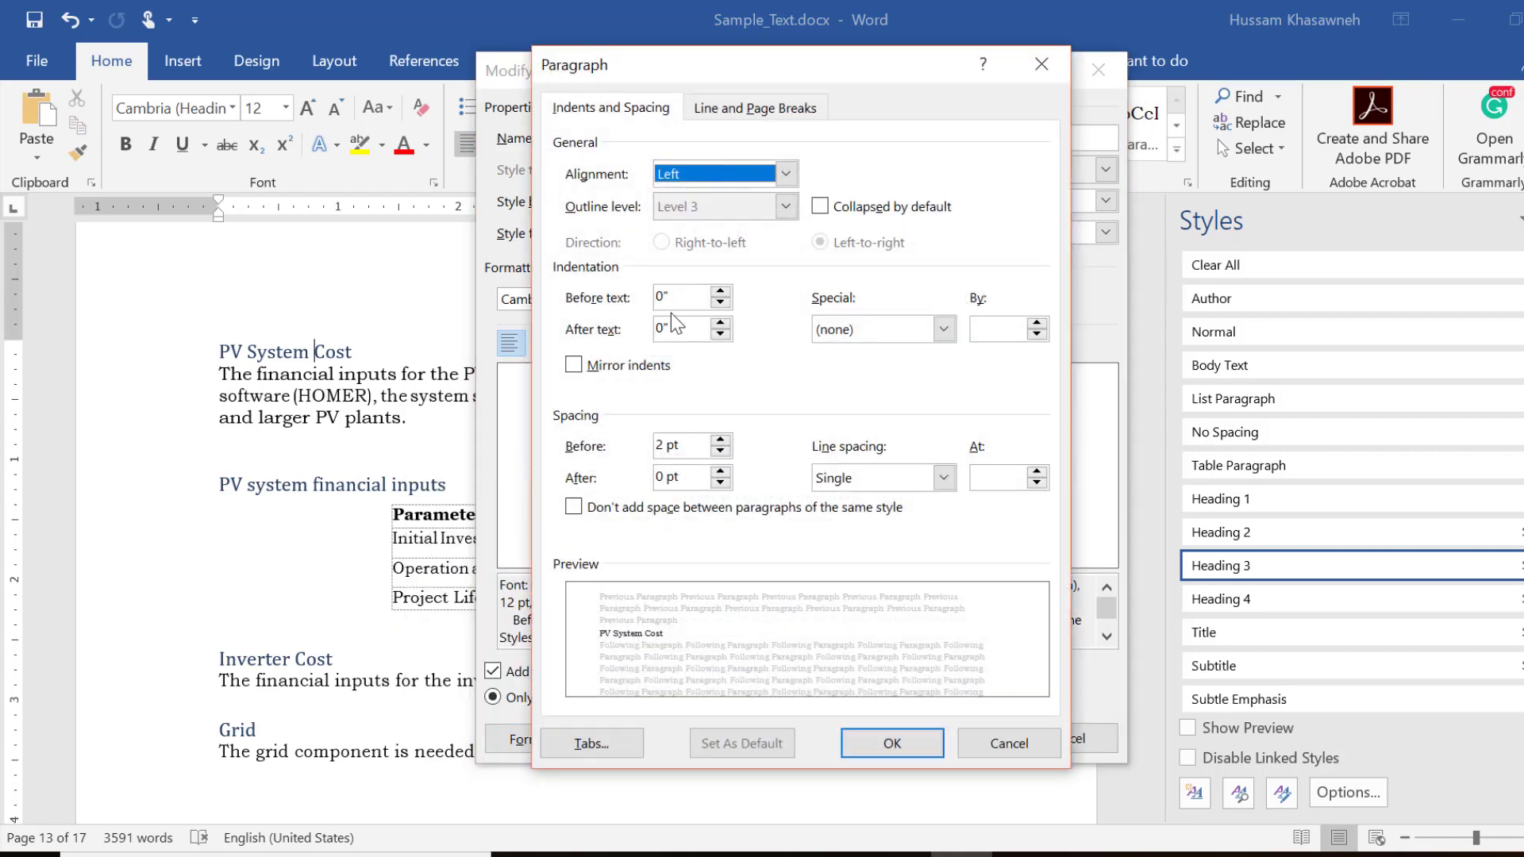
pyautogui.click(720, 291)
pyautogui.click(720, 291)
pyautogui.click(720, 291)
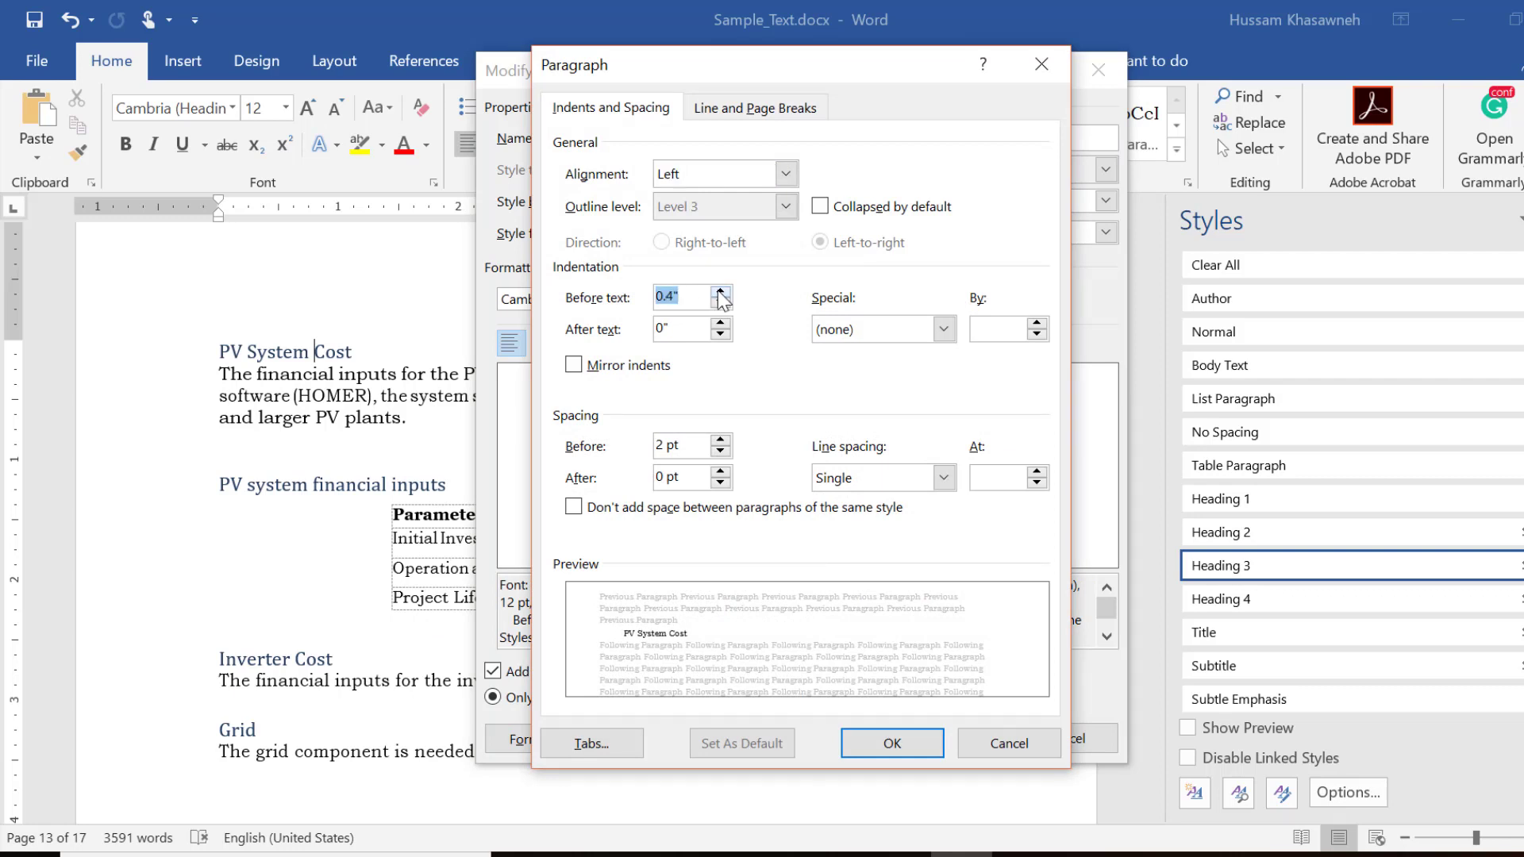
pyautogui.click(720, 291)
pyautogui.click(892, 743)
pyautogui.click(972, 738)
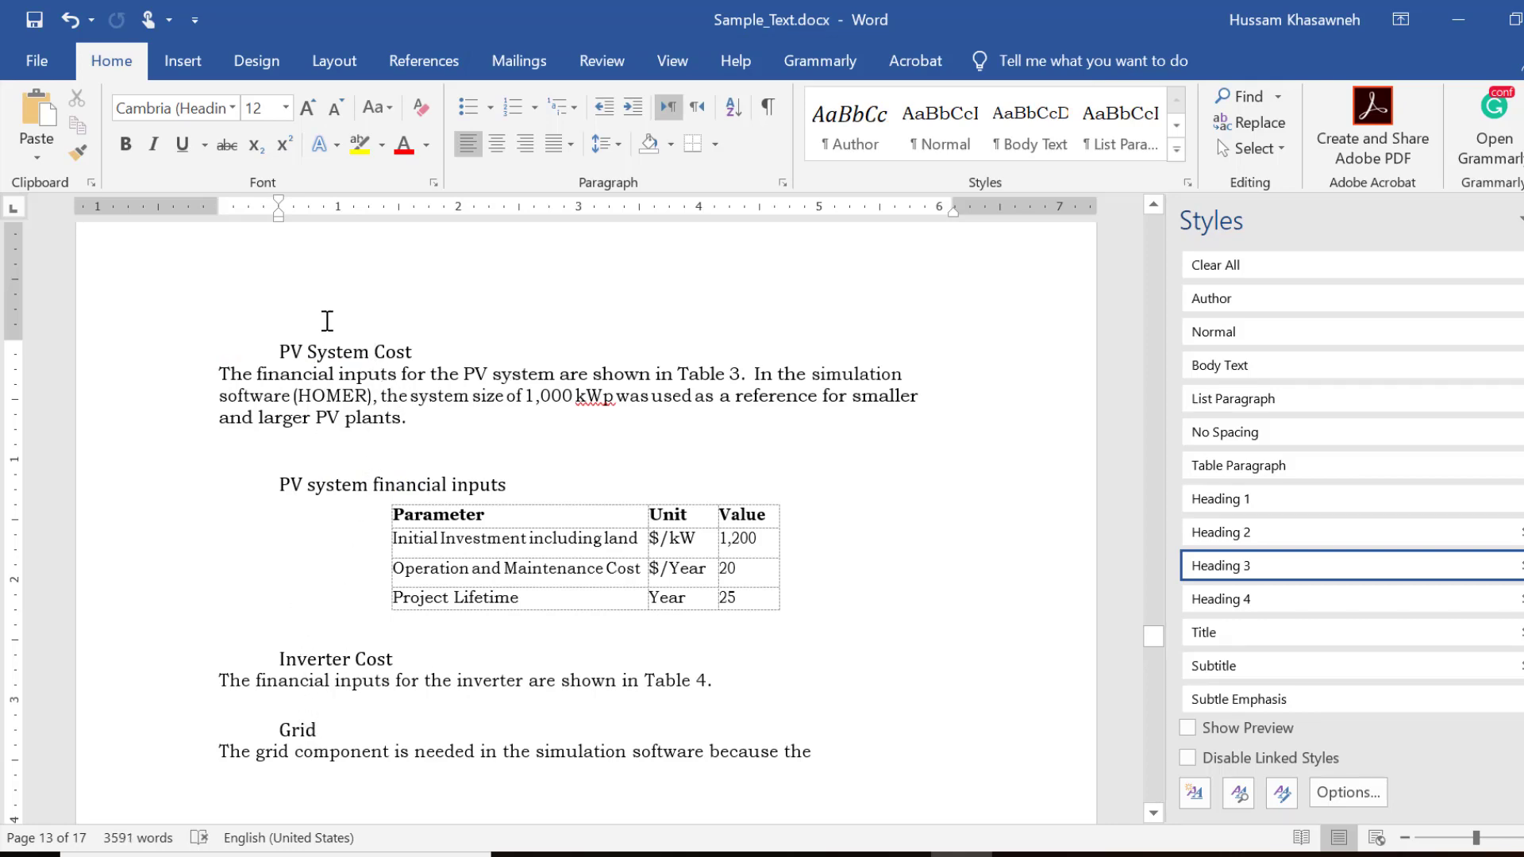
pyautogui.scroll(-1, 479, 517)
pyautogui.scroll(1, 479, 516)
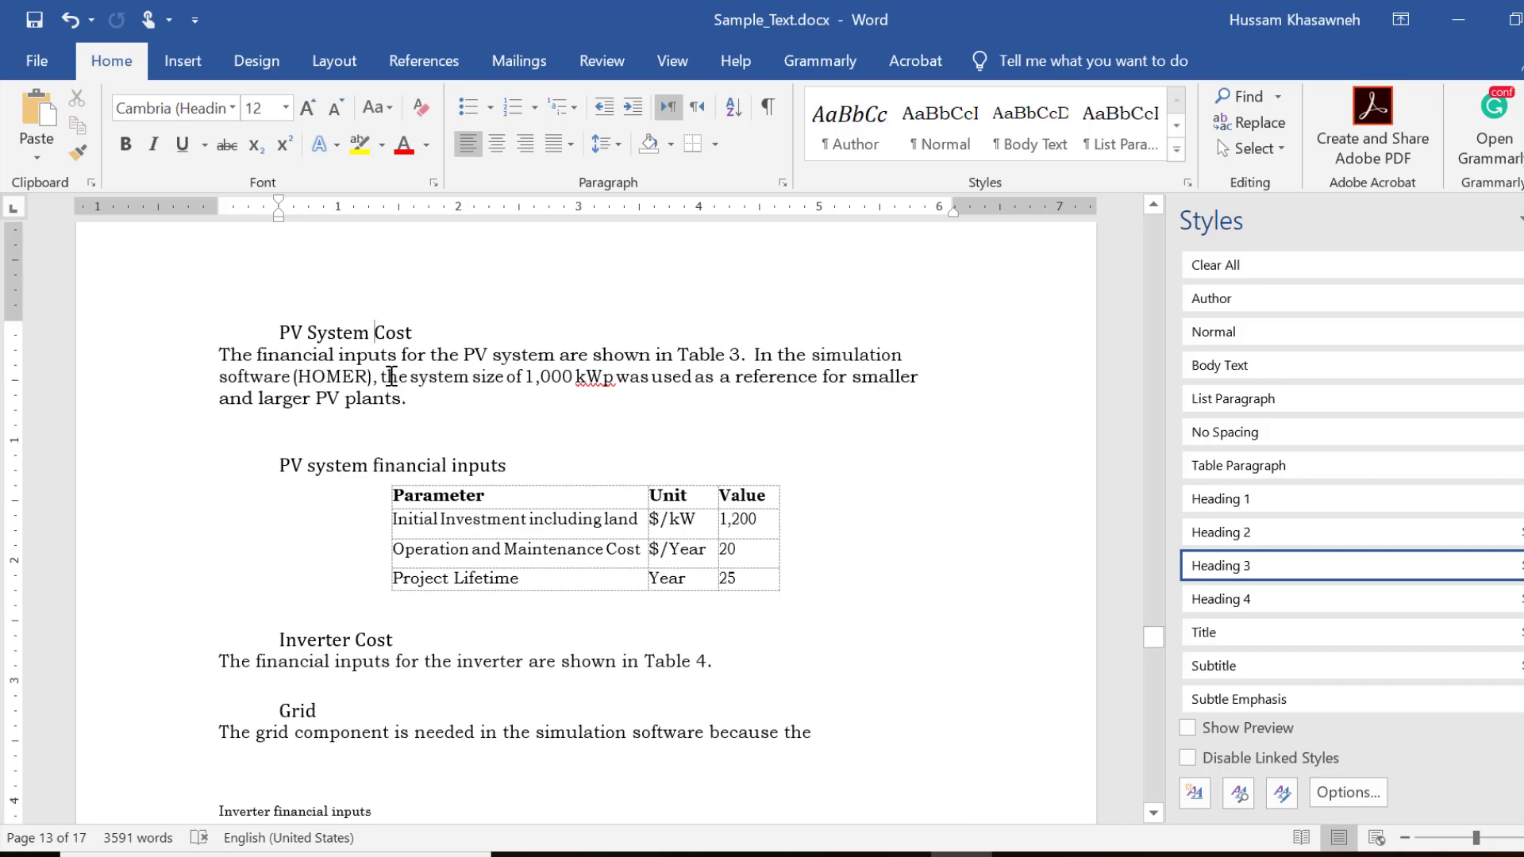
pyautogui.scroll(5, 391, 377)
pyautogui.scroll(5, 391, 376)
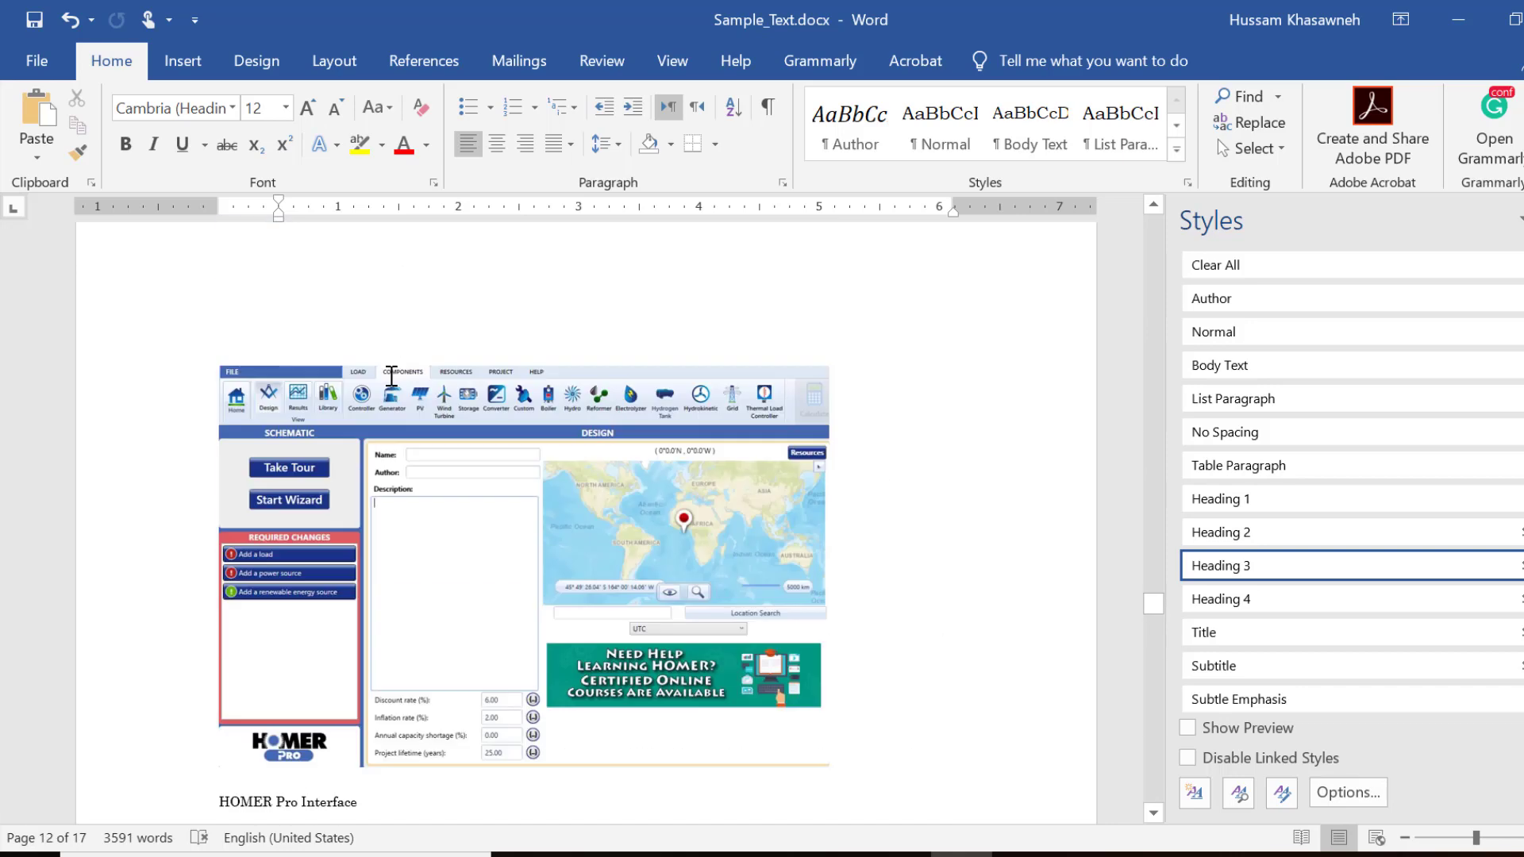
pyautogui.scroll(5, 391, 376)
pyautogui.scroll(5, 392, 376)
pyautogui.scroll(5, 392, 376)
pyautogui.scroll(10, 391, 376)
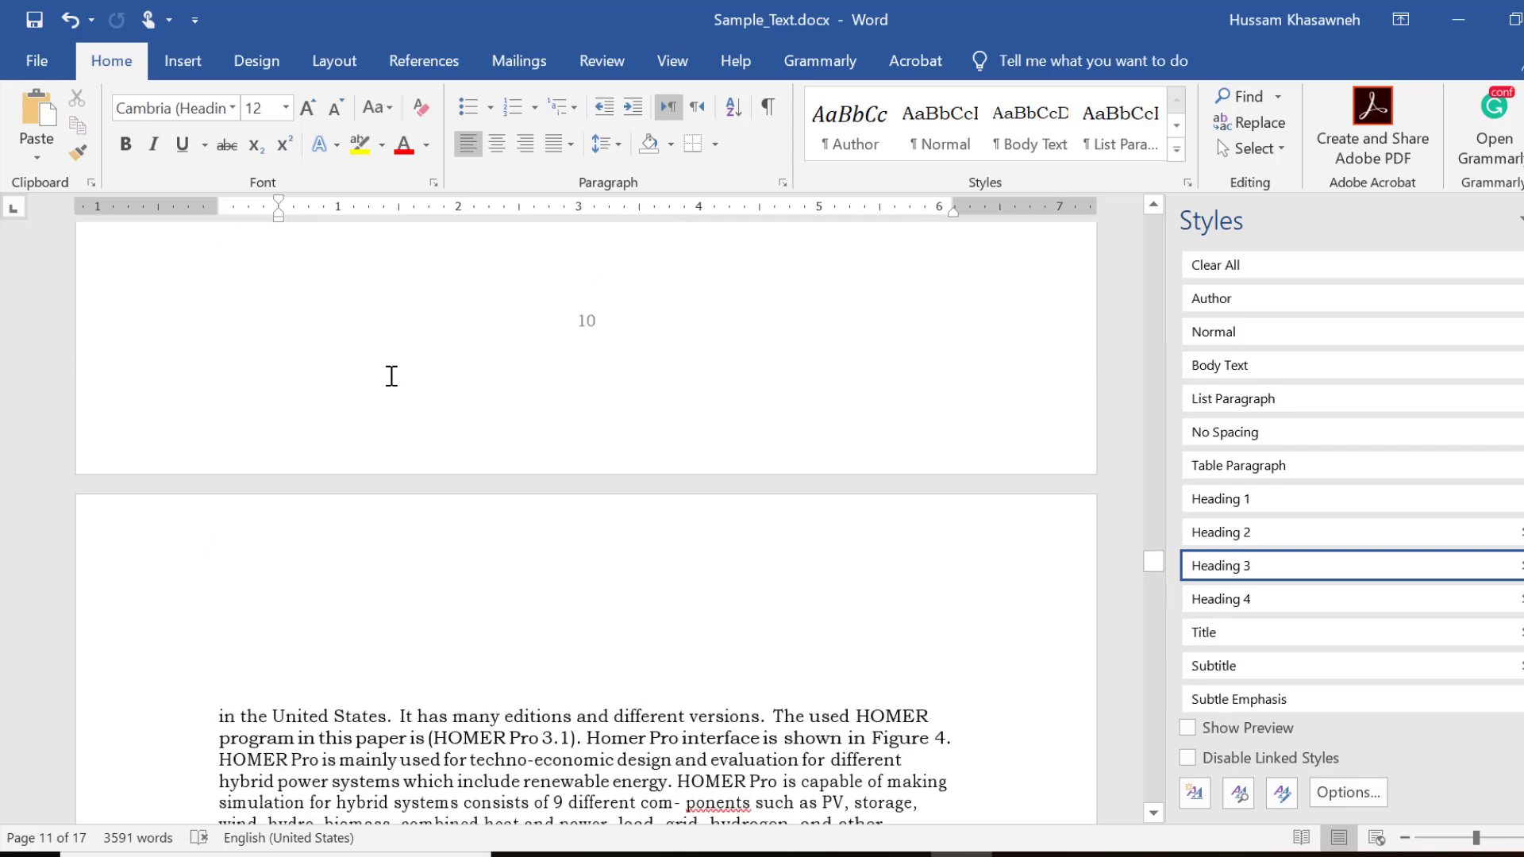
pyautogui.scroll(1, 392, 376)
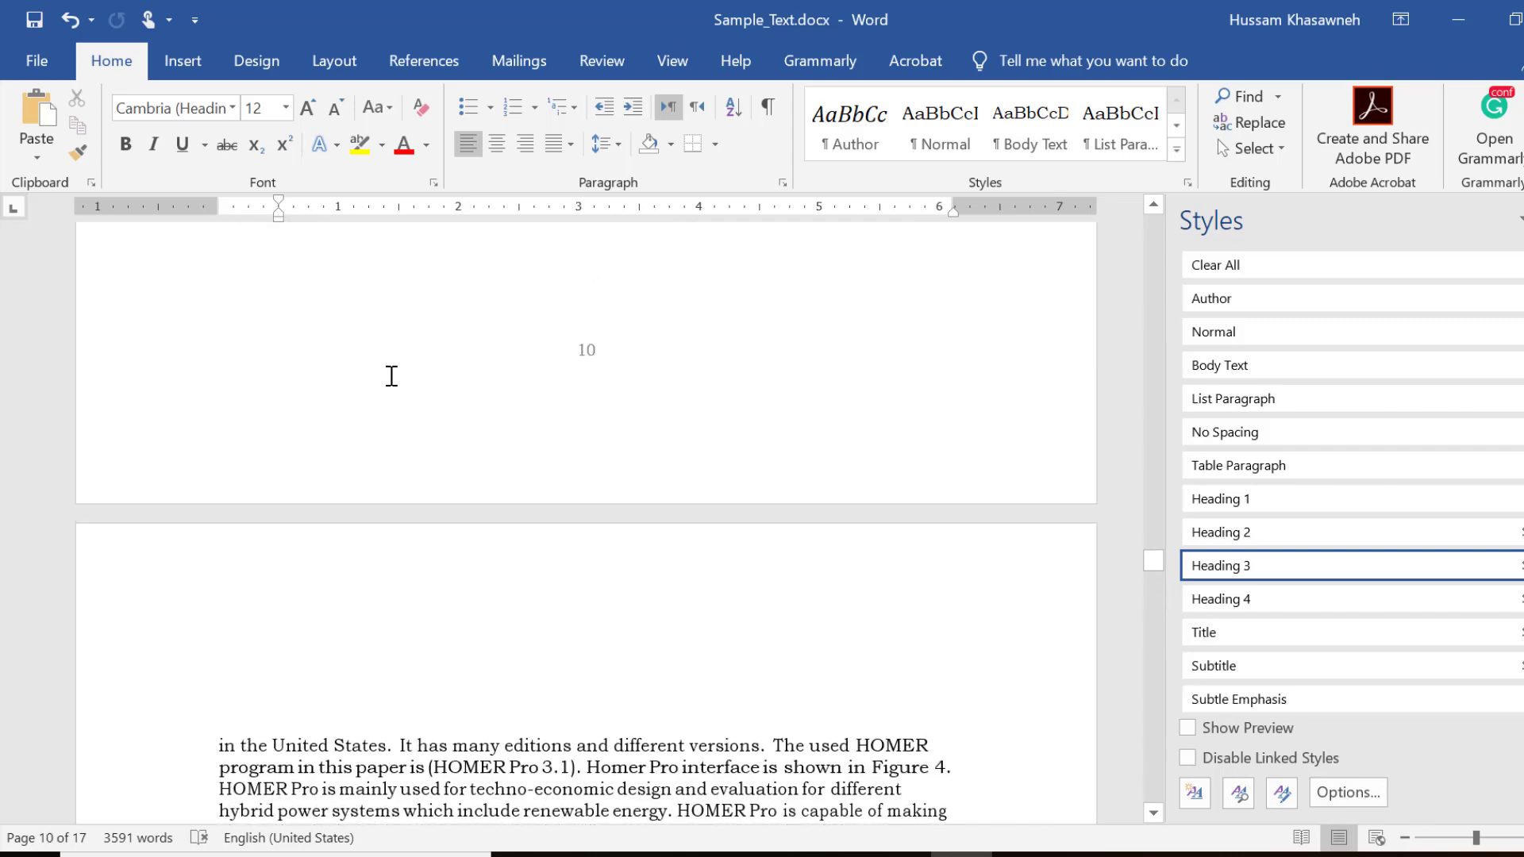
pyautogui.scroll(5, 391, 376)
pyautogui.scroll(10, 391, 377)
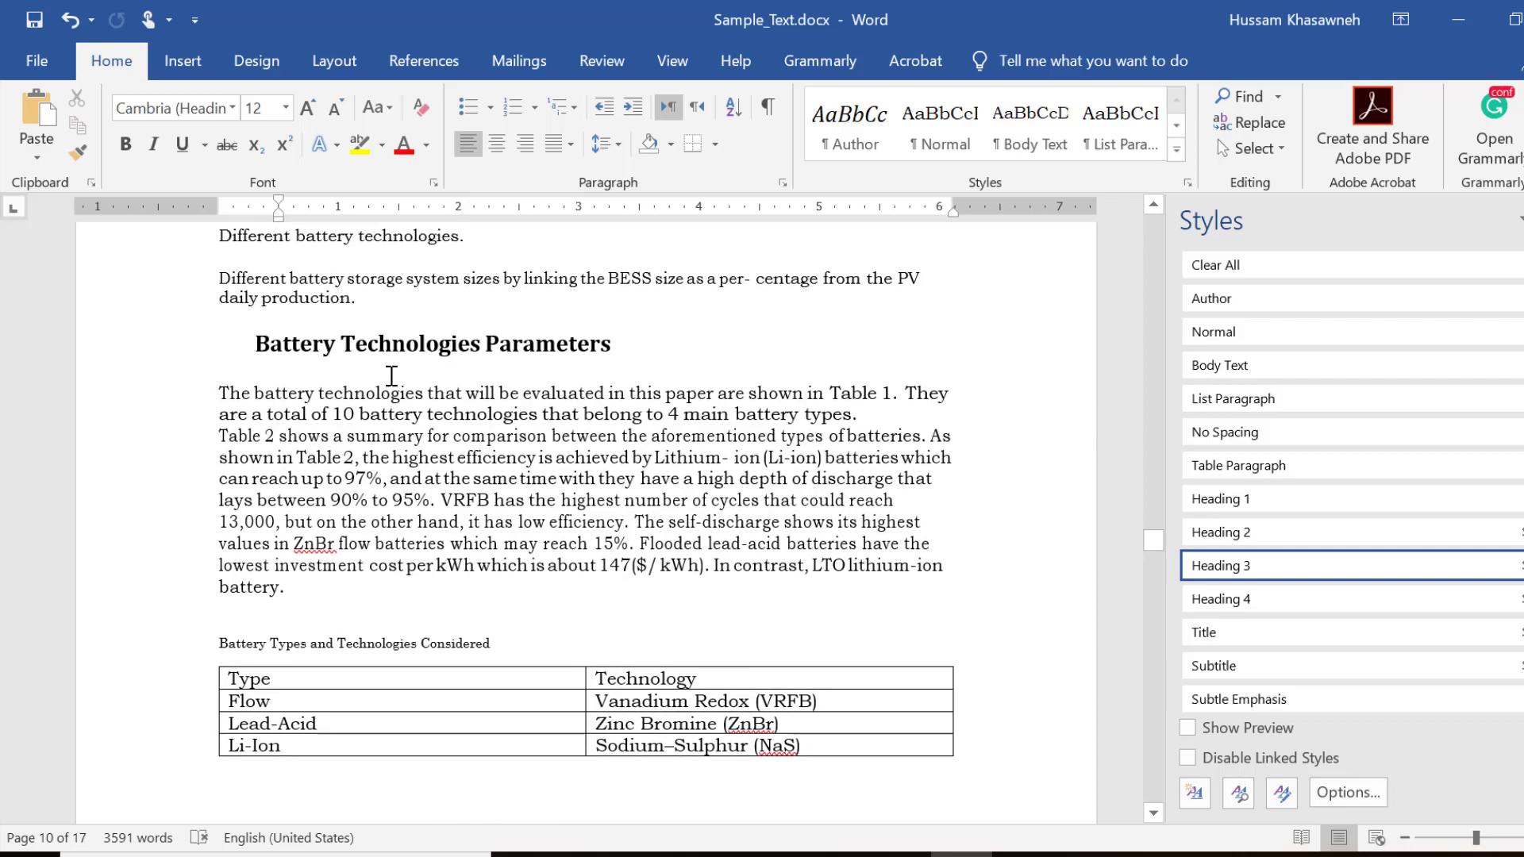
pyautogui.scroll(10, 391, 376)
pyautogui.scroll(5, 391, 377)
pyautogui.scroll(10, 392, 376)
pyautogui.scroll(10, 391, 376)
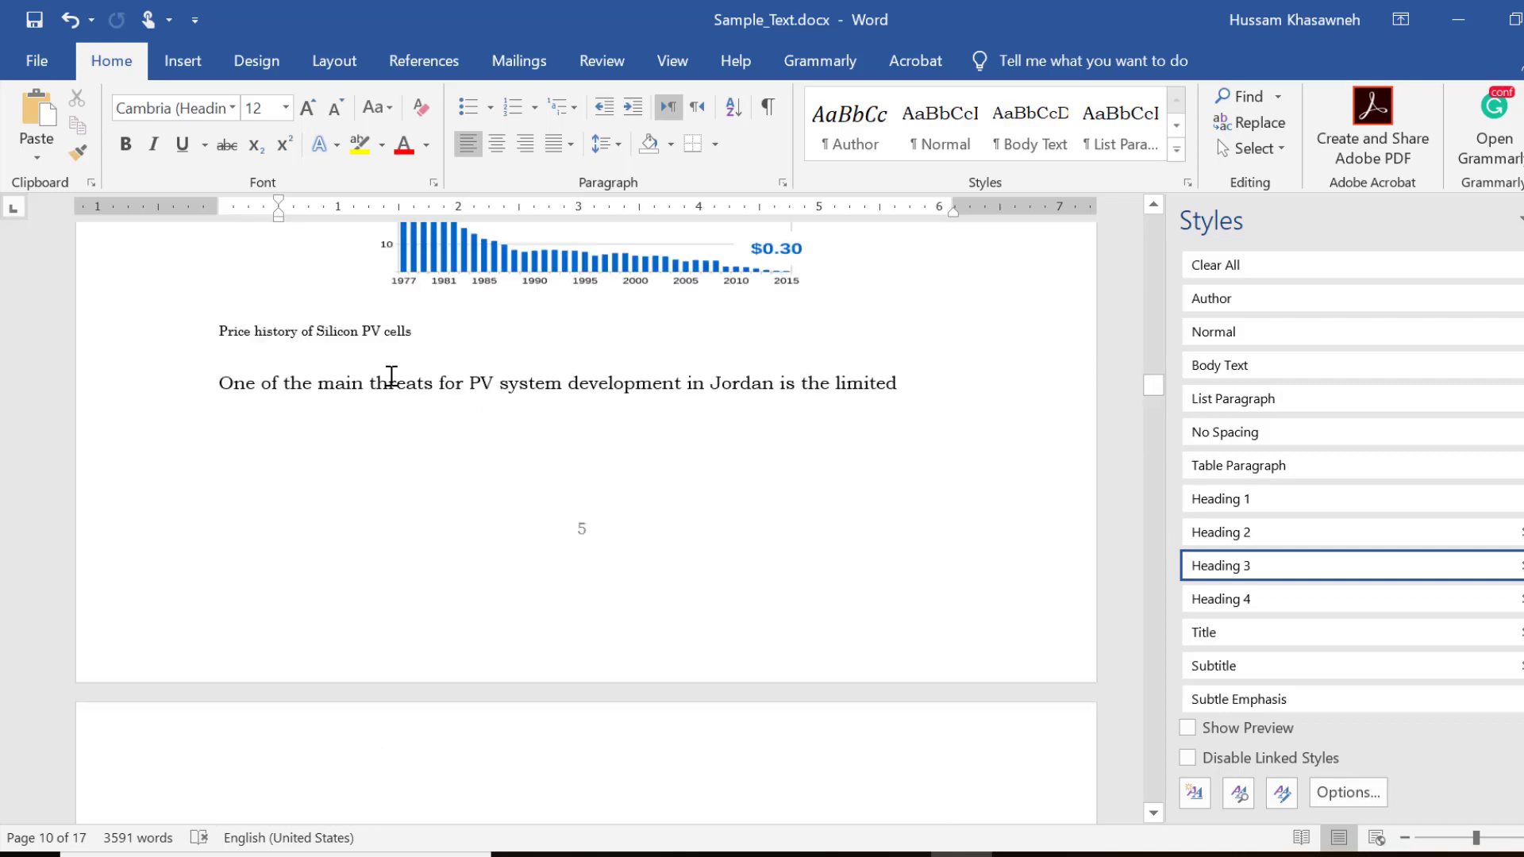
pyautogui.scroll(10, 391, 377)
pyautogui.scroll(5, 391, 376)
pyautogui.scroll(5, 392, 377)
pyautogui.scroll(10, 391, 376)
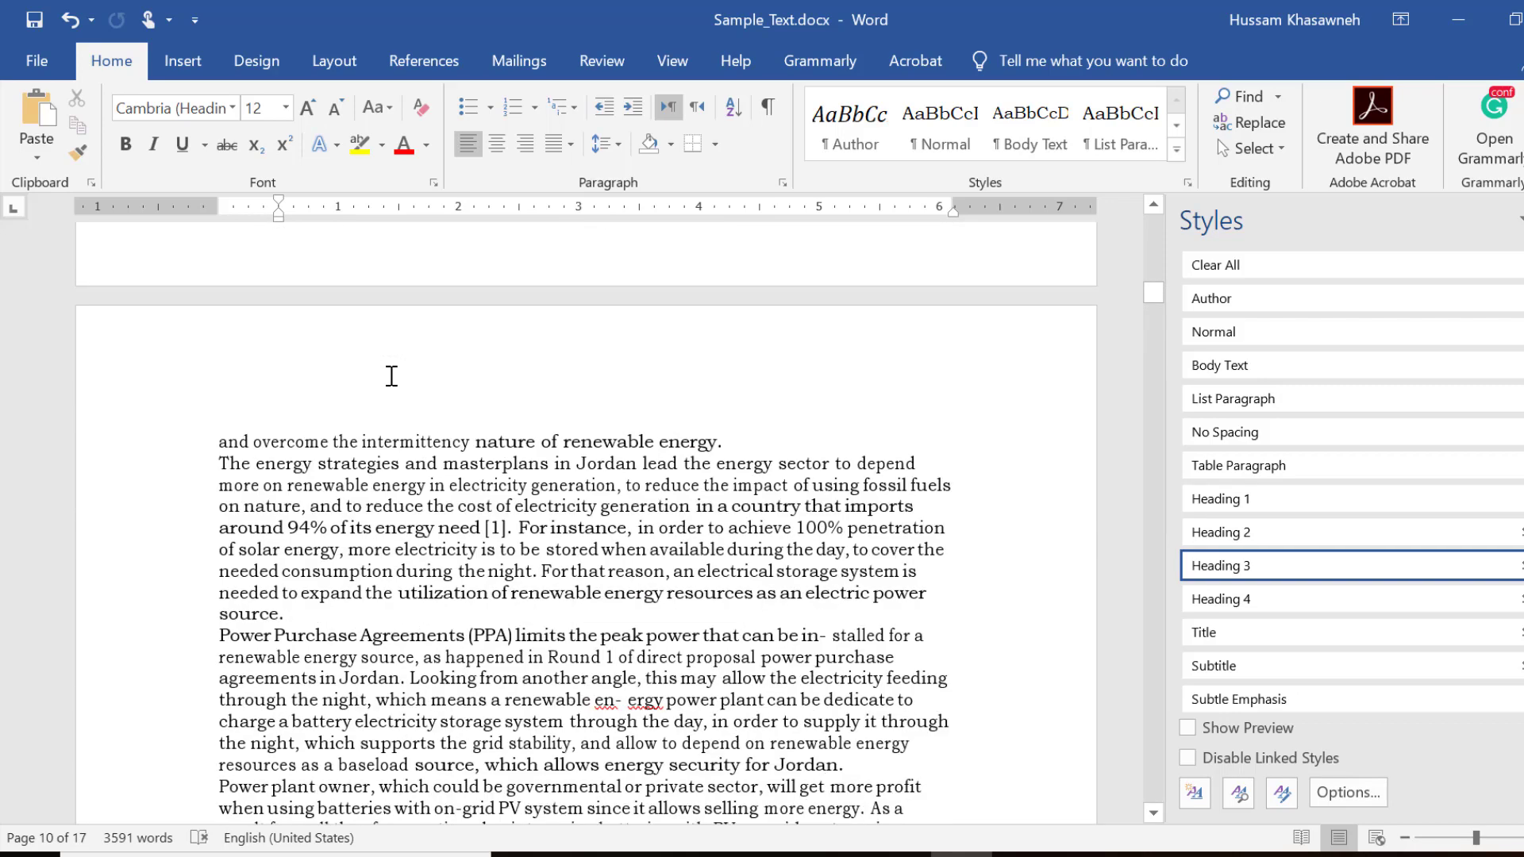
pyautogui.scroll(5, 391, 377)
pyautogui.scroll(10, 392, 376)
pyautogui.scroll(5, 391, 376)
pyautogui.click(721, 579)
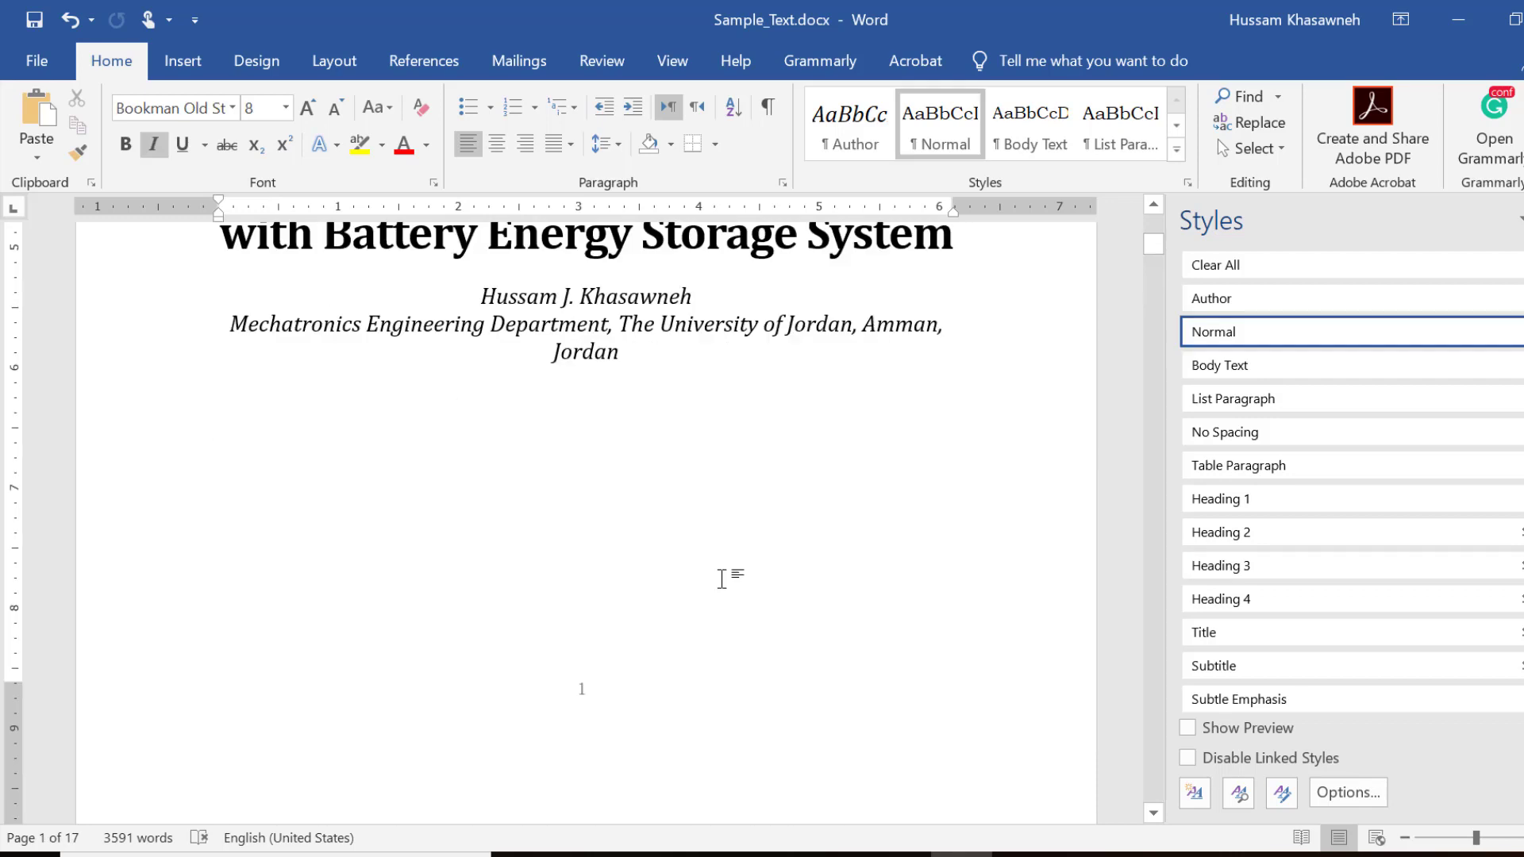
pyautogui.scroll(-3, 722, 578)
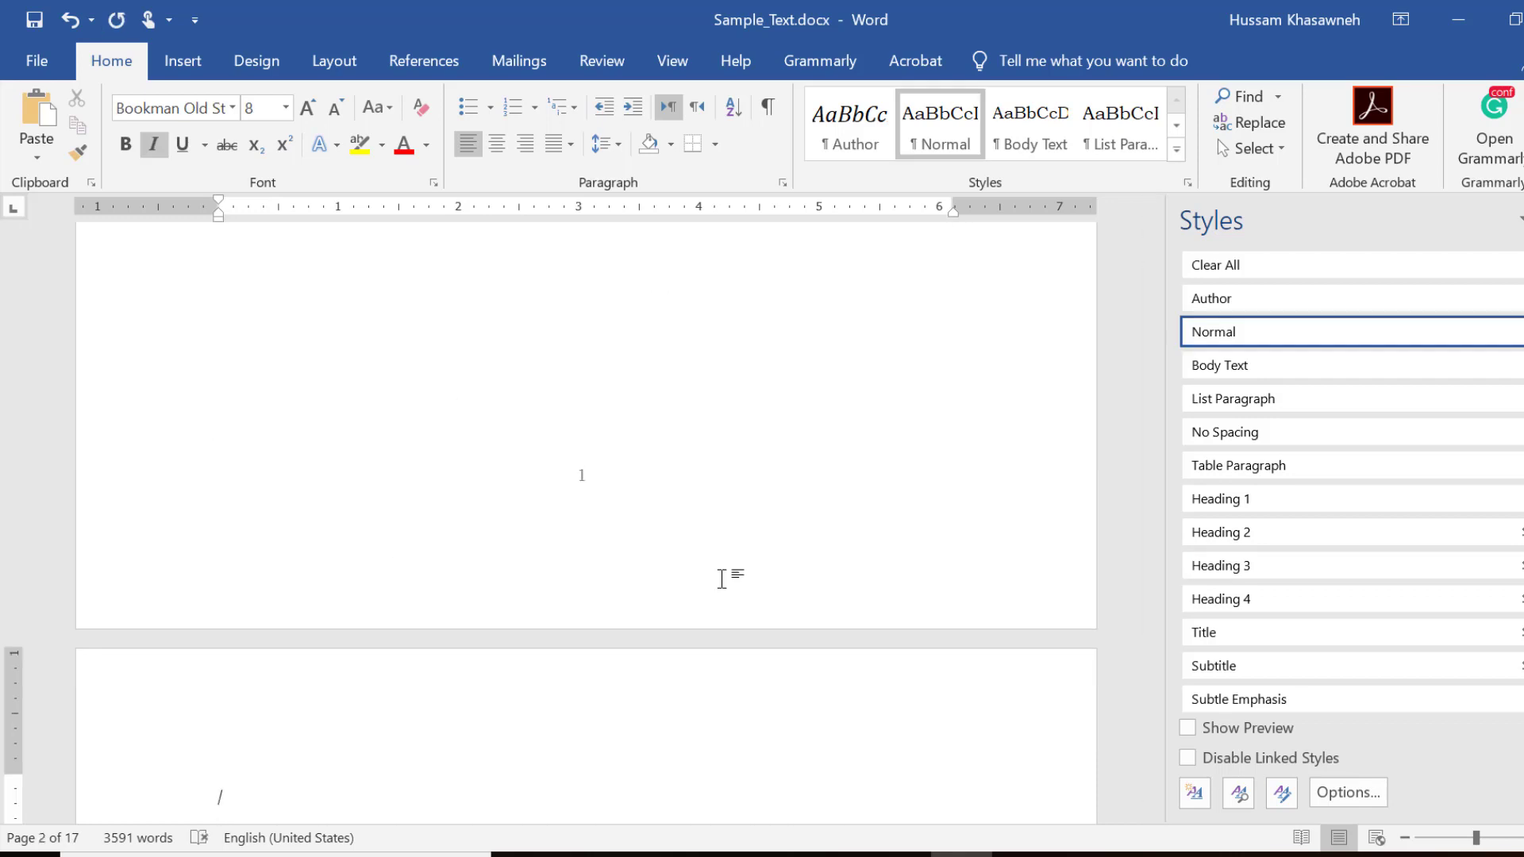
pyautogui.scroll(-4, 531, 667)
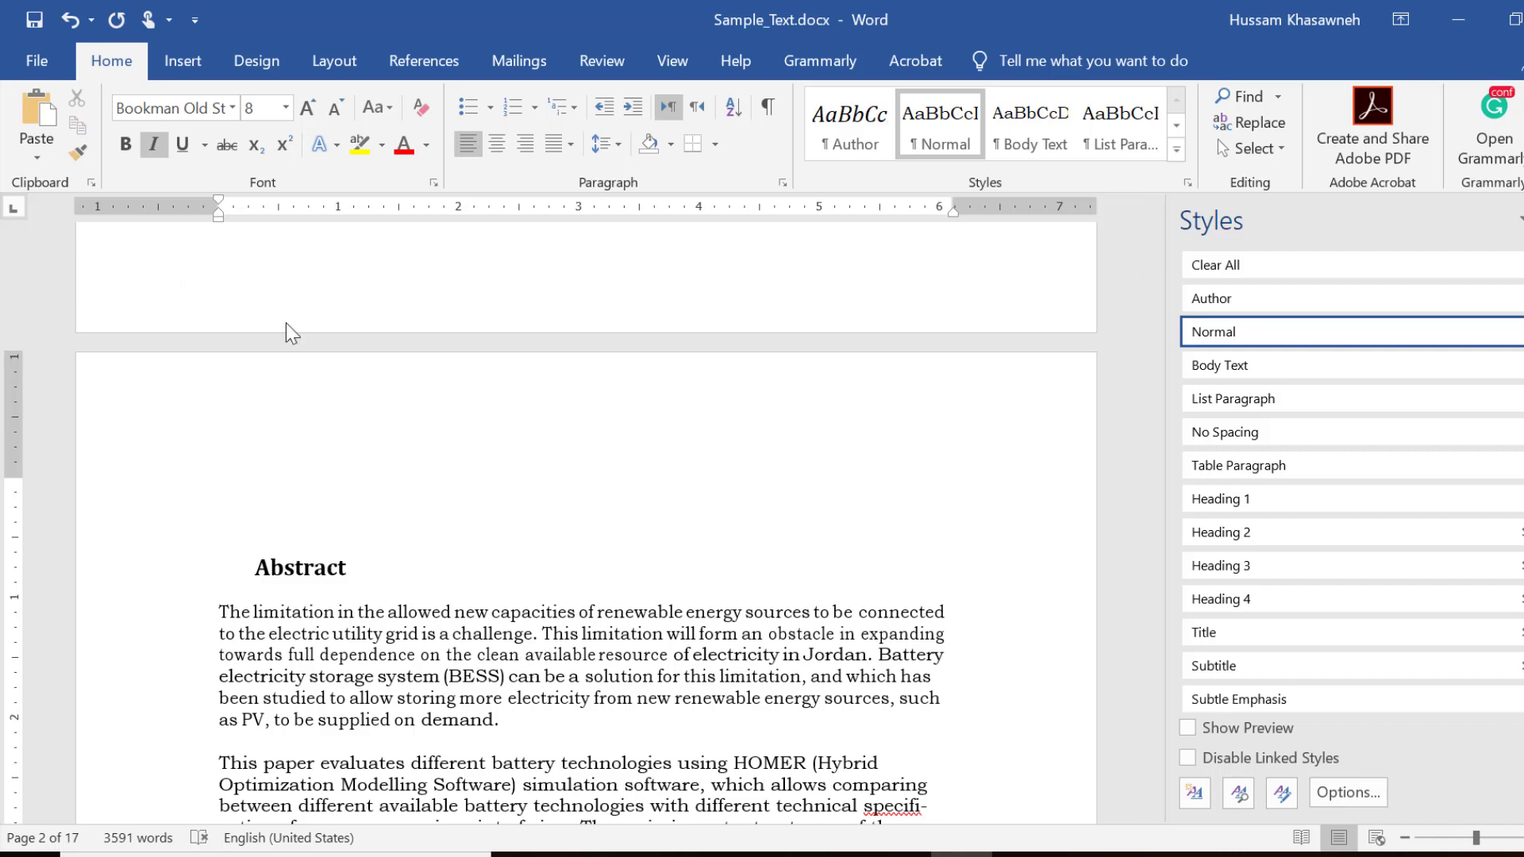
# Insert the References tab's Automatic Table 2 contents above the Abstract on page 2.
pyautogui.click(412, 72)
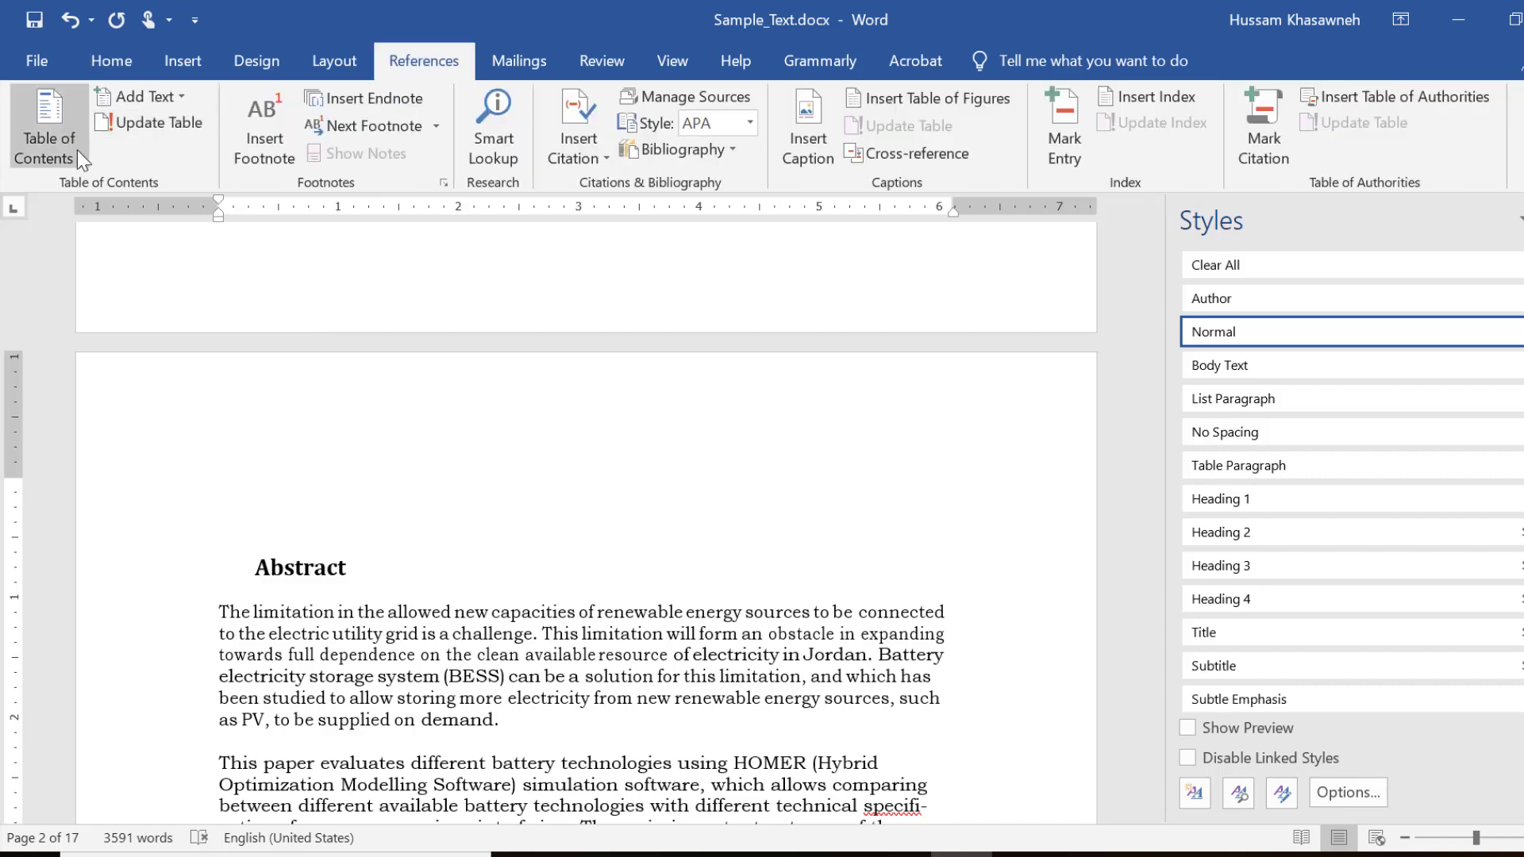
pyautogui.click(78, 150)
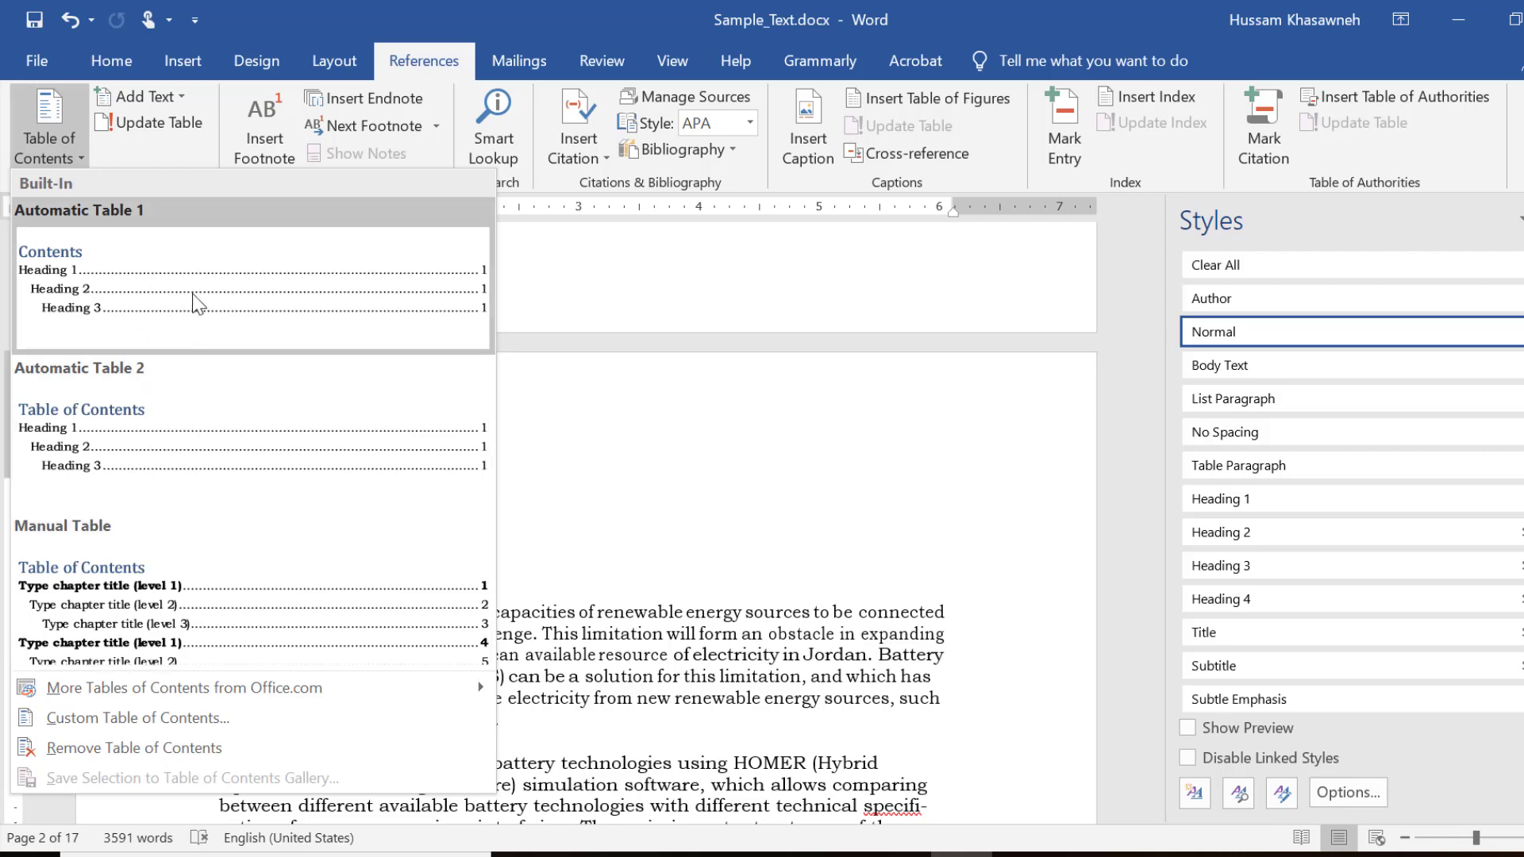
pyautogui.click(192, 412)
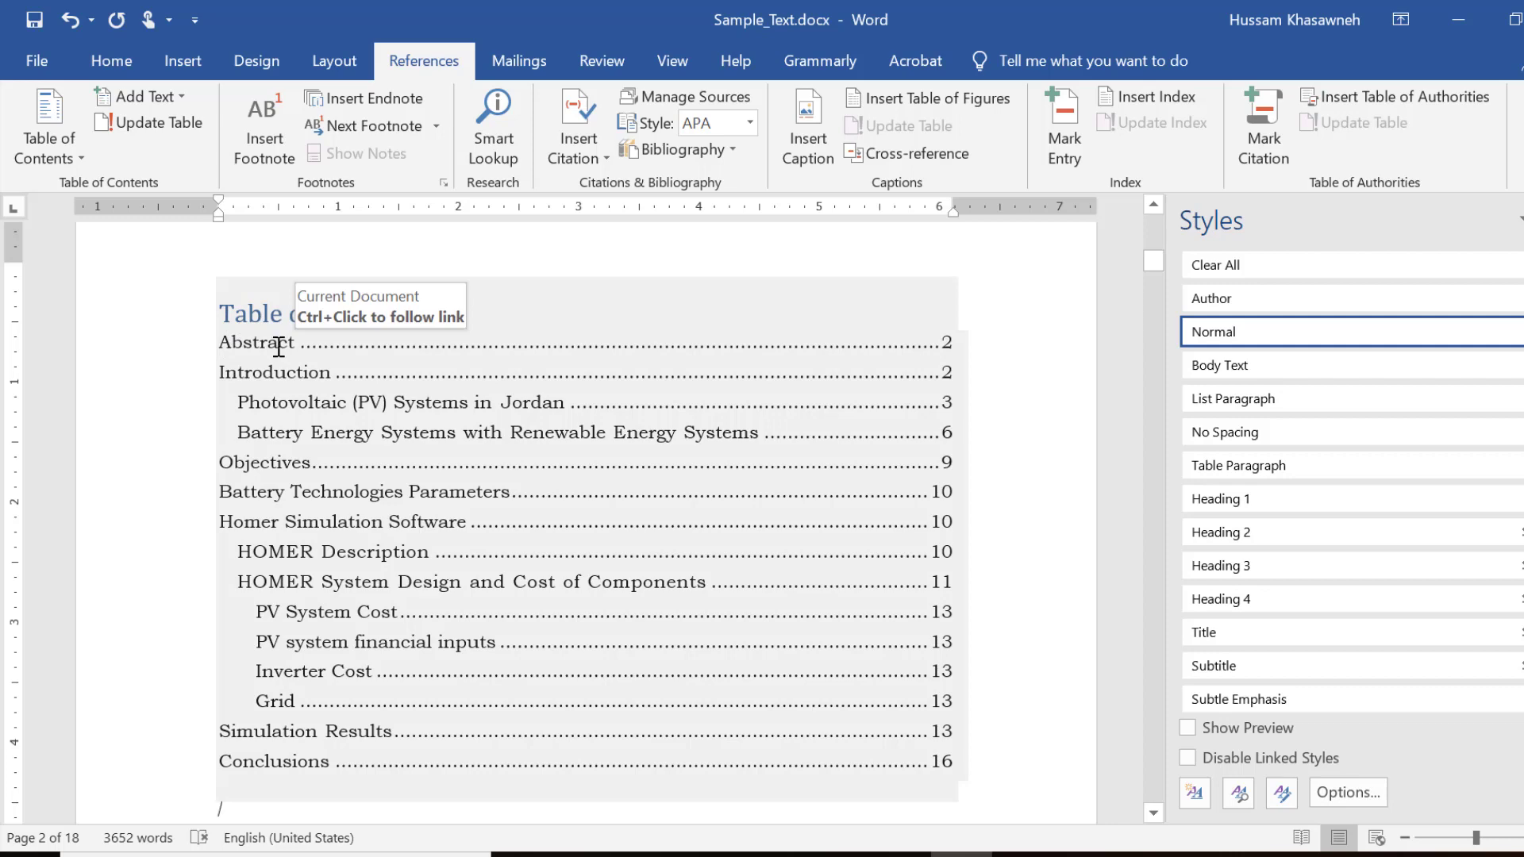
# Add blank lines after the table of contents until the Abstract moves to page 3.
pyautogui.scroll(-5, 691, 448)
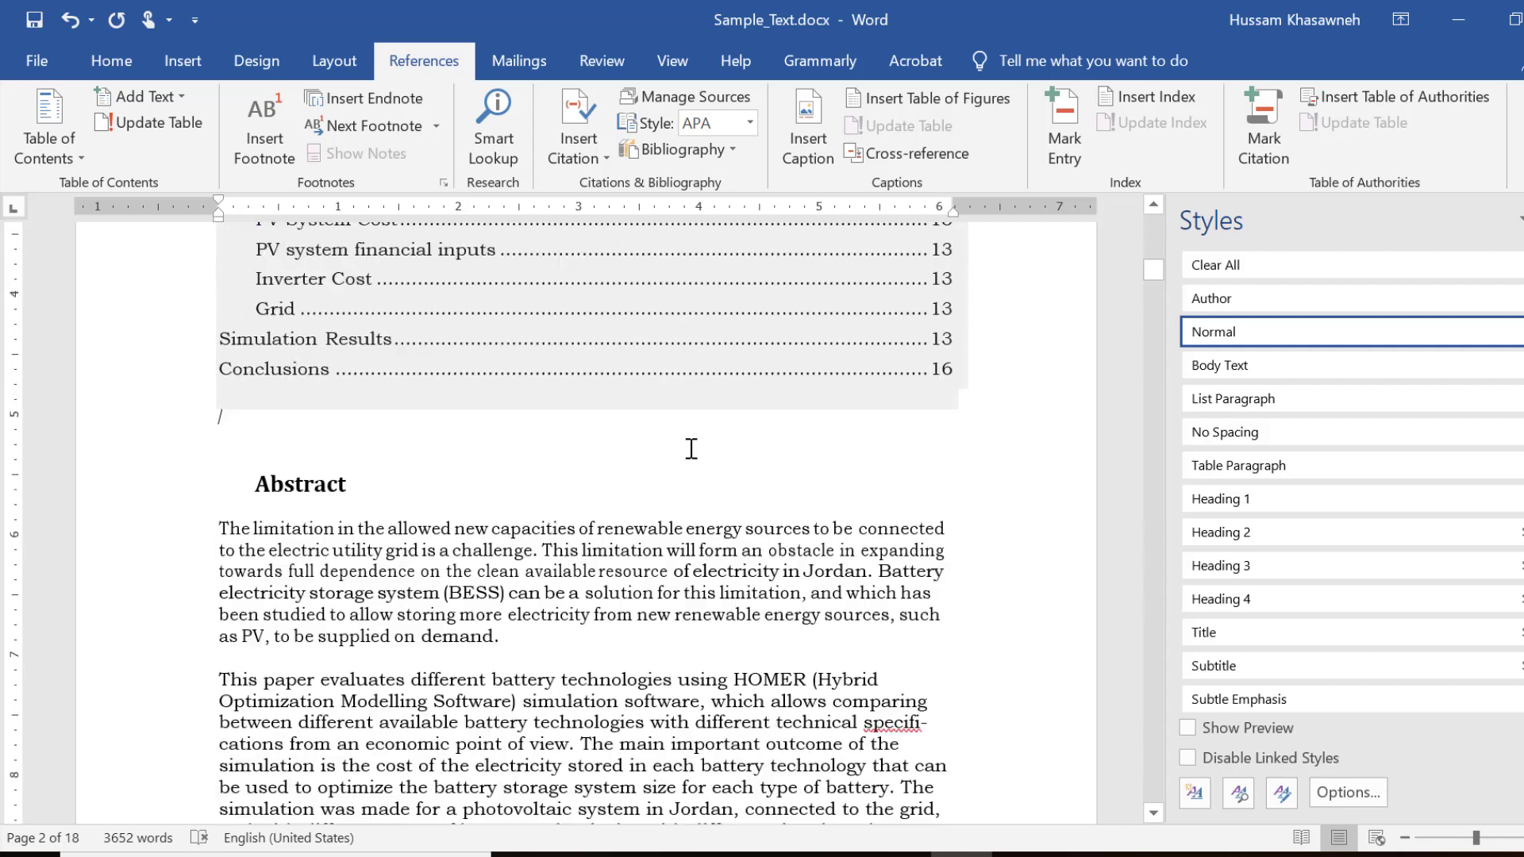
pyautogui.scroll(-1, 691, 449)
pyautogui.scroll(-4, 605, 615)
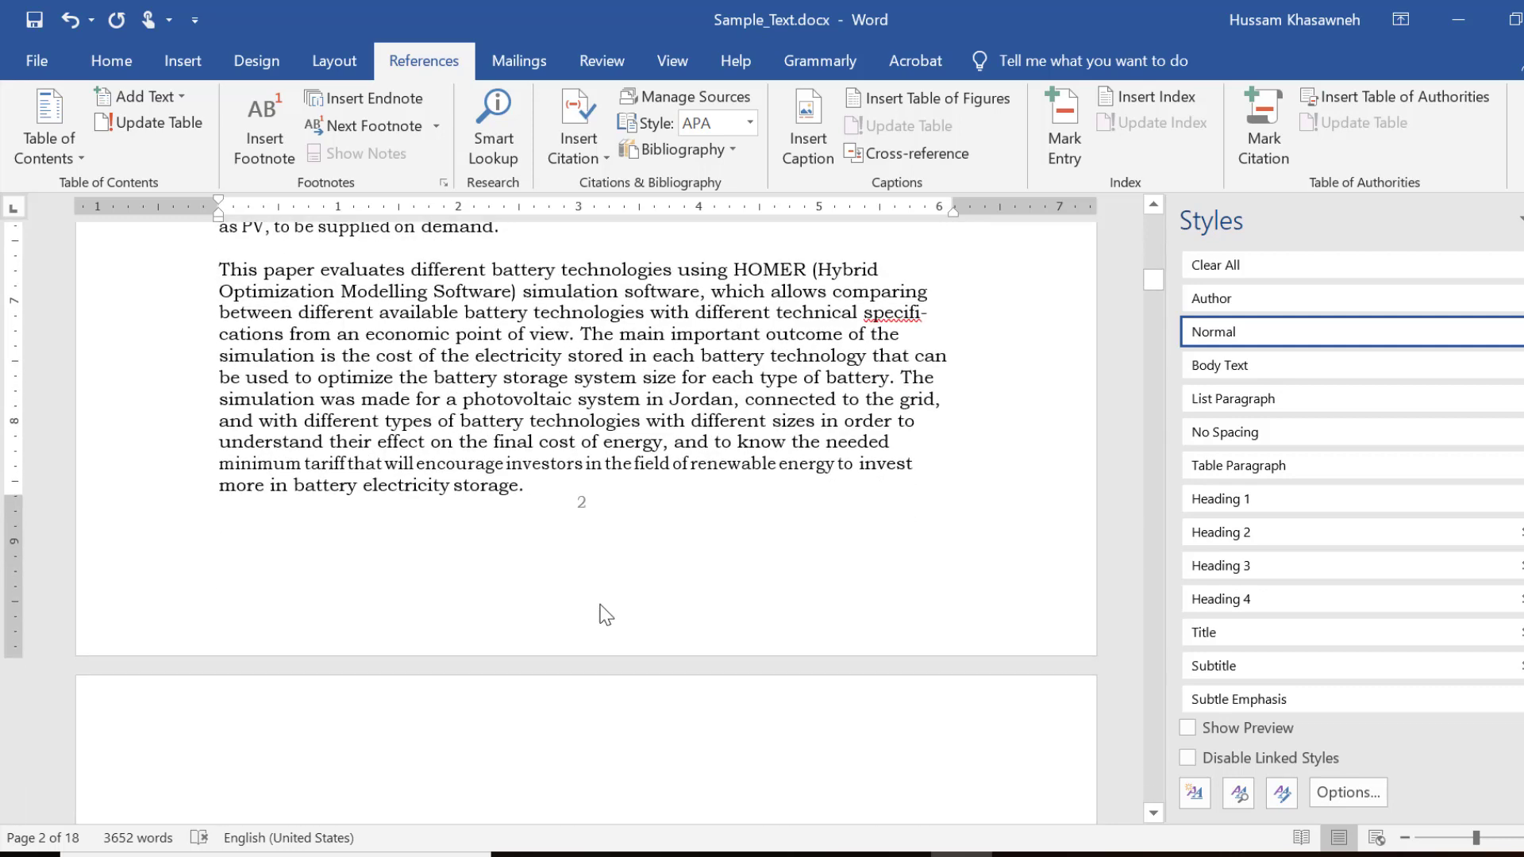
pyautogui.scroll(6, 586, 505)
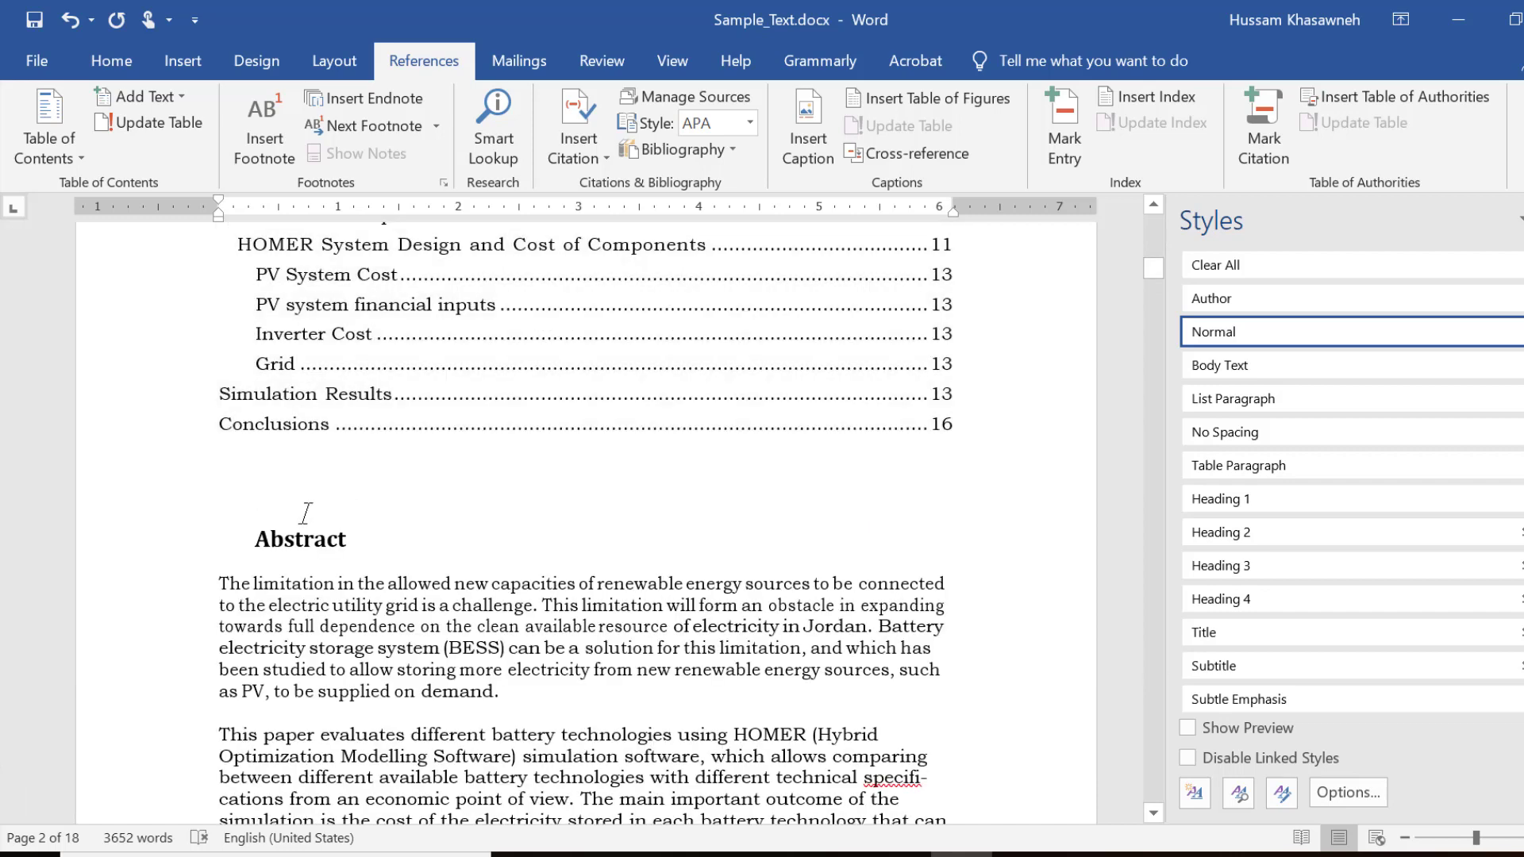
pyautogui.click(306, 513)
pyautogui.press('Return')
pyautogui.press('Return')
pyautogui.press('Return')
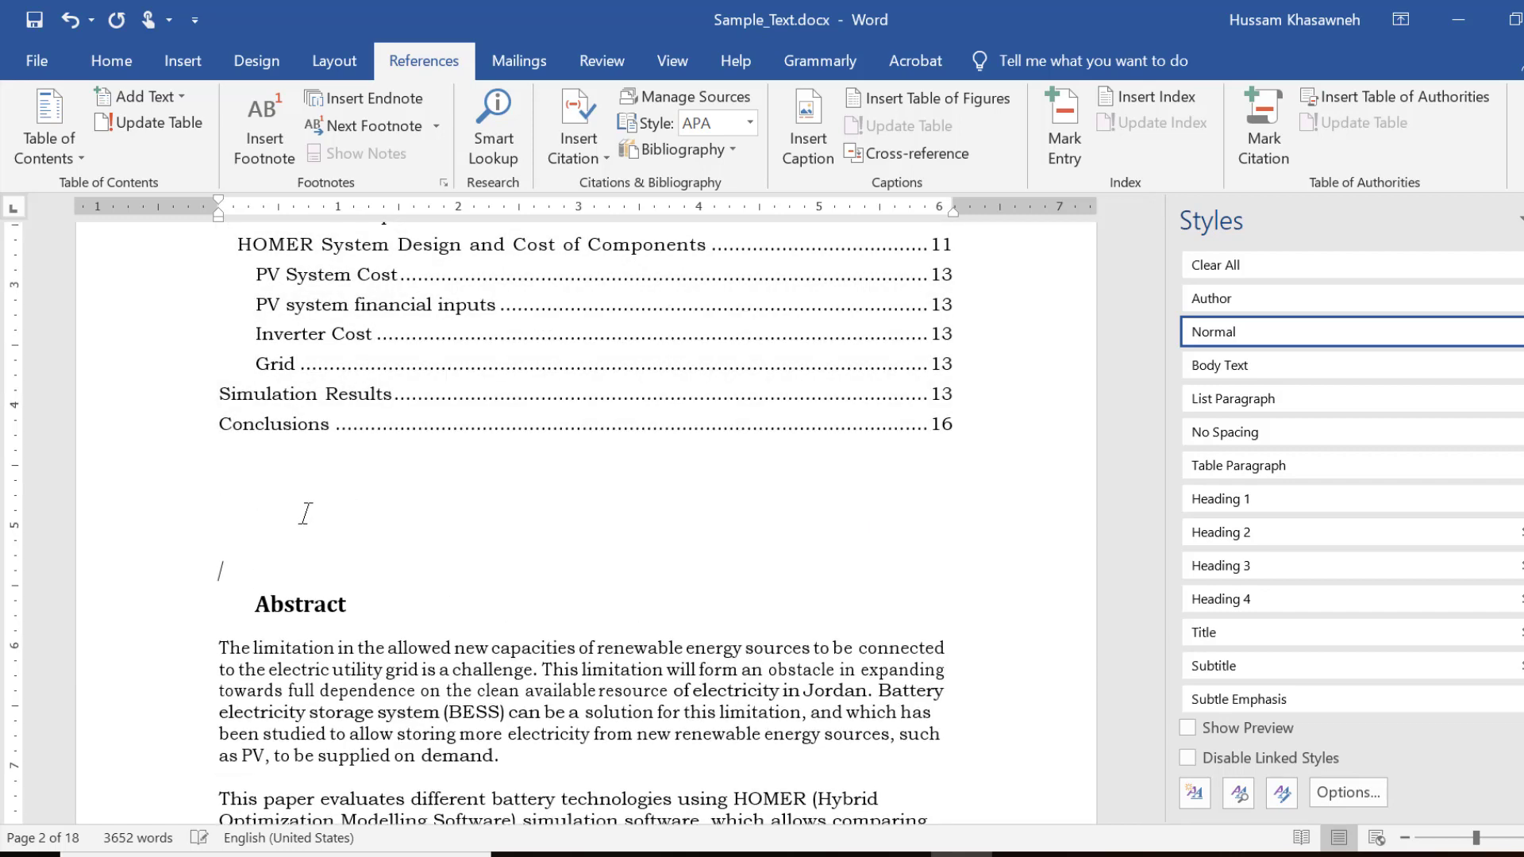
pyautogui.press('Return')
pyautogui.press('Return')
pyautogui.press('Return')
pyautogui.press('Return')
pyautogui.press('Return')
pyautogui.press('Return')
pyautogui.scroll(-2, 305, 513)
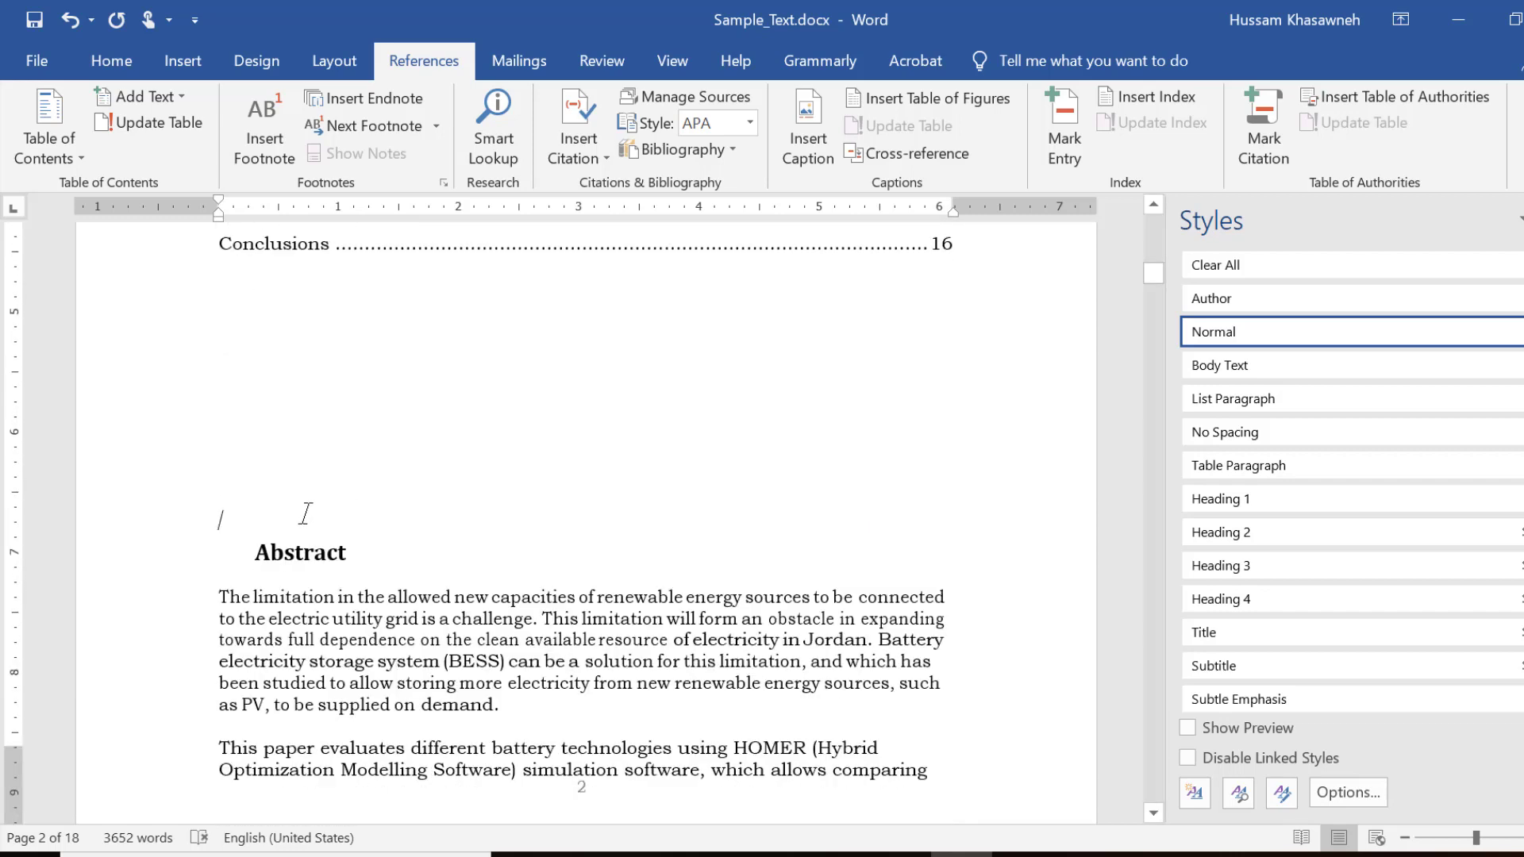
pyautogui.scroll(-1, 306, 513)
pyautogui.scroll(-1, 306, 513)
pyautogui.press('Return')
pyautogui.press('Return')
pyautogui.press('Return')
pyautogui.press('Return')
pyautogui.press('Return')
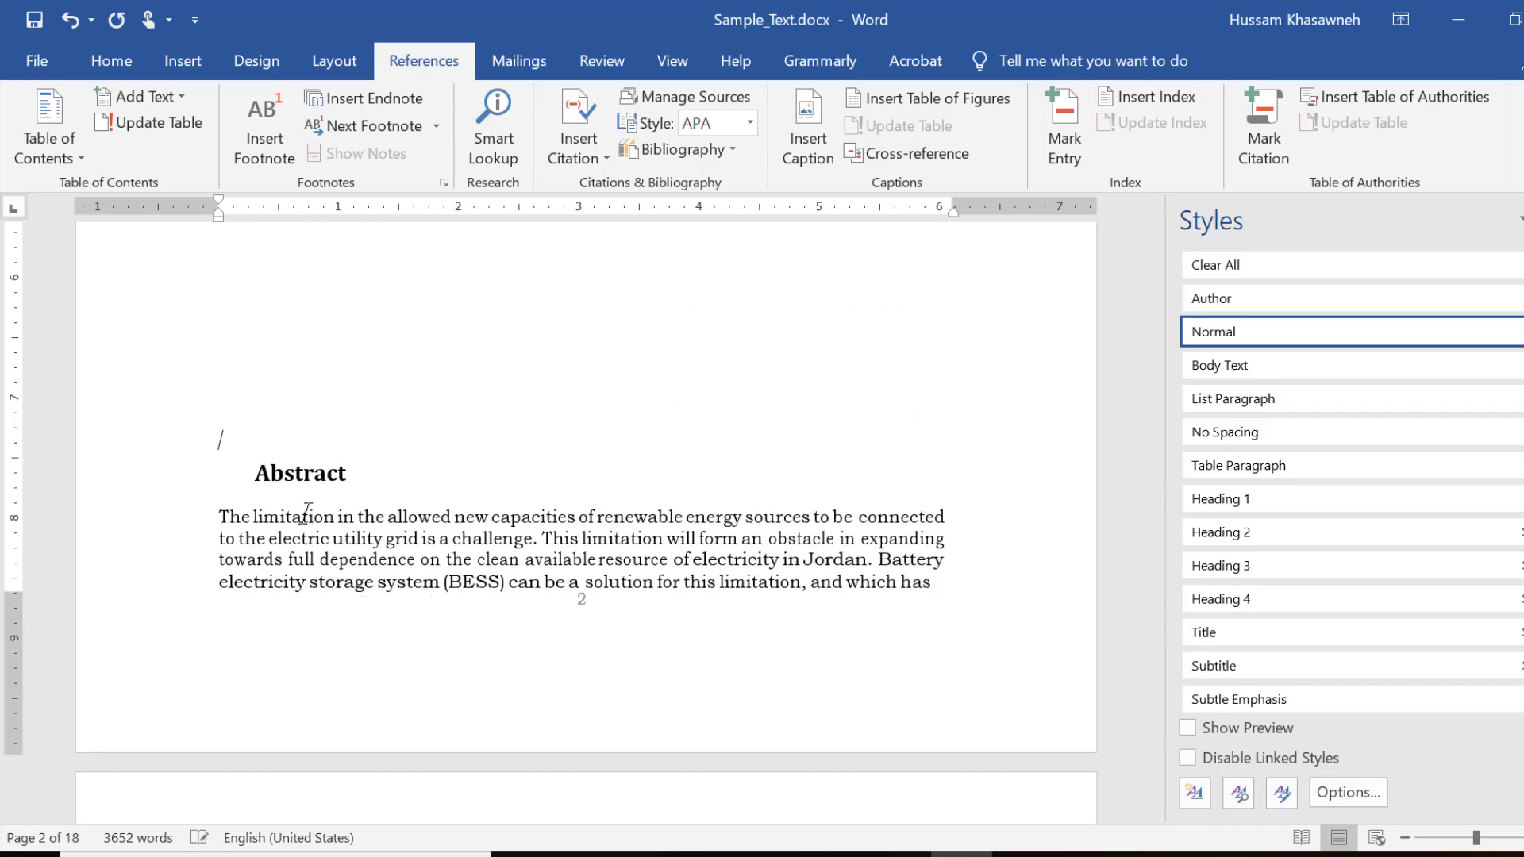
pyautogui.press('Return')
pyautogui.press('Return')
pyautogui.press('Return')
pyautogui.press('Return')
pyautogui.press('Return')
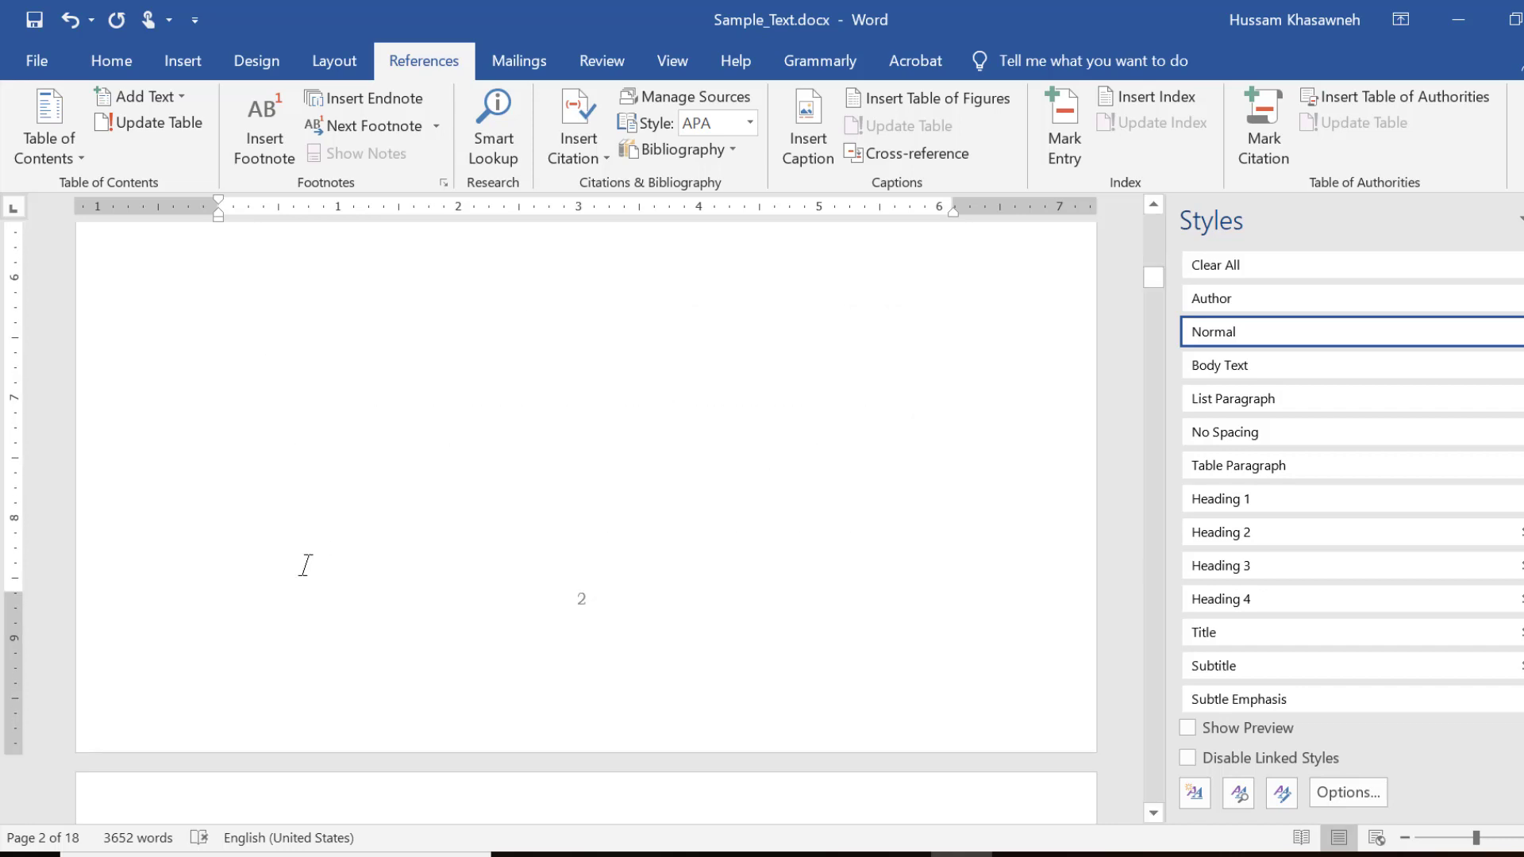
pyautogui.scroll(-3, 303, 566)
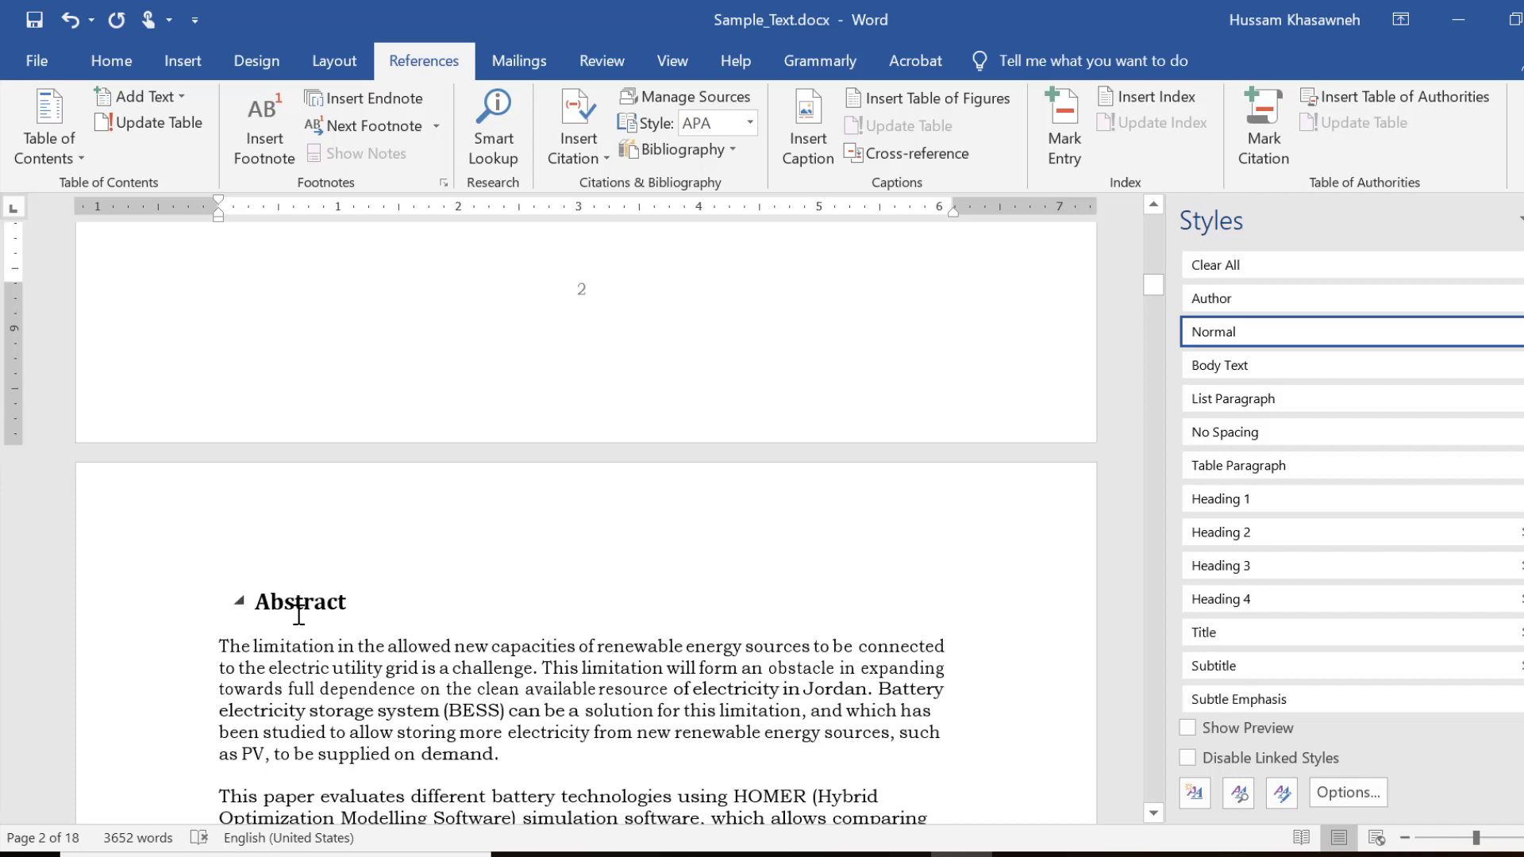
pyautogui.scroll(4, 298, 615)
pyautogui.scroll(3, 298, 615)
pyautogui.scroll(2, 298, 616)
# Update the entire table of contents so Abstract shows page 3 and Conclusions page 17.
pyautogui.scroll(2, 299, 615)
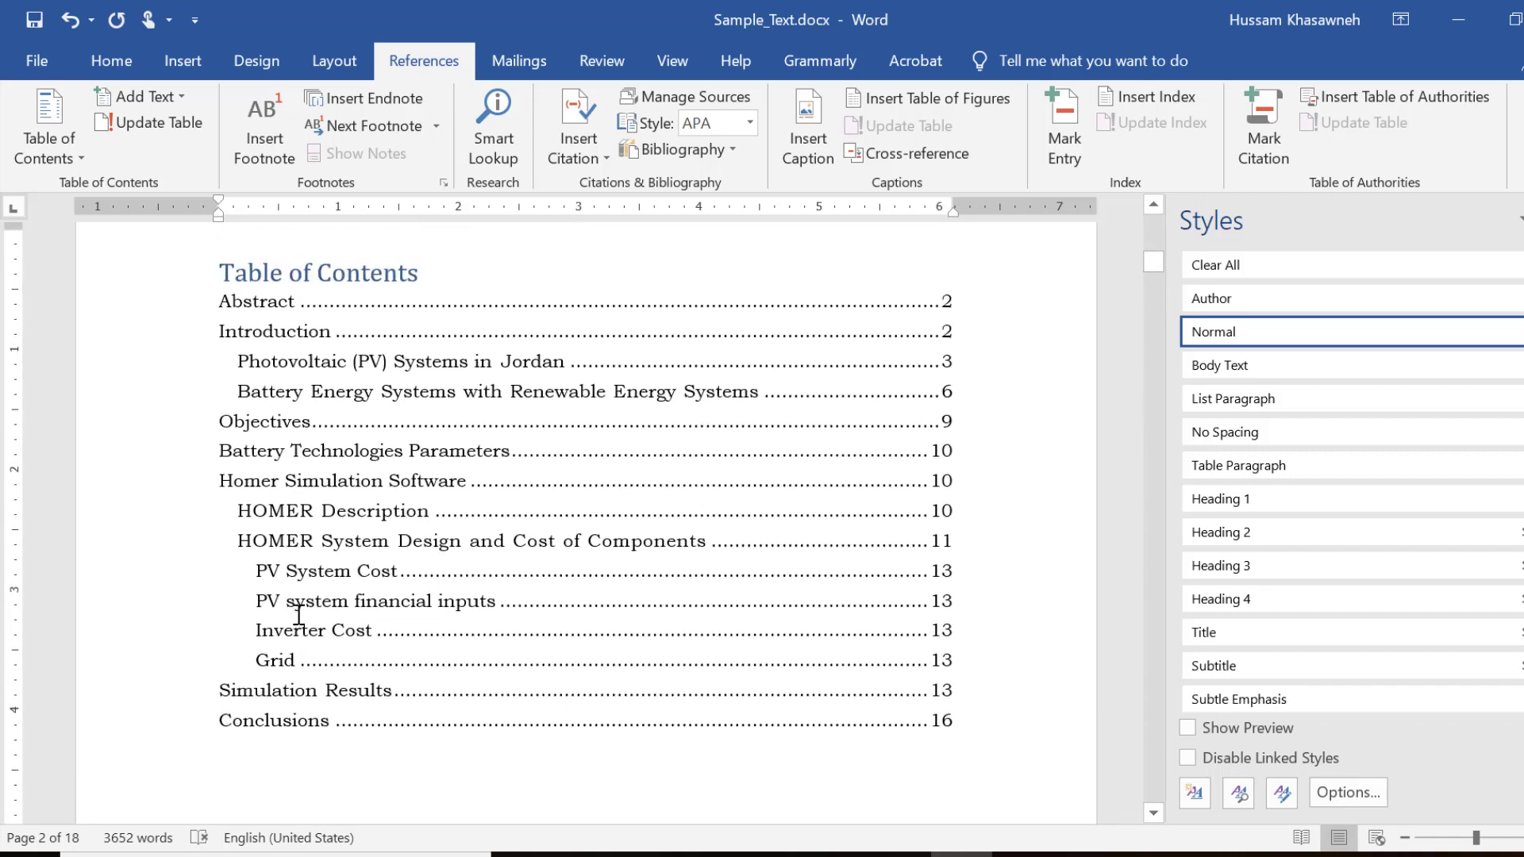
pyautogui.click(298, 610)
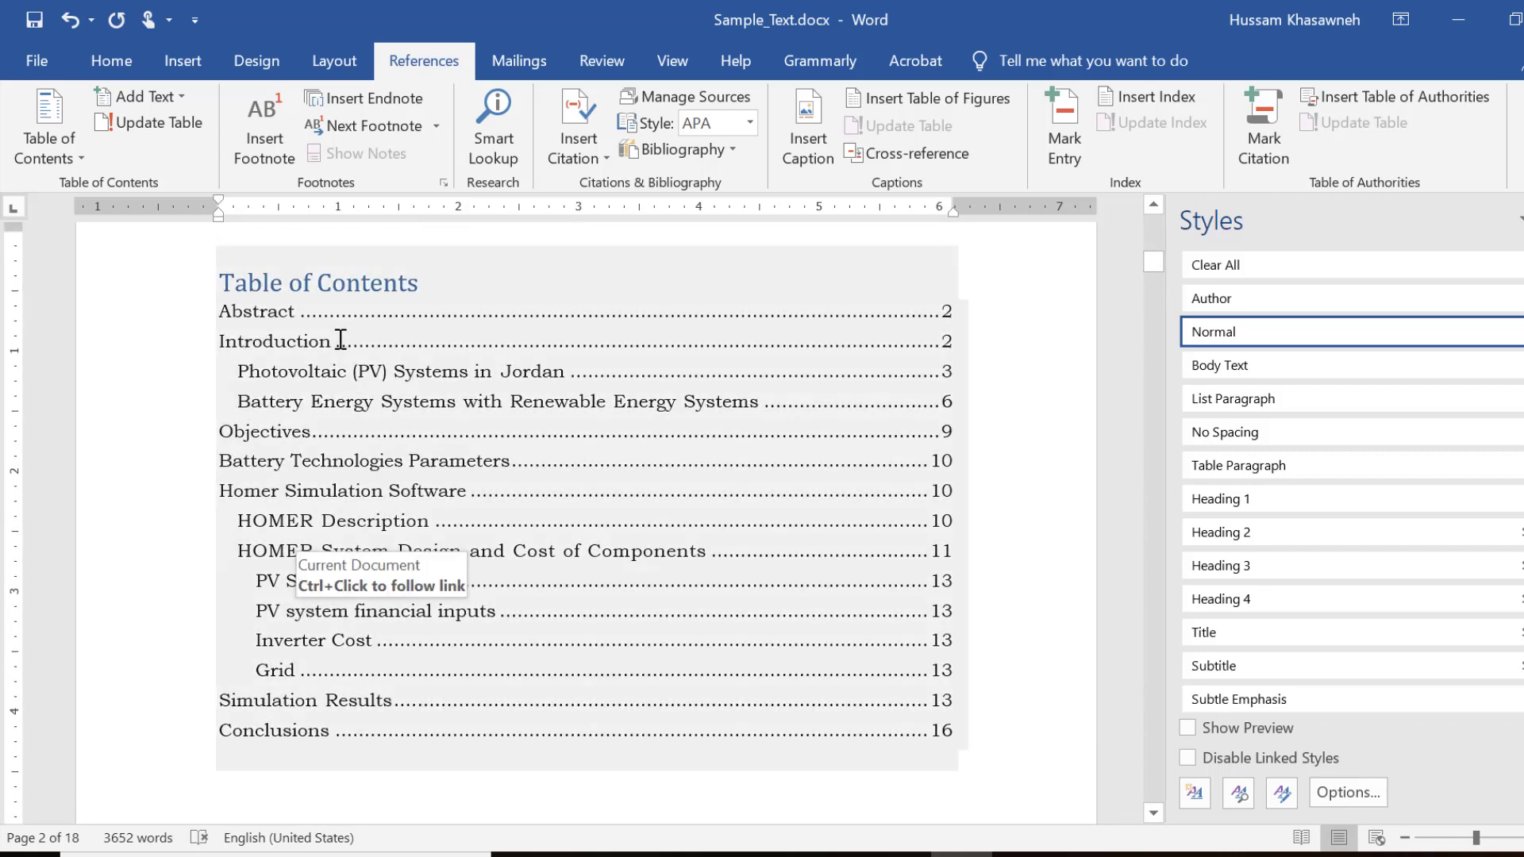
pyautogui.click(333, 270)
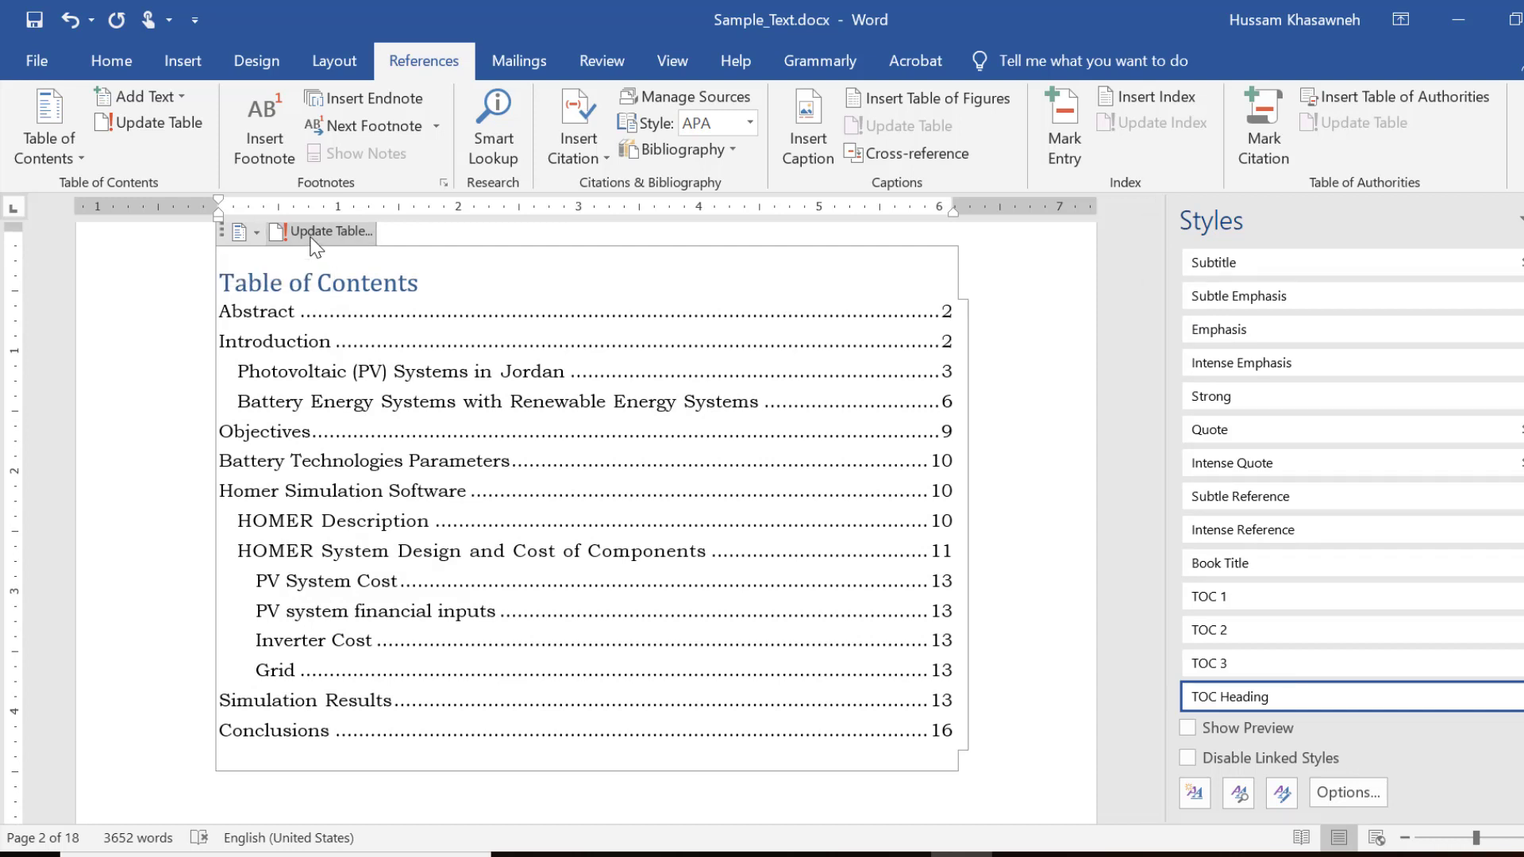
pyautogui.click(312, 236)
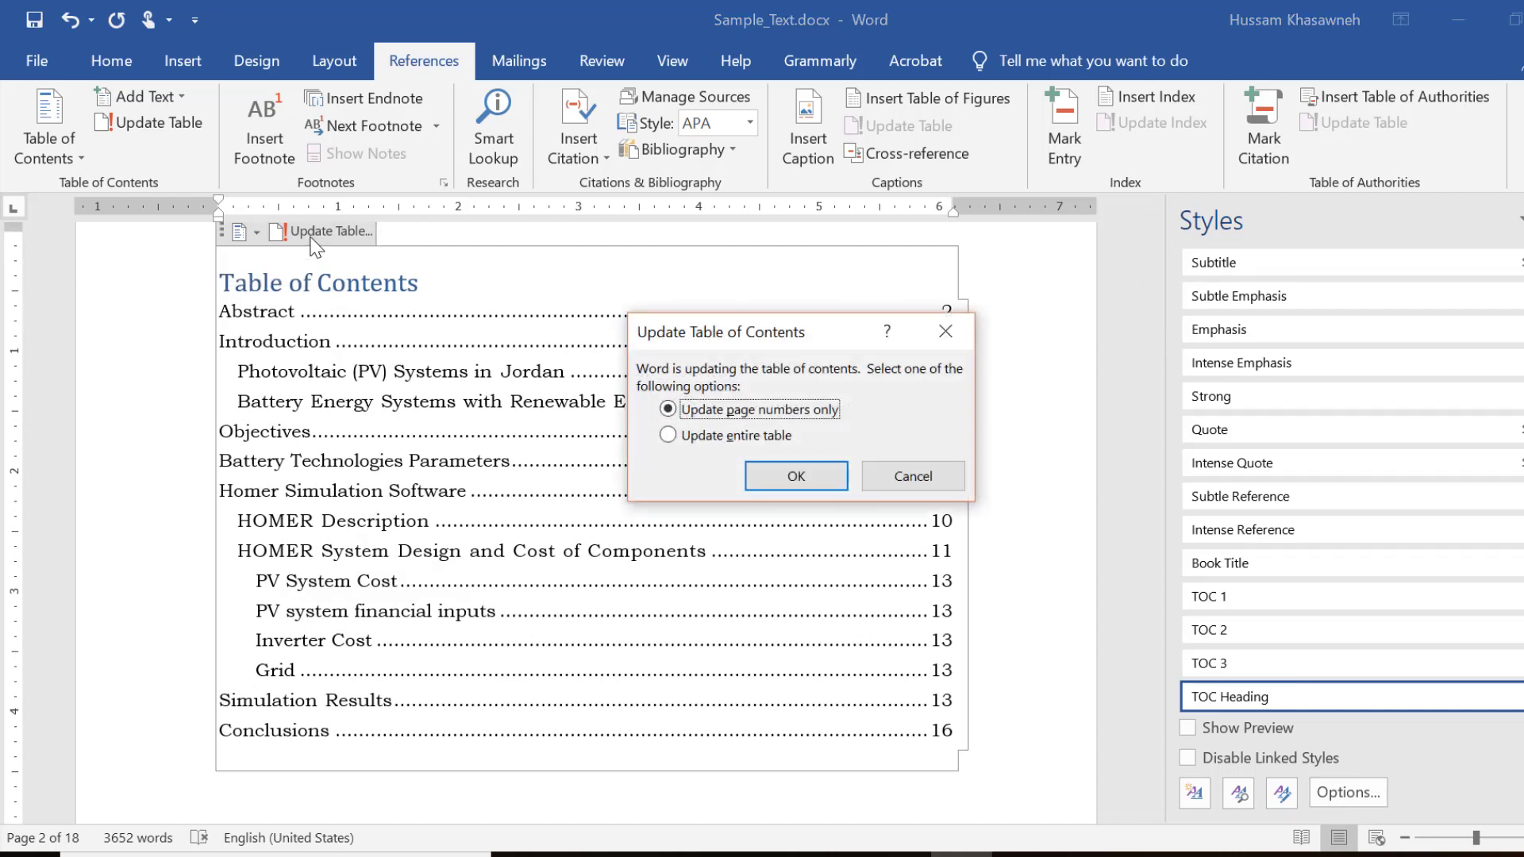
pyautogui.click(700, 439)
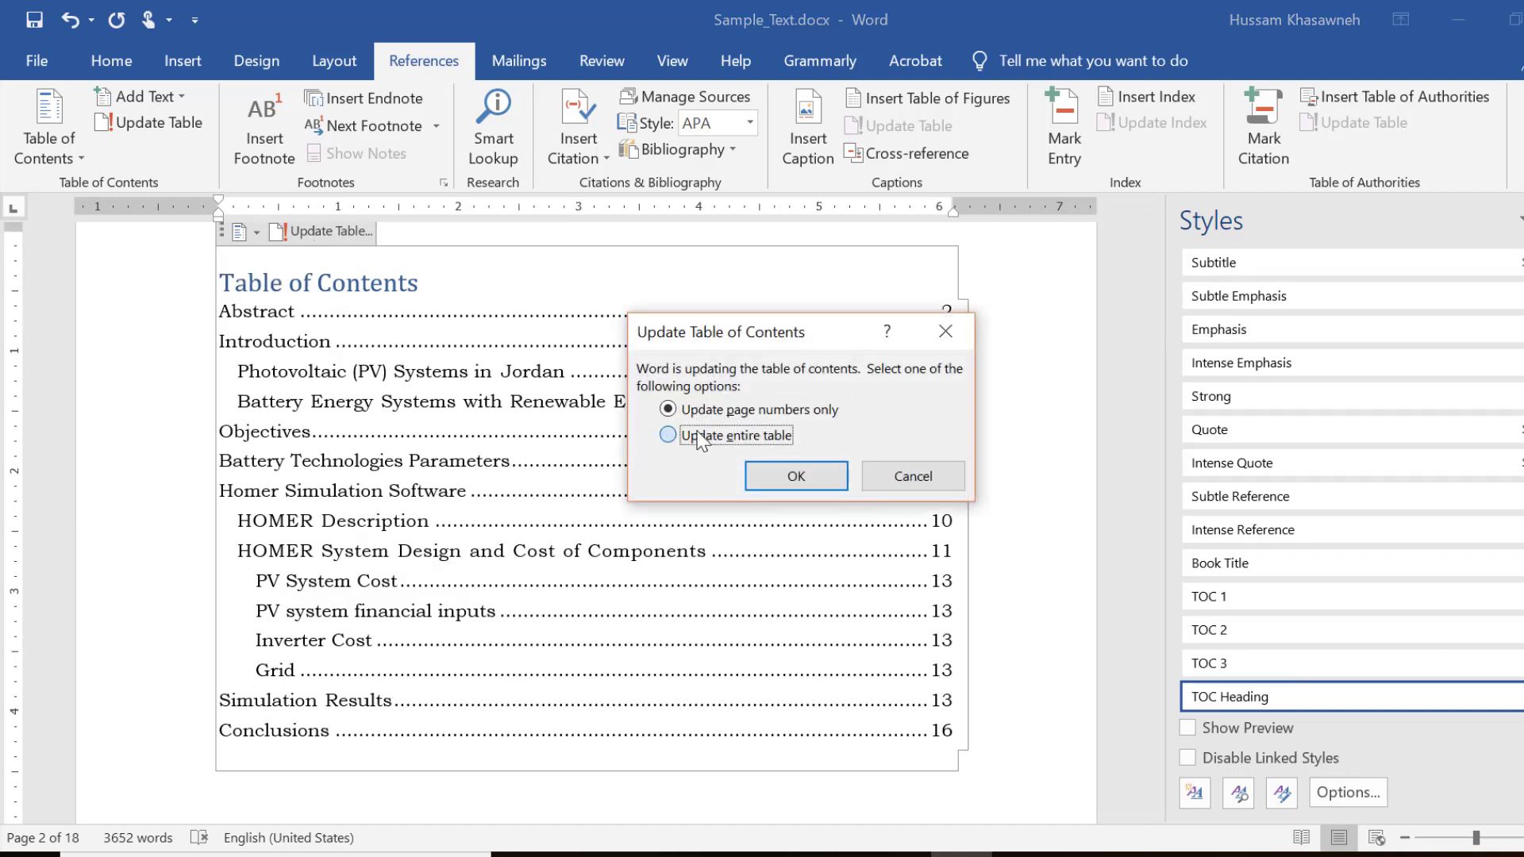
pyautogui.click(785, 474)
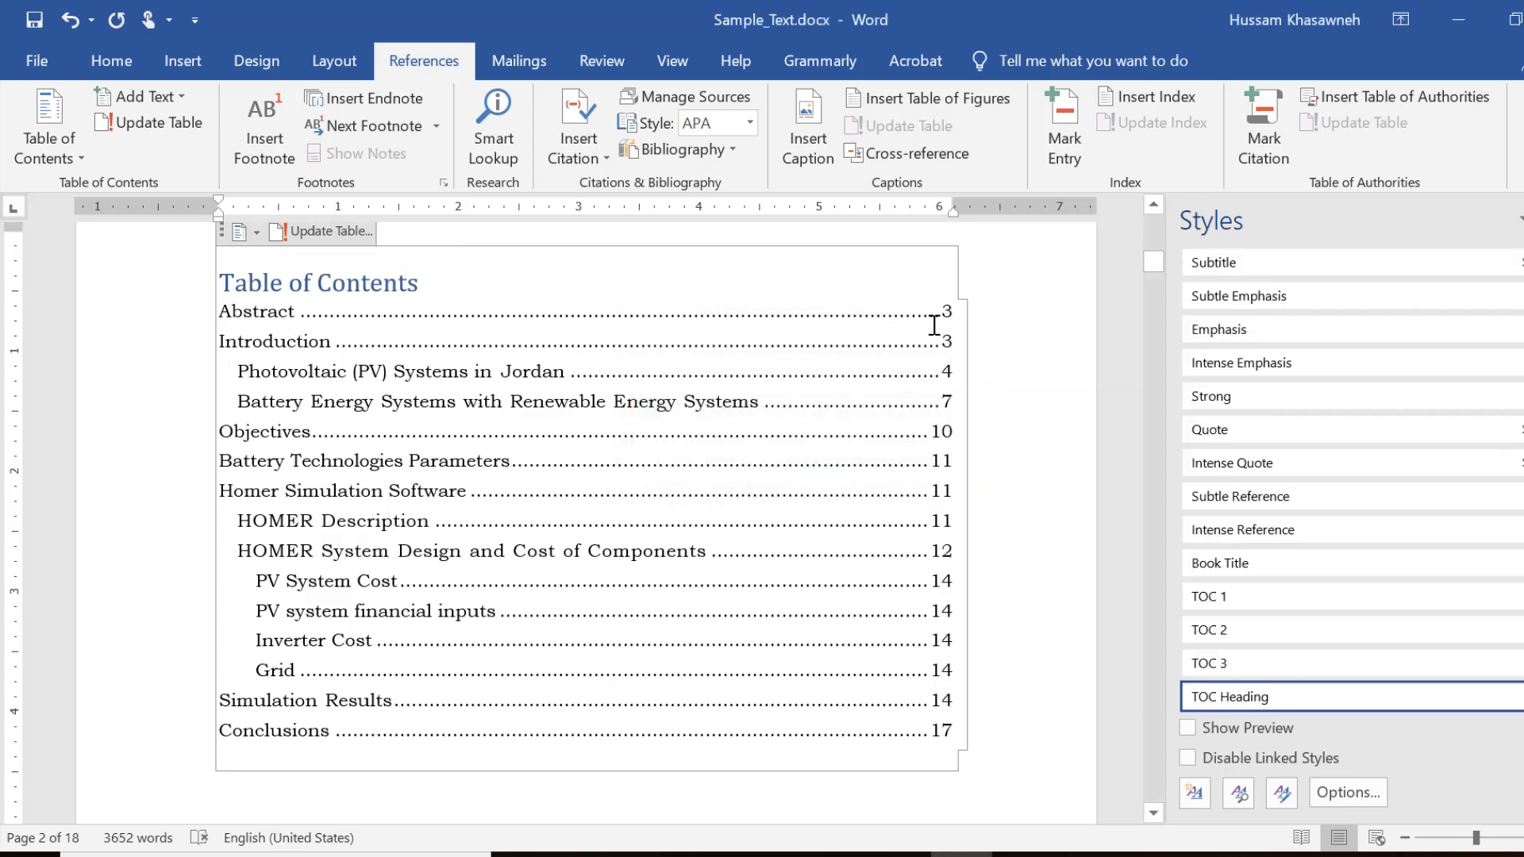
pyautogui.scroll(-5, 774, 500)
# Scroll through to review the updated table of contents, then return the cursor to the Abstract on page 3.
pyautogui.scroll(-4, 772, 499)
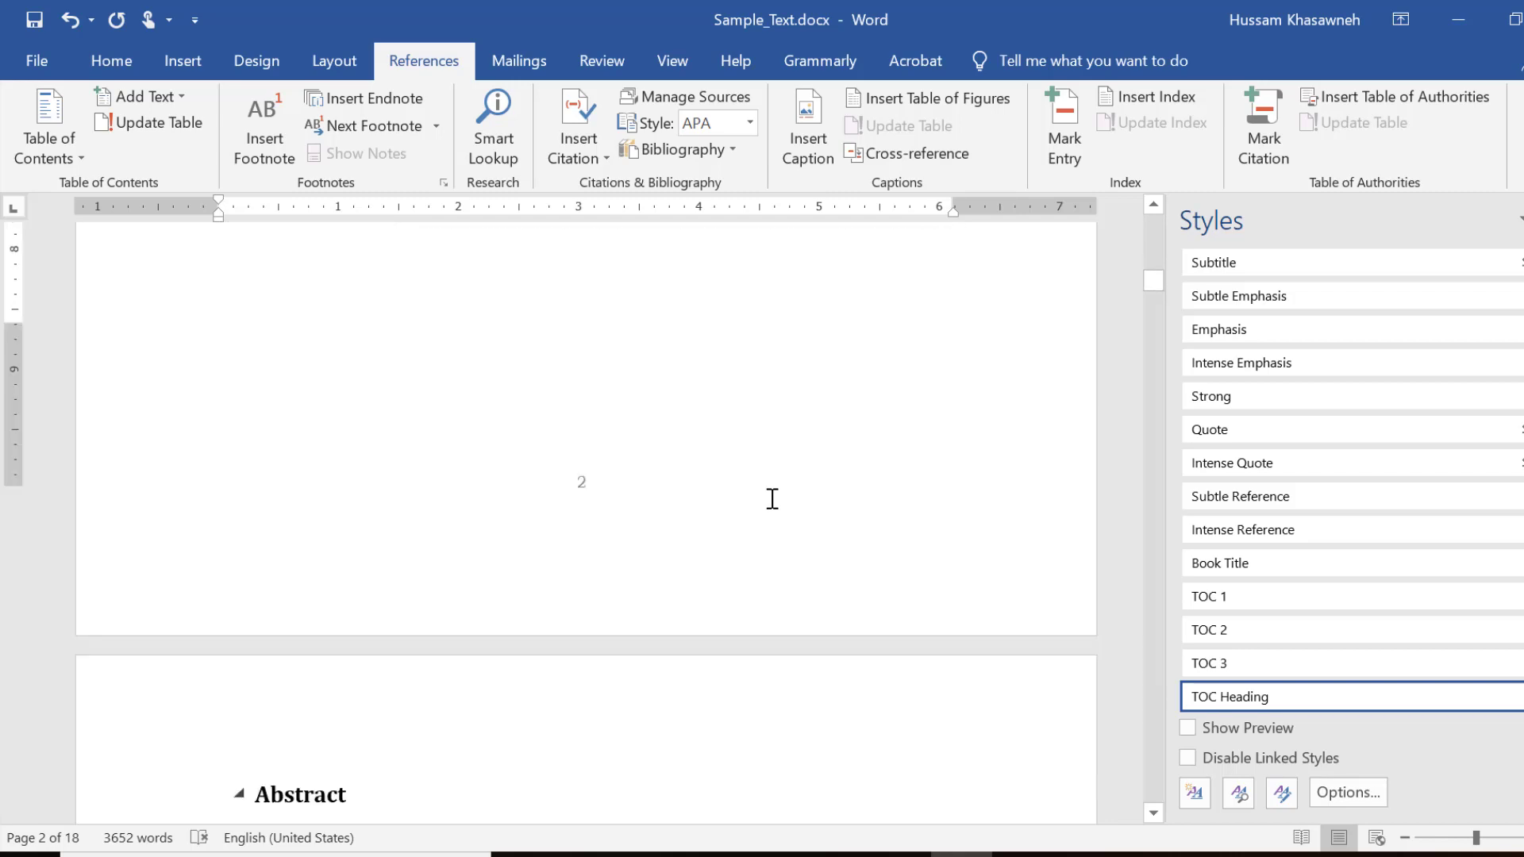
pyautogui.scroll(-4, 772, 498)
pyautogui.scroll(-2, 772, 498)
pyautogui.scroll(-4, 773, 498)
pyautogui.scroll(-1, 772, 499)
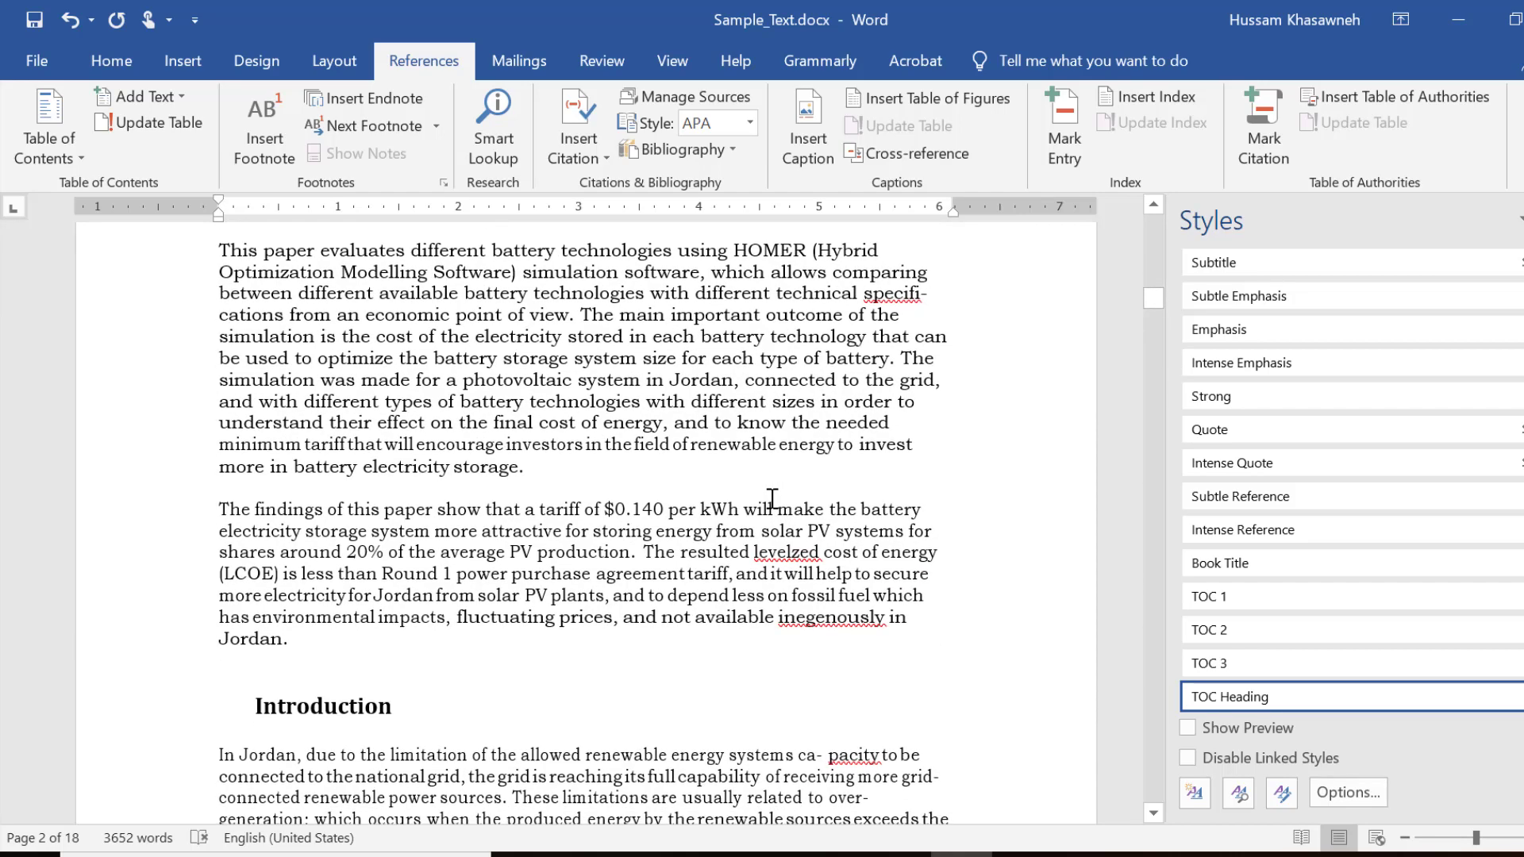
pyautogui.scroll(-4, 773, 499)
pyautogui.scroll(-1, 770, 500)
pyautogui.scroll(-1, 706, 560)
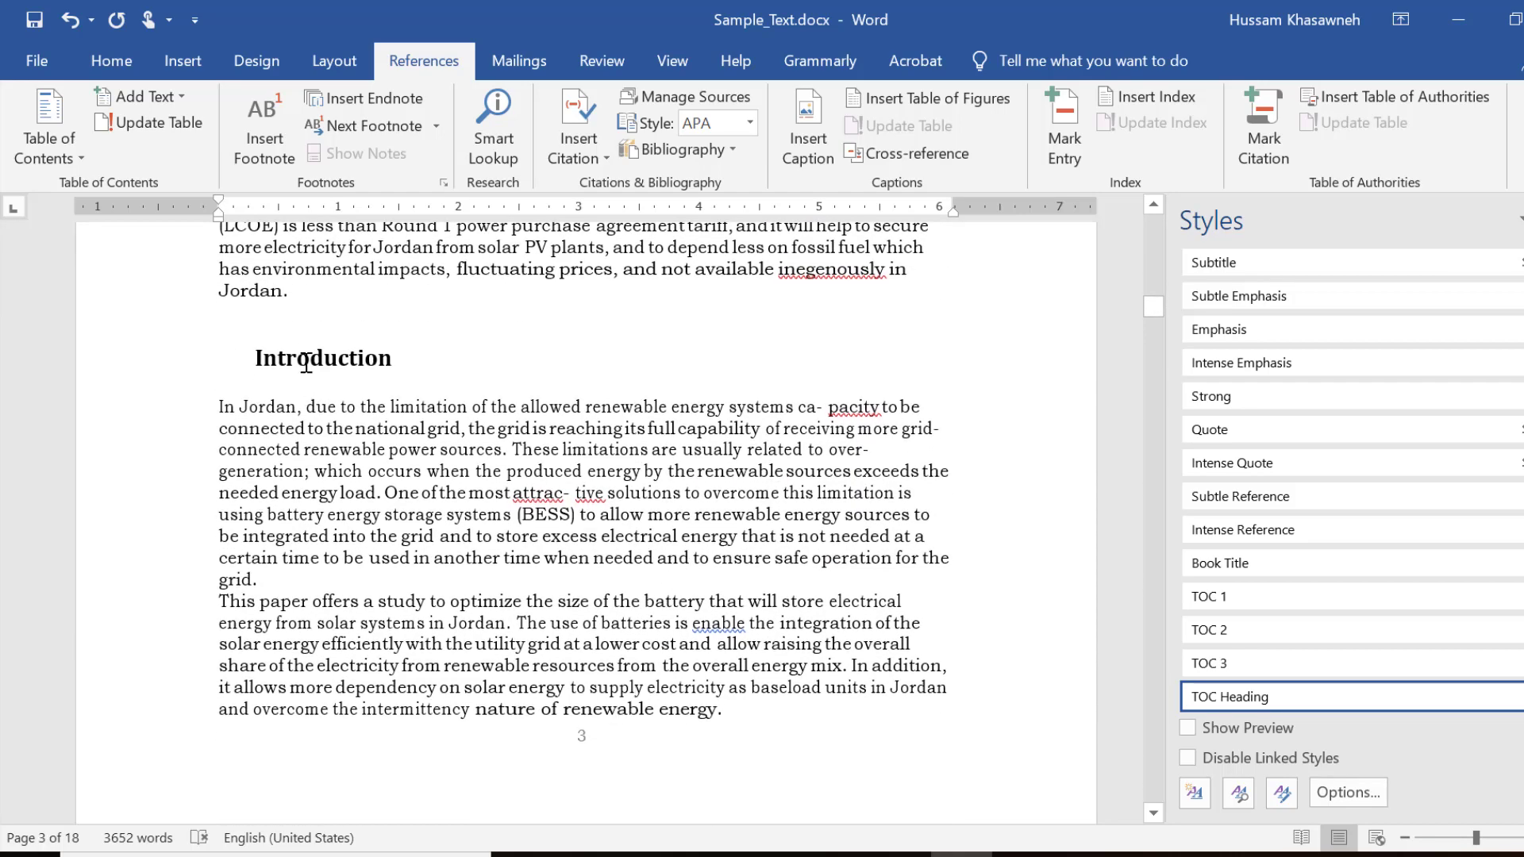
pyautogui.scroll(10, 579, 714)
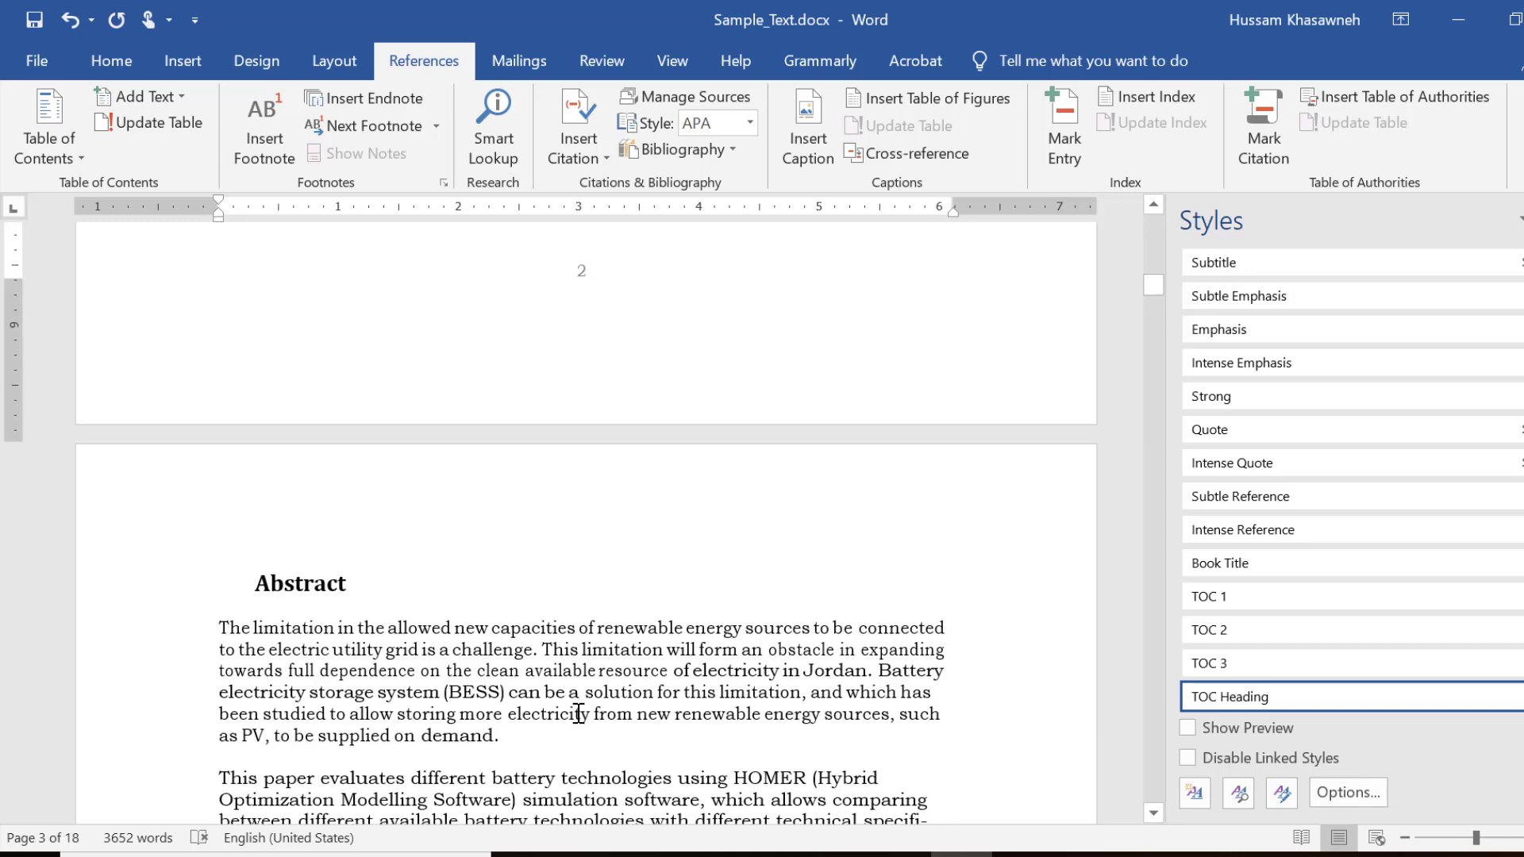
pyautogui.scroll(10, 578, 714)
pyautogui.scroll(12, 579, 713)
pyautogui.scroll(3, 579, 713)
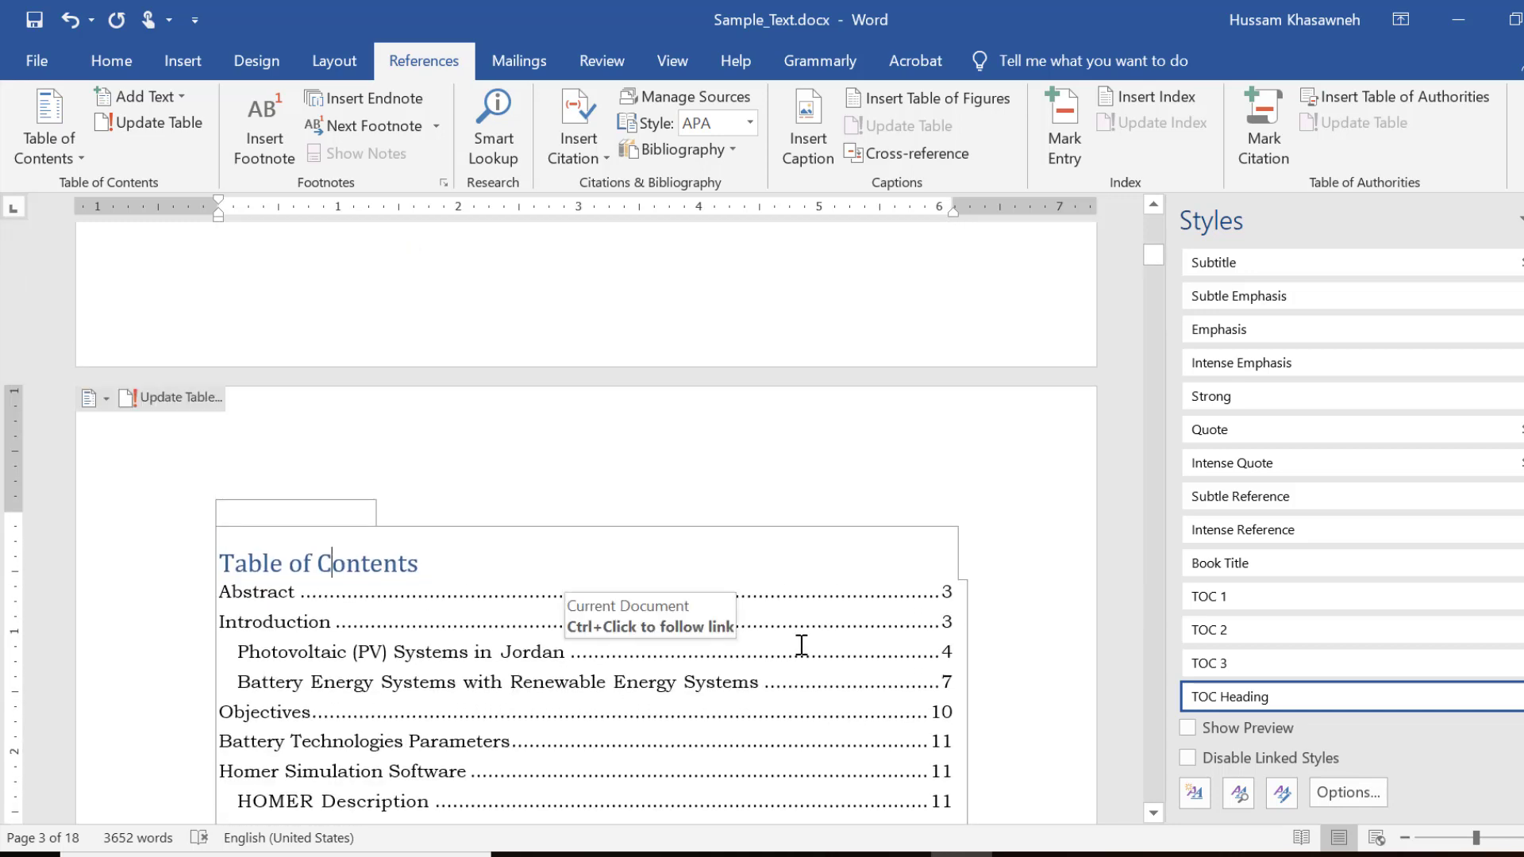
pyautogui.scroll(-2, 802, 645)
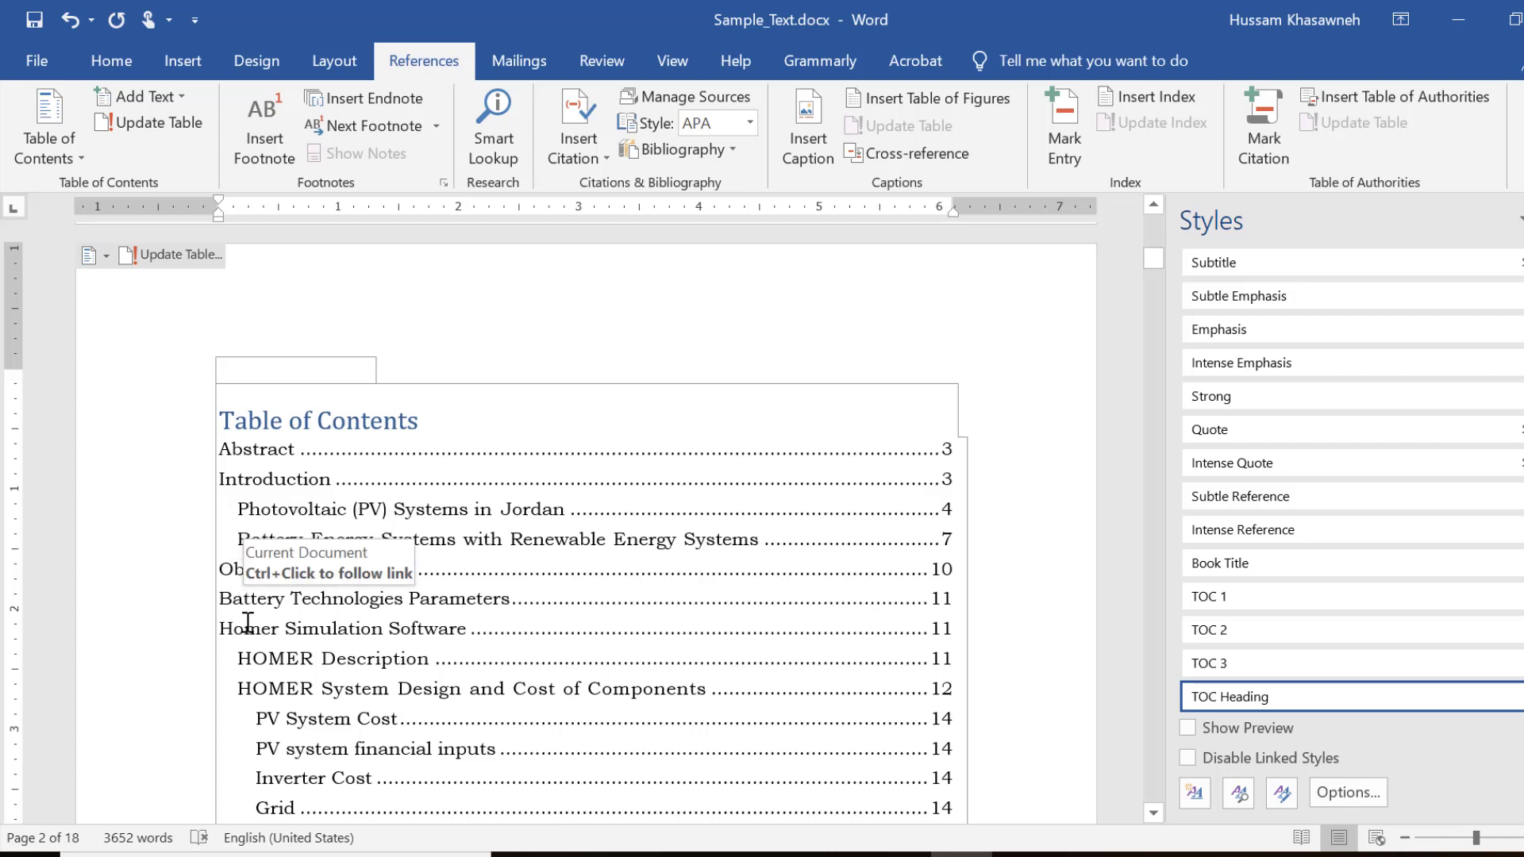
pyautogui.scroll(-3, 262, 611)
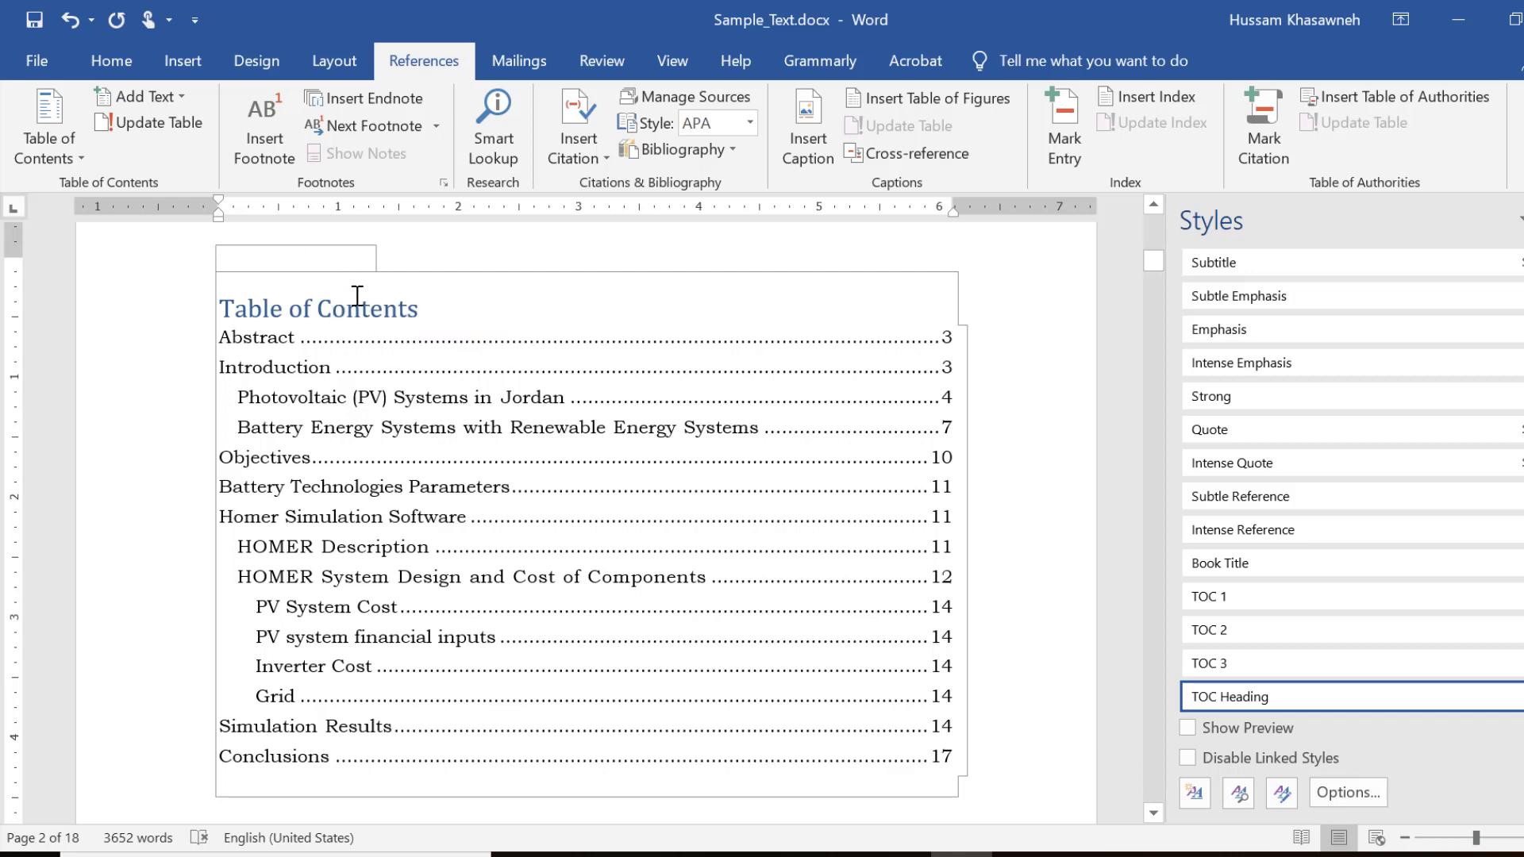
pyautogui.click(388, 322)
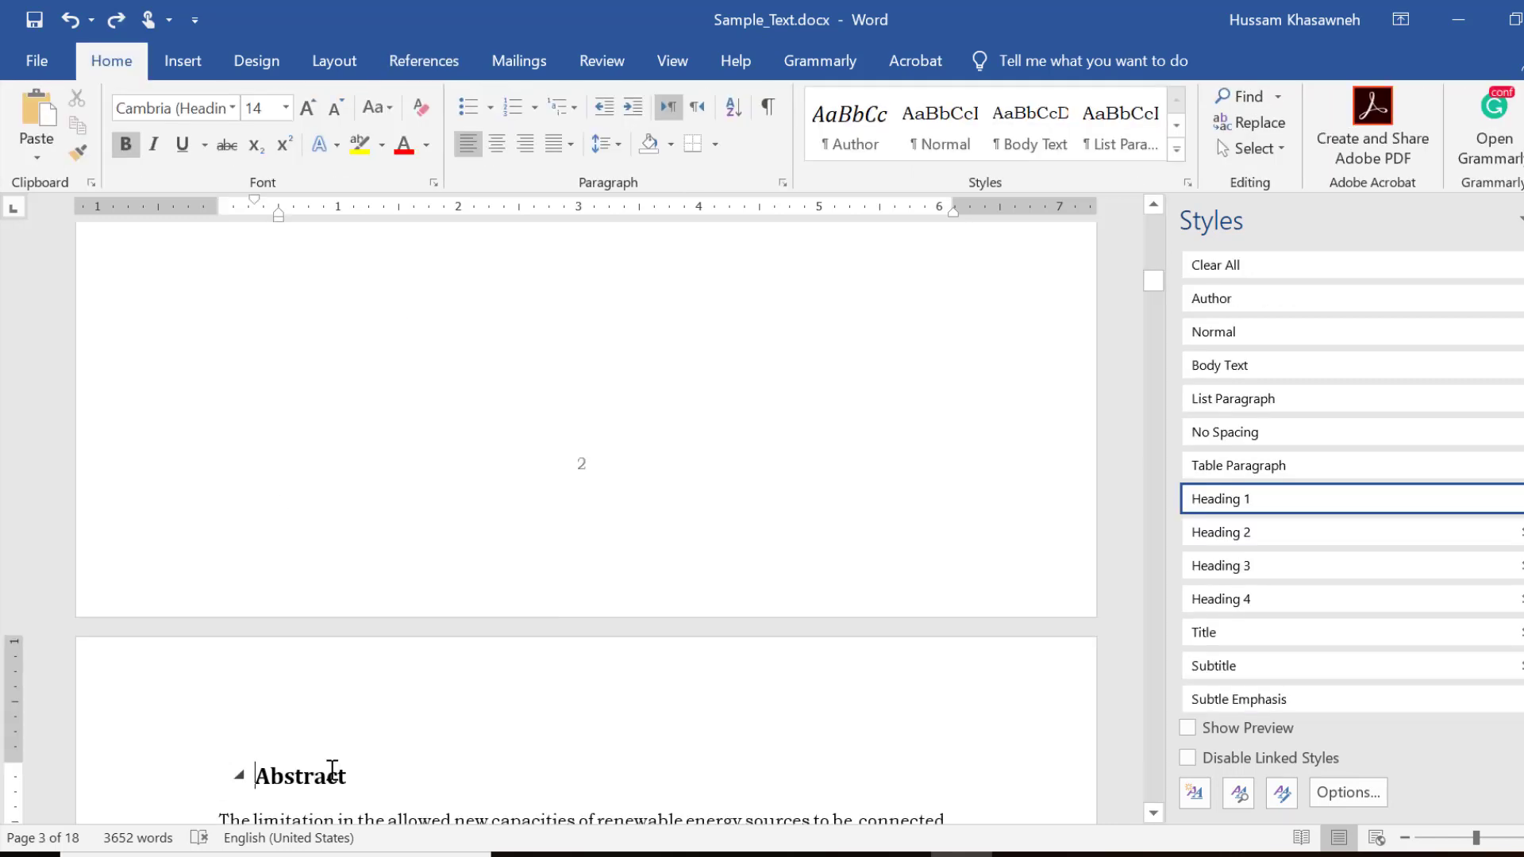
# Apply the 1 / 1.1 / 1.1.1 heading multilevel list, numbering Abstract 1 and Introduction 2.
pyautogui.scroll(-1, 332, 770)
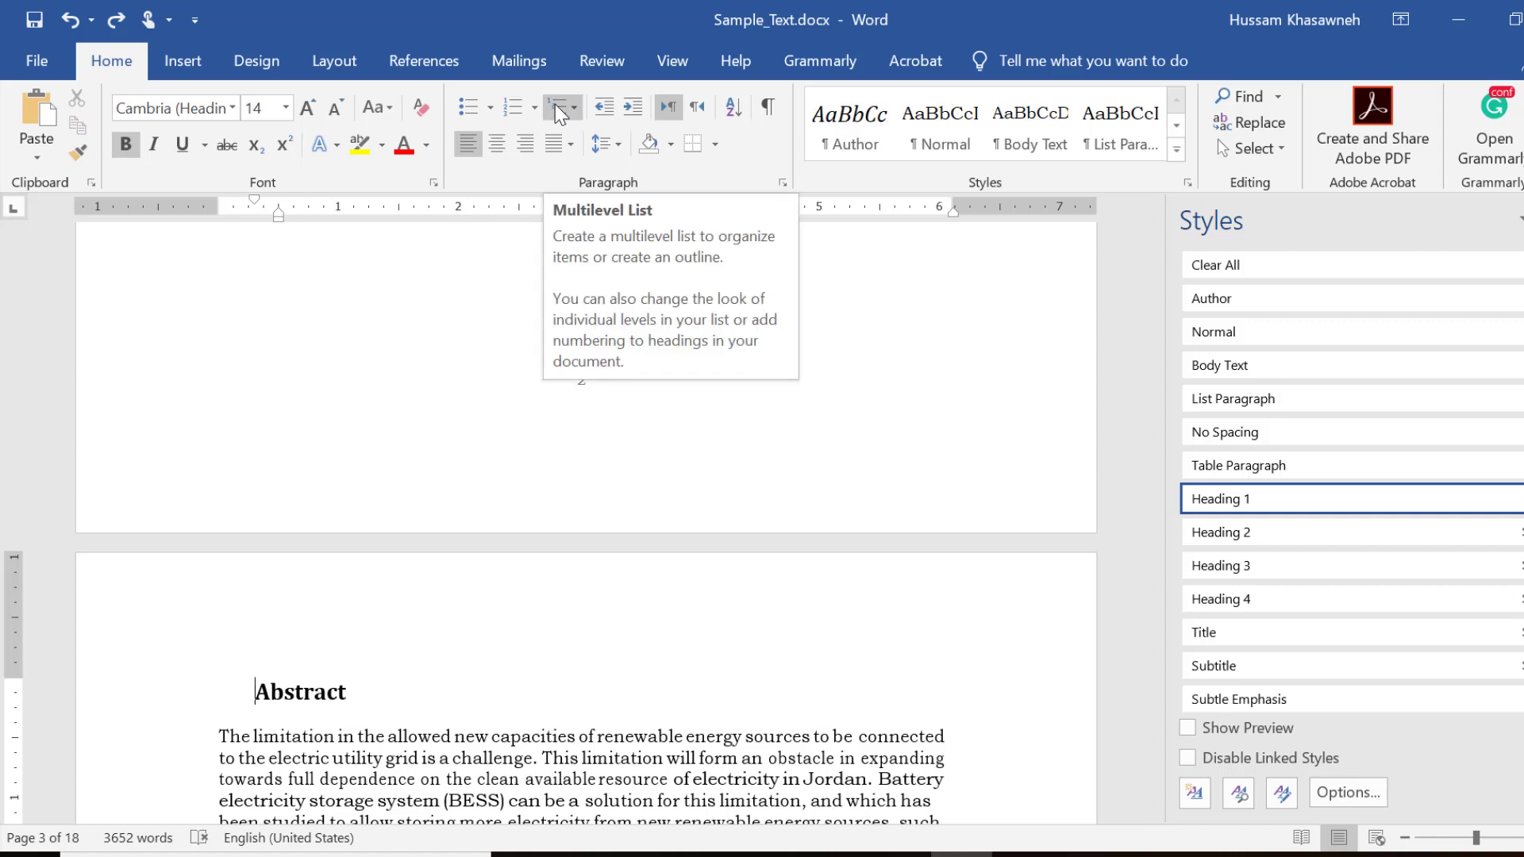
pyautogui.click(561, 110)
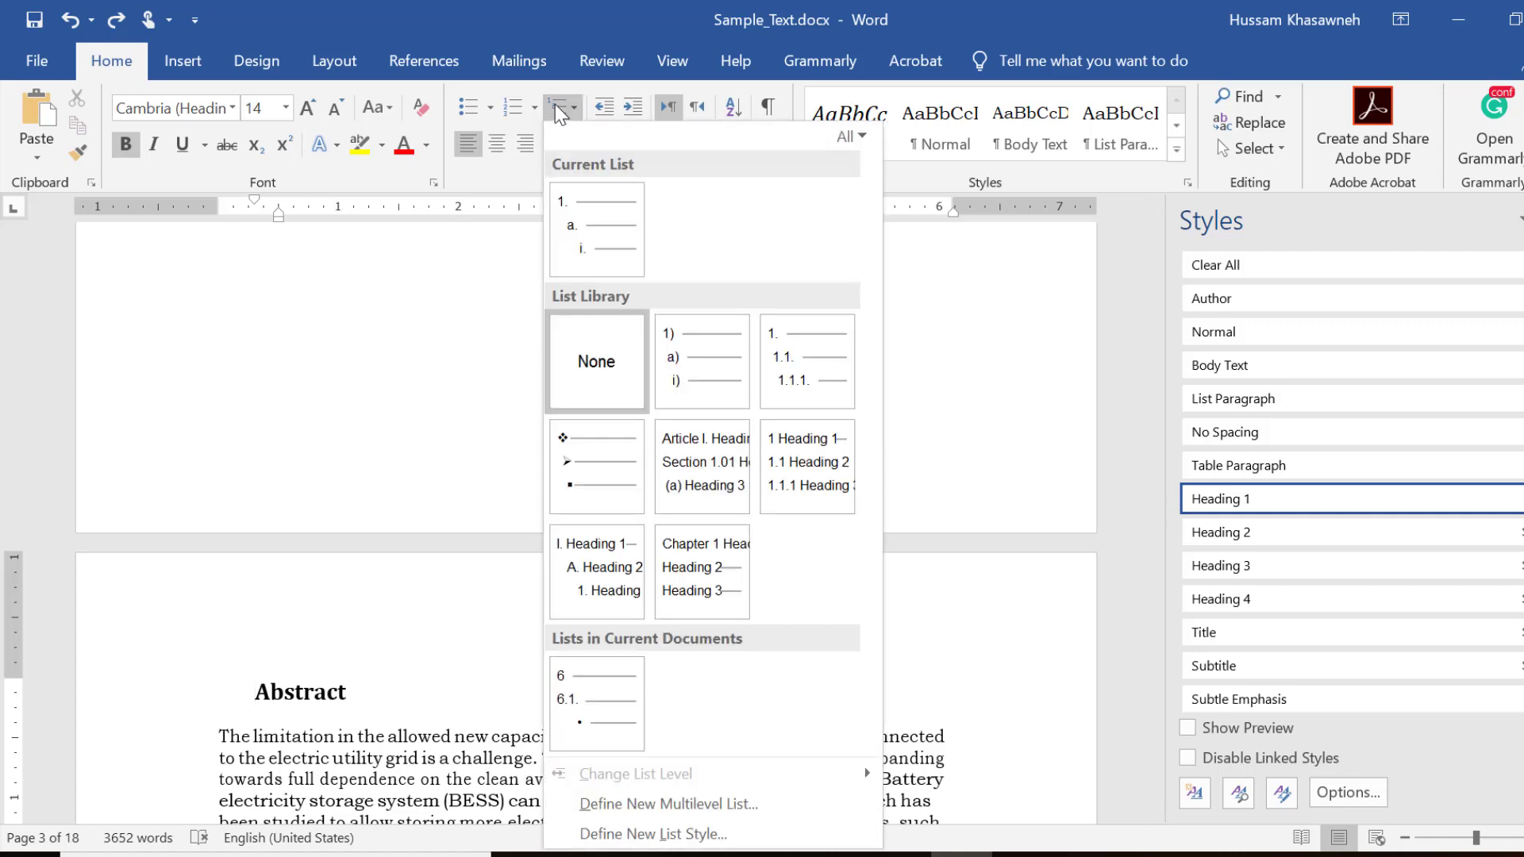
pyautogui.moveTo(806, 357)
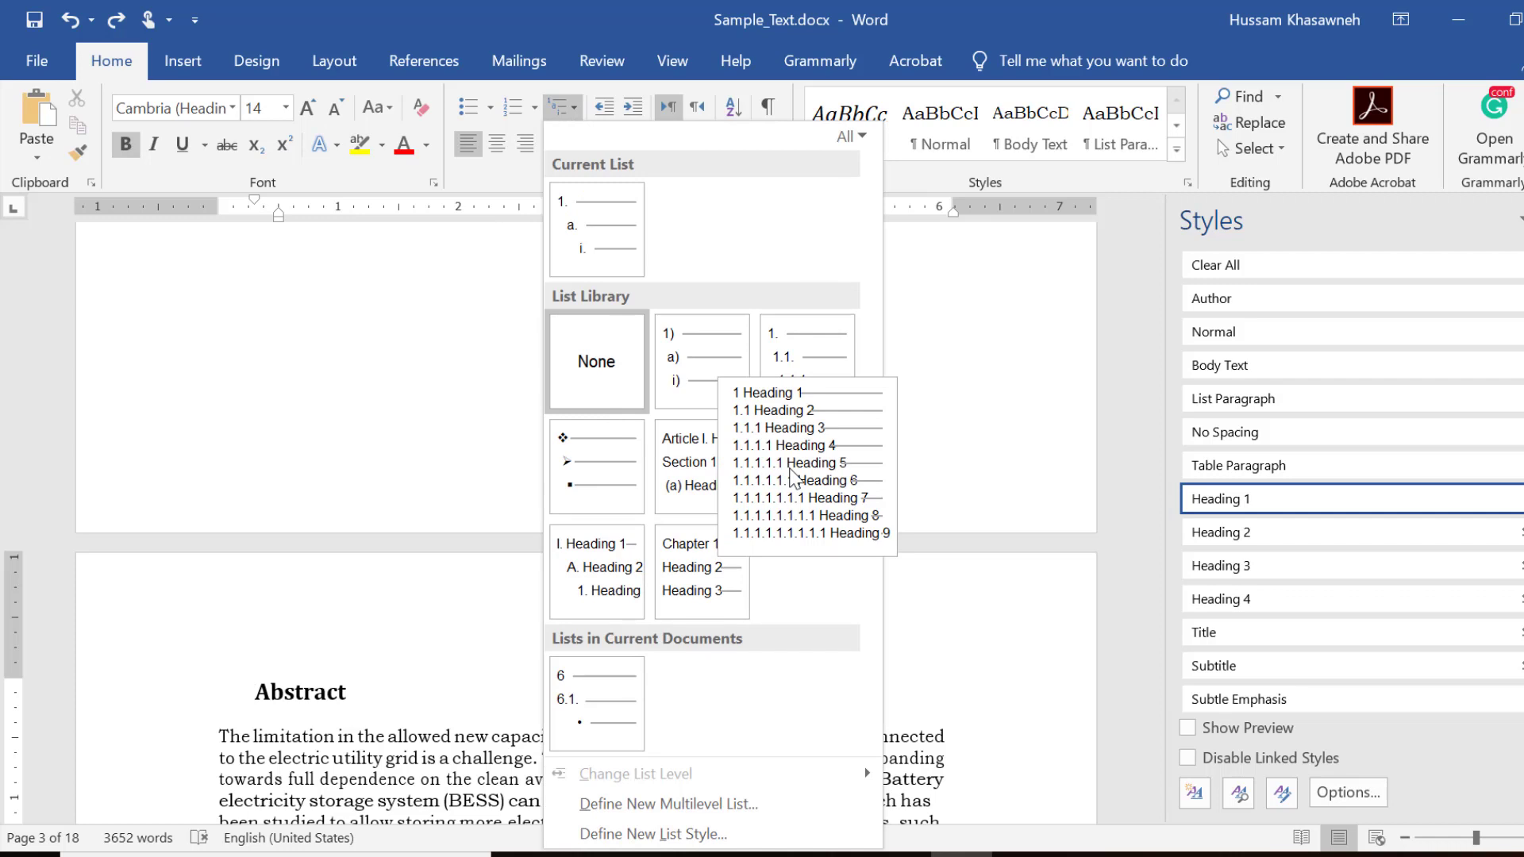
pyautogui.click(792, 476)
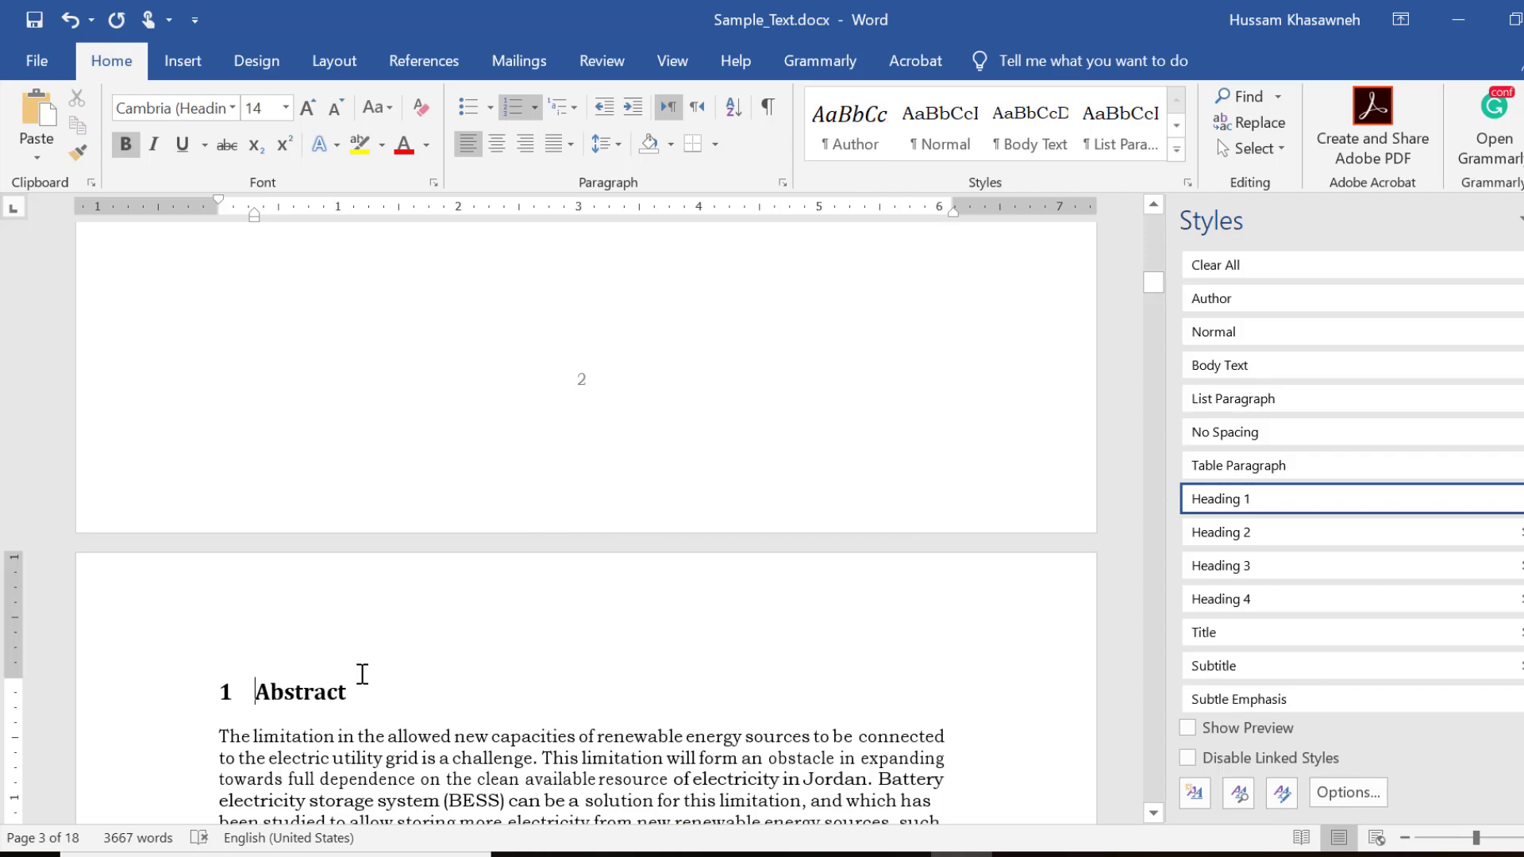
pyautogui.scroll(-10, 619, 629)
# Check the Introduction text and the style of the 2.1 Photovoltaic heading.
pyautogui.click(619, 630)
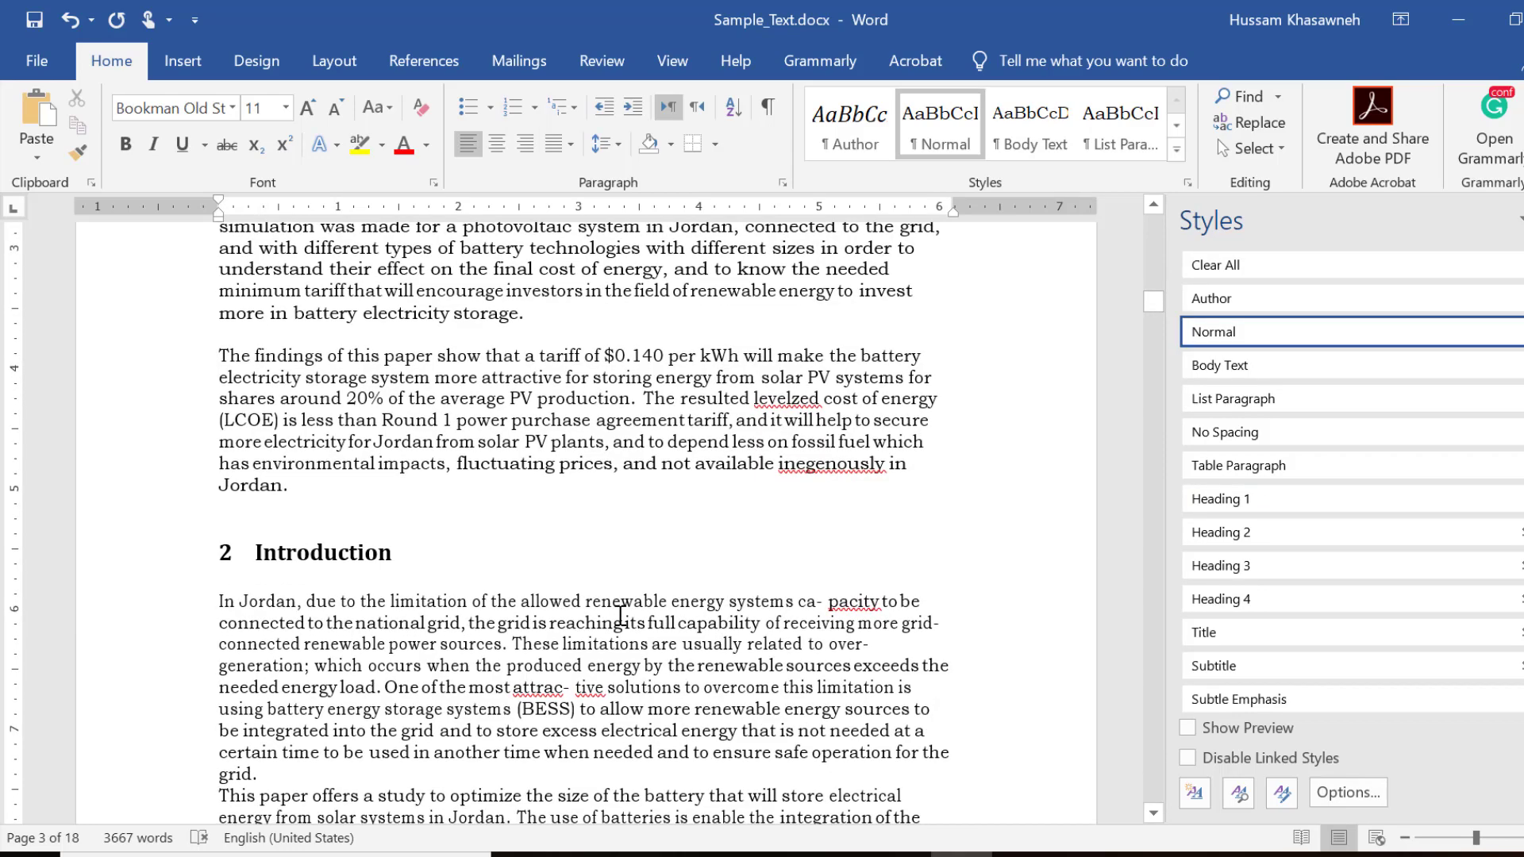
pyautogui.scroll(-8, 620, 620)
pyautogui.scroll(-8, 620, 616)
pyautogui.scroll(-2, 619, 616)
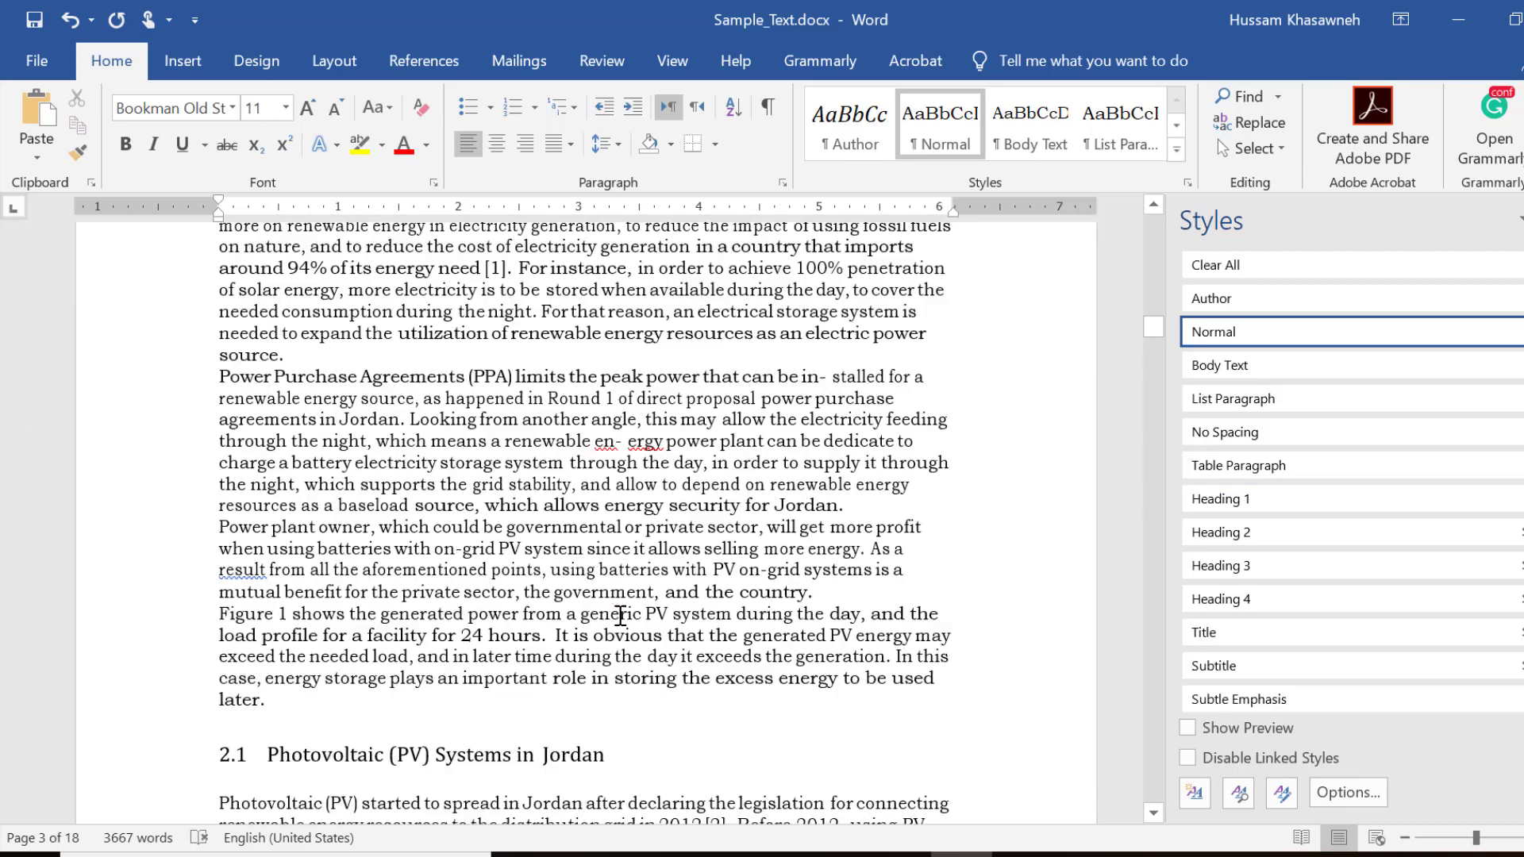
pyautogui.scroll(-2, 620, 616)
pyautogui.scroll(-2, 620, 616)
pyautogui.click(375, 556)
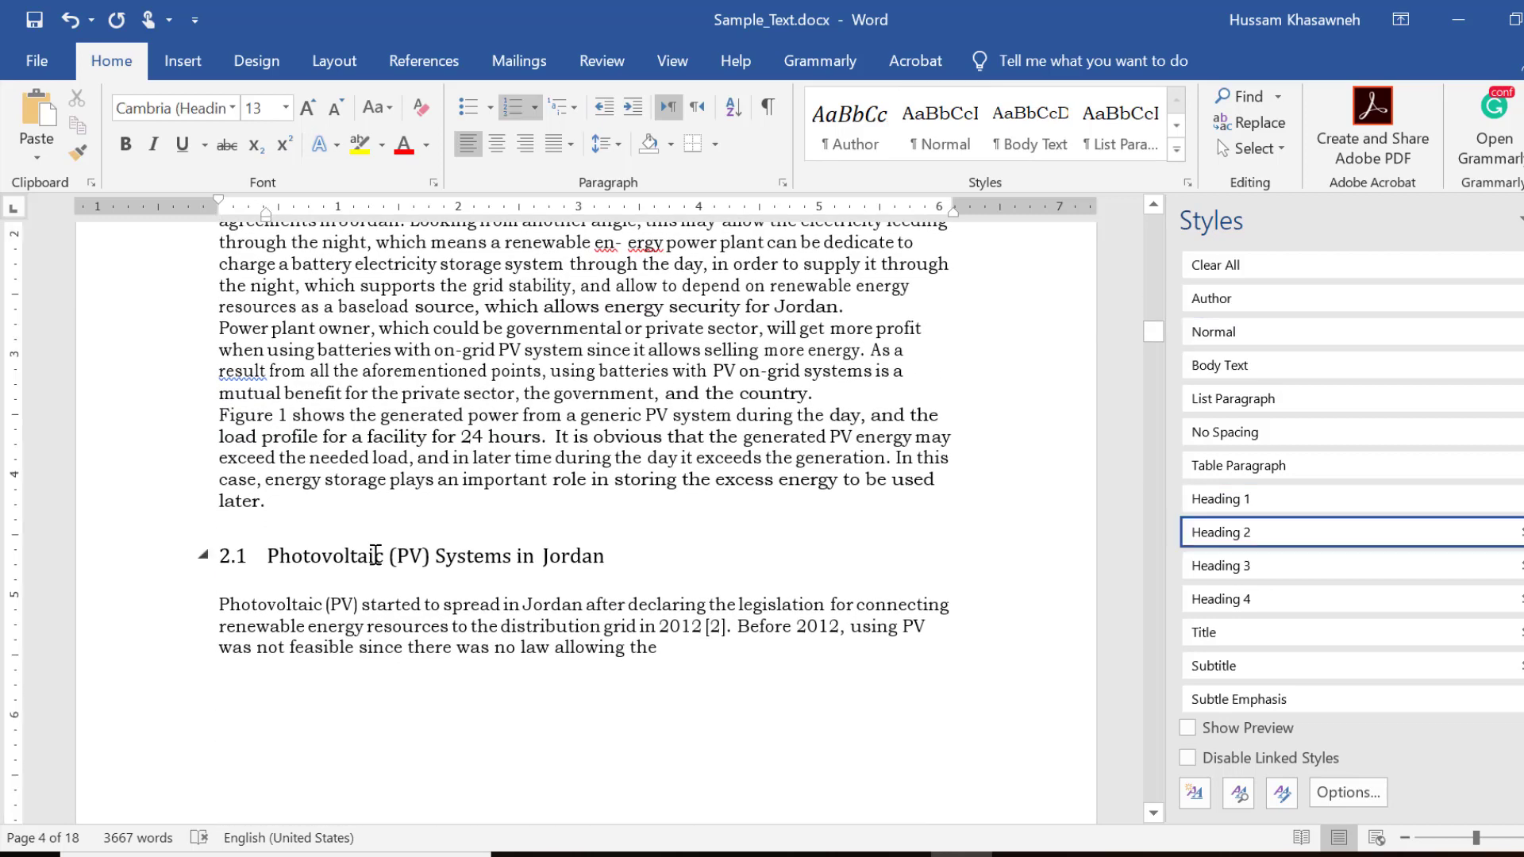
# Scroll further through the paper and check the style of the 5.2.2 subheading.
pyautogui.scroll(-3, 251, 559)
pyautogui.scroll(-1, 250, 558)
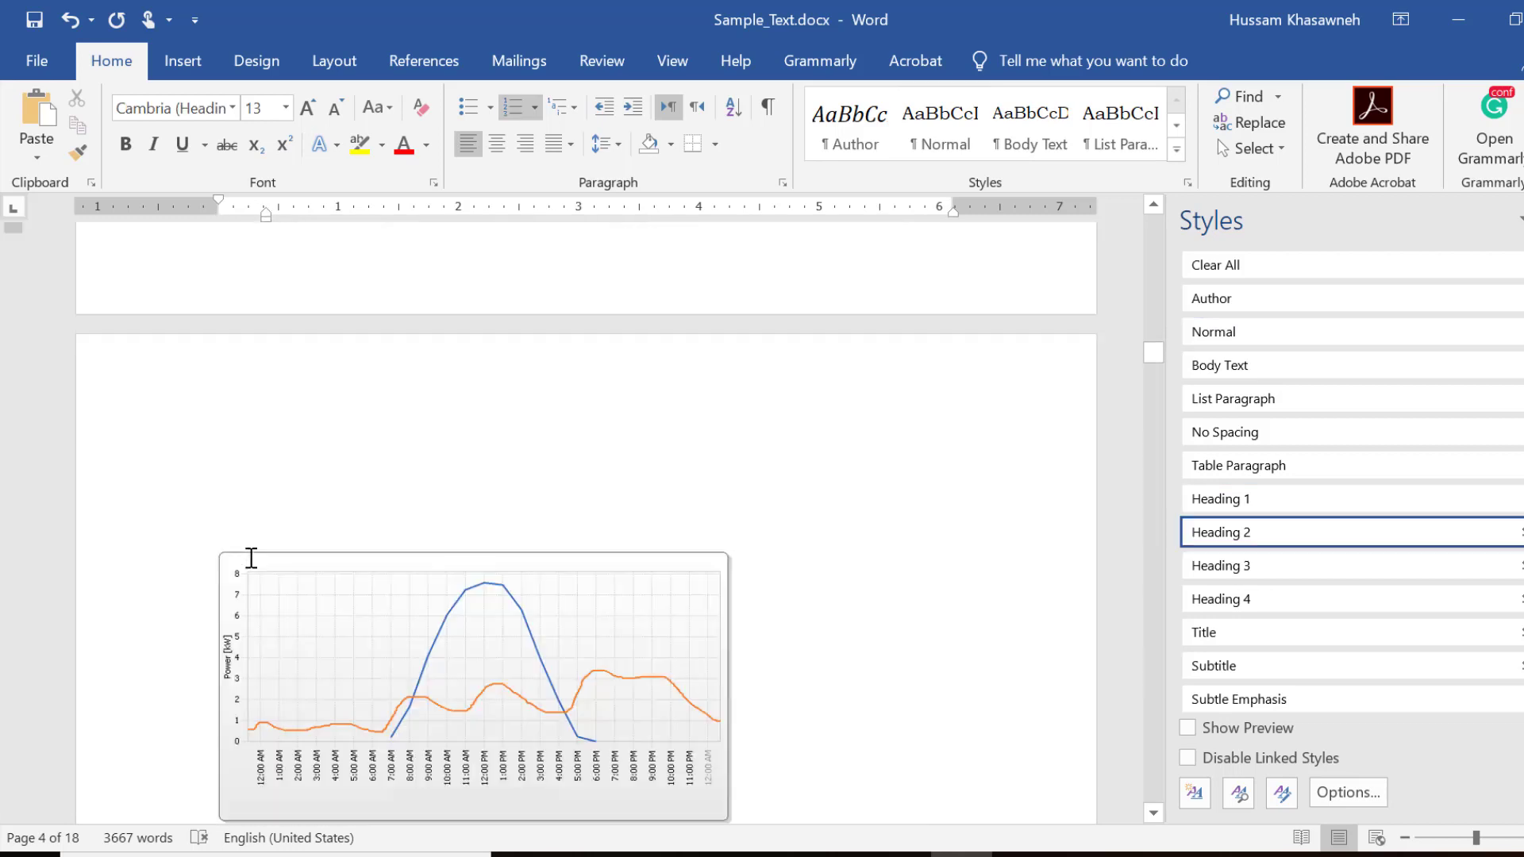
pyautogui.scroll(-2, 251, 558)
pyautogui.scroll(-10, 251, 558)
pyautogui.scroll(-1, 251, 548)
pyautogui.scroll(-3, 251, 538)
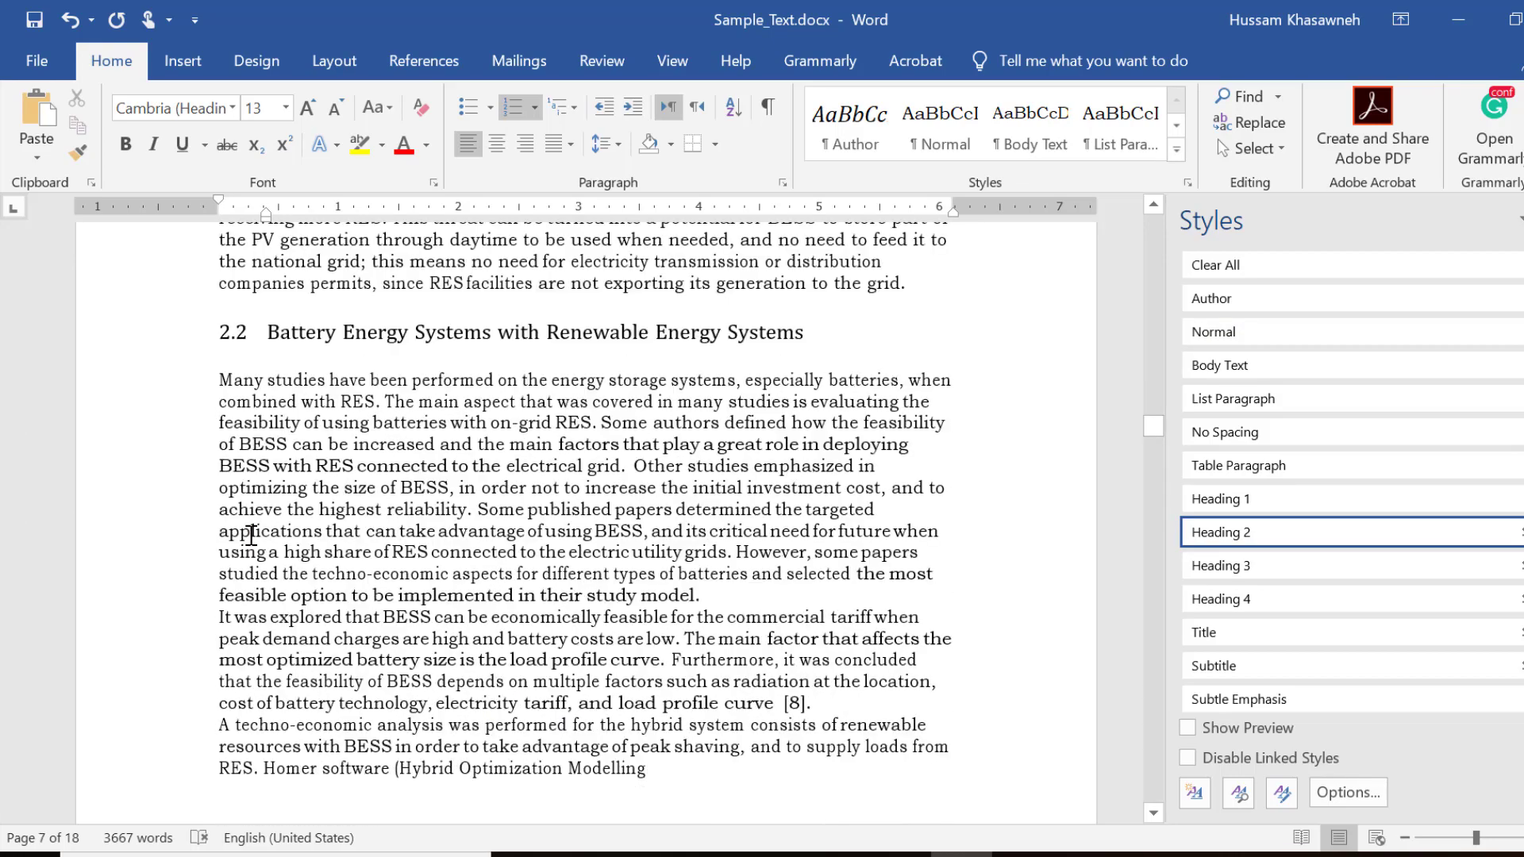
pyautogui.scroll(-10, 251, 536)
pyautogui.scroll(-10, 251, 536)
pyautogui.scroll(-10, 251, 535)
pyautogui.scroll(-10, 251, 536)
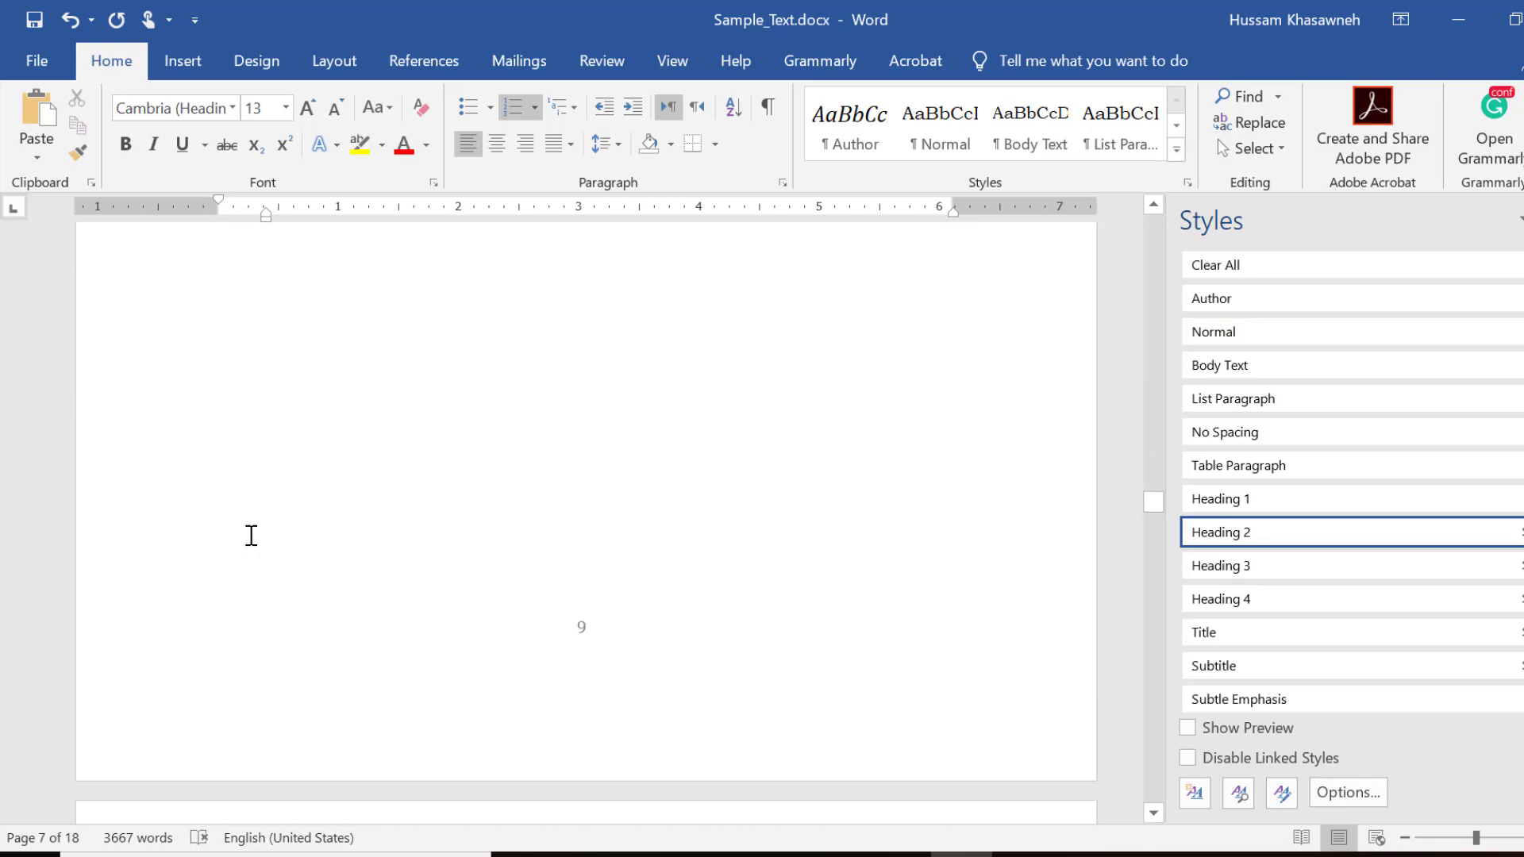
pyautogui.scroll(-10, 251, 536)
pyautogui.scroll(-3, 251, 536)
pyautogui.scroll(-5, 251, 535)
pyautogui.scroll(-5, 251, 536)
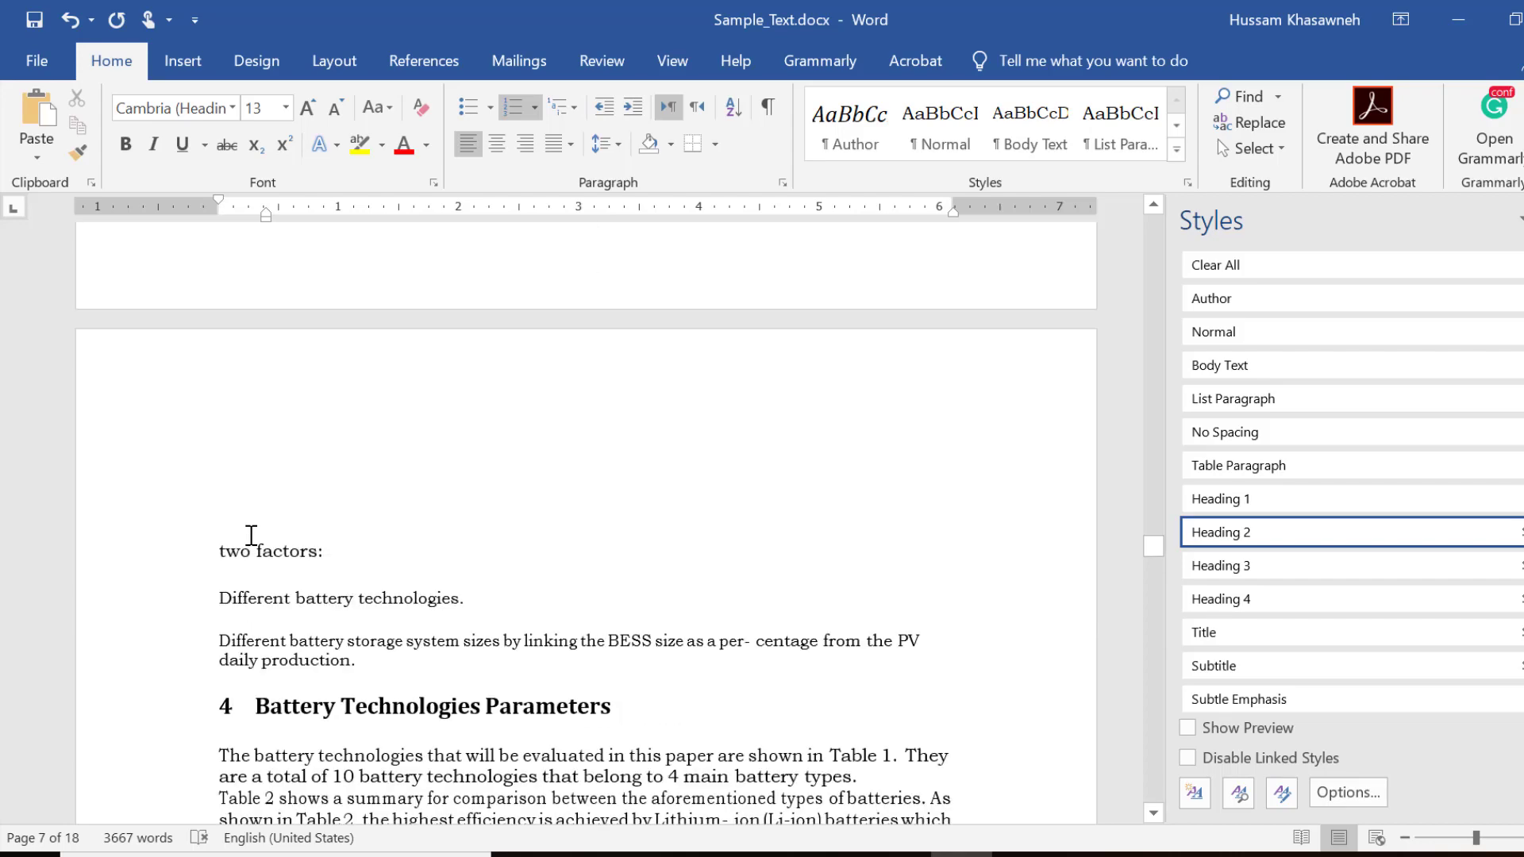
pyautogui.scroll(-5, 250, 536)
pyautogui.scroll(-1, 250, 535)
pyautogui.scroll(4, 249, 561)
pyautogui.scroll(-10, 252, 477)
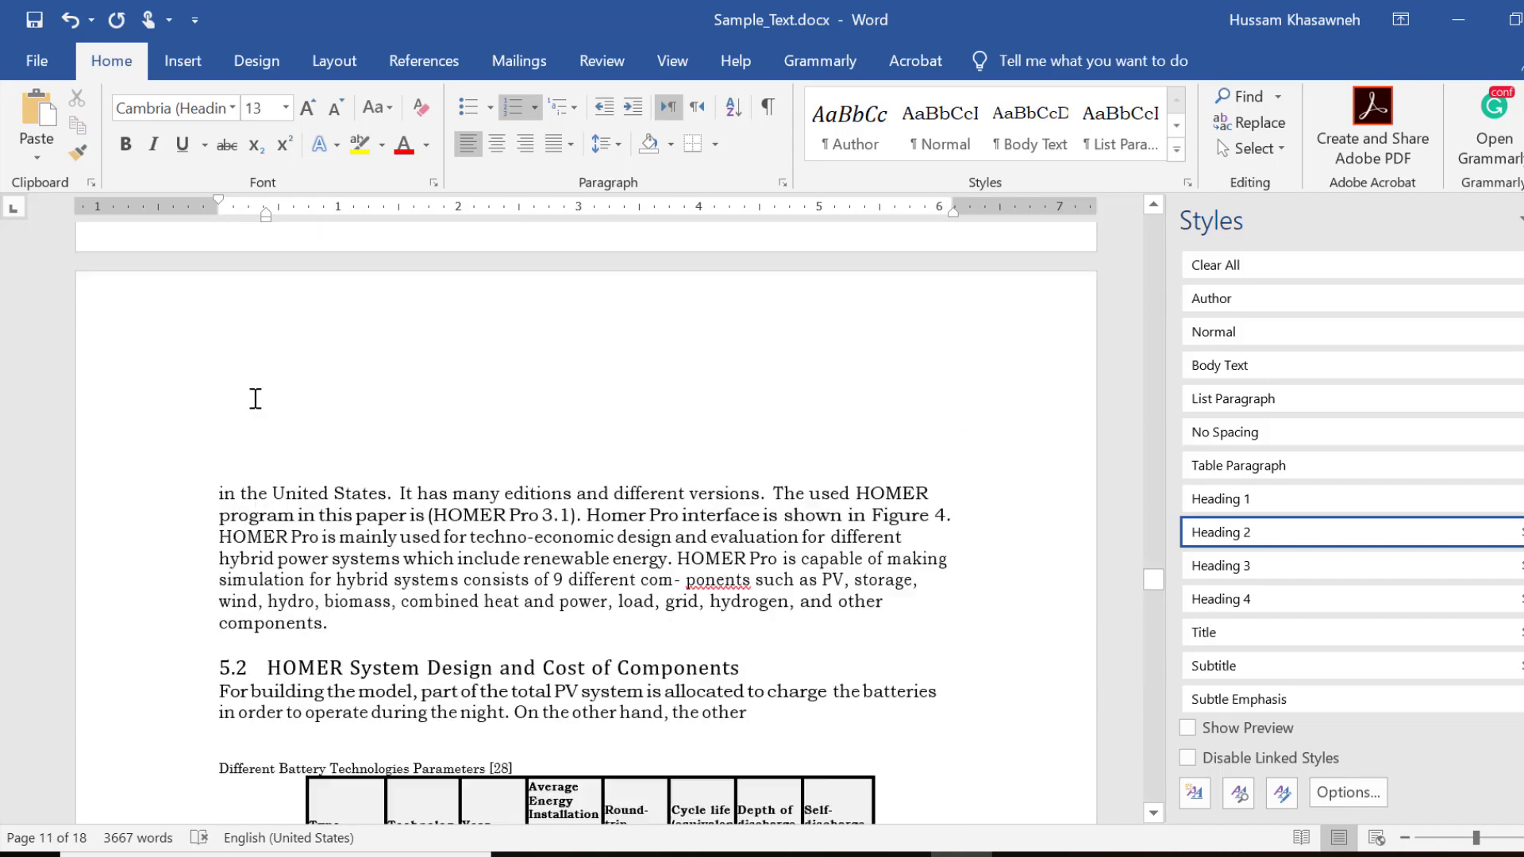
pyautogui.scroll(-4, 254, 399)
pyautogui.scroll(-4, 255, 398)
pyautogui.scroll(-2, 255, 398)
pyautogui.scroll(-5, 255, 398)
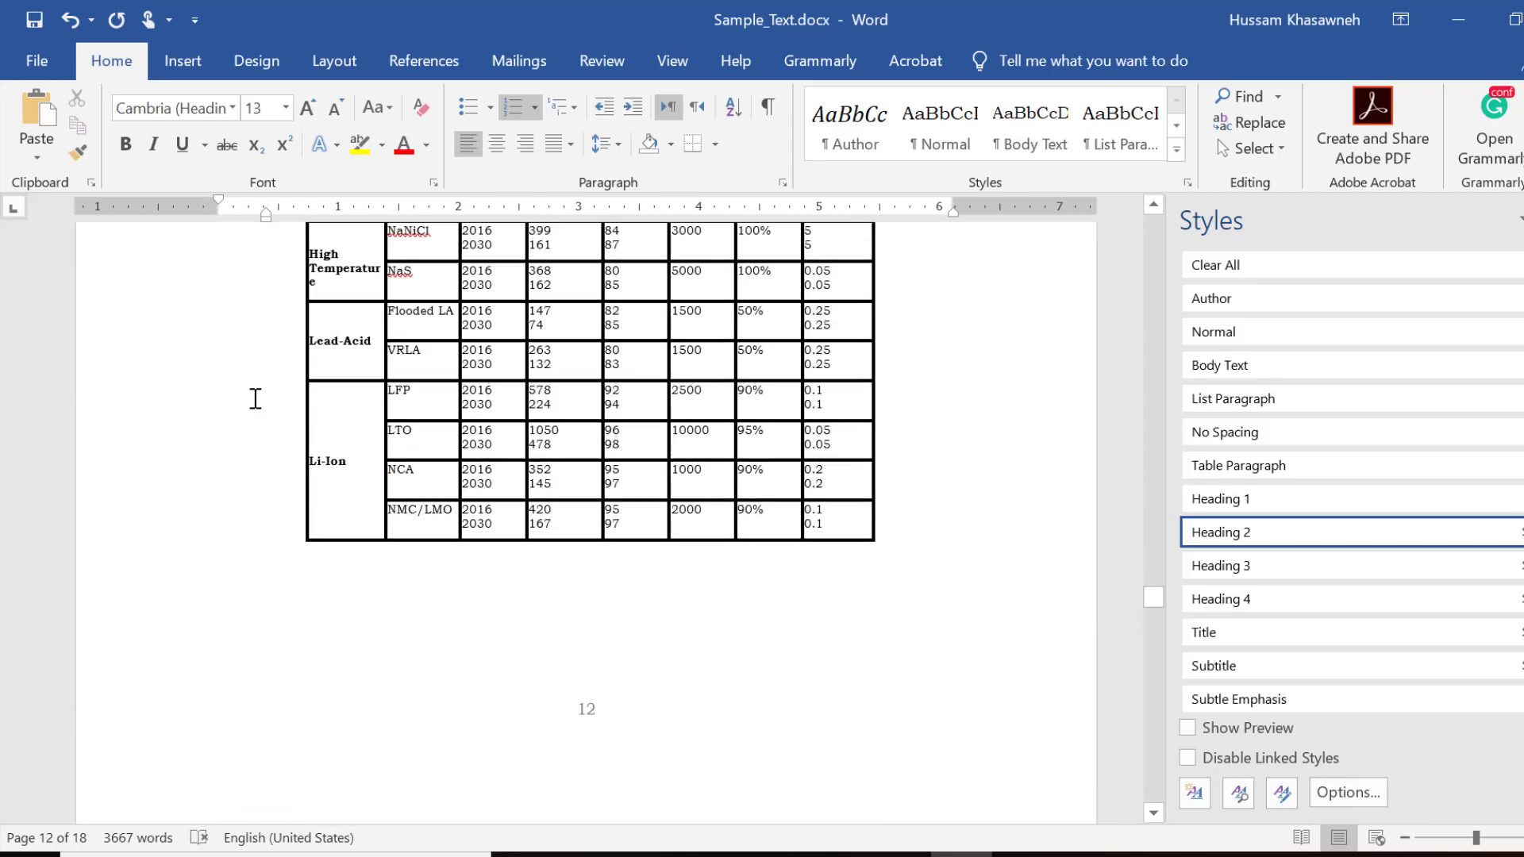
pyautogui.scroll(-10, 255, 399)
pyautogui.scroll(-10, 255, 398)
pyautogui.scroll(-1, 255, 398)
pyautogui.scroll(-5, 255, 398)
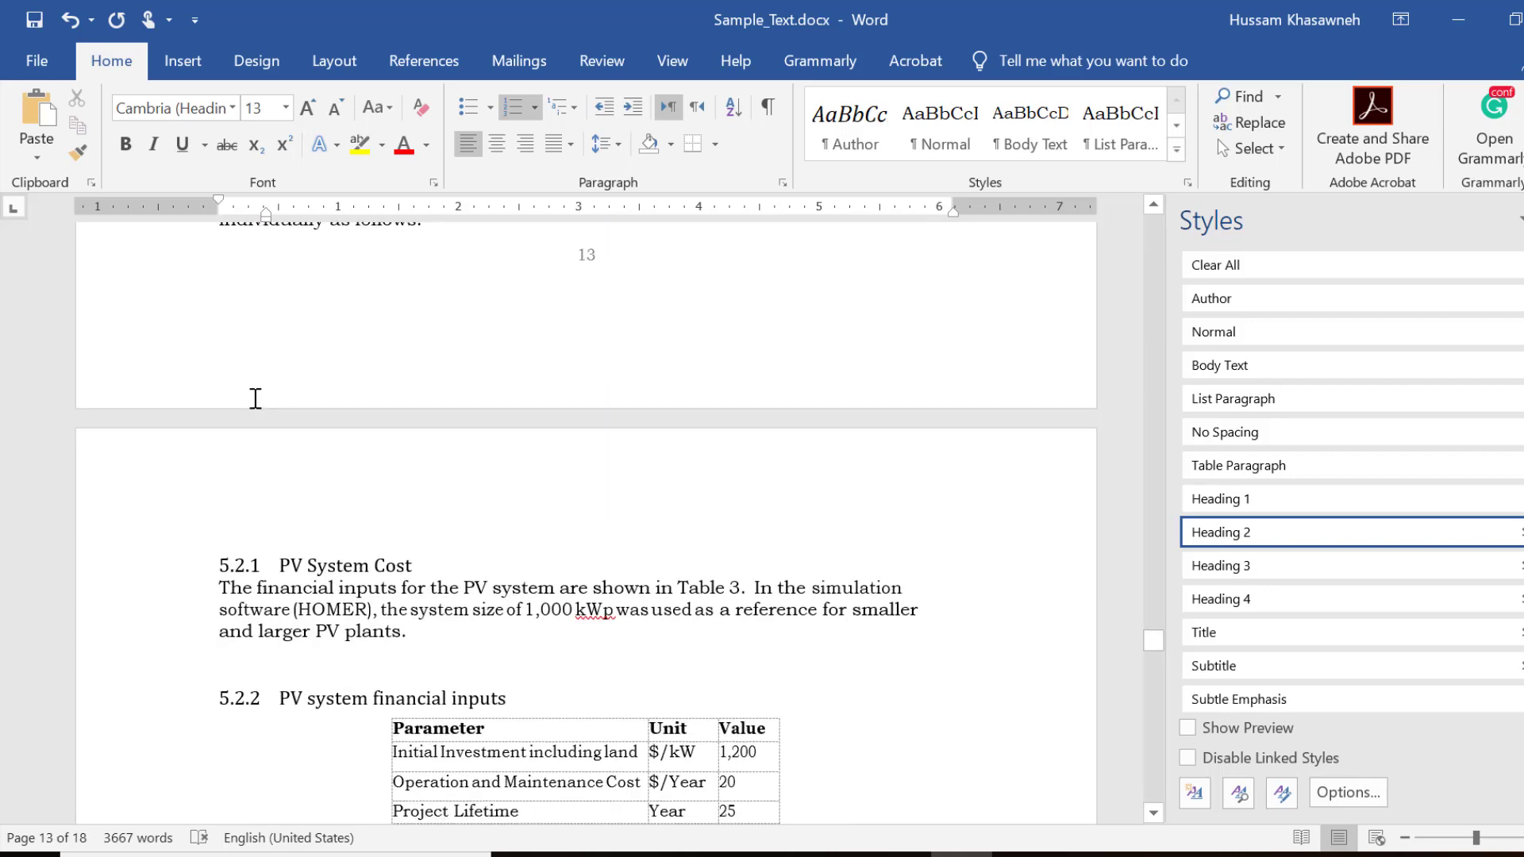
pyautogui.scroll(-1, 255, 398)
pyautogui.scroll(-3, 255, 398)
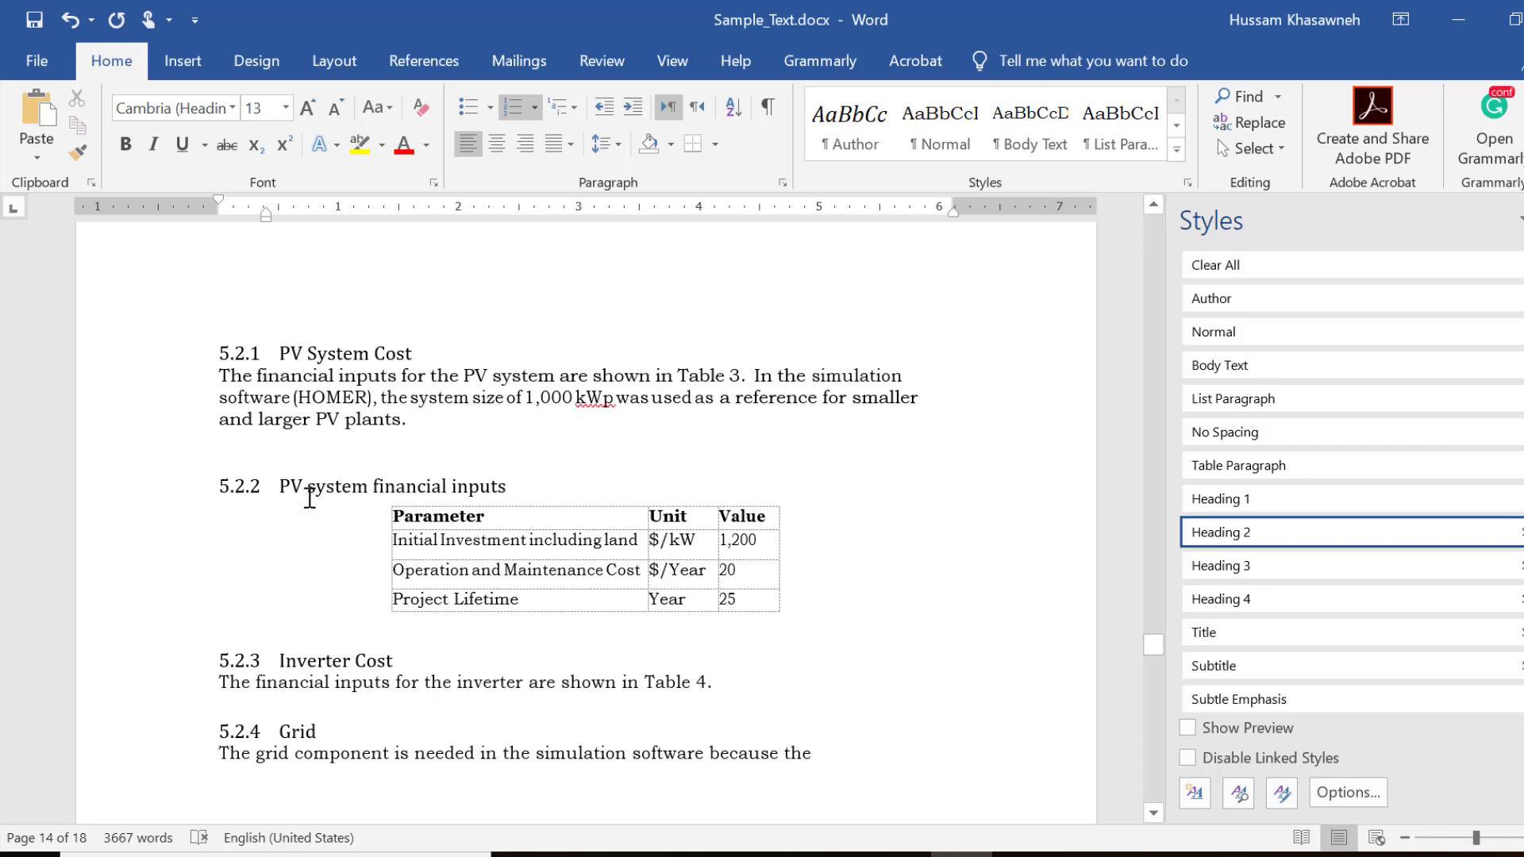
pyautogui.click(309, 498)
# Scroll back to the Table of Contents on page 2.
pyautogui.scroll(10, 314, 496)
pyautogui.scroll(10, 320, 492)
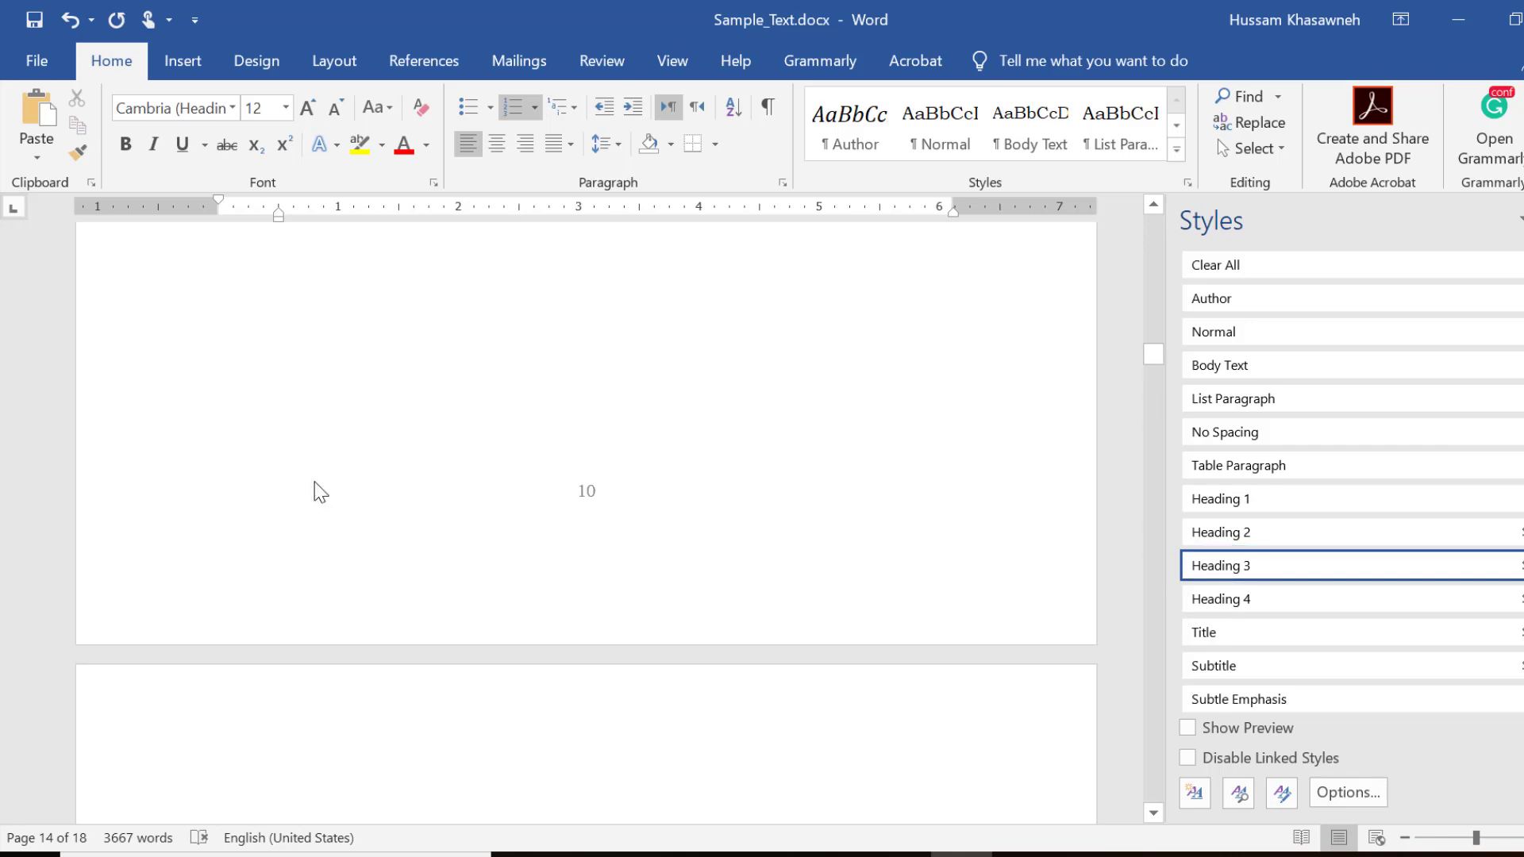
pyautogui.scroll(20, 320, 492)
pyautogui.scroll(10, 320, 492)
pyautogui.scroll(-5, 320, 493)
pyautogui.scroll(-2, 320, 492)
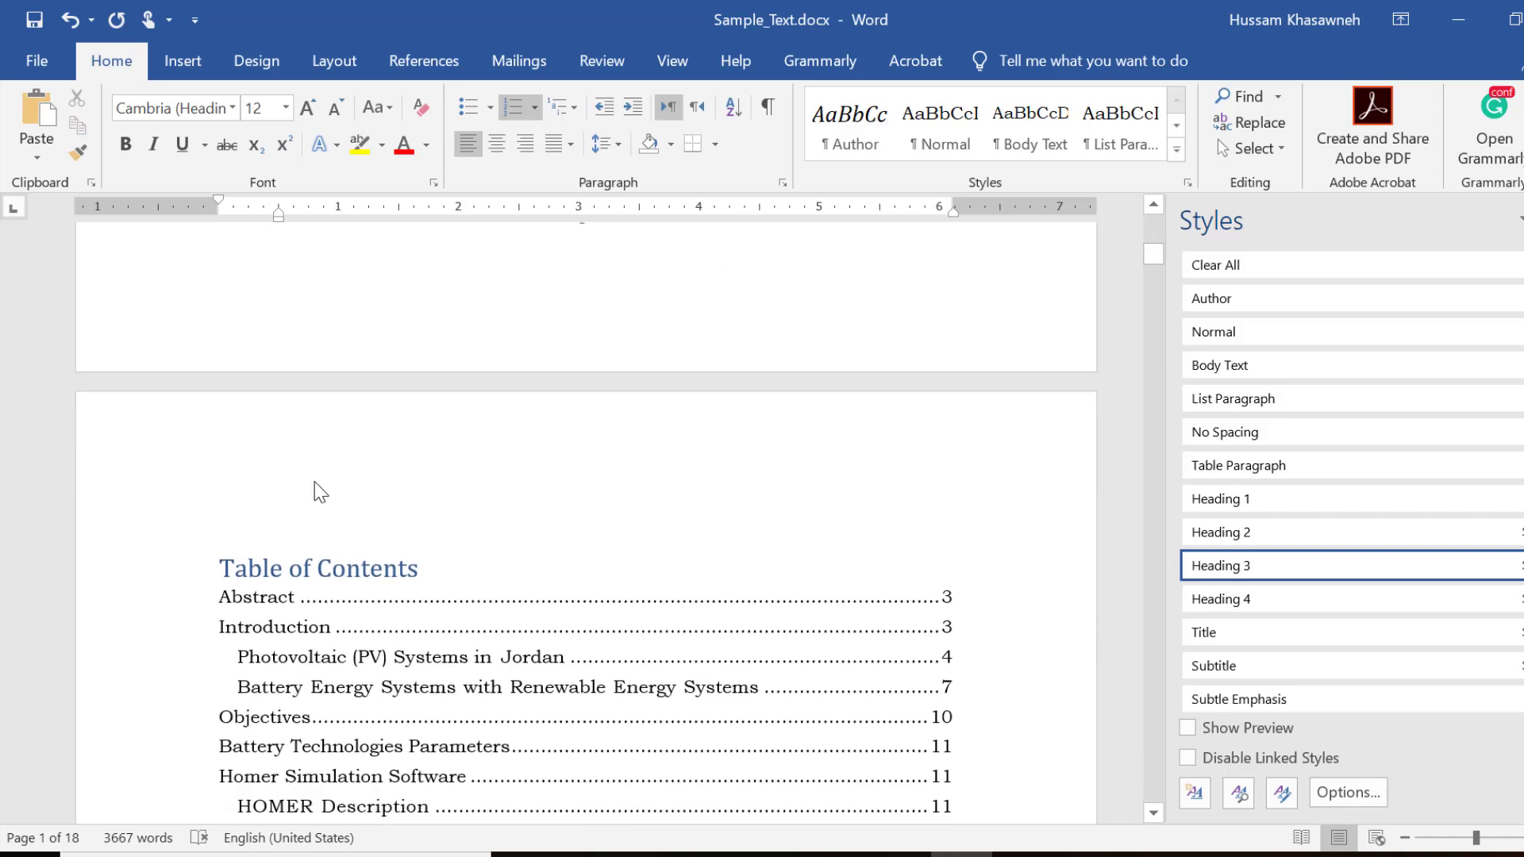
pyautogui.scroll(-2, 320, 492)
# Update the entire table of contents so entries show numbers, 1 Abstract through 7 Conclusions.
pyautogui.click(321, 500)
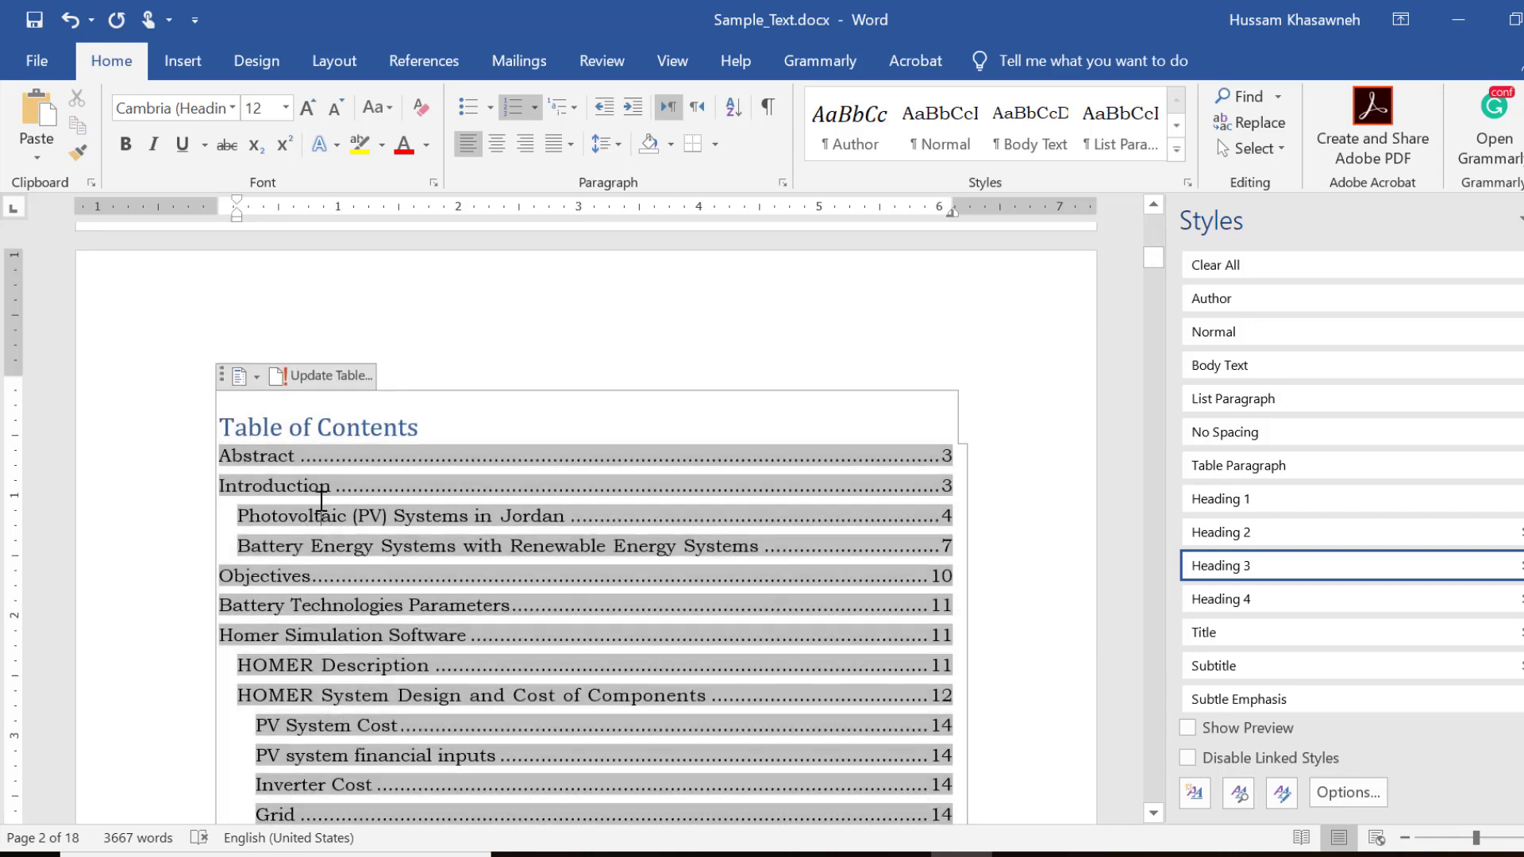
pyautogui.click(312, 377)
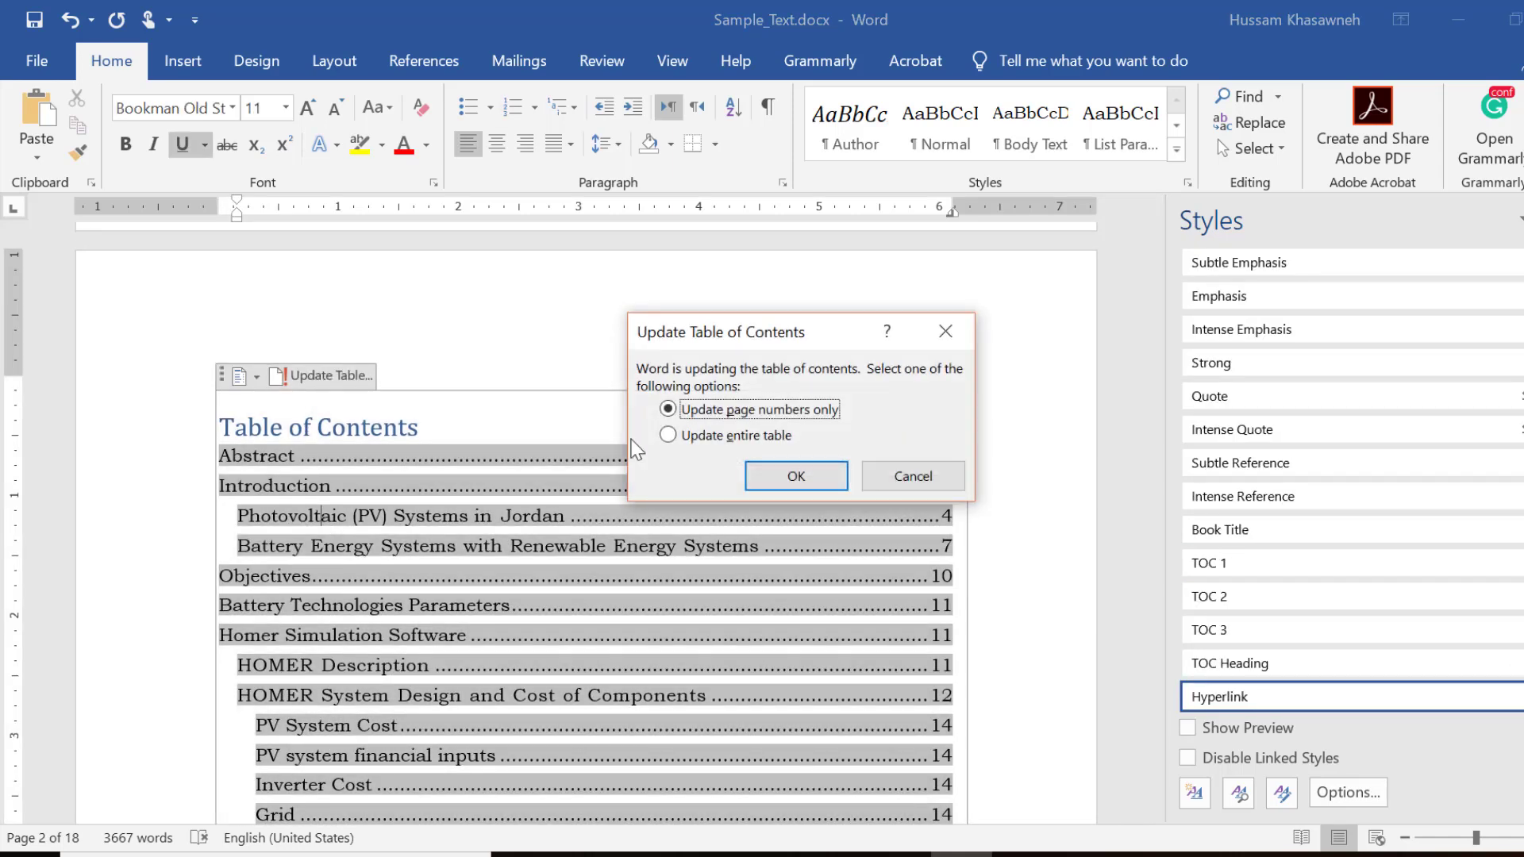
pyautogui.click(705, 436)
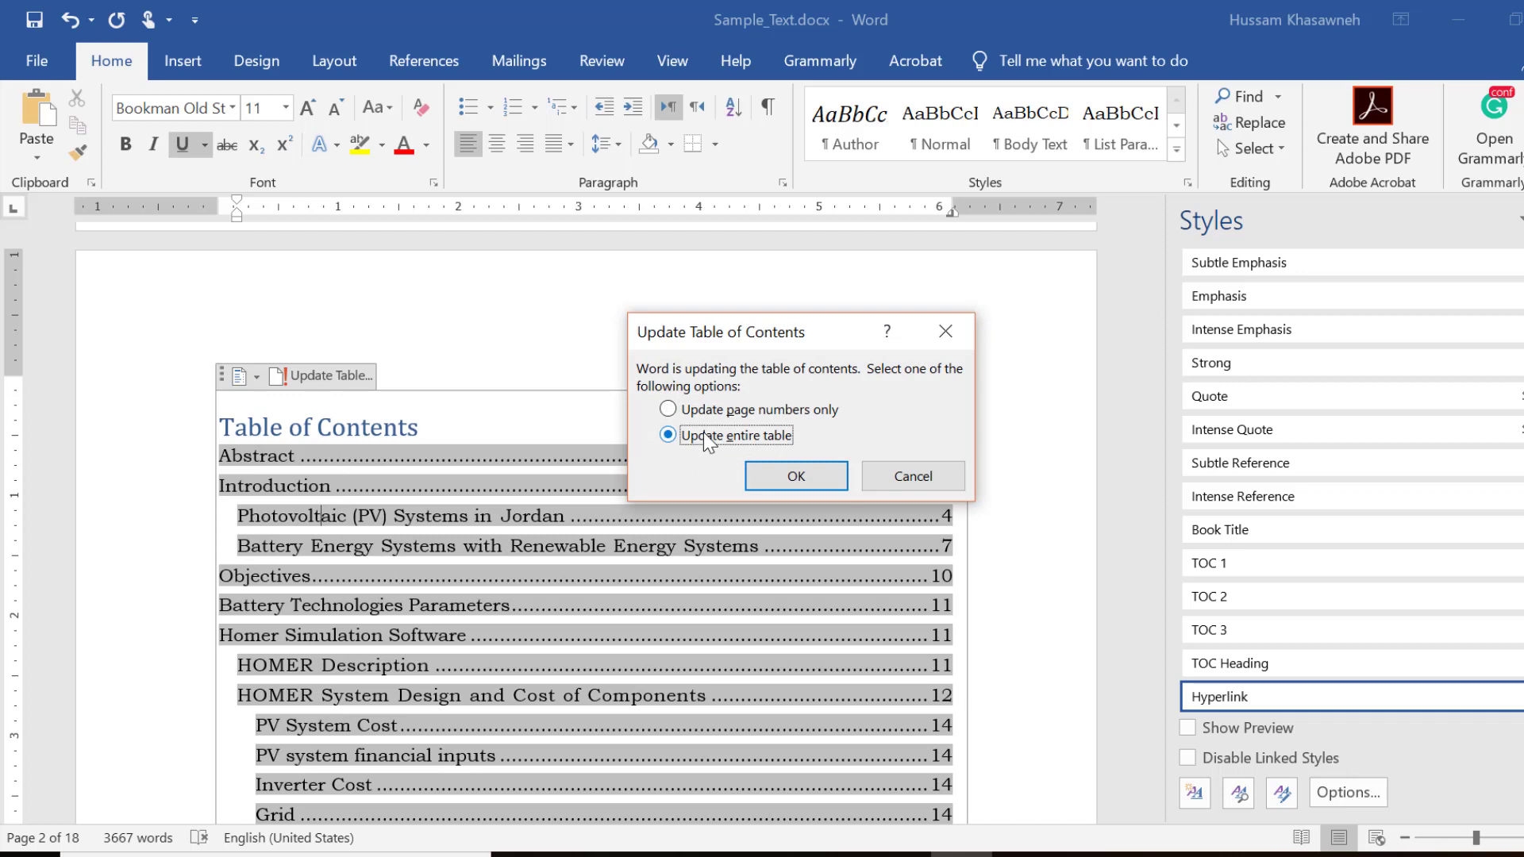
pyautogui.click(769, 476)
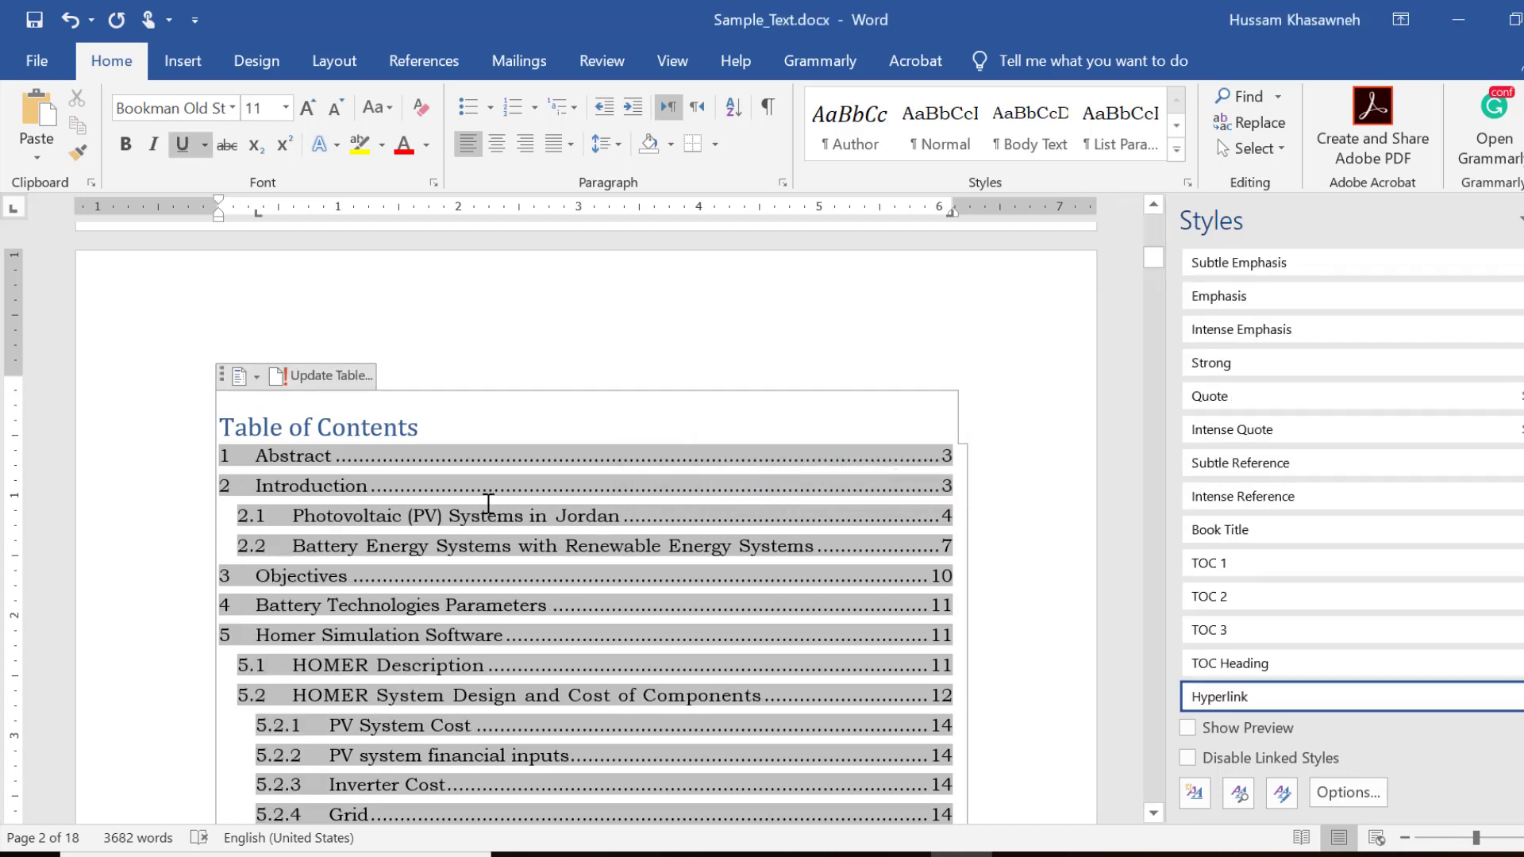
pyautogui.click(410, 510)
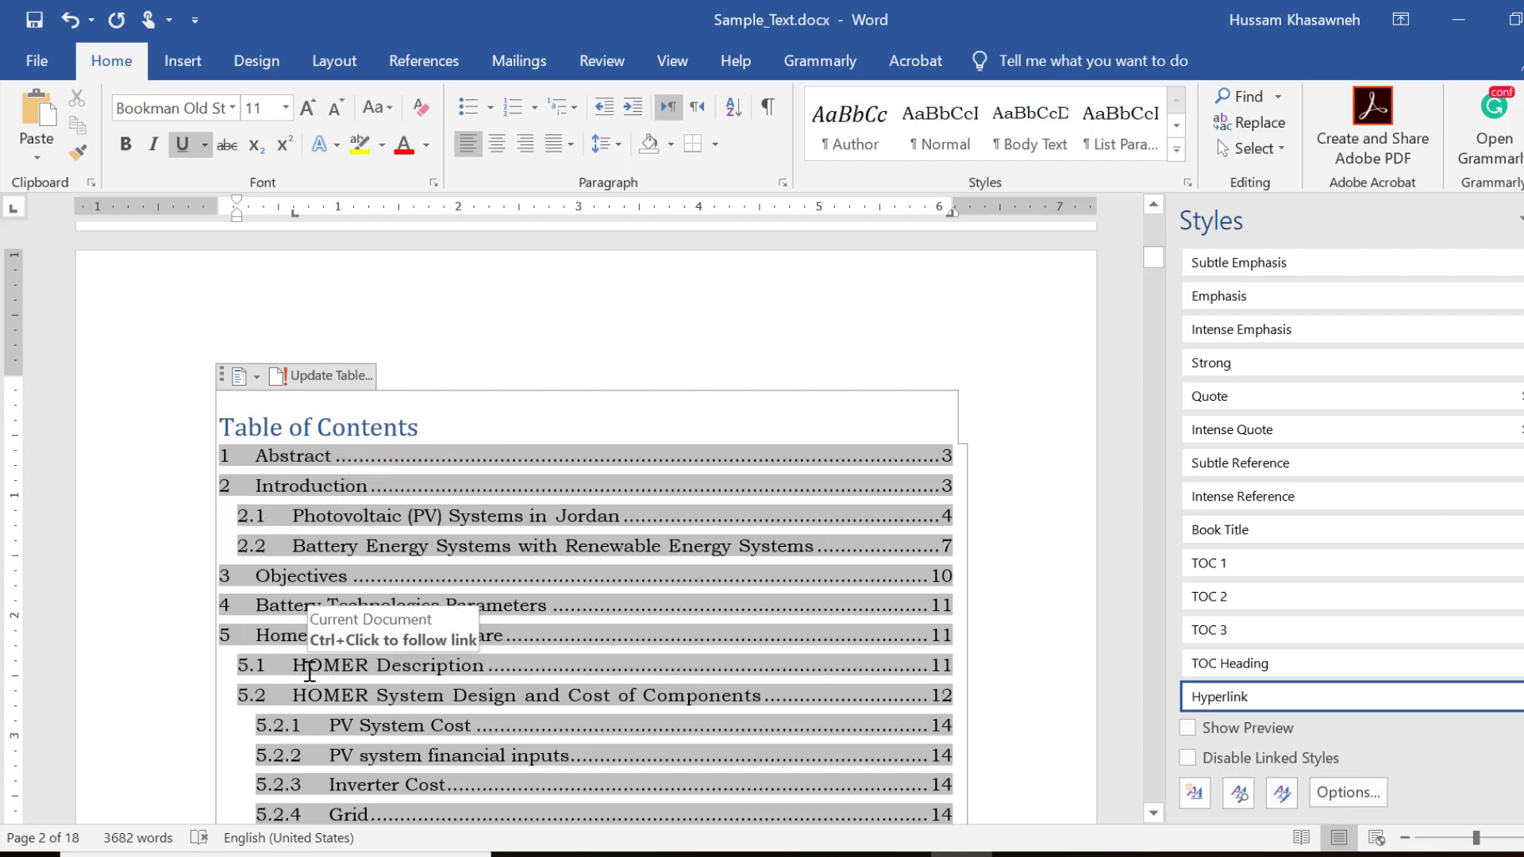
pyautogui.scroll(-2, 309, 673)
pyautogui.click(309, 673)
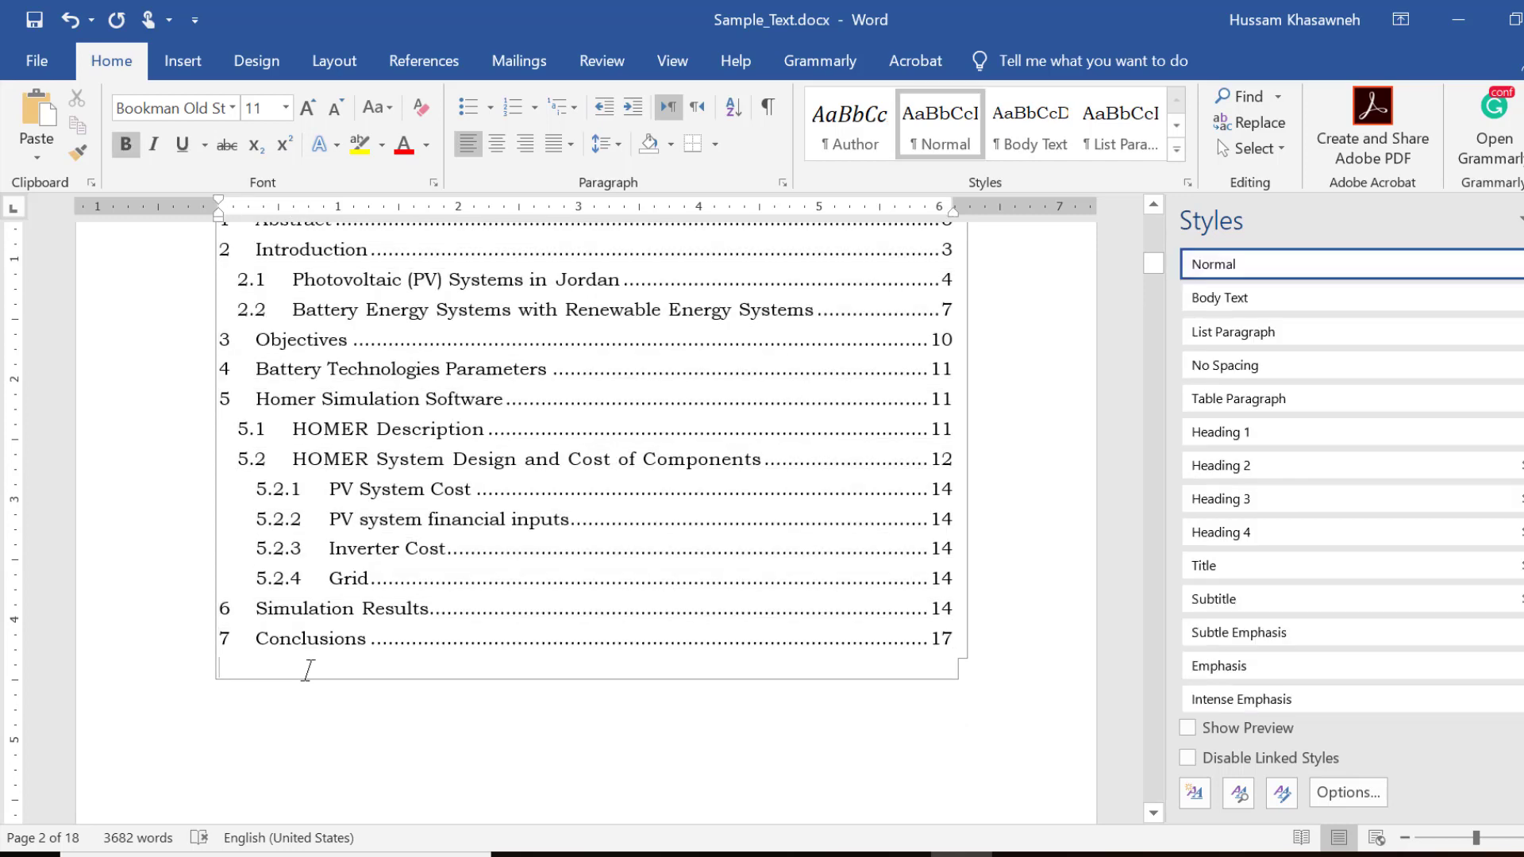
# Follow the Abstract TOC link, then select the page-5 PV power chart and click into its caption.
pyautogui.scroll(1, 351, 681)
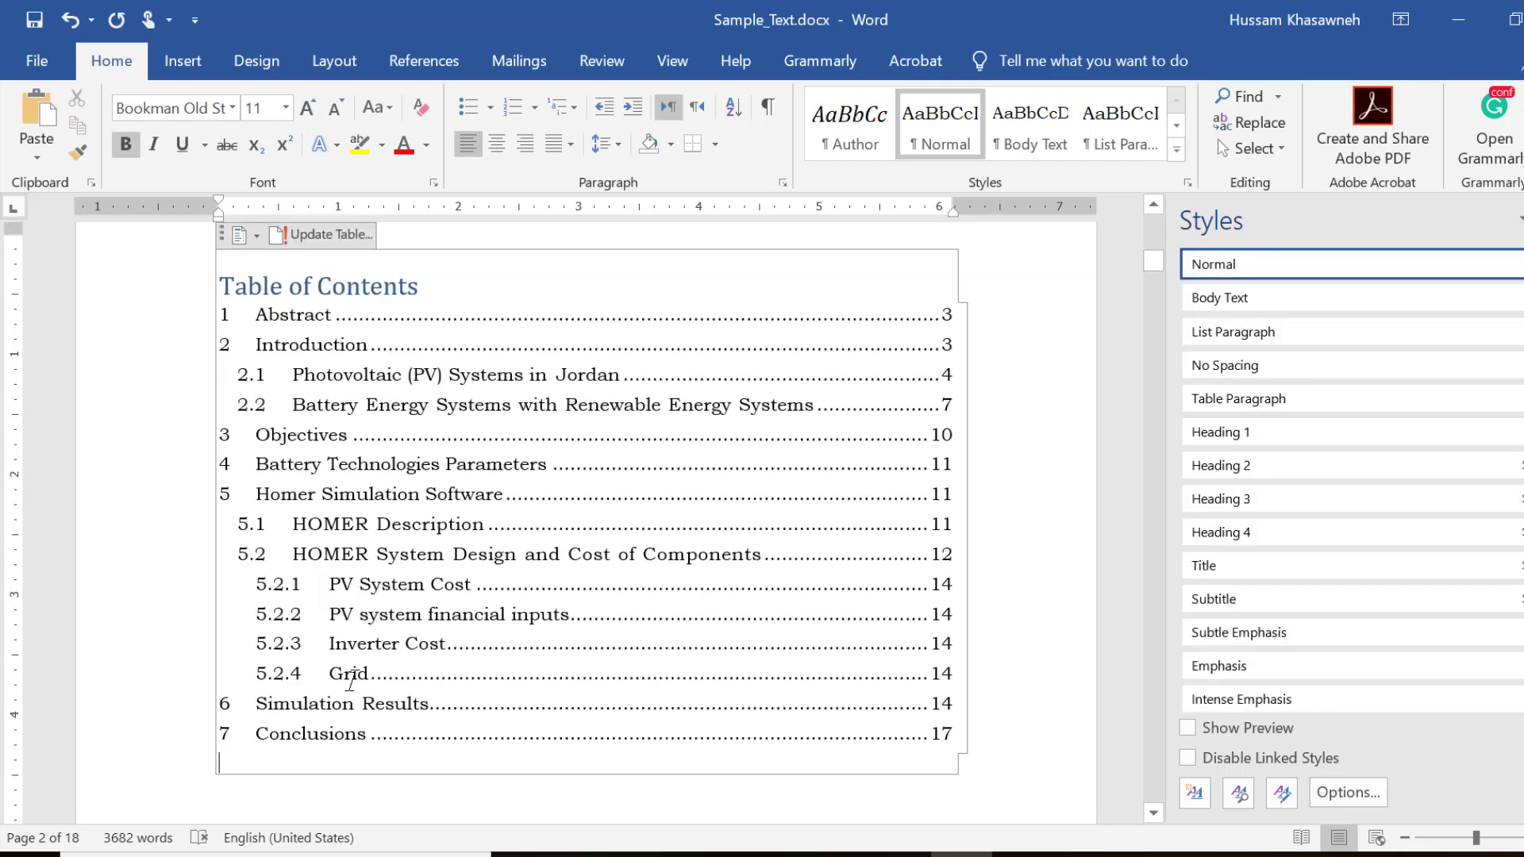
pyautogui.click(350, 682)
pyautogui.scroll(-10, 988, 361)
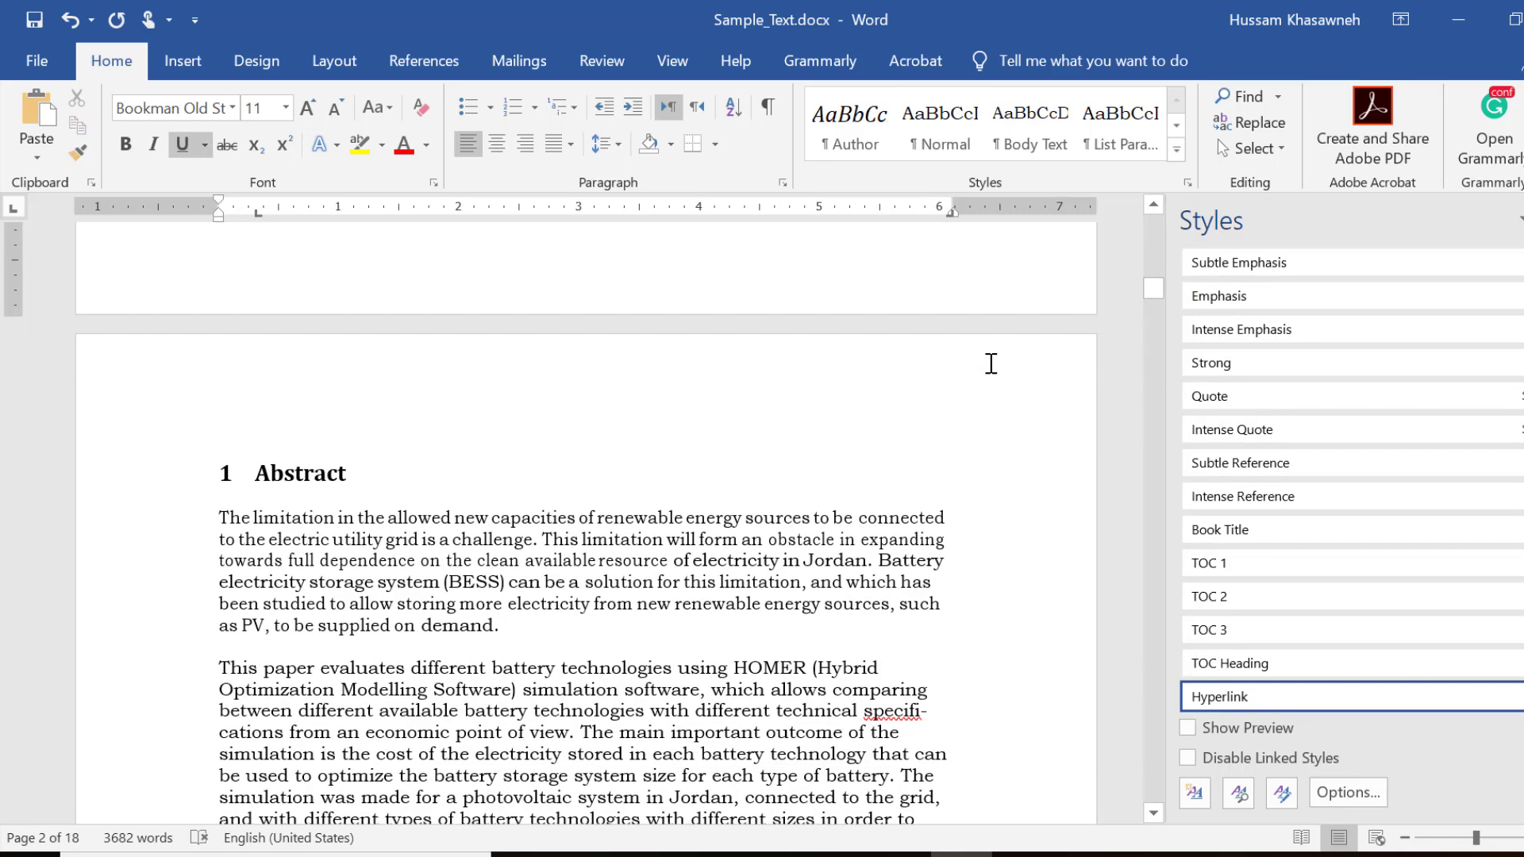
pyautogui.scroll(-8, 991, 362)
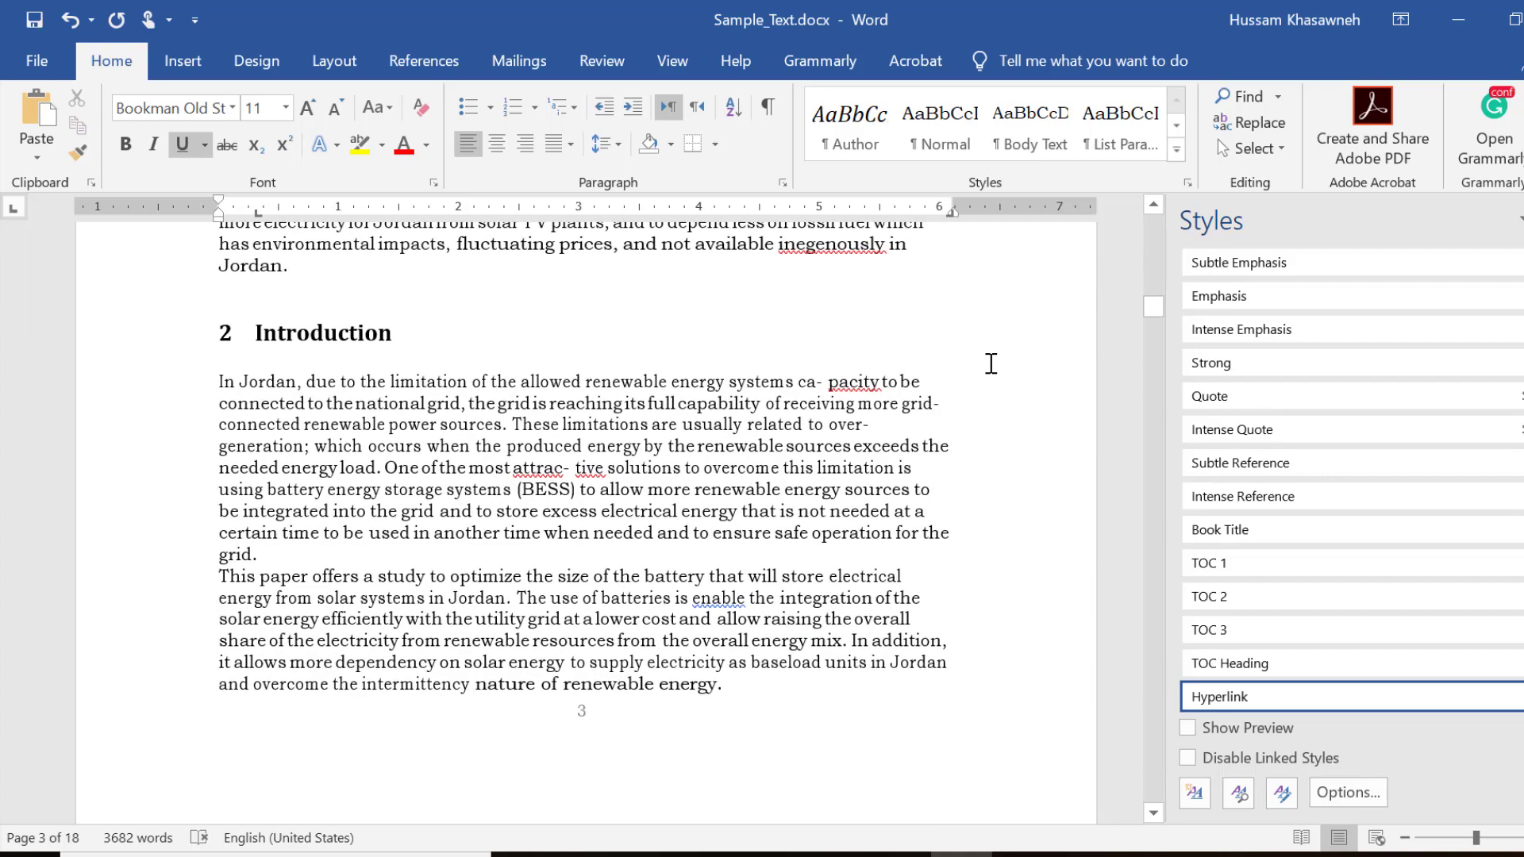
pyautogui.scroll(-7, 990, 363)
pyautogui.scroll(-3, 990, 363)
pyautogui.scroll(-3, 991, 363)
pyautogui.scroll(-1, 991, 363)
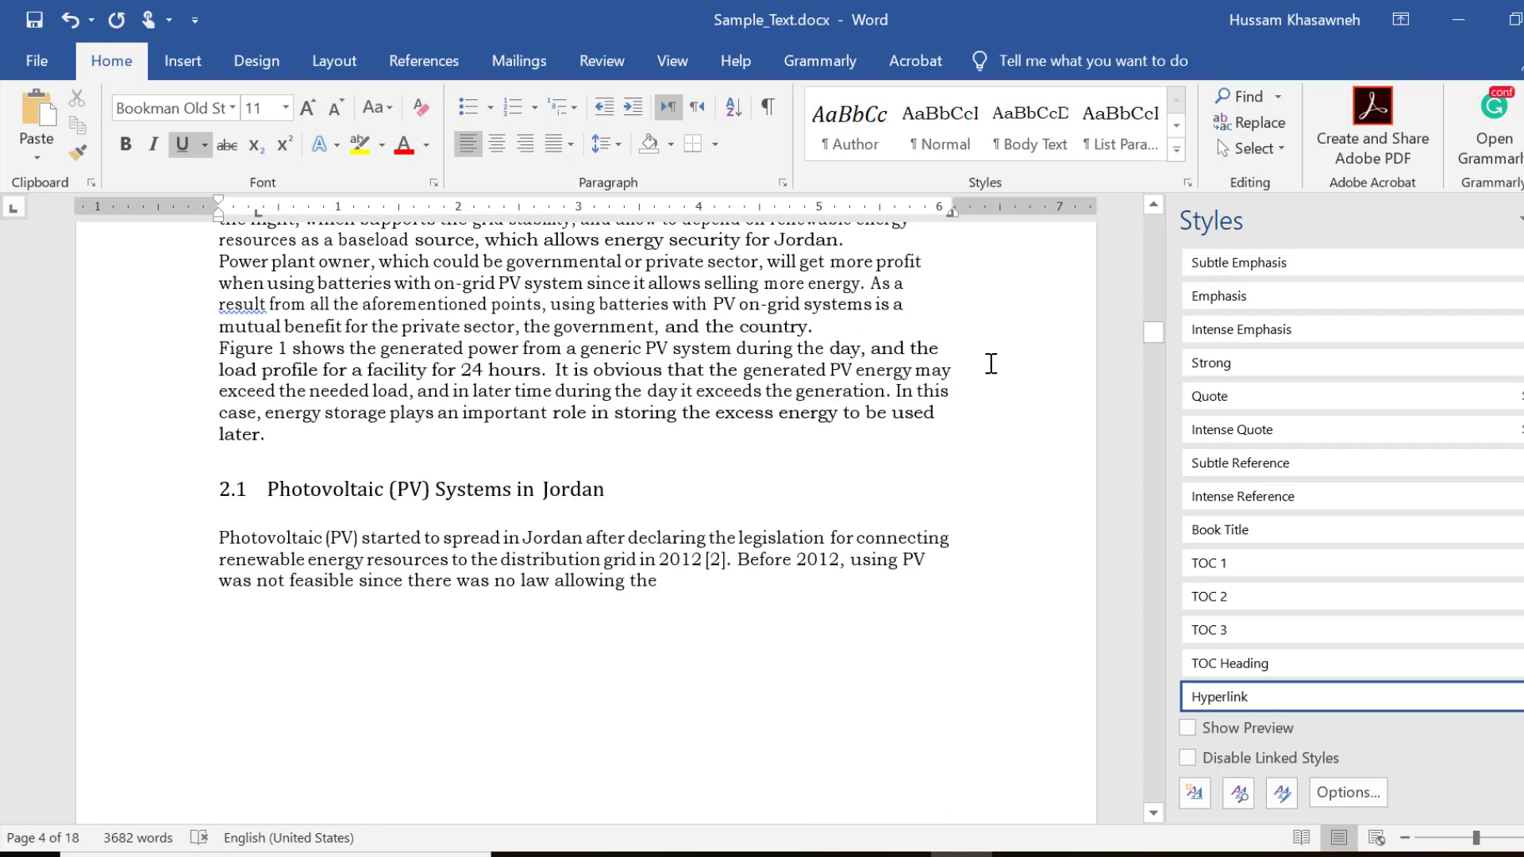
pyautogui.scroll(-3, 991, 363)
pyautogui.scroll(-1, 991, 363)
pyautogui.scroll(-6, 991, 363)
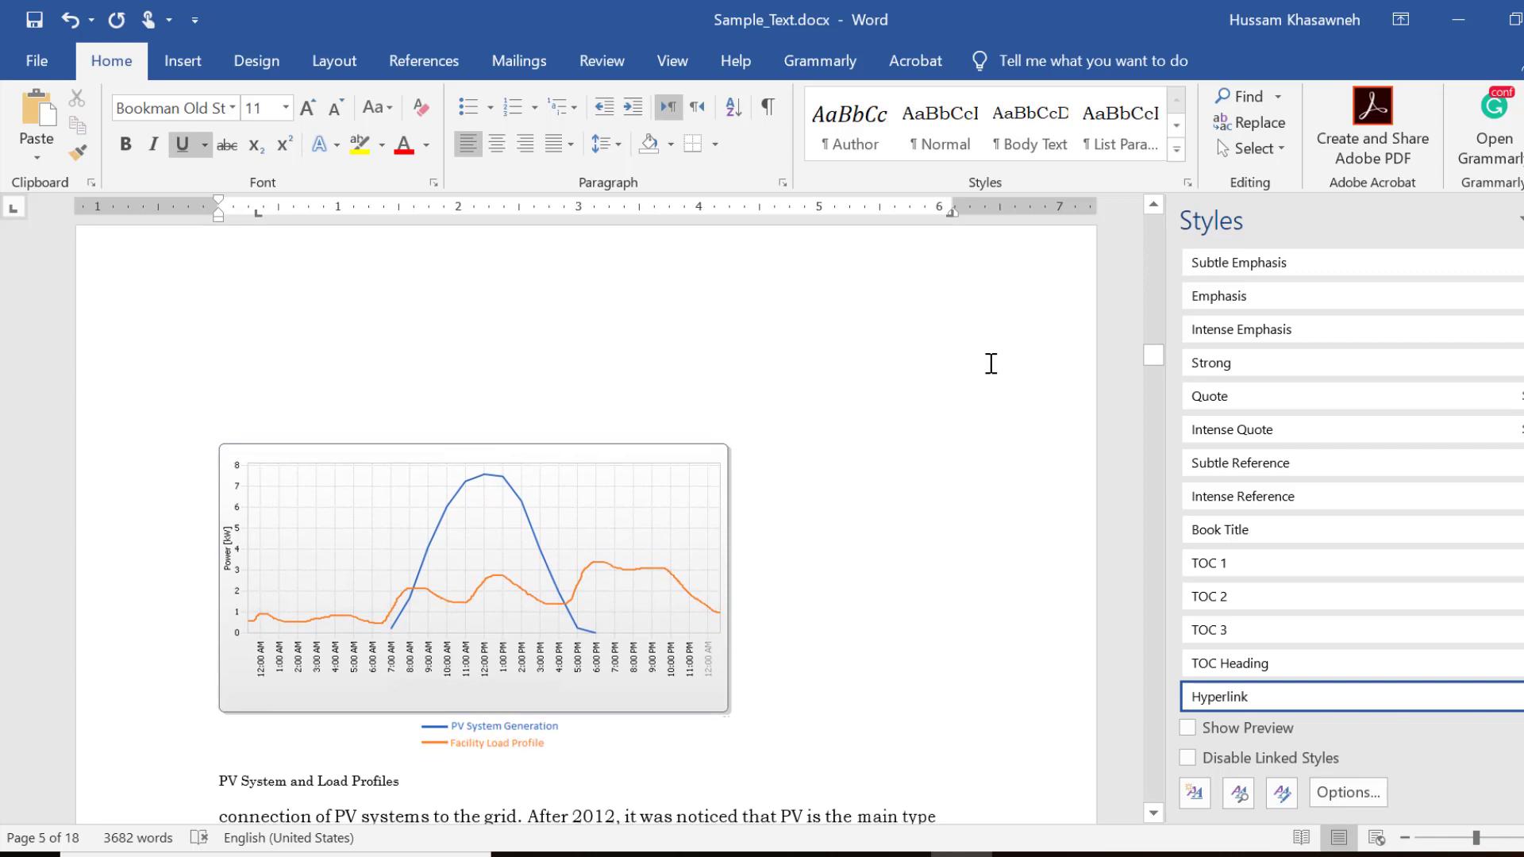
pyautogui.scroll(-3, 990, 363)
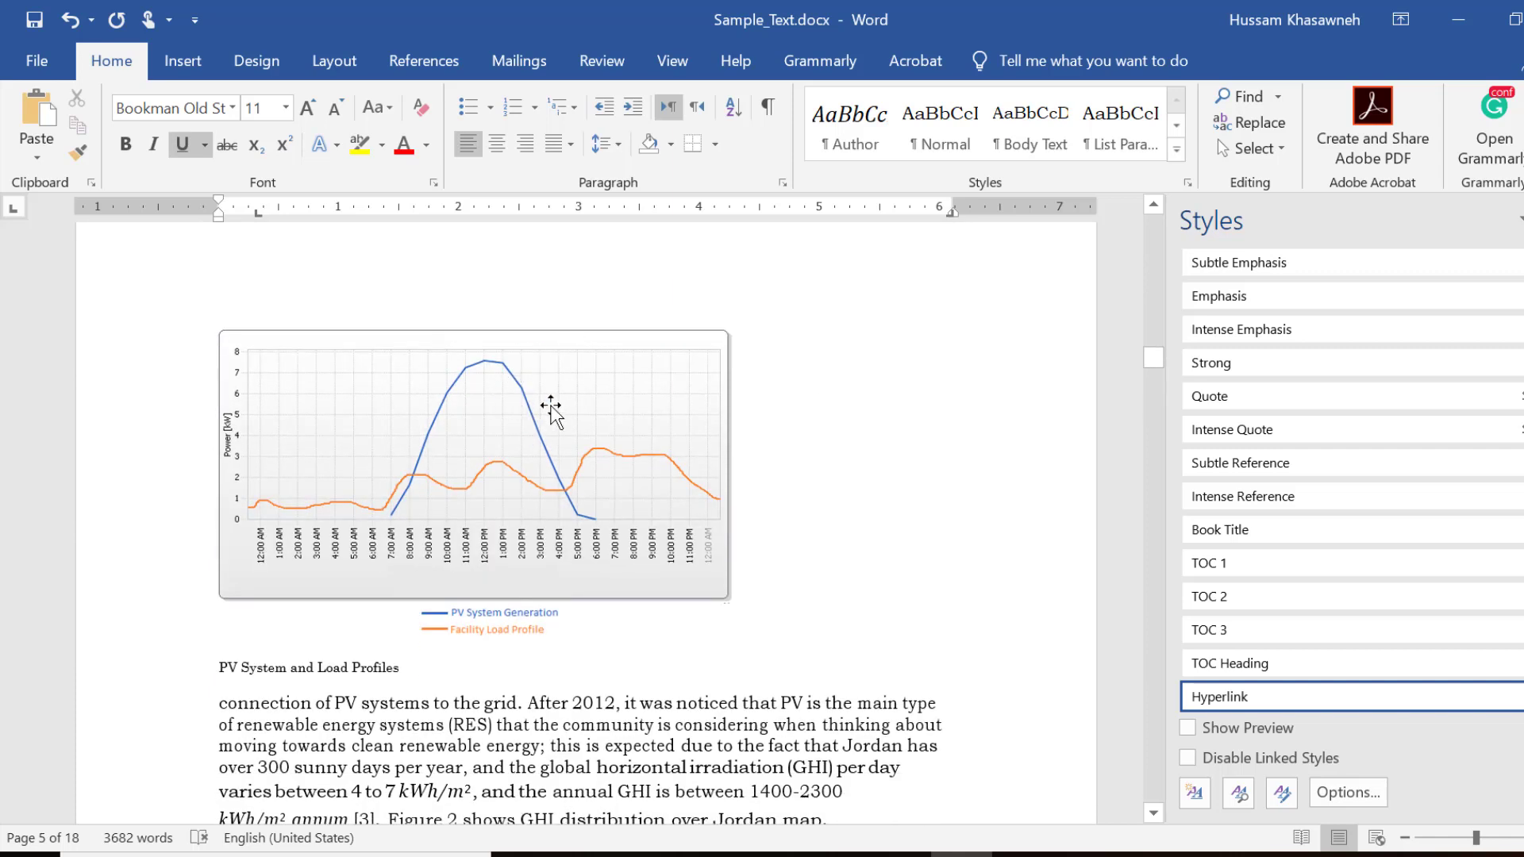
pyautogui.click(552, 408)
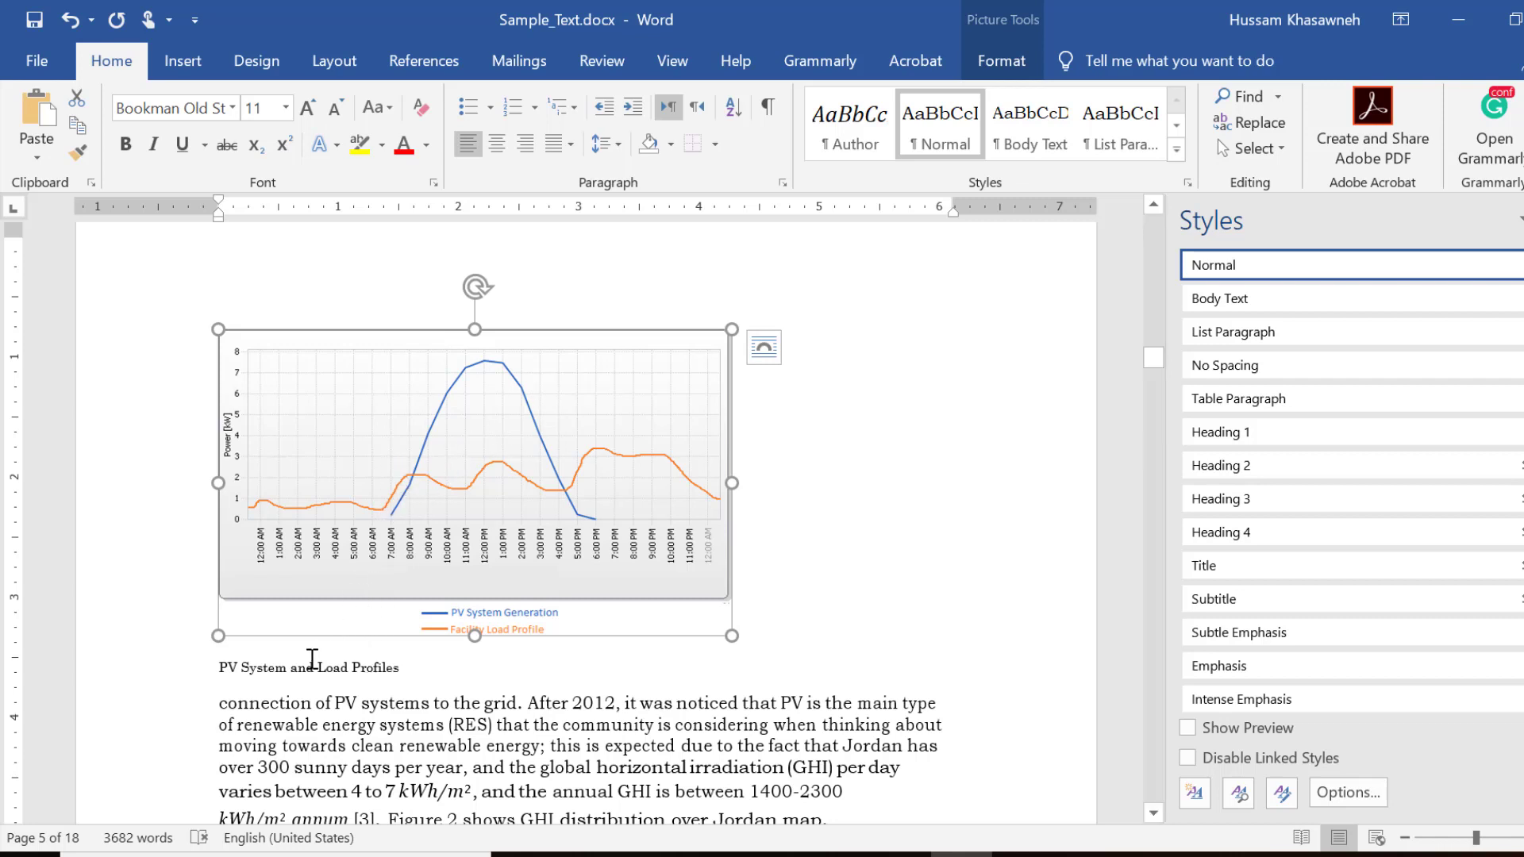
pyautogui.click(219, 675)
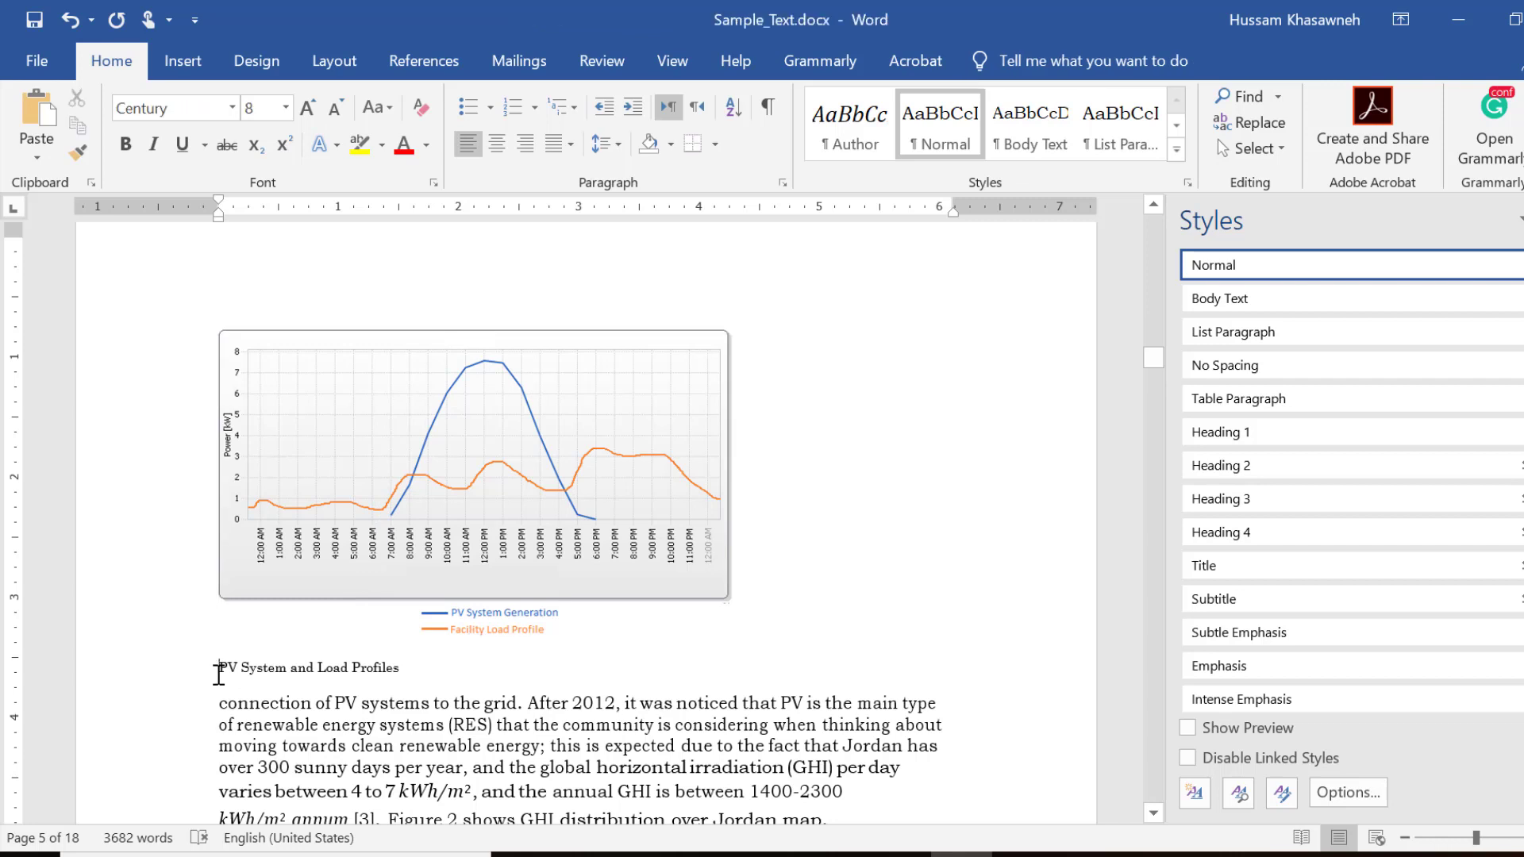
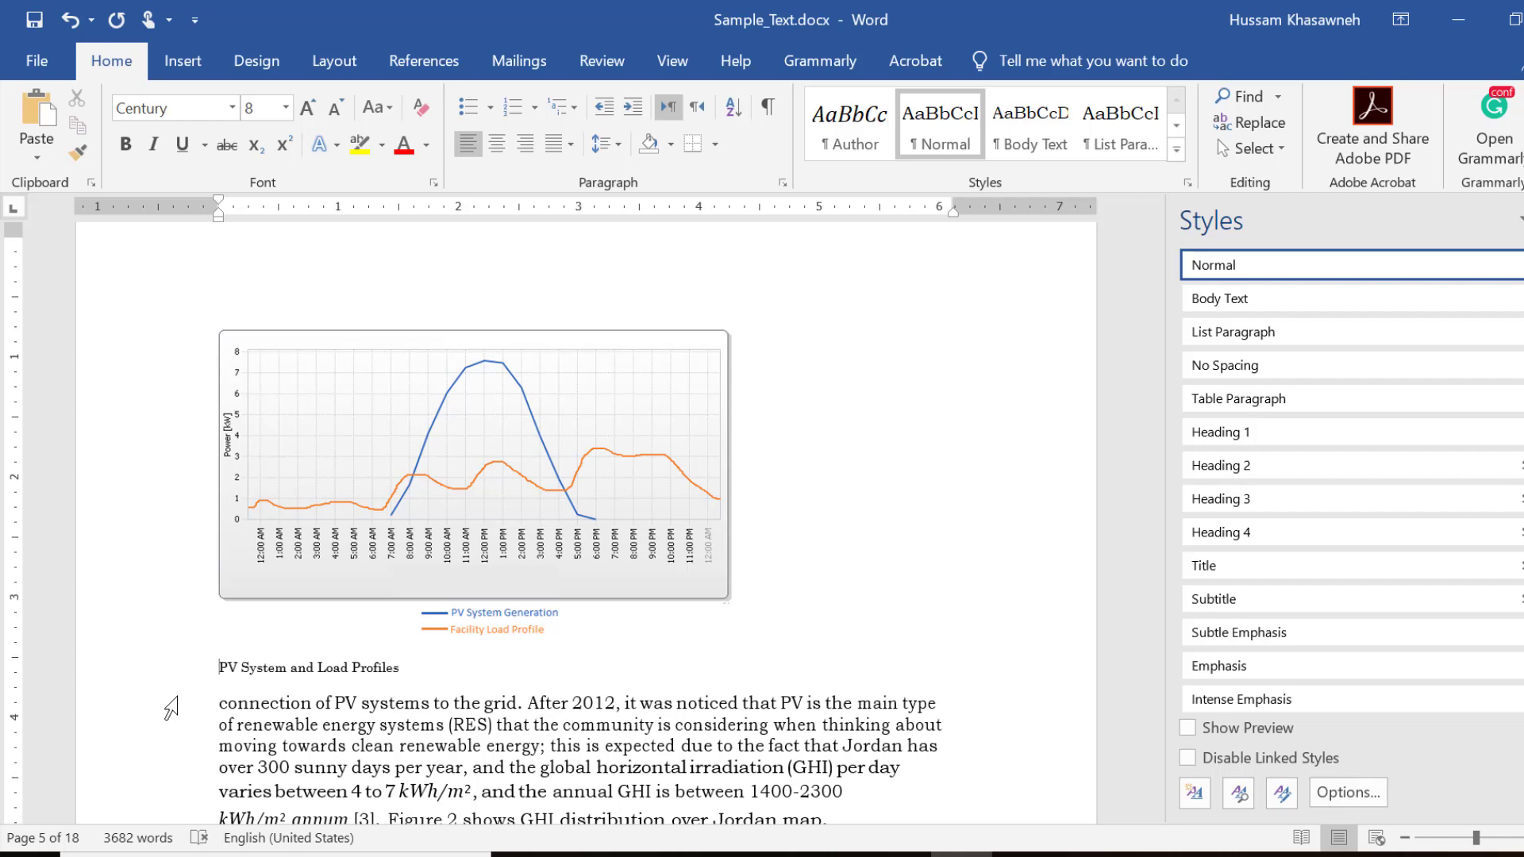
# Insert a Figure 1 caption under the PV chart and merge the 'PV System and Load Profiles' title line into it.
pyautogui.rightClick(335, 499)
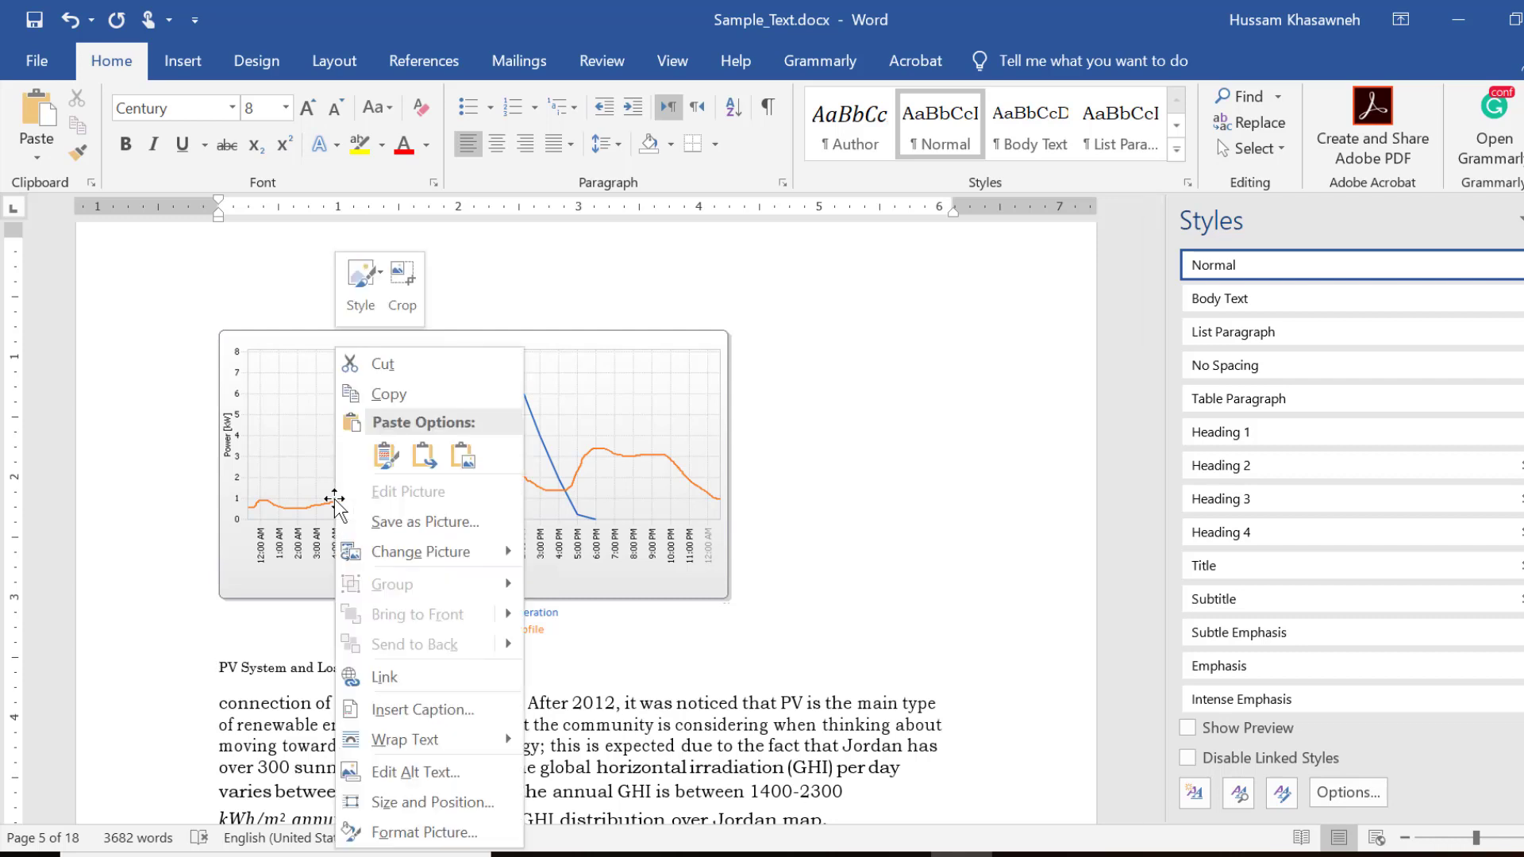
pyautogui.click(416, 708)
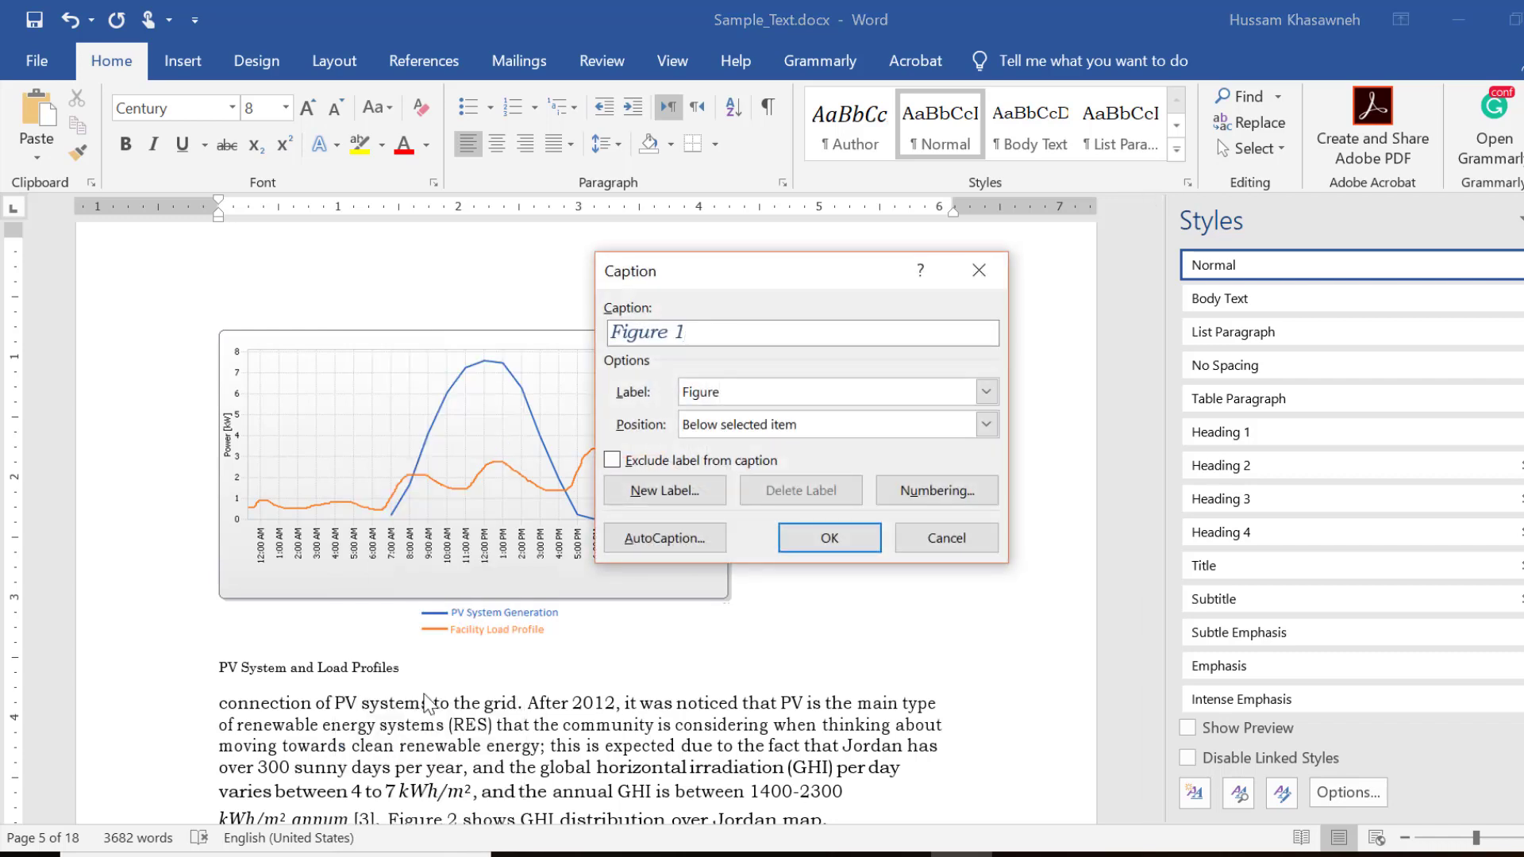
pyautogui.click(829, 540)
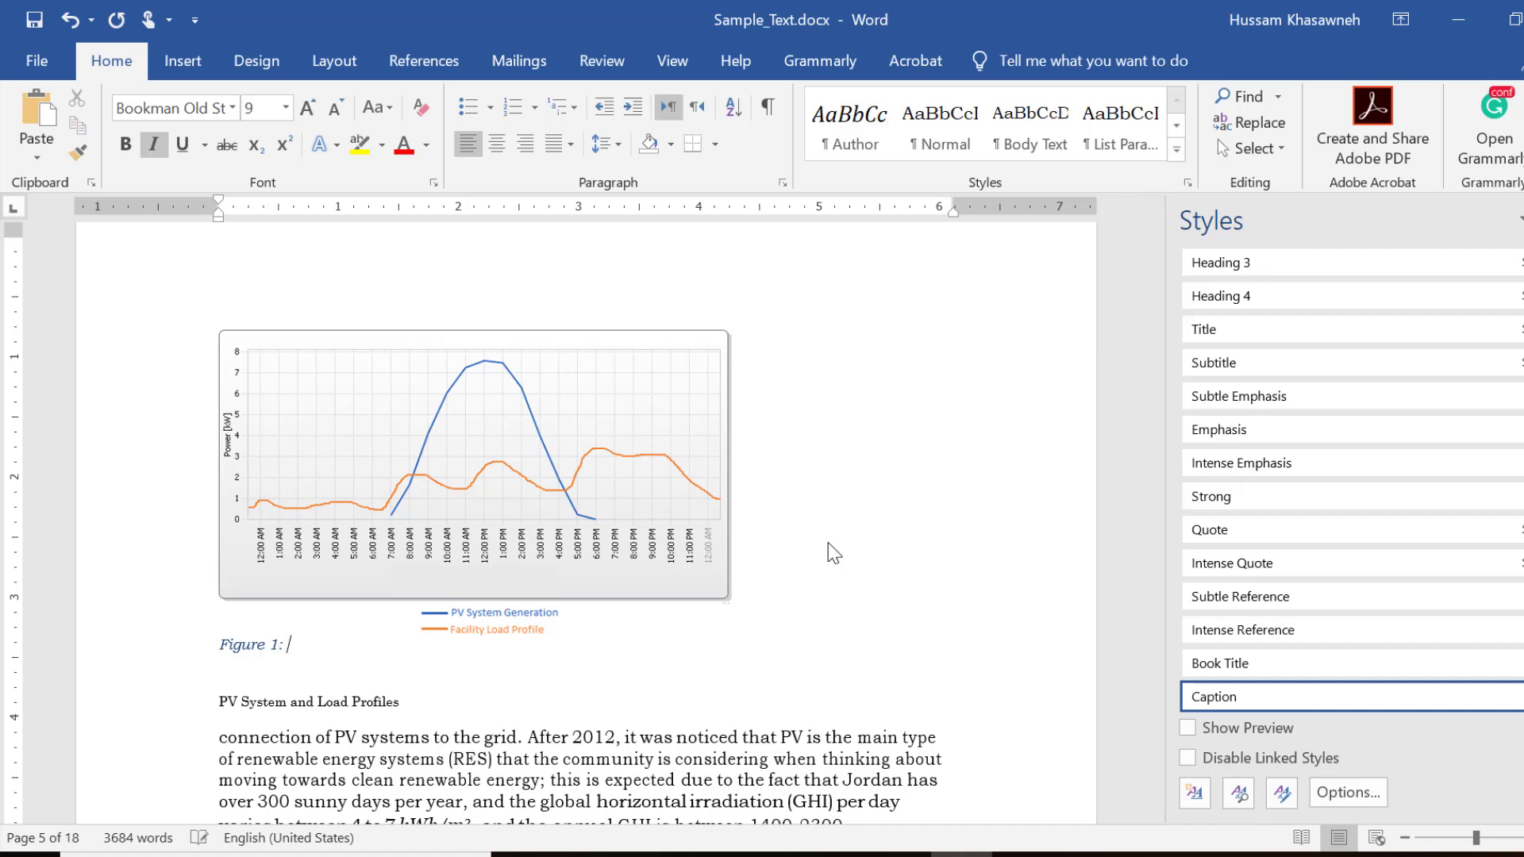
pyautogui.press('Delete')
pyautogui.press('Delete')
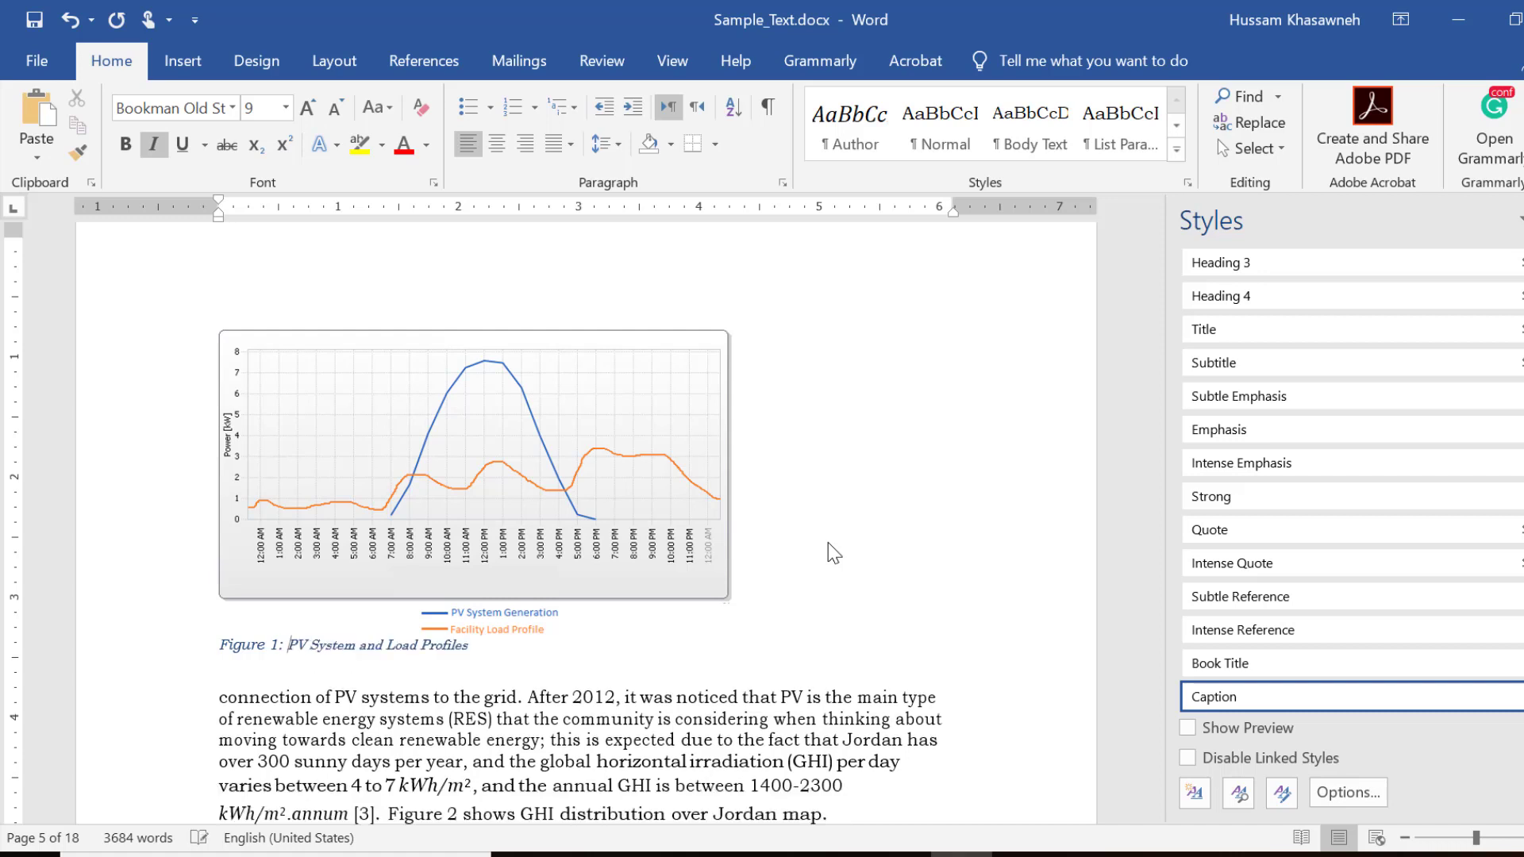
pyautogui.click(592, 662)
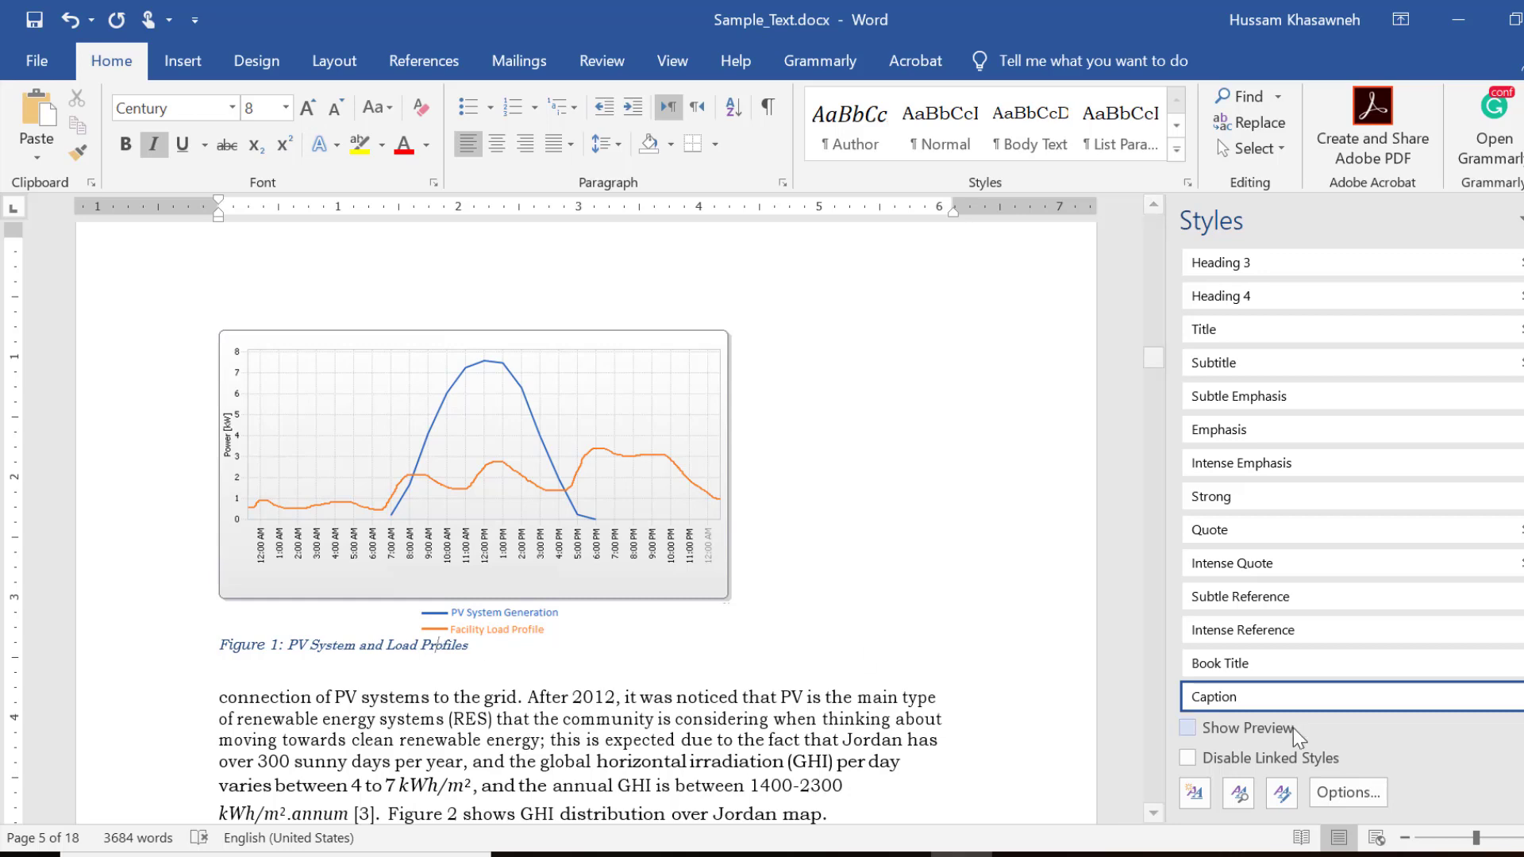
pyautogui.moveTo(1346, 697)
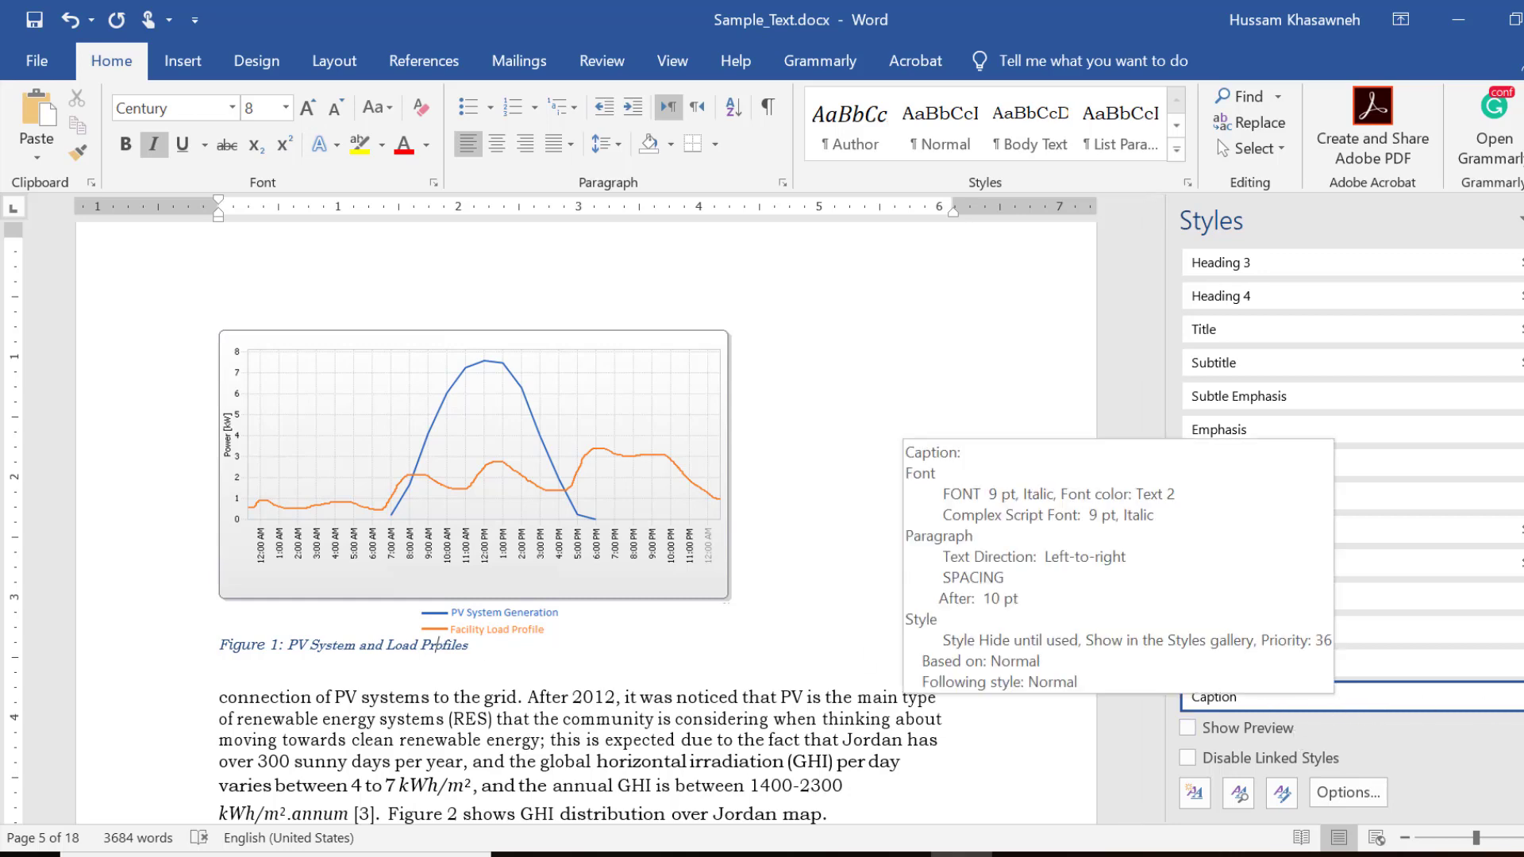
# Modify the Caption style to use red text, centred alignment and the Cambria (Headings) font.
pyautogui.click(1517, 709)
pyautogui.click(1334, 540)
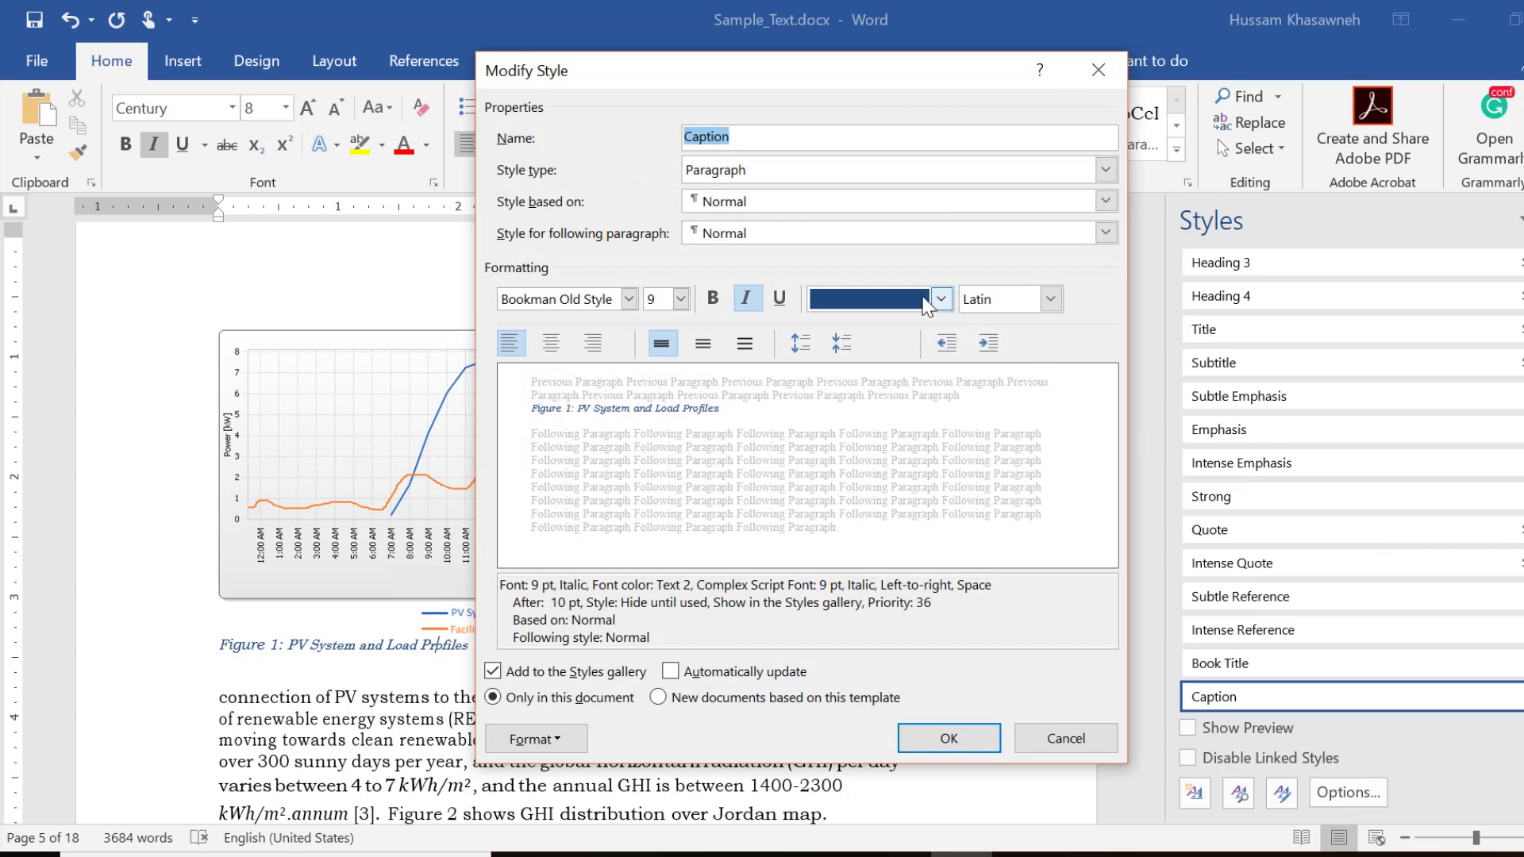
pyautogui.click(939, 301)
pyautogui.click(839, 516)
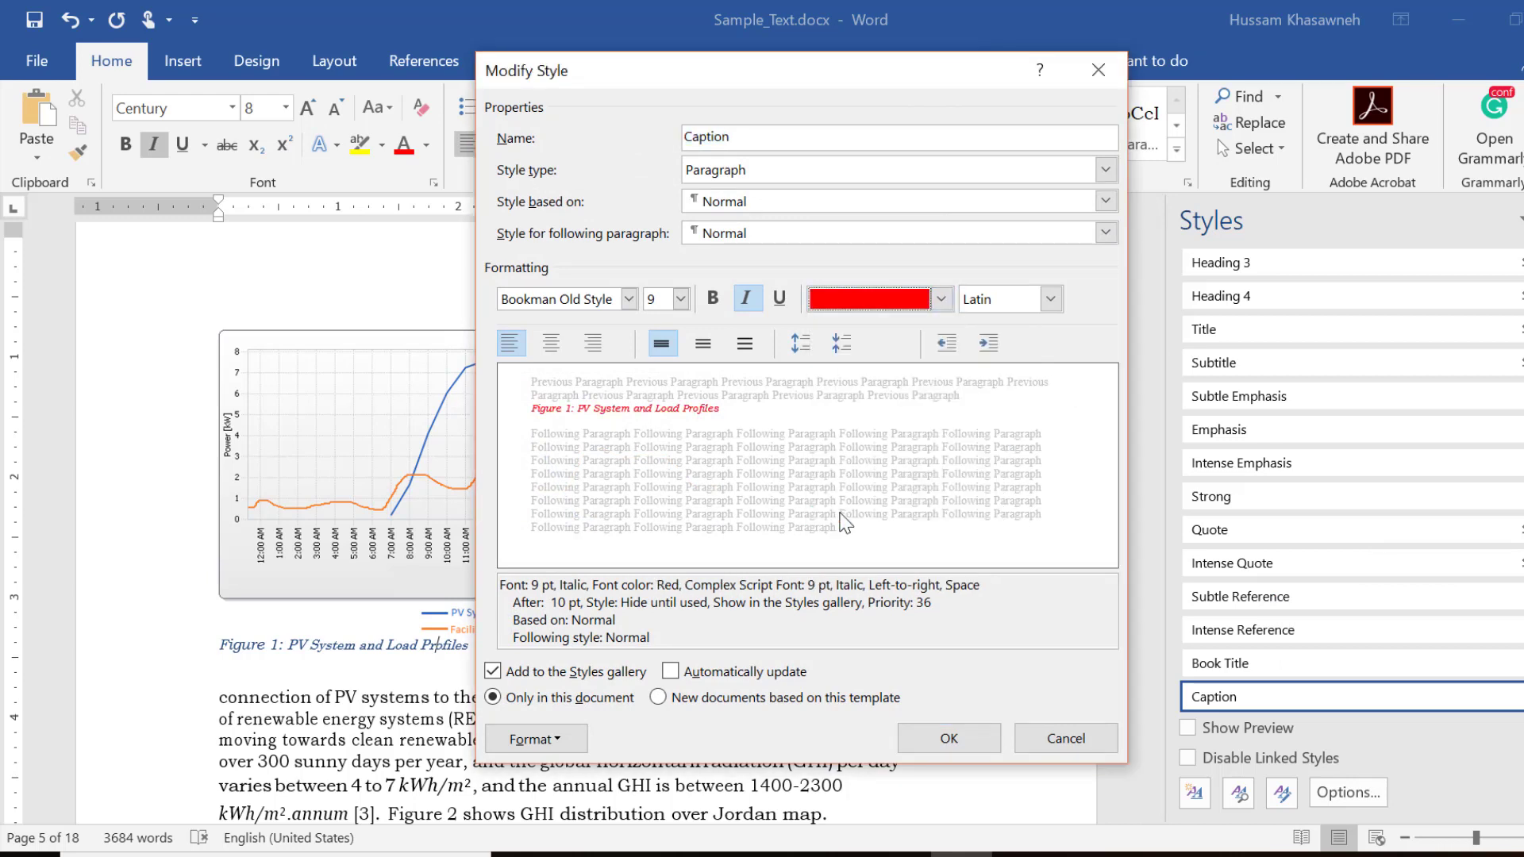
pyautogui.click(553, 345)
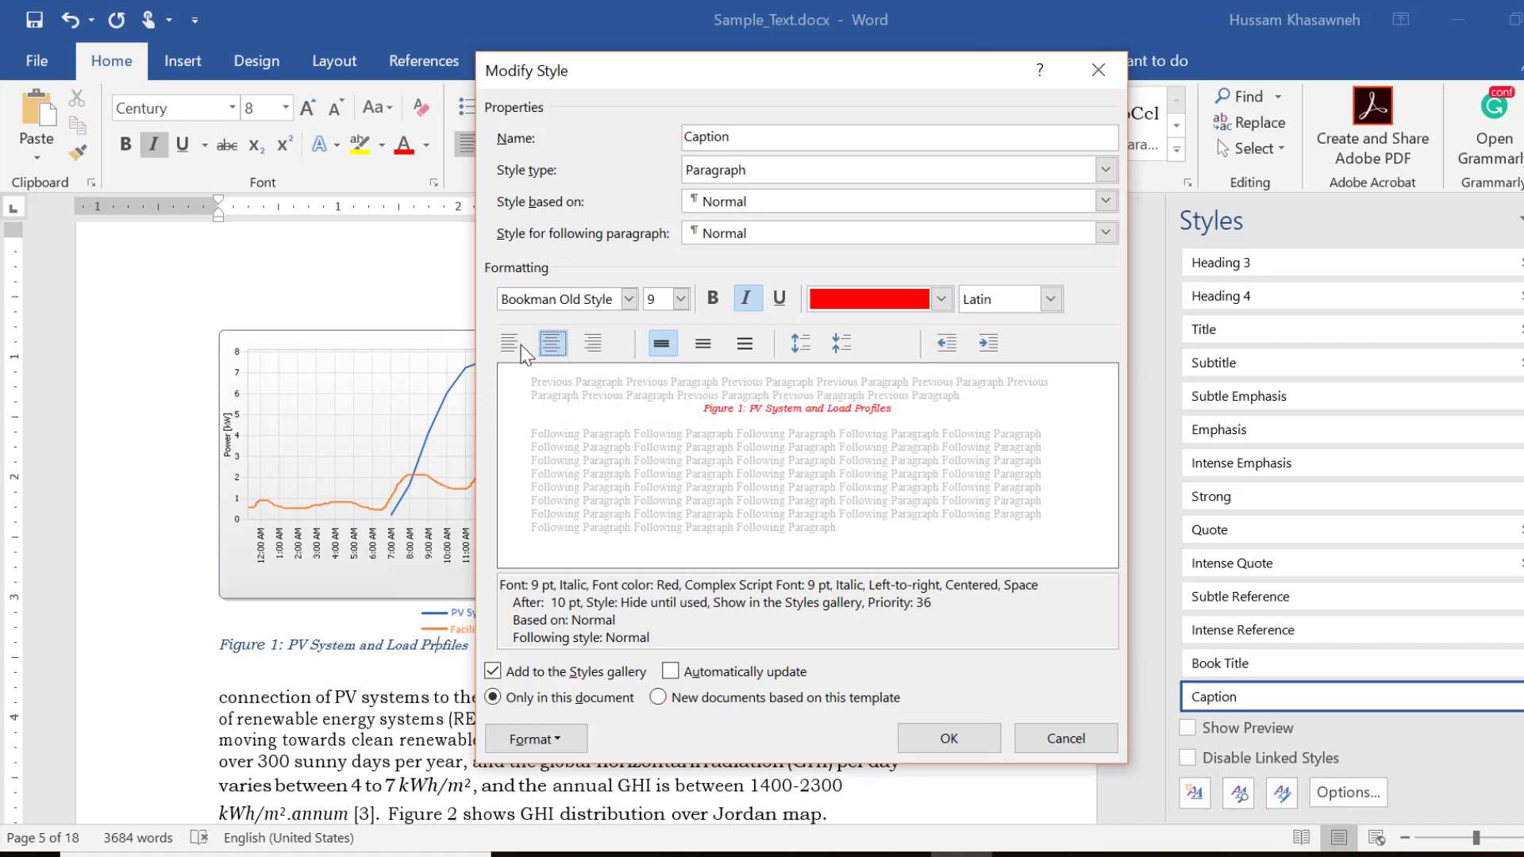
pyautogui.click(548, 299)
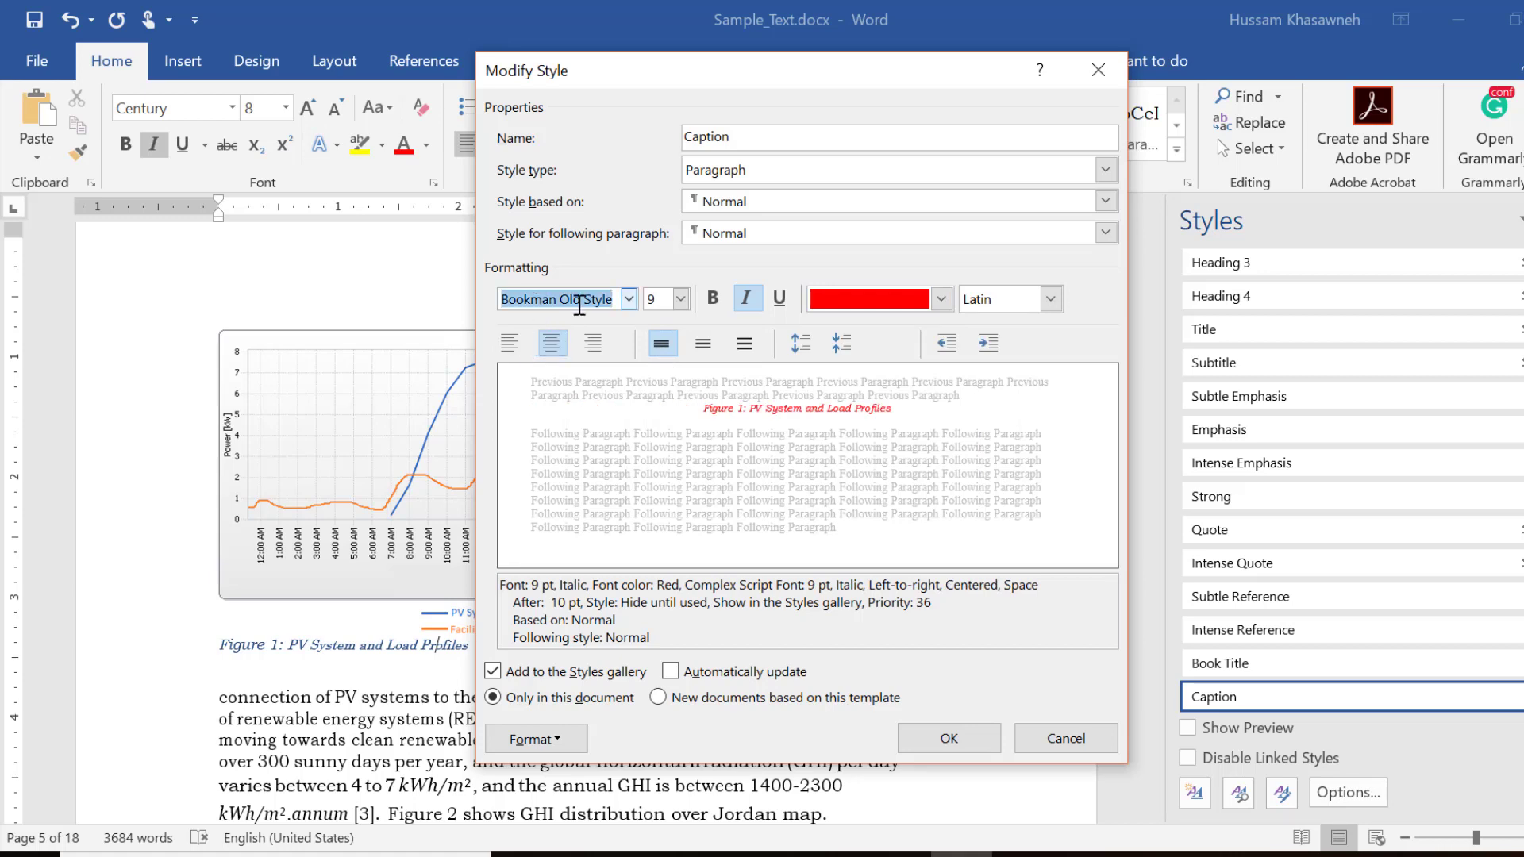
pyautogui.click(628, 299)
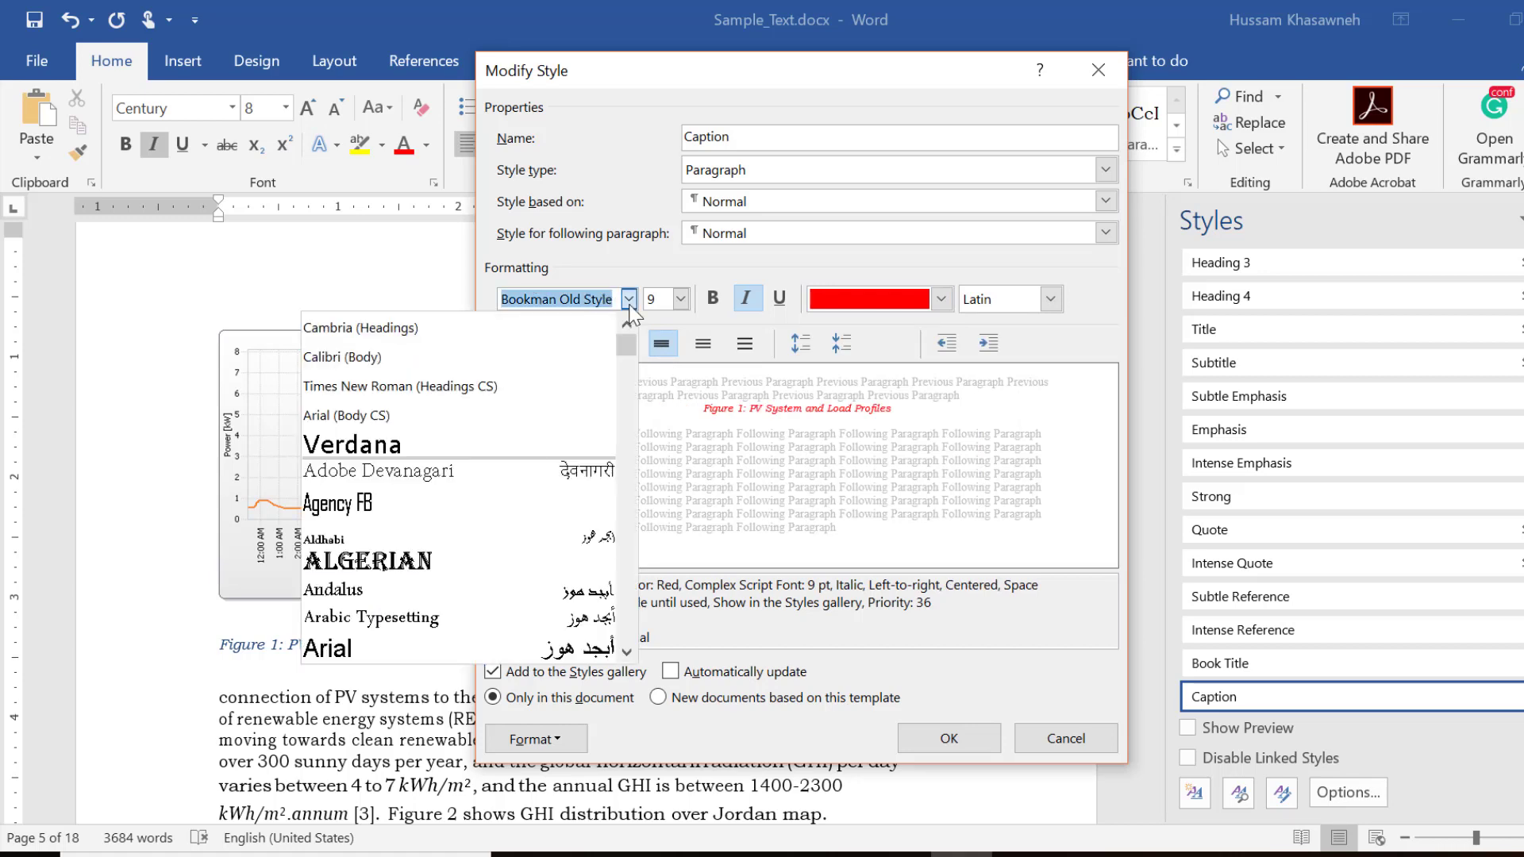
pyautogui.click(520, 328)
pyautogui.click(923, 726)
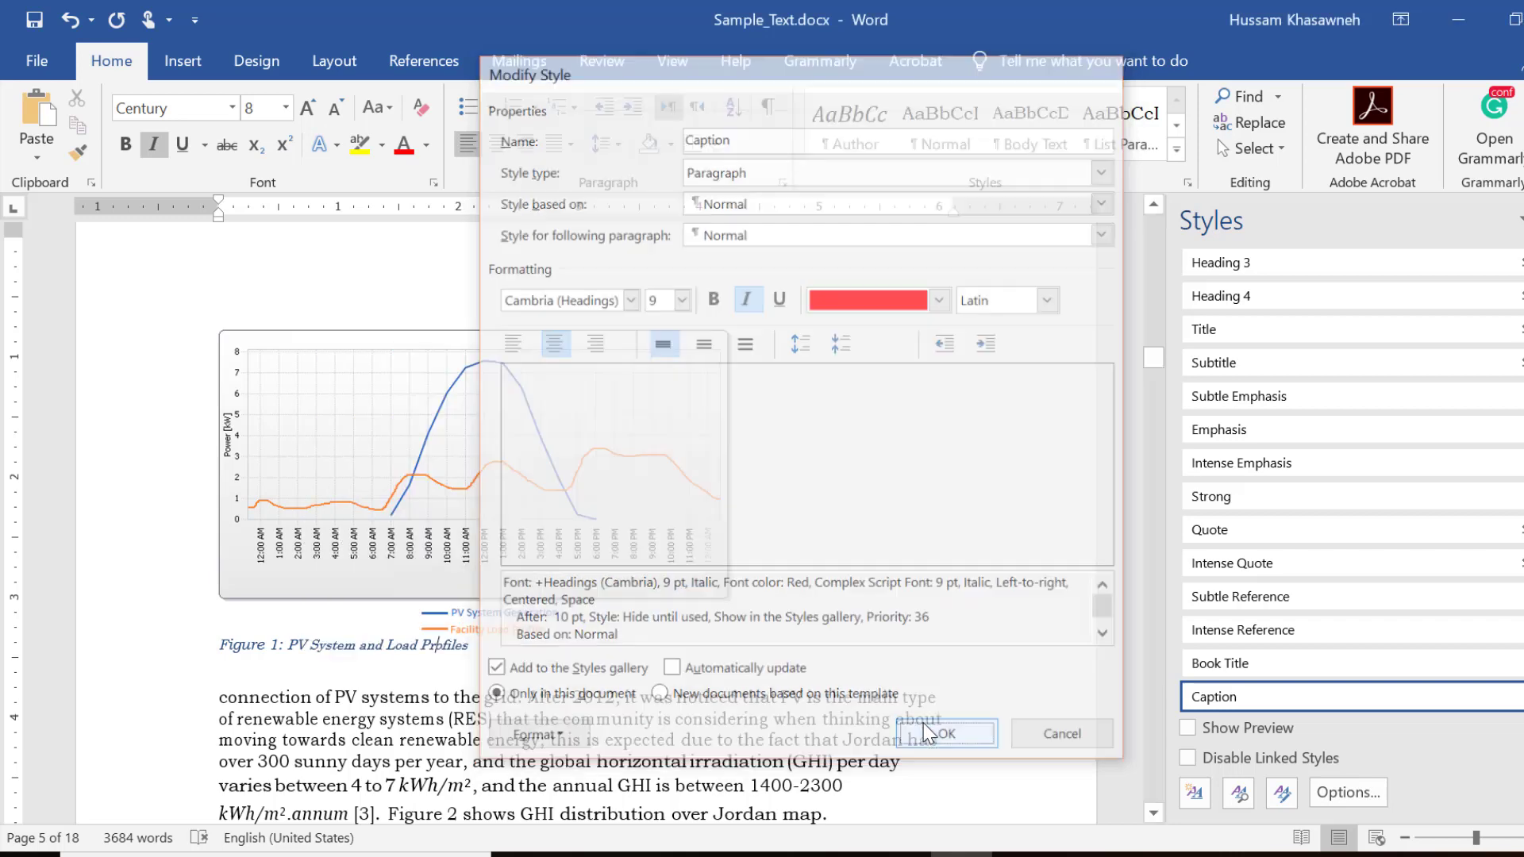
# Centre the PV System and Load Profiles chart picture on the page.
pyautogui.click(551, 541)
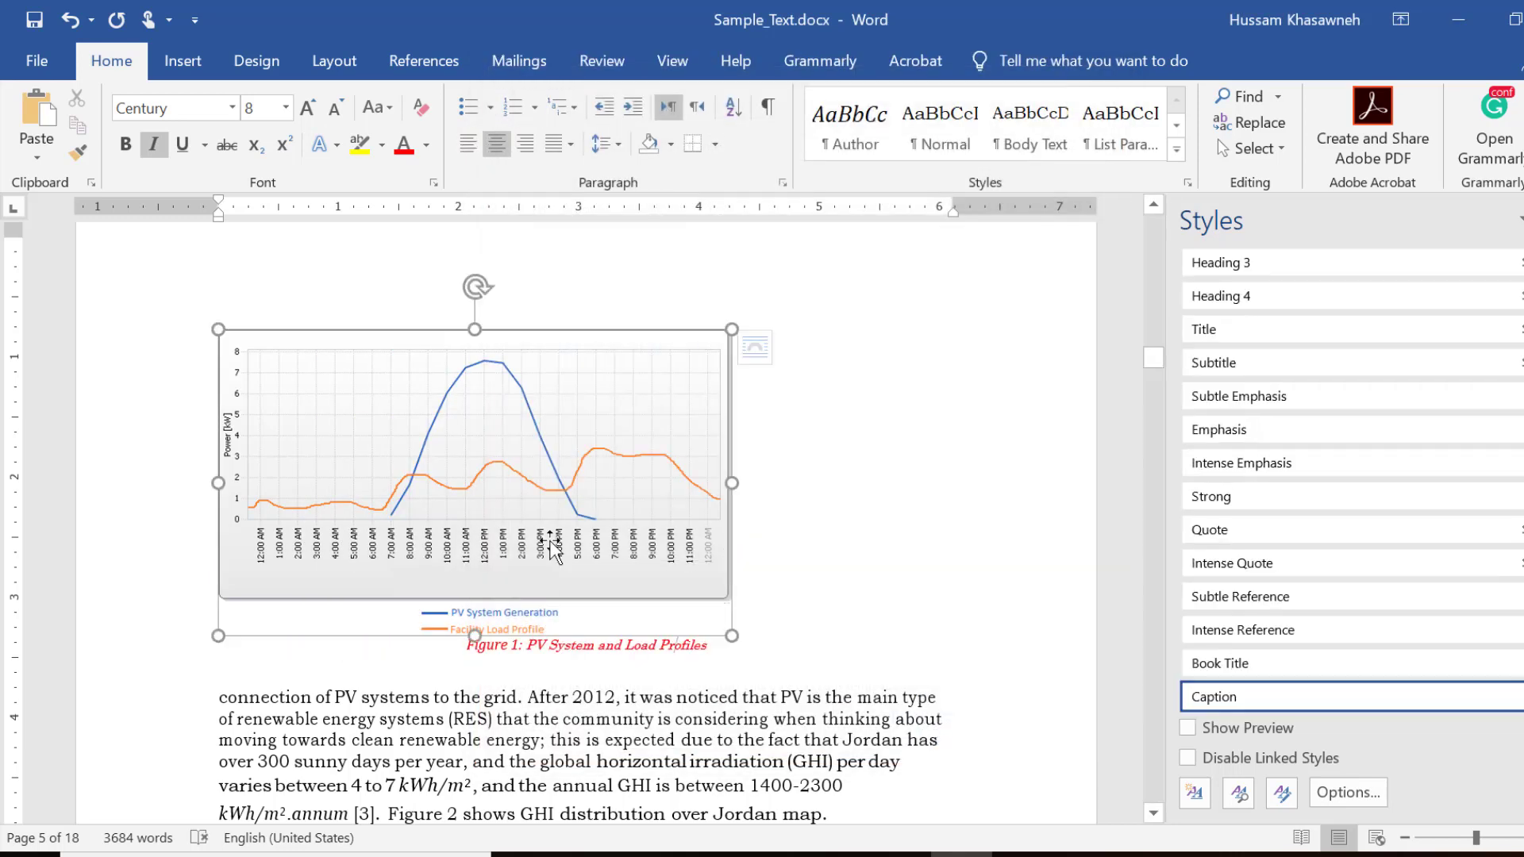
pyautogui.click(497, 150)
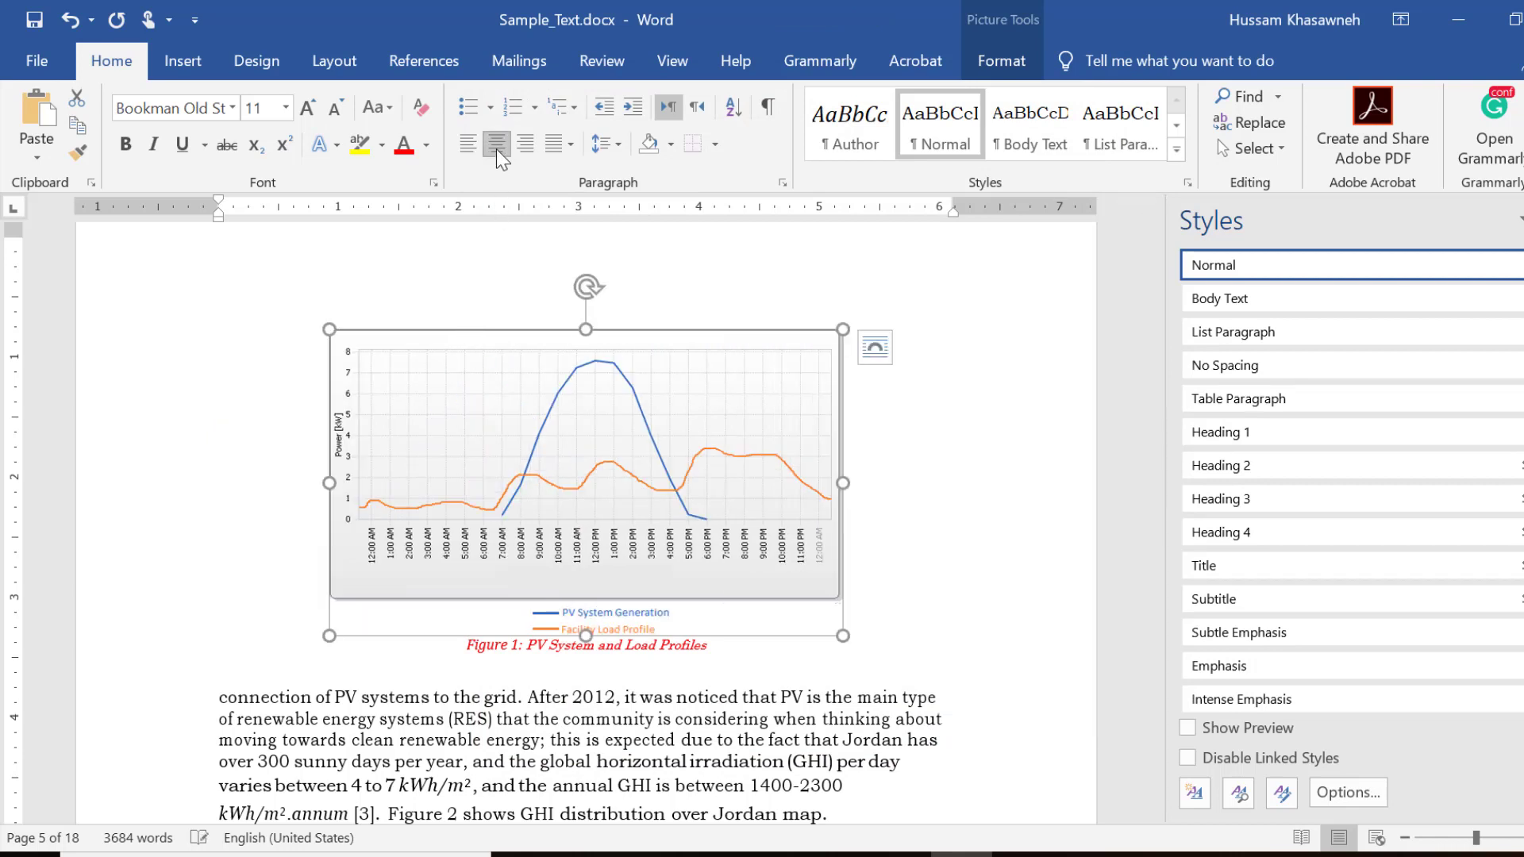
pyautogui.click(578, 697)
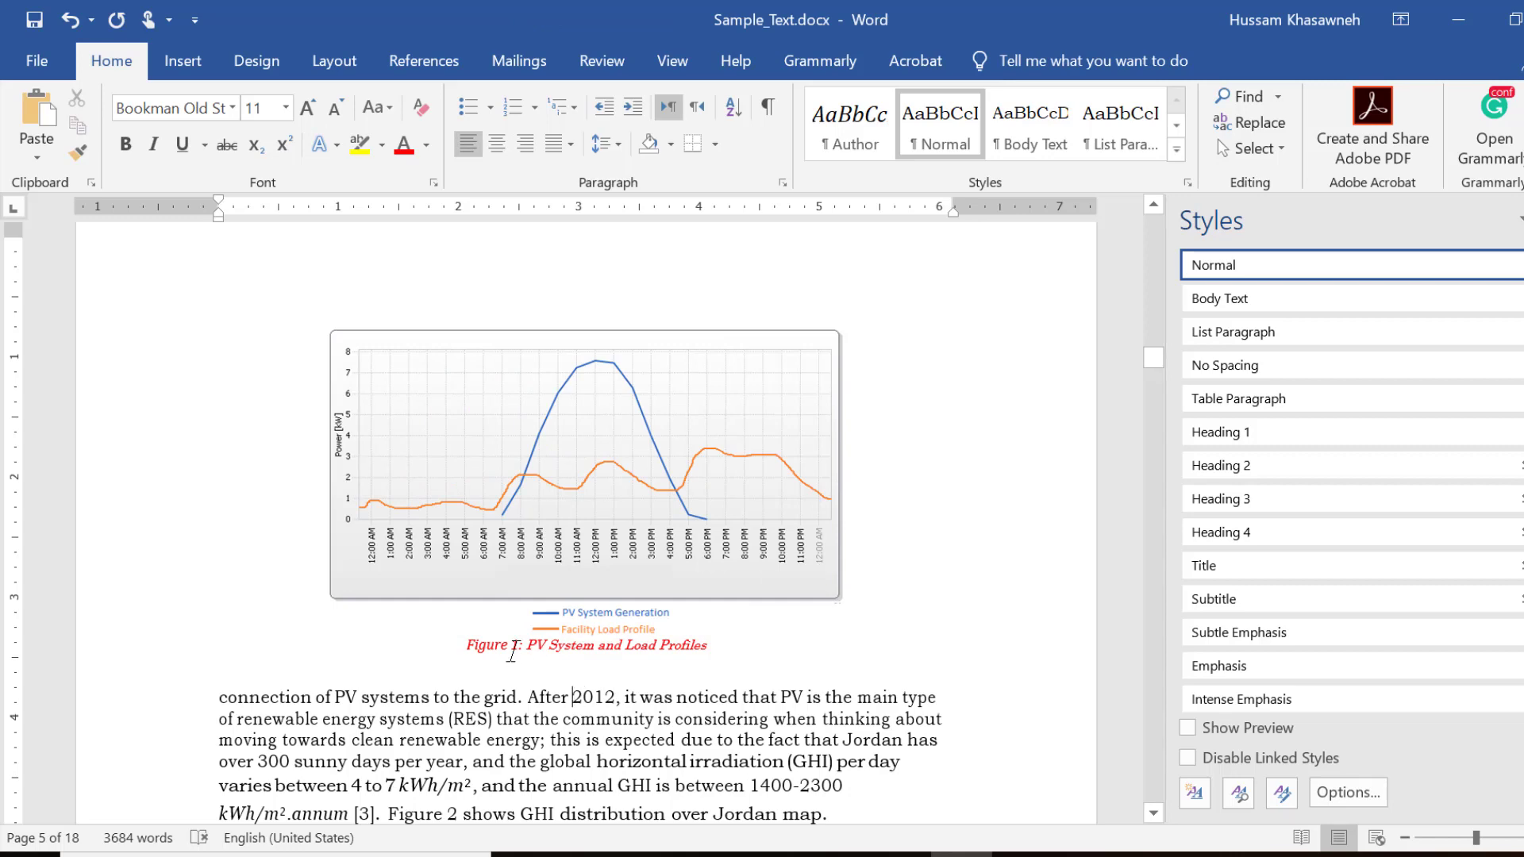
pyautogui.scroll(-8, 660, 688)
pyautogui.scroll(-7, 660, 688)
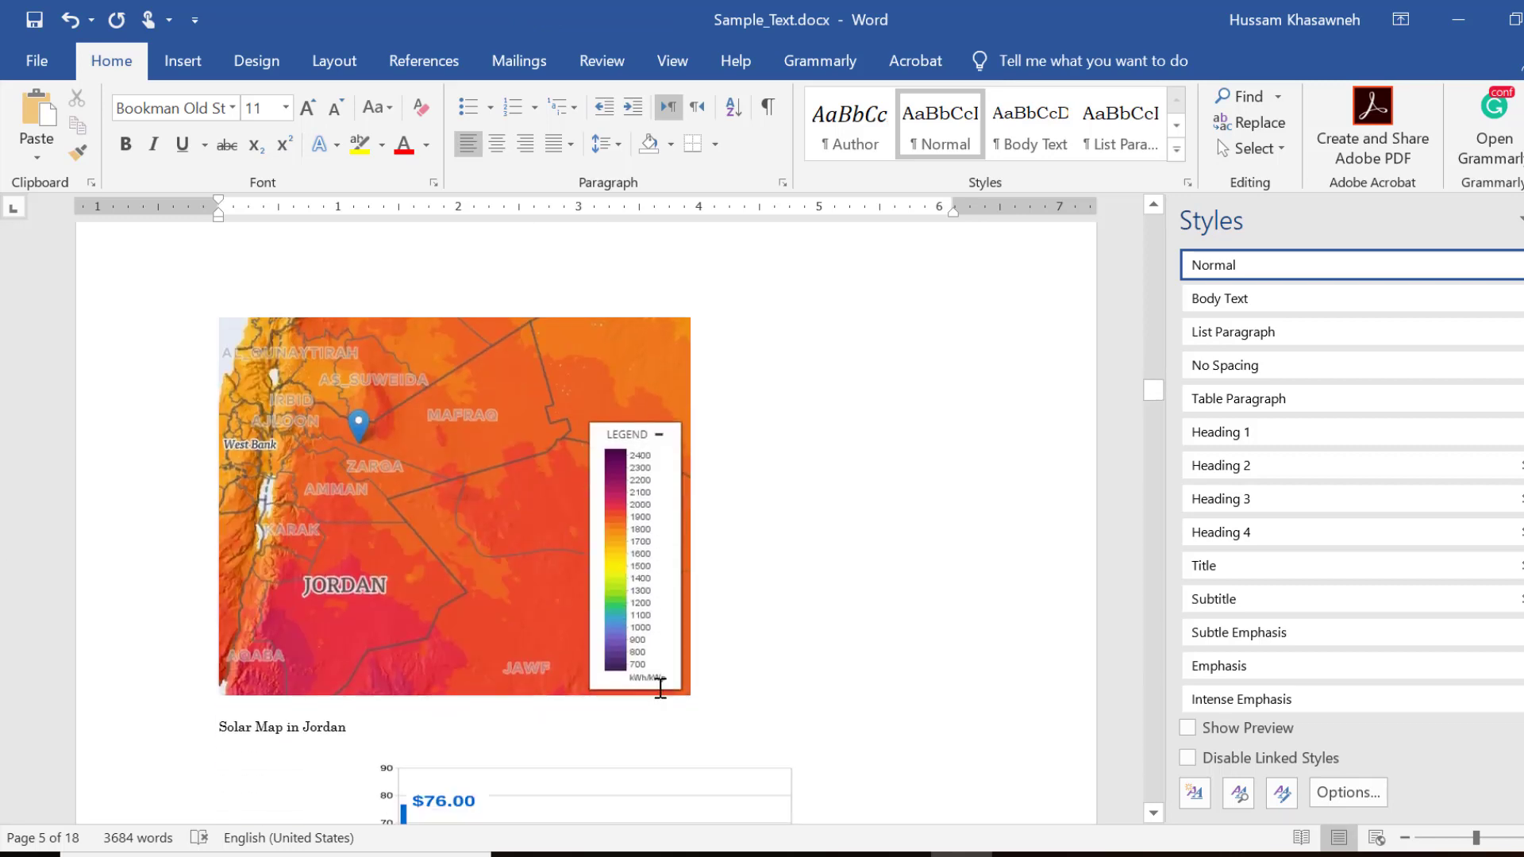
# Insert a Figure 2 caption below the price history chart and add a colon after the number.
pyautogui.scroll(-3, 660, 688)
pyautogui.click(517, 559)
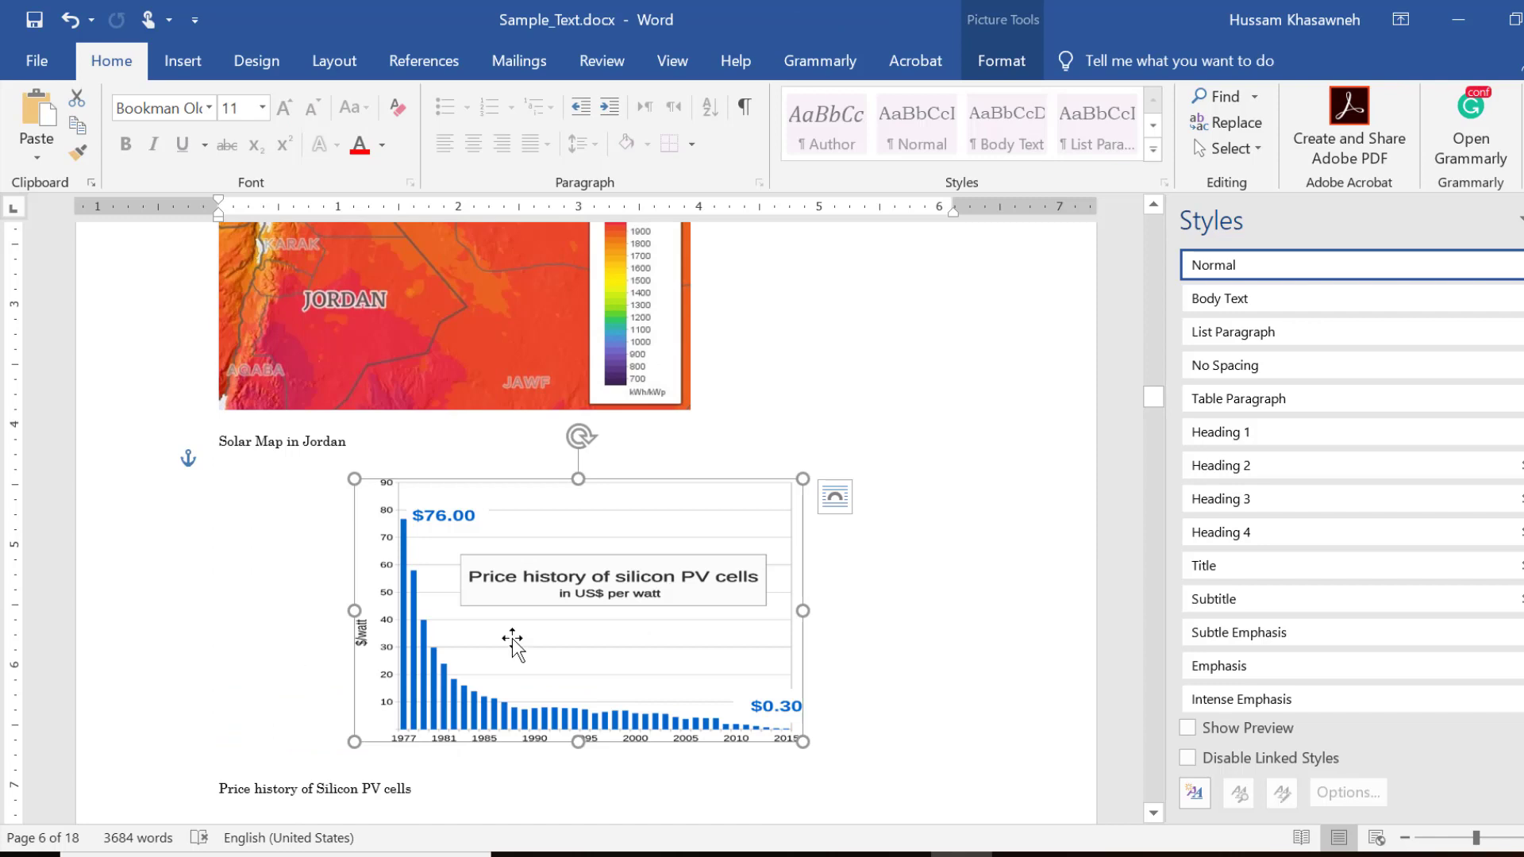
pyautogui.rightClick(618, 610)
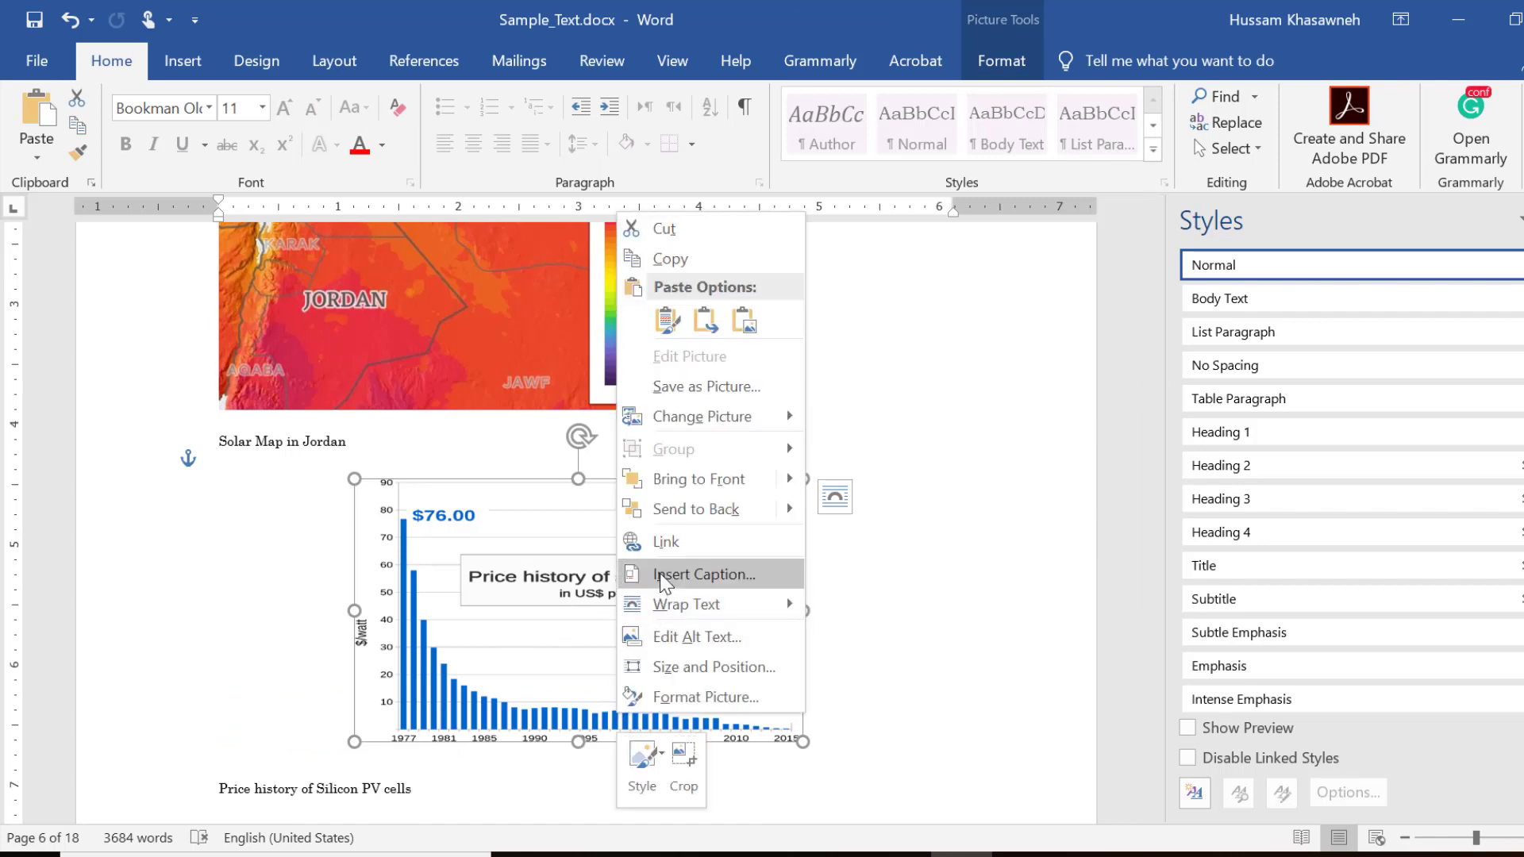
pyautogui.click(684, 573)
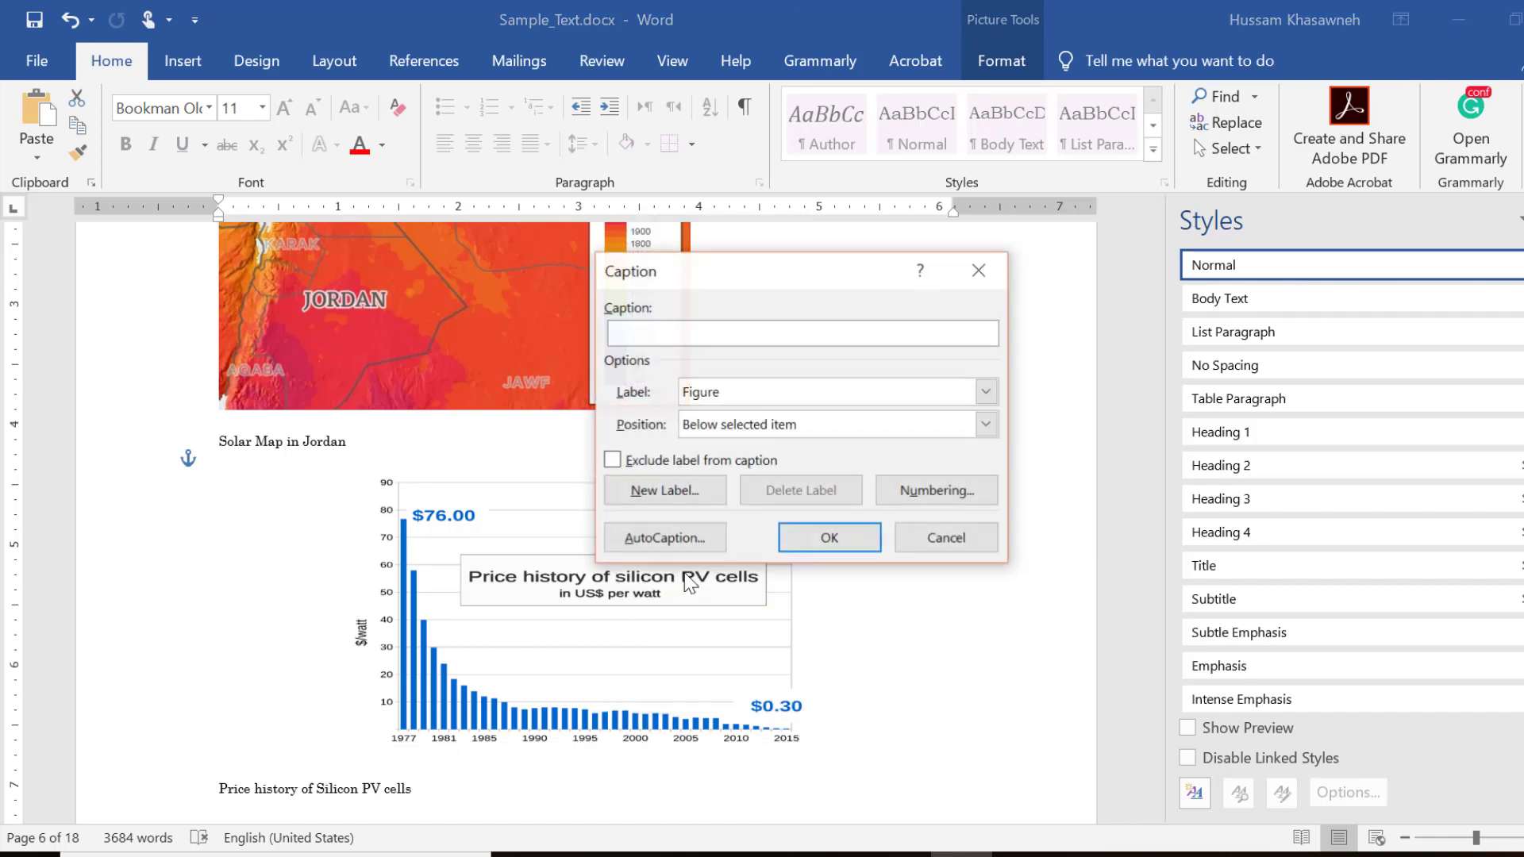
pyautogui.click(818, 538)
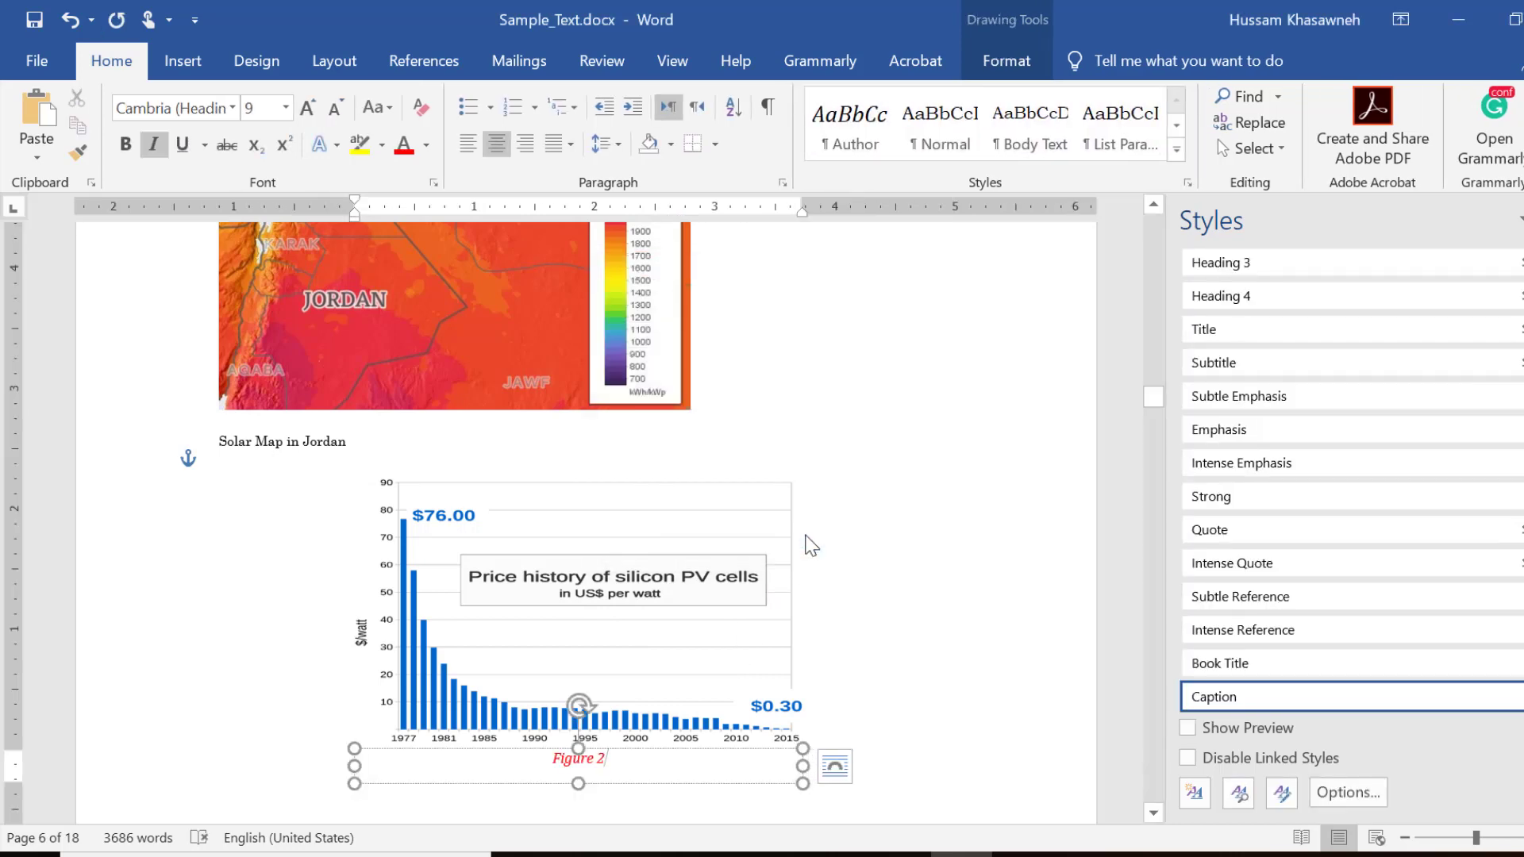
pyautogui.write(':')
# Move the old 'Price history of Silicon PV cells' title line into the Figure 2 caption.
pyautogui.scroll(-3, 810, 545)
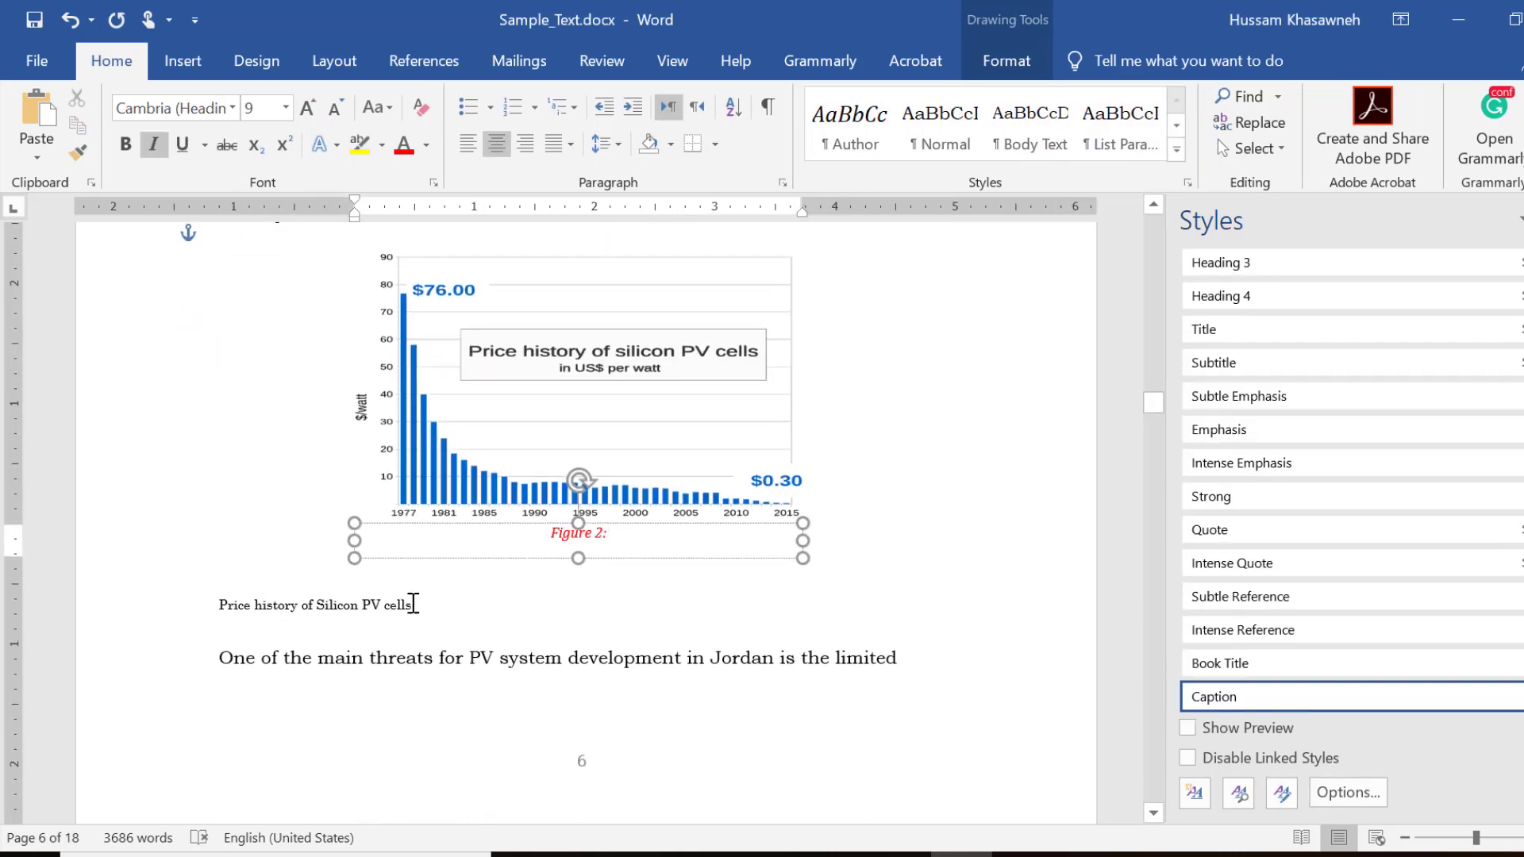
pyautogui.moveTo(413, 604); pyautogui.dragTo(209, 607)
pyautogui.hotkey('ctrl', 'c')
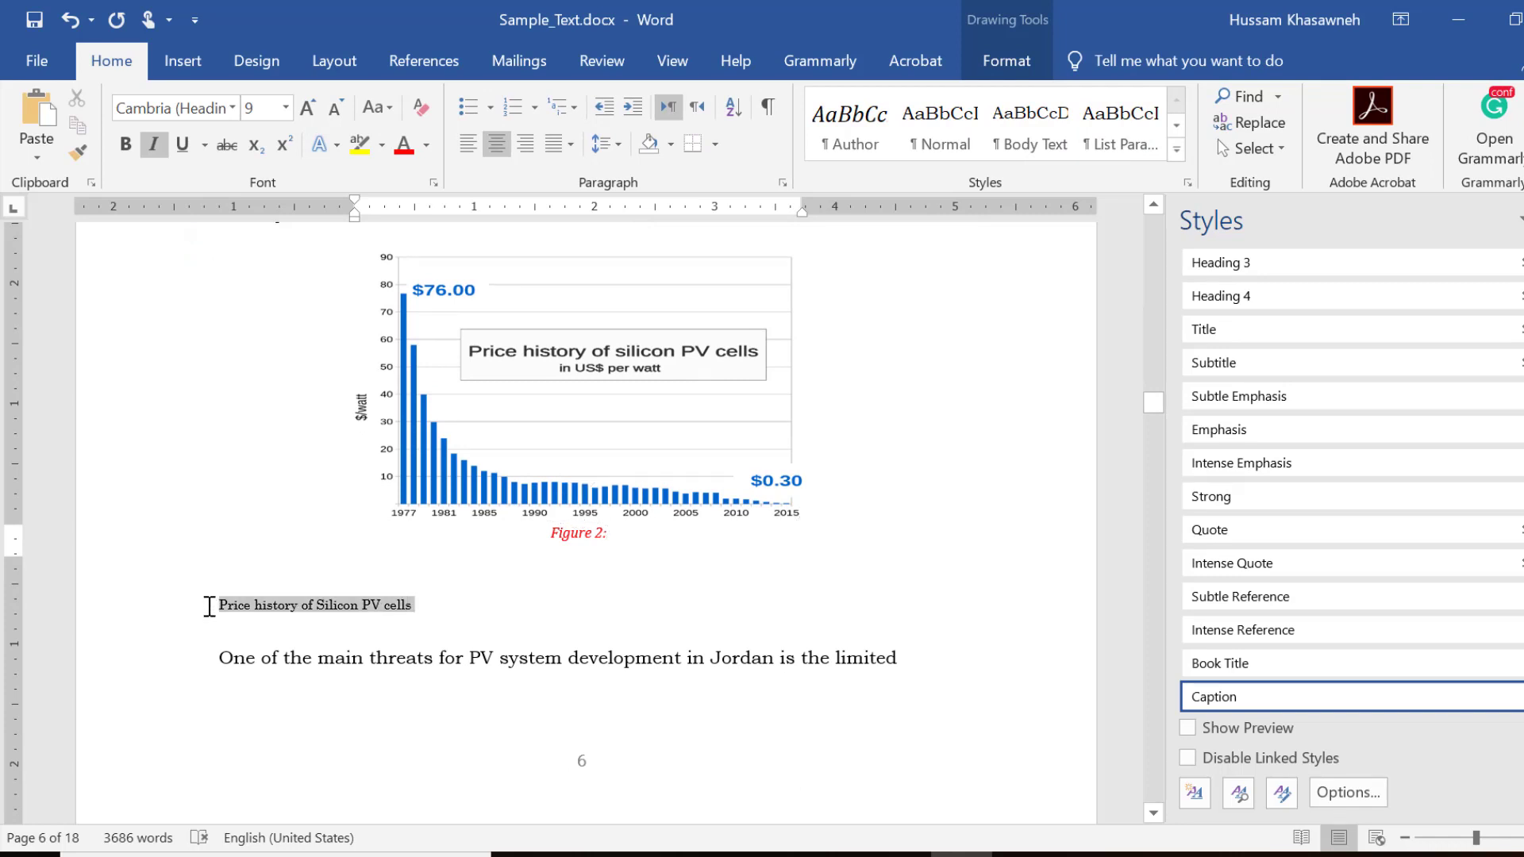
pyautogui.press('Delete')
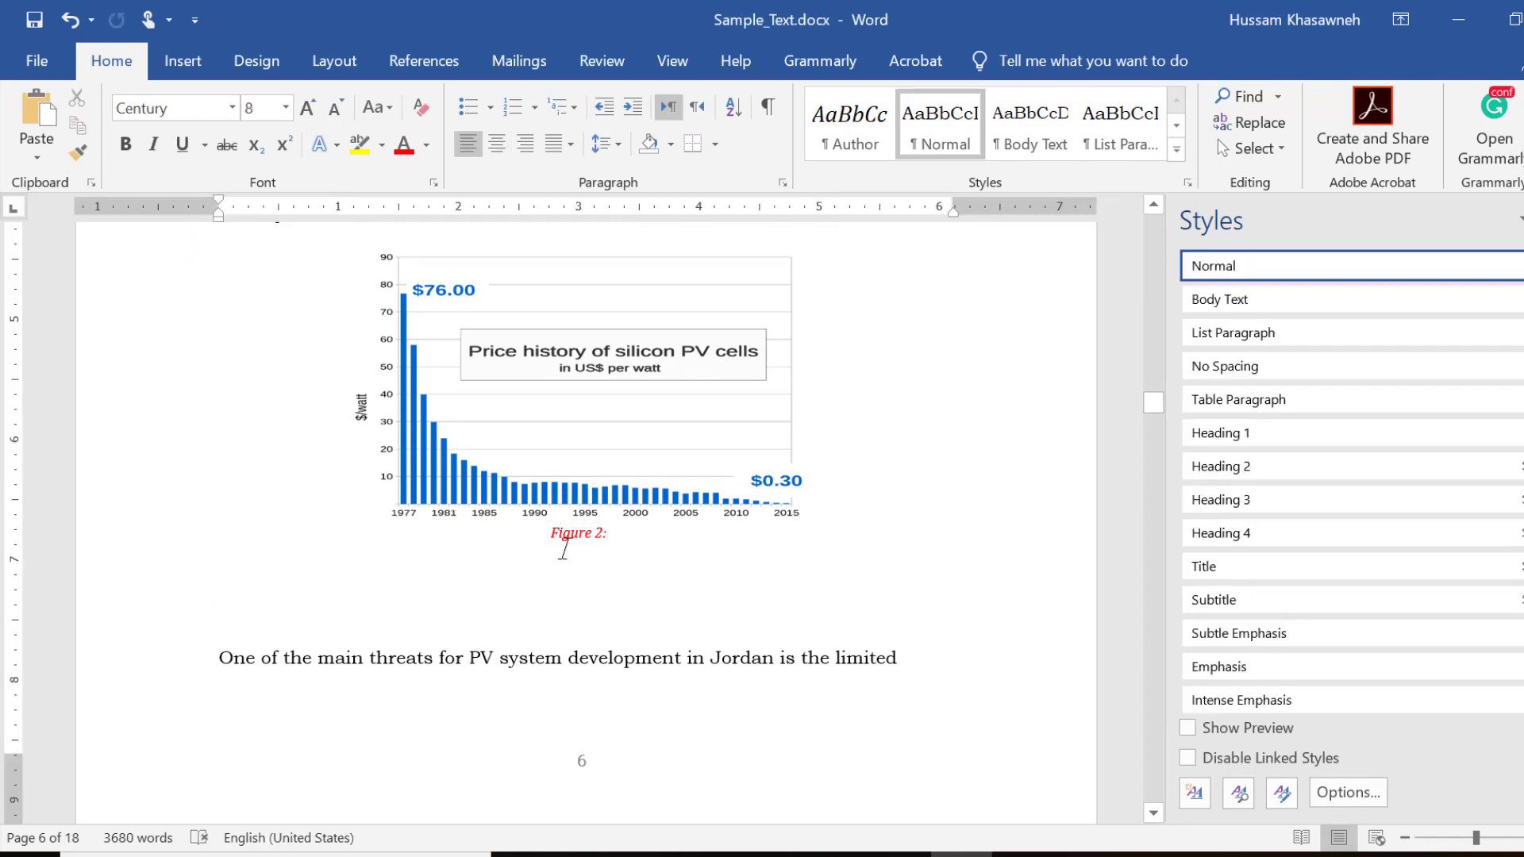
pyautogui.click(612, 540)
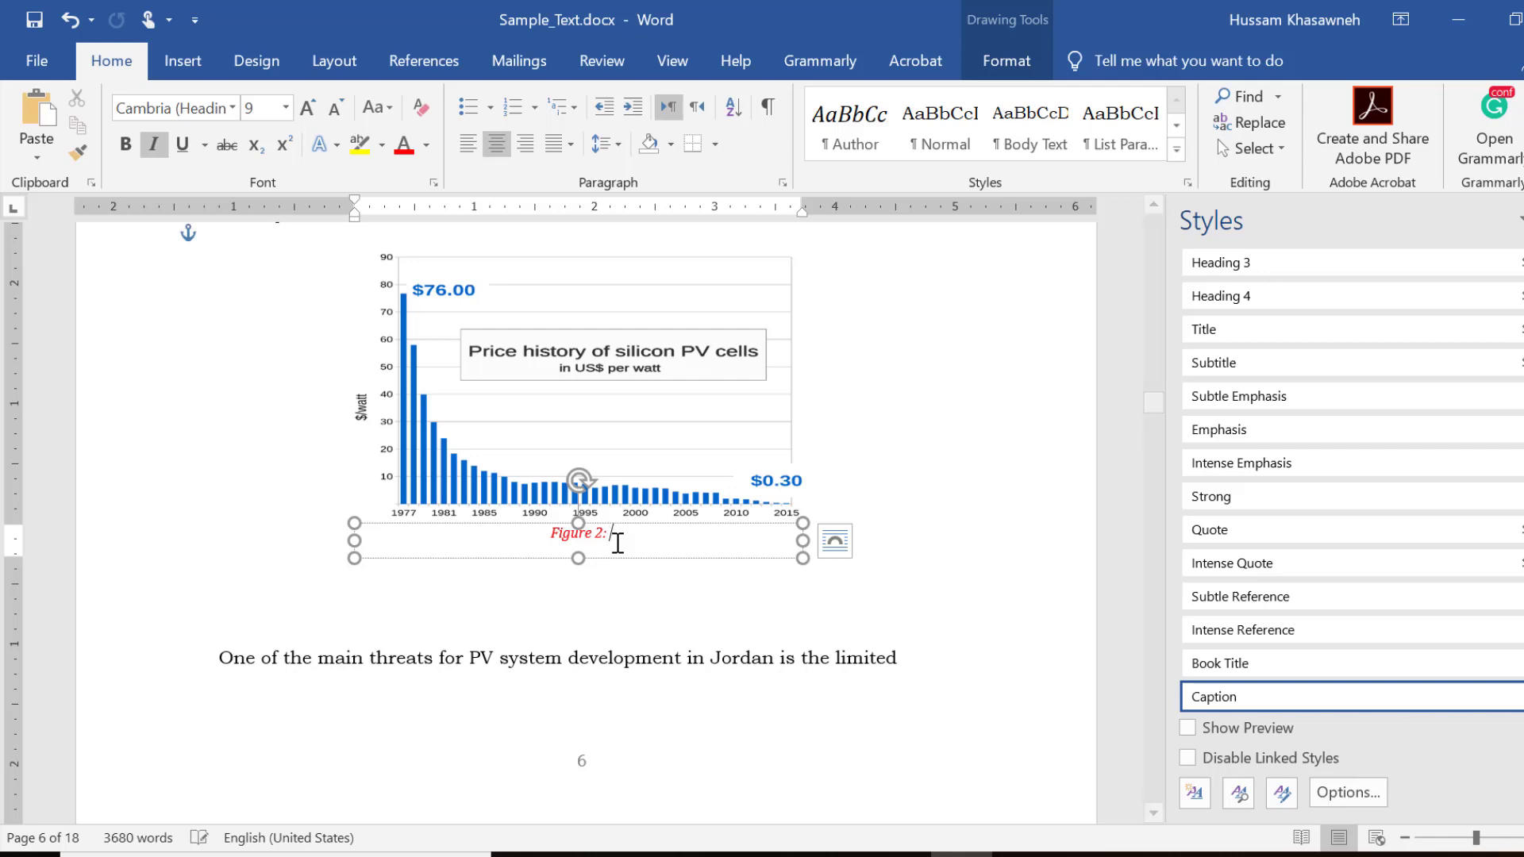
pyautogui.hotkey('ctrl', 'v')
pyautogui.click(657, 604)
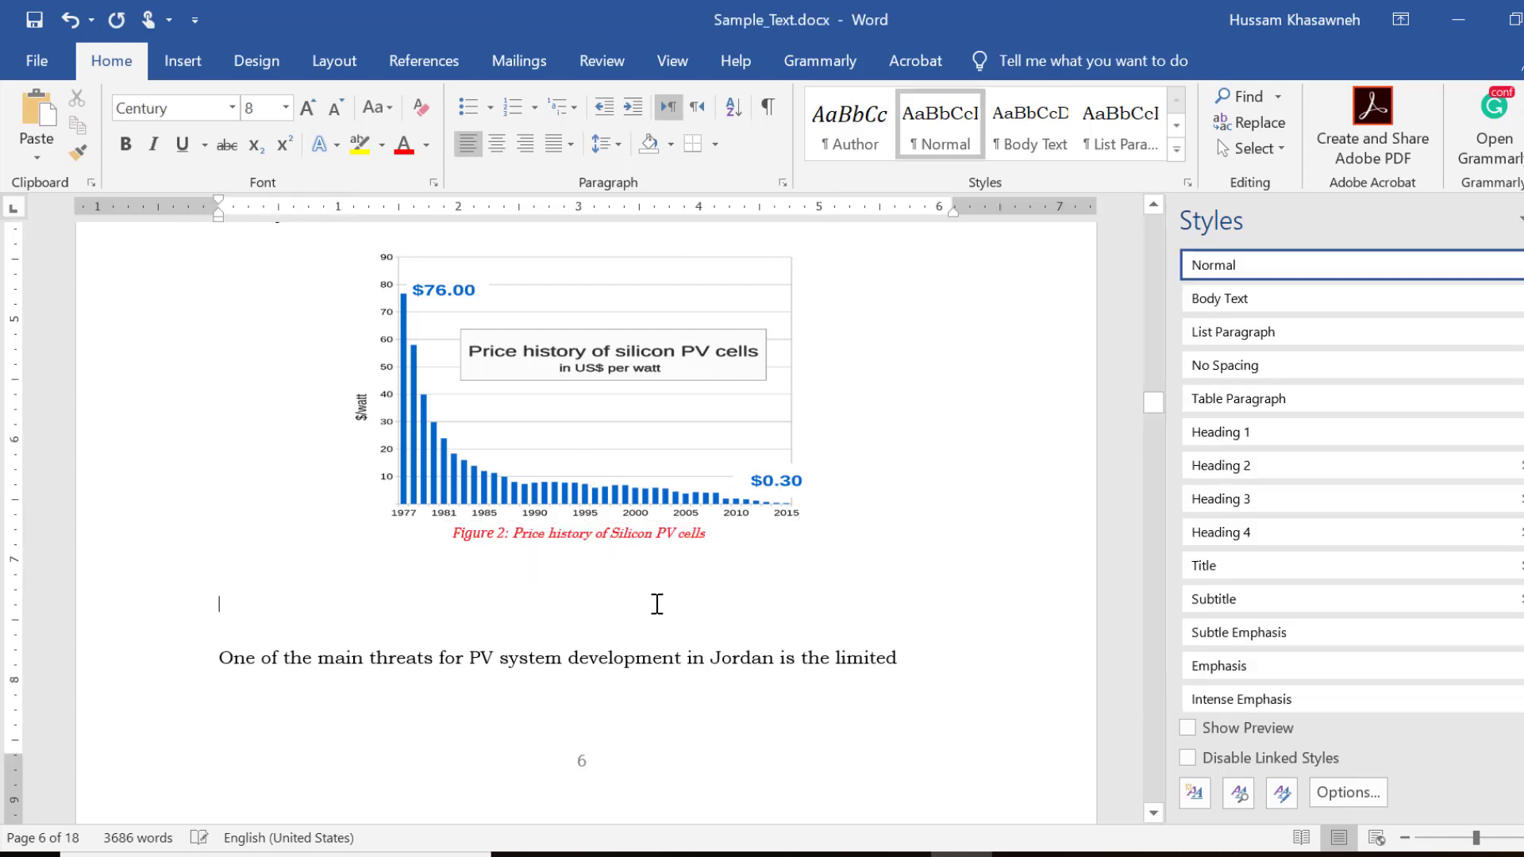
pyautogui.scroll(1, 658, 604)
pyautogui.scroll(2, 657, 604)
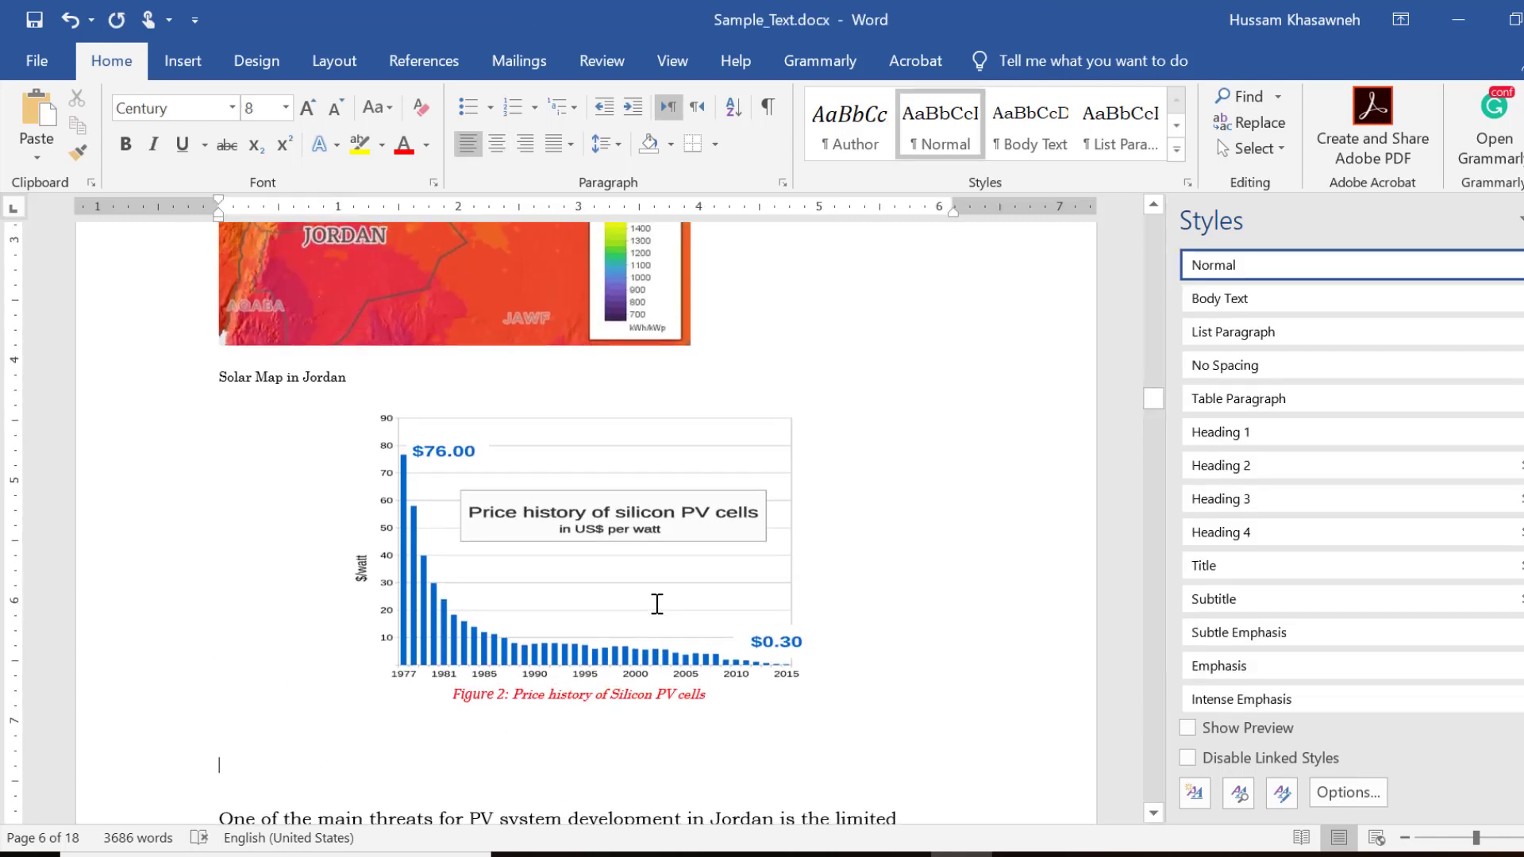
pyautogui.scroll(1, 657, 604)
# Select the Jordan solar map, then select and deselect the price history chart while reviewing its caption.
pyautogui.click(469, 308)
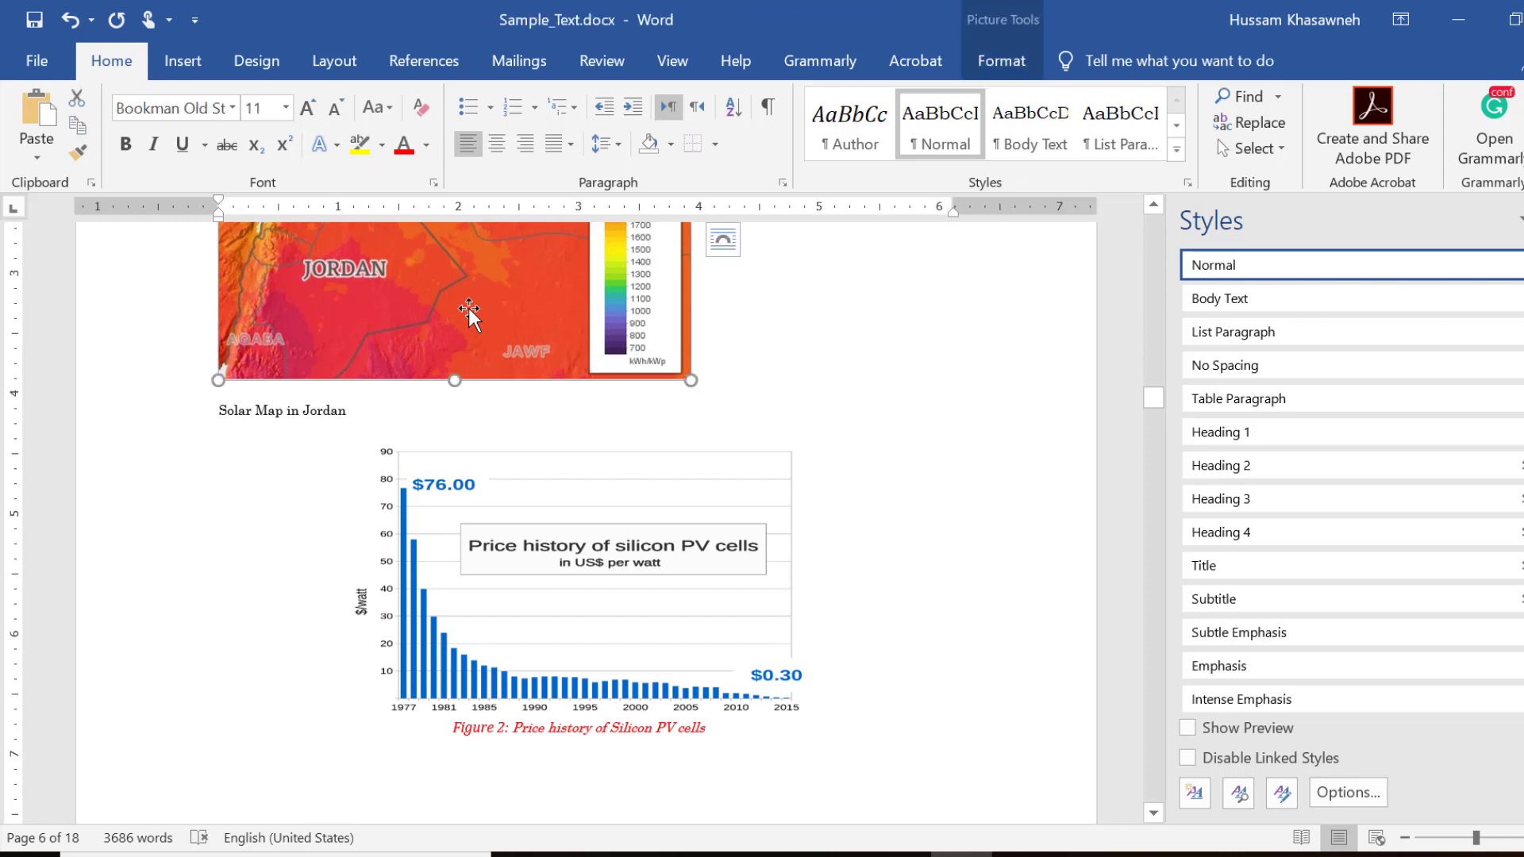
pyautogui.scroll(1, 528, 443)
pyautogui.scroll(1, 528, 444)
pyautogui.scroll(1, 528, 444)
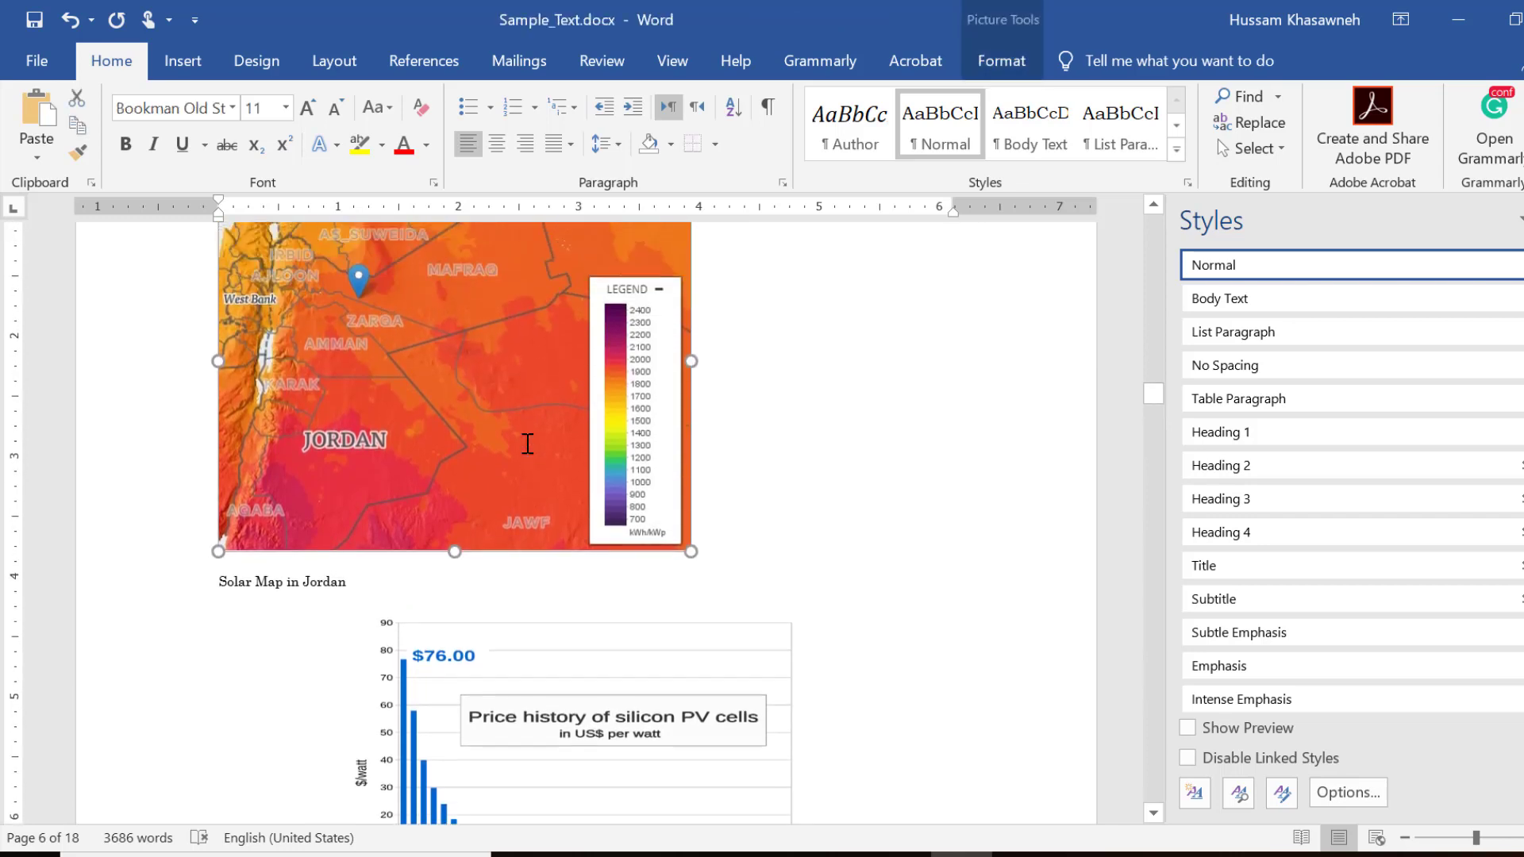
pyautogui.scroll(-1, 528, 443)
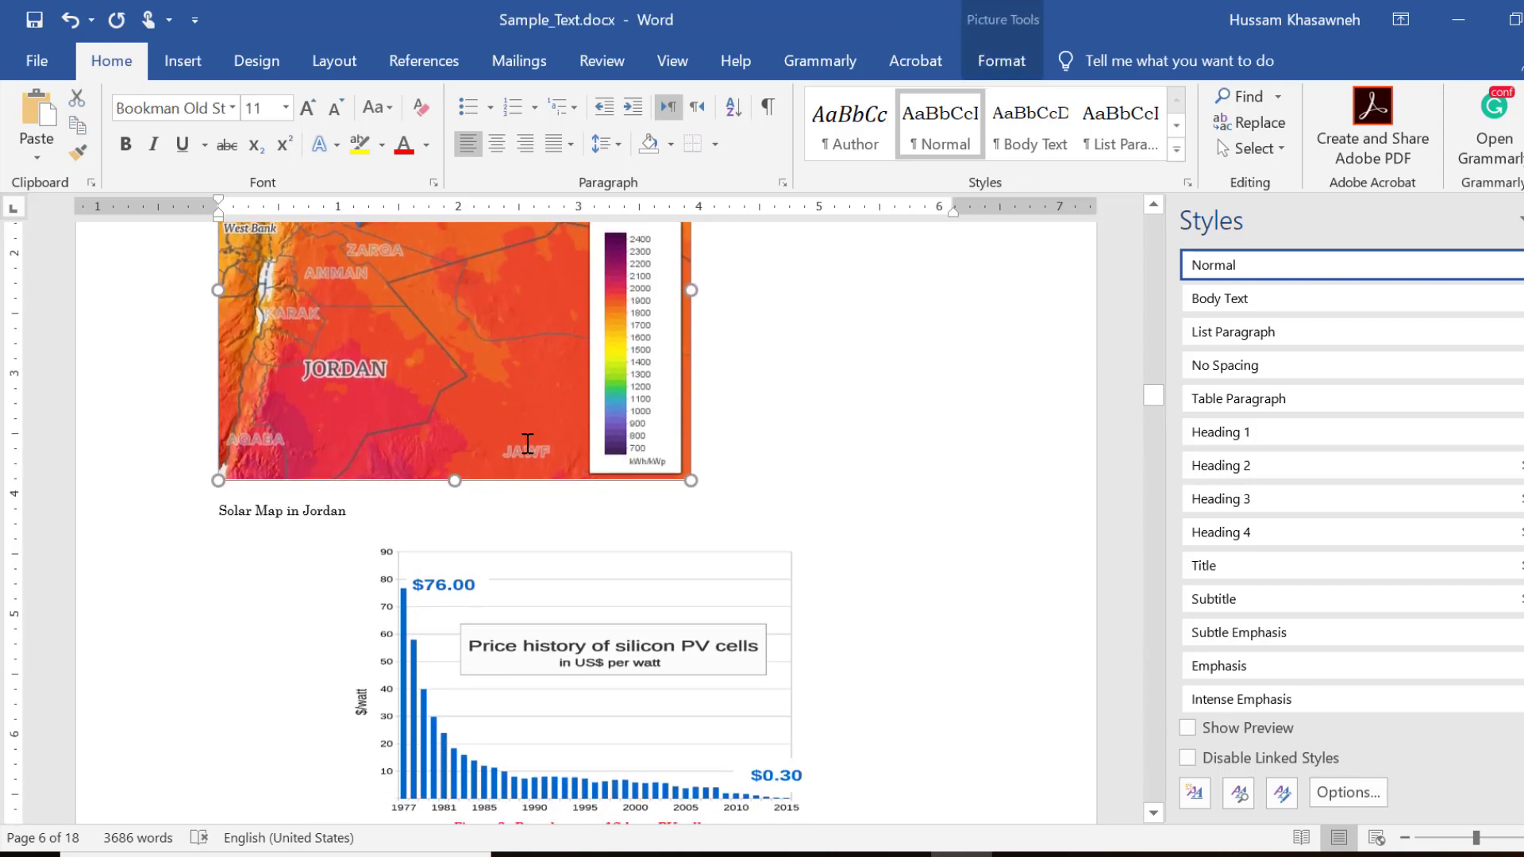
pyautogui.scroll(-2, 528, 444)
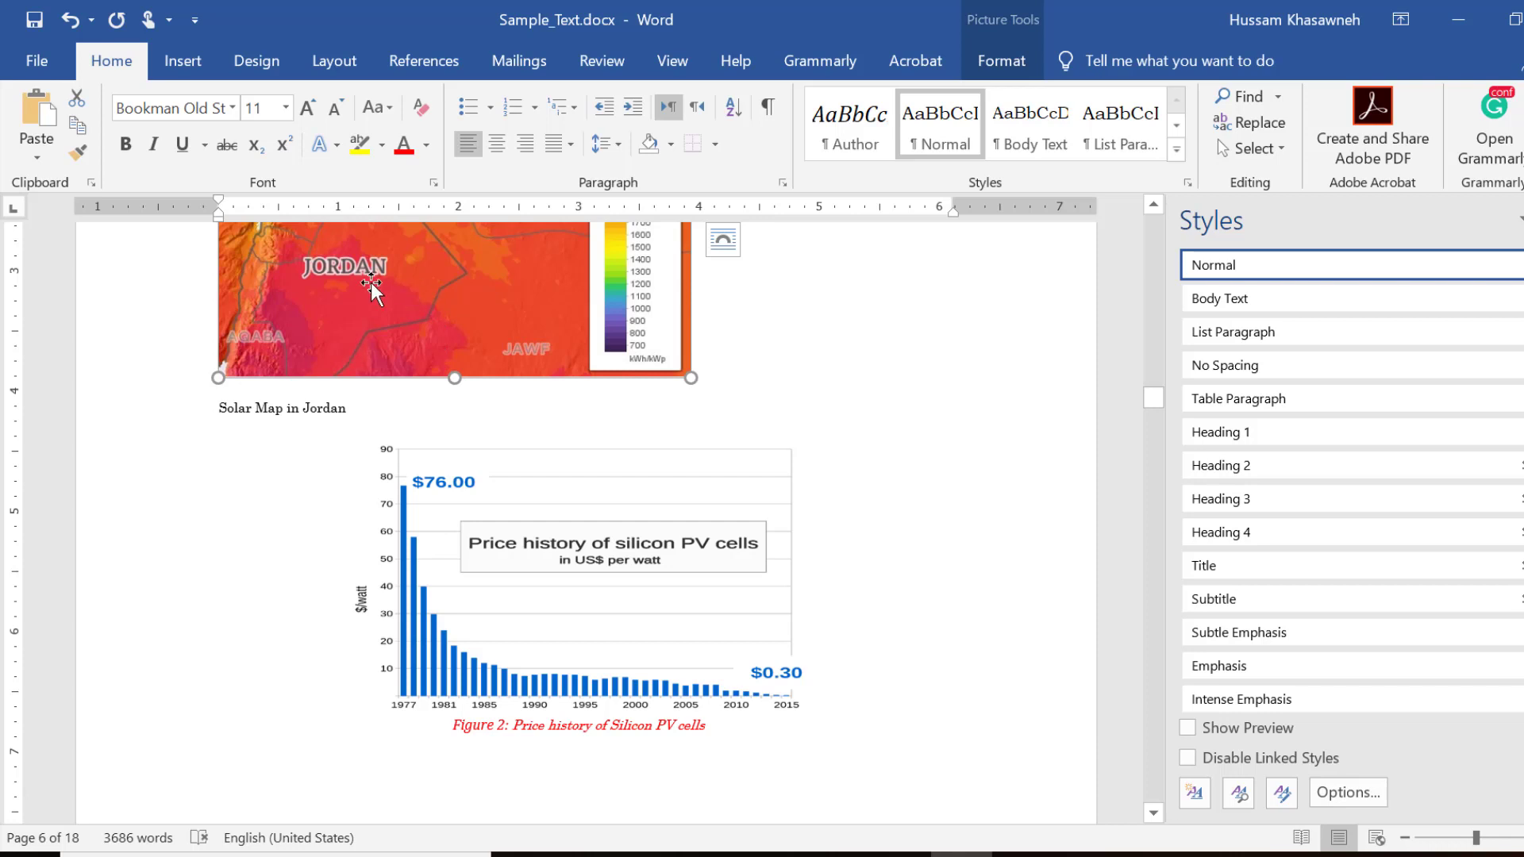
pyautogui.click(493, 512)
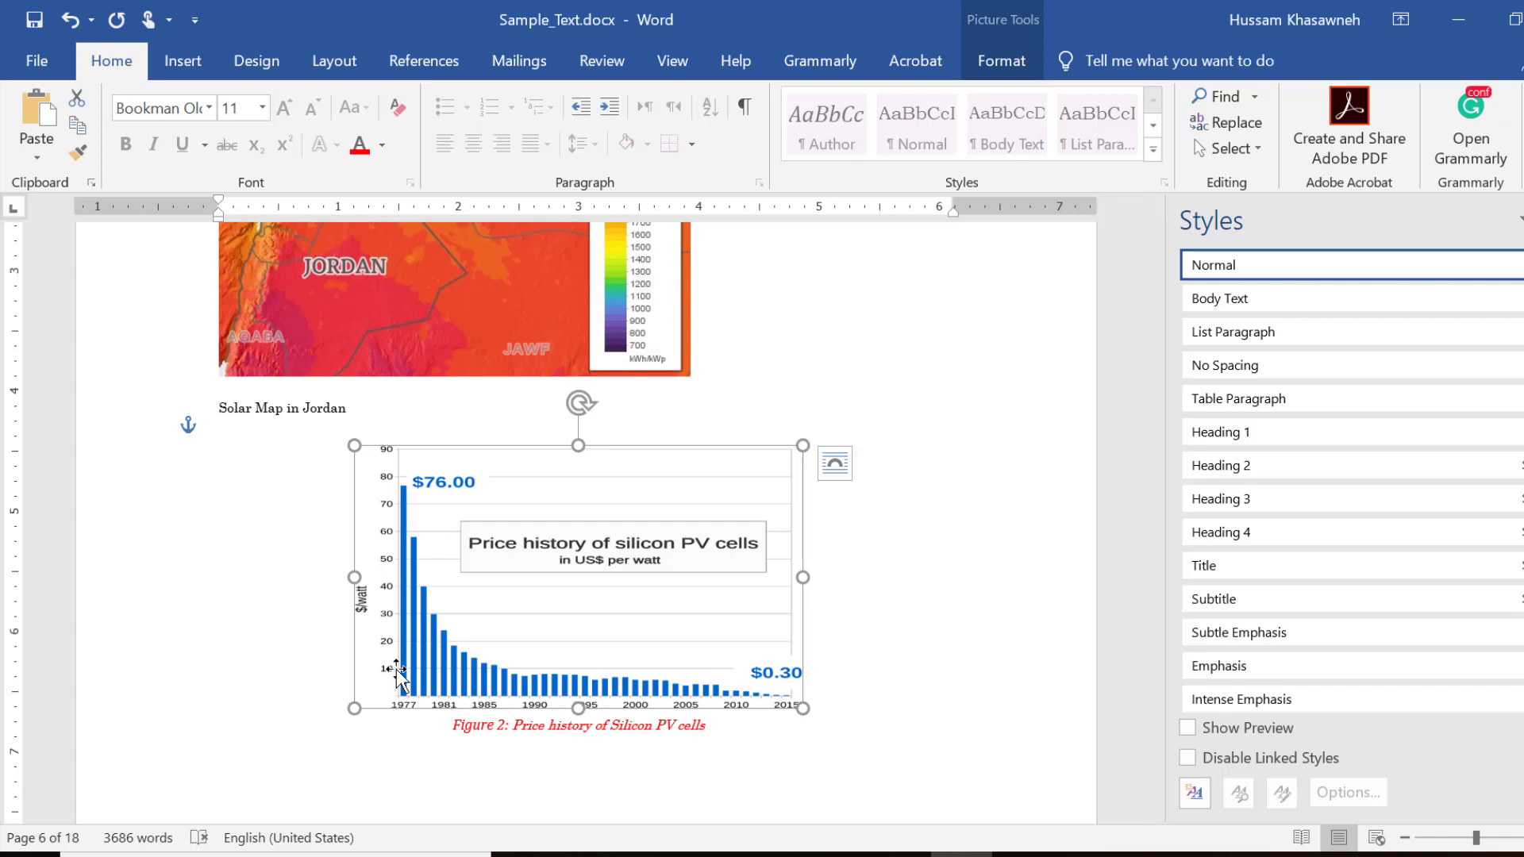
pyautogui.click(258, 658)
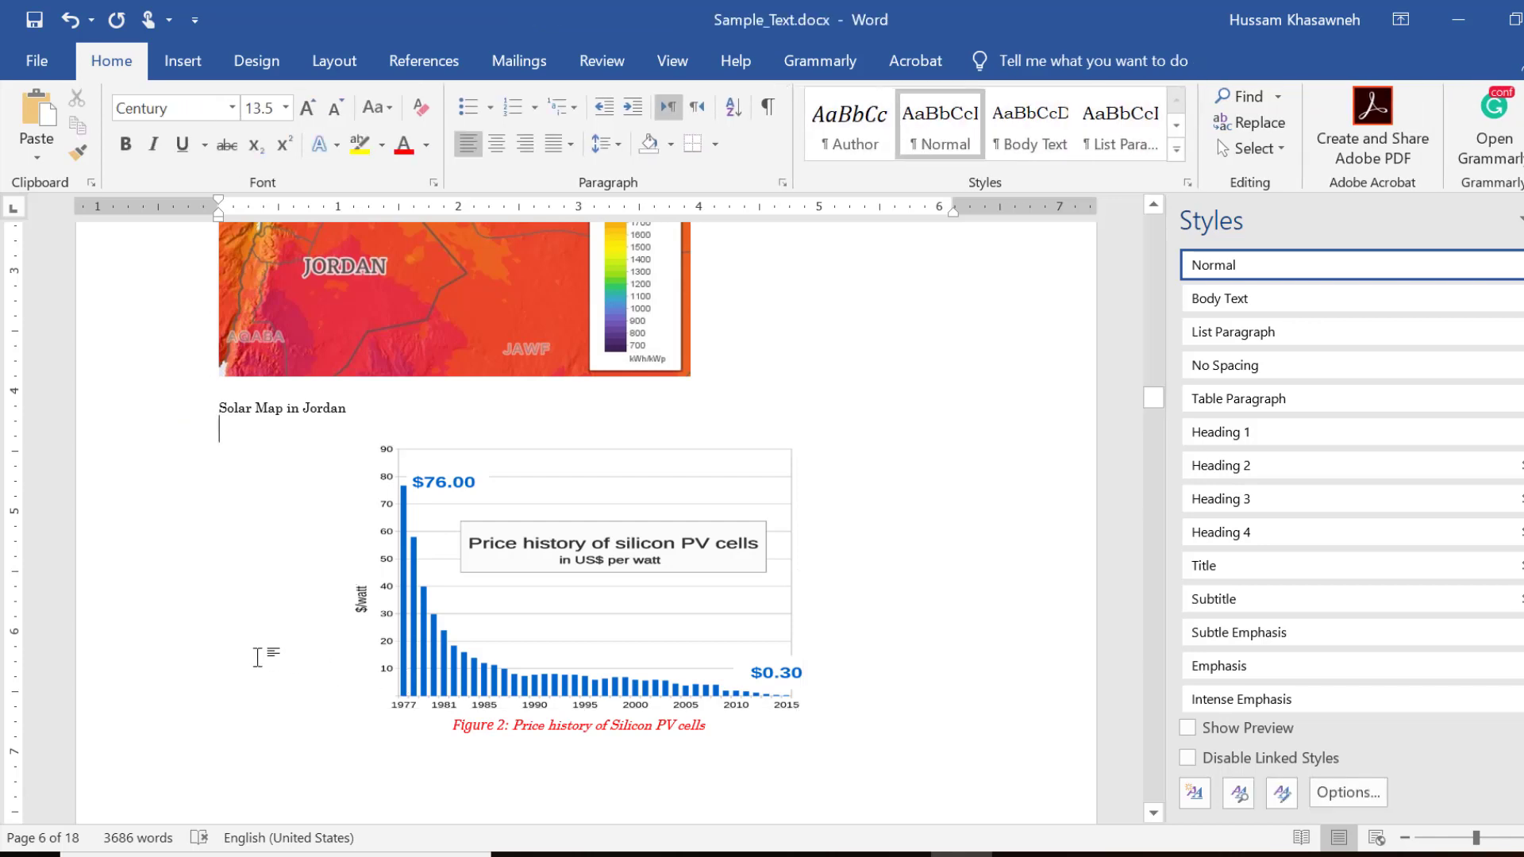
pyautogui.scroll(1, 257, 657)
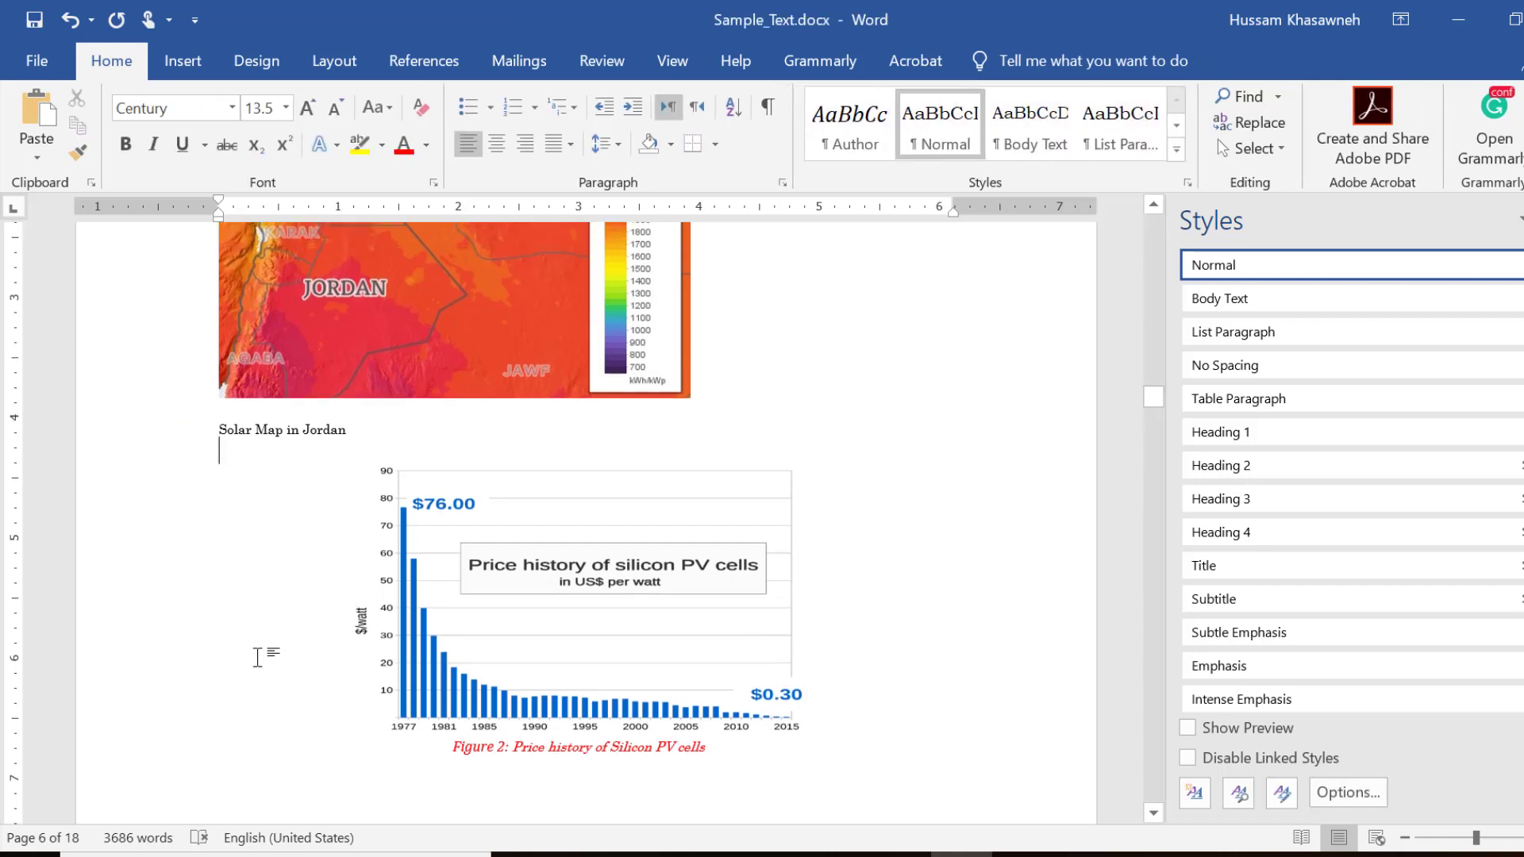
# Insert a Figure 2 caption under the Jordan solar map and centre the map picture.
pyautogui.rightClick(413, 326)
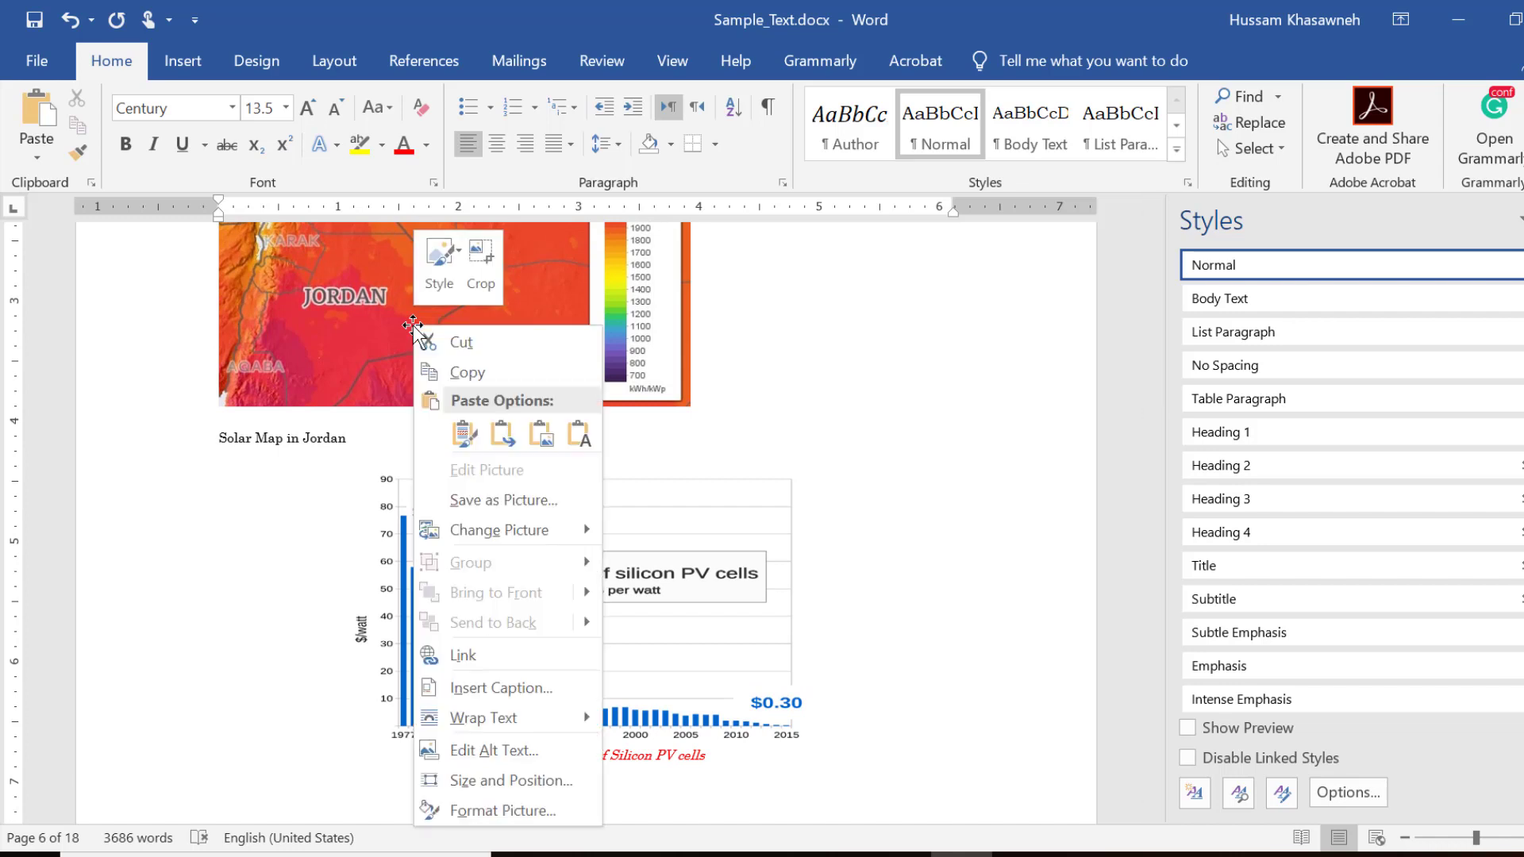
pyautogui.click(507, 684)
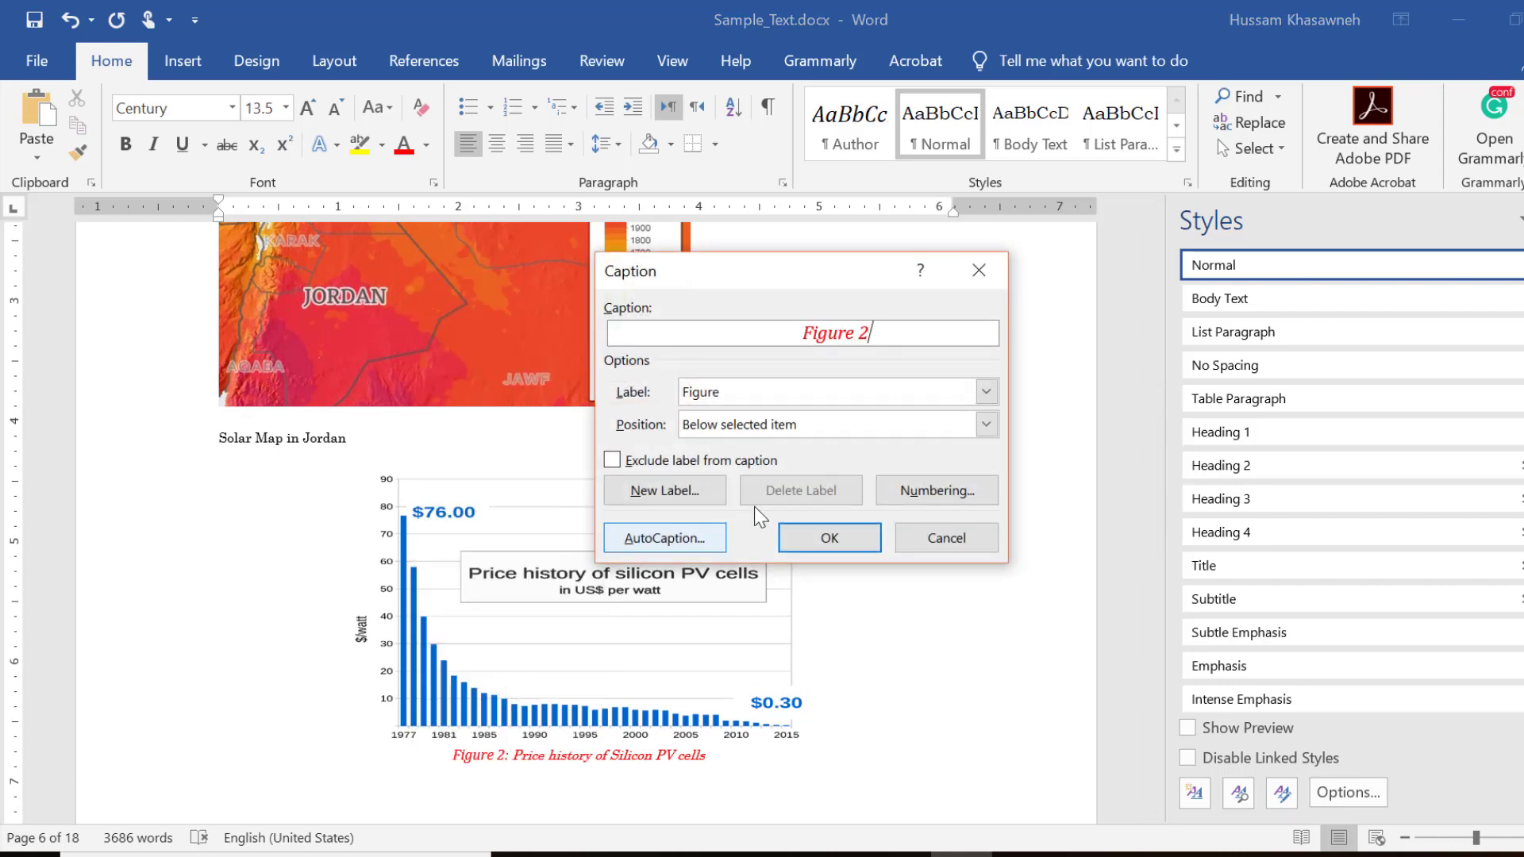
pyautogui.click(812, 537)
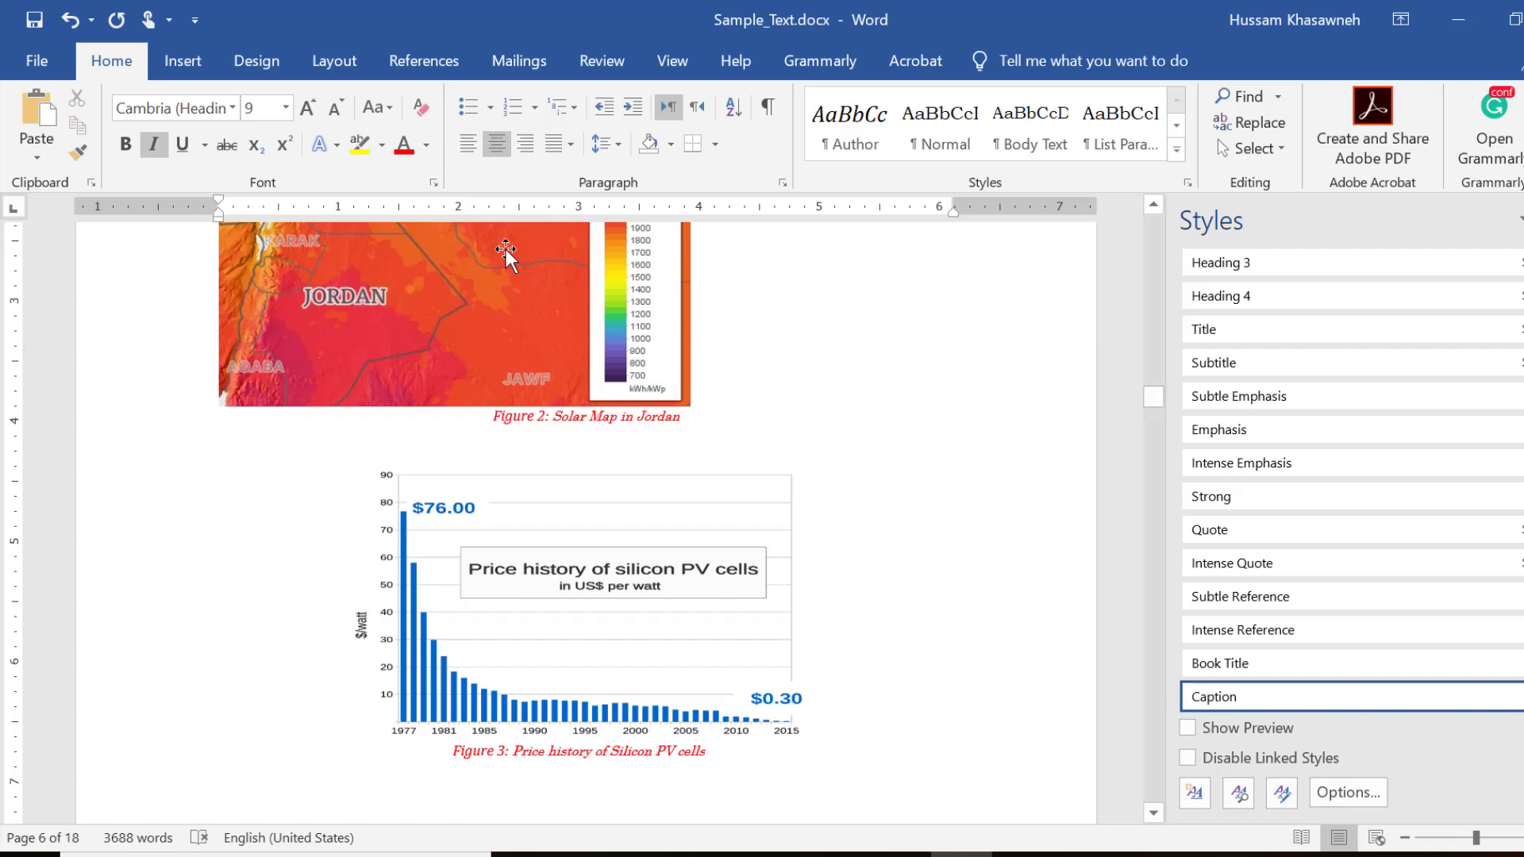
pyautogui.click(507, 249)
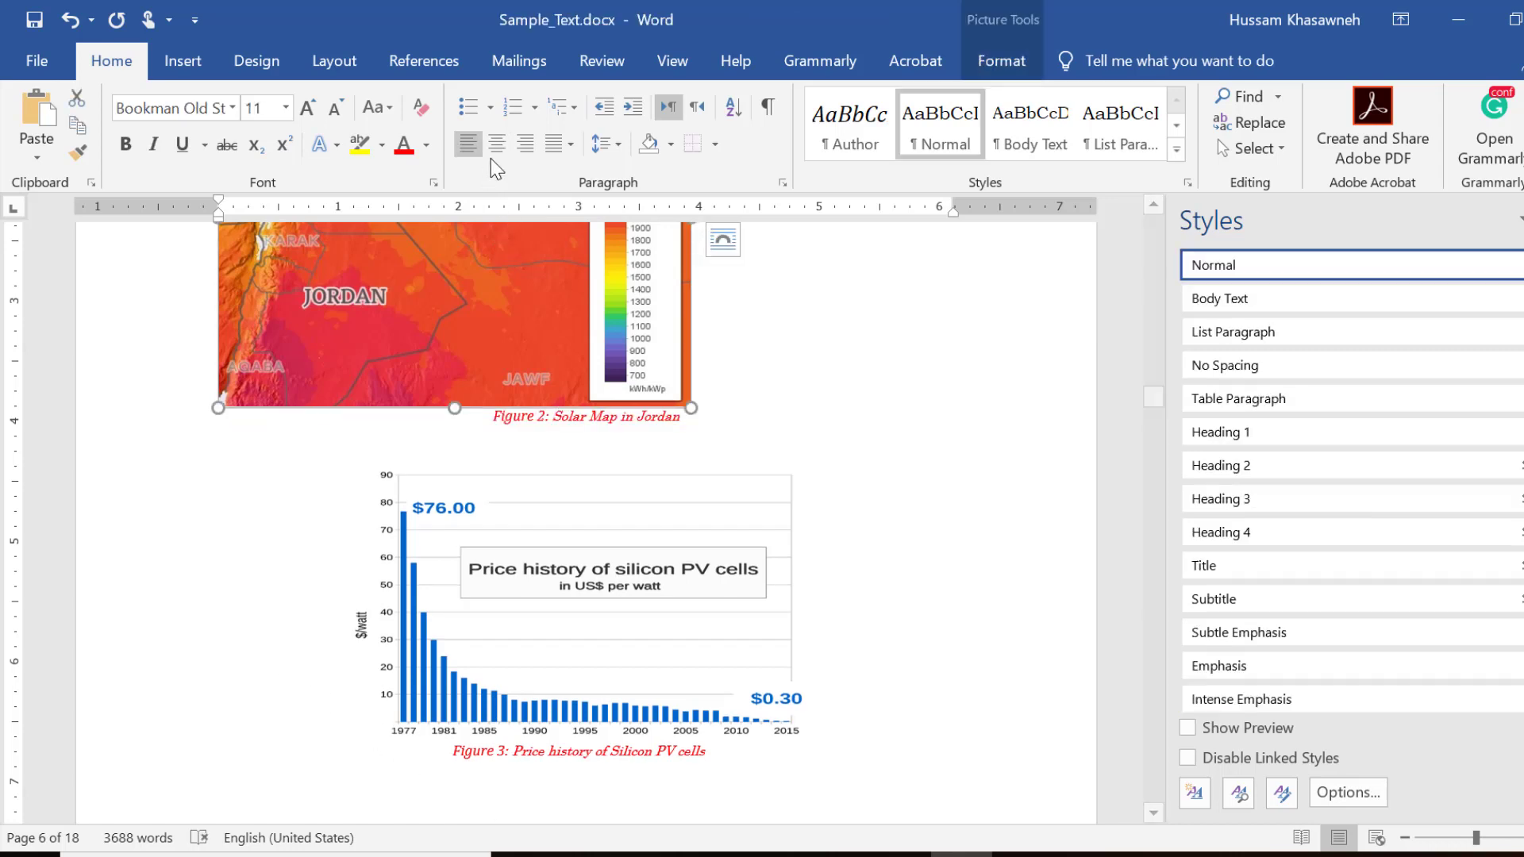
pyautogui.click(493, 145)
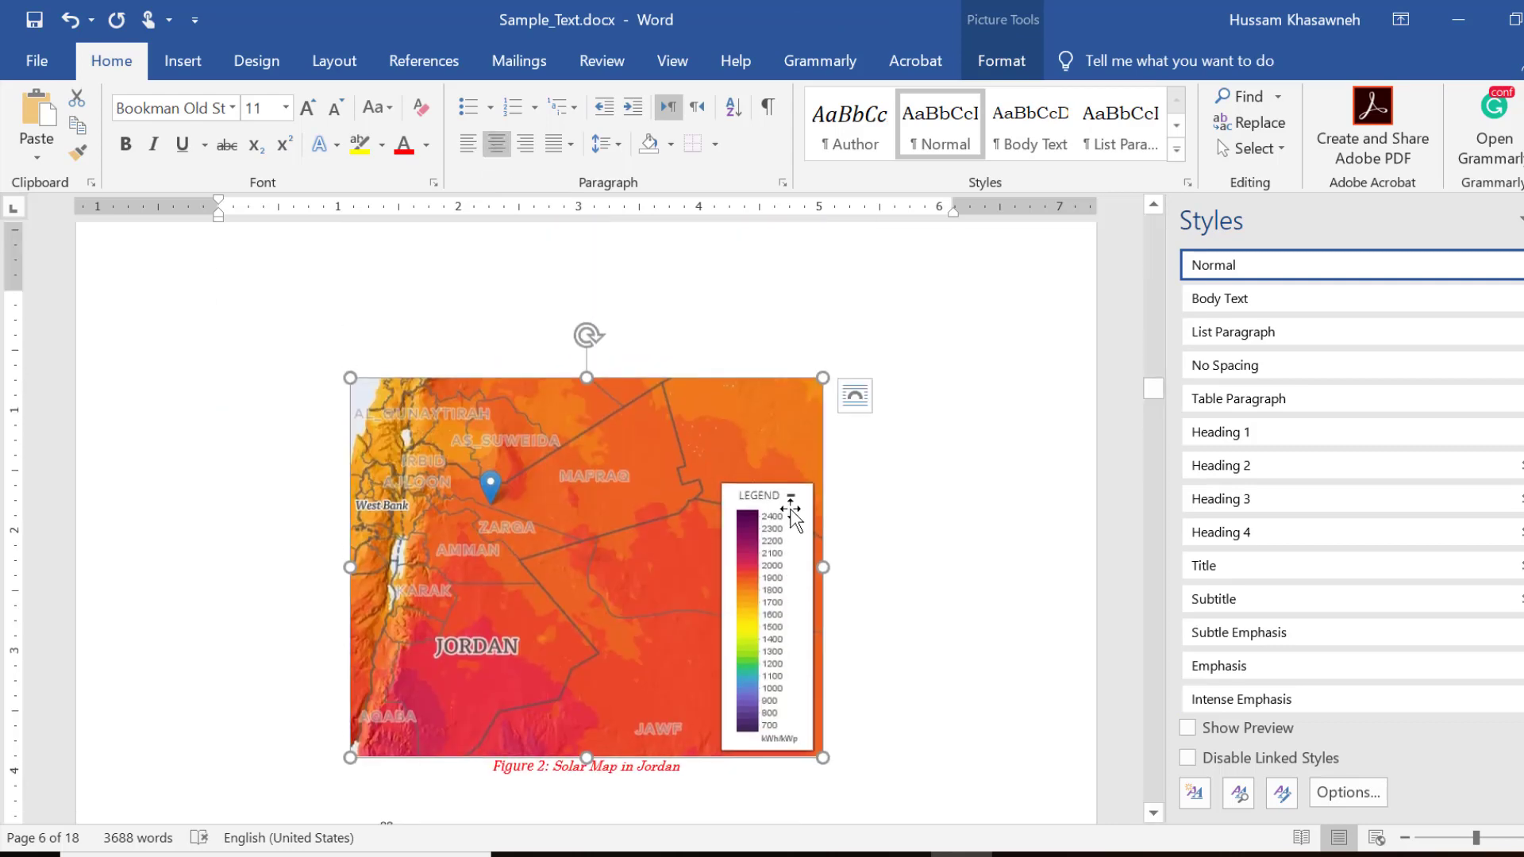
# Scroll down to the Battery Types and Technologies Considered table on page 11.
pyautogui.scroll(-5, 925, 536)
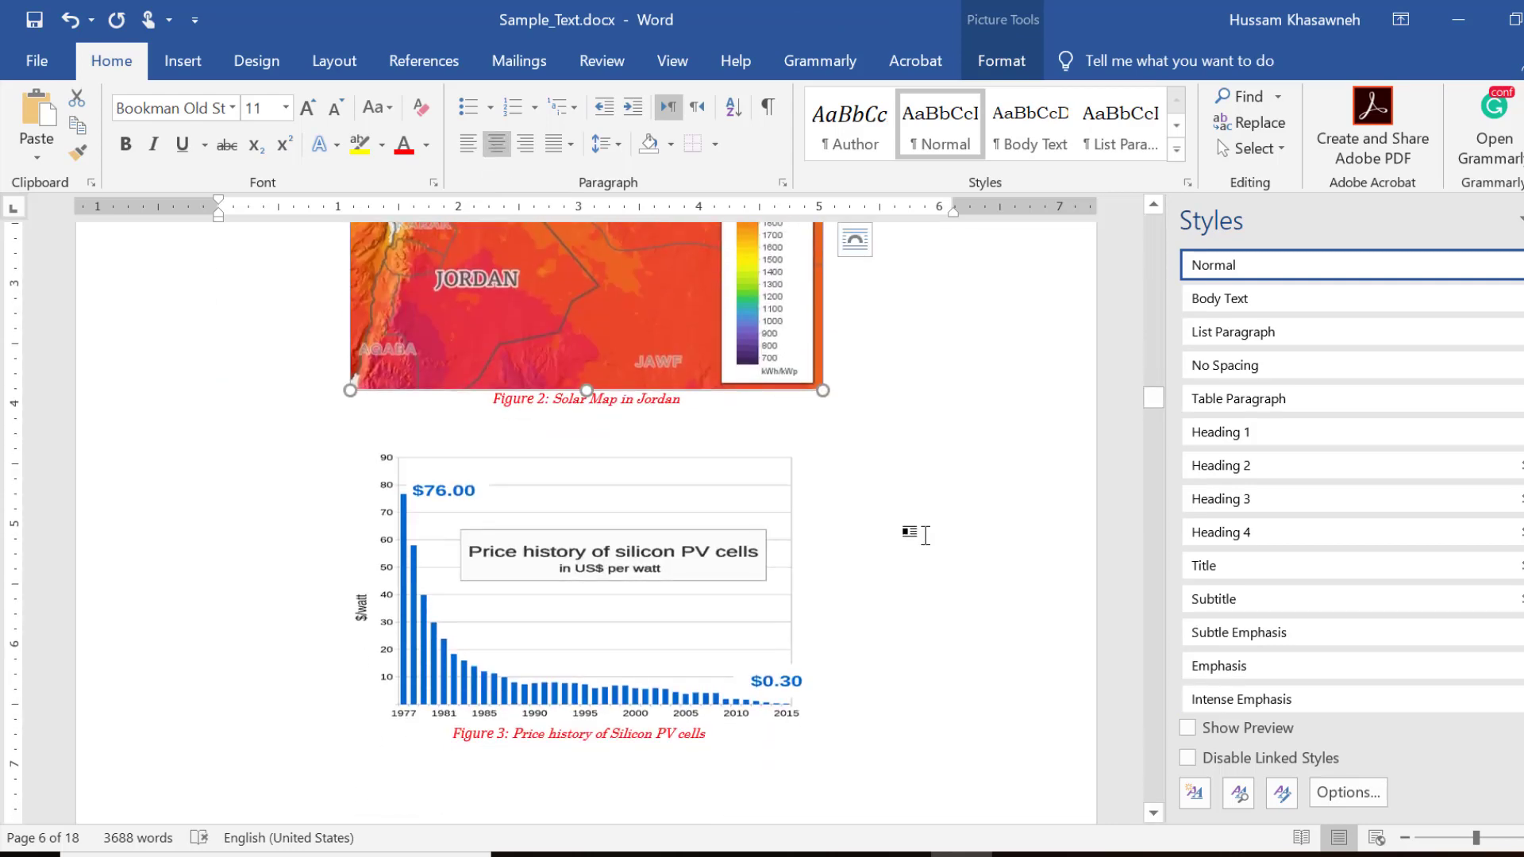
pyautogui.scroll(-1, 925, 536)
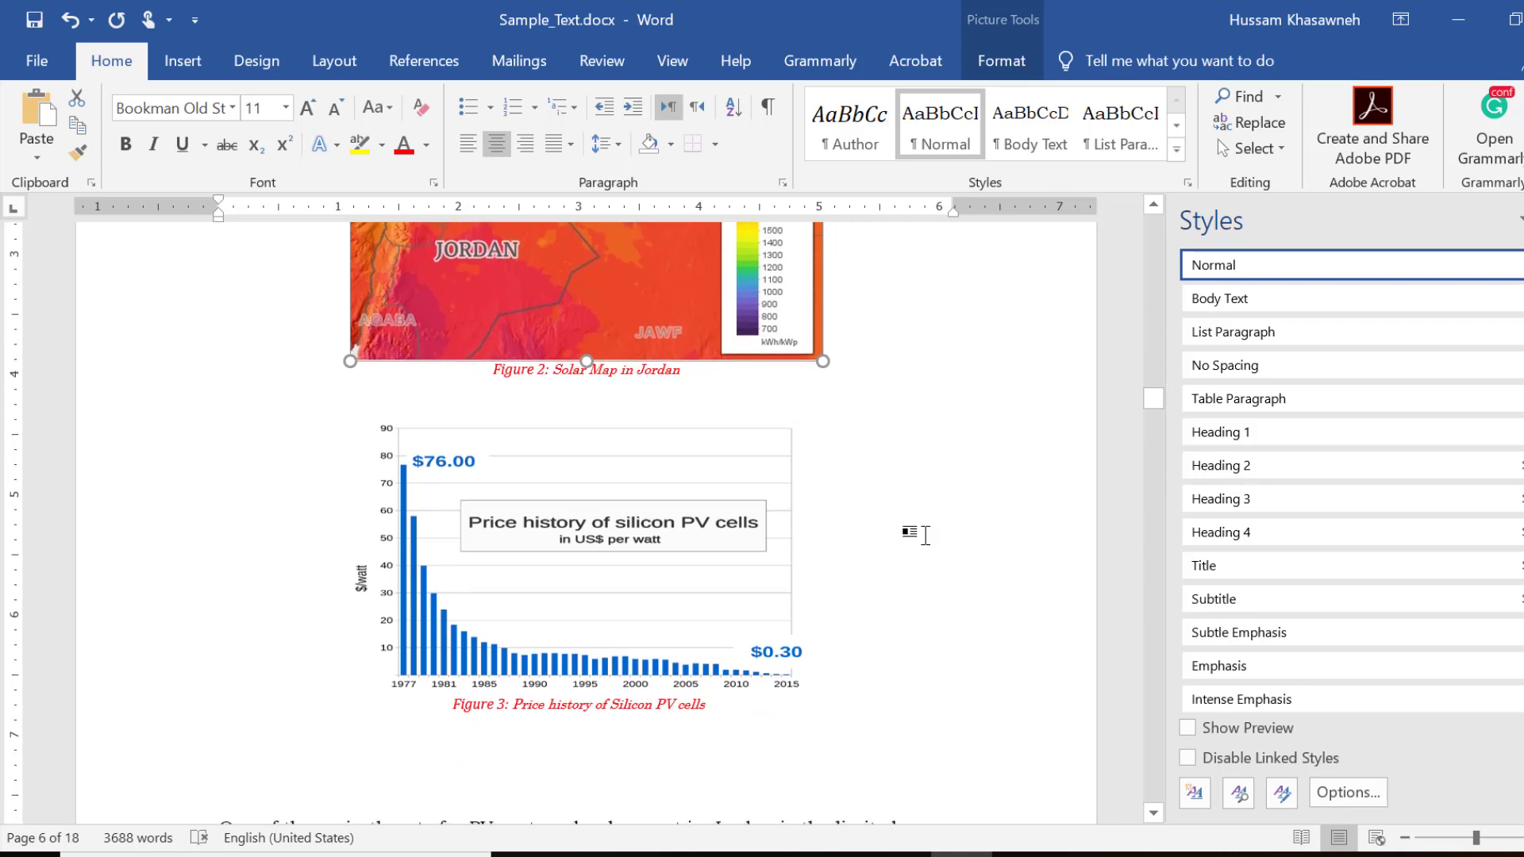
pyautogui.scroll(-5, 925, 536)
pyautogui.scroll(-3, 924, 535)
pyautogui.scroll(-5, 925, 536)
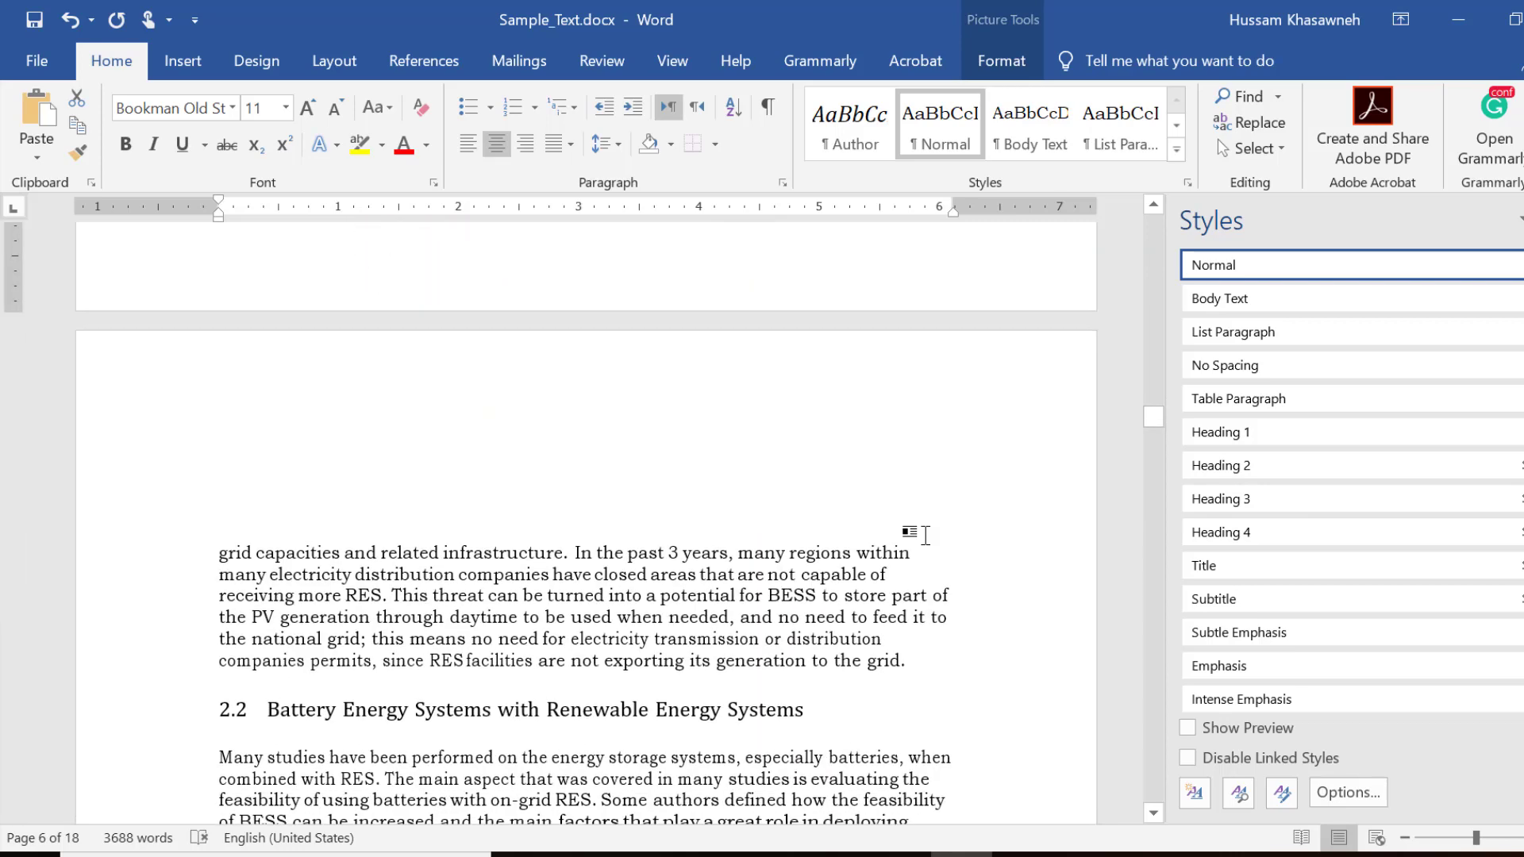
pyautogui.scroll(-1, 924, 536)
pyautogui.scroll(-7, 925, 536)
pyautogui.scroll(-10, 925, 536)
pyautogui.scroll(-20, 913, 556)
pyautogui.click(760, 640)
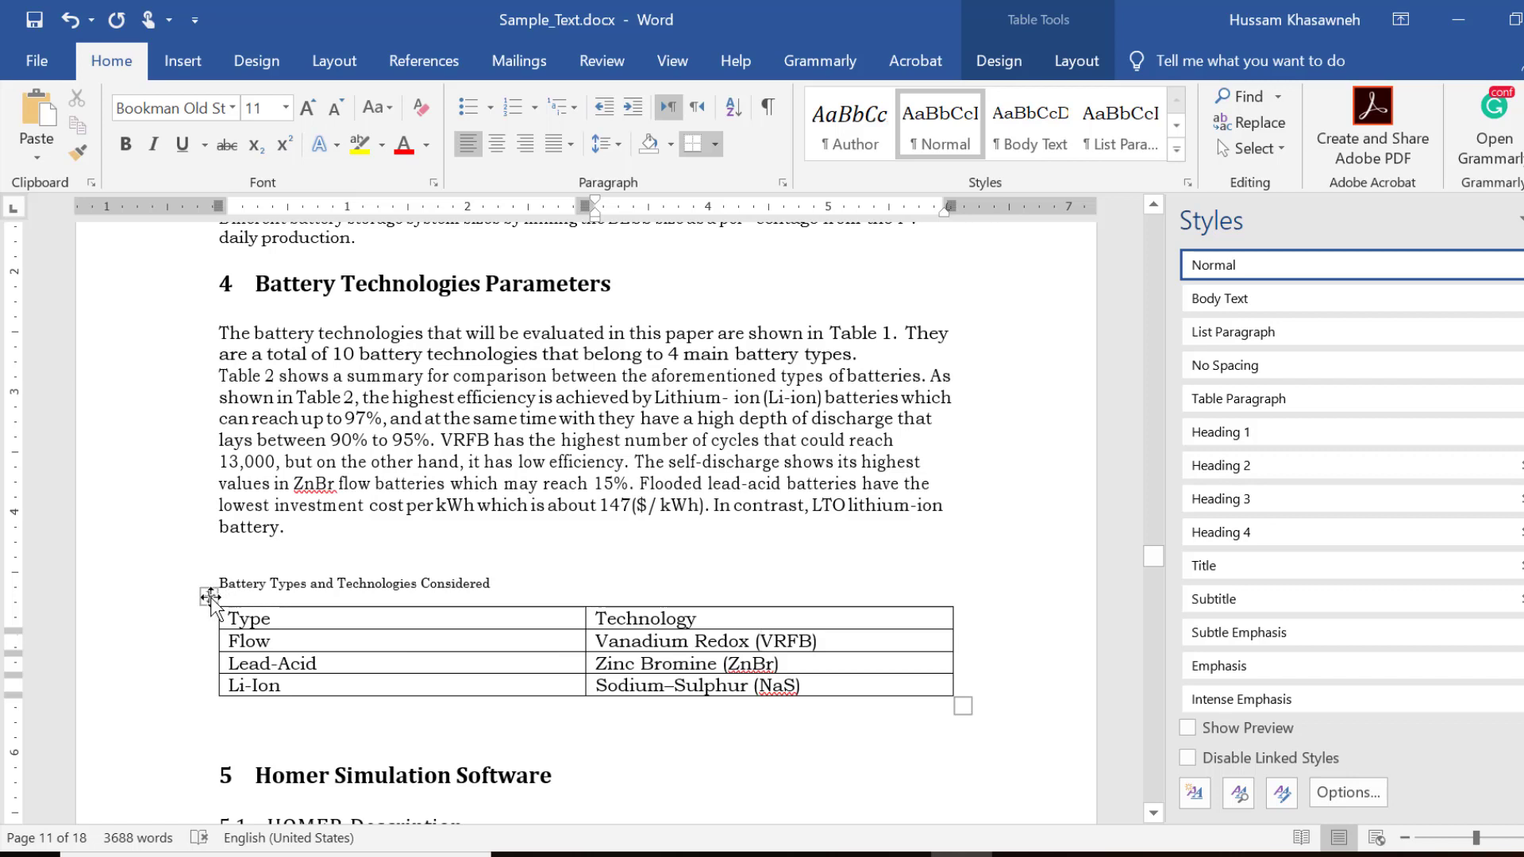
# Insert a caption with the Table label above the battery types table, creating Table 1.
pyautogui.click(209, 597)
pyautogui.rightClick(210, 597)
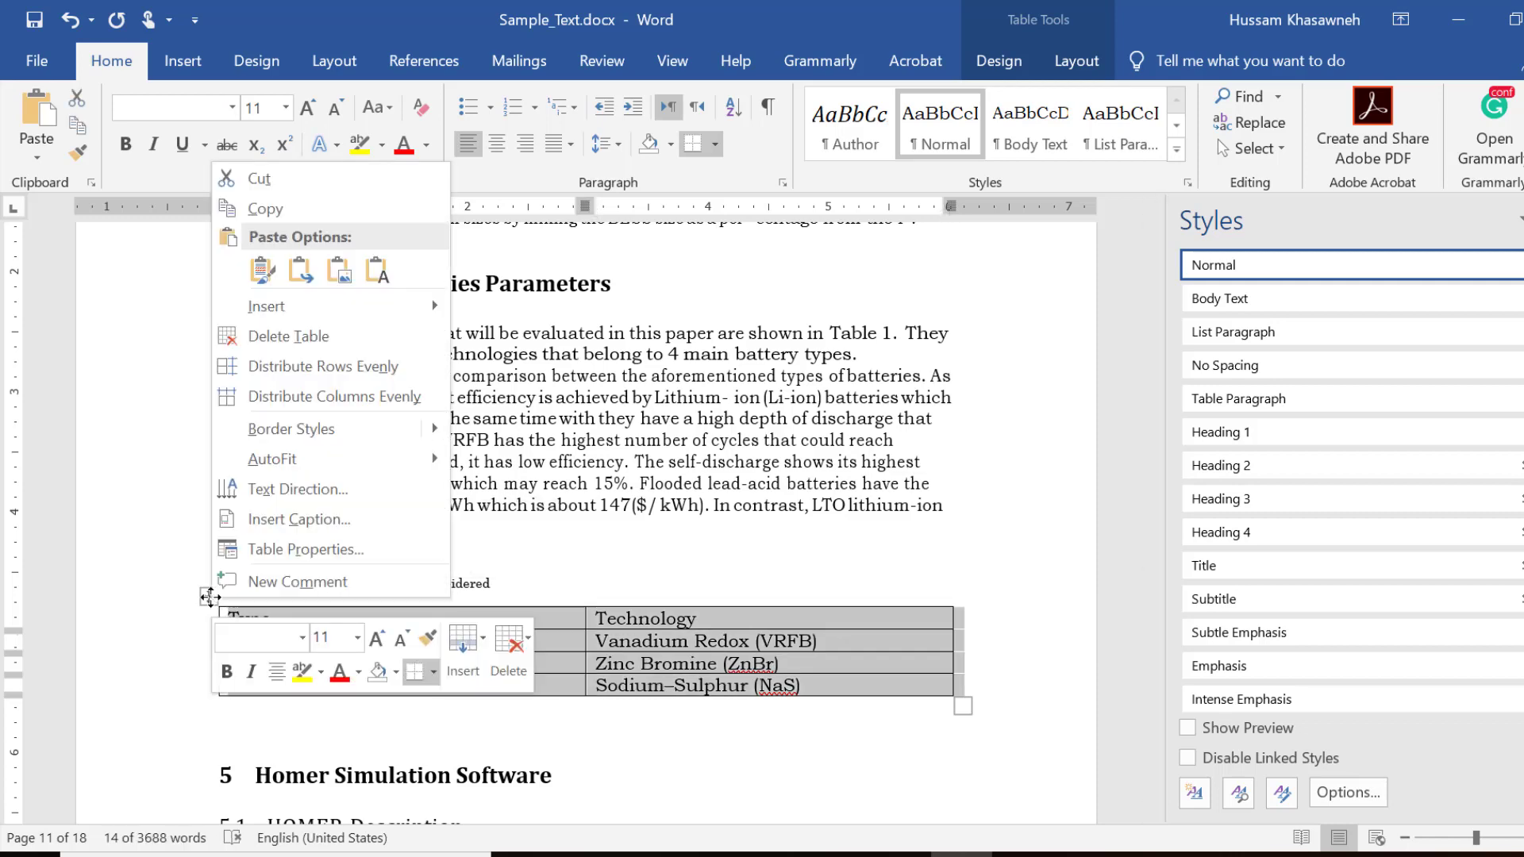
pyautogui.click(279, 530)
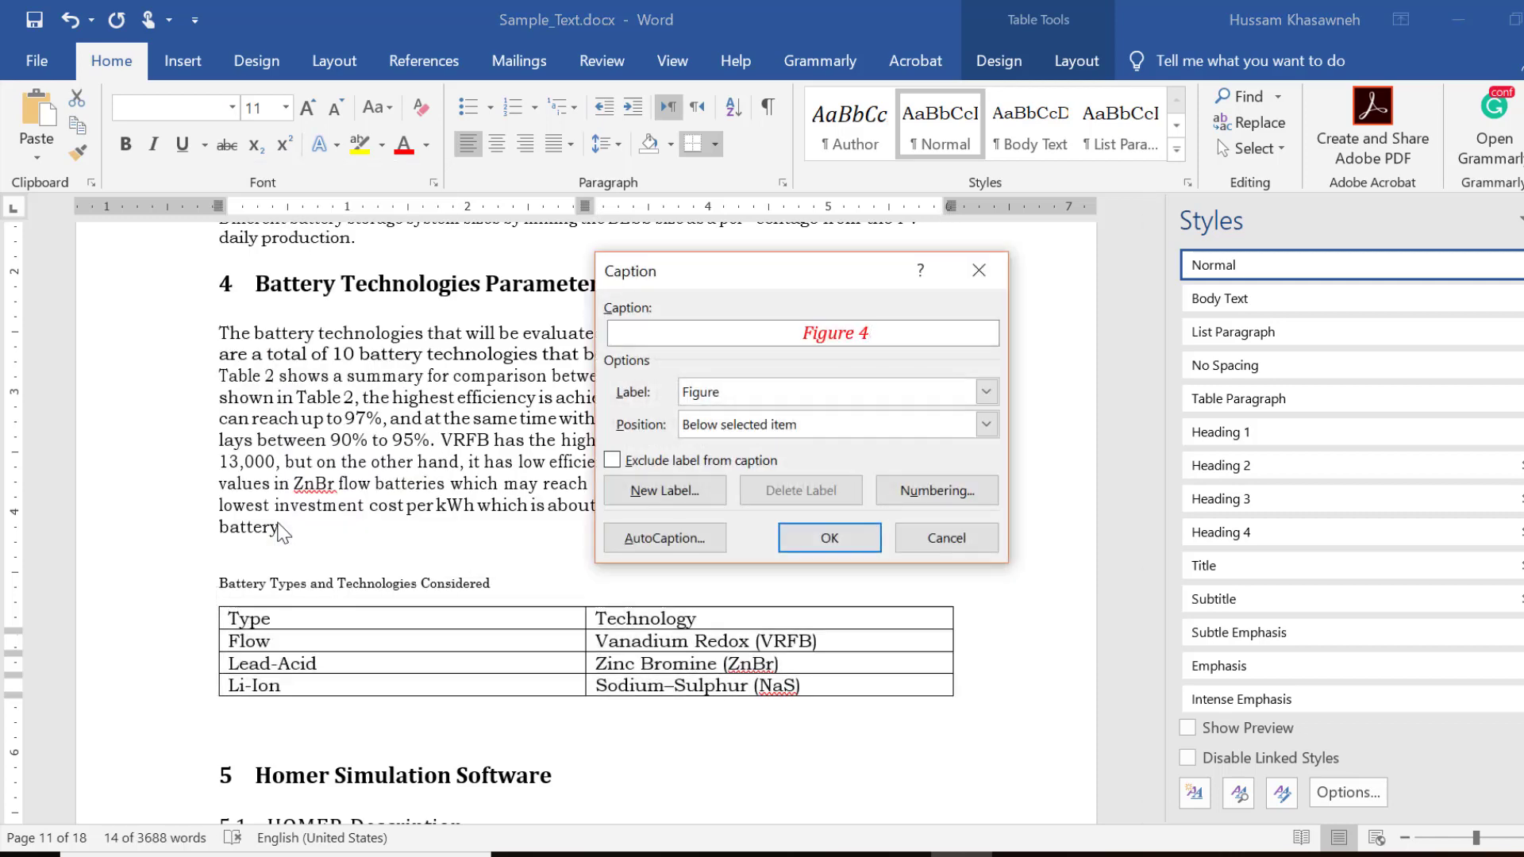
pyautogui.click(725, 394)
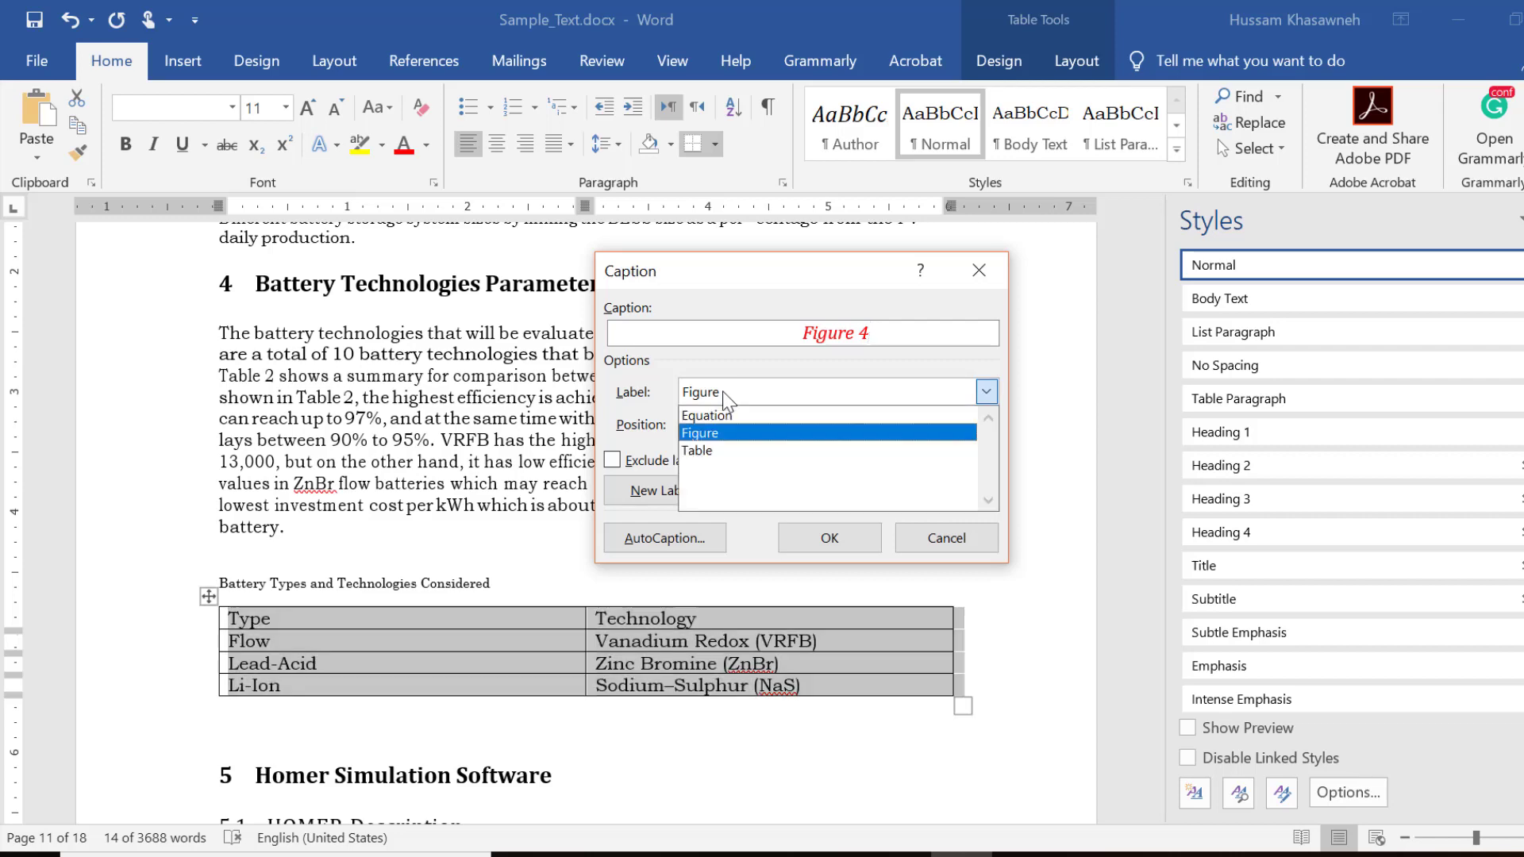
pyautogui.click(702, 448)
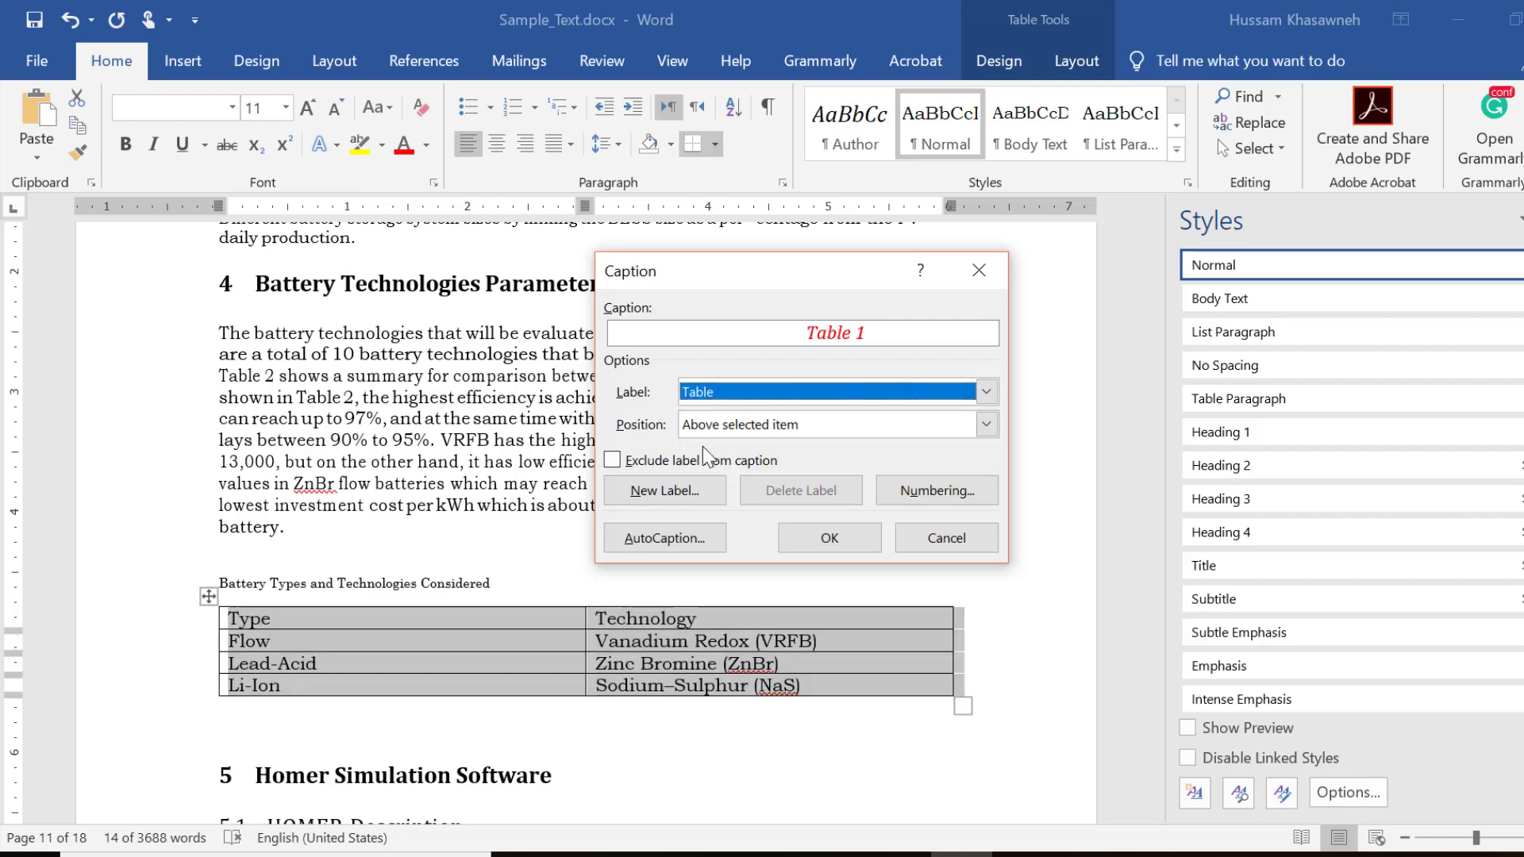
pyautogui.click(829, 538)
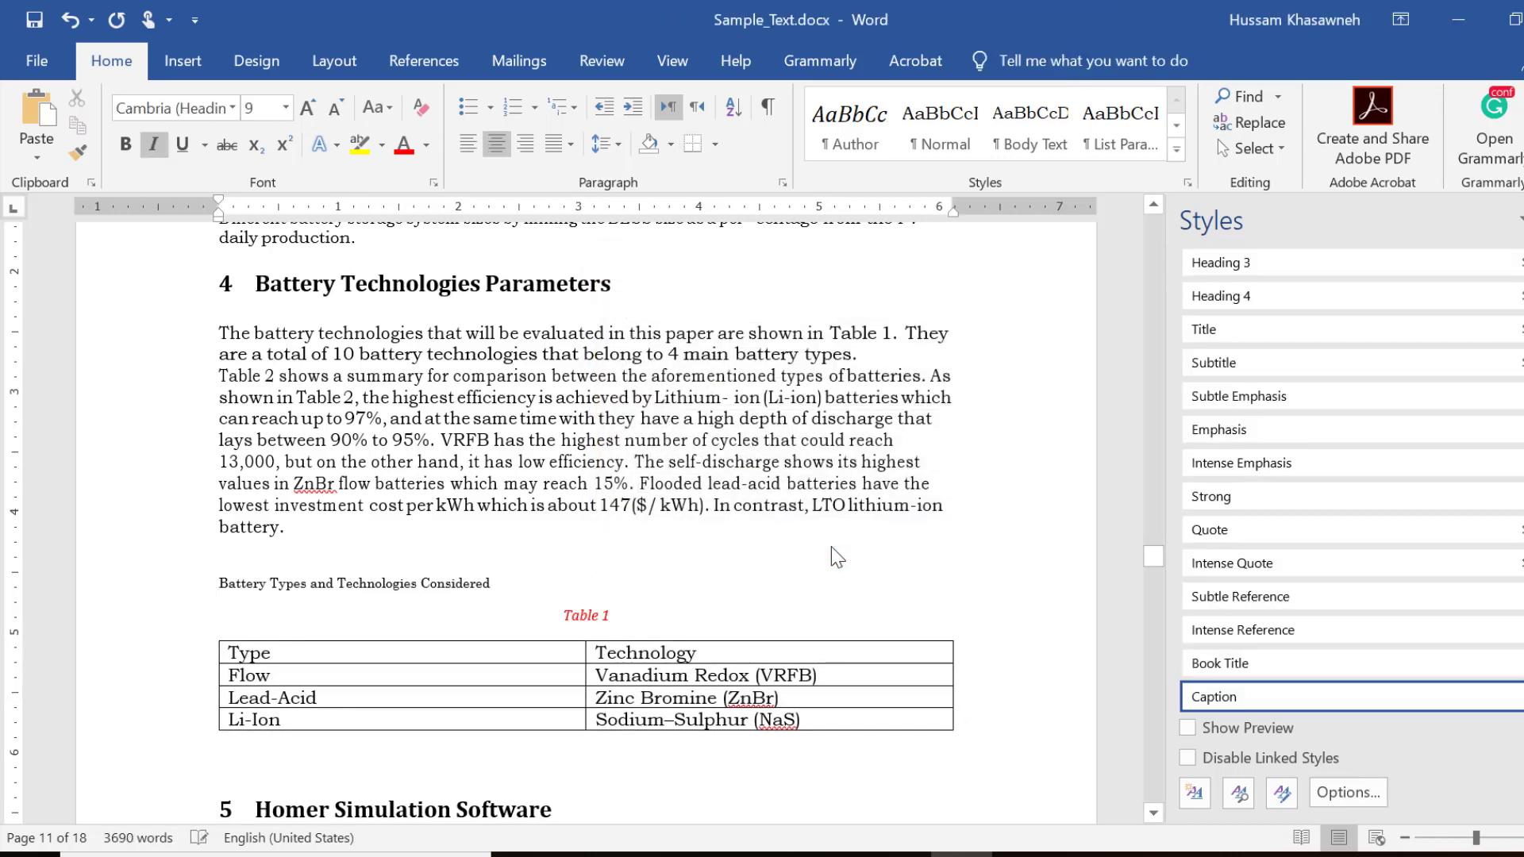
# Add a colon and move the 'Battery Types and Technologies Considered' title into the Table 1 caption.
pyautogui.write(':')
pyautogui.moveTo(493, 583); pyautogui.dragTo(221, 583)
pyautogui.moveTo(318, 583); pyautogui.dragTo(616, 615)
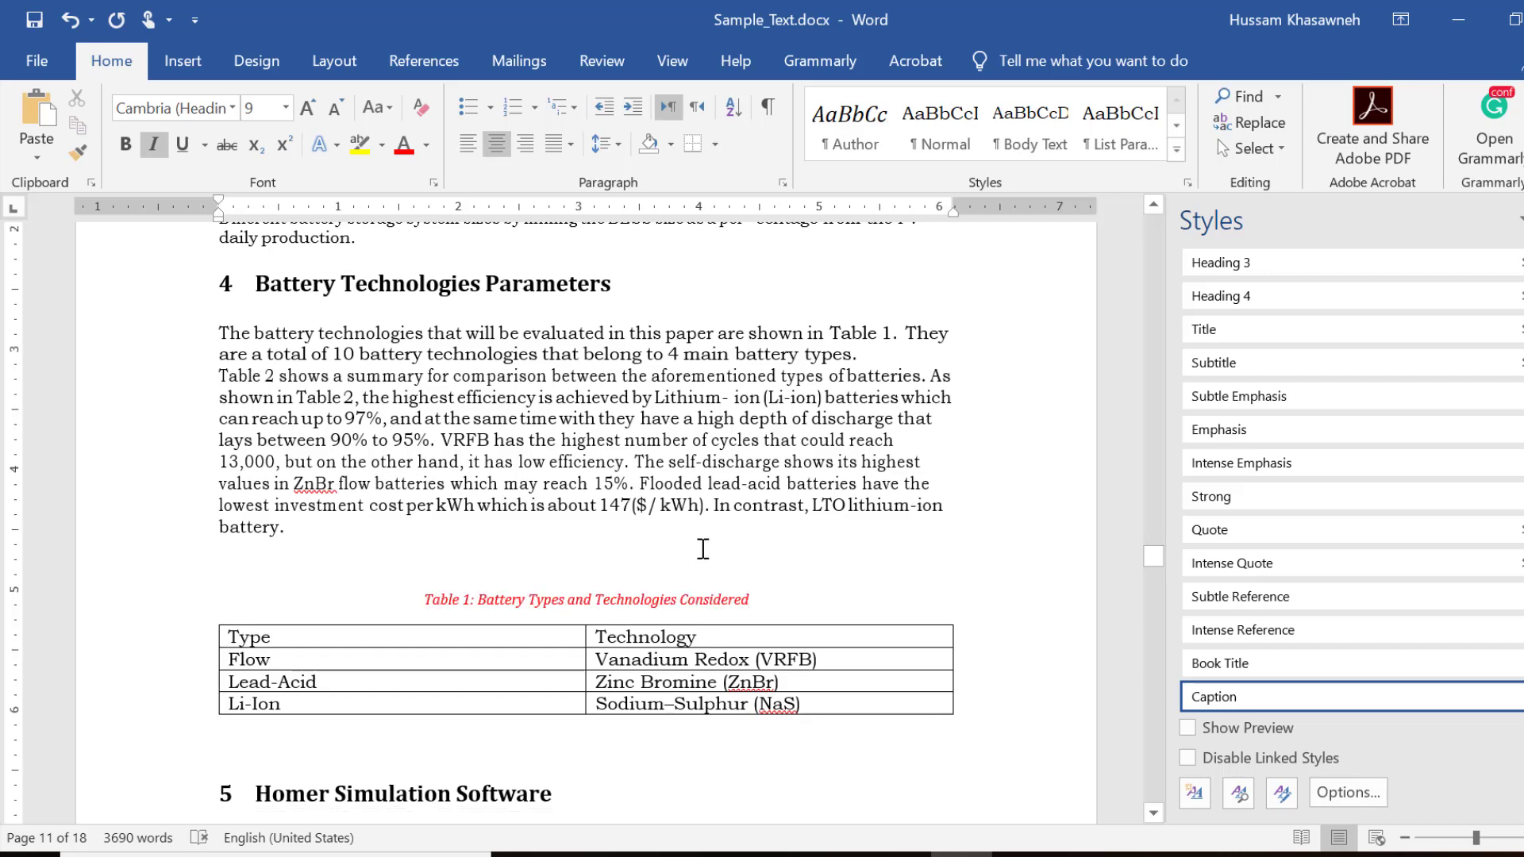
pyautogui.scroll(-5, 702, 549)
pyautogui.scroll(-1, 702, 549)
pyautogui.scroll(-3, 703, 548)
pyautogui.scroll(-4, 703, 548)
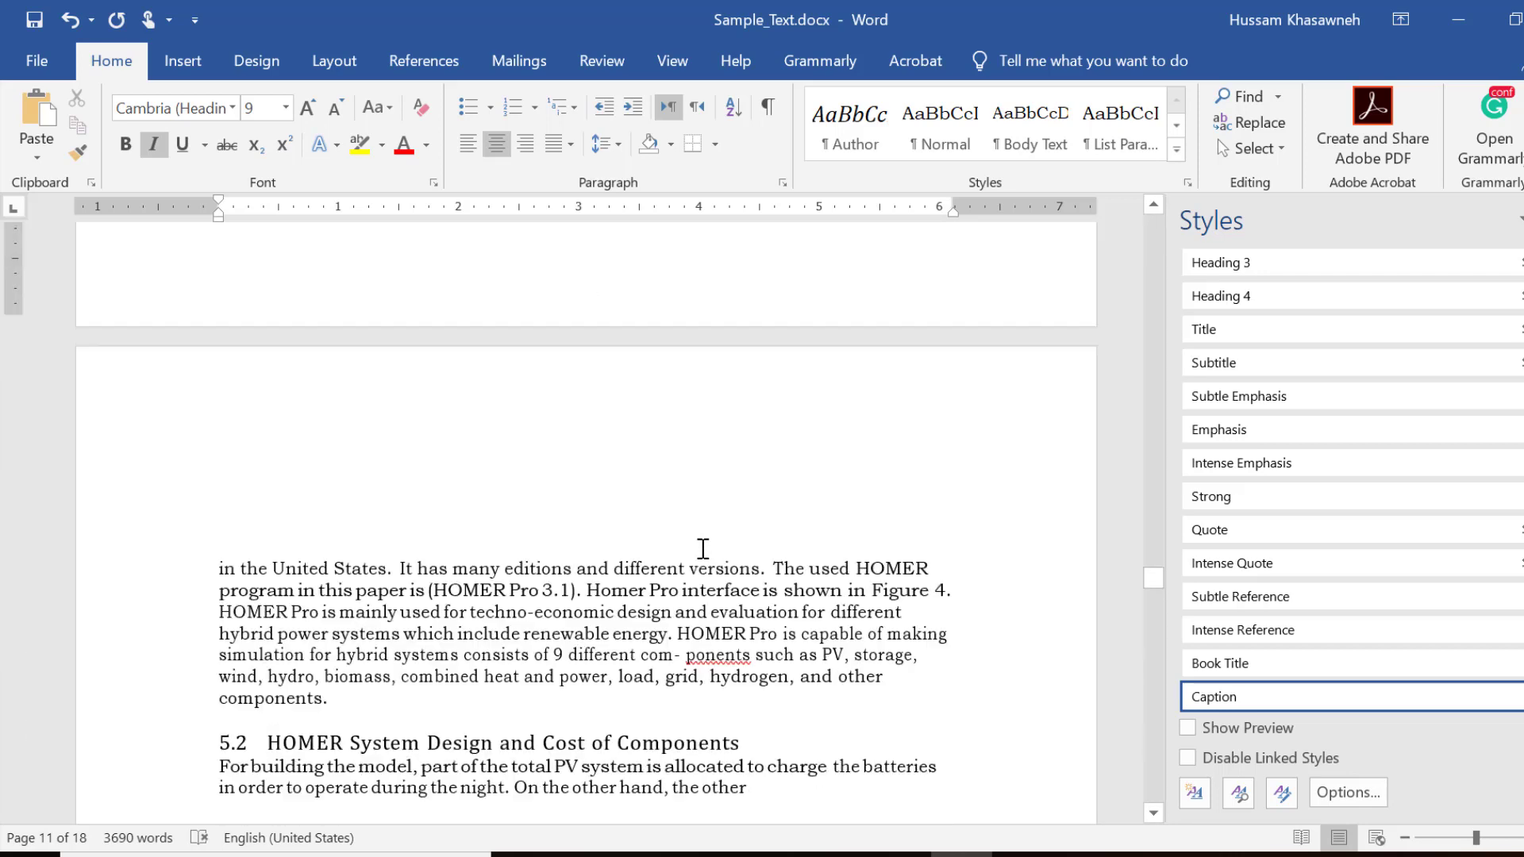
pyautogui.scroll(-3, 702, 549)
pyautogui.scroll(-1, 701, 546)
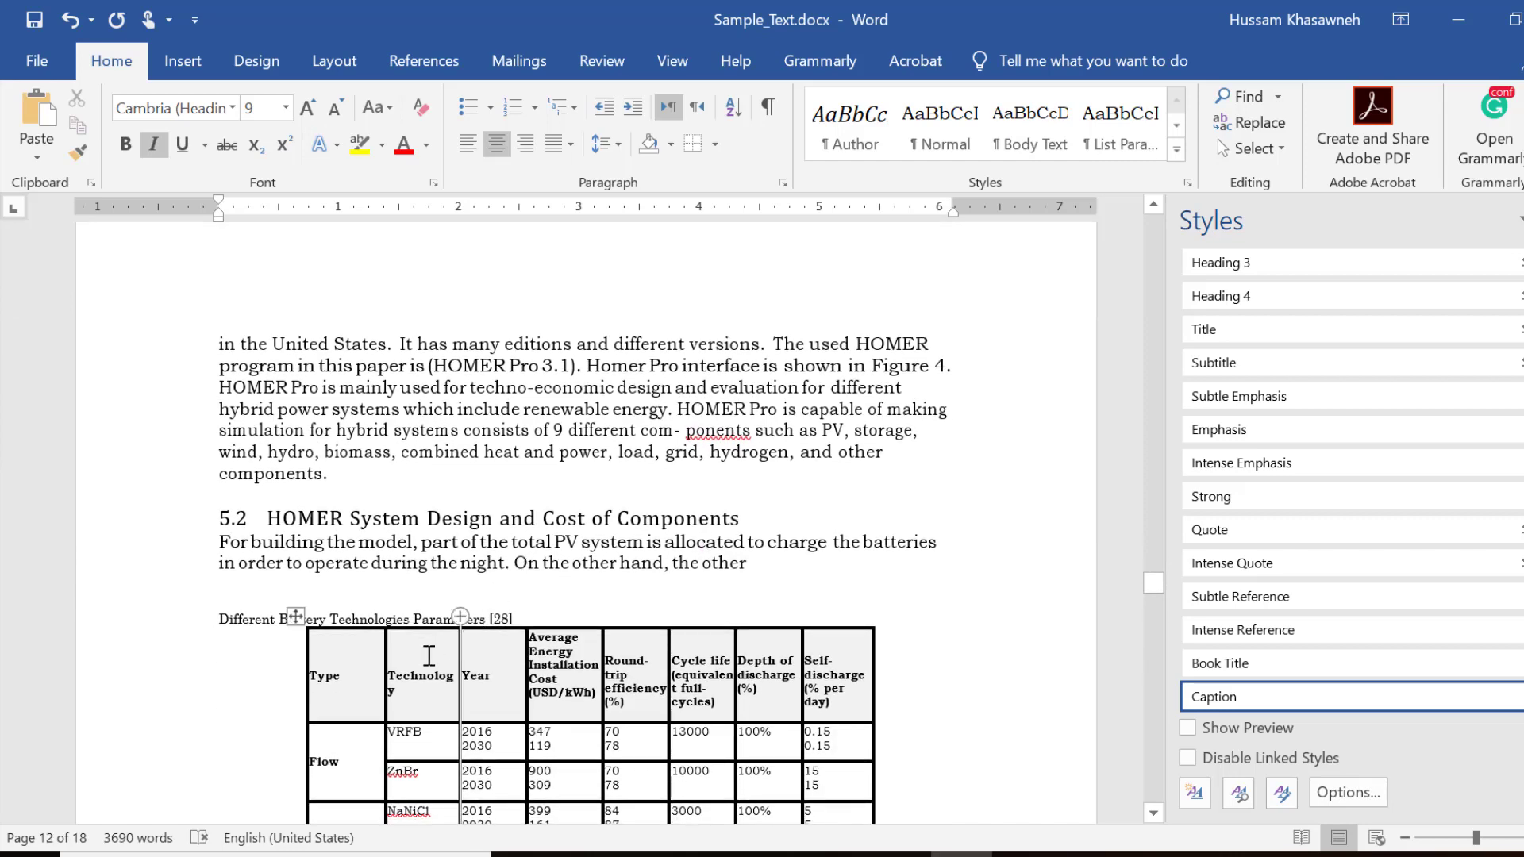
# Add a Table 2 caption to the parameters table and move 'Different Battery Technologies Parameters [28]' after its colon.
pyautogui.click(295, 617)
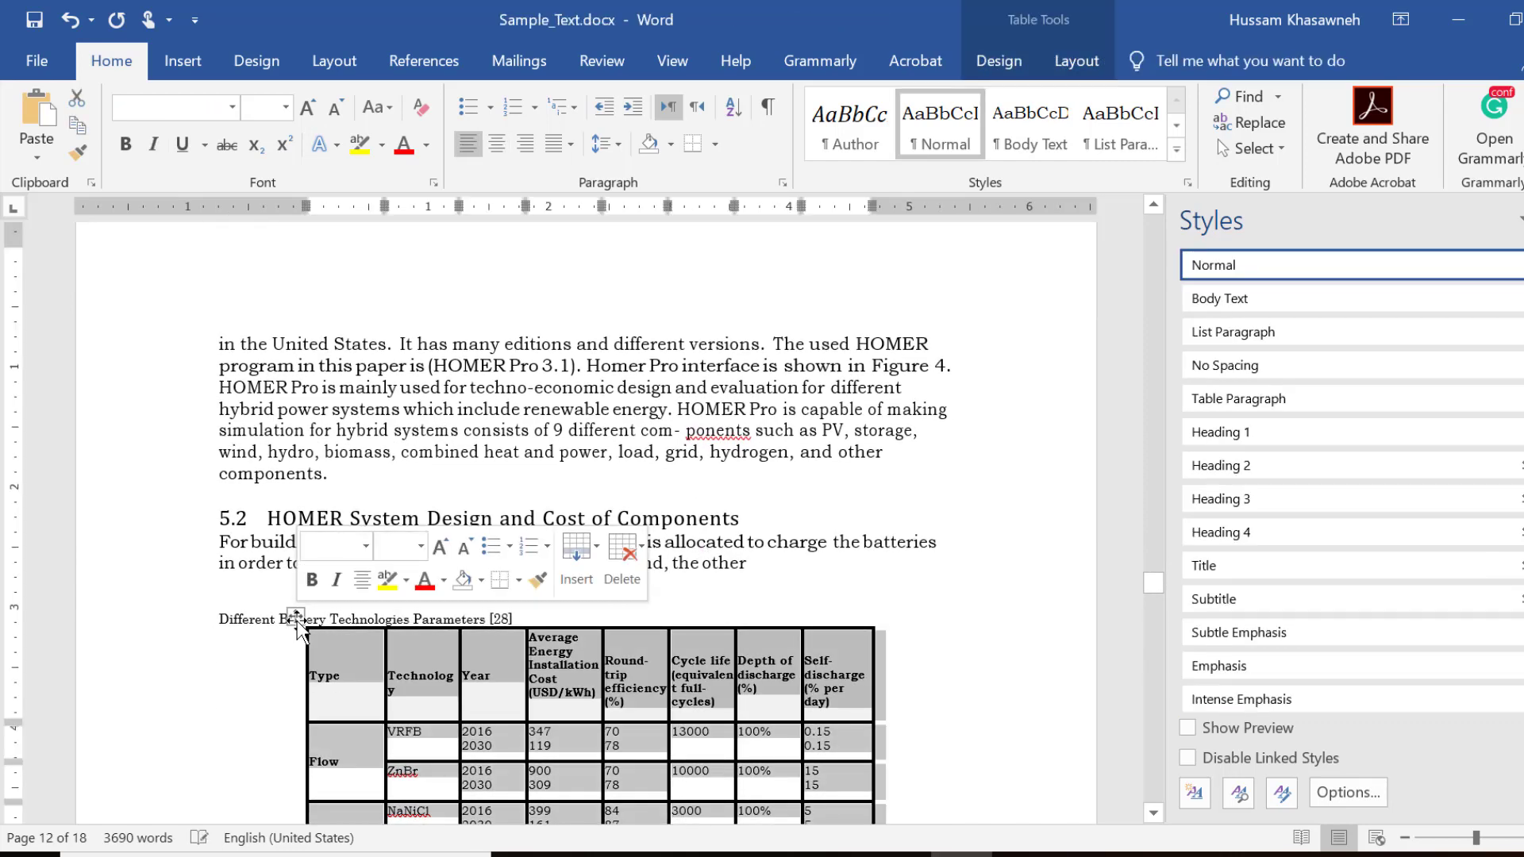
pyautogui.rightClick(296, 616)
pyautogui.click(370, 547)
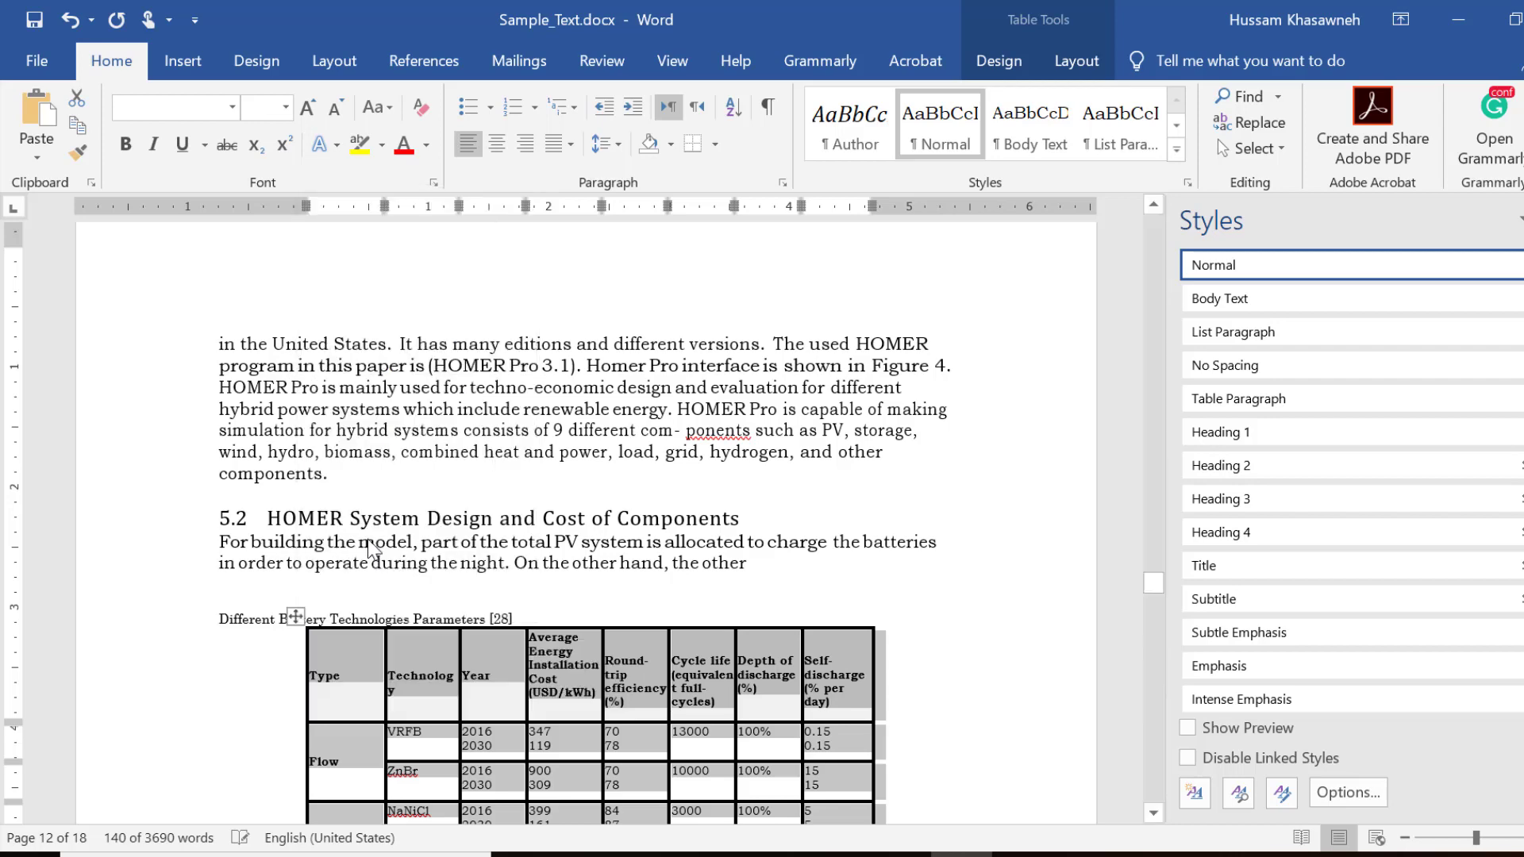
pyautogui.click(835, 542)
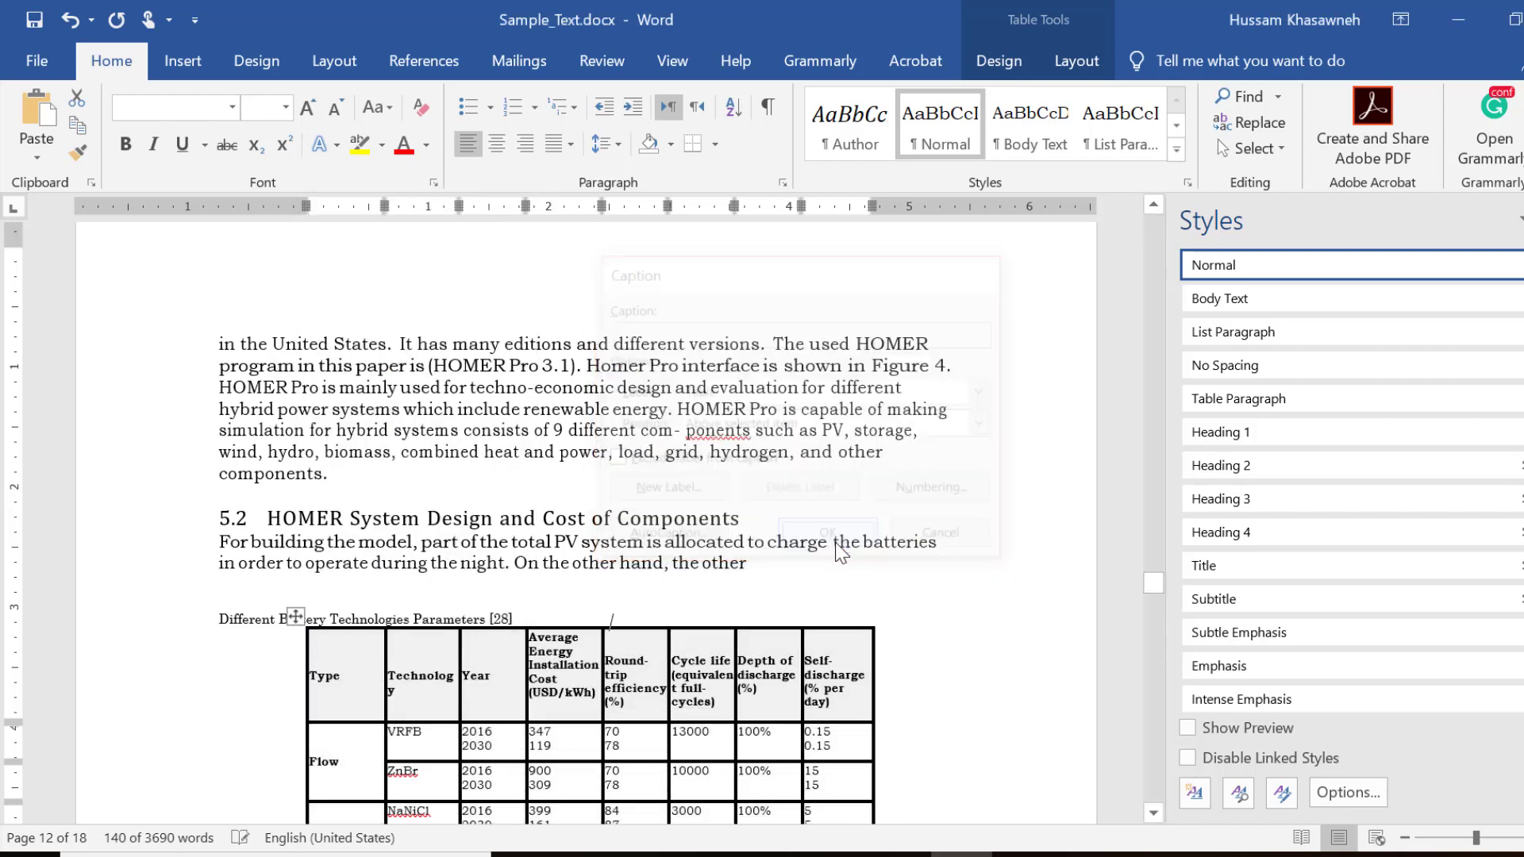
pyautogui.write(':')
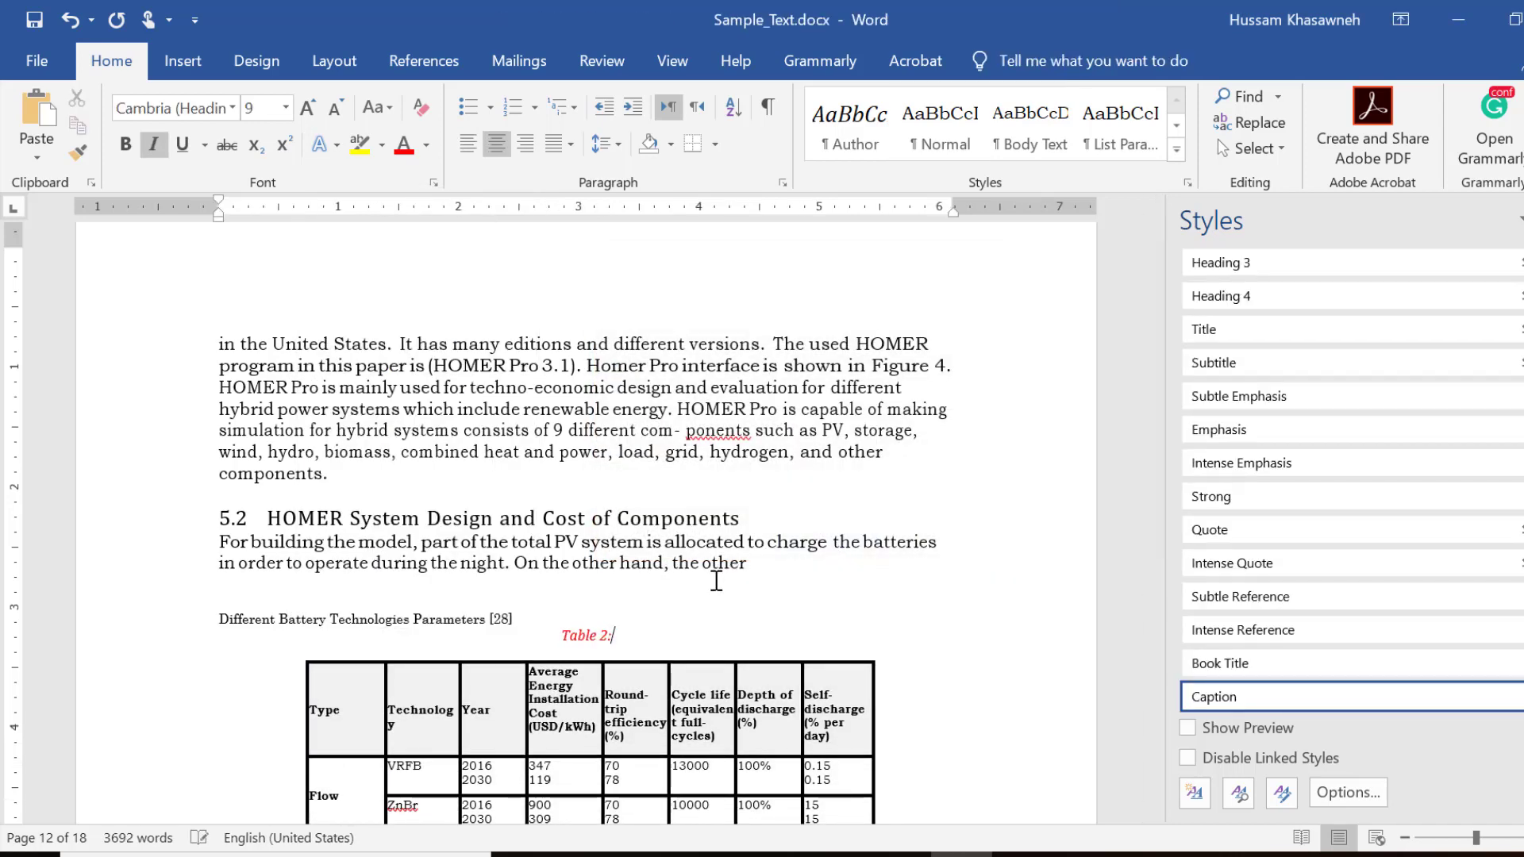
pyautogui.click(201, 635)
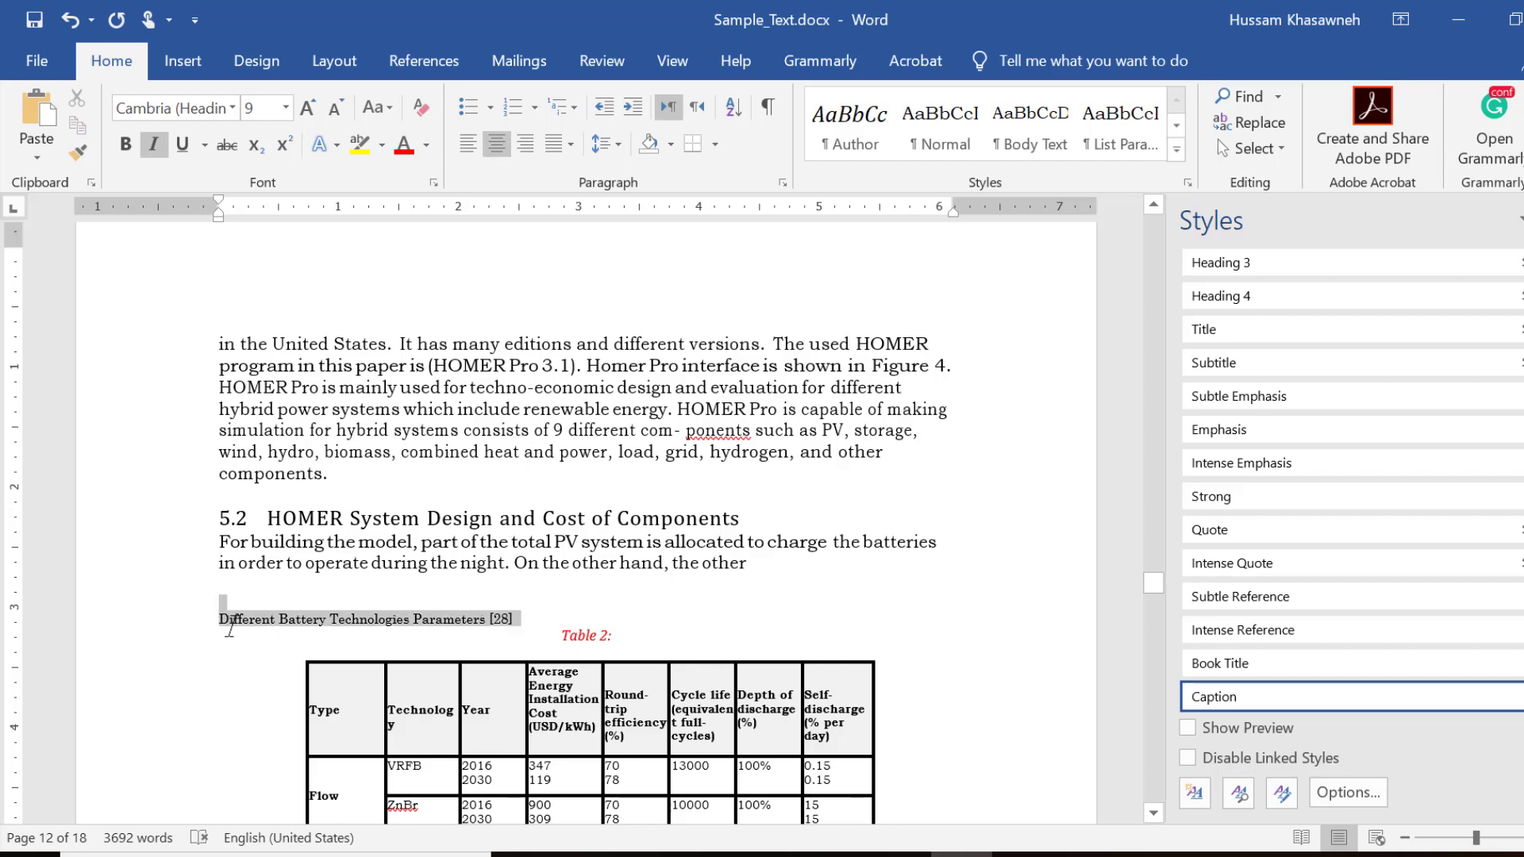
pyautogui.moveTo(225, 627); pyautogui.dragTo(641, 617)
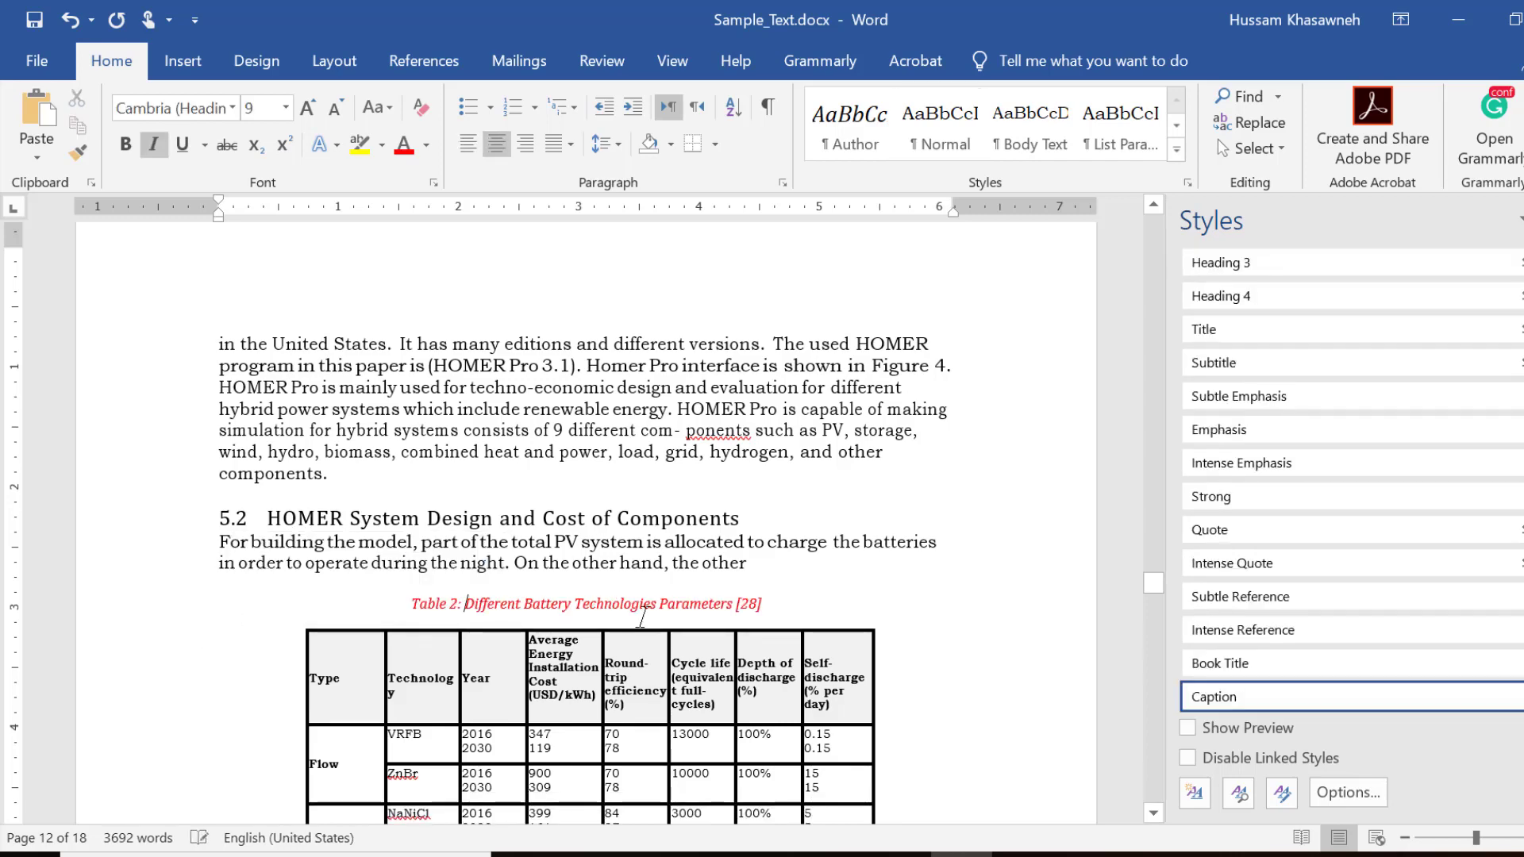
pyautogui.click(864, 546)
# Scroll back up to the page 4 paragraph beginning 'Figure 1 shows the generated power'.
pyautogui.scroll(15, 866, 550)
pyautogui.scroll(5, 866, 550)
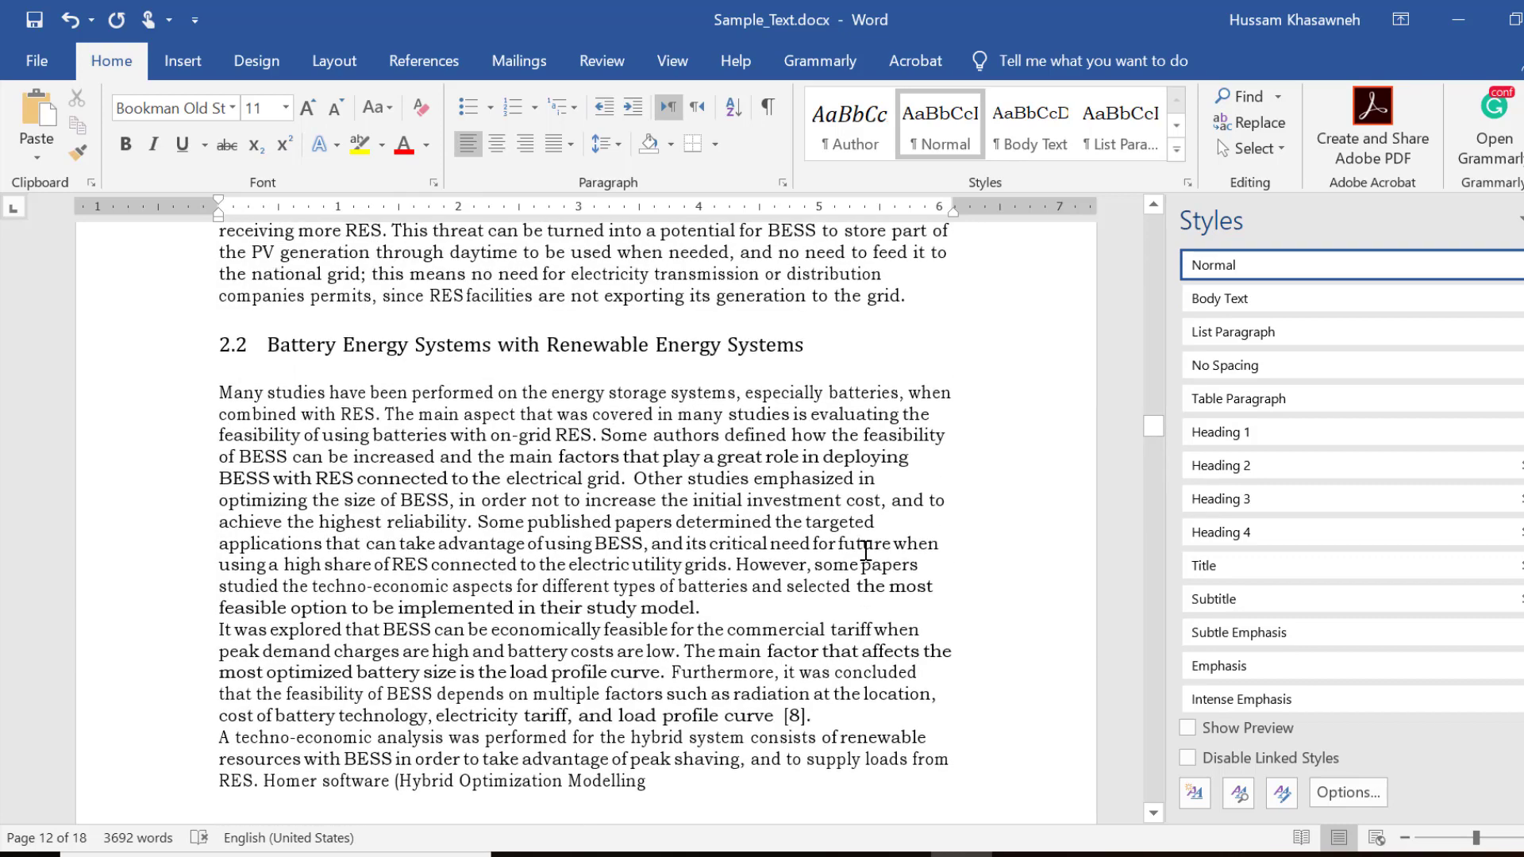
pyautogui.scroll(3, 866, 550)
pyautogui.scroll(4, 866, 550)
pyautogui.scroll(3, 866, 550)
pyautogui.scroll(2, 866, 550)
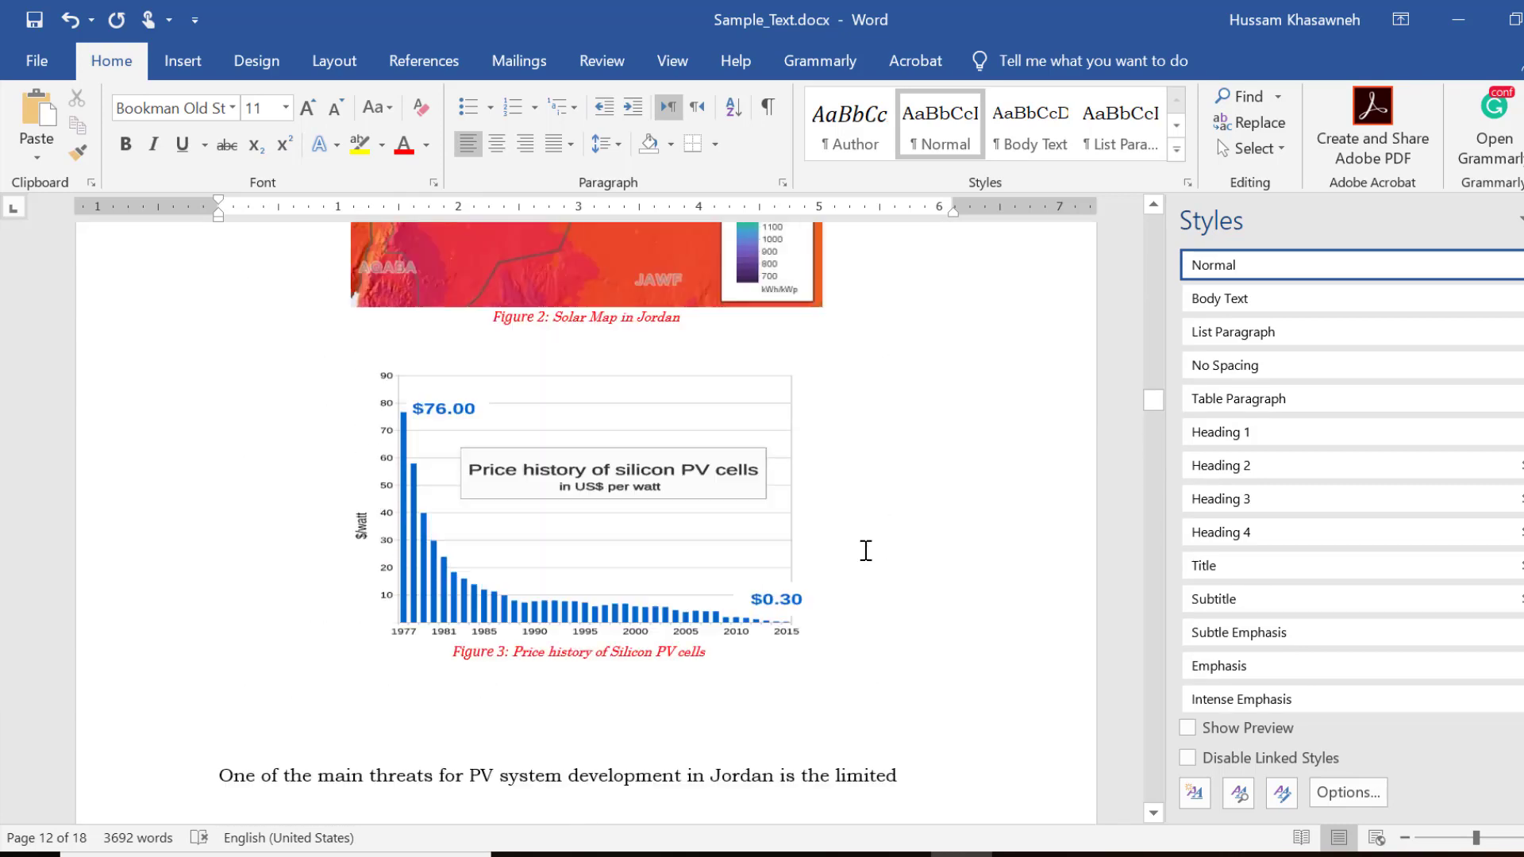
pyautogui.scroll(3, 866, 550)
pyautogui.scroll(3, 866, 550)
pyautogui.scroll(3, 866, 551)
pyautogui.scroll(5, 866, 550)
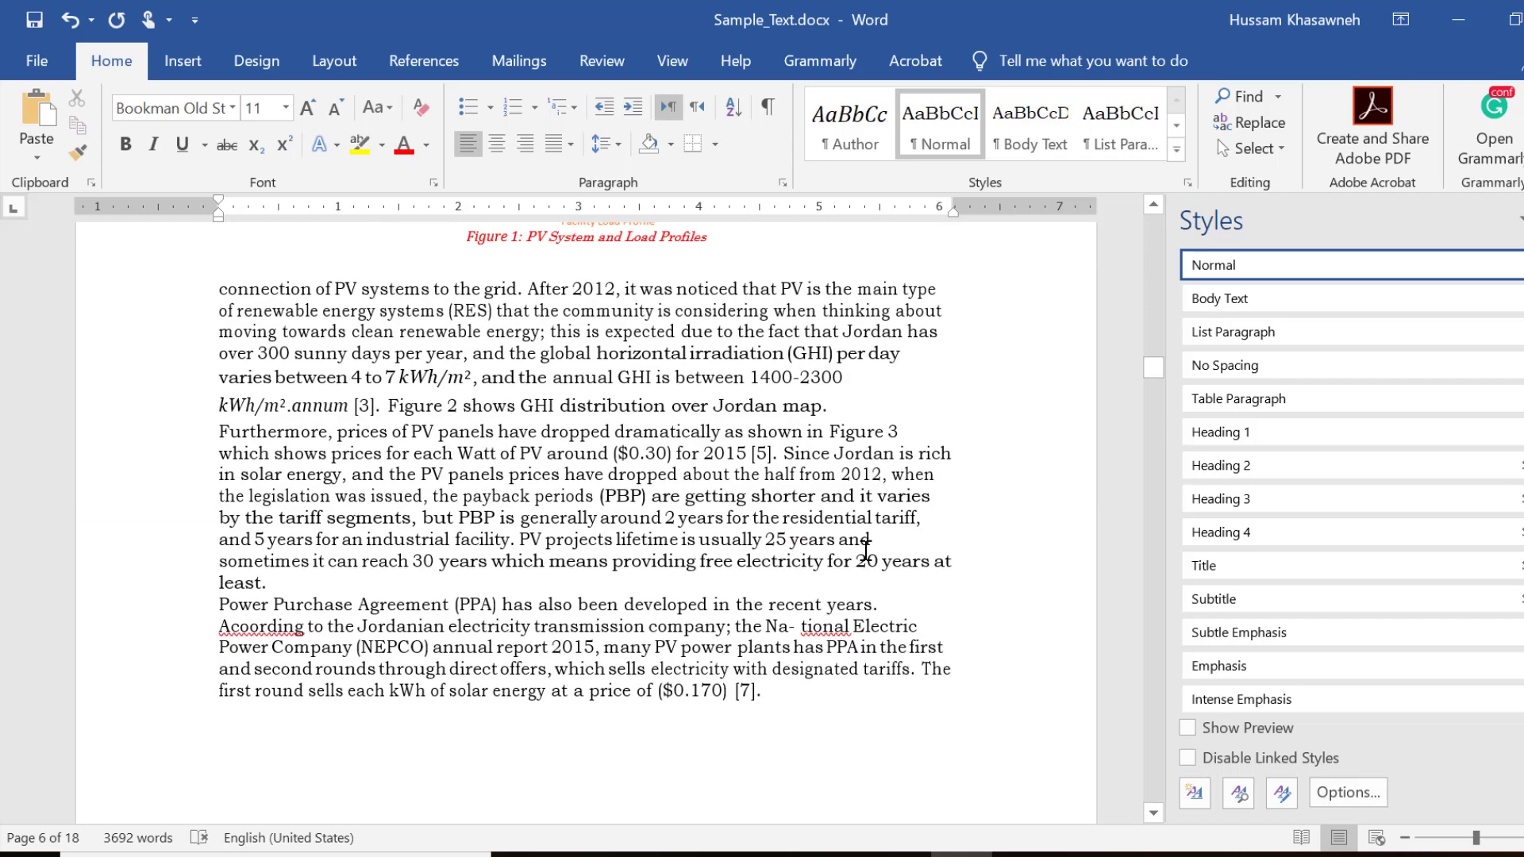
pyautogui.scroll(3, 867, 550)
pyautogui.scroll(3, 866, 550)
pyautogui.scroll(-1, 459, 615)
pyautogui.scroll(1, 459, 609)
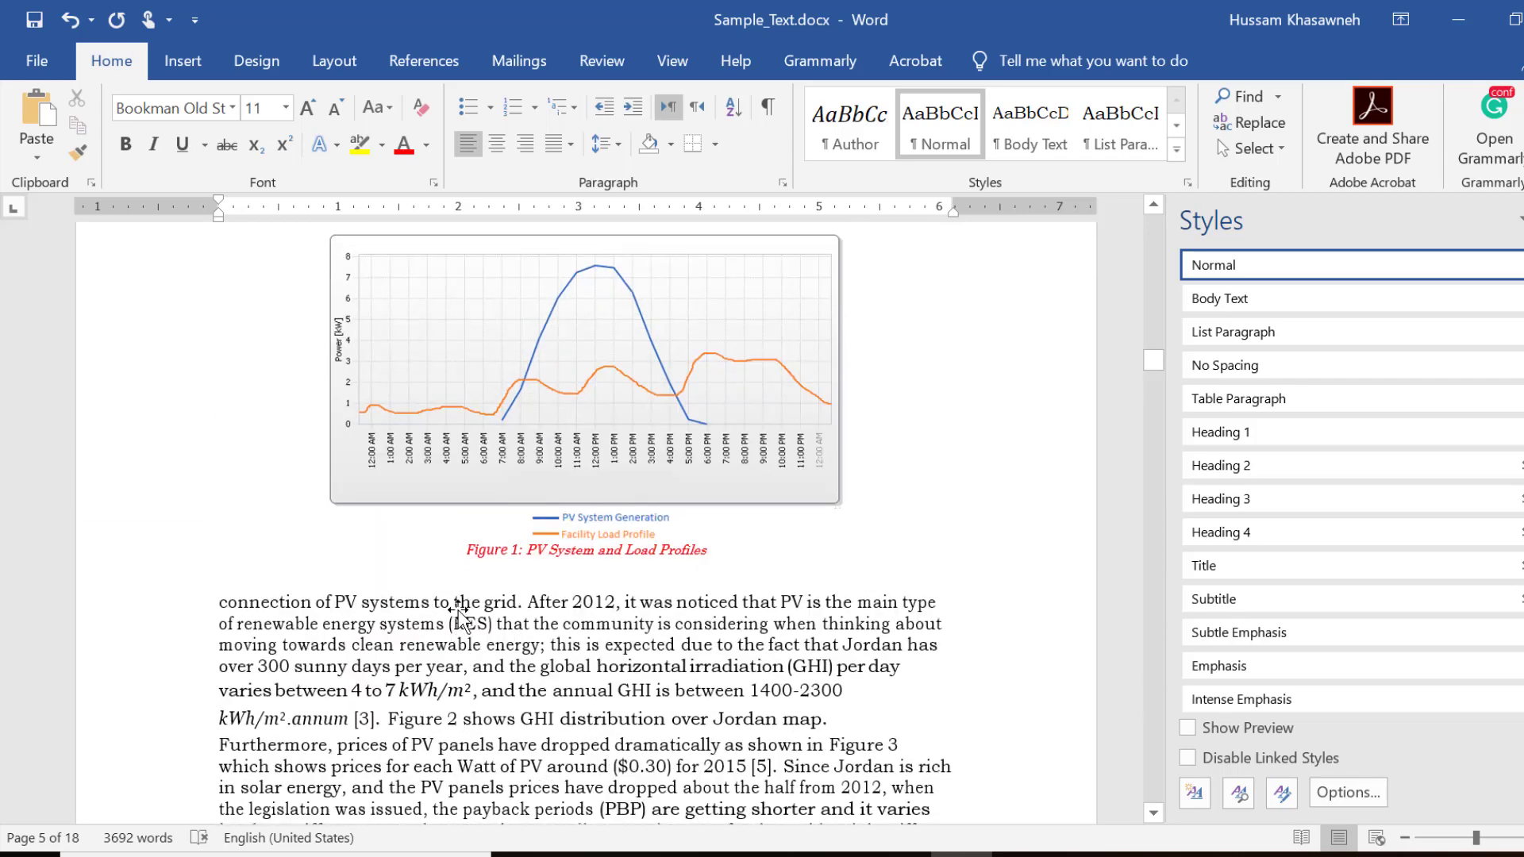
pyautogui.scroll(2, 459, 610)
pyautogui.scroll(1, 459, 609)
pyautogui.scroll(4, 459, 610)
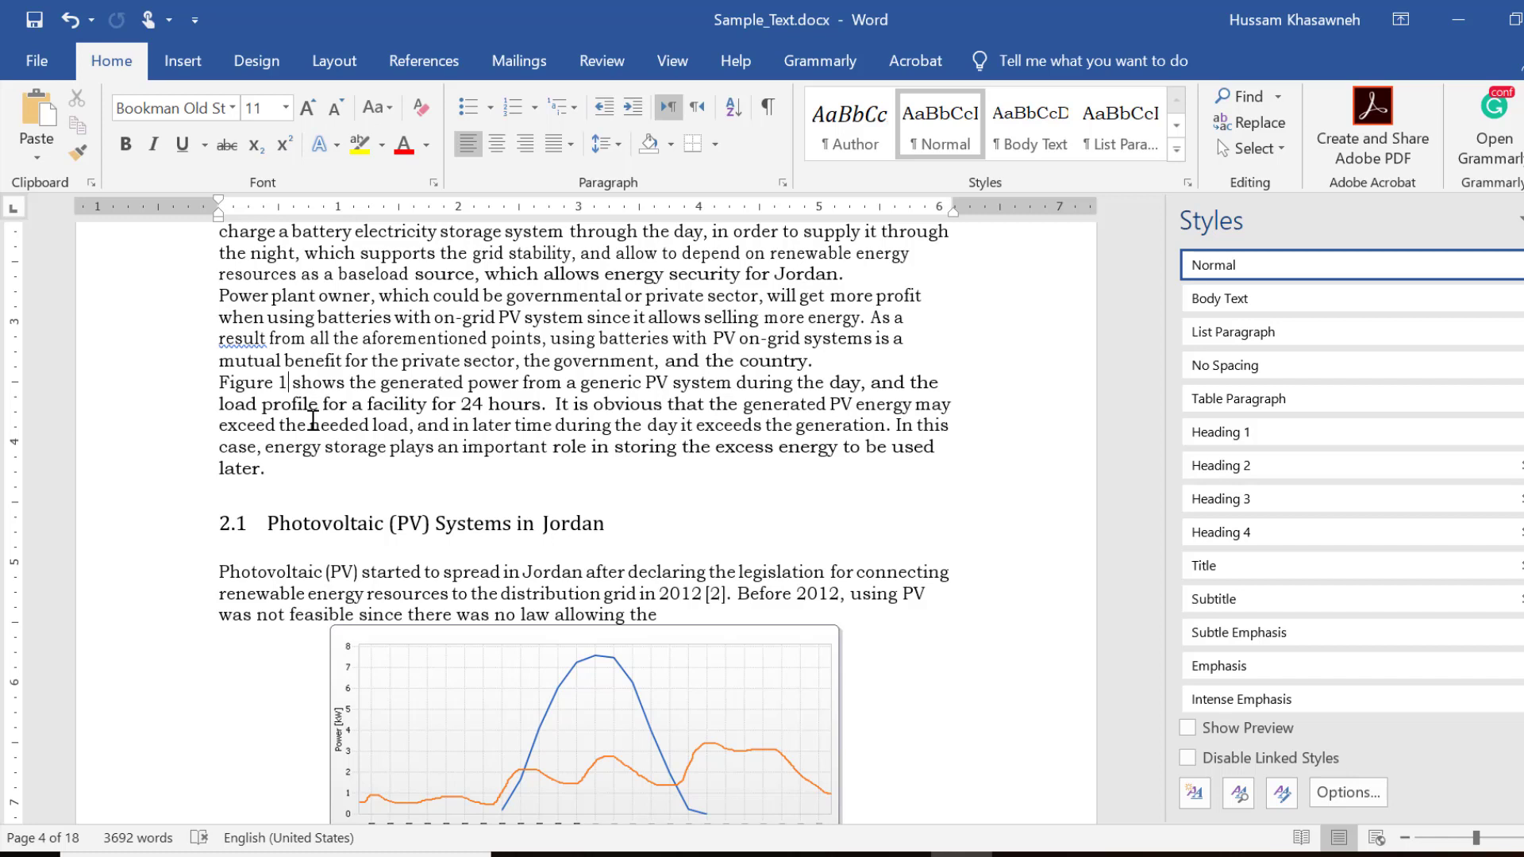
# Replace the typed 'Figure 1' with a label-and-number cross-reference to the PV System and Load Profiles caption.
pyautogui.press('BackSpace')
pyautogui.press('BackSpace')
pyautogui.press('BackSpace')
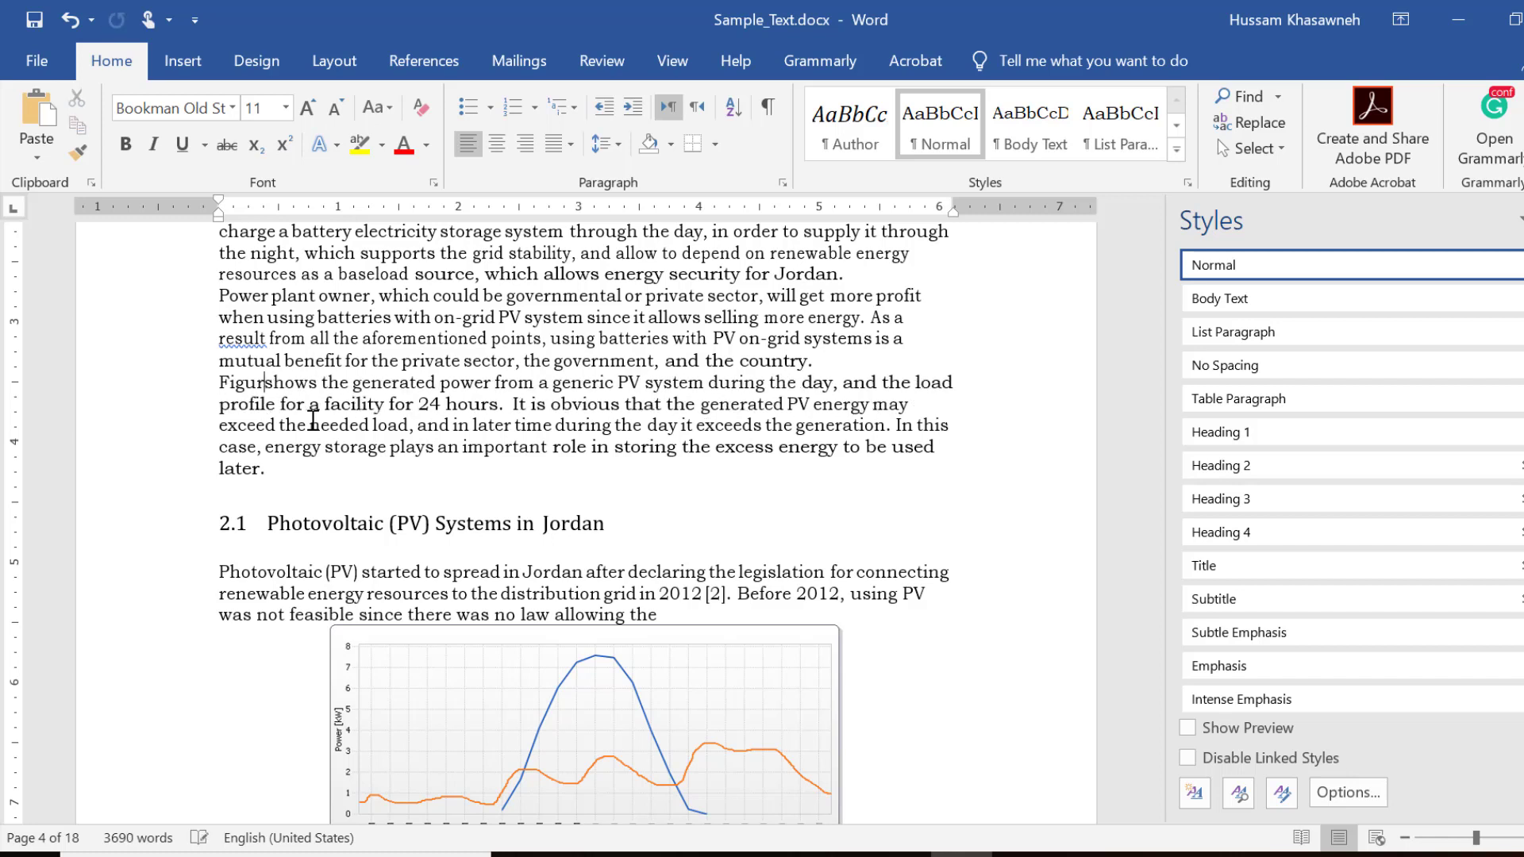
pyautogui.press('BackSpace')
pyautogui.press('BackSpace')
pyautogui.press('BackSpace')
pyautogui.press('BackSpace')
pyautogui.press('BackSpace')
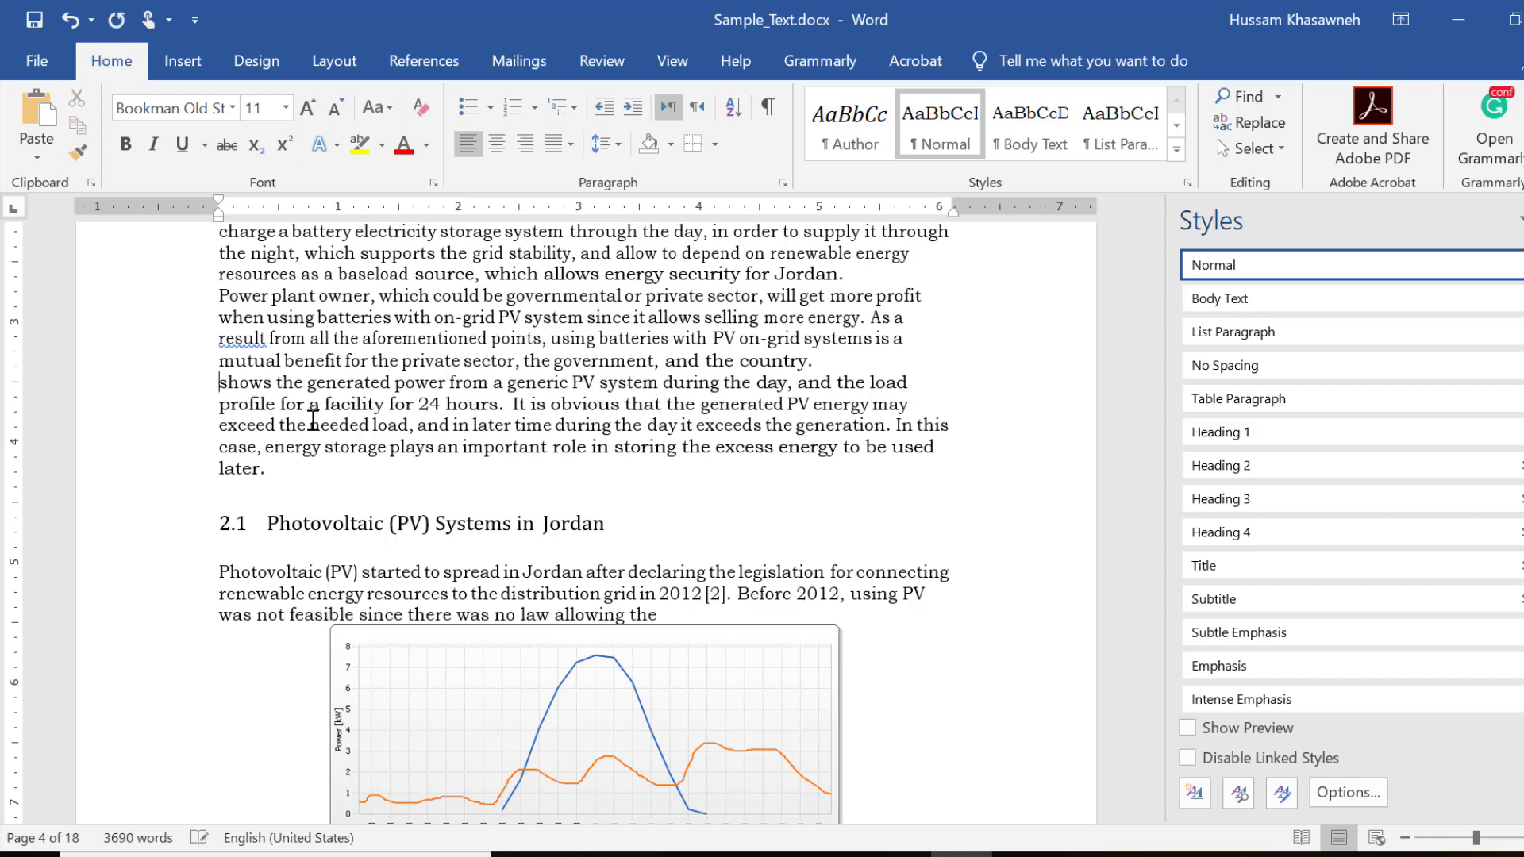
pyautogui.click(426, 60)
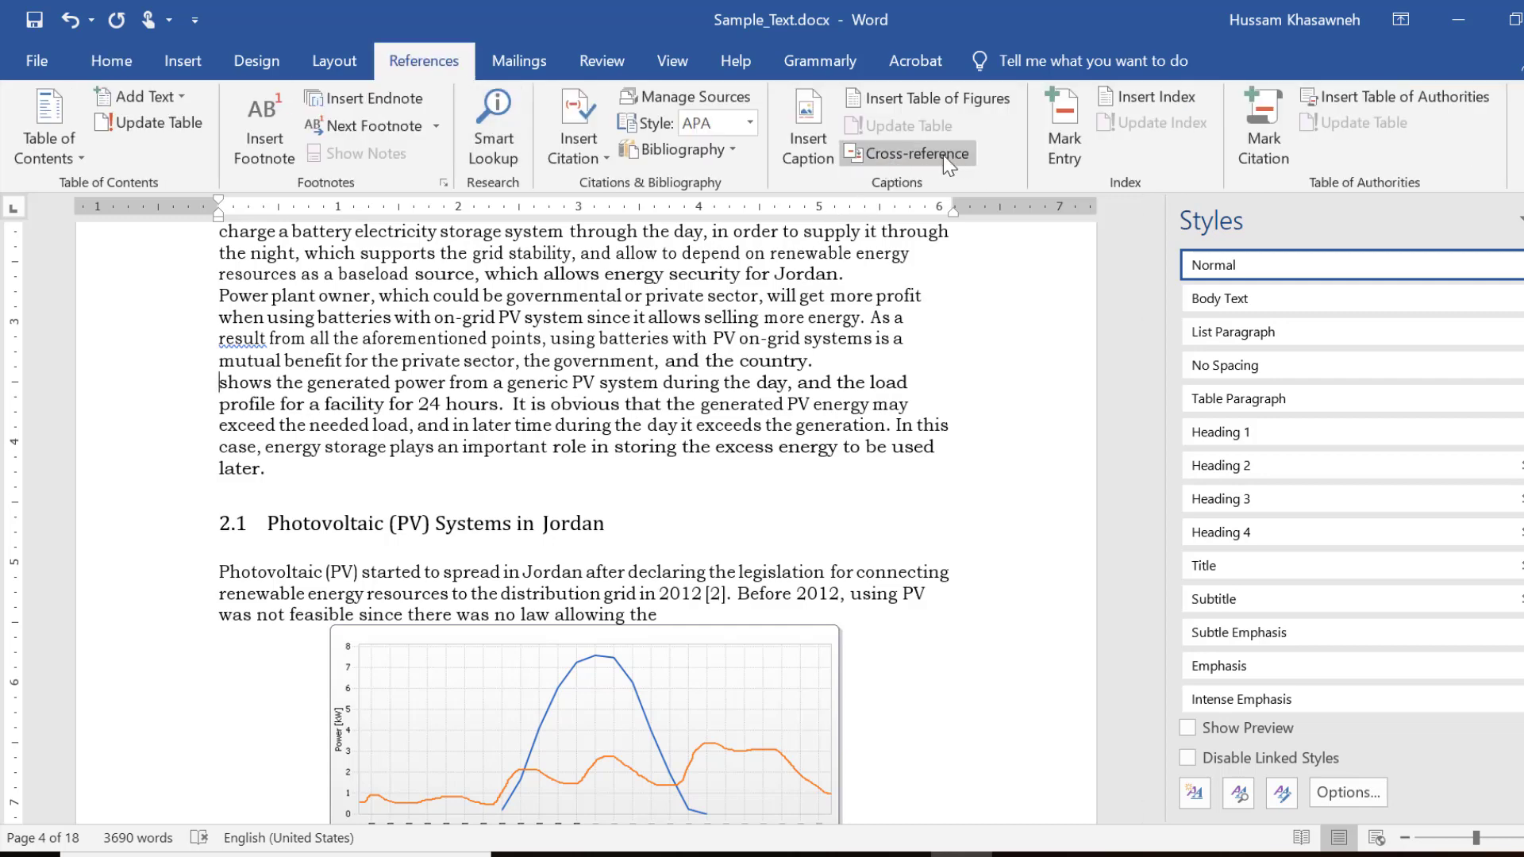
pyautogui.click(907, 155)
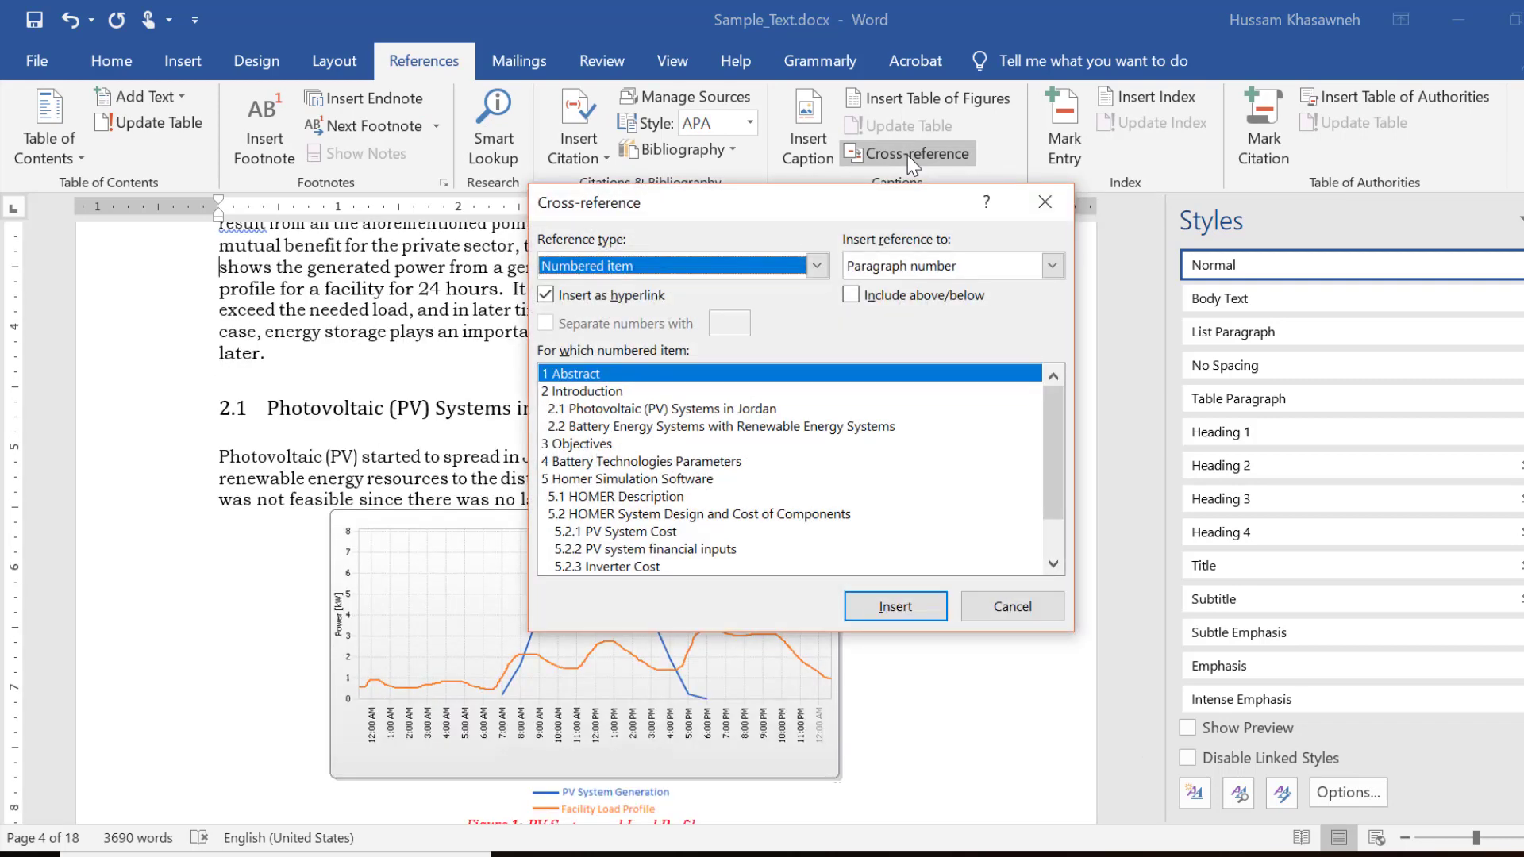
pyautogui.click(817, 265)
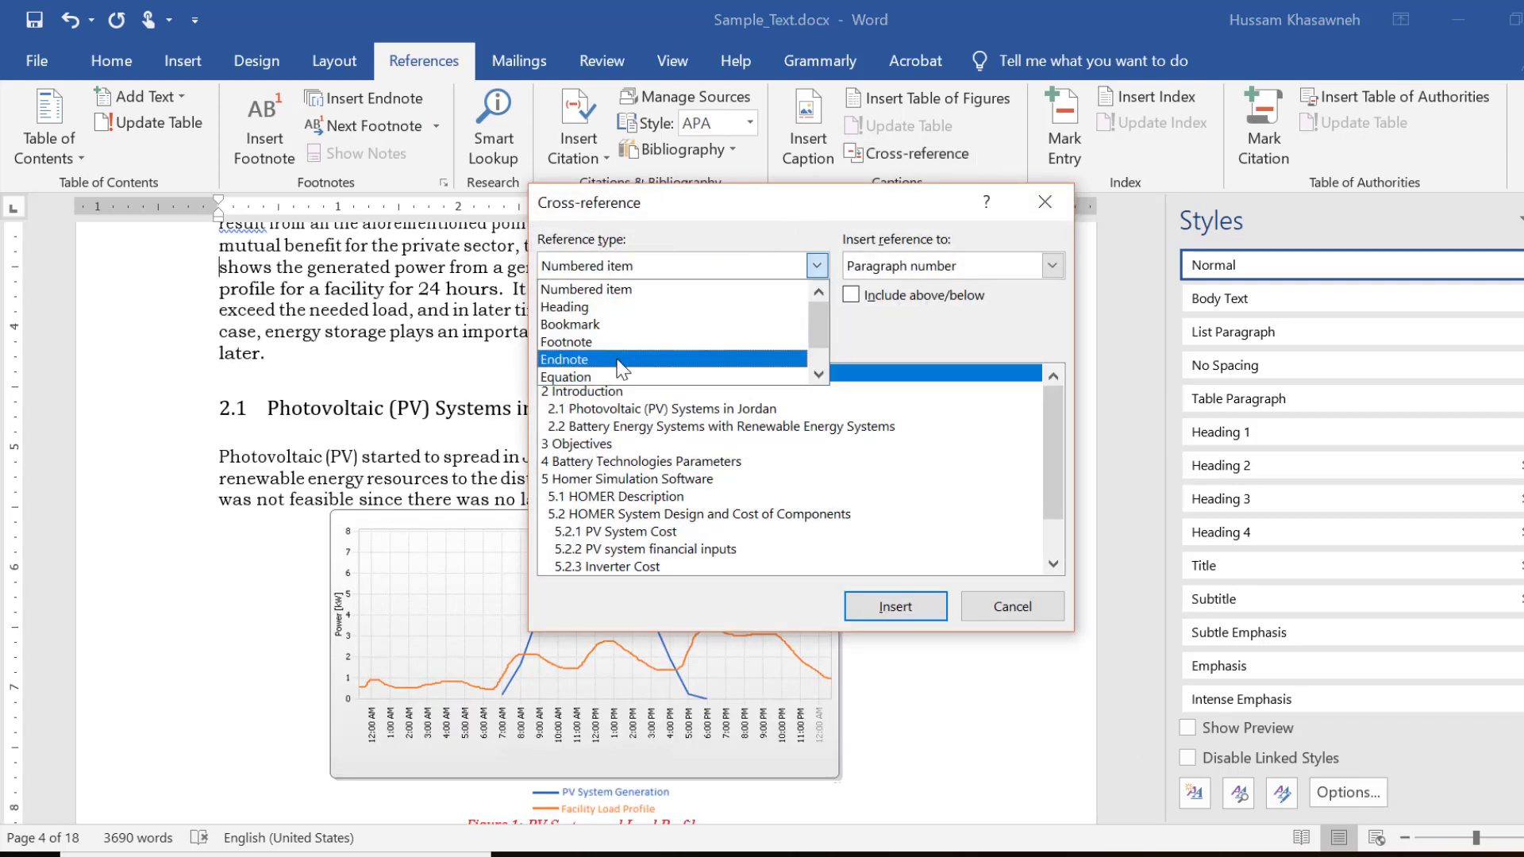
pyautogui.scroll(-1, 607, 357)
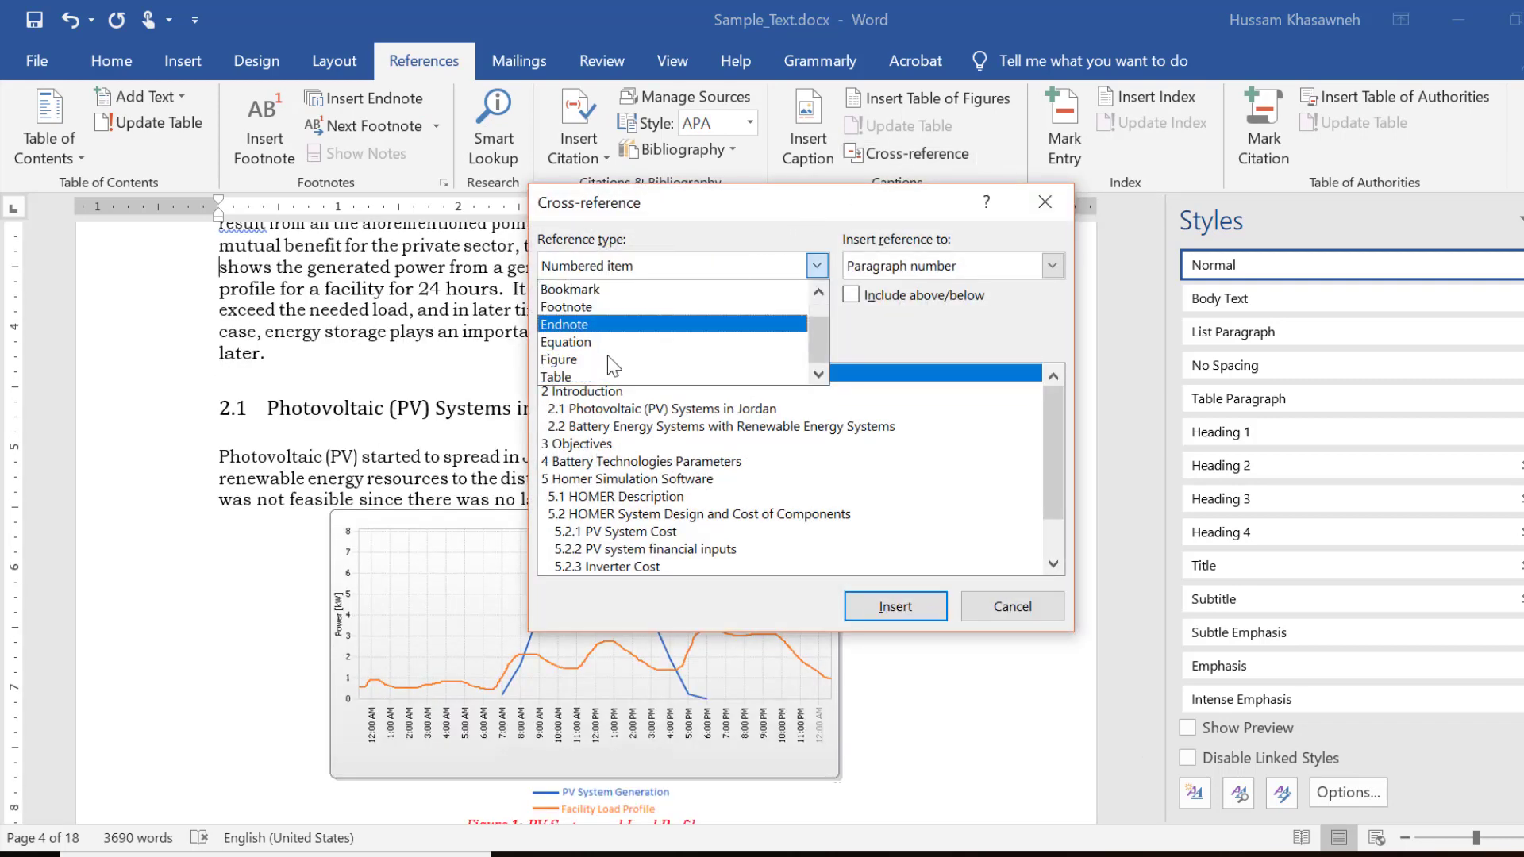
pyautogui.click(561, 370)
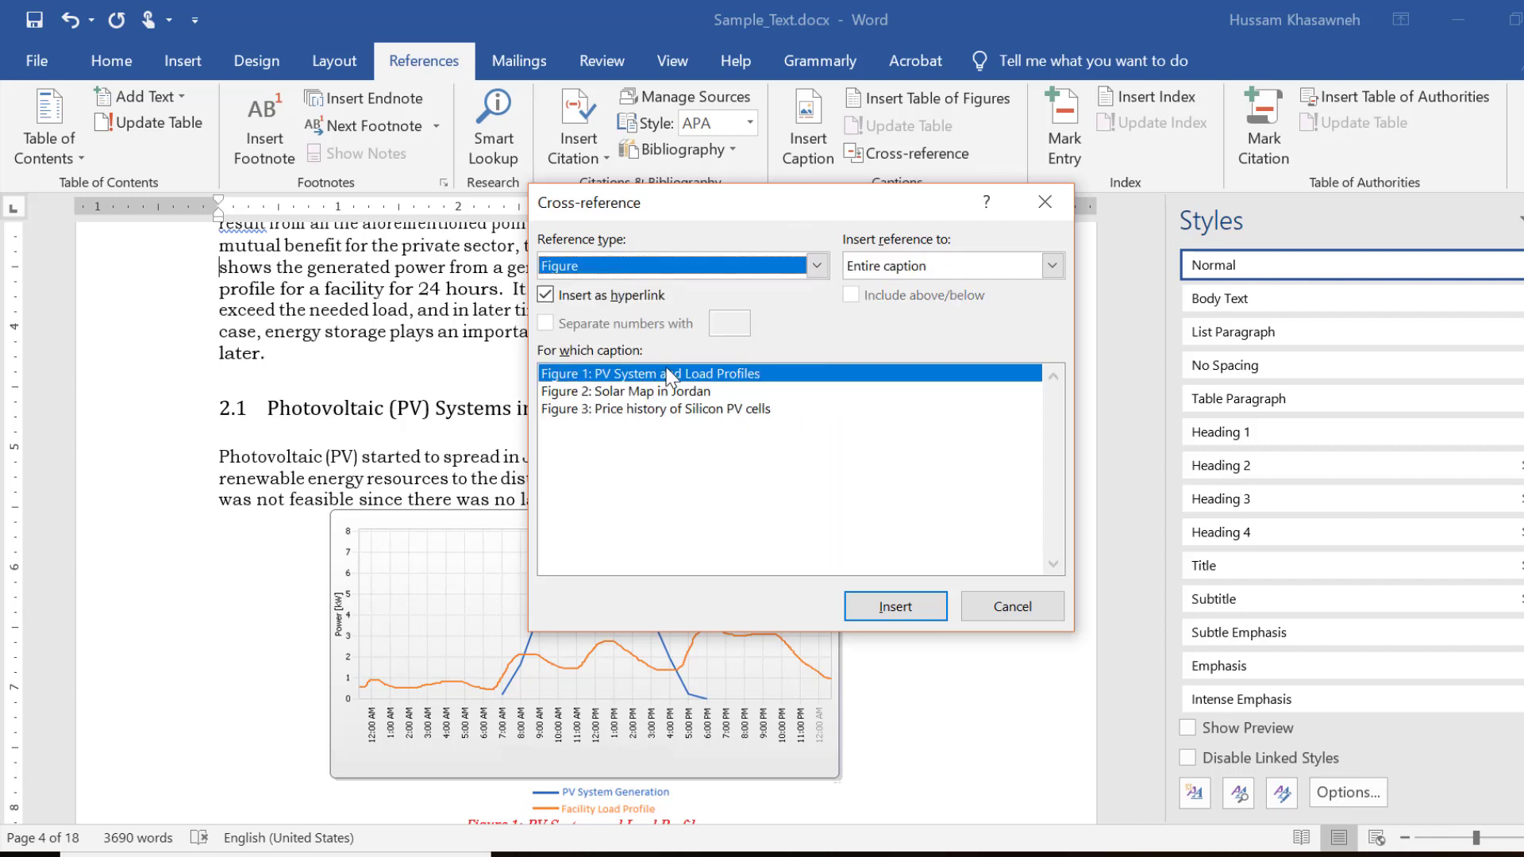
pyautogui.click(885, 267)
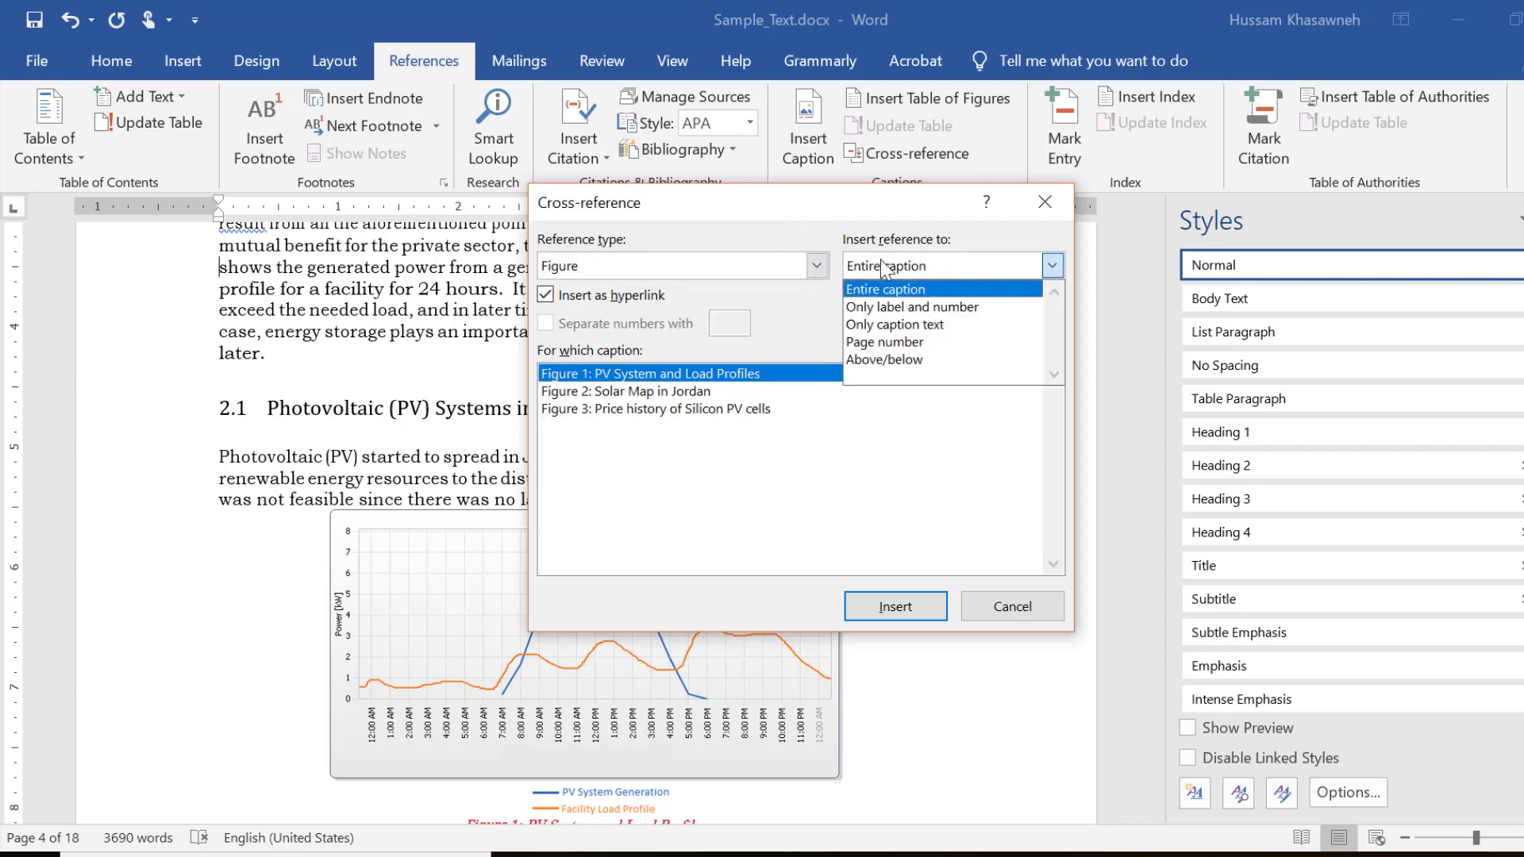
pyautogui.click(890, 308)
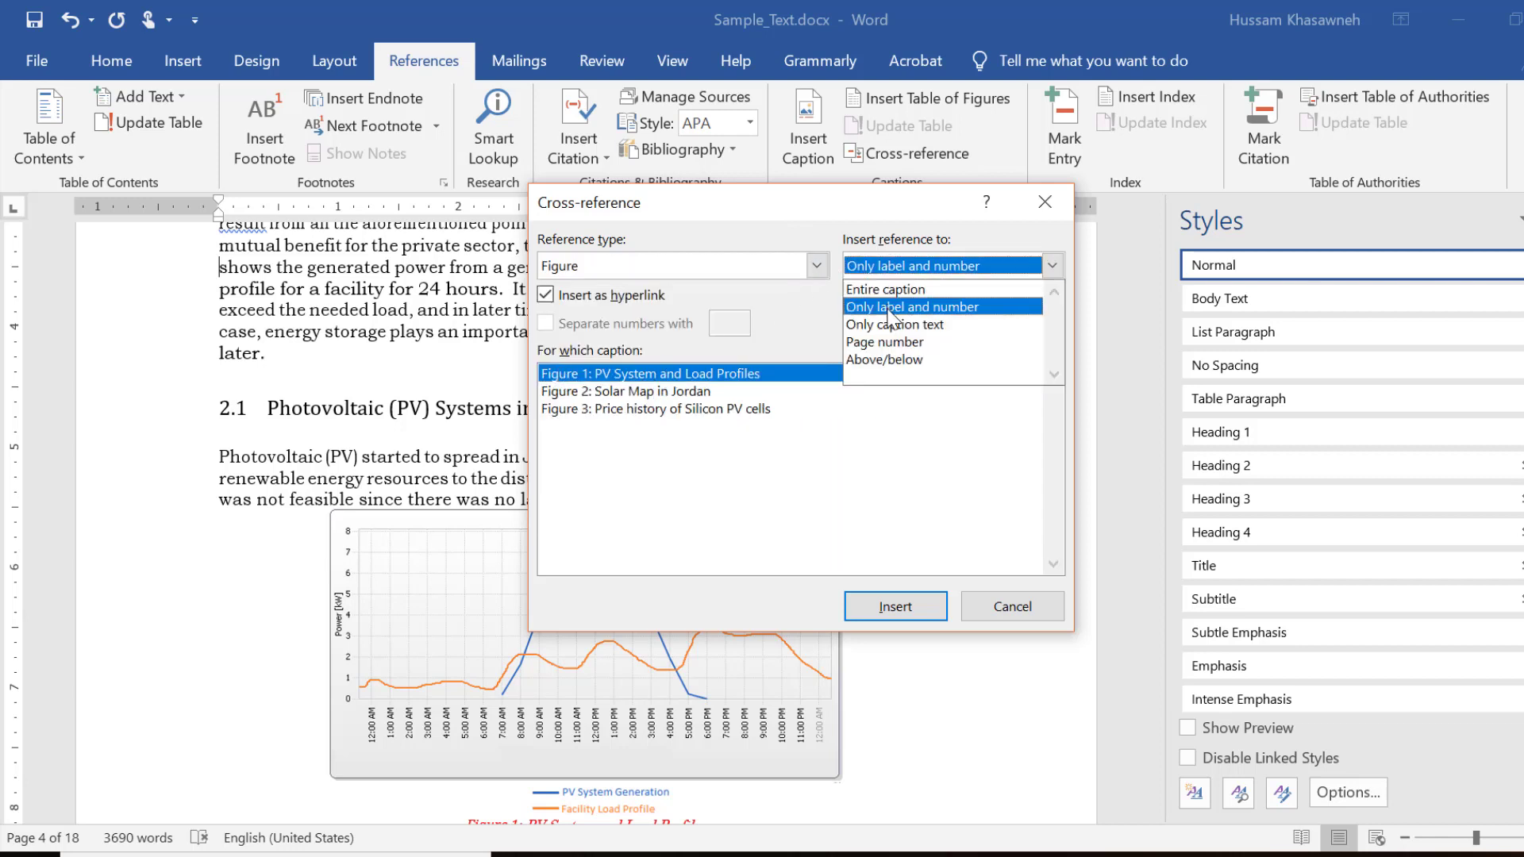
pyautogui.click(633, 380)
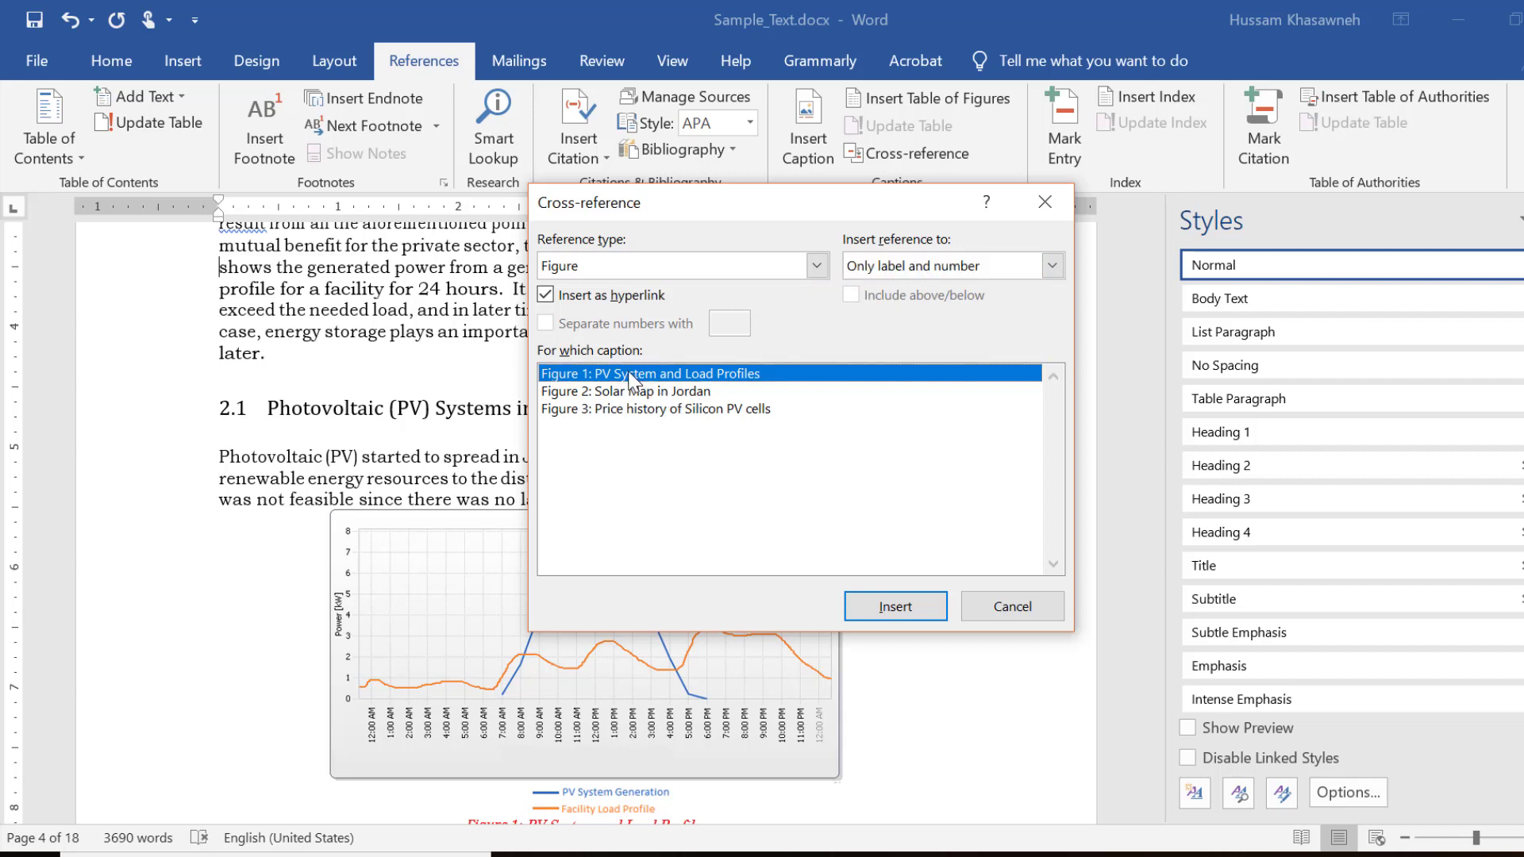
pyautogui.click(881, 607)
pyautogui.click(979, 606)
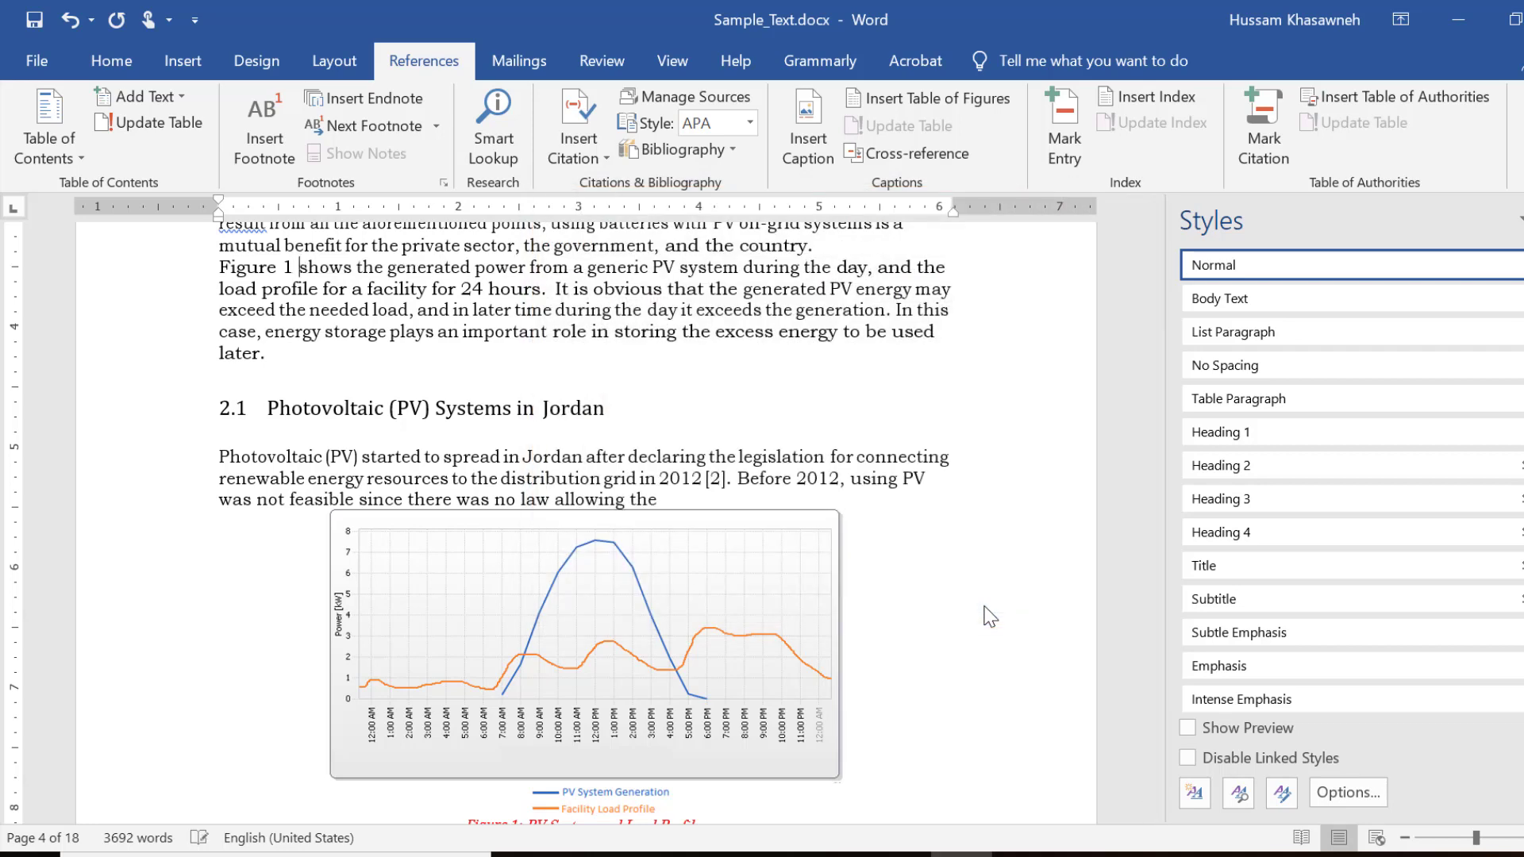
# Check the newly inserted Figure 1 cross-reference on page 4.
pyautogui.scroll(5, 248, 593)
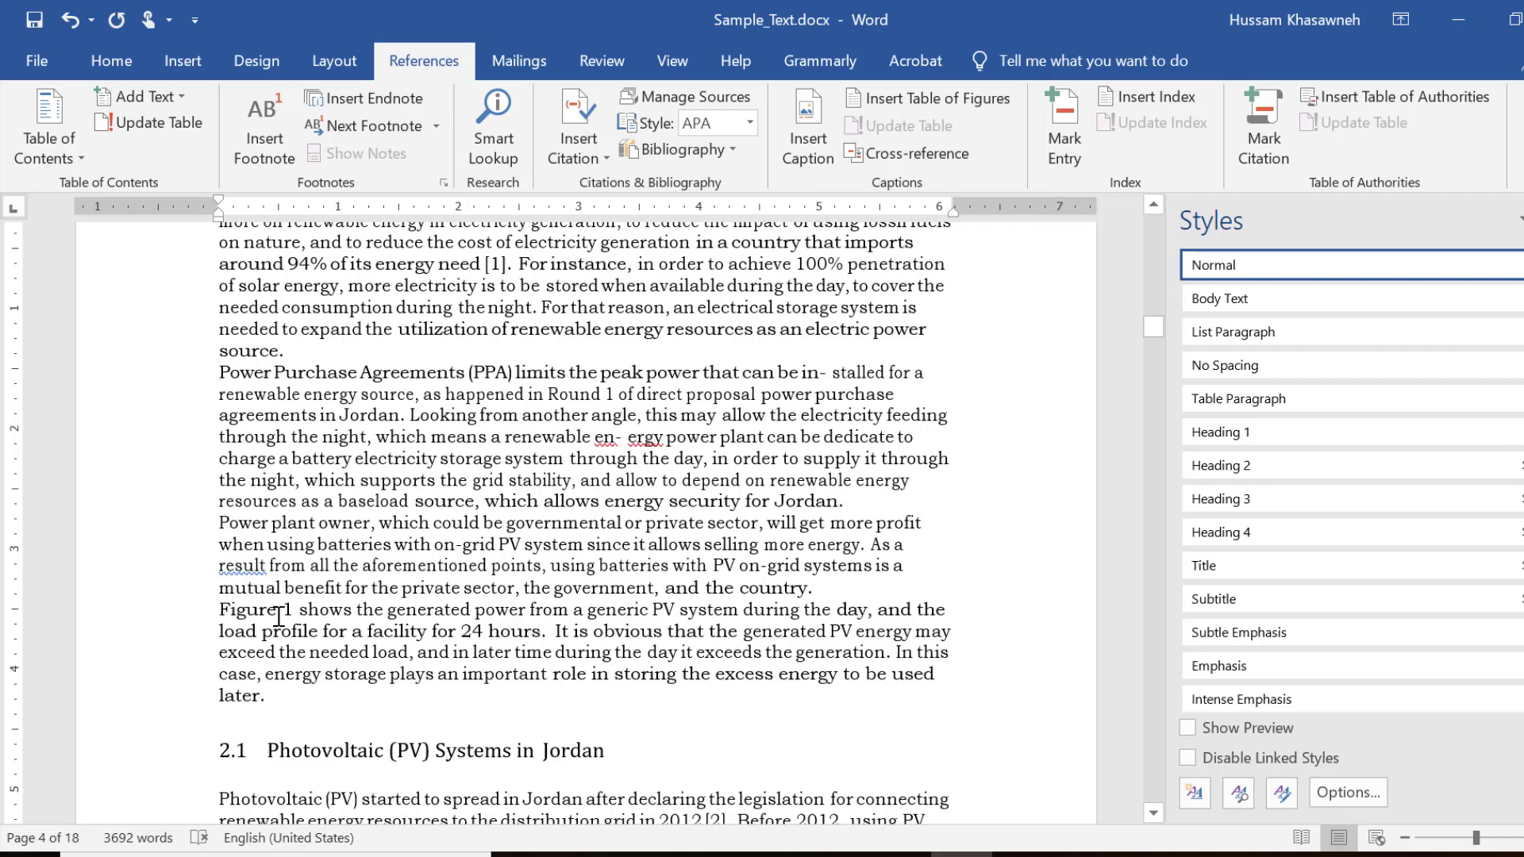
pyautogui.moveTo(224, 611); pyautogui.dragTo(325, 621)
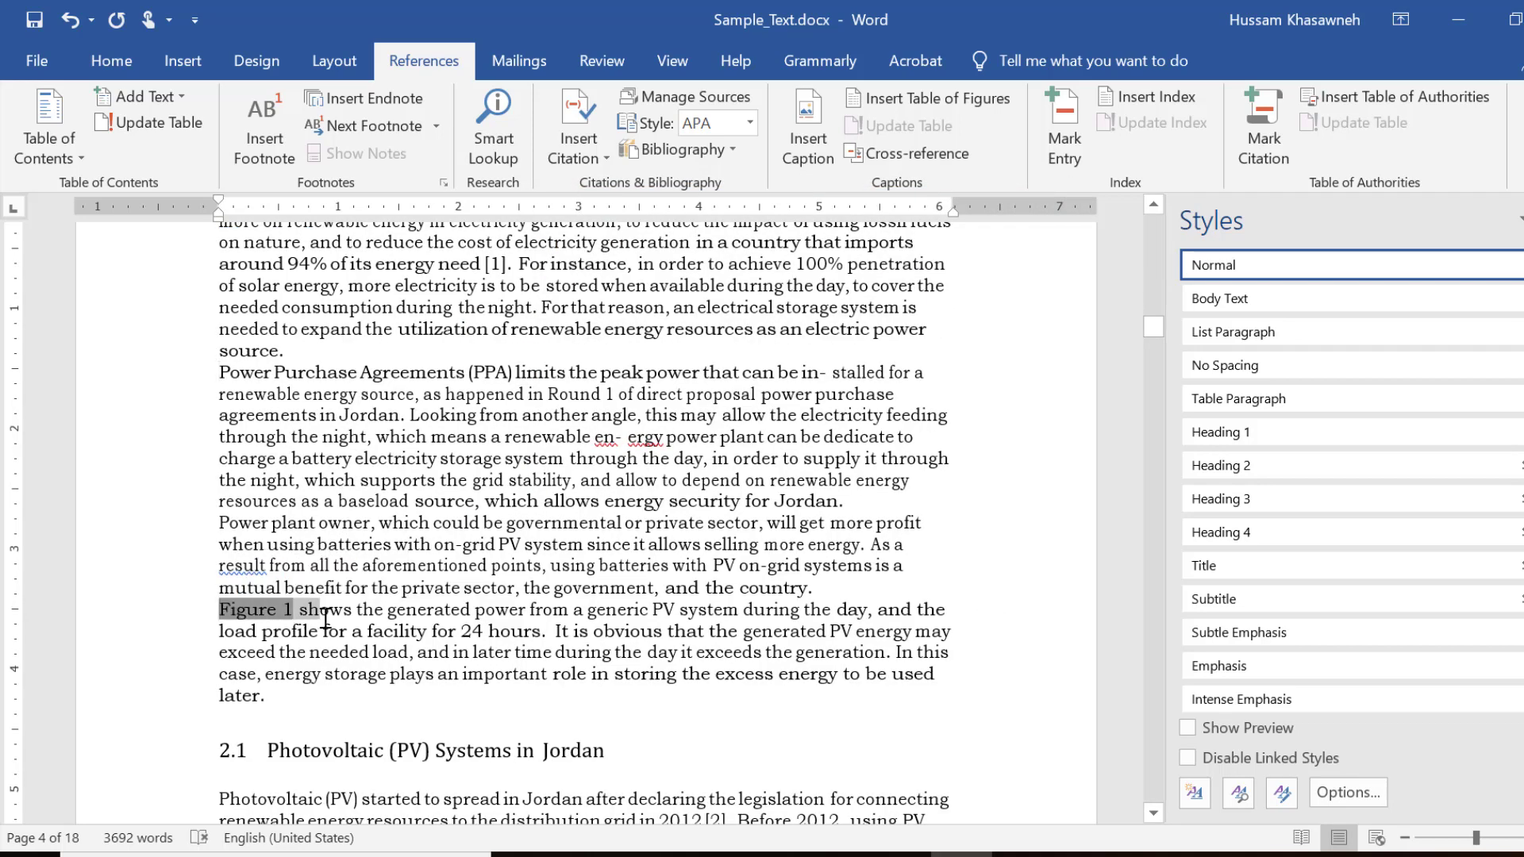
pyautogui.click(397, 611)
# Replace the typed Figure 2 with a cross-reference to the Solar Map in Jordan caption.
pyautogui.scroll(-4, 393, 618)
pyautogui.scroll(-8, 393, 617)
pyautogui.scroll(-2, 394, 617)
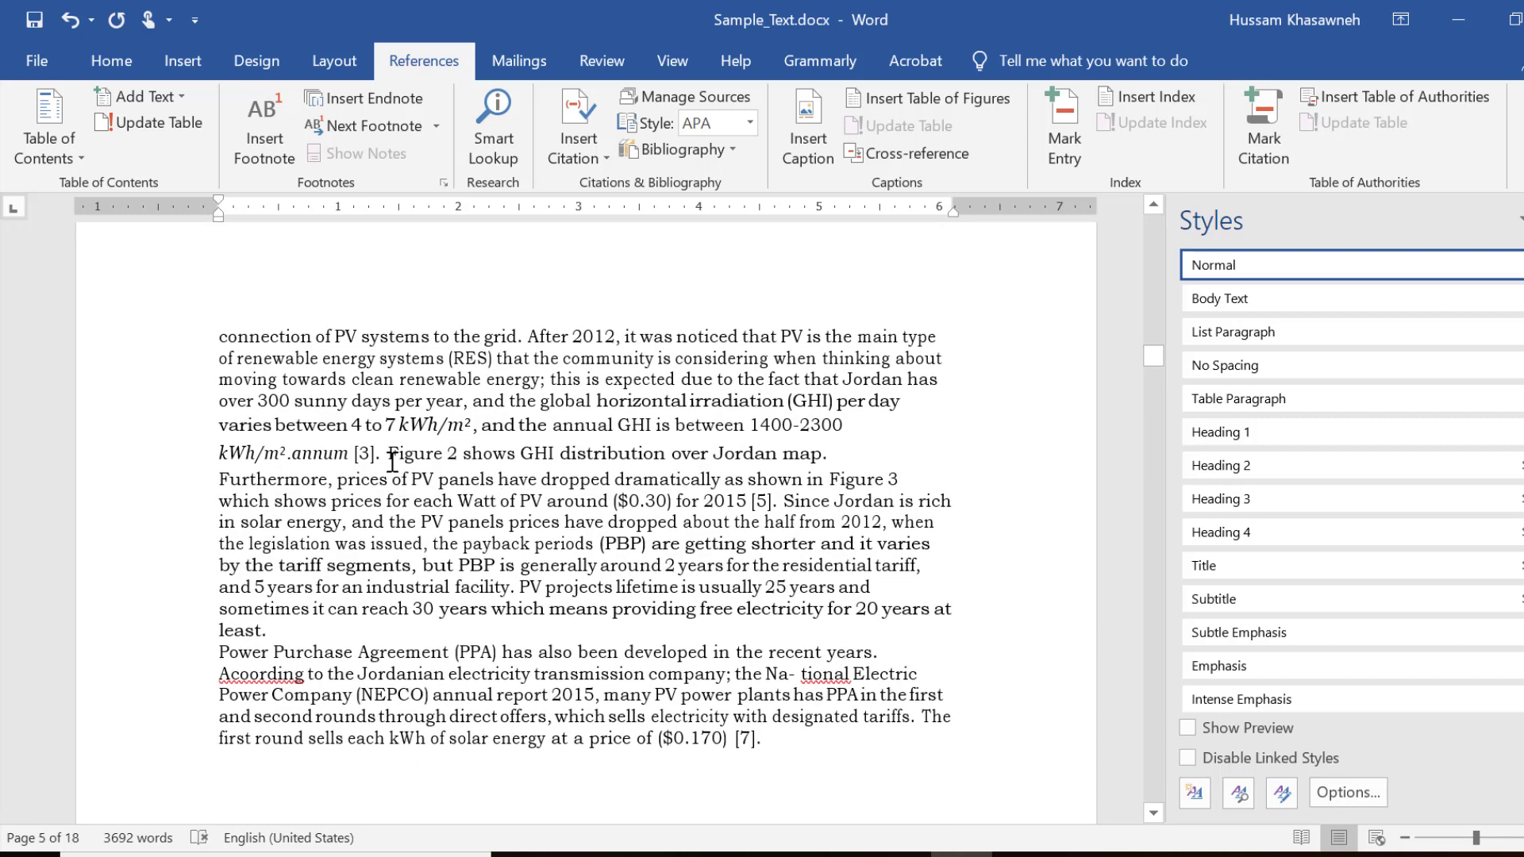
pyautogui.moveTo(389, 455); pyautogui.dragTo(458, 457)
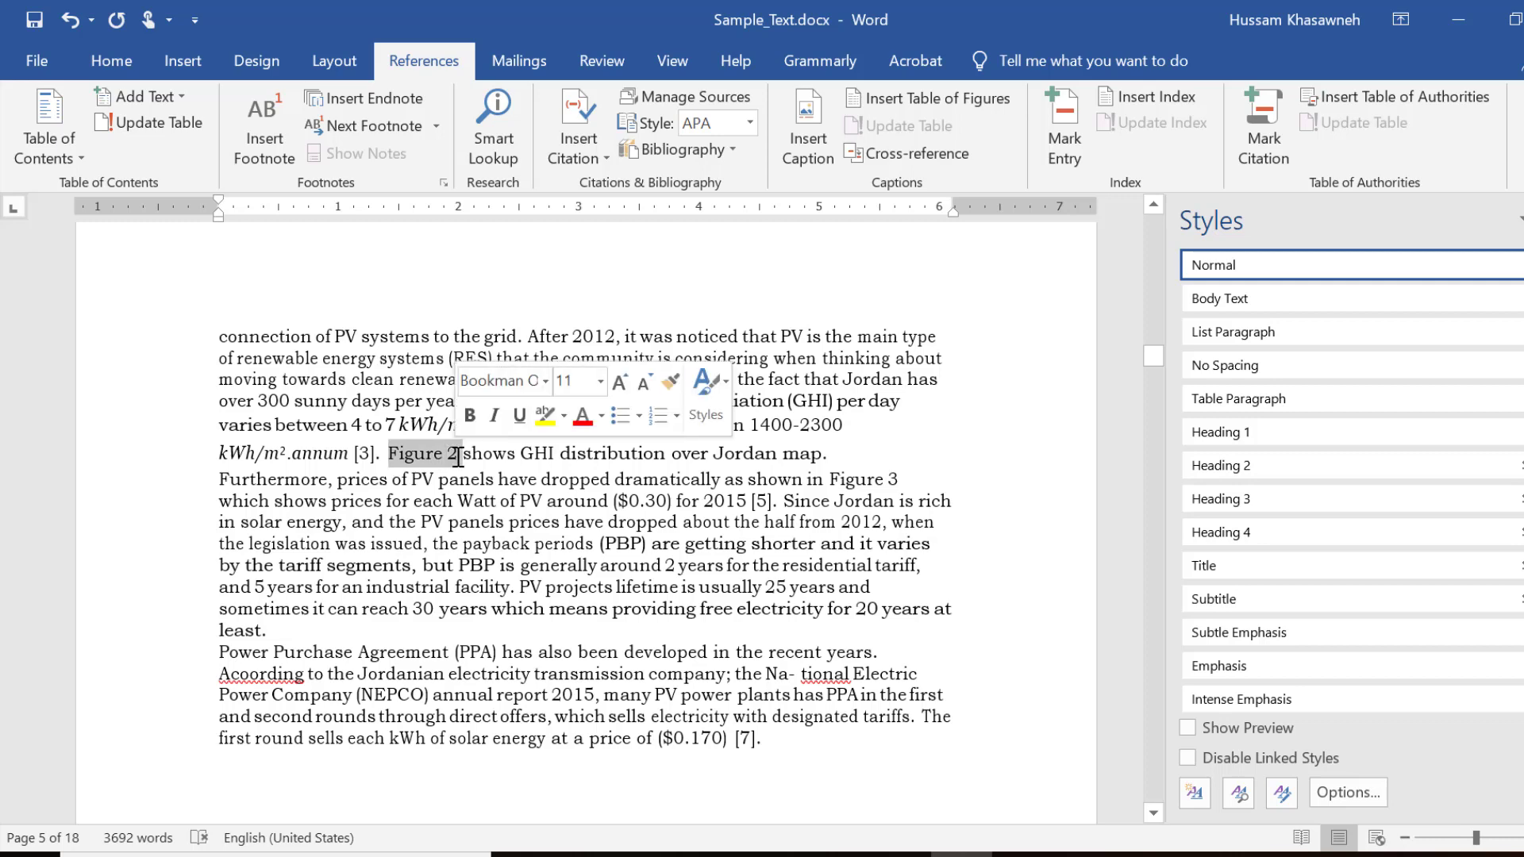
pyautogui.press('Delete')
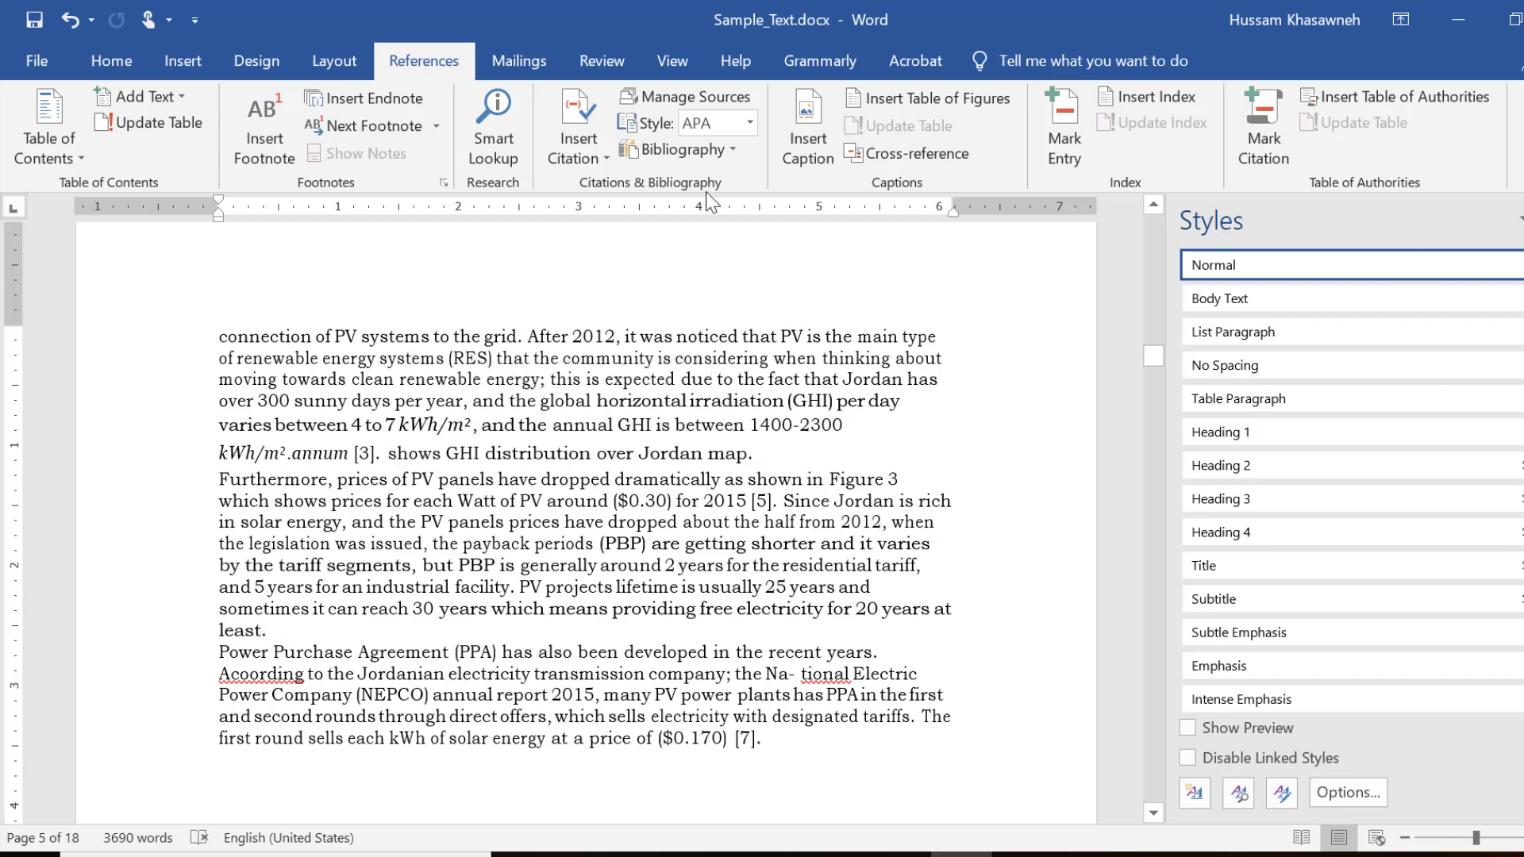
pyautogui.click(877, 155)
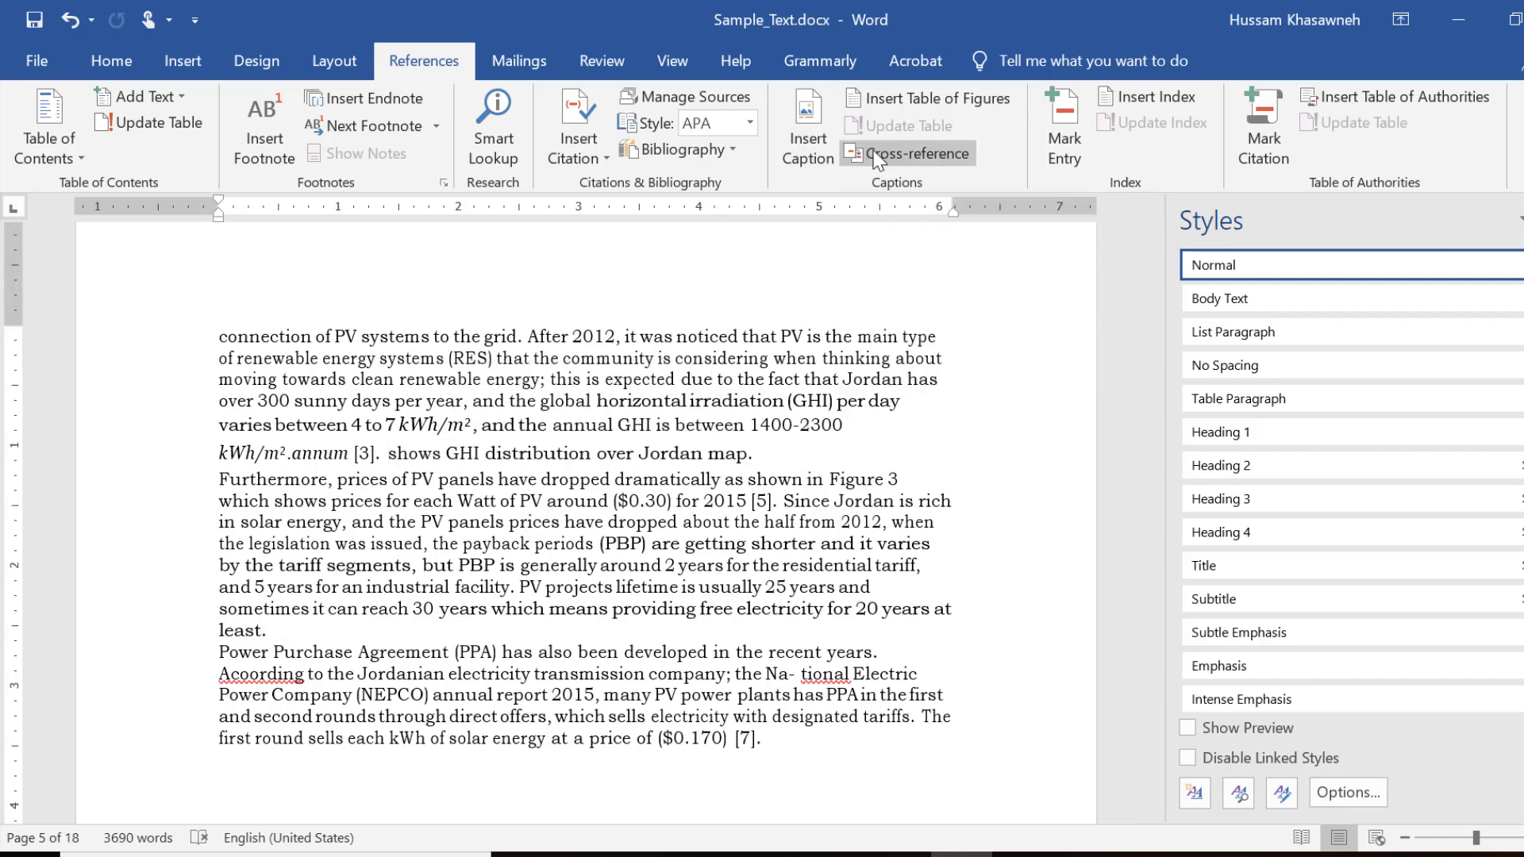
pyautogui.click(656, 393)
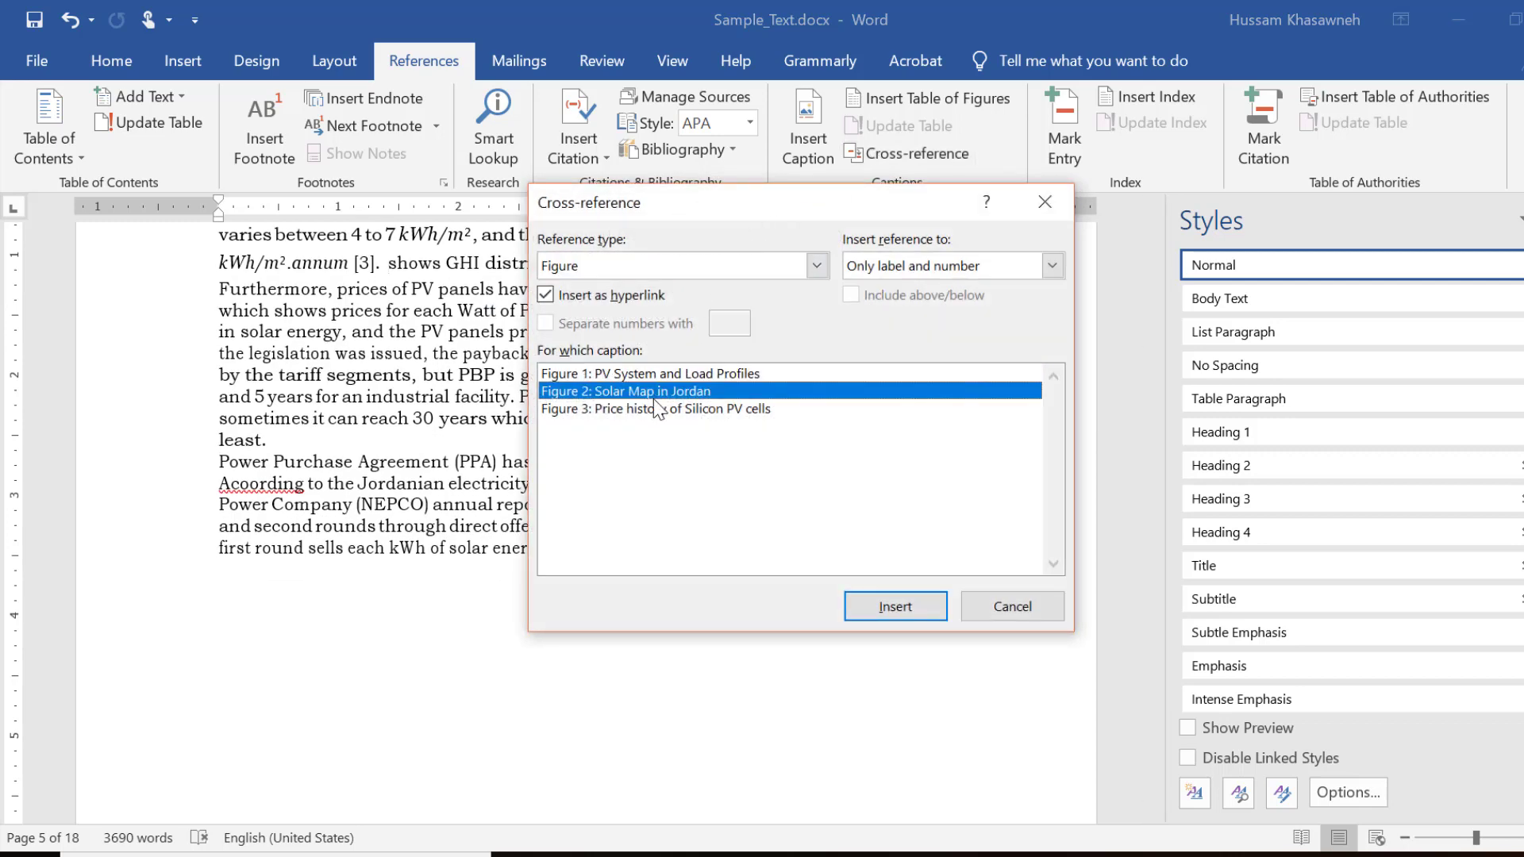
pyautogui.click(865, 603)
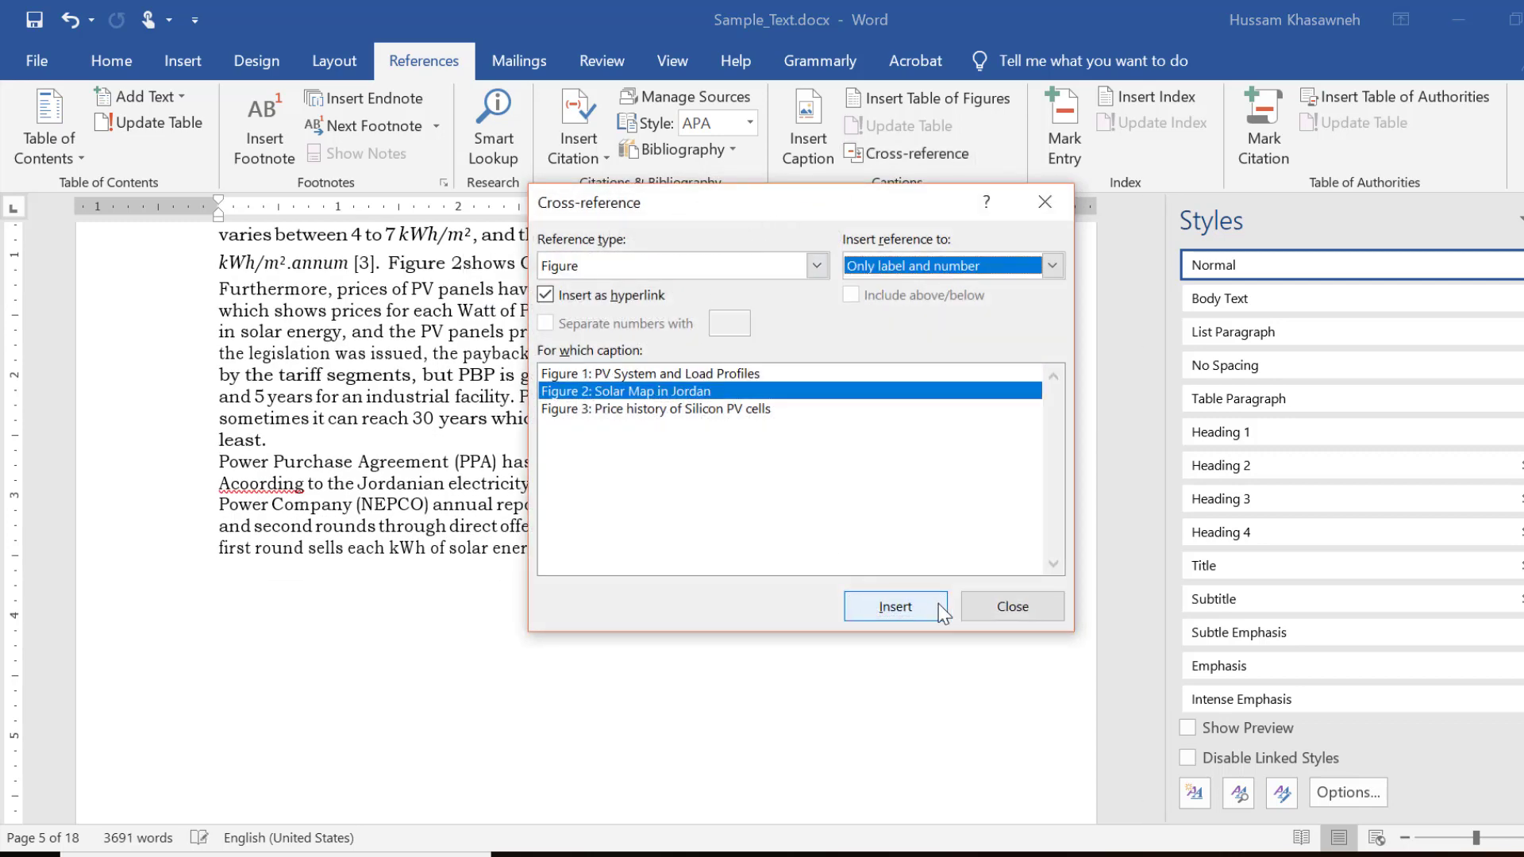
pyautogui.click(1012, 607)
# Replace the typed Figure 3 with a cross-reference to the Price history of Silicon PV cells caption.
pyautogui.scroll(2, 914, 408)
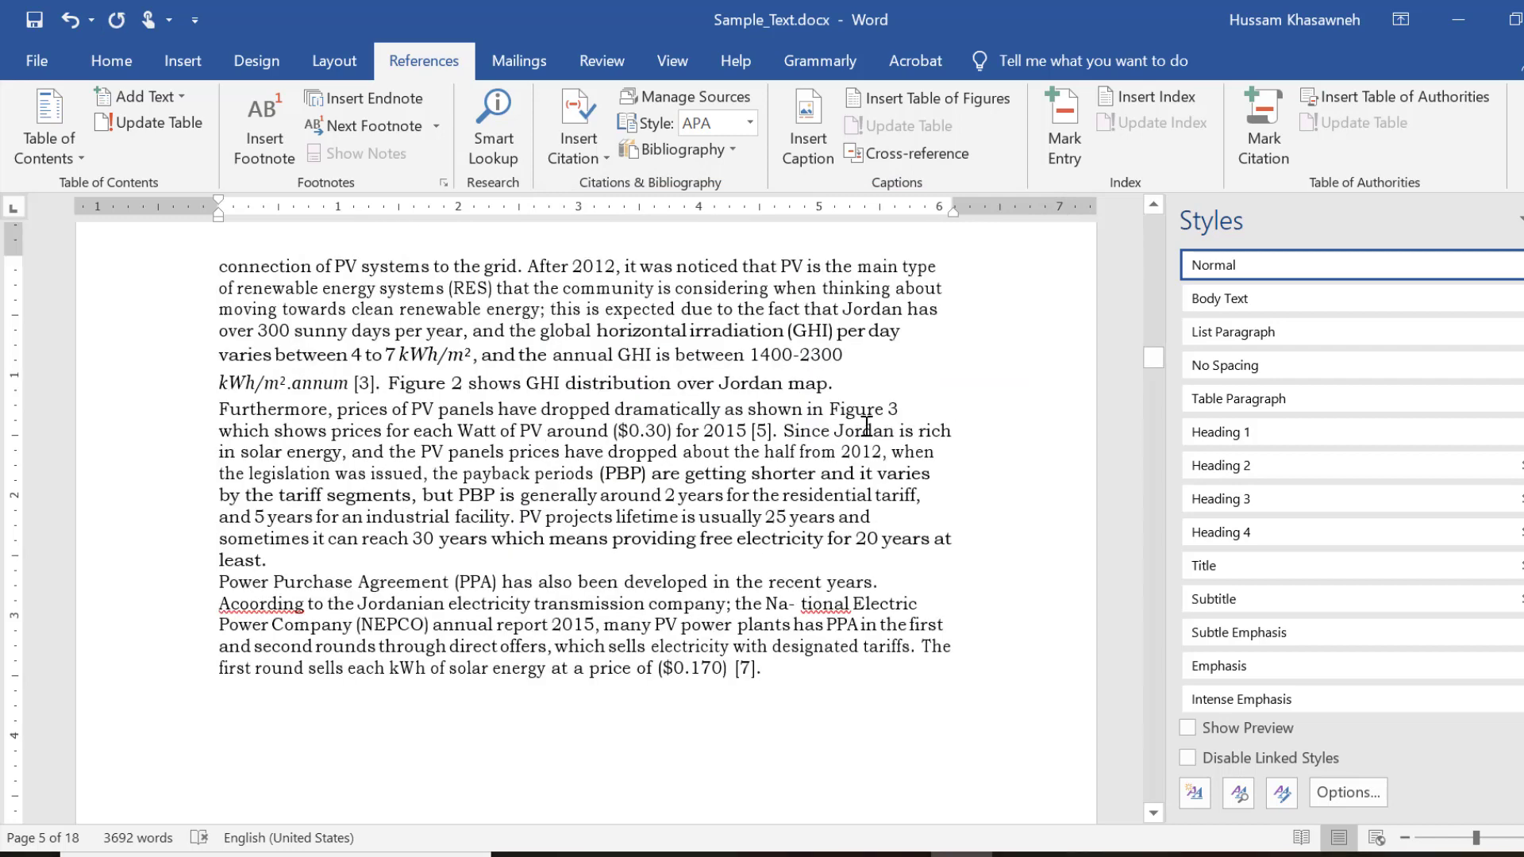
pyautogui.moveTo(911, 409); pyautogui.dragTo(840, 415)
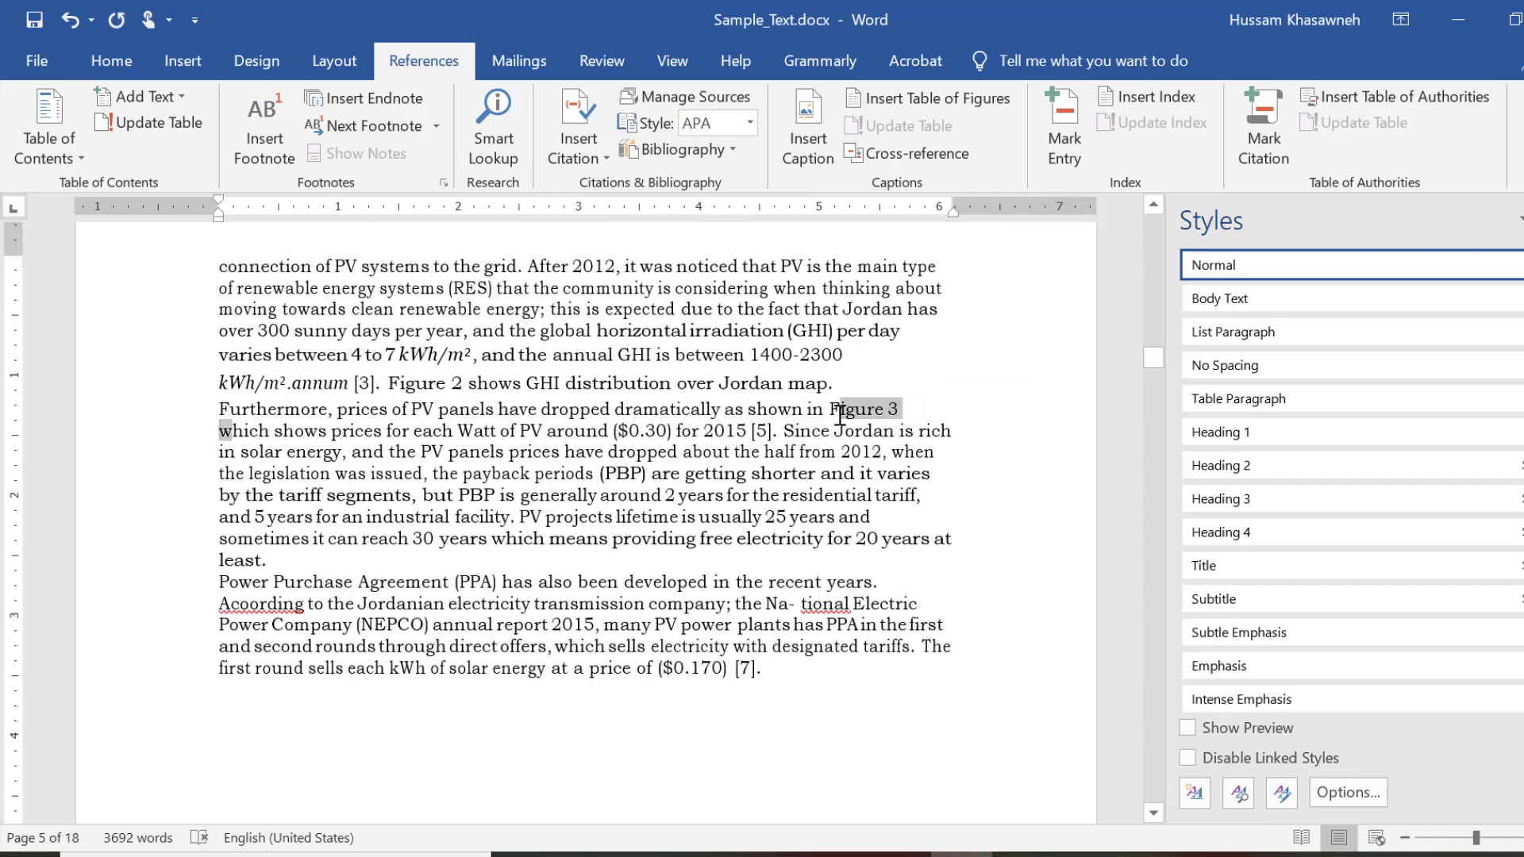
pyautogui.press('Delete')
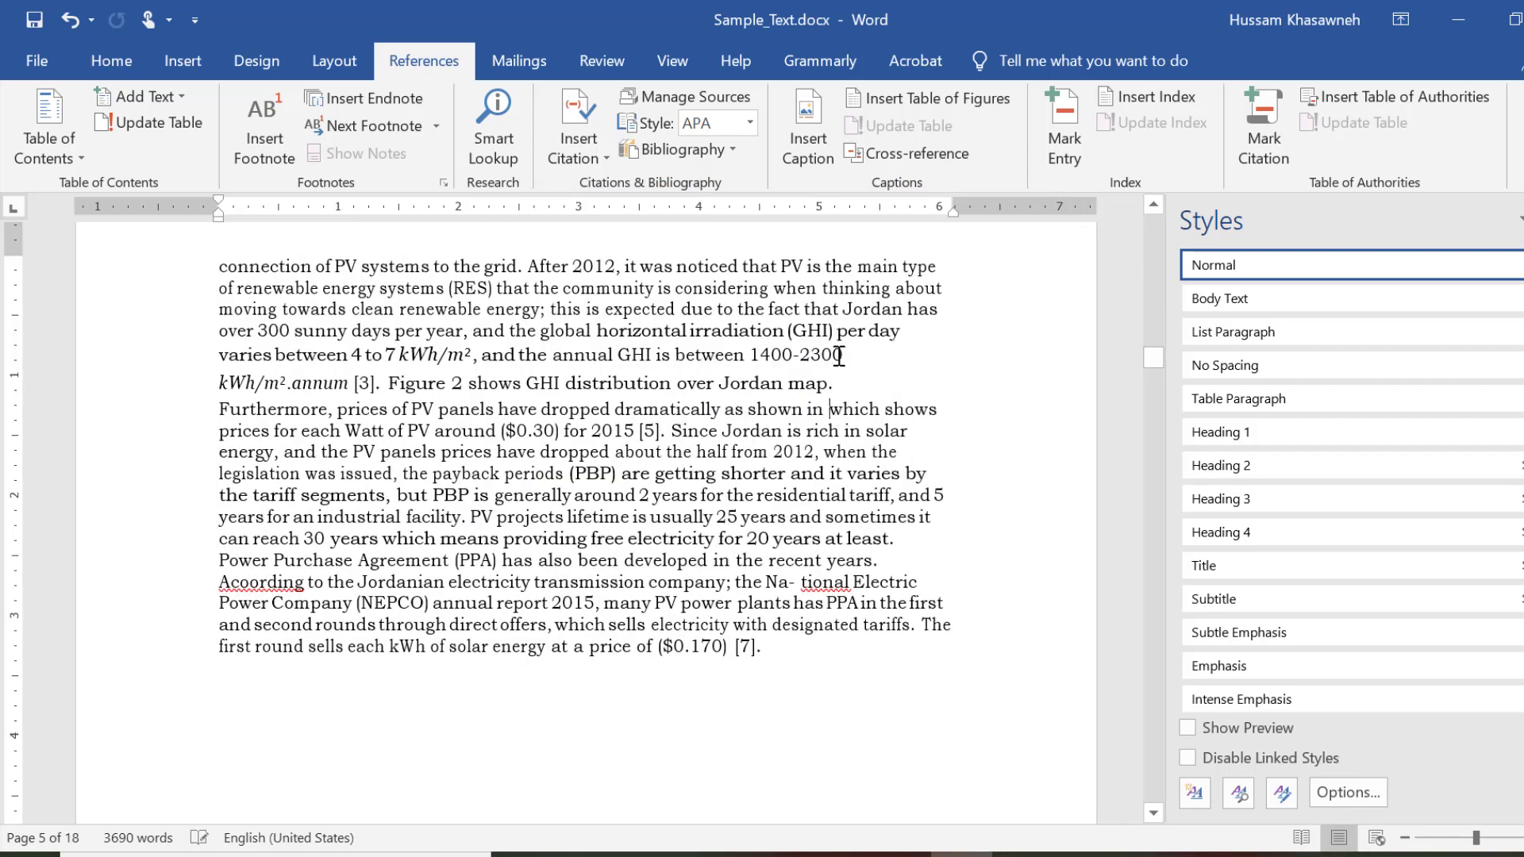
pyautogui.click(917, 154)
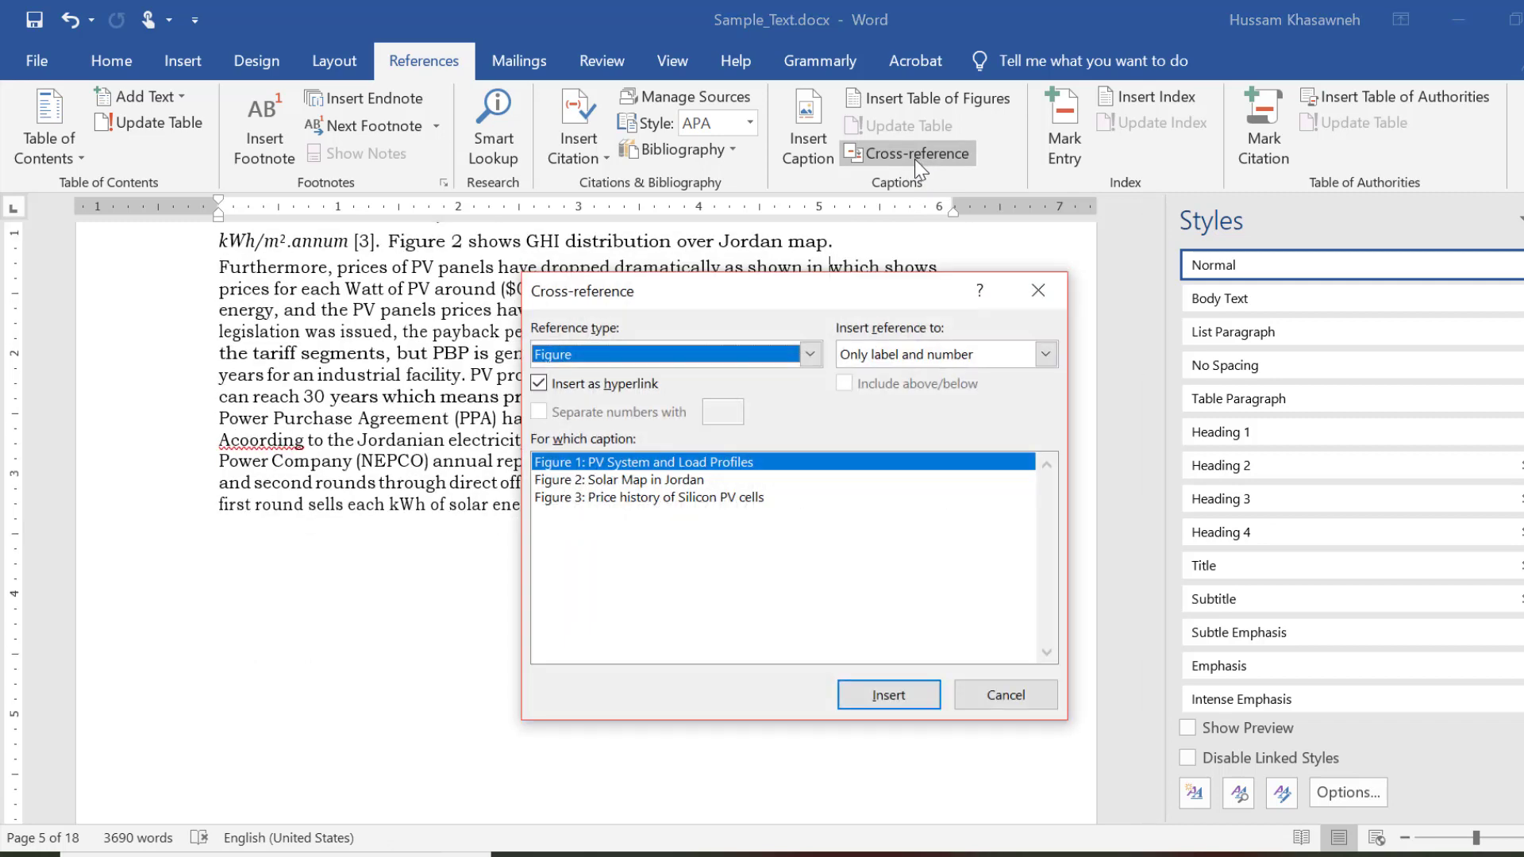
pyautogui.click(617, 498)
pyautogui.click(843, 695)
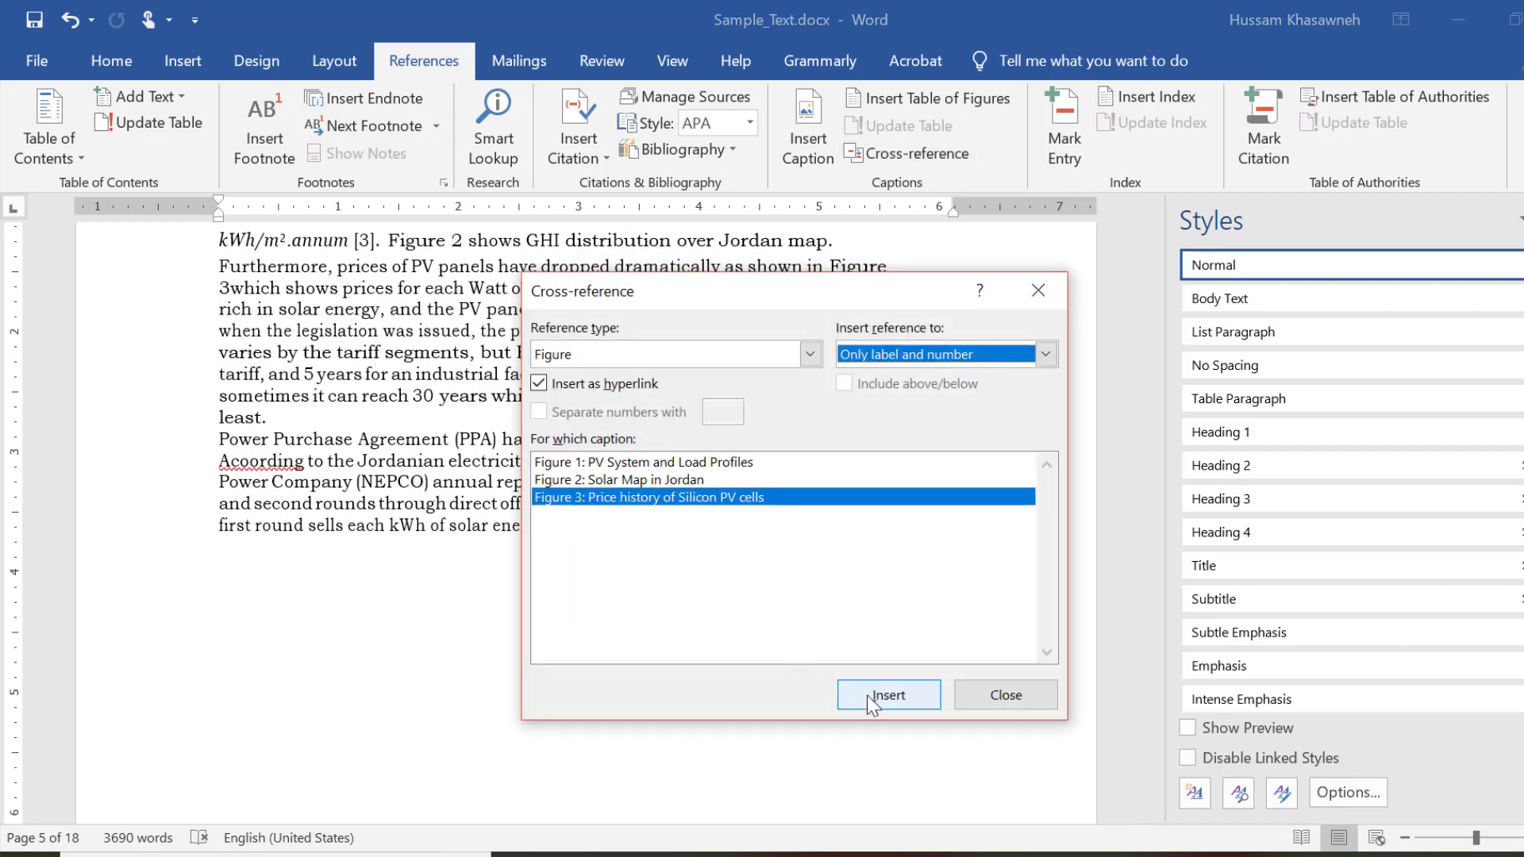
pyautogui.click(993, 697)
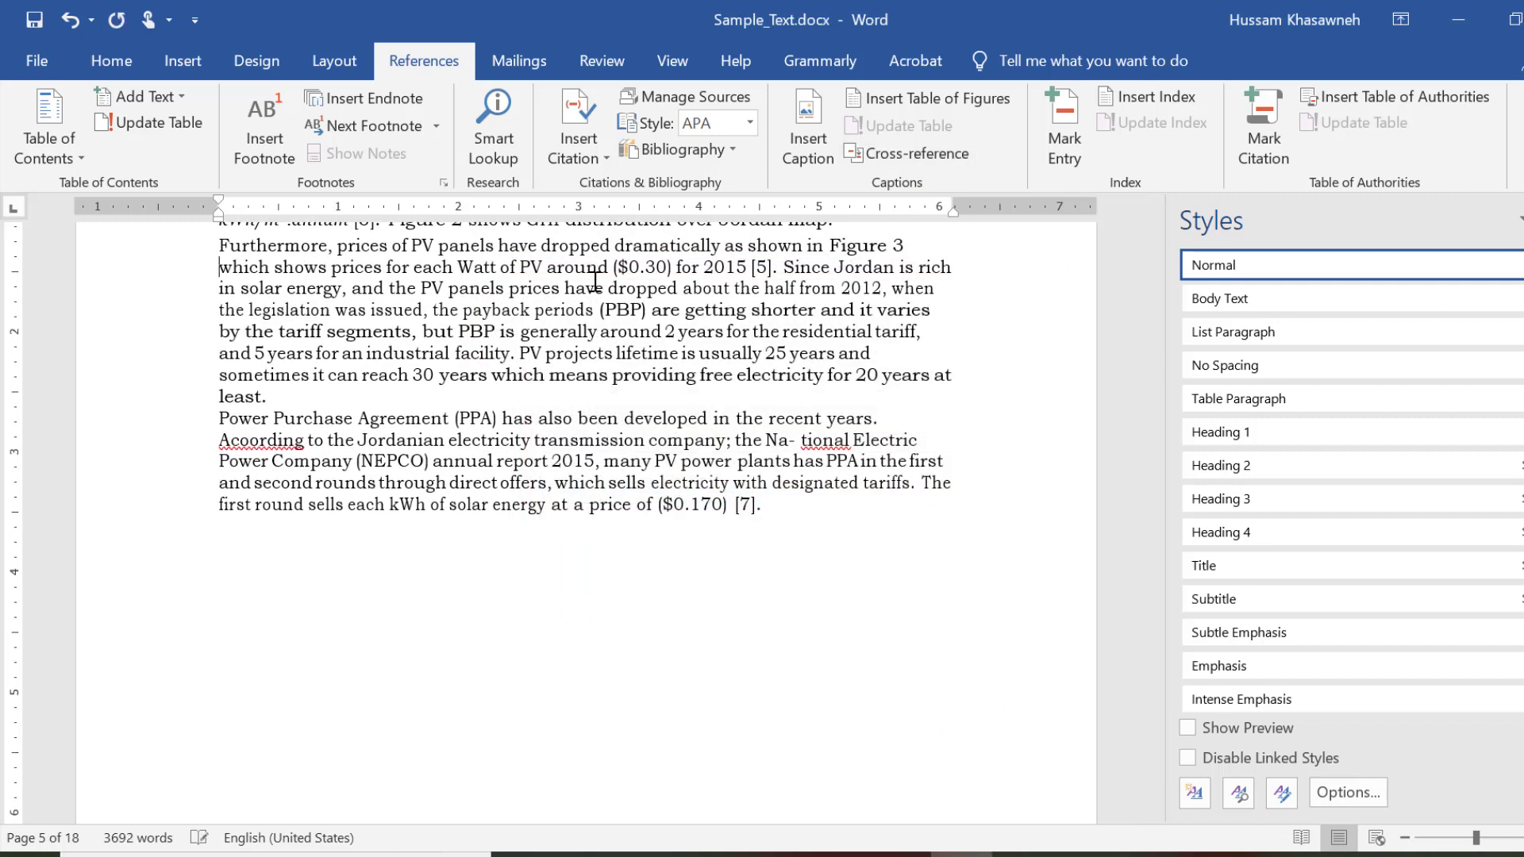
# Verify the new Figure 2 and Figure 3 references, then return to page 4.
pyautogui.scroll(1, 752, 252)
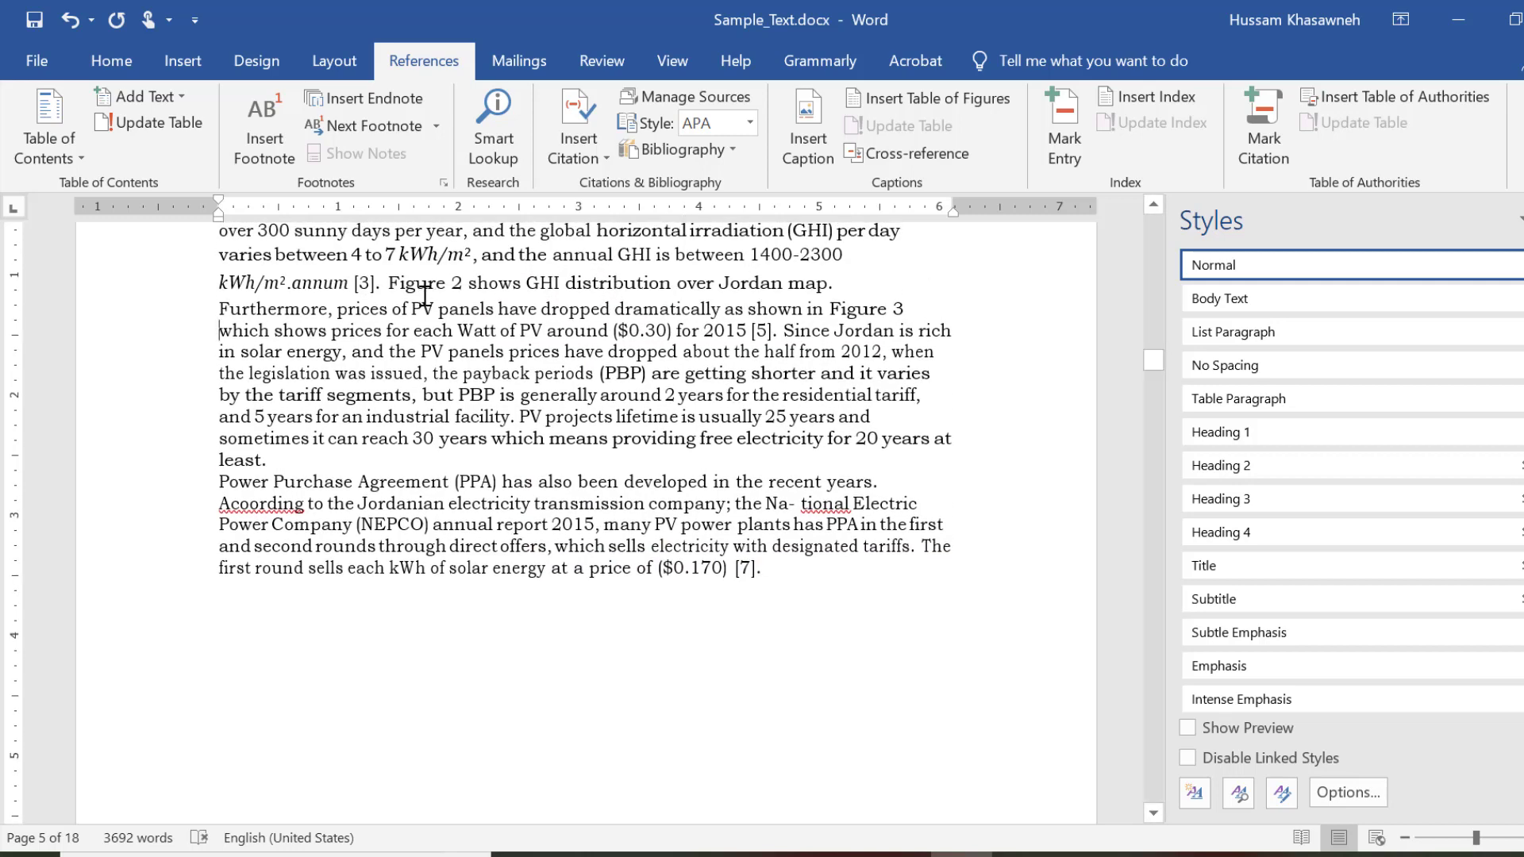
pyautogui.moveTo(388, 284); pyautogui.dragTo(472, 287)
pyautogui.moveTo(830, 310); pyautogui.dragTo(905, 312)
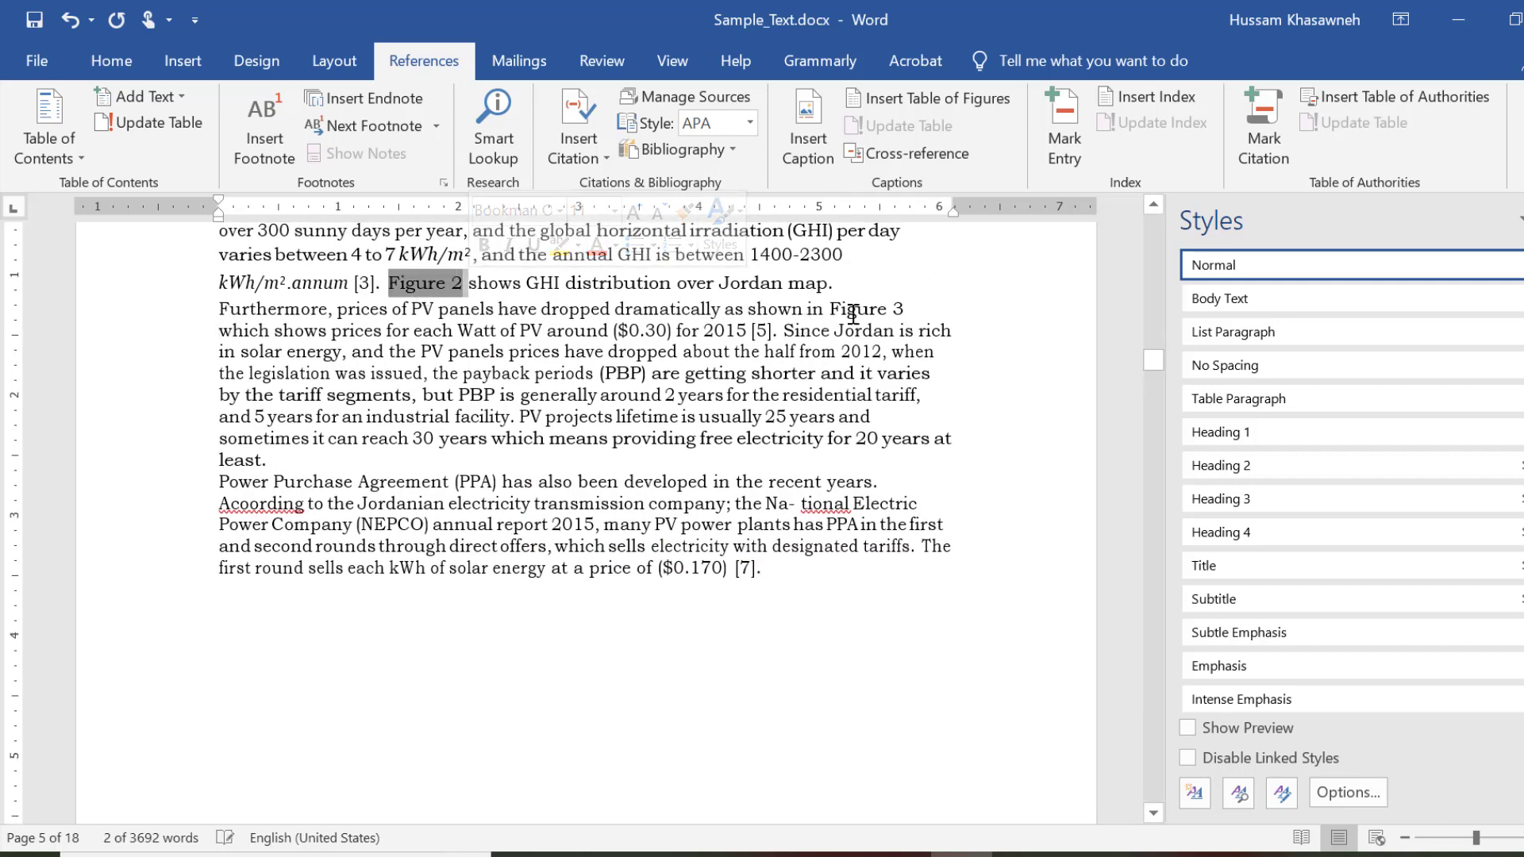
pyautogui.scroll(1, 616, 399)
pyautogui.scroll(5, 616, 399)
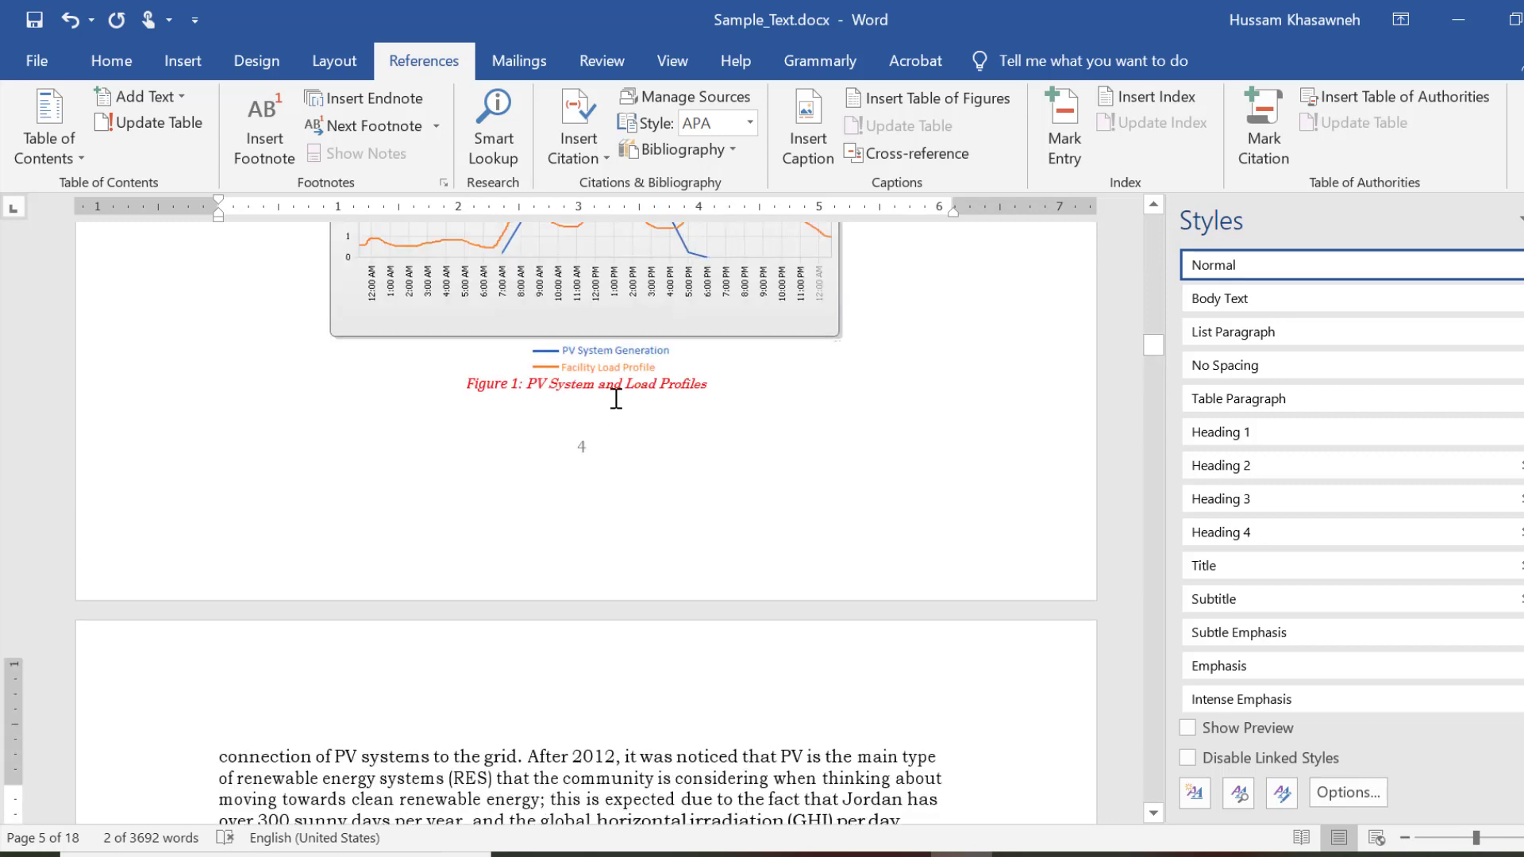
pyautogui.scroll(3, 616, 398)
pyautogui.scroll(5, 616, 399)
pyautogui.click(383, 417)
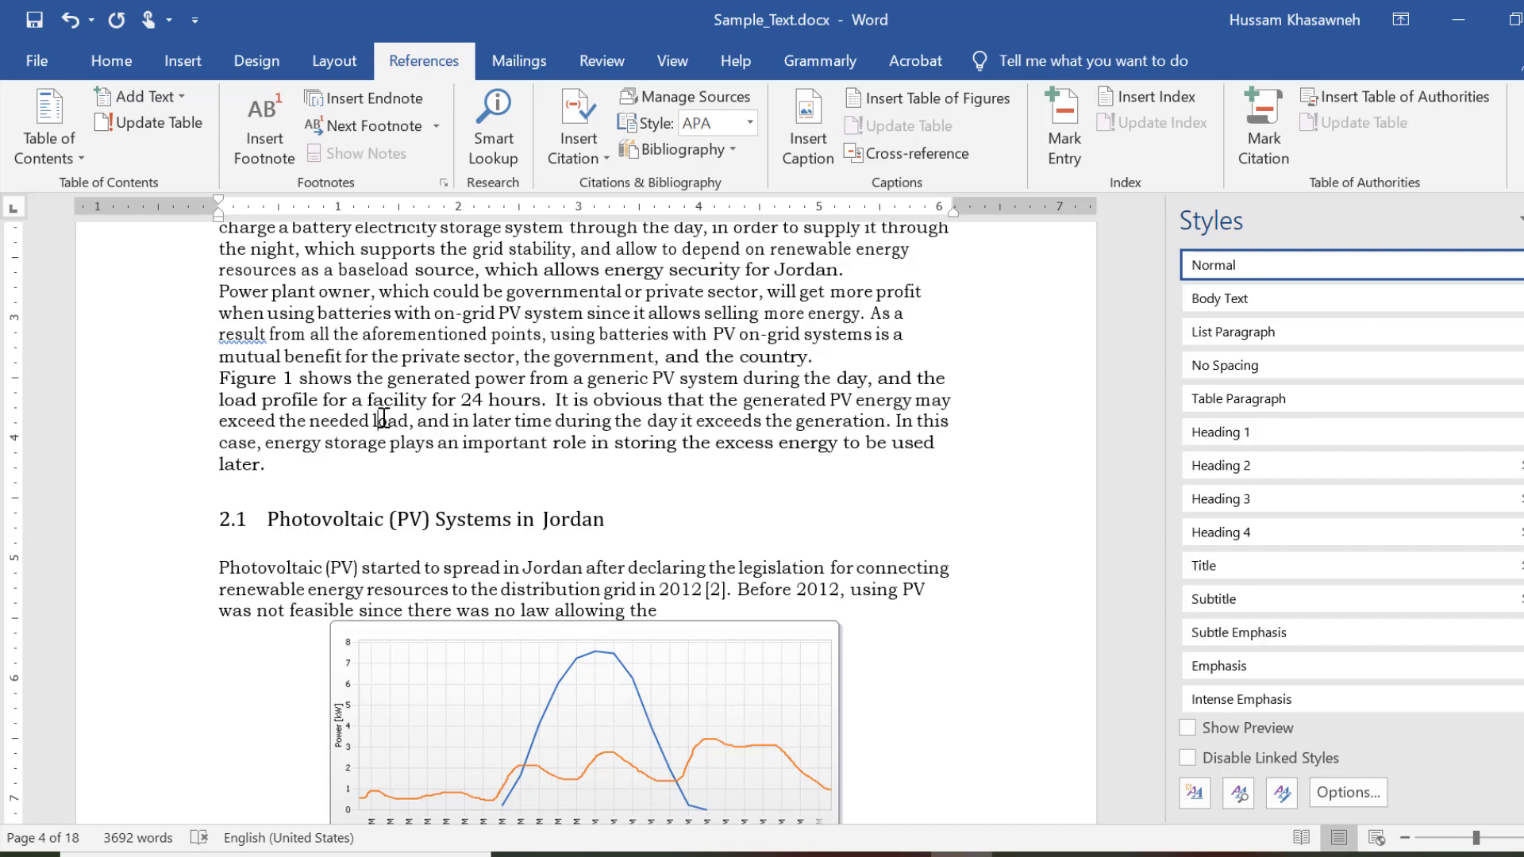
# Cut the single line diagram from below the HOMER Pro Interface image.
pyautogui.scroll(-5, 383, 417)
pyautogui.scroll(-2, 340, 449)
pyautogui.scroll(-5, 341, 449)
pyautogui.scroll(-5, 340, 454)
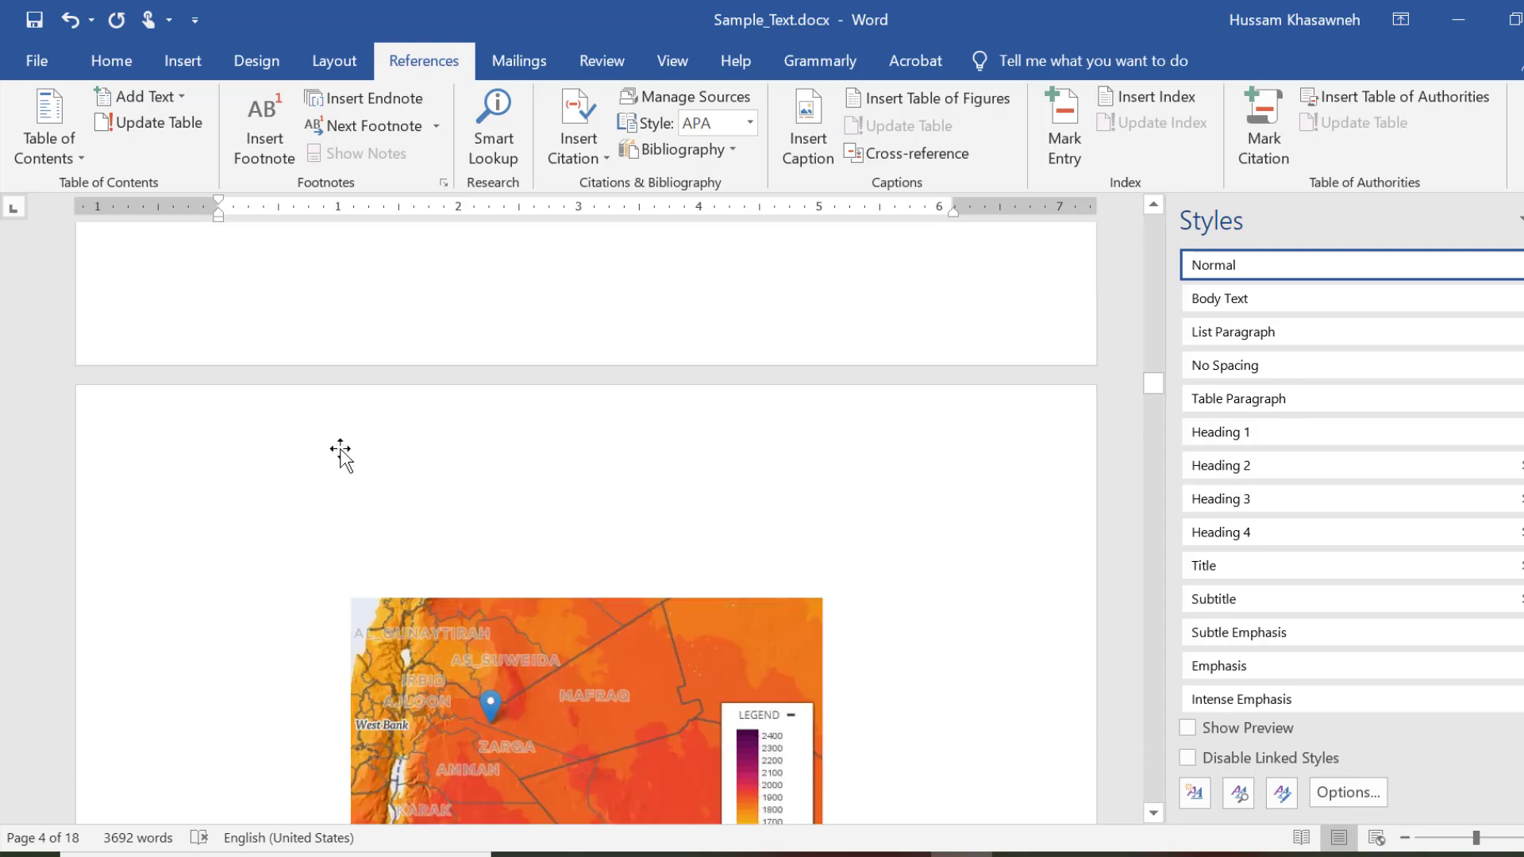
pyautogui.scroll(-5, 341, 450)
pyautogui.scroll(-5, 341, 450)
pyautogui.scroll(-5, 341, 449)
pyautogui.scroll(-3, 341, 450)
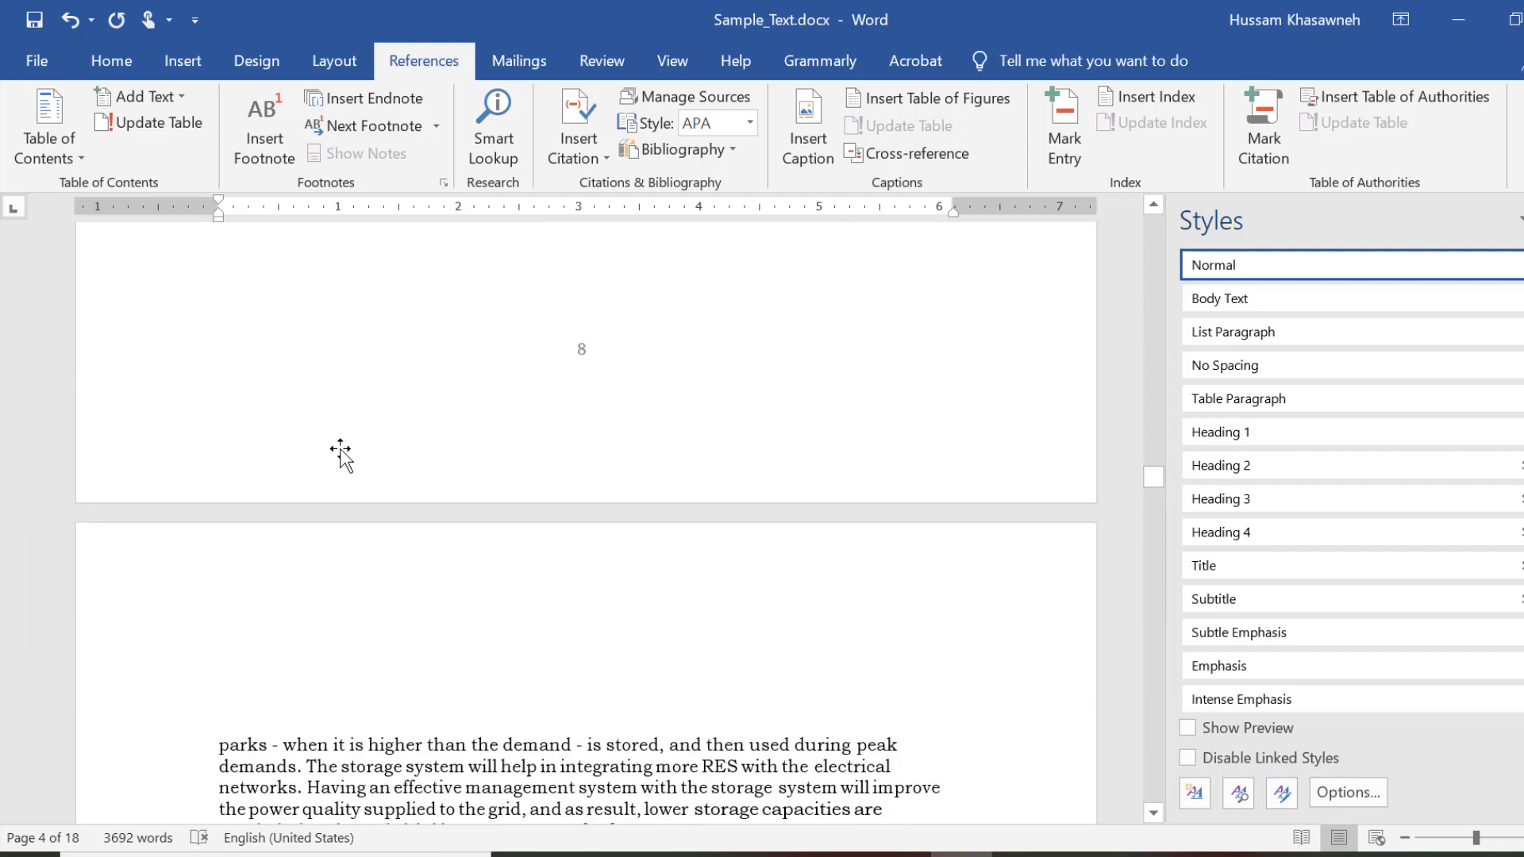
pyautogui.scroll(-5, 341, 449)
pyautogui.scroll(-5, 341, 450)
pyautogui.scroll(-5, 341, 449)
pyautogui.scroll(-5, 341, 449)
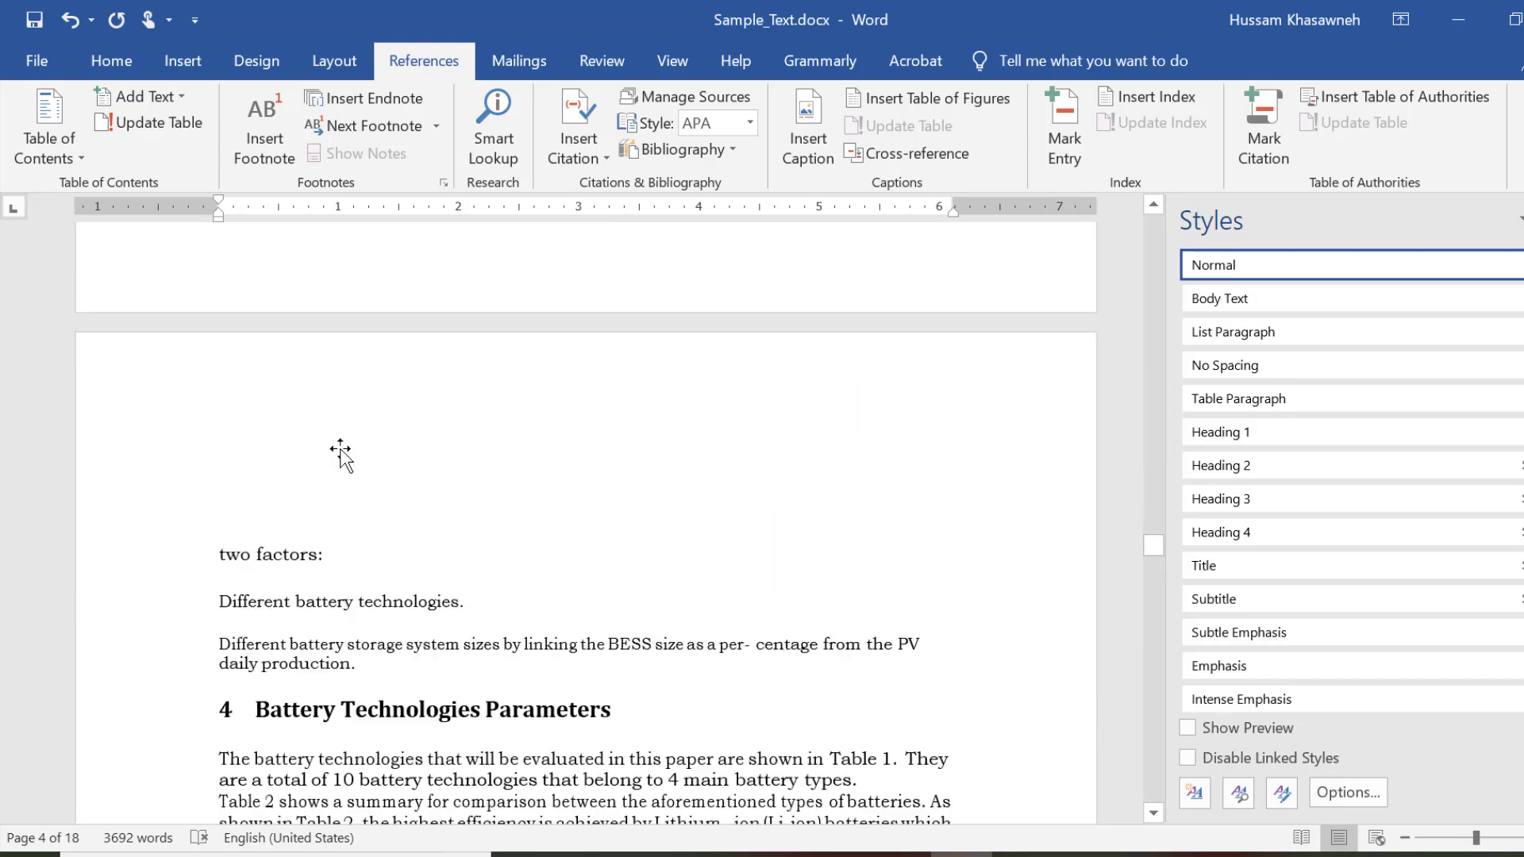
pyautogui.scroll(-5, 340, 450)
pyautogui.scroll(-5, 341, 449)
pyautogui.scroll(-5, 341, 450)
pyautogui.scroll(-5, 341, 449)
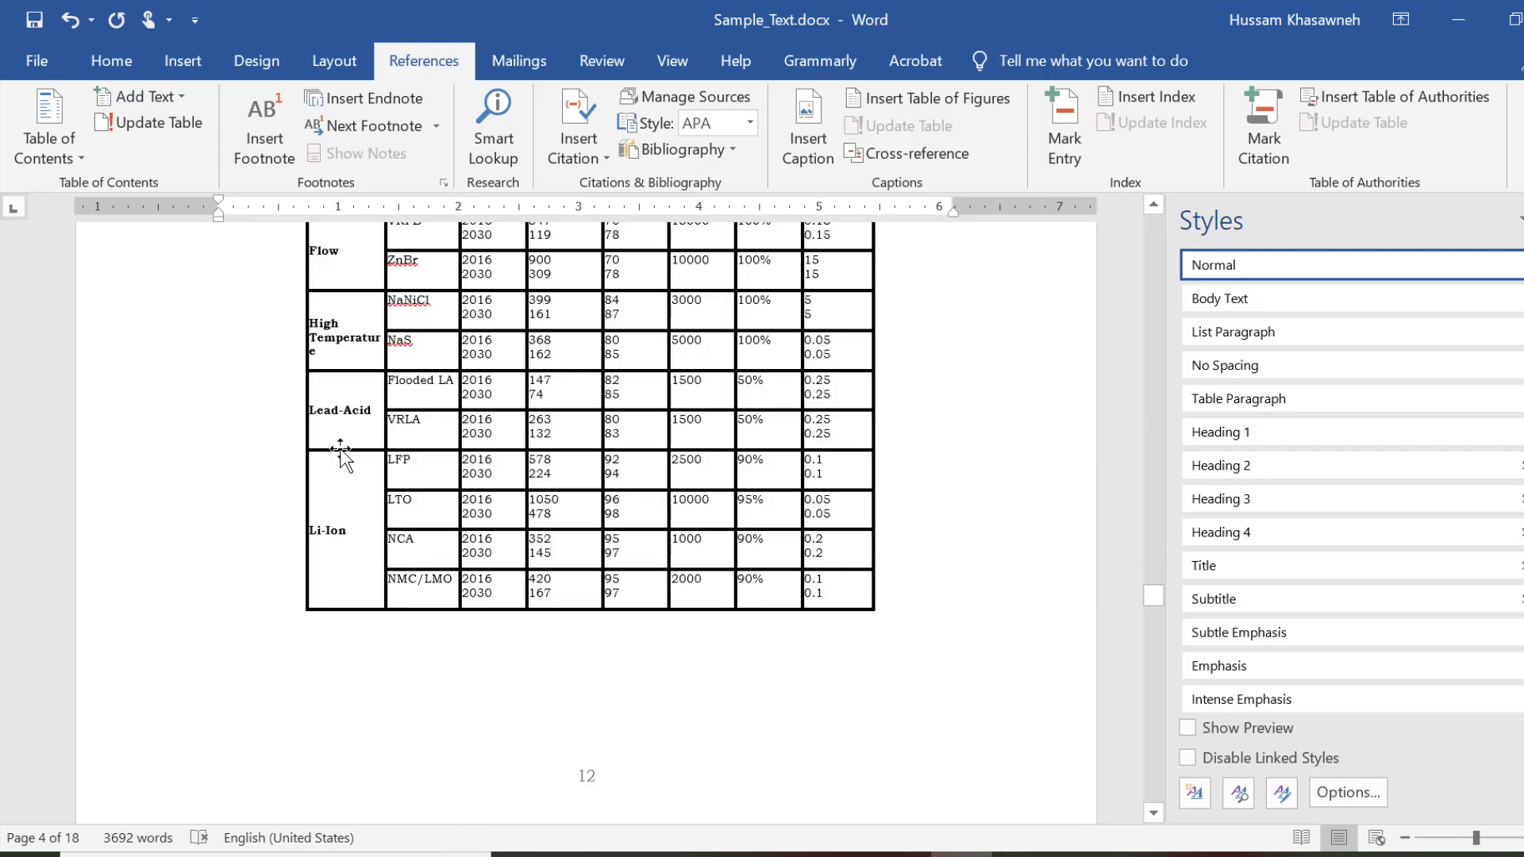
pyautogui.scroll(-2, 340, 450)
pyautogui.scroll(-7, 341, 449)
pyautogui.scroll(-5, 341, 450)
pyautogui.scroll(6, 340, 449)
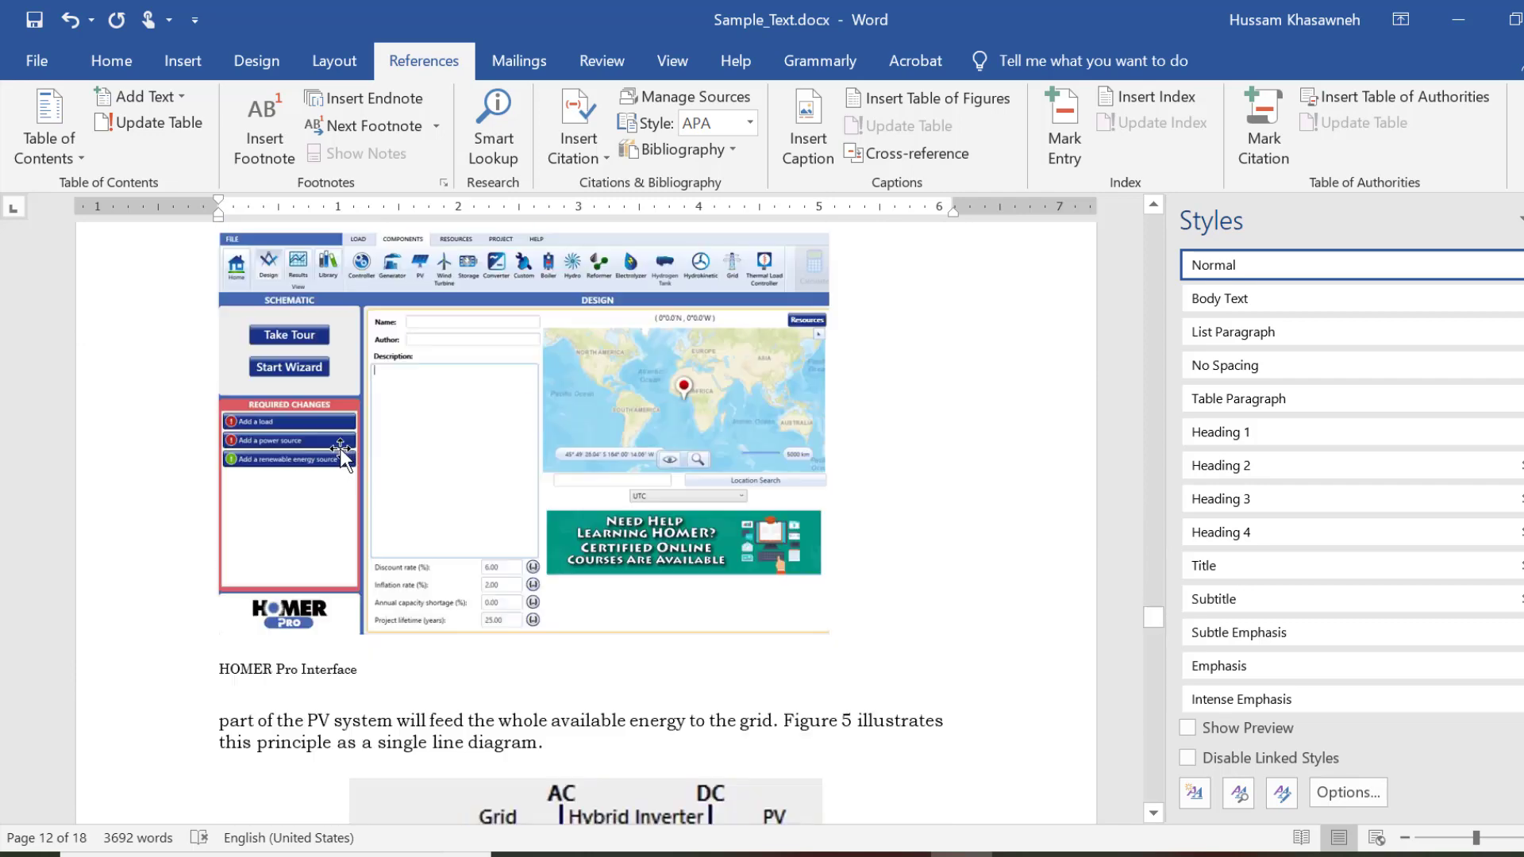
pyautogui.scroll(2, 340, 449)
pyautogui.scroll(-5, 341, 449)
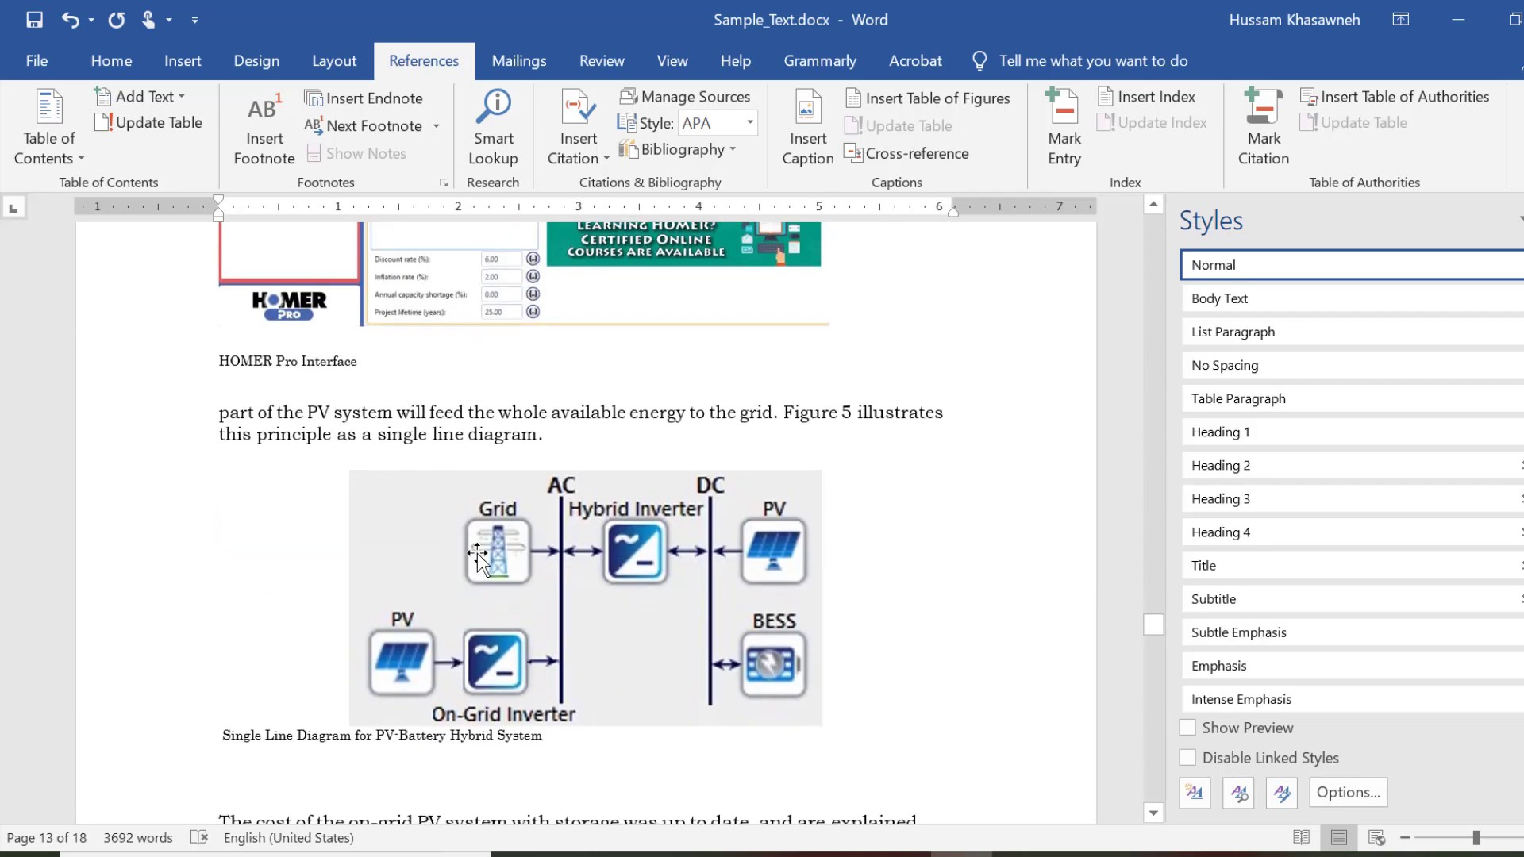
pyautogui.click(571, 613)
pyautogui.press('Delete')
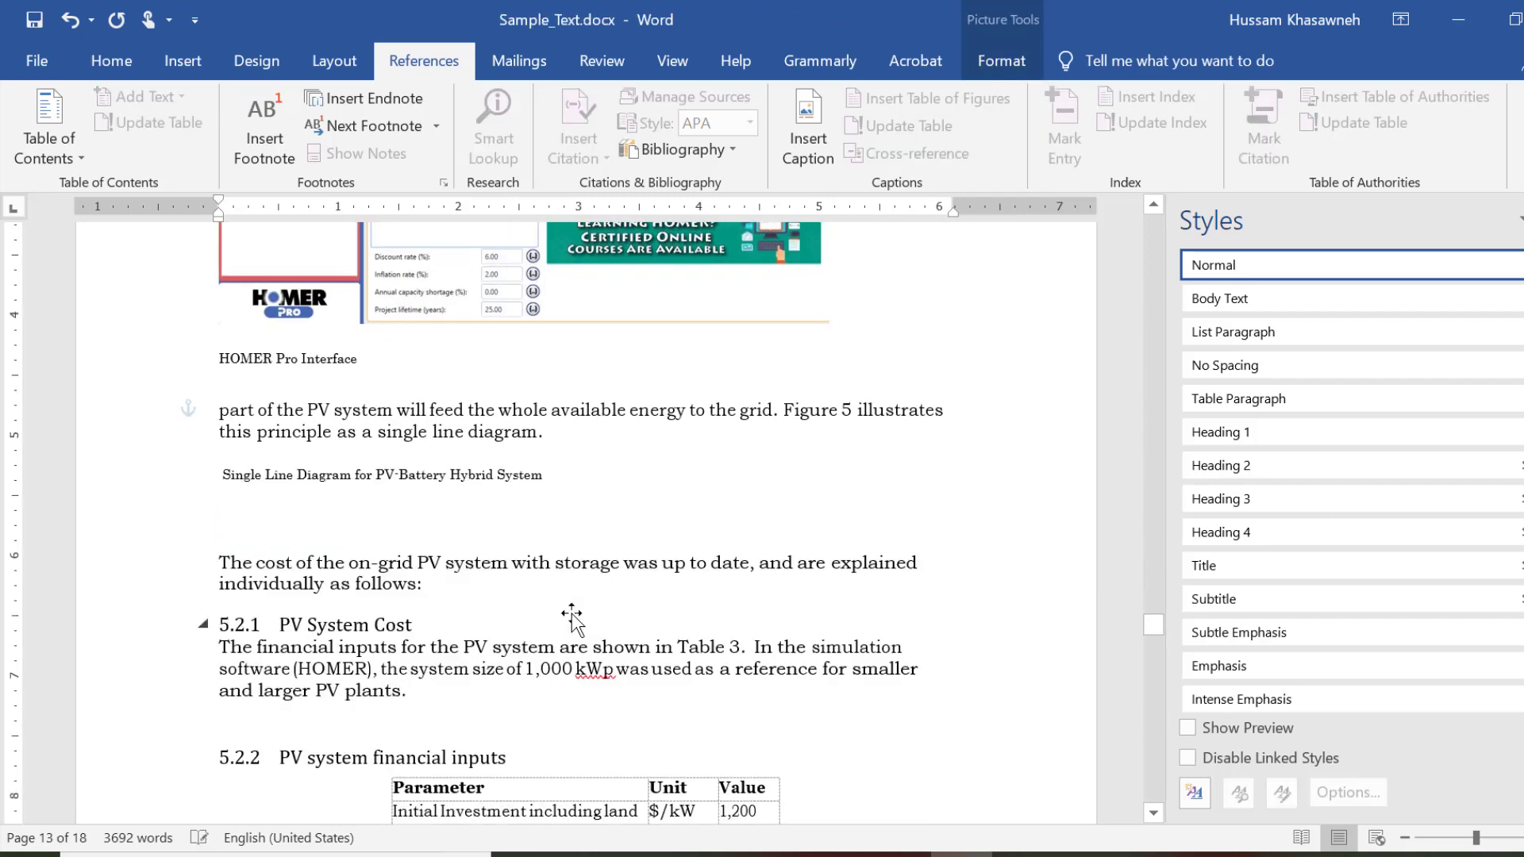
# Scroll back up to the page 4 paragraph about generated PV power.
pyautogui.scroll(2, 572, 613)
pyautogui.scroll(6, 572, 612)
pyautogui.scroll(10, 571, 613)
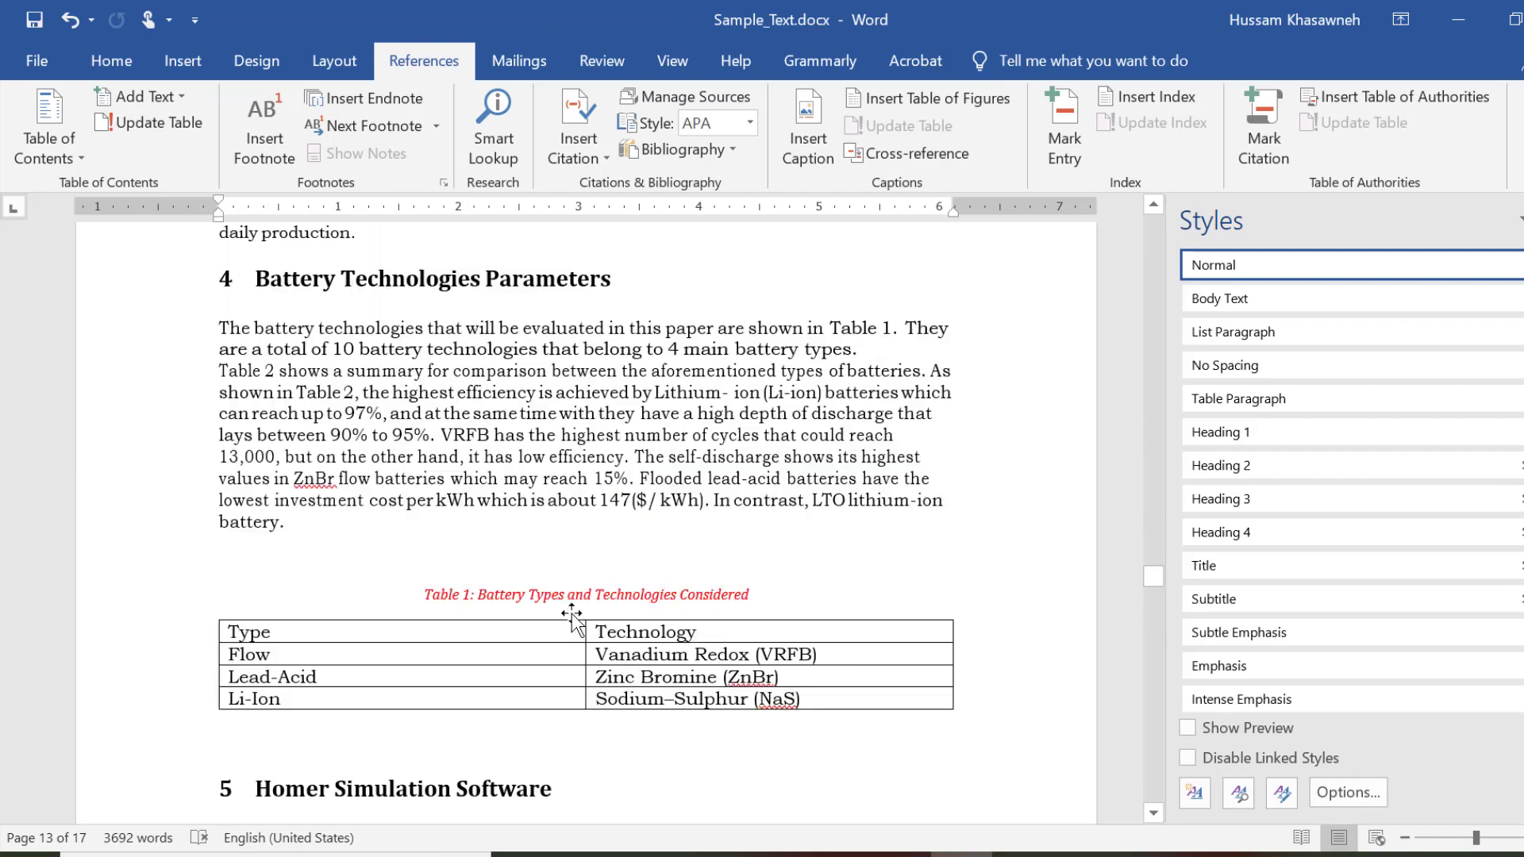
pyautogui.scroll(8, 571, 613)
pyautogui.scroll(8, 571, 613)
pyautogui.scroll(8, 571, 613)
pyautogui.scroll(8, 571, 613)
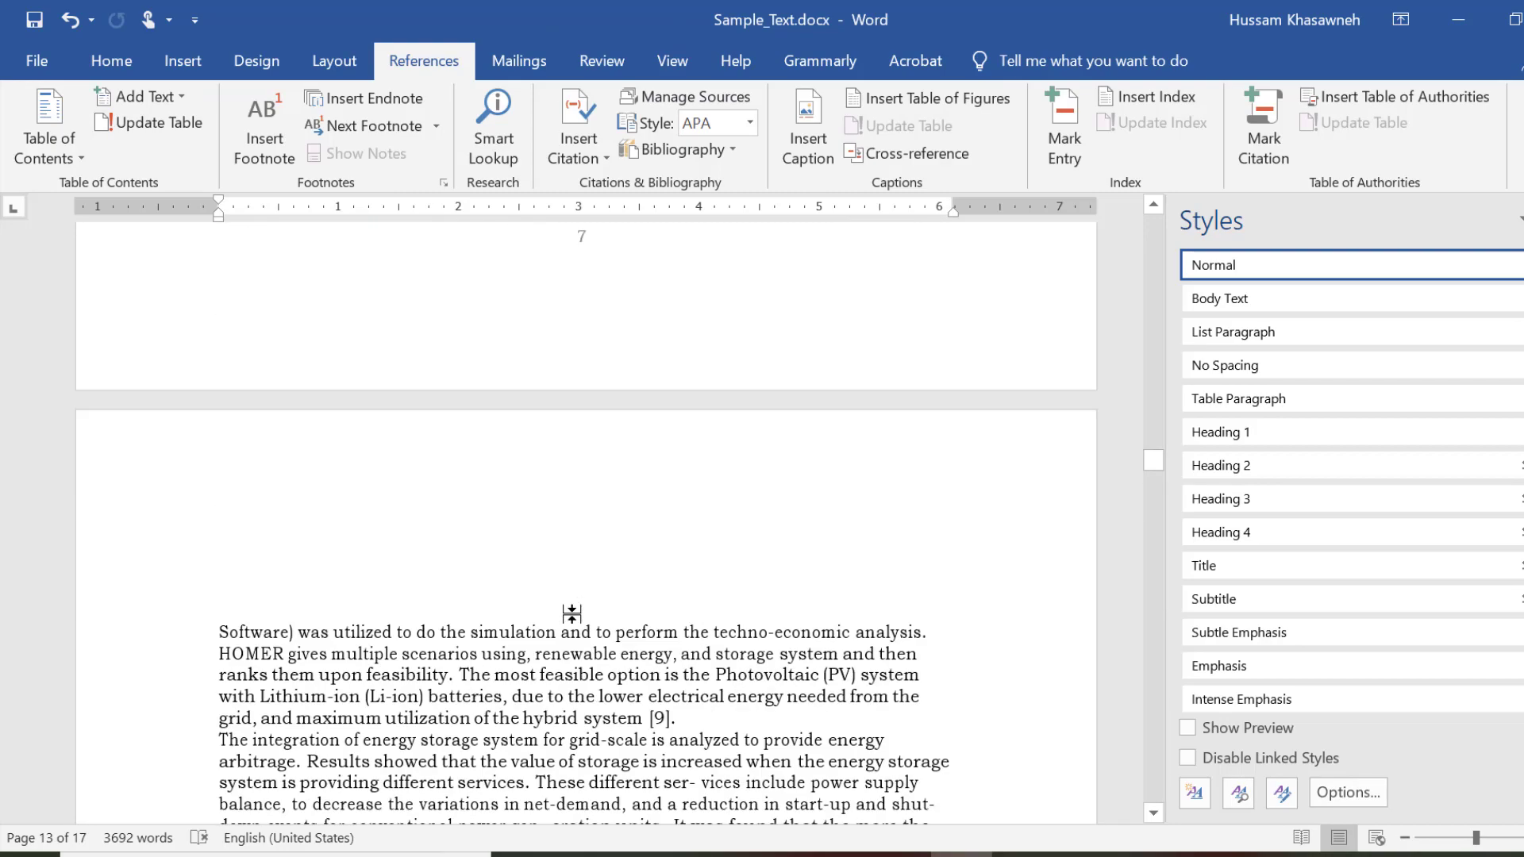
pyautogui.scroll(8, 572, 613)
pyautogui.scroll(8, 571, 612)
pyautogui.scroll(8, 571, 612)
pyautogui.scroll(8, 571, 613)
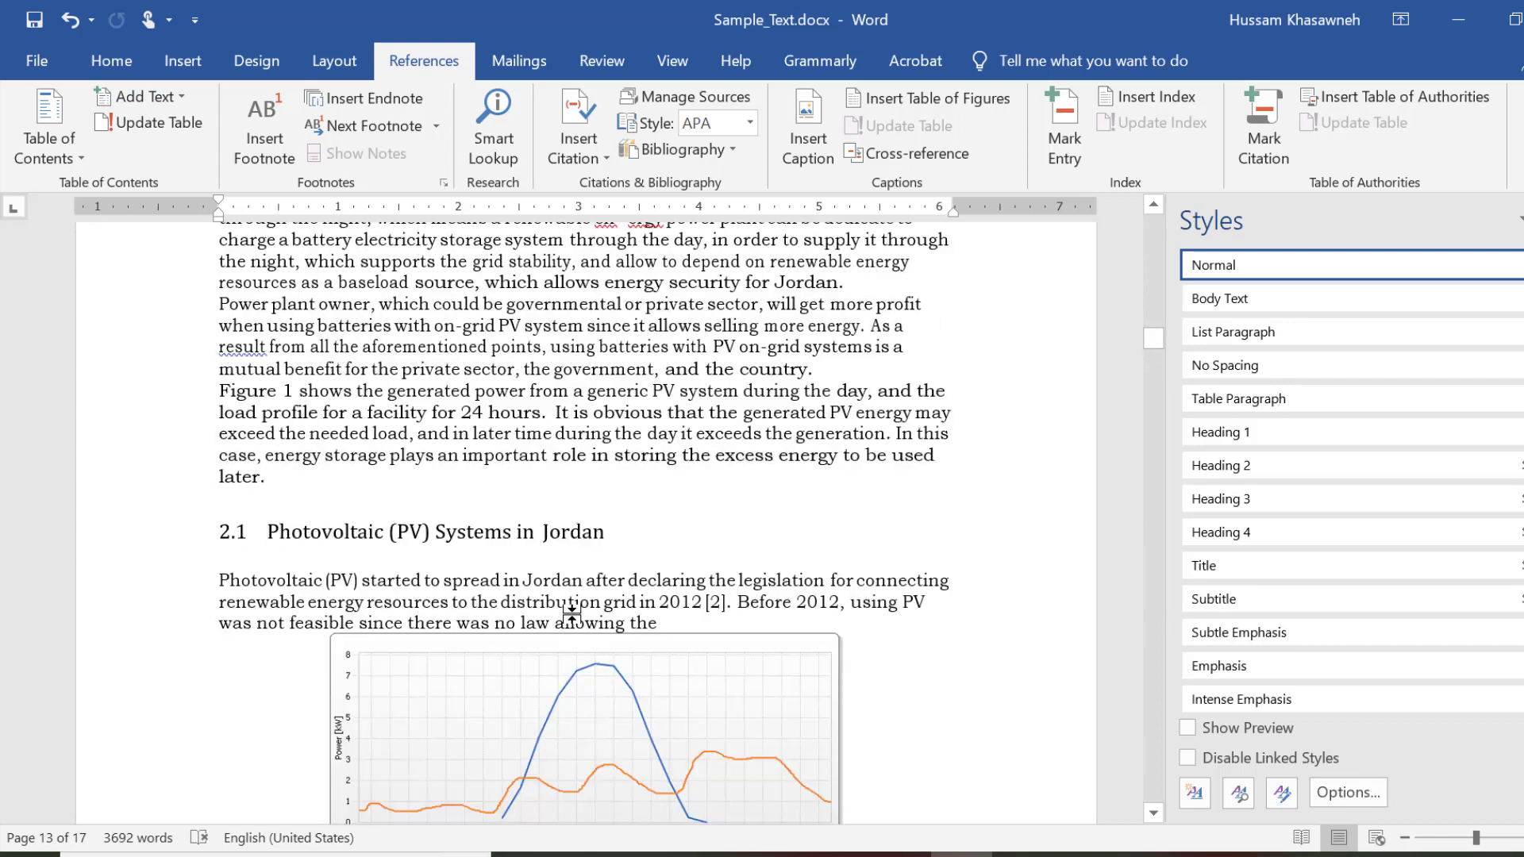
pyautogui.scroll(8, 572, 612)
pyautogui.scroll(1, 572, 613)
pyautogui.scroll(-5, 572, 612)
pyautogui.scroll(-2, 571, 613)
pyautogui.scroll(-6, 571, 613)
pyautogui.scroll(8, 572, 612)
pyautogui.scroll(-1, 571, 613)
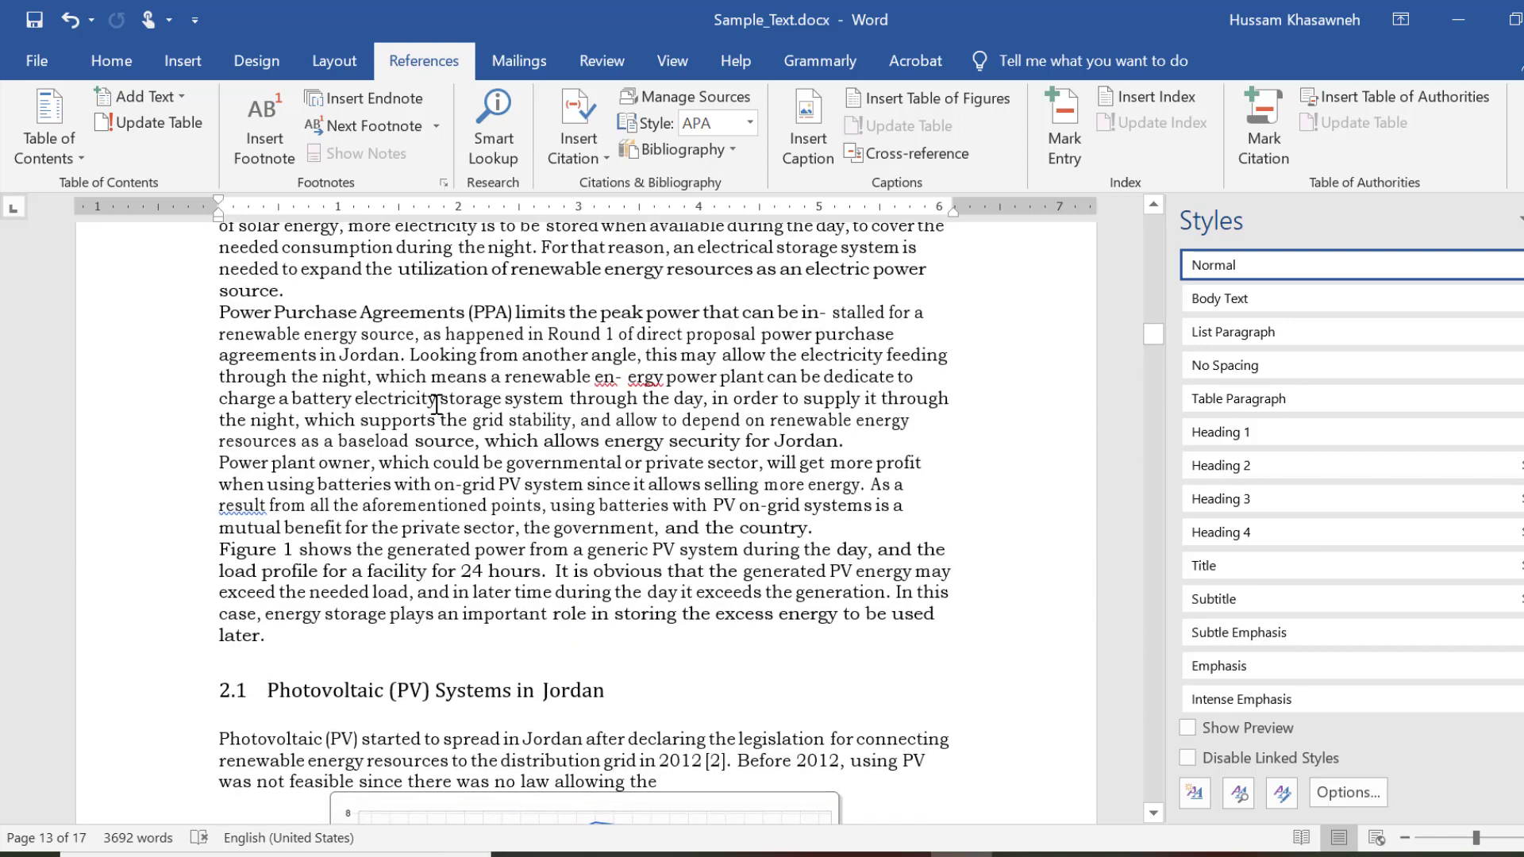
# Paste the single line diagram on a new line after the paragraph ending 'source.'.
pyautogui.click(426, 299)
pyautogui.press('Return')
pyautogui.press('Return')
pyautogui.press('Return')
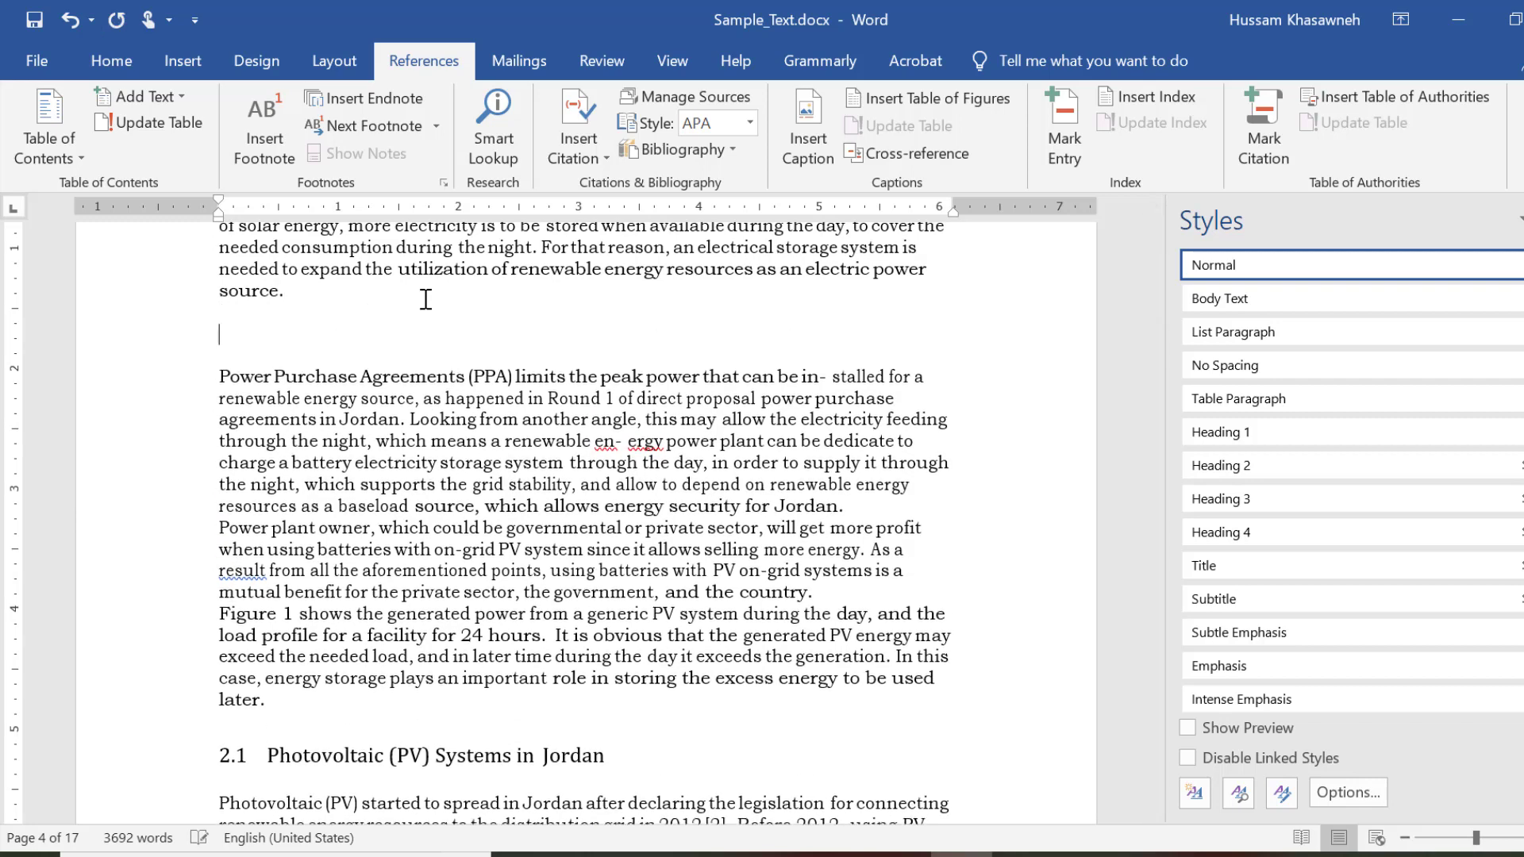
pyautogui.hotkey('ctrl', 'v')
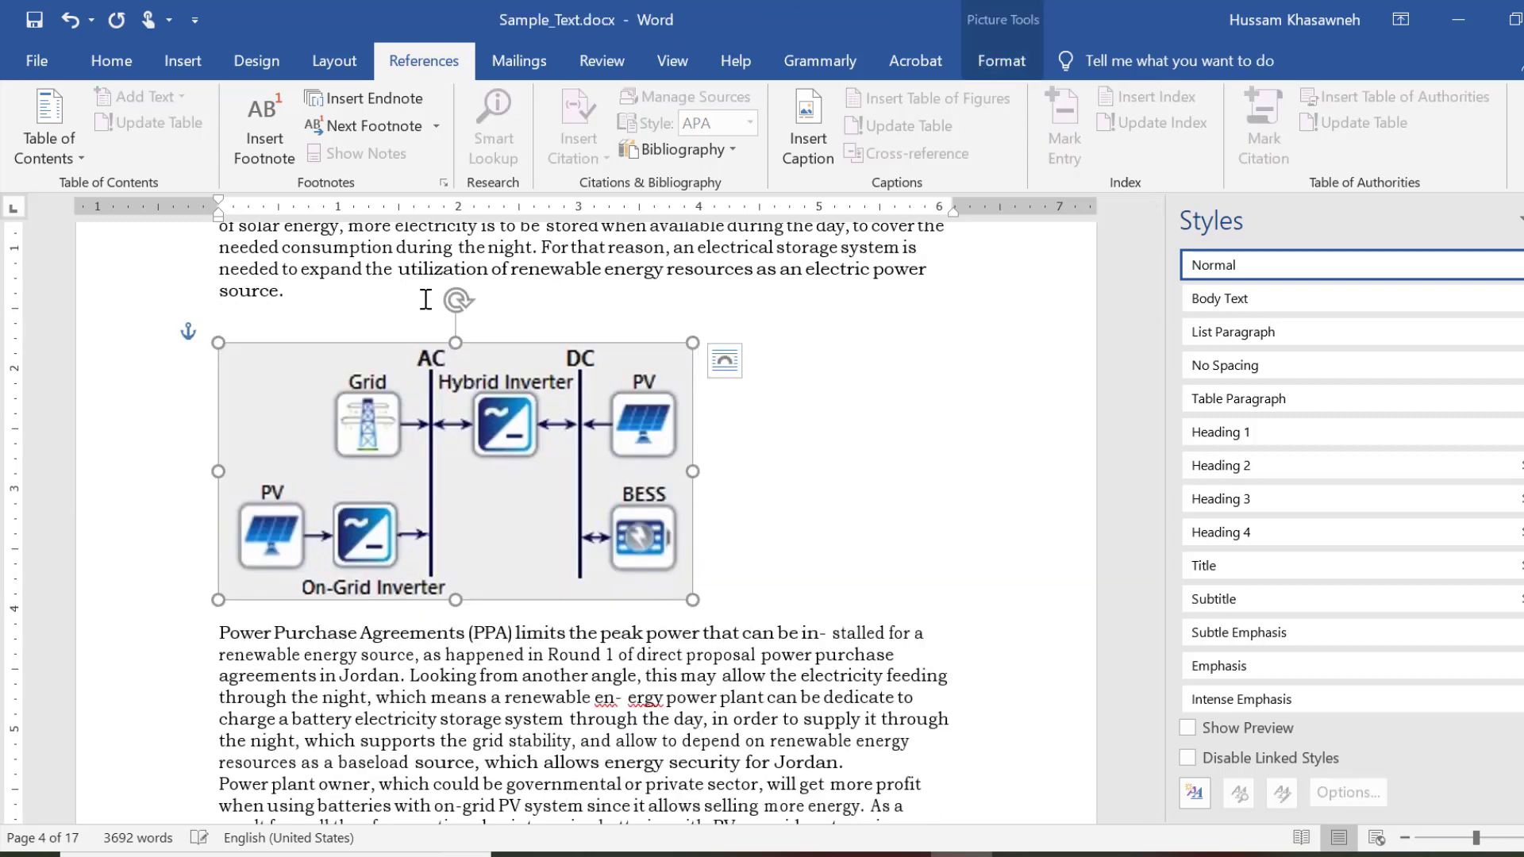
# Caption the diagram 'Figure 1: Single line diagram' using the Figure label.
pyautogui.rightClick(551, 530)
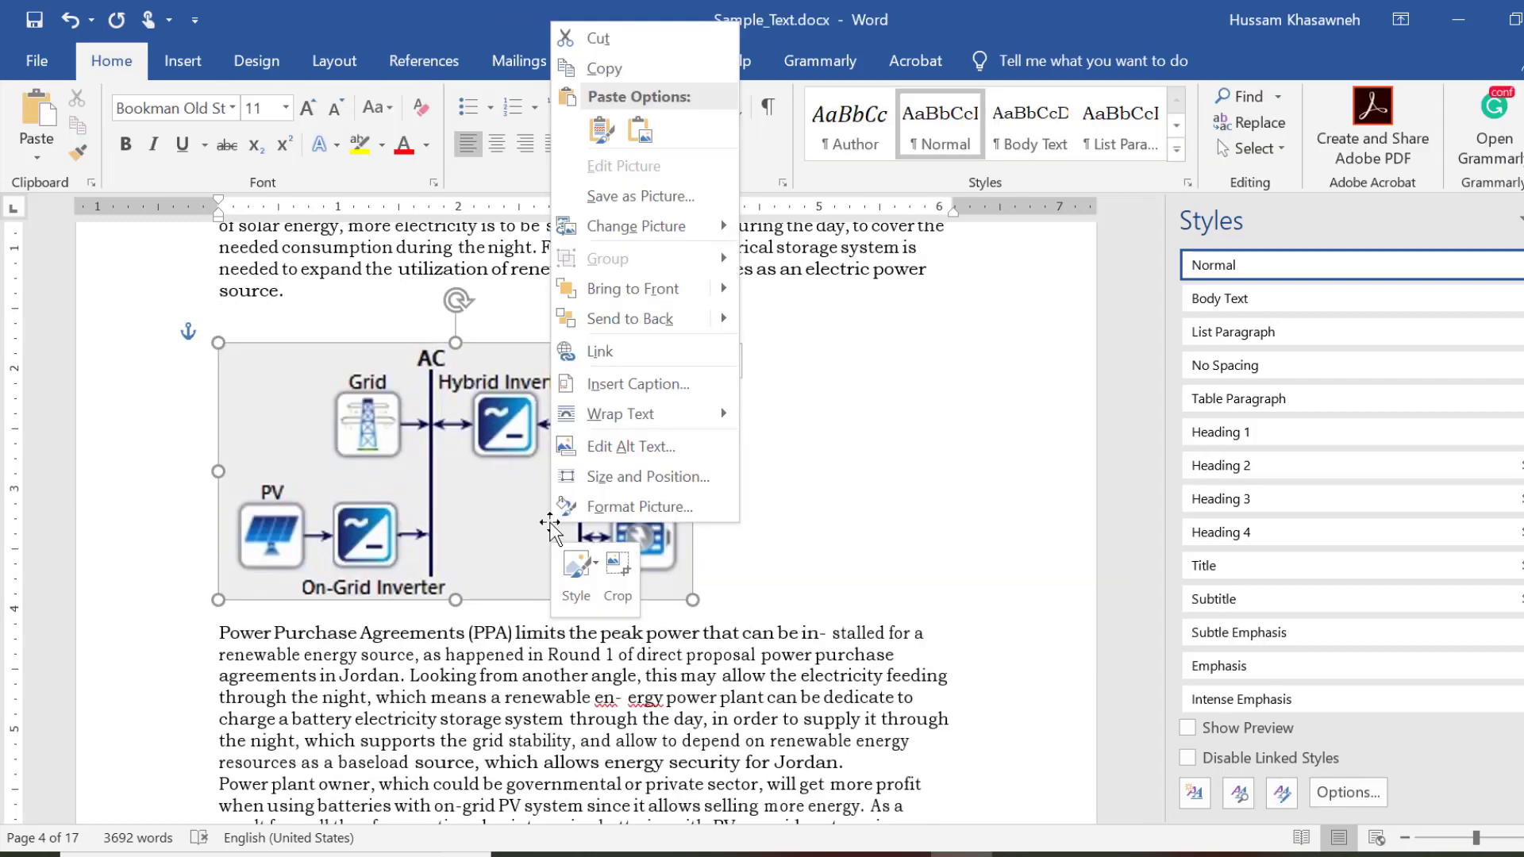
pyautogui.click(612, 384)
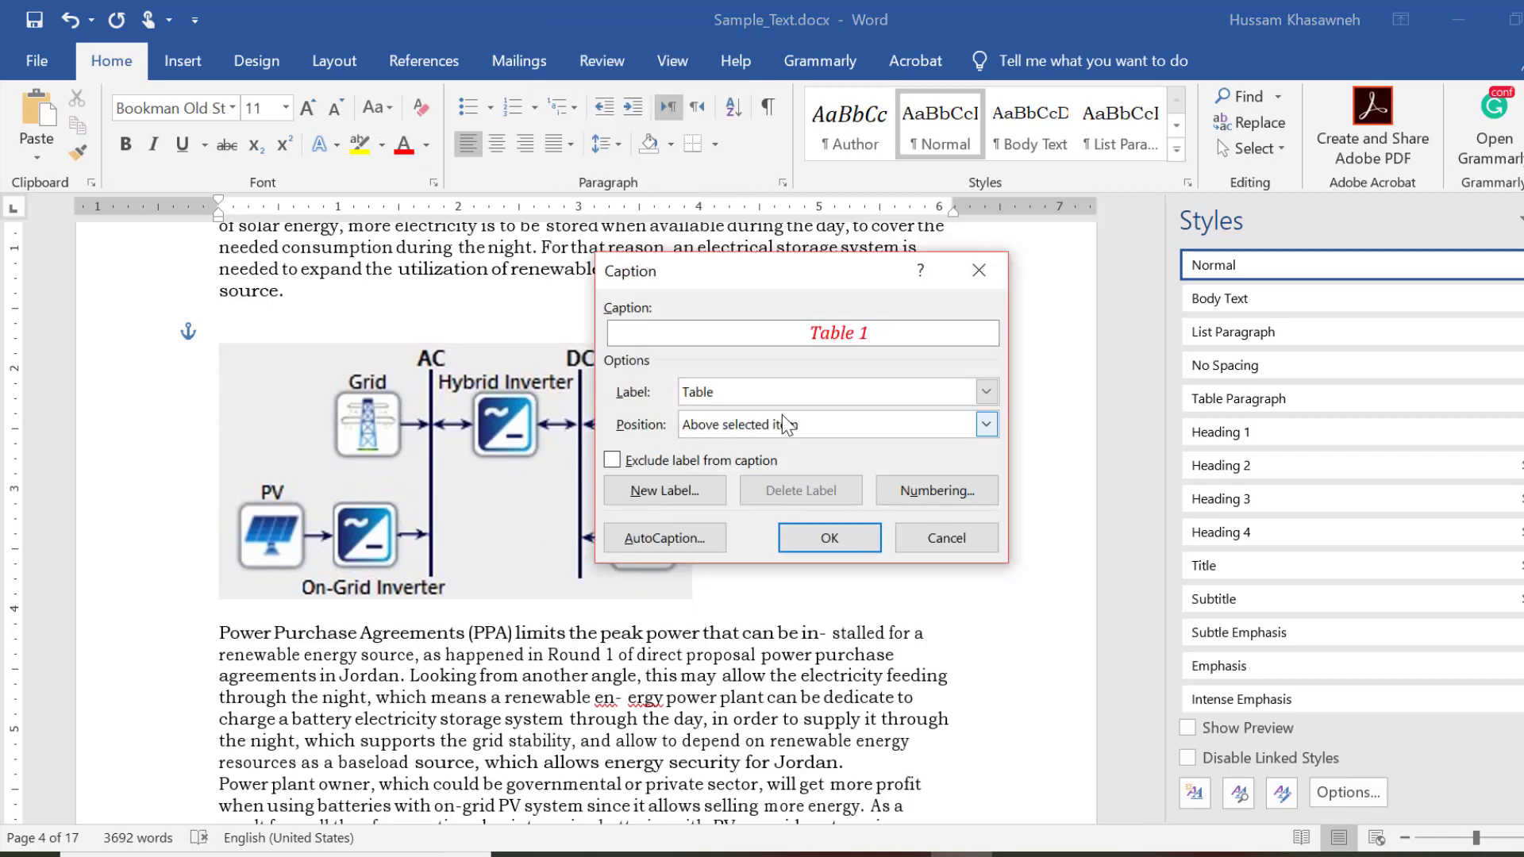
pyautogui.click(985, 391)
pyautogui.click(736, 434)
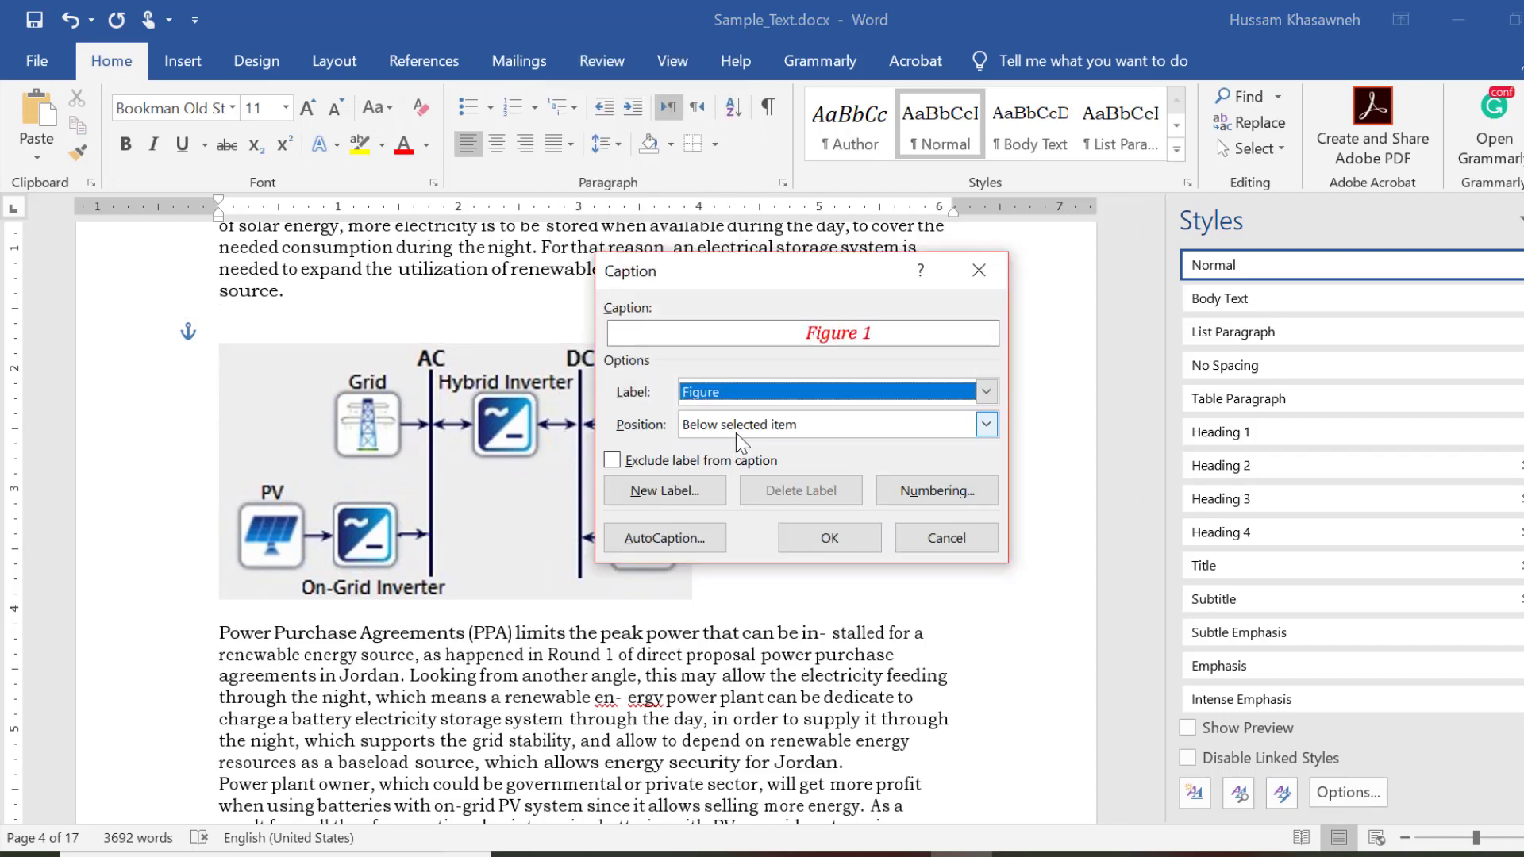
pyautogui.click(810, 535)
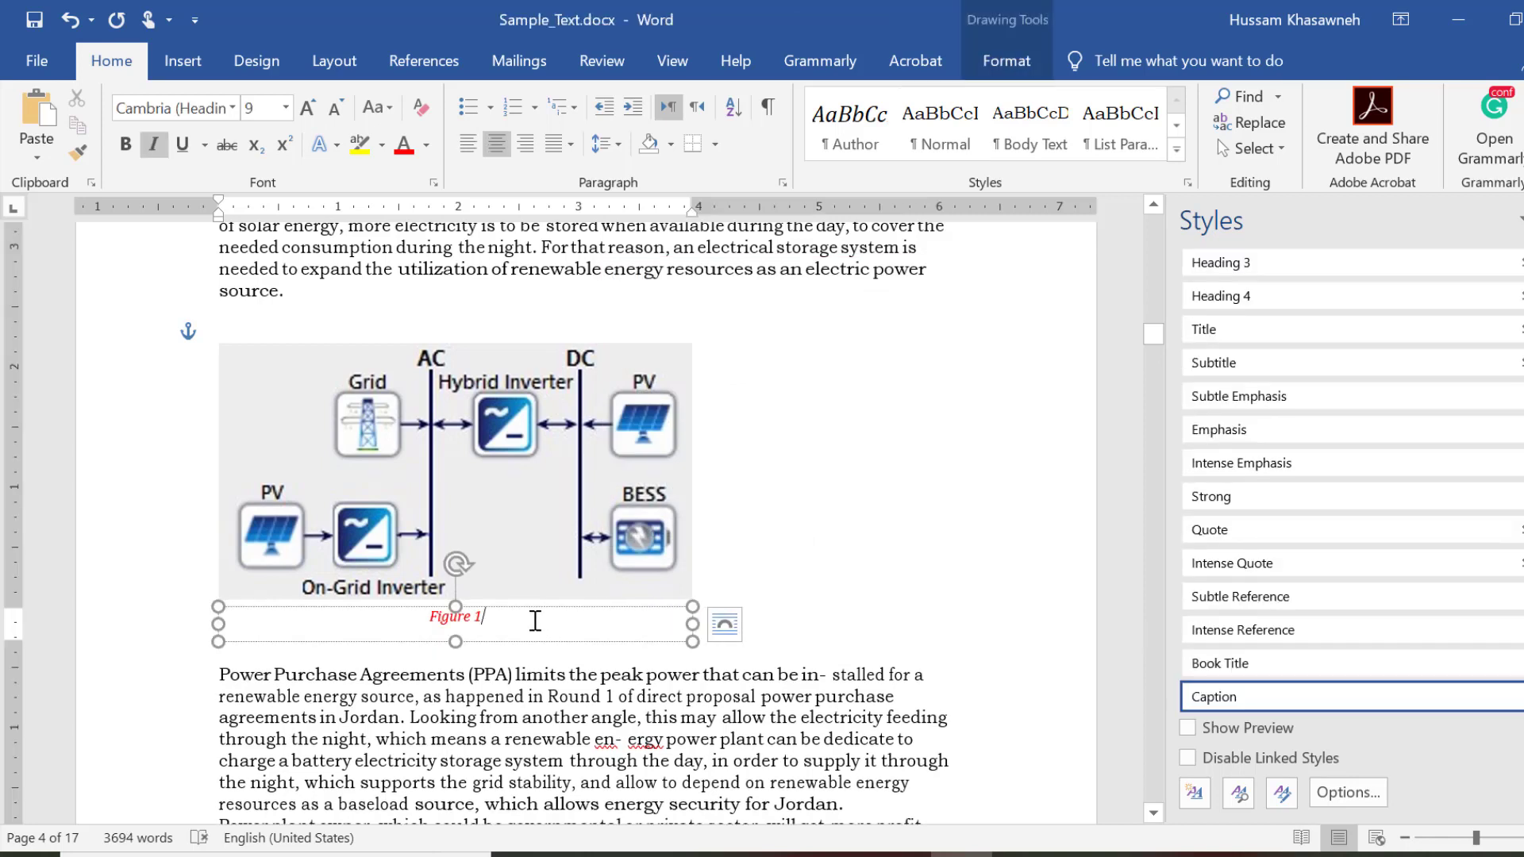
pyautogui.write(':')
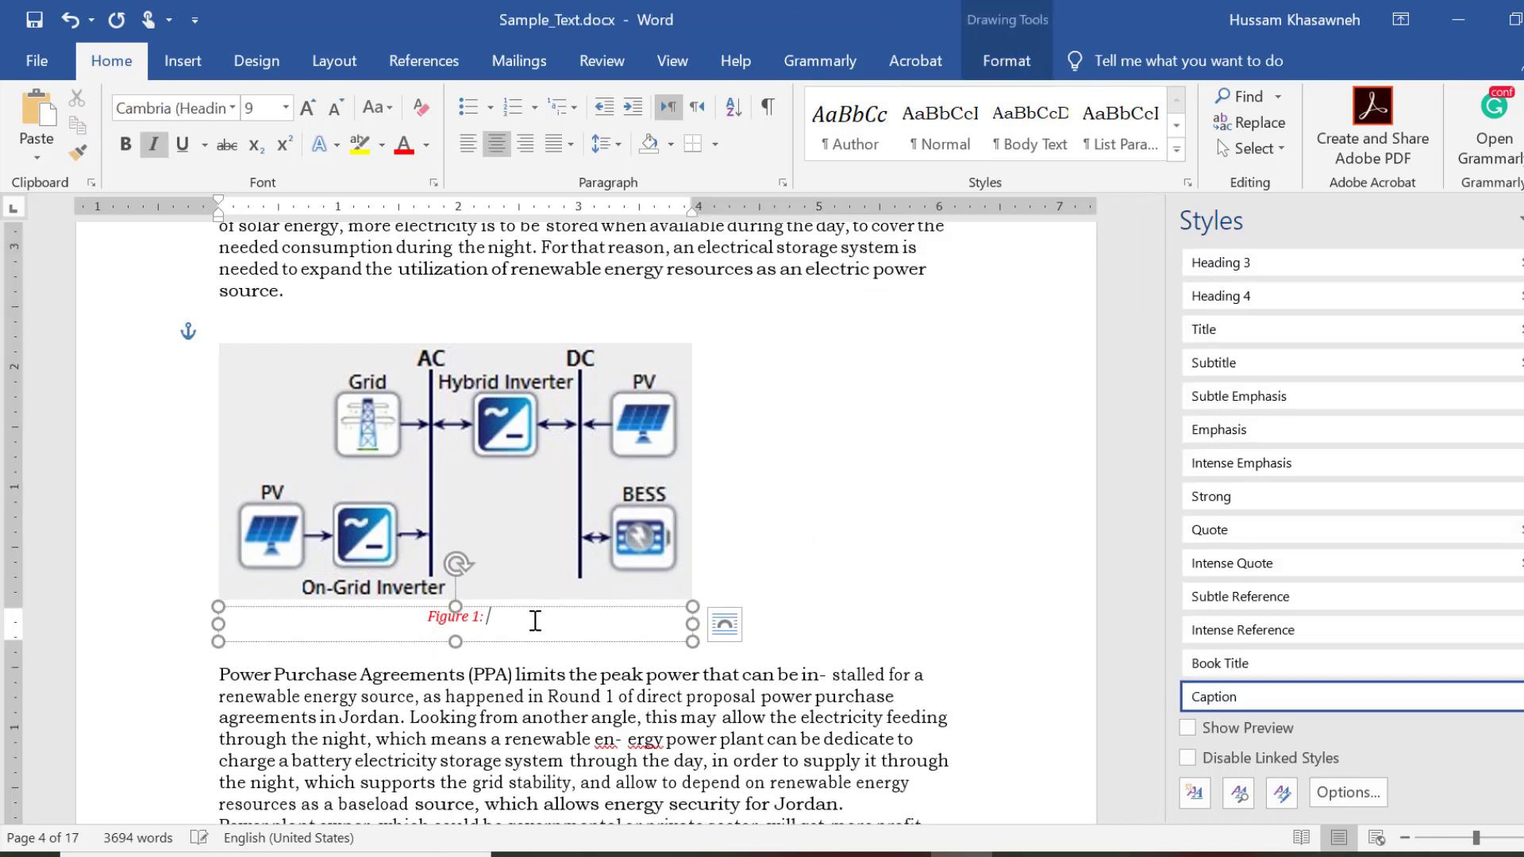
pyautogui.write(' Single line diagram')
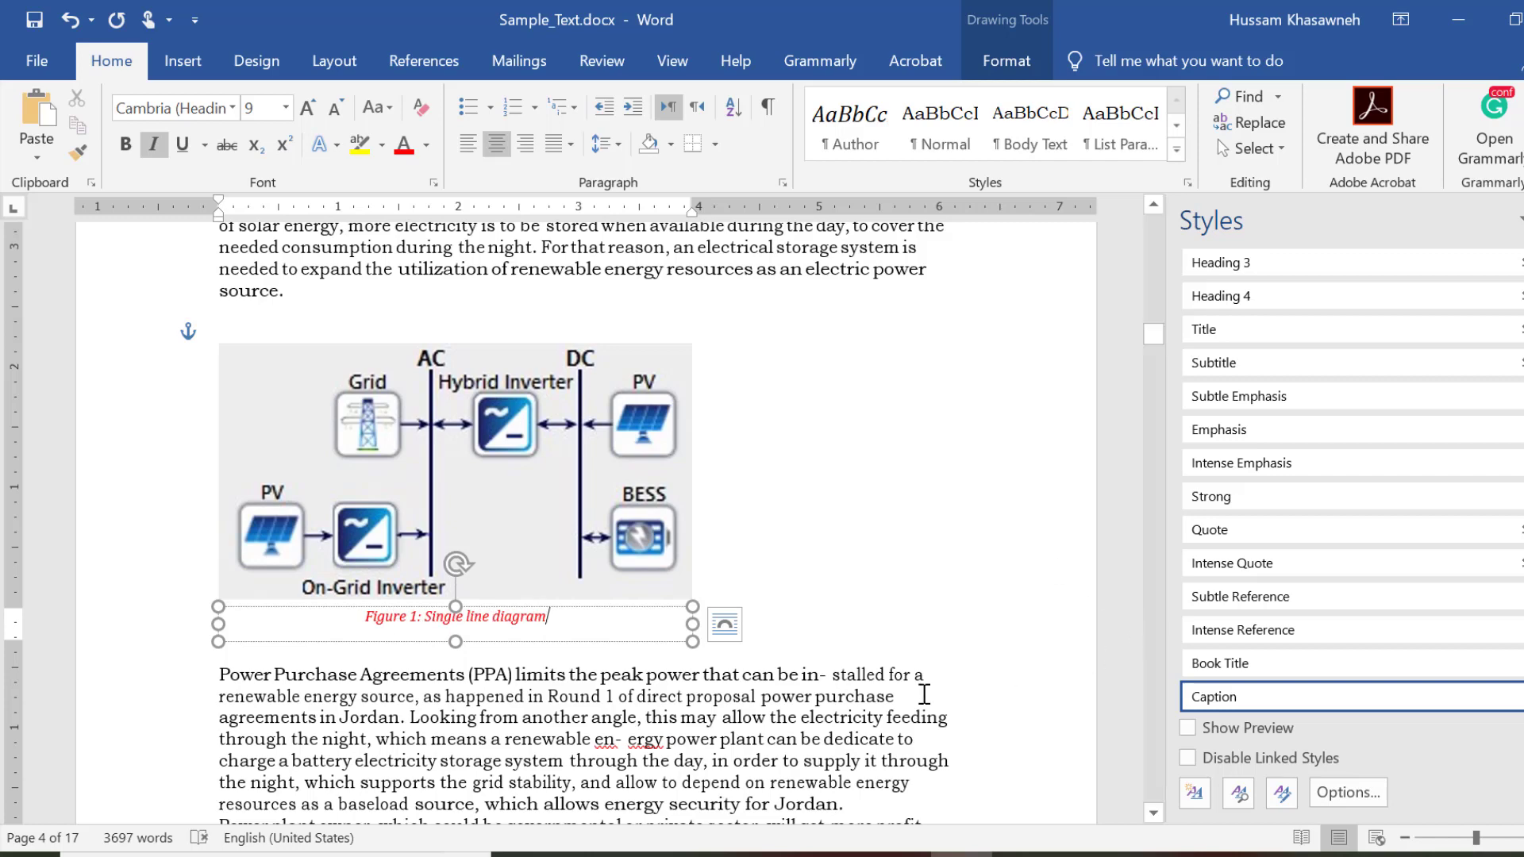
pyautogui.click(924, 693)
pyautogui.scroll(-1, 924, 694)
pyautogui.scroll(-4, 924, 693)
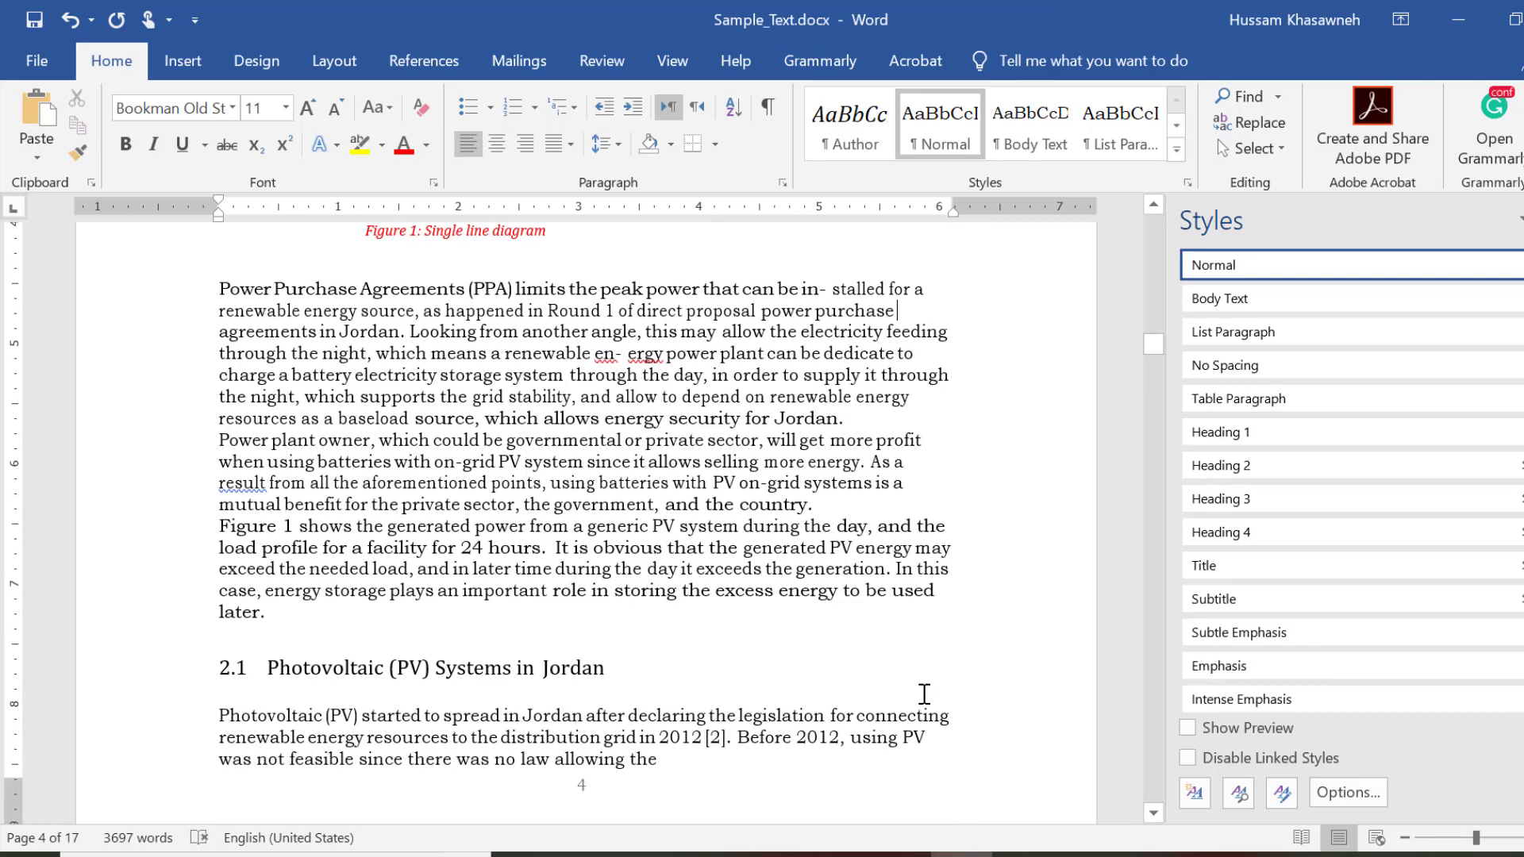
# Check the renumbered Figure 2 caption and the Figure 1 cross-reference in the text.
pyautogui.scroll(-5, 924, 693)
pyautogui.scroll(-2, 924, 694)
pyautogui.scroll(-2, 924, 694)
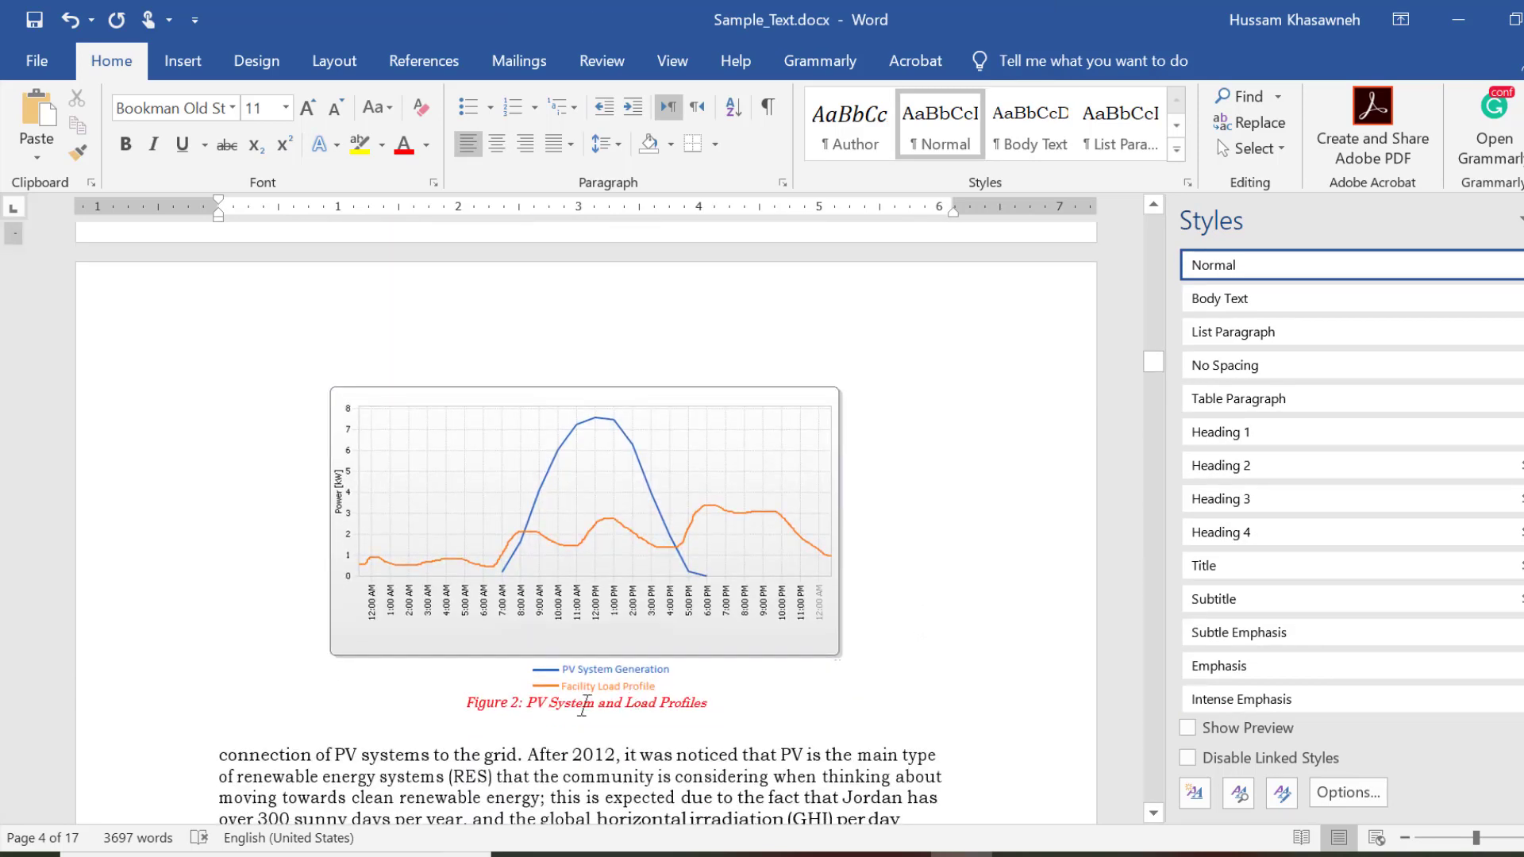
pyautogui.moveTo(467, 702); pyautogui.dragTo(549, 701)
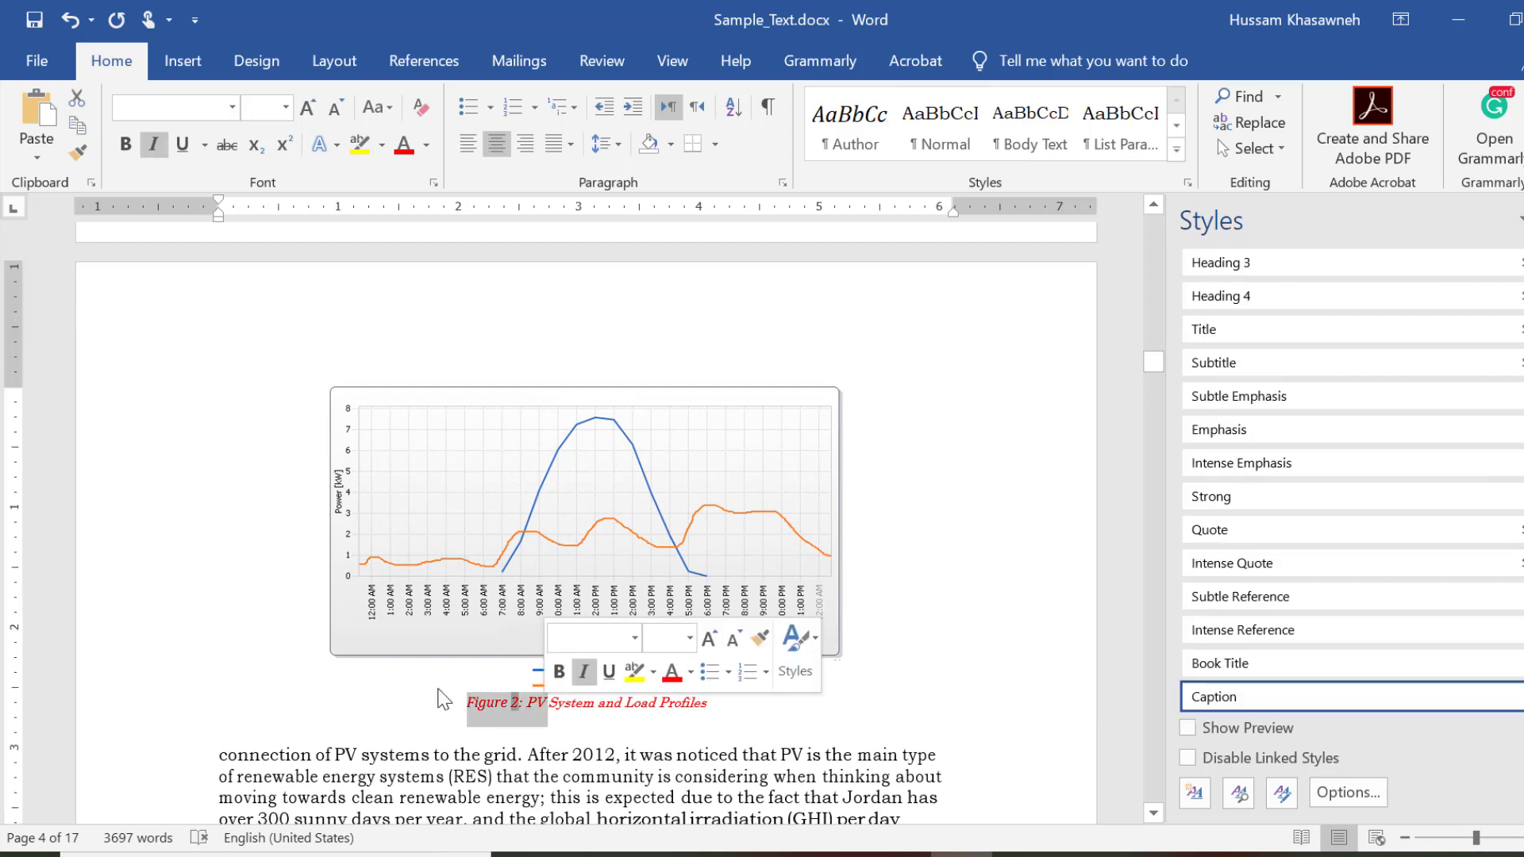
pyautogui.scroll(4, 389, 679)
pyautogui.scroll(3, 389, 679)
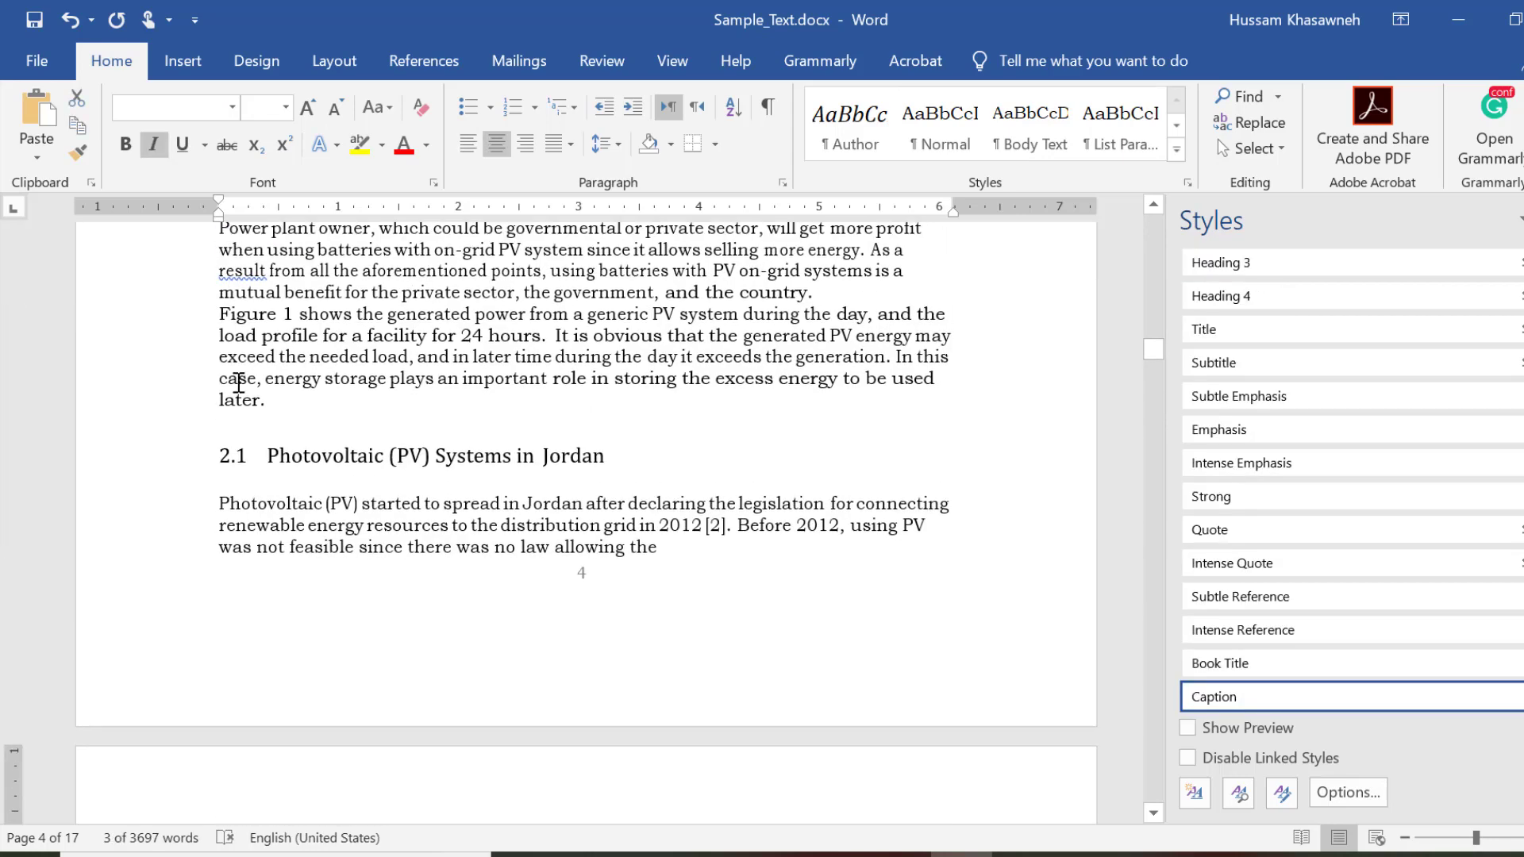
pyautogui.click(218, 315)
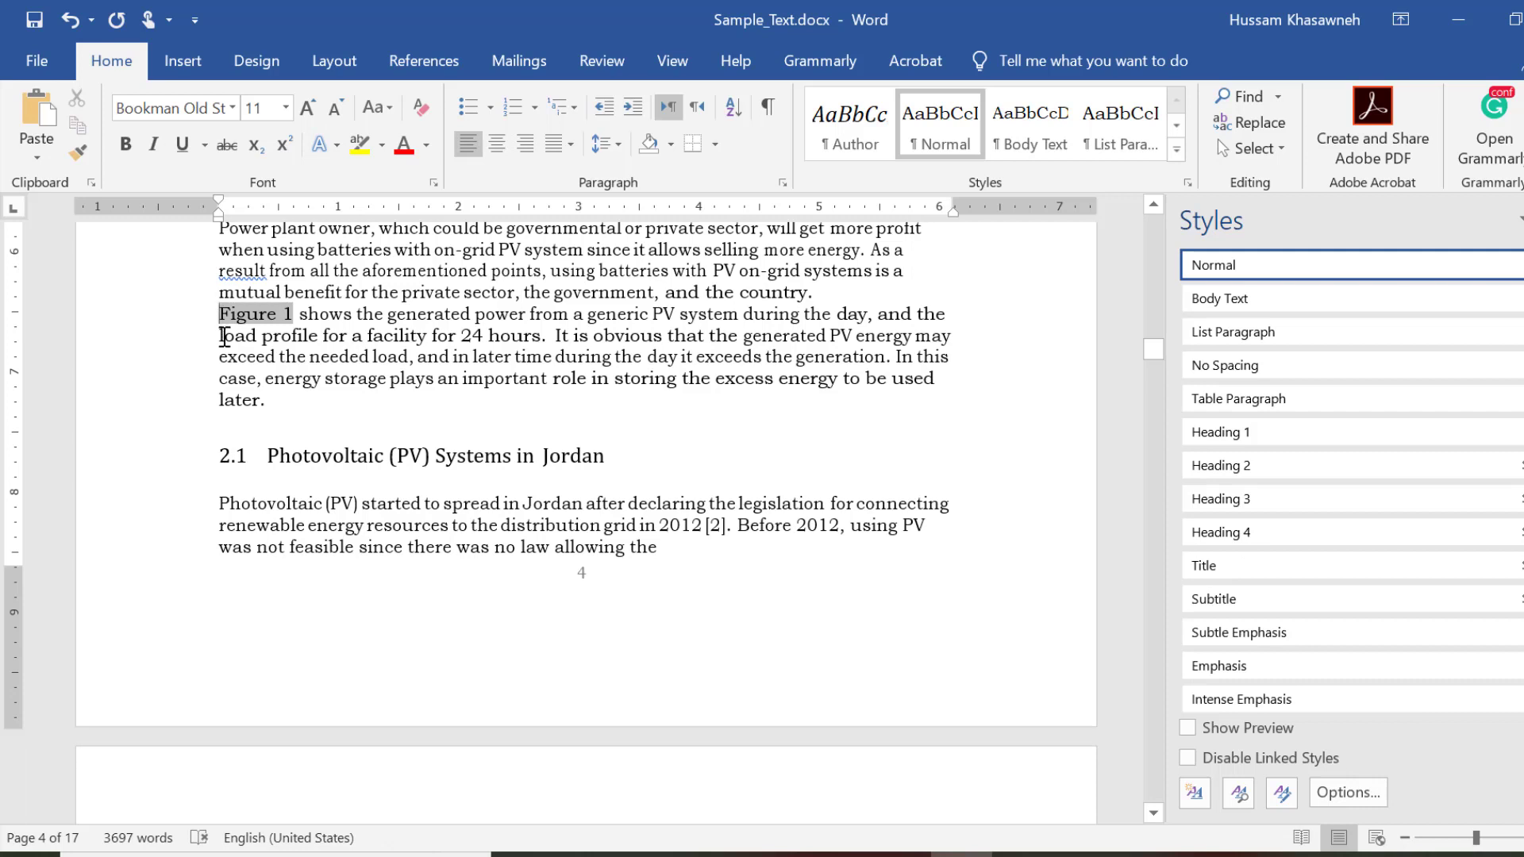
pyautogui.moveTo(333, 314); pyautogui.dragTo(230, 315)
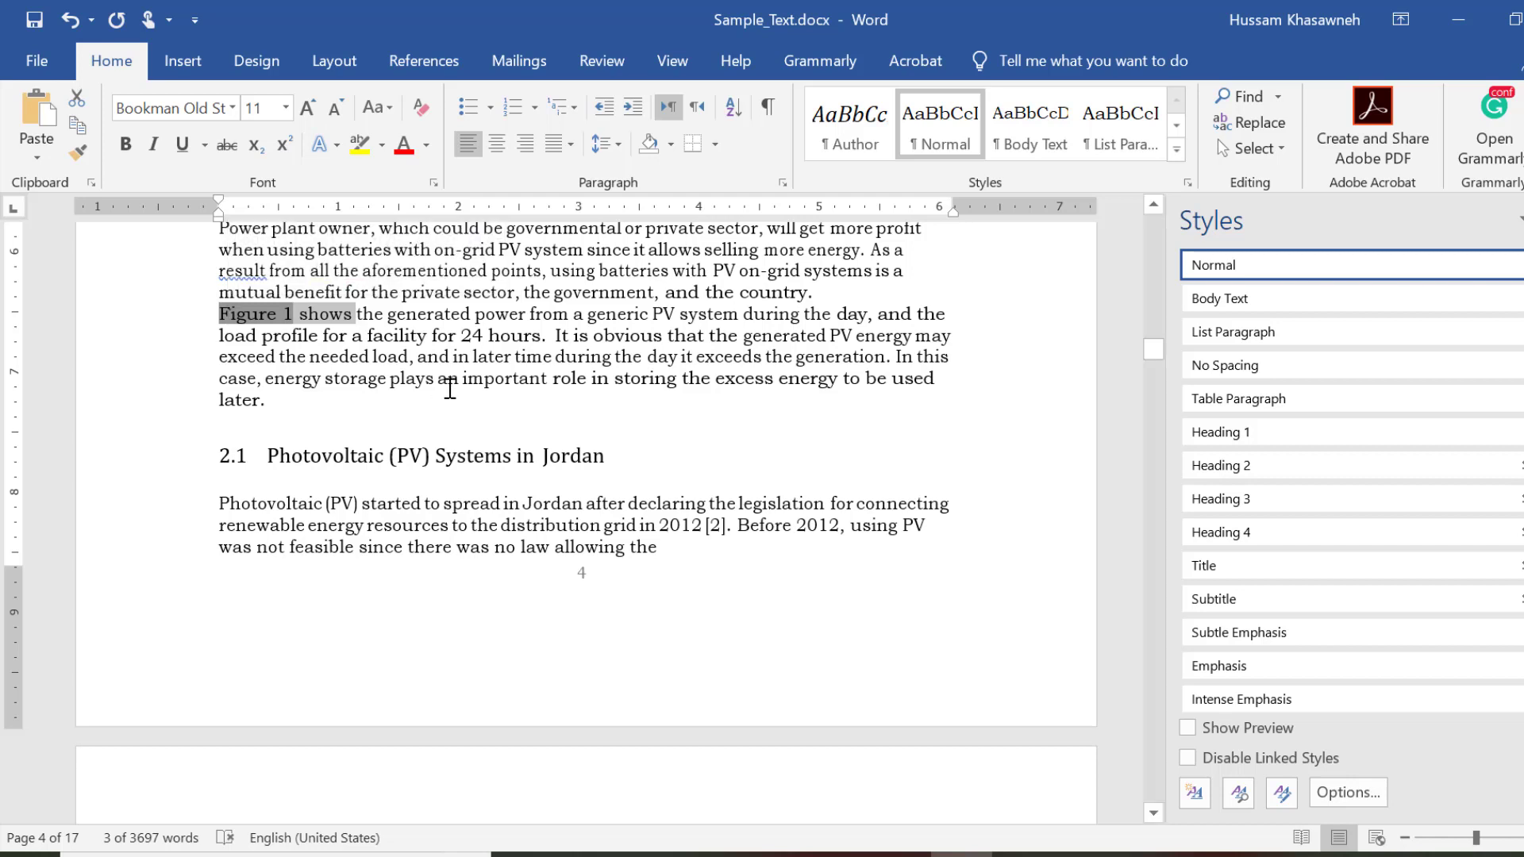
pyautogui.click(449, 388)
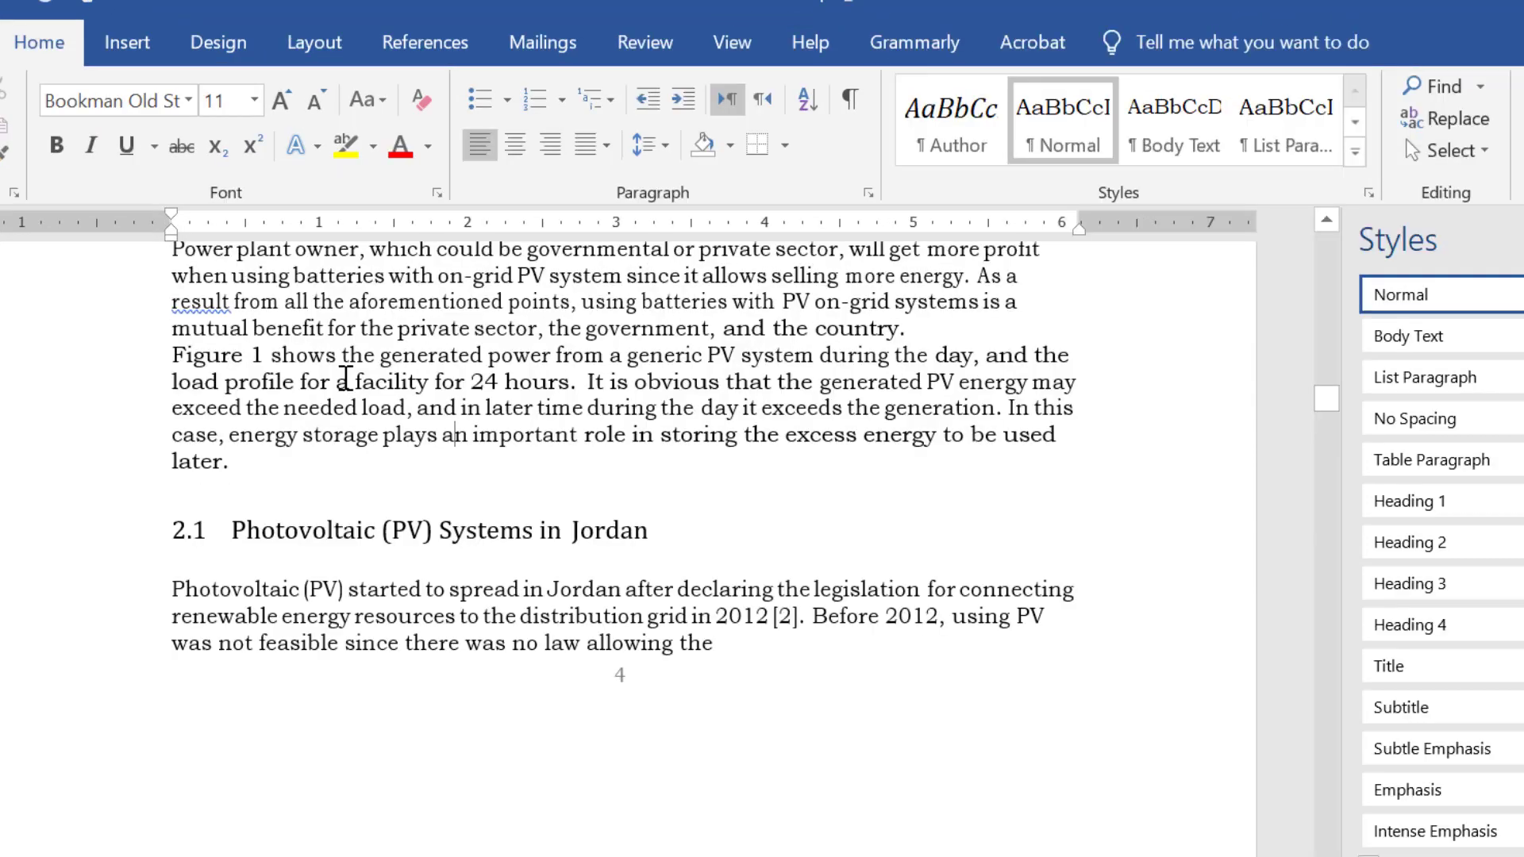
pyautogui.hotkey('ctrl', 'a')
pyautogui.rightClick(210, 340)
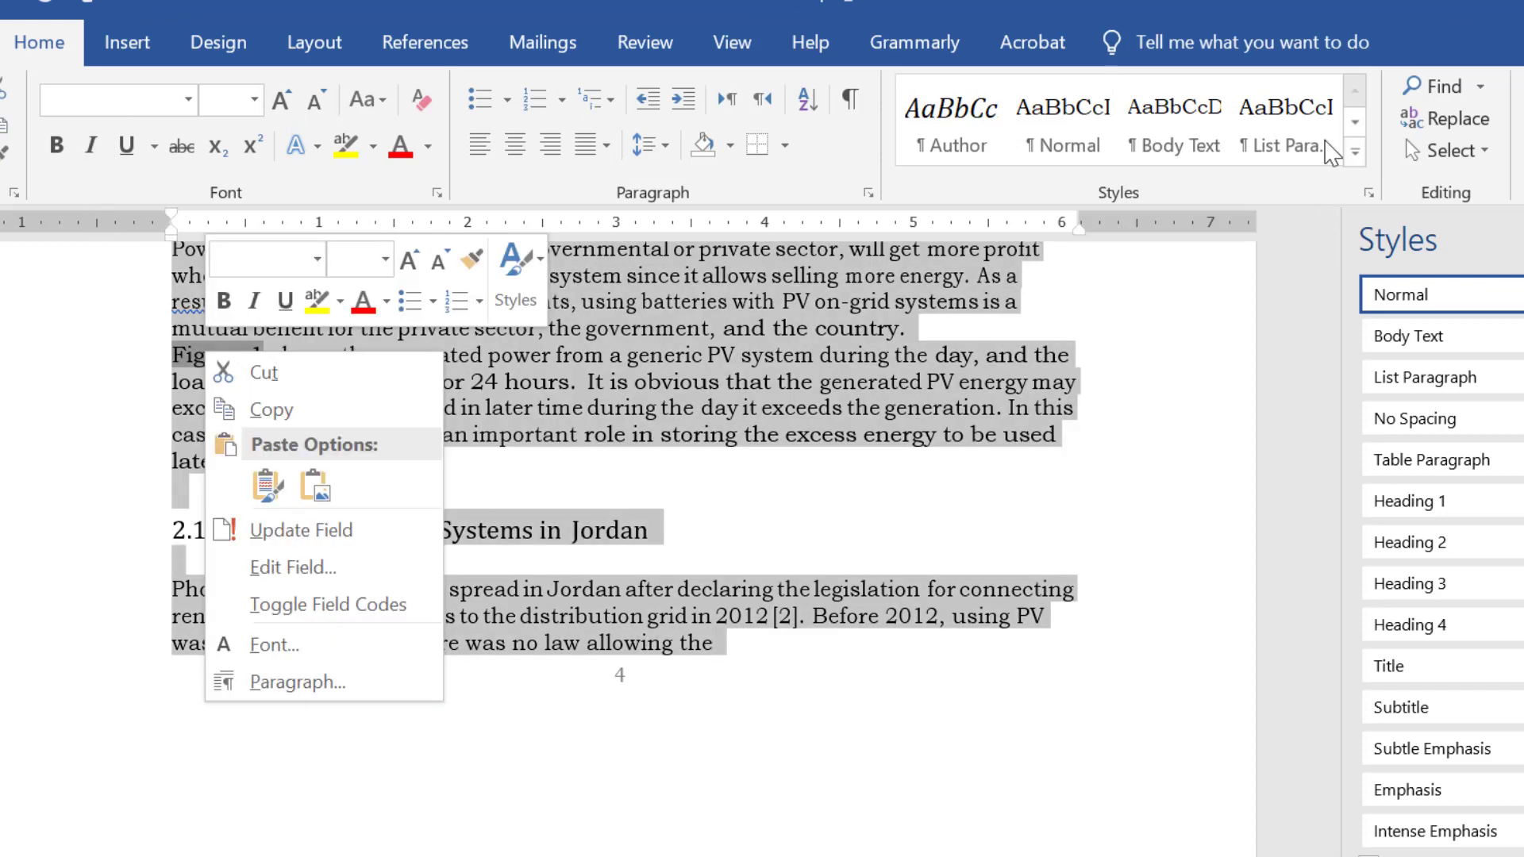
pyautogui.press('Escape')
pyautogui.click(1473, 158)
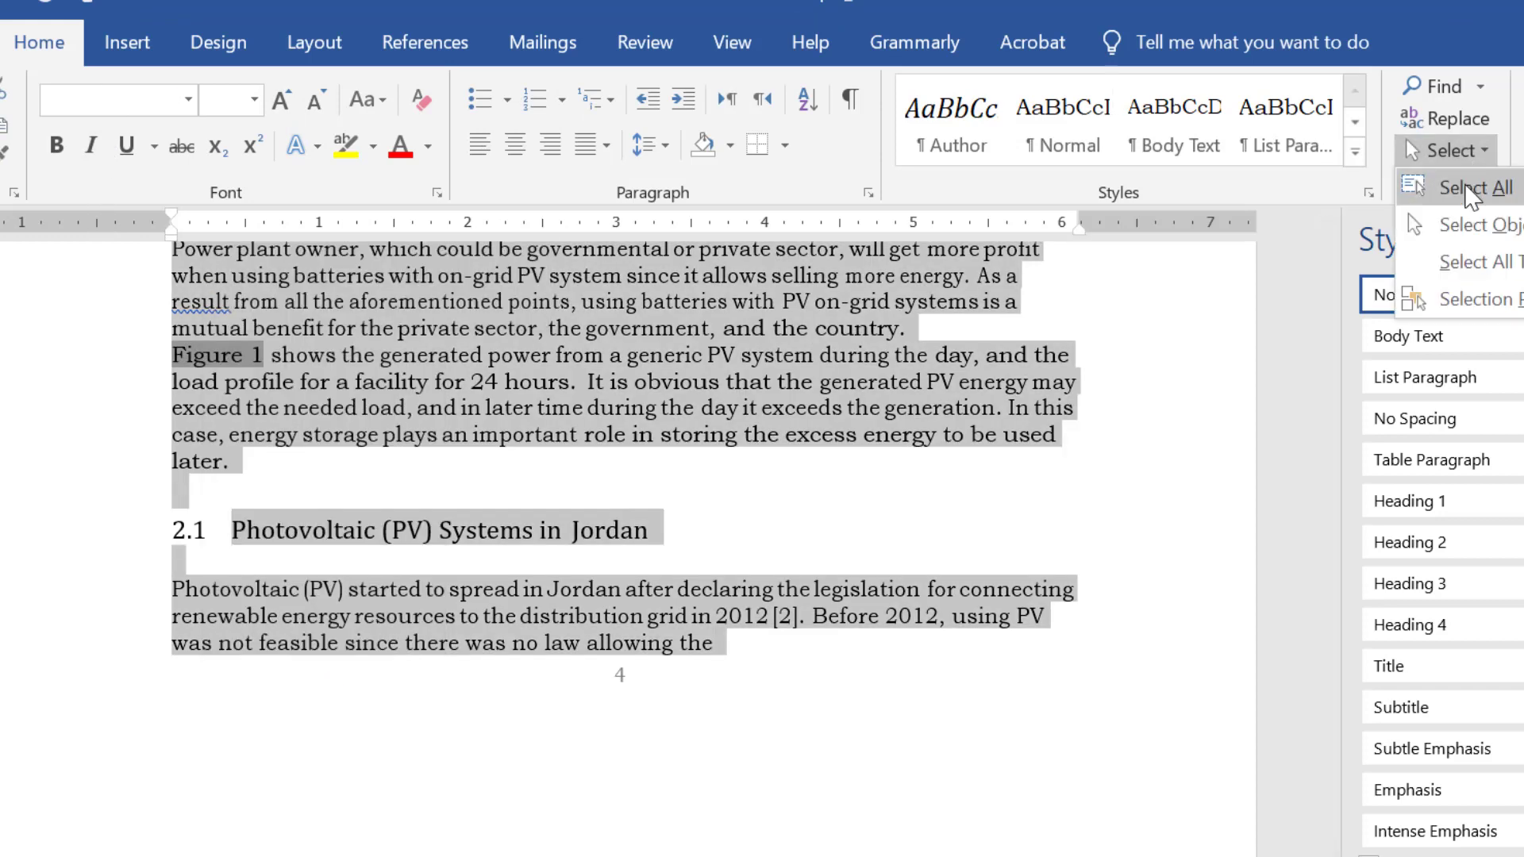
pyautogui.click(1468, 191)
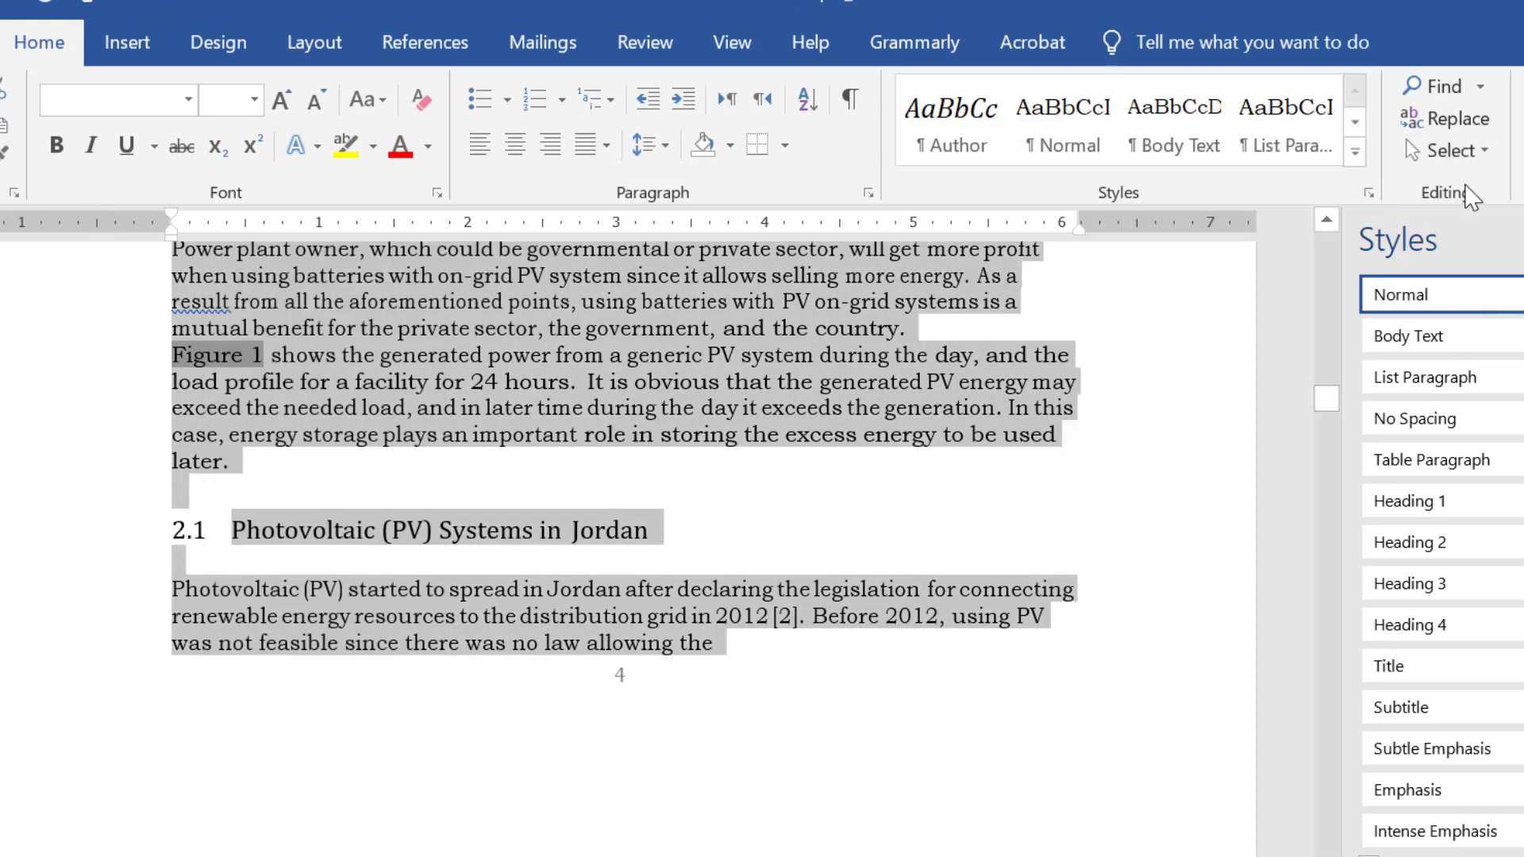
pyautogui.rightClick(203, 354)
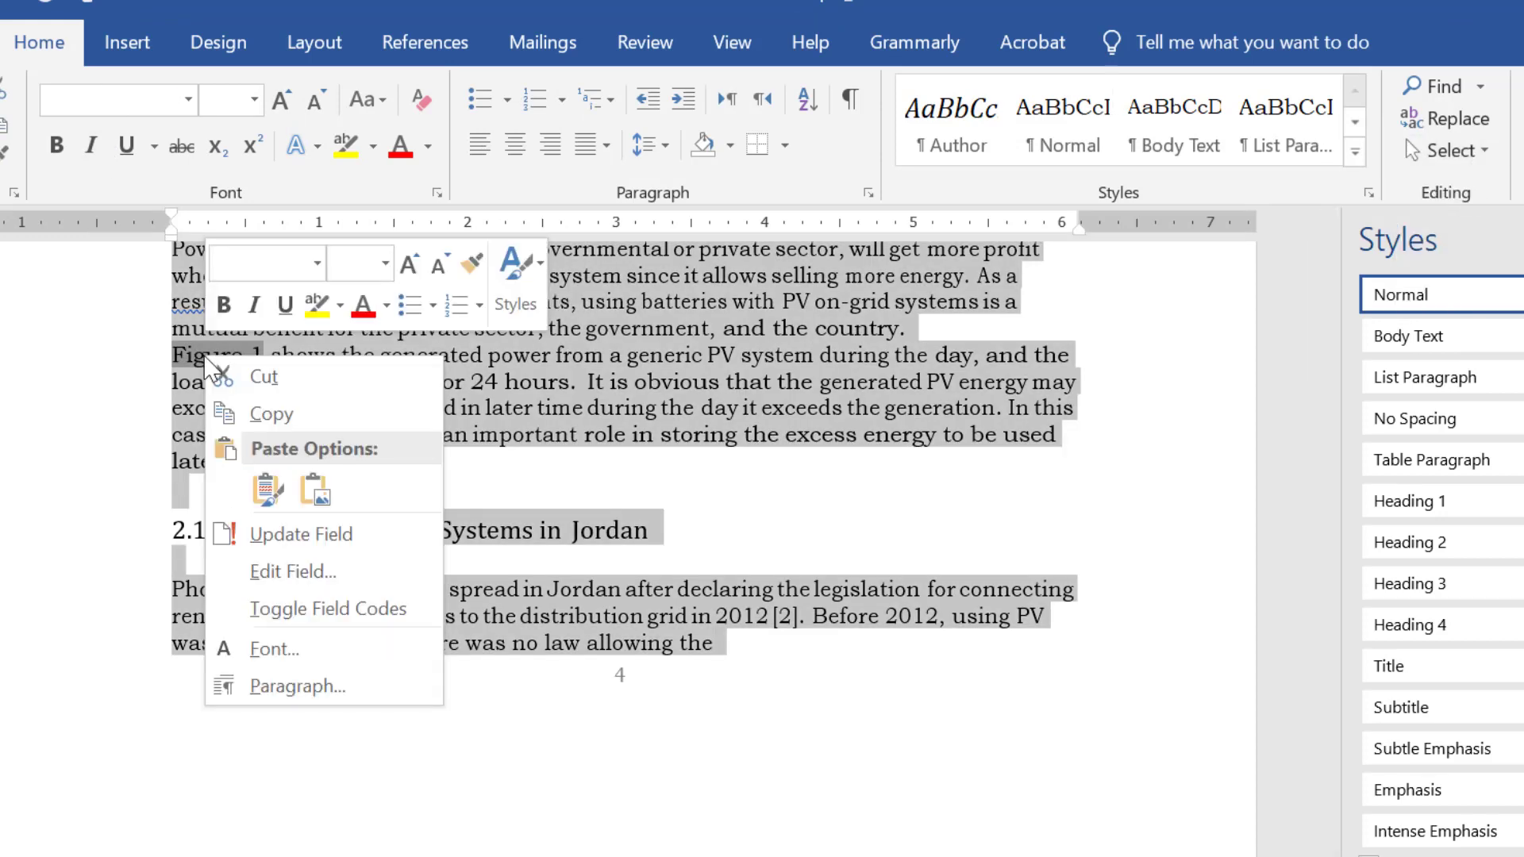
pyautogui.click(331, 547)
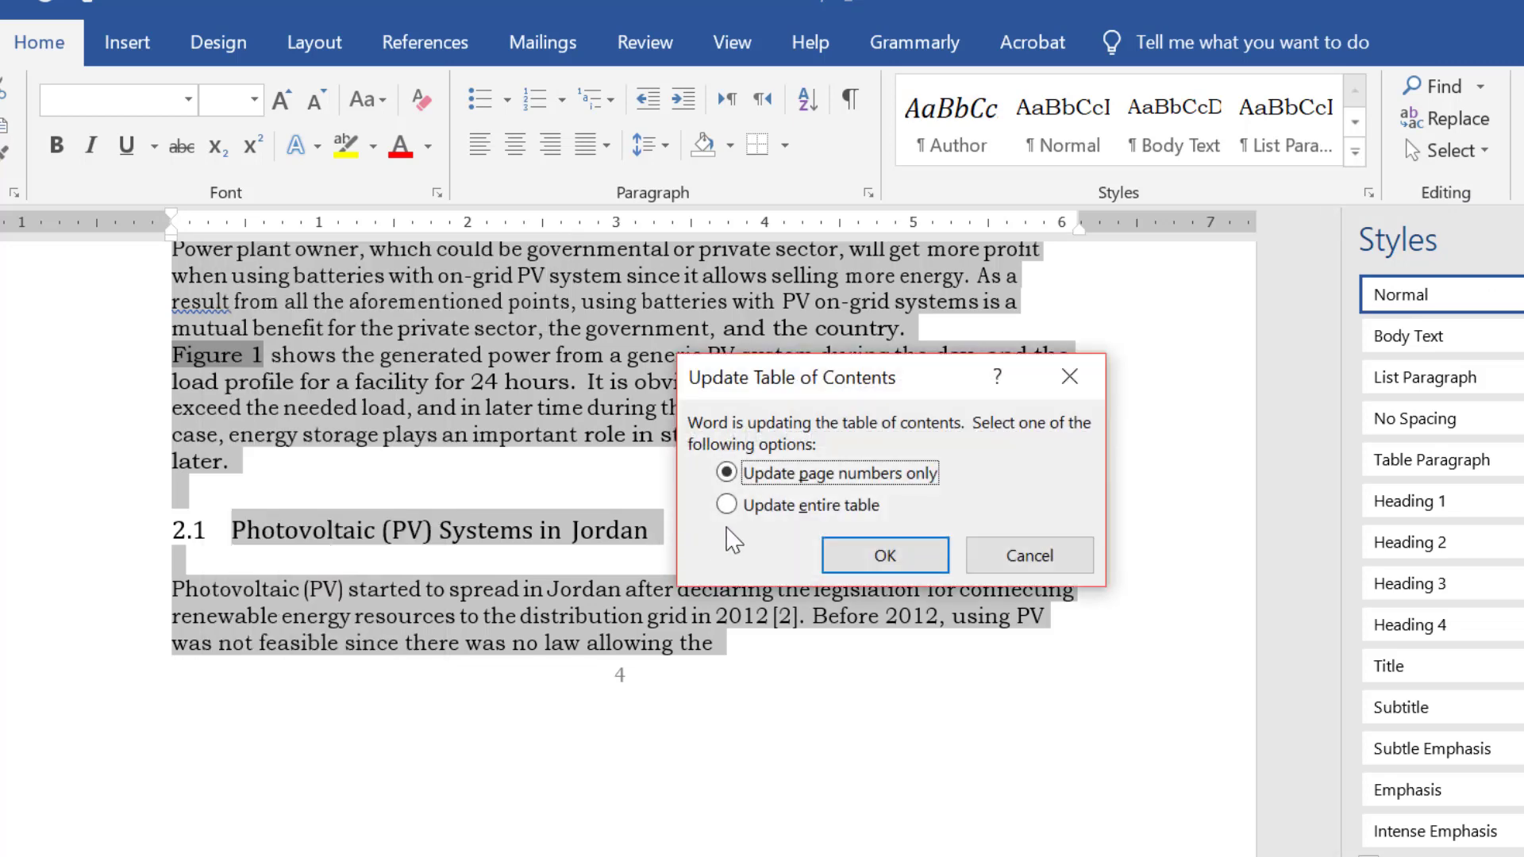
pyautogui.click(726, 505)
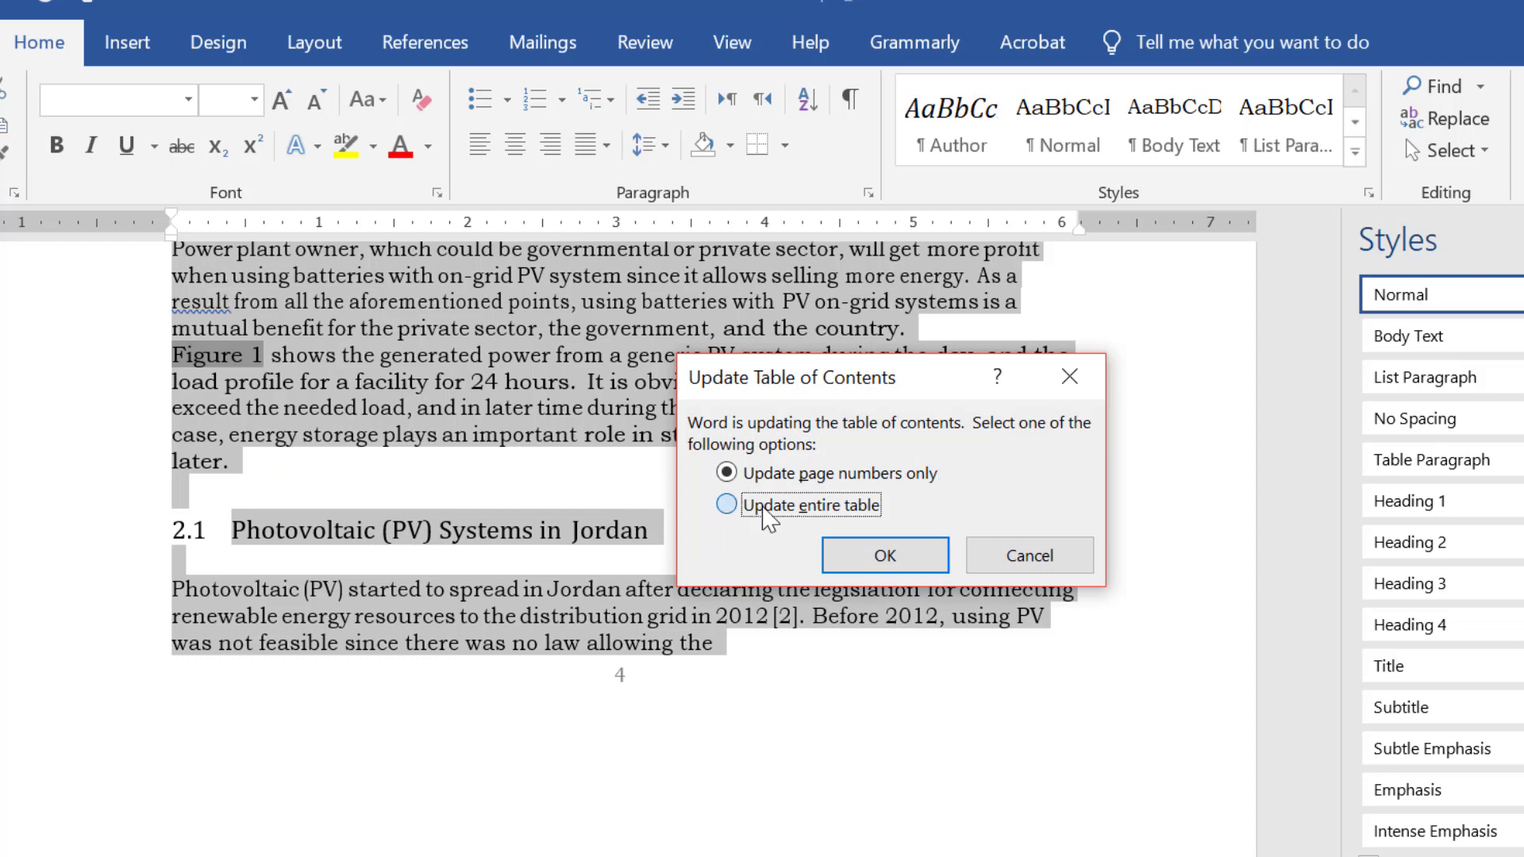
pyautogui.click(849, 558)
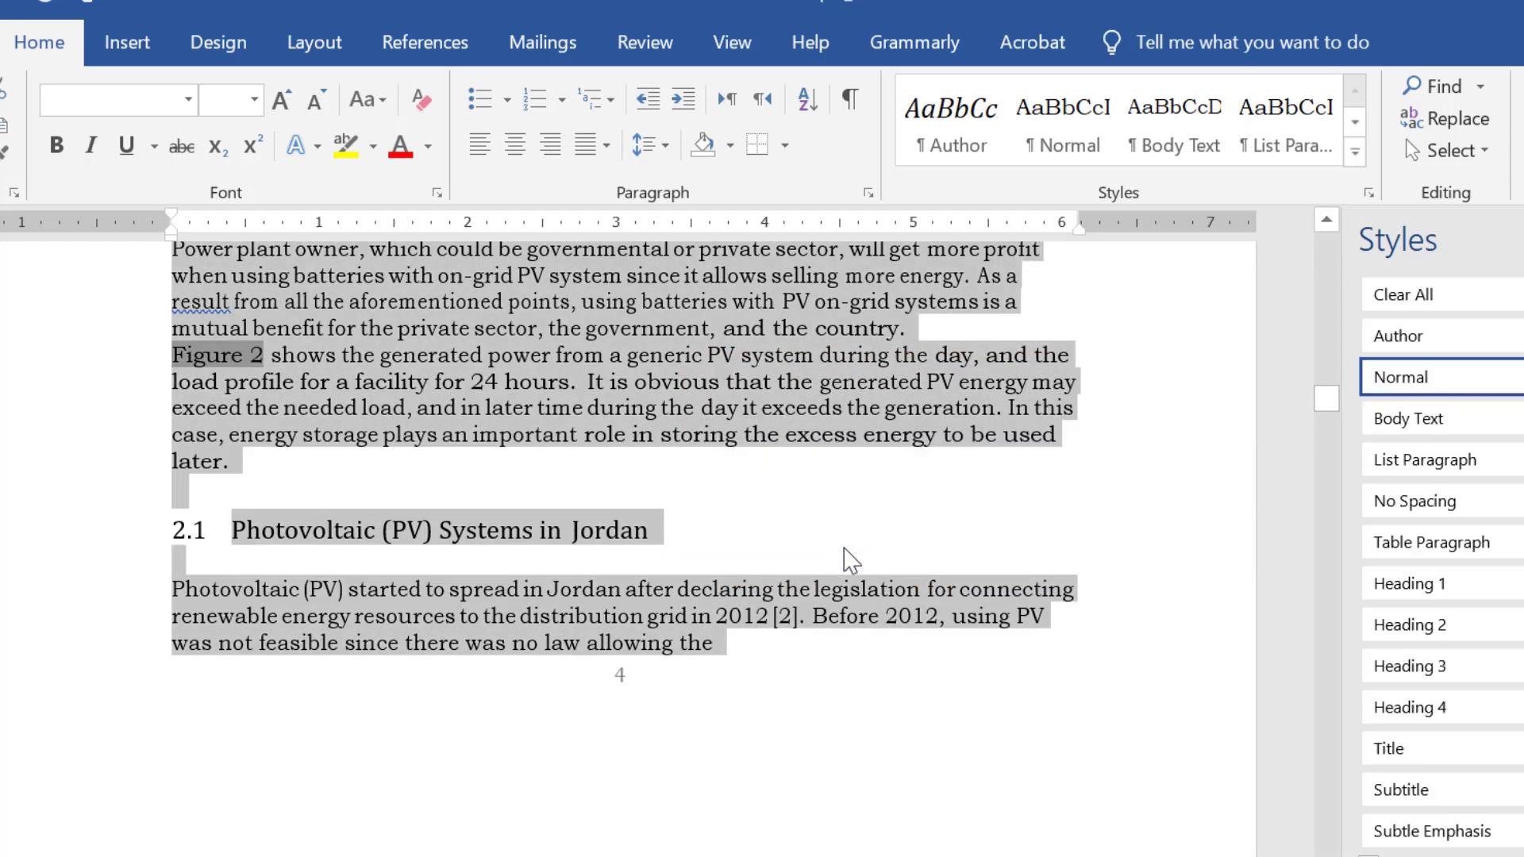
pyautogui.click(254, 369)
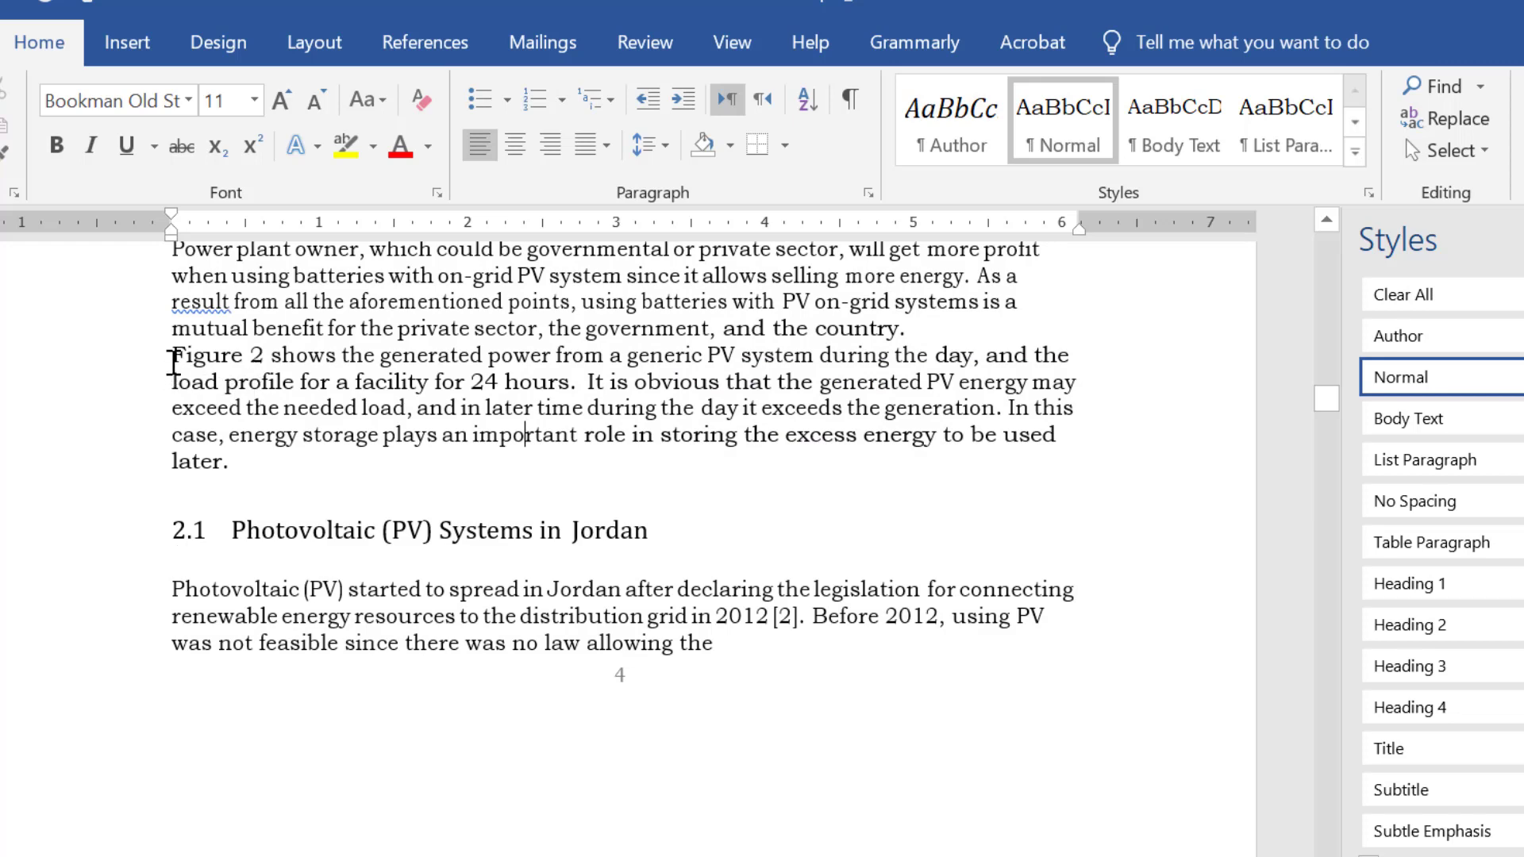
pyautogui.moveTo(173, 364); pyautogui.dragTo(278, 357)
pyautogui.scroll(-3, 306, 512)
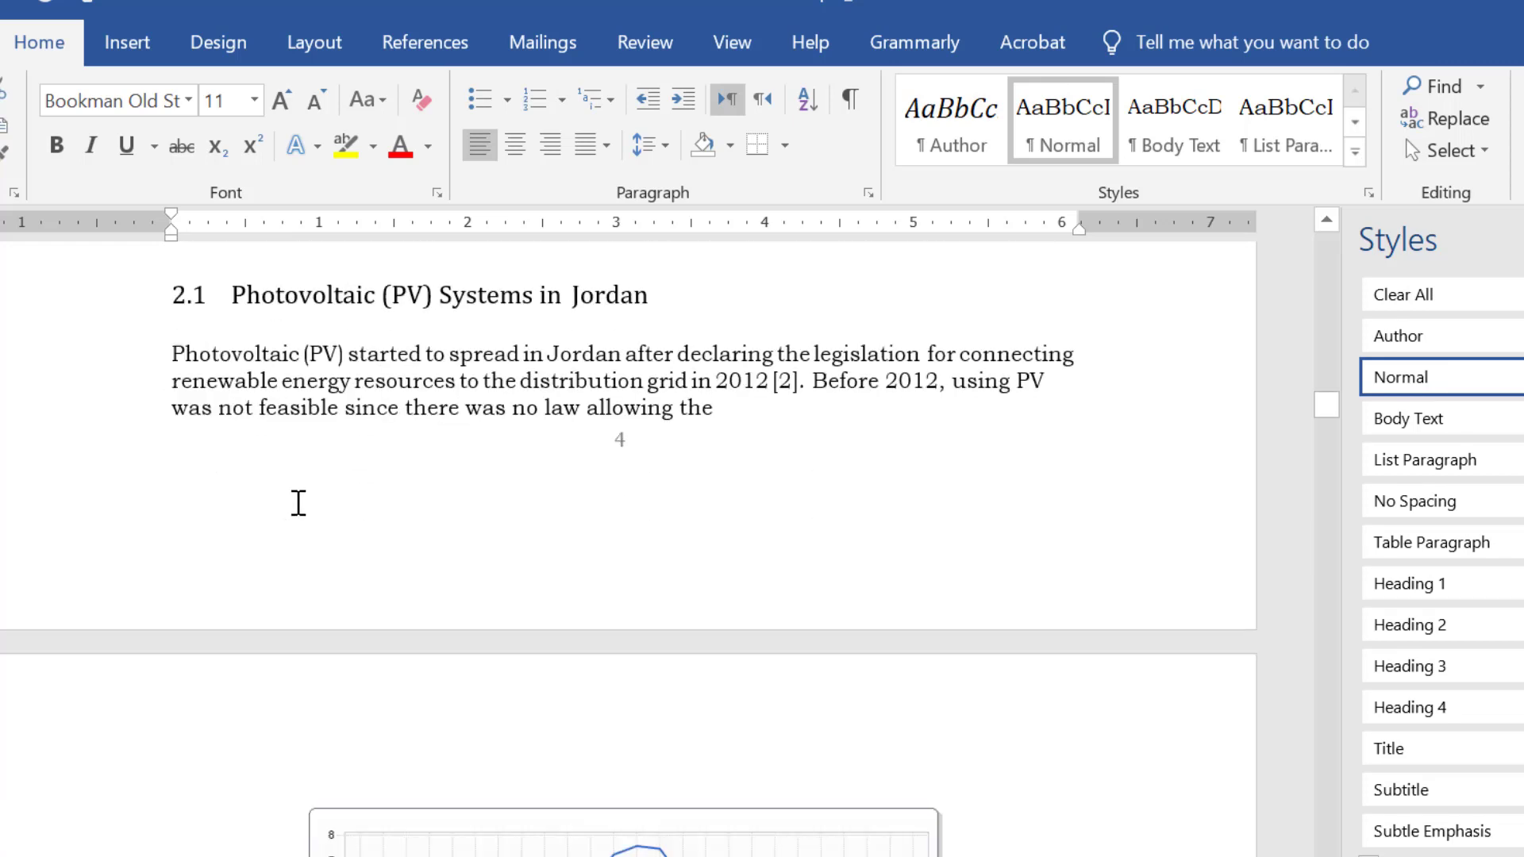
pyautogui.scroll(-5, 297, 502)
pyautogui.moveTo(478, 807); pyautogui.dragTo(570, 820)
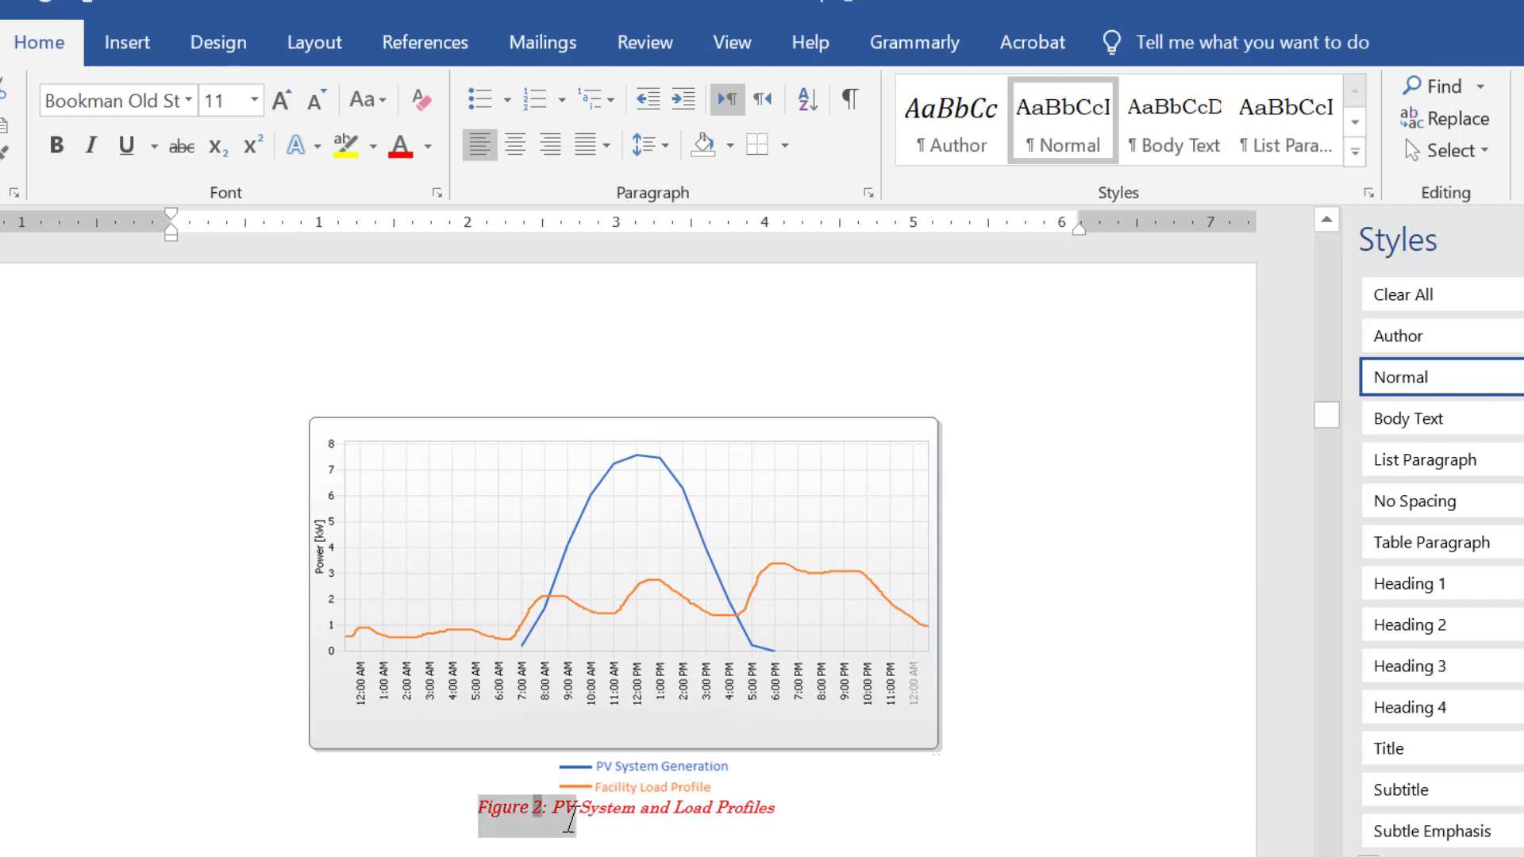
pyautogui.scroll(-5, 467, 840)
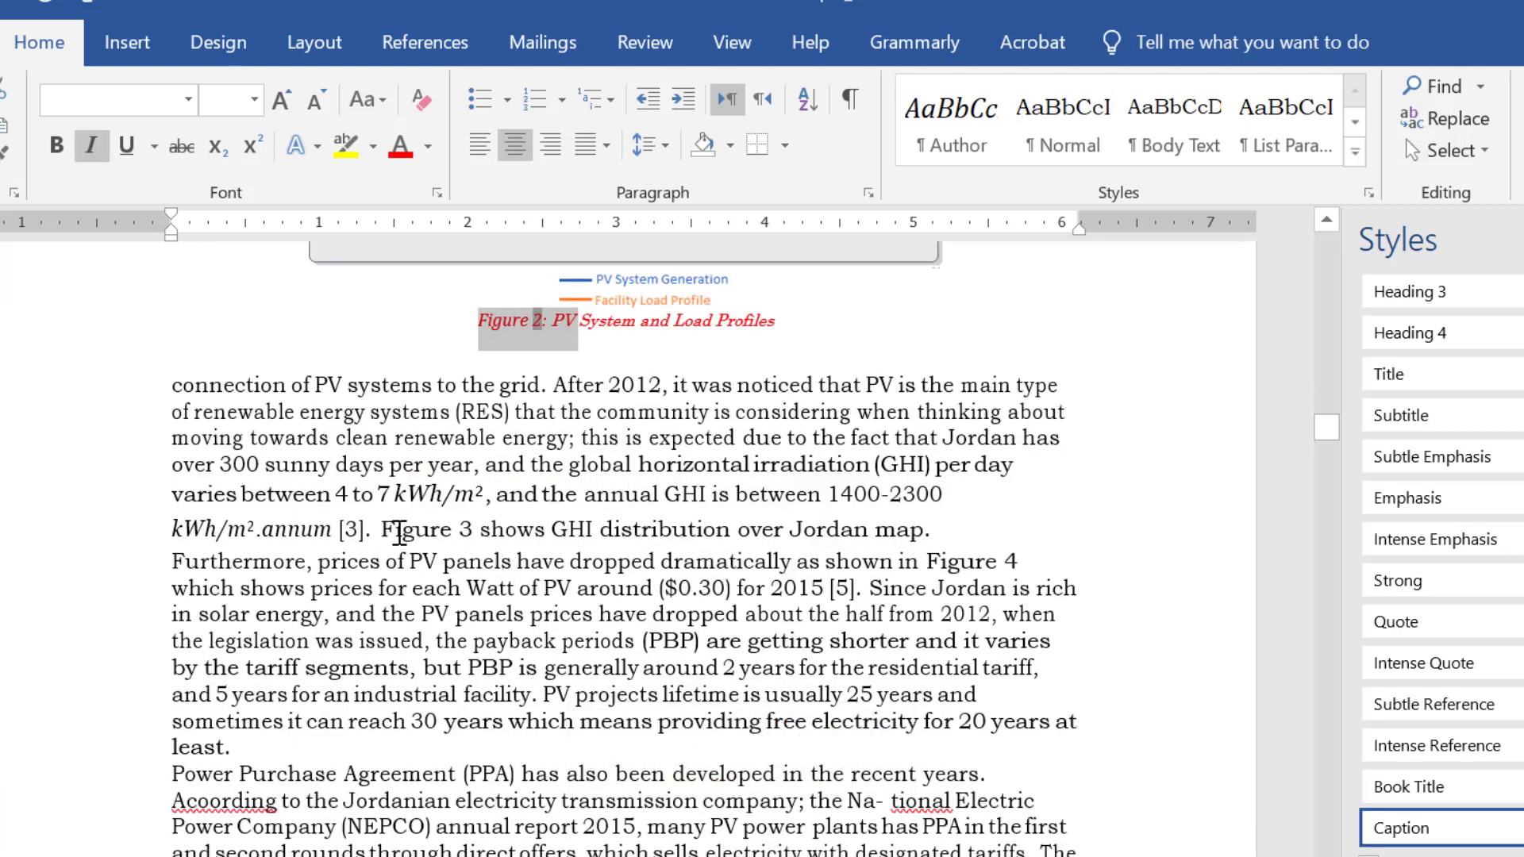
pyautogui.moveTo(400, 531); pyautogui.dragTo(517, 531)
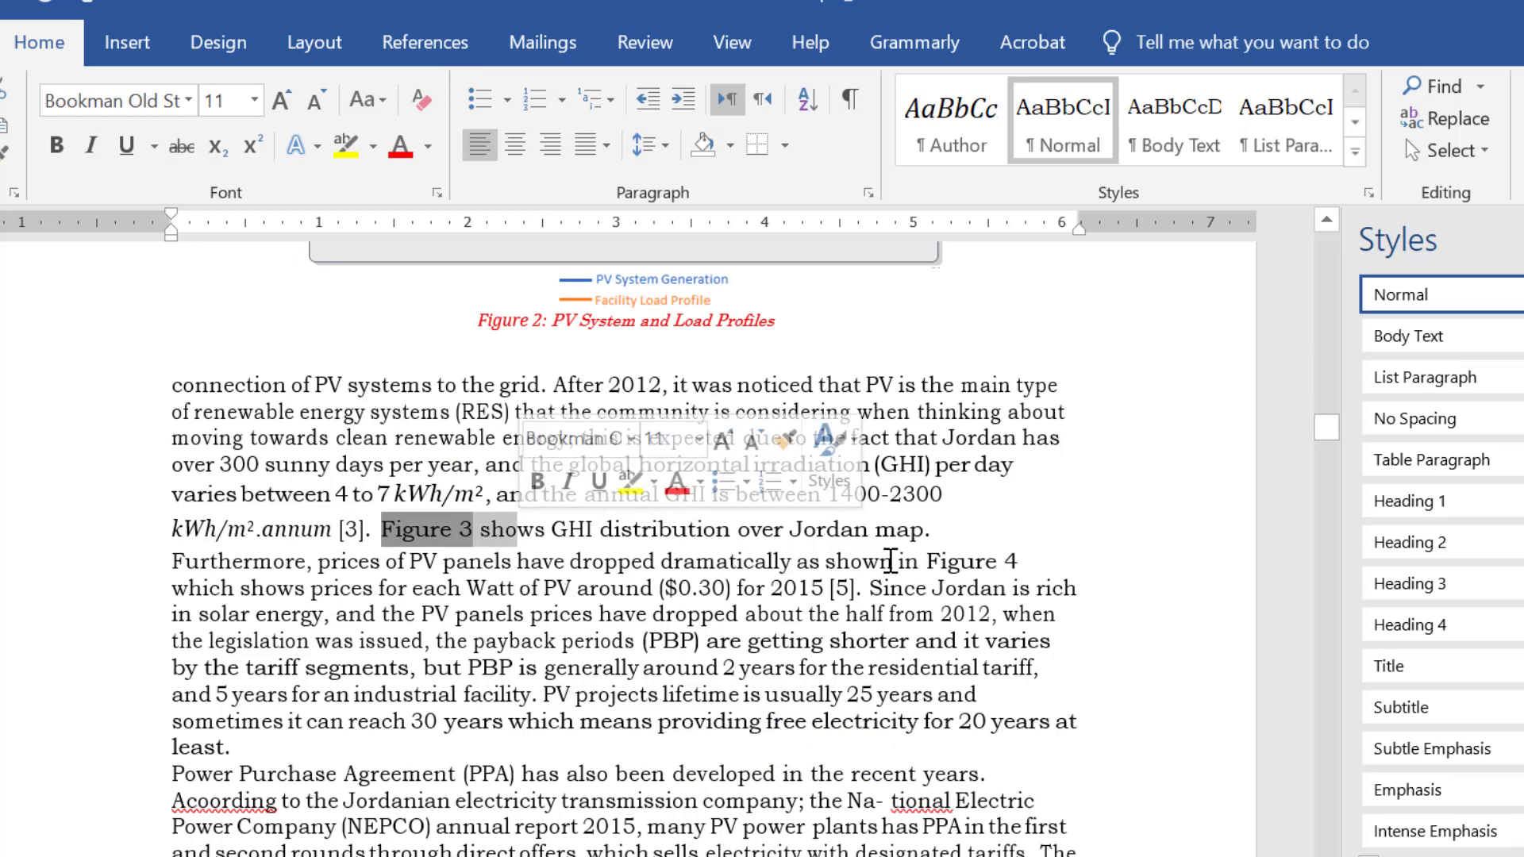
pyautogui.moveTo(797, 562); pyautogui.dragTo(1041, 558)
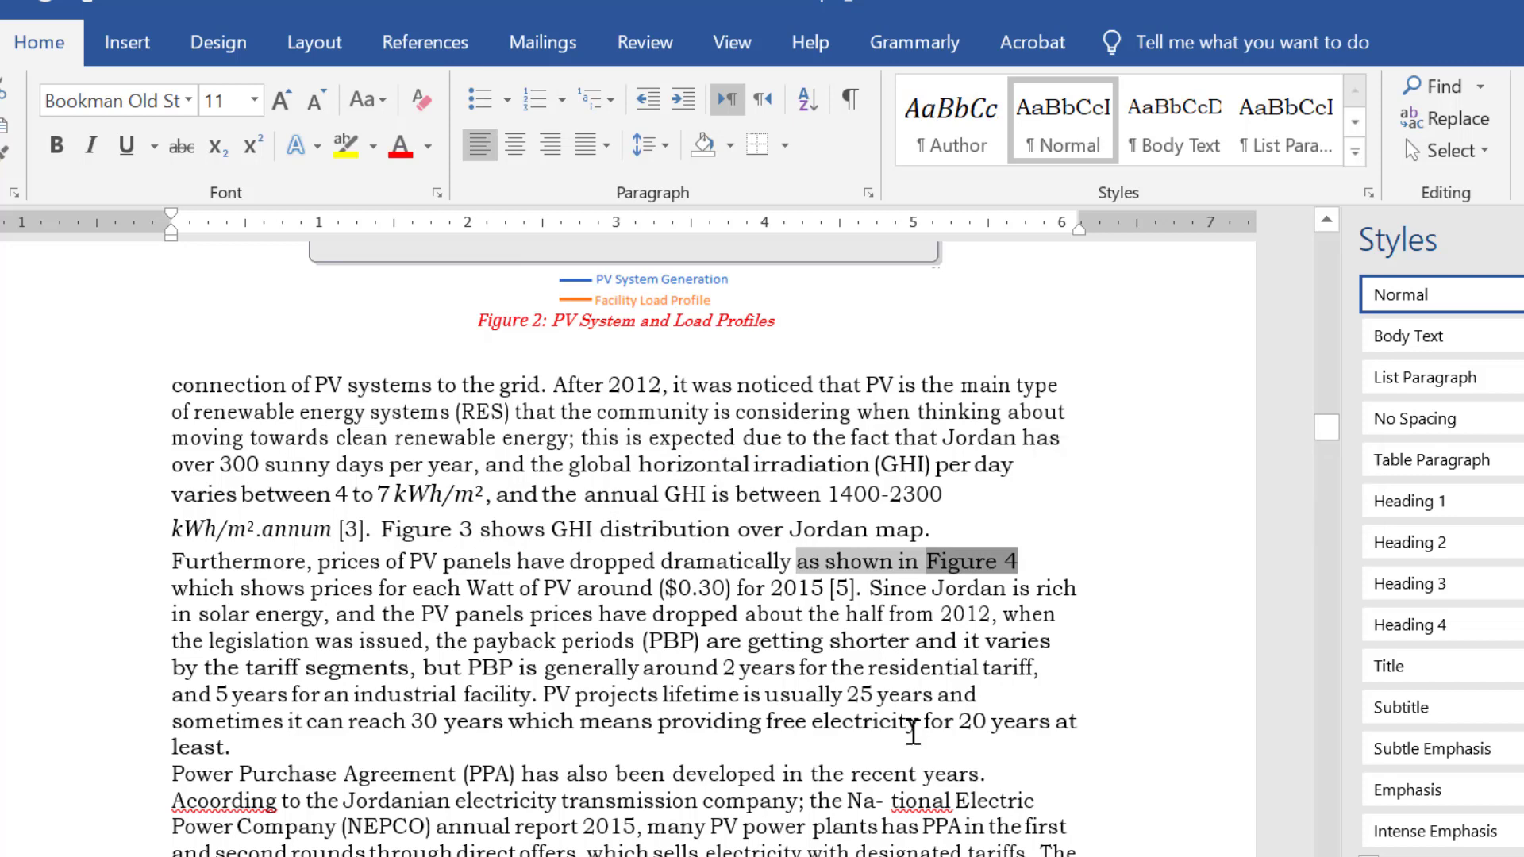
pyautogui.moveTo(474, 546); pyautogui.dragTo(383, 530)
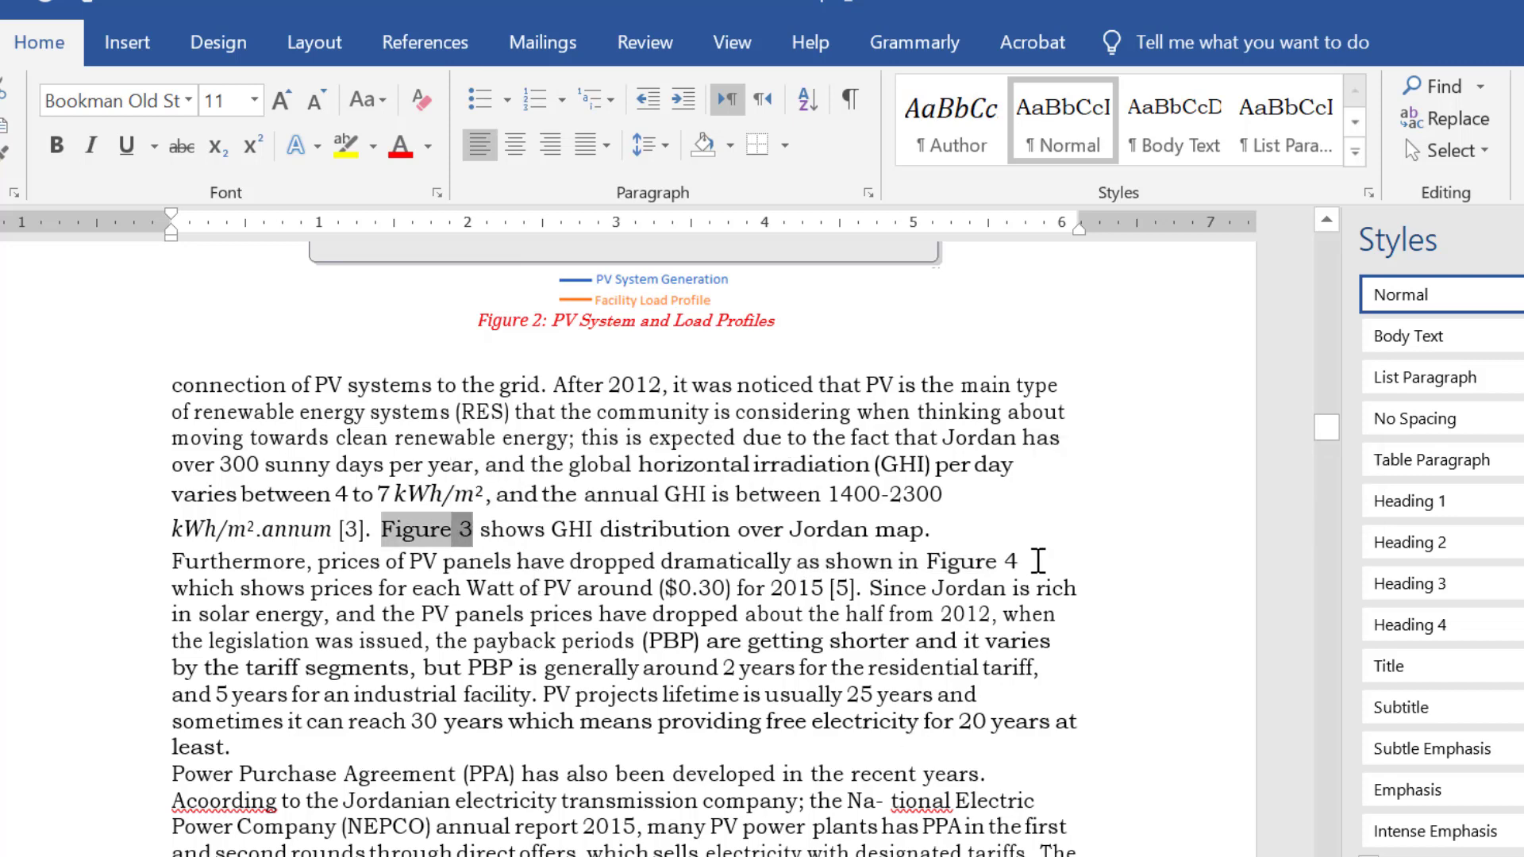
pyautogui.moveTo(925, 562); pyautogui.dragTo(1020, 562)
pyautogui.scroll(-5, 946, 597)
pyautogui.scroll(-3, 946, 597)
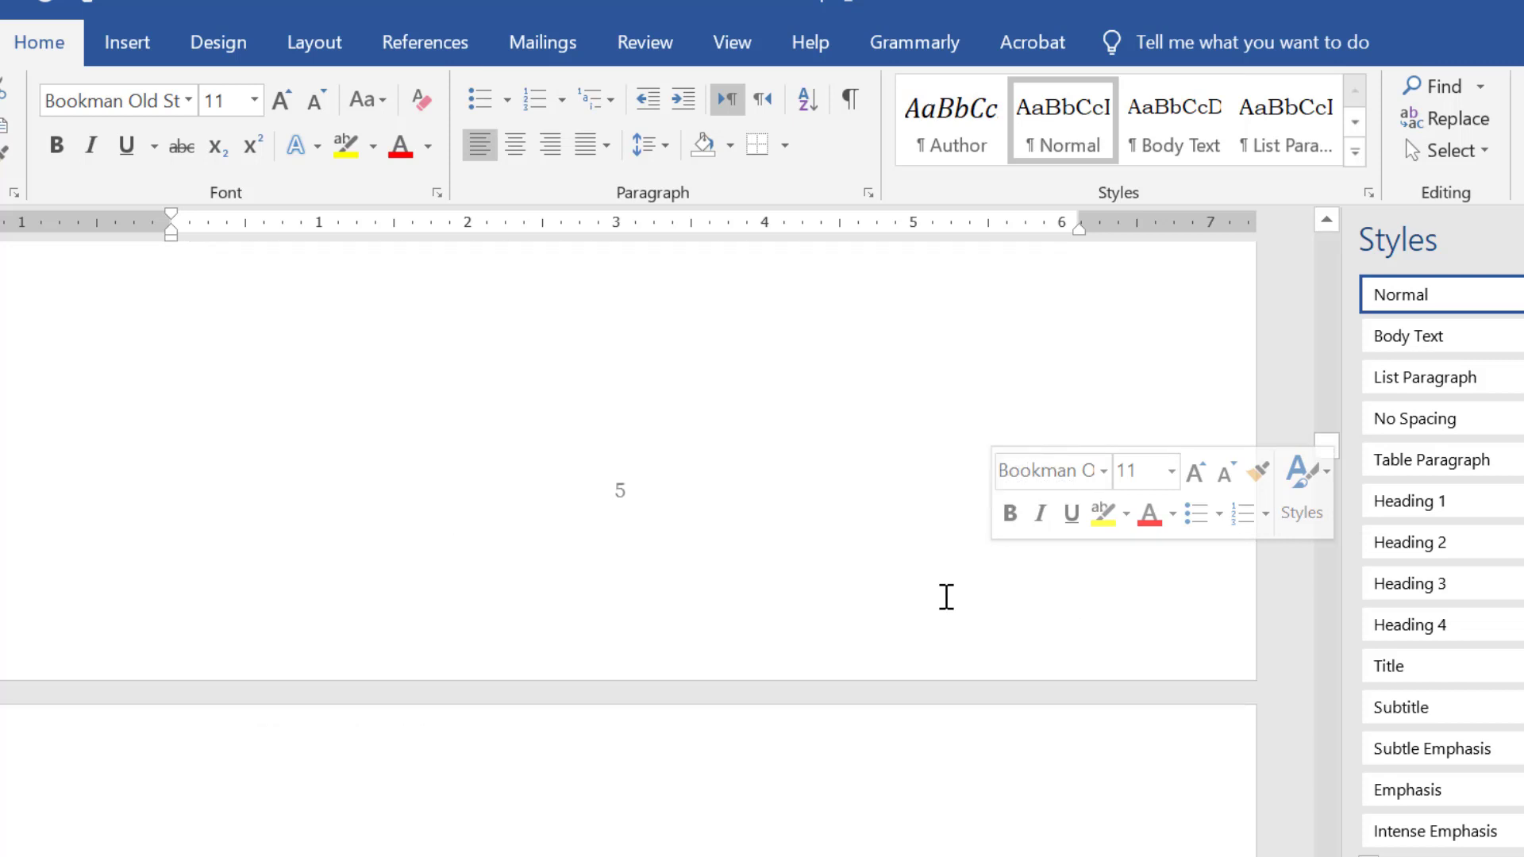
pyautogui.scroll(-5, 947, 597)
pyautogui.scroll(-5, 946, 597)
pyautogui.scroll(-3, 947, 597)
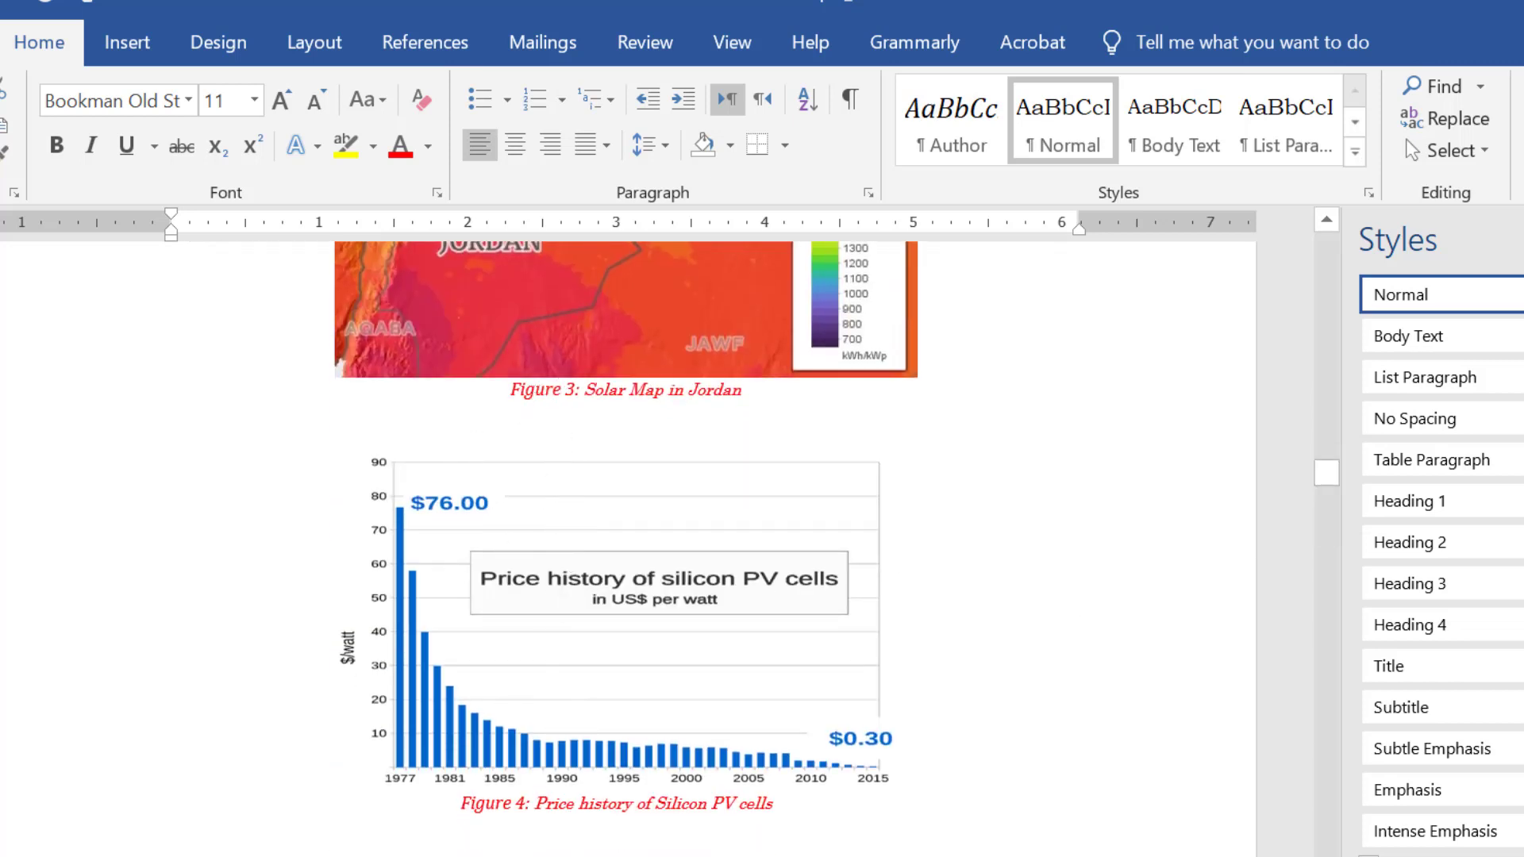
pyautogui.scroll(5, 554, 496)
pyautogui.scroll(2, 554, 496)
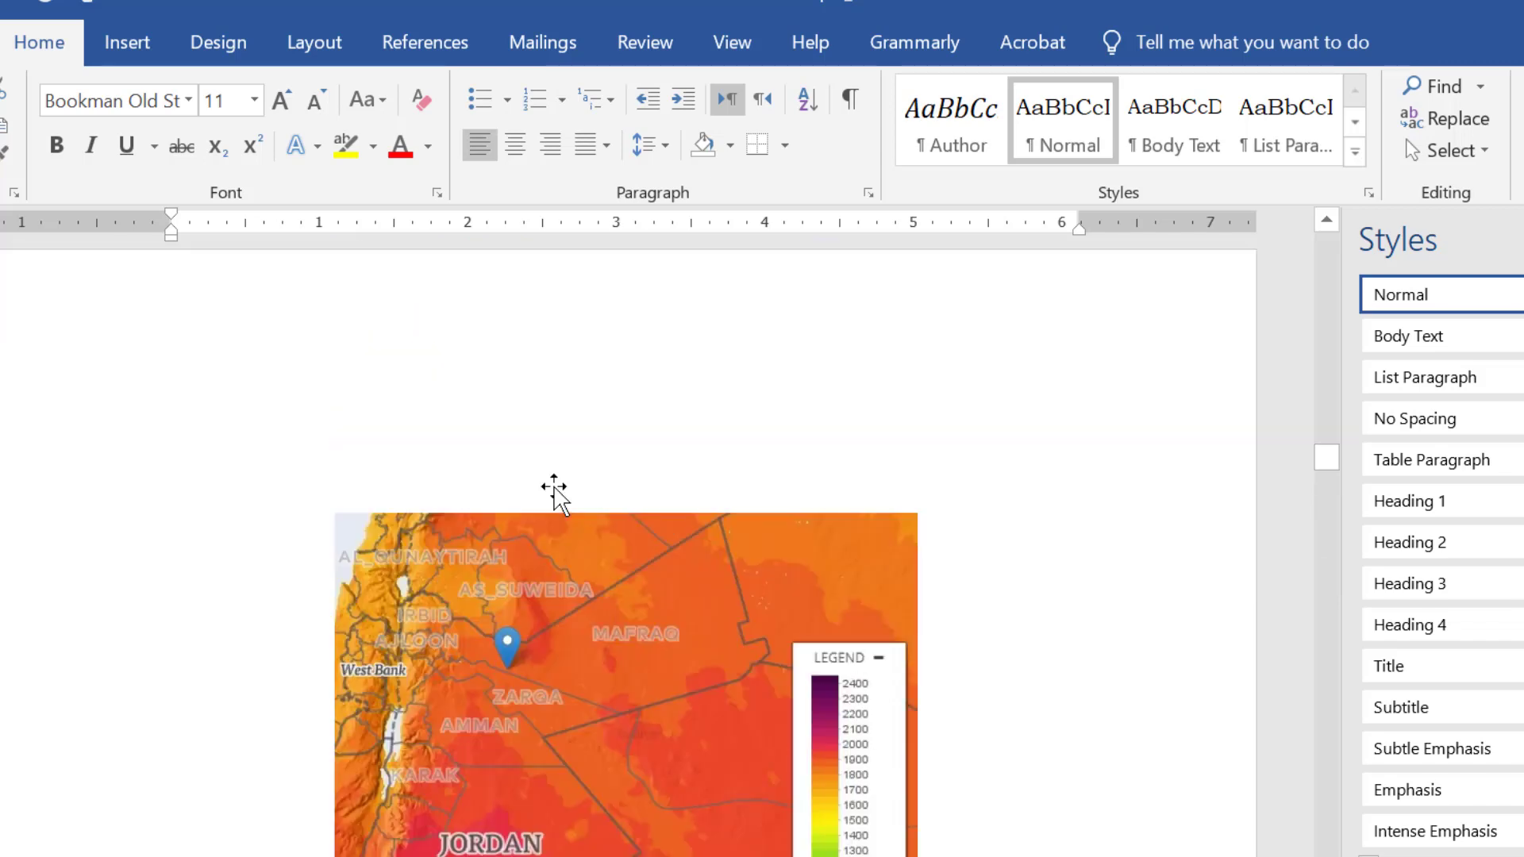
pyautogui.scroll(5, 554, 496)
pyautogui.scroll(2, 554, 496)
pyautogui.scroll(2, 554, 496)
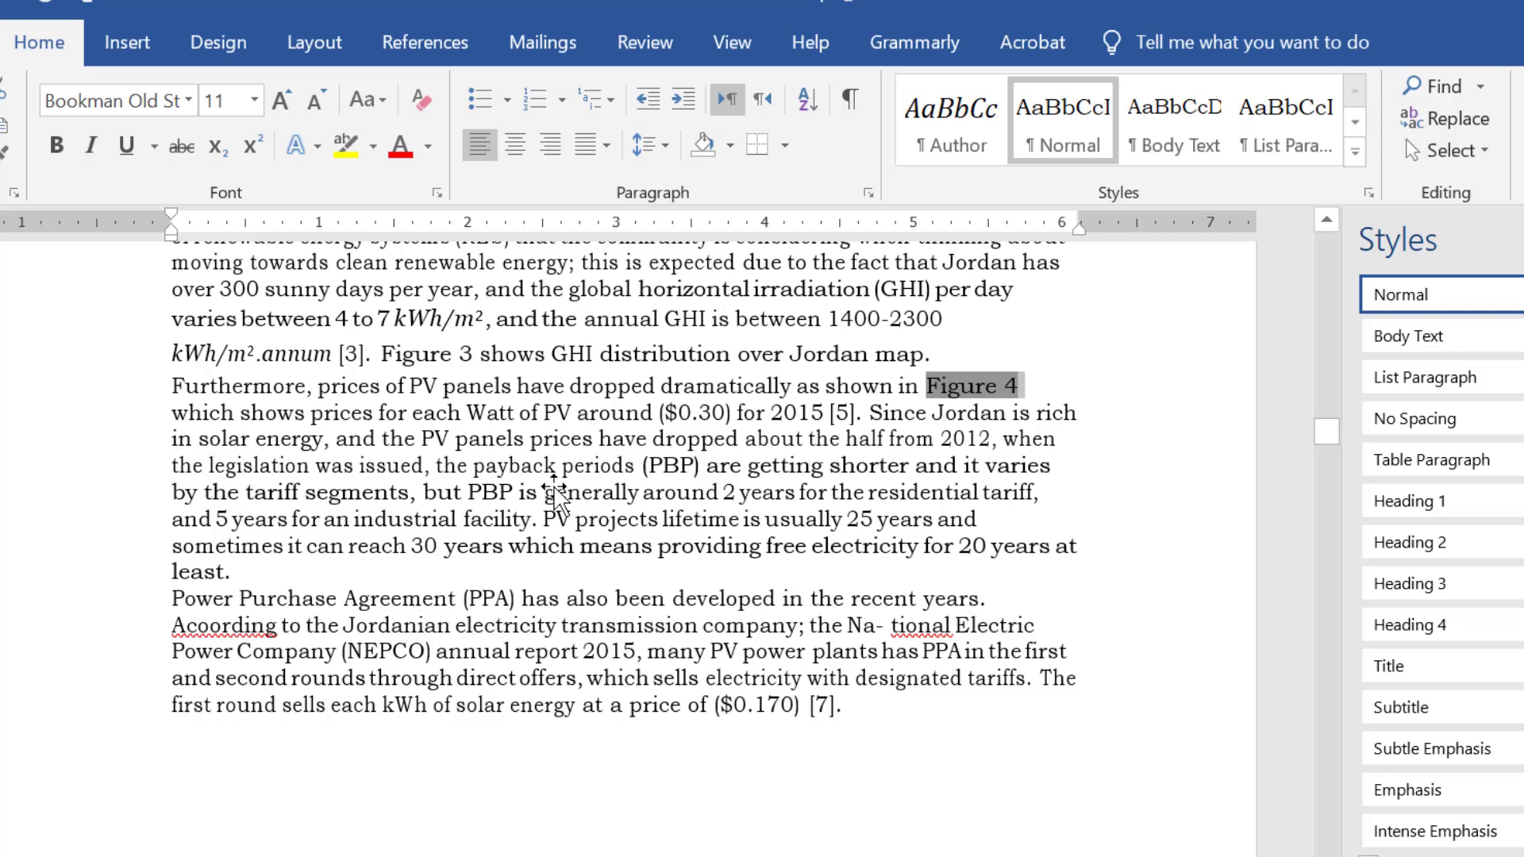
pyautogui.click(631, 413)
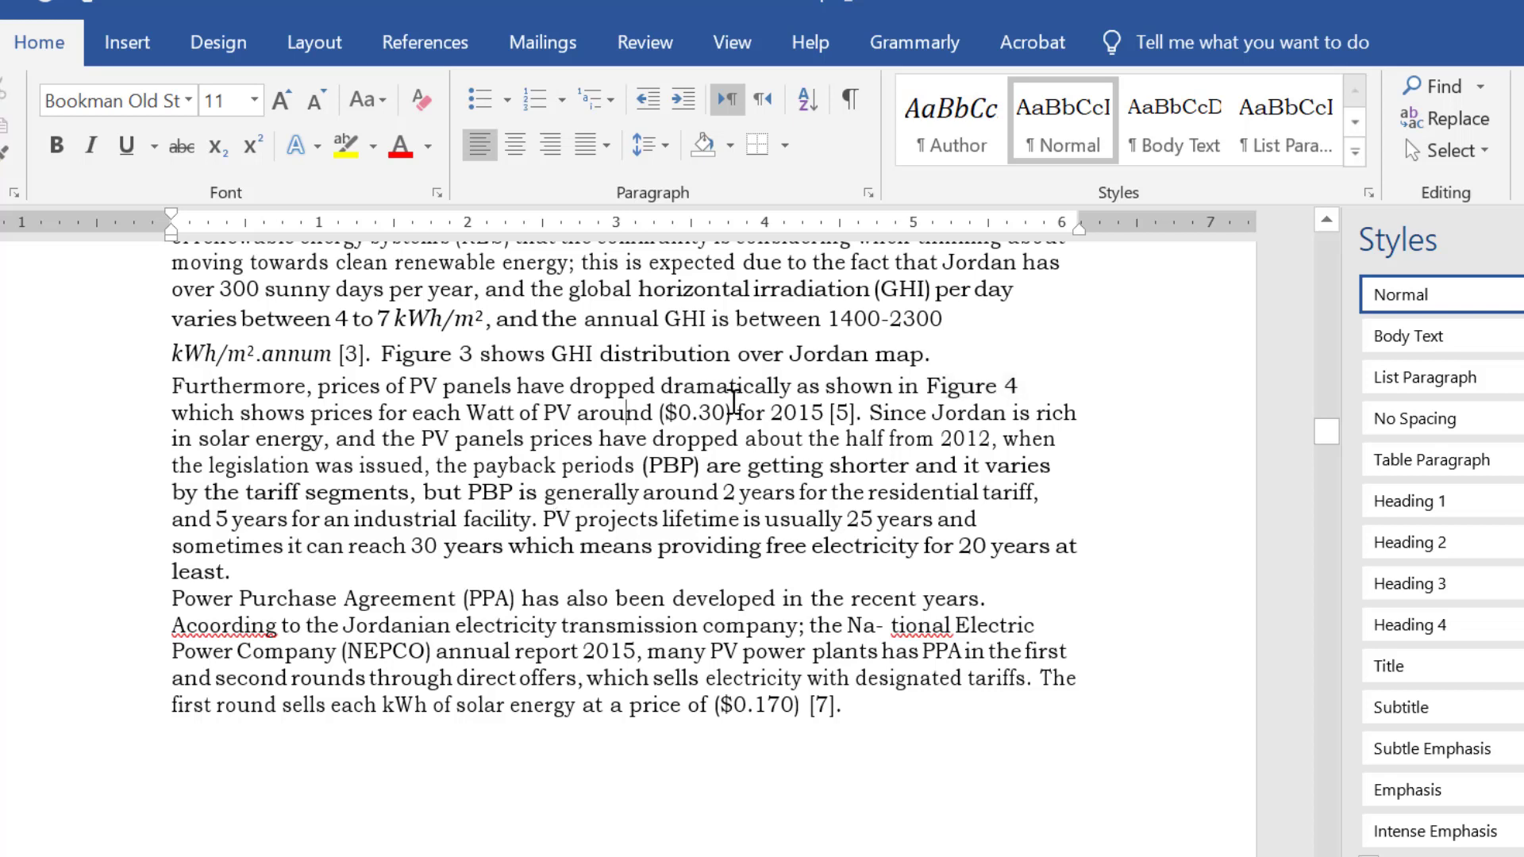
pyautogui.click(774, 391)
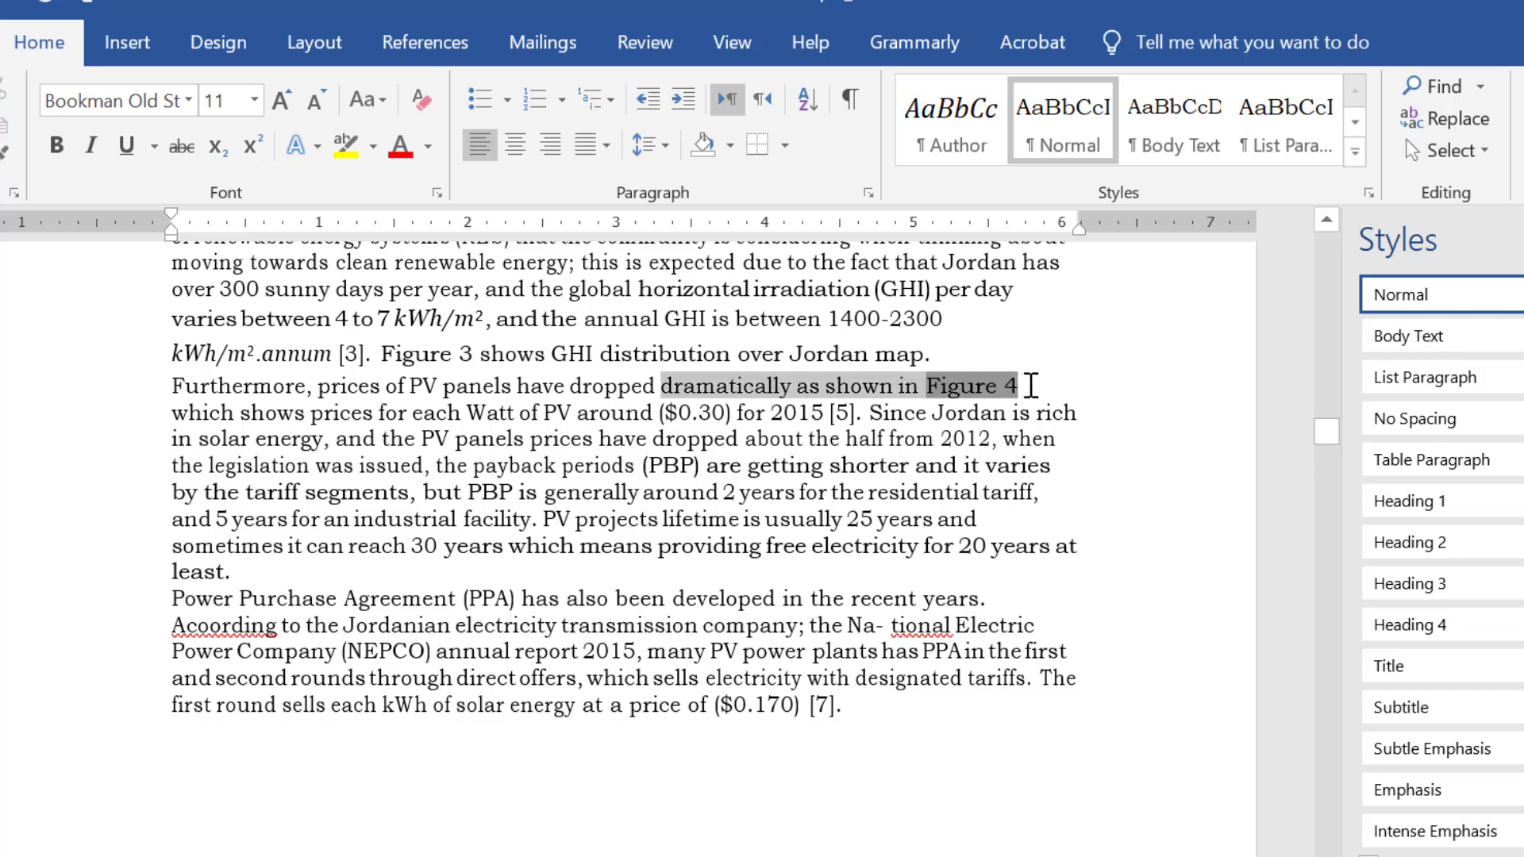
pyautogui.moveTo(845, 391); pyautogui.dragTo(1024, 389)
# Delete the single line diagram and its Figure 1 caption from page 4.
pyautogui.scroll(5, 864, 458)
pyautogui.scroll(6, 862, 459)
pyautogui.scroll(7, 862, 459)
pyautogui.scroll(3, 859, 453)
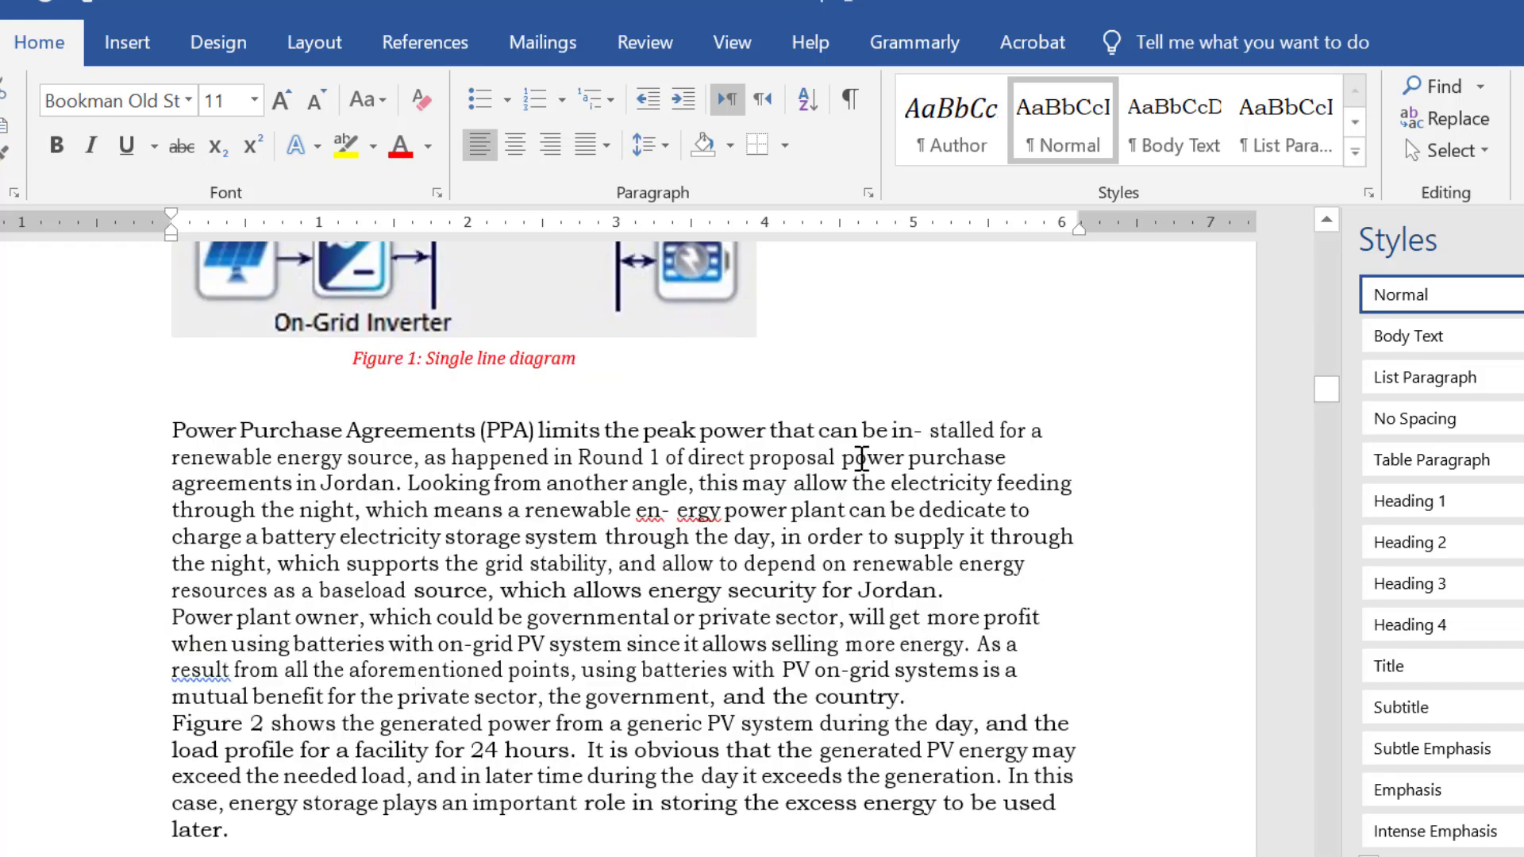
pyautogui.scroll(3, 861, 452)
pyautogui.click(597, 596)
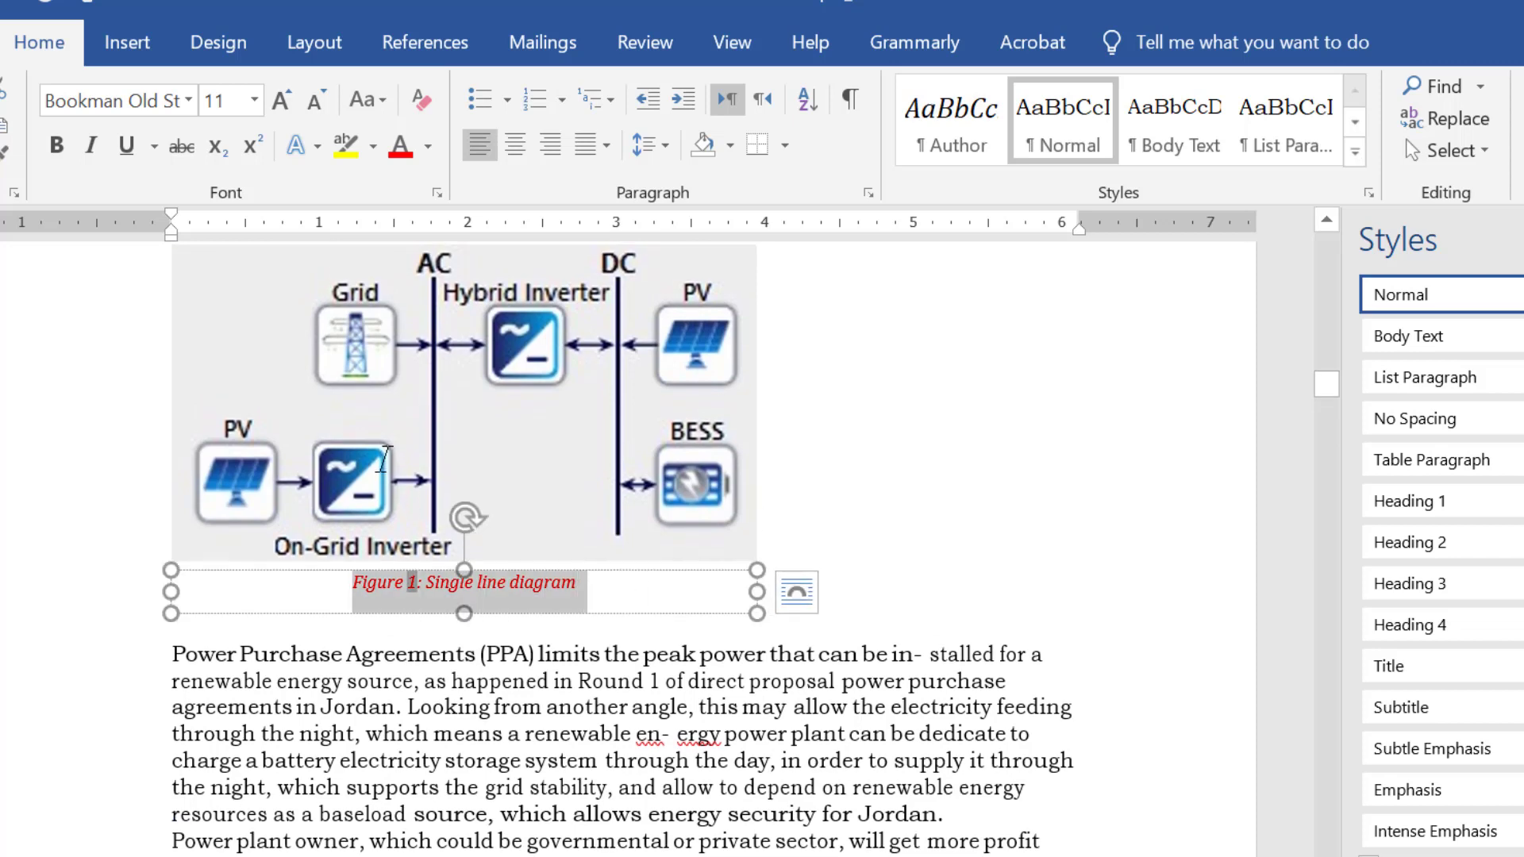
pyautogui.press('Delete')
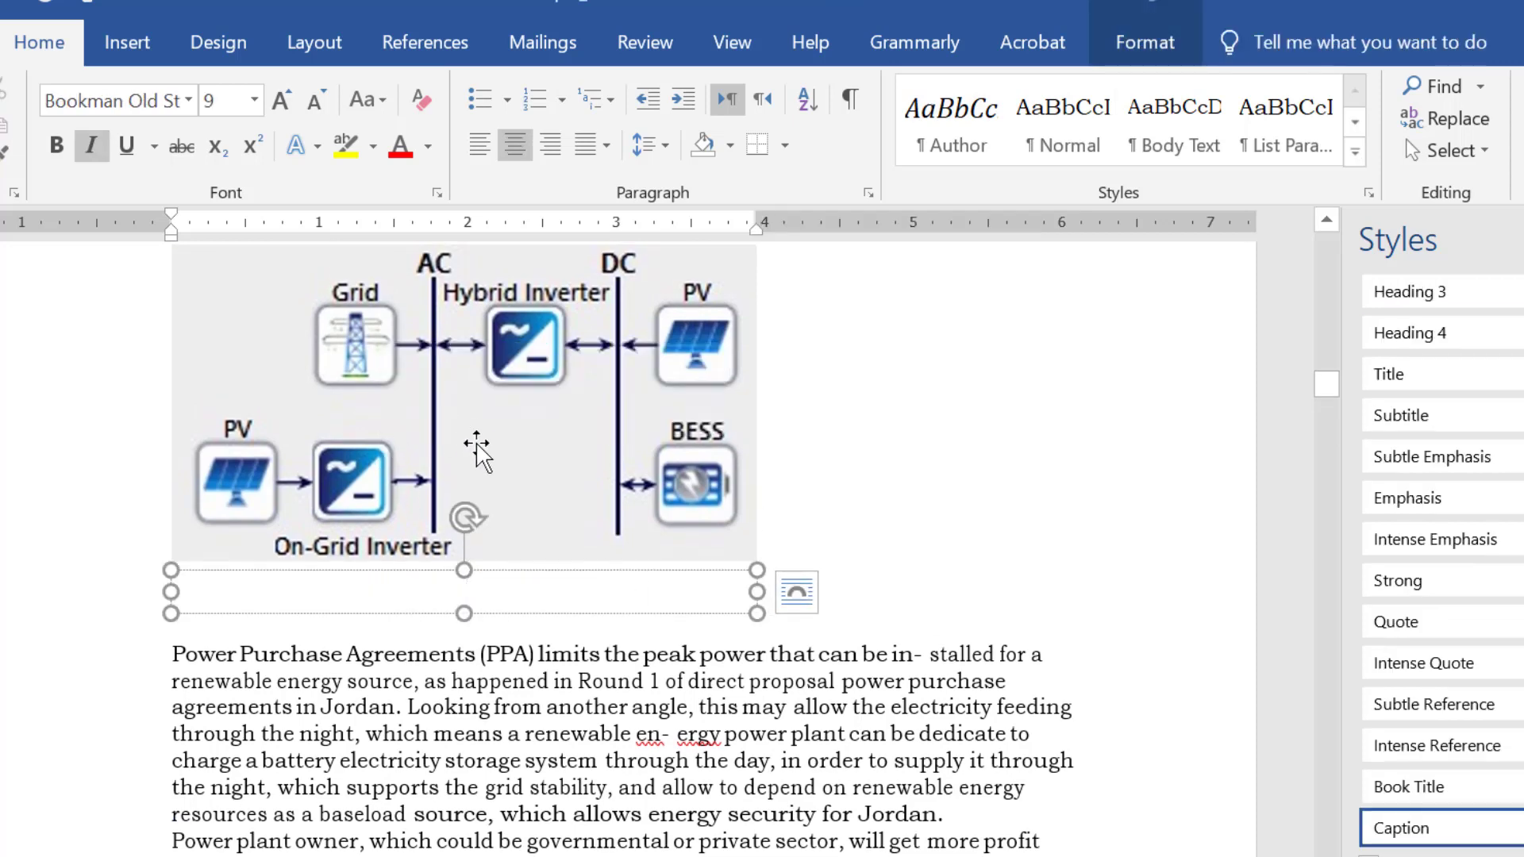
pyautogui.click(542, 565)
pyautogui.press('Delete')
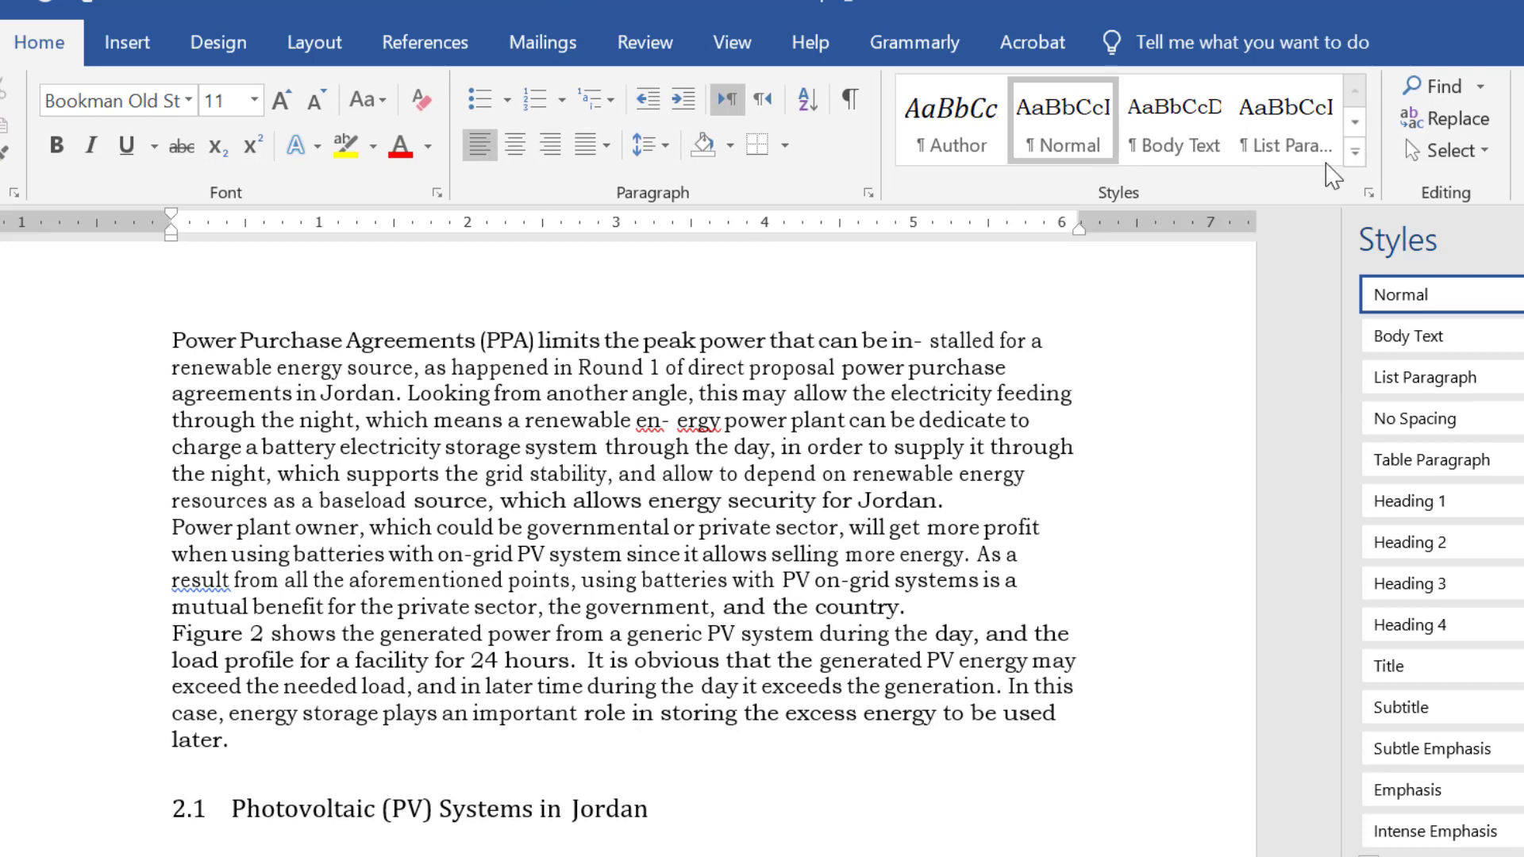
# Select the whole document and update all fields, rebuilding the entire table.
pyautogui.click(1451, 150)
pyautogui.click(1434, 189)
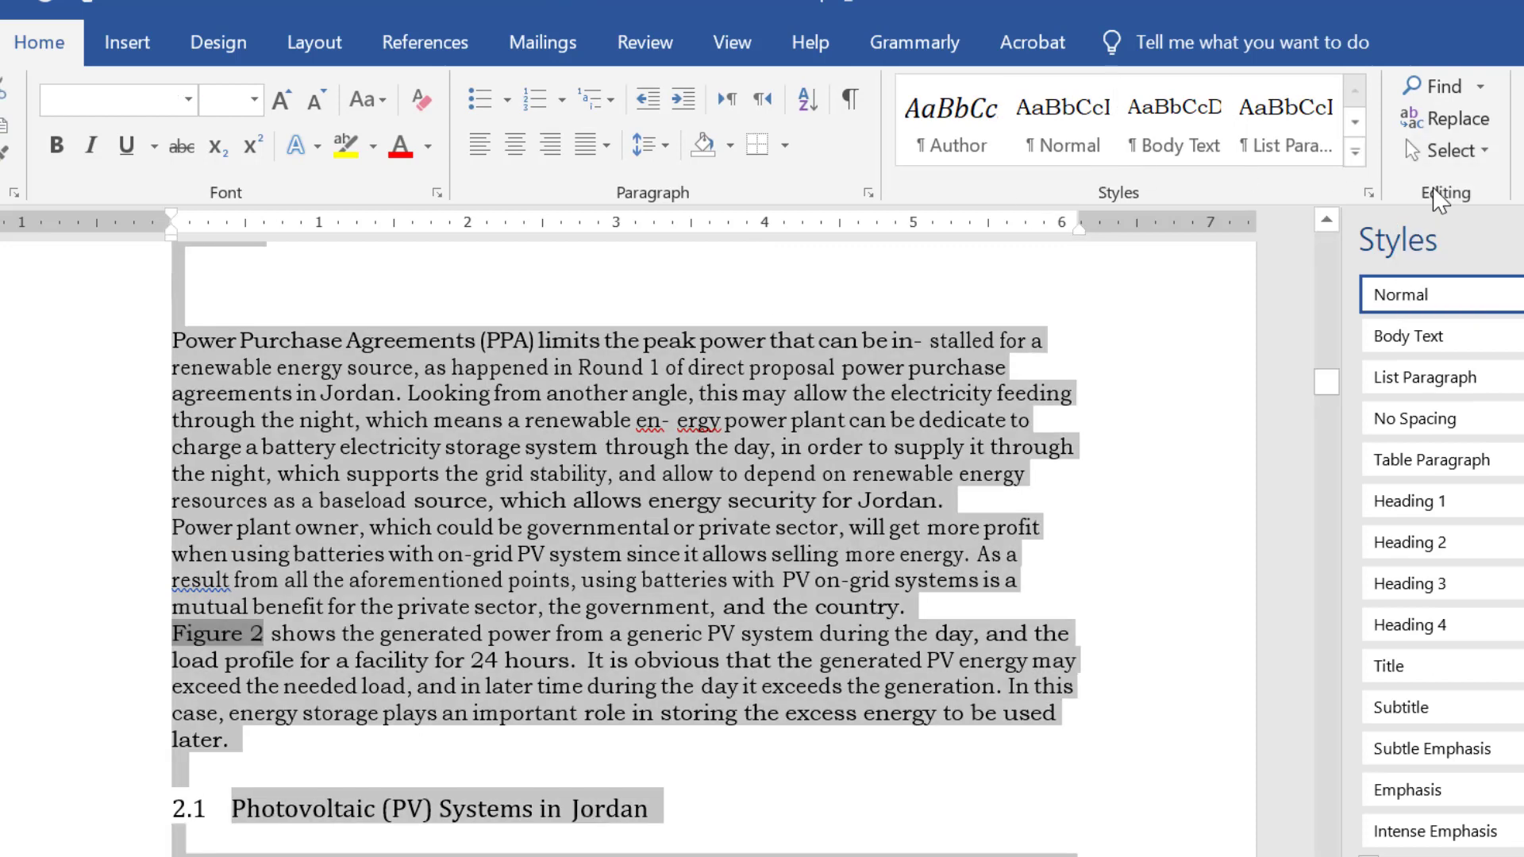
pyautogui.rightClick(233, 643)
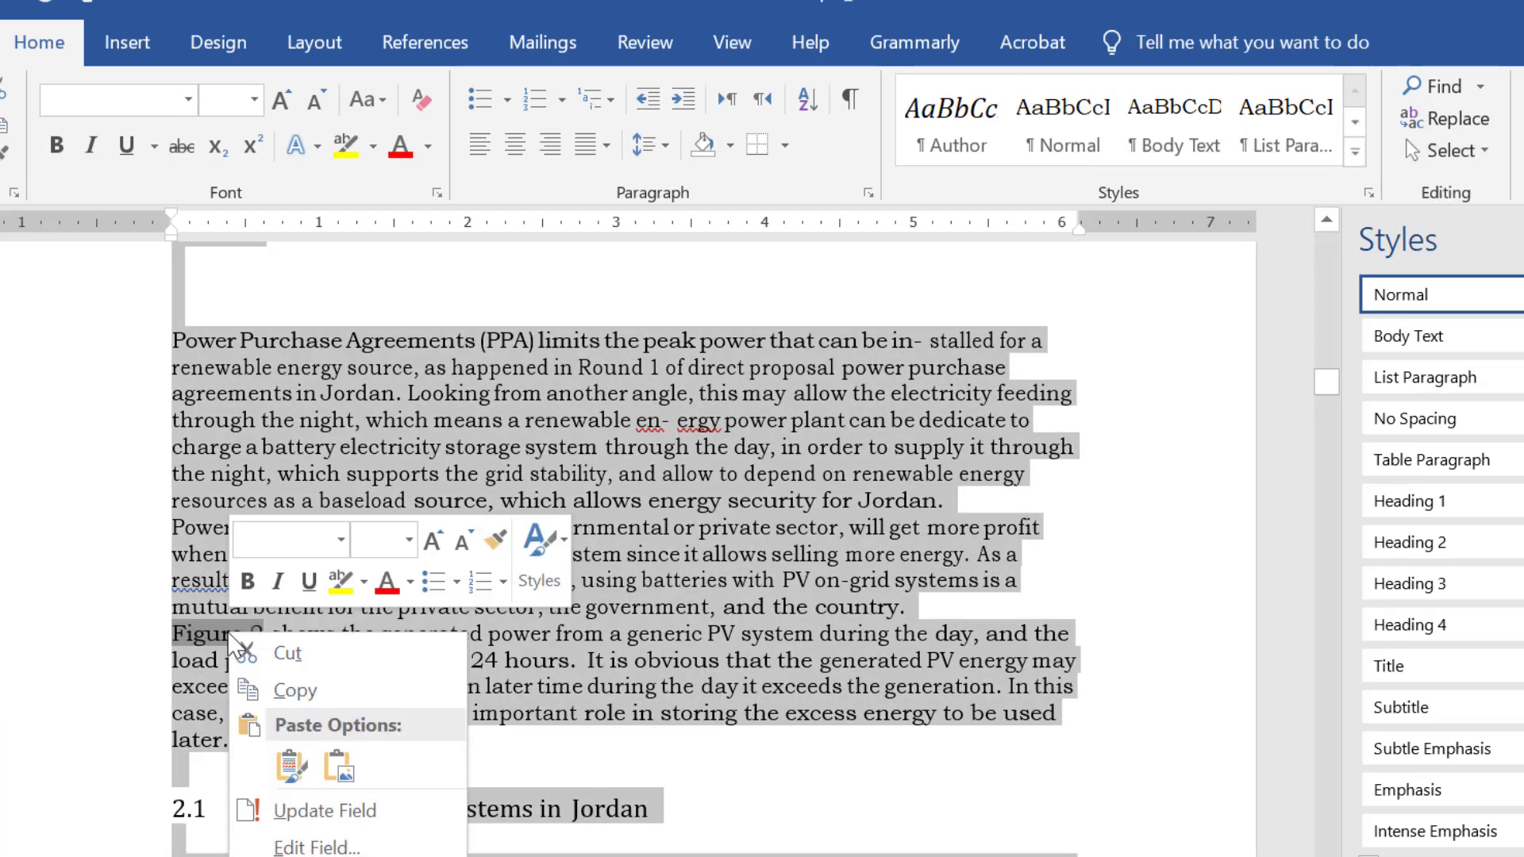
pyautogui.click(333, 809)
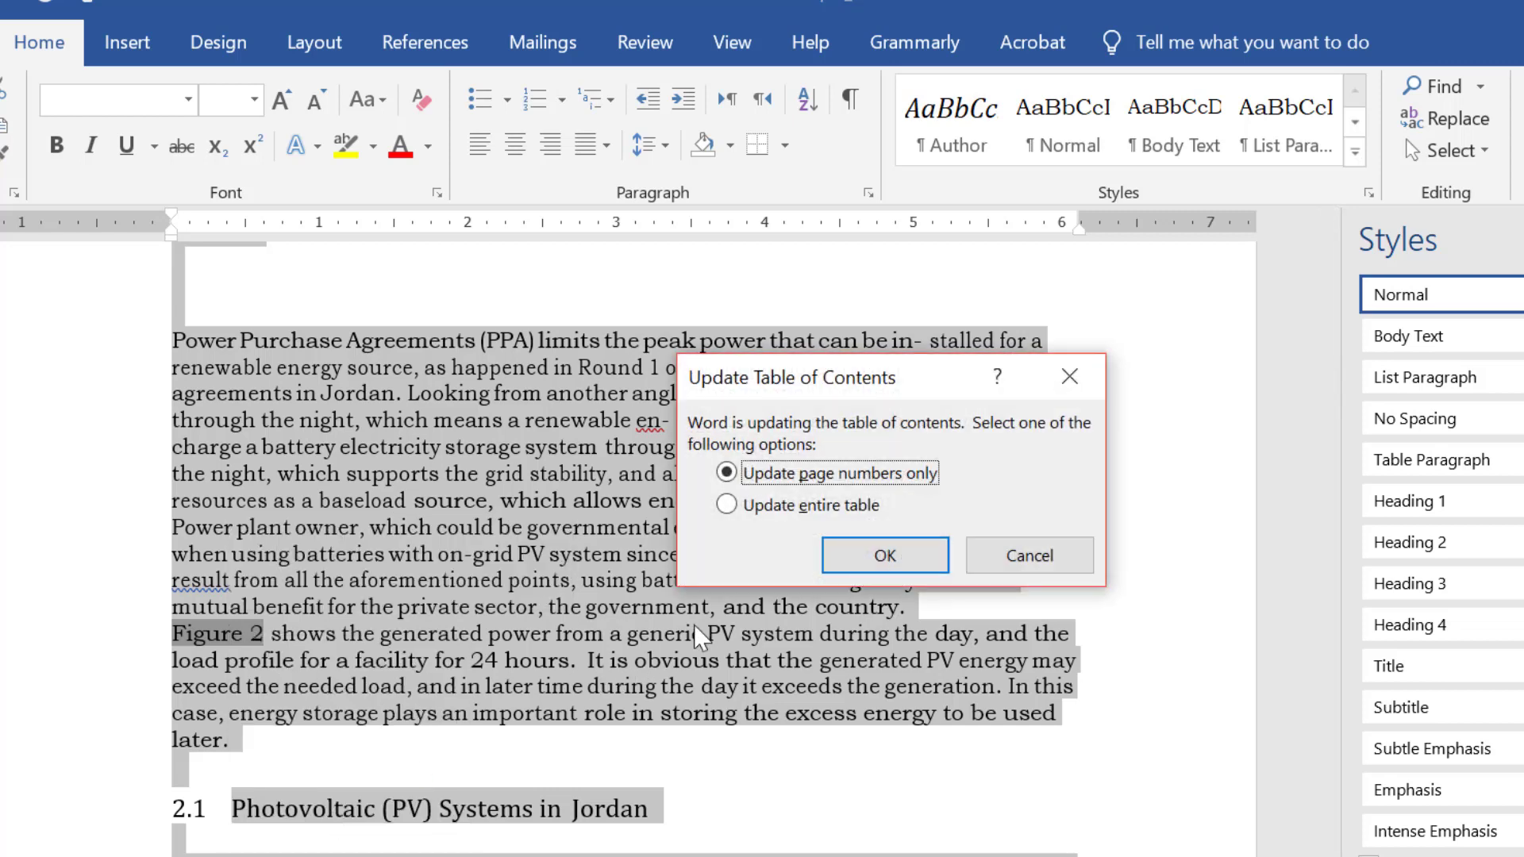
pyautogui.click(727, 505)
pyautogui.click(871, 557)
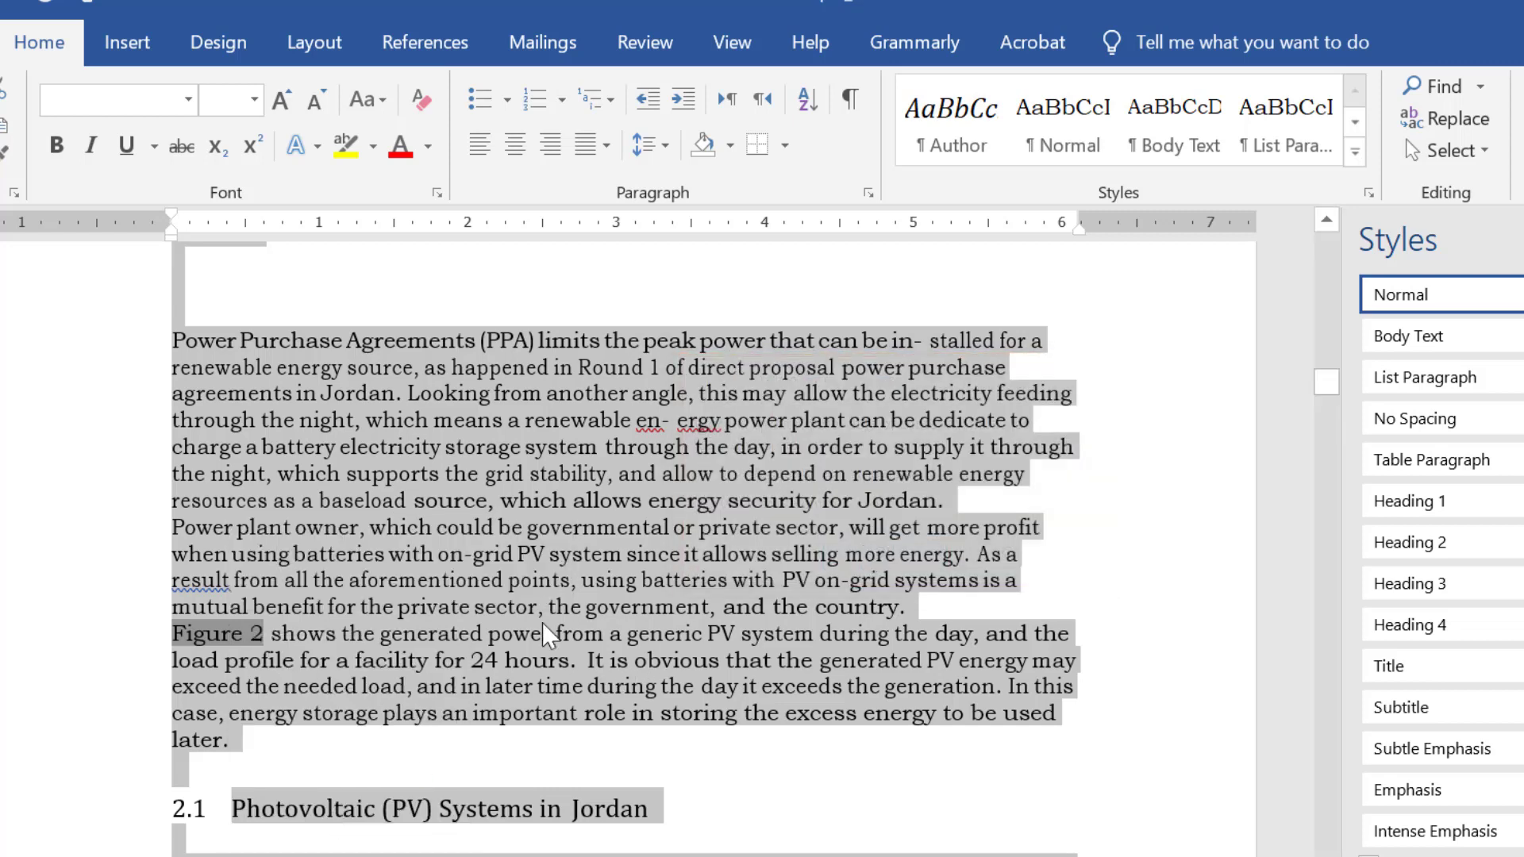
# Check the updated Figure 2 reference and the Figure 3 caption number.
pyautogui.click(341, 691)
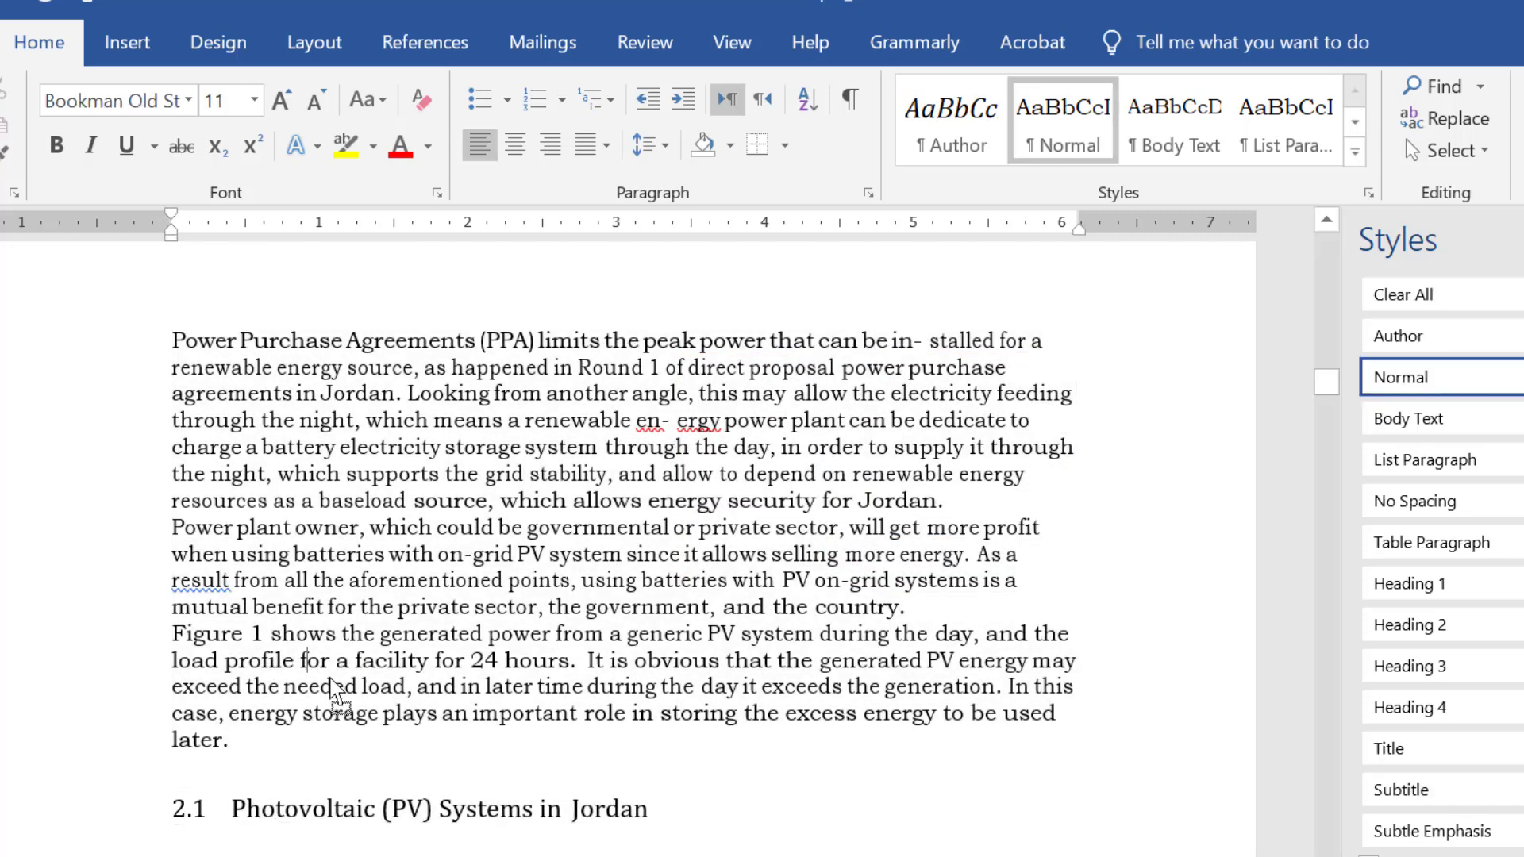
pyautogui.scroll(-7, 514, 782)
pyautogui.scroll(-3, 515, 786)
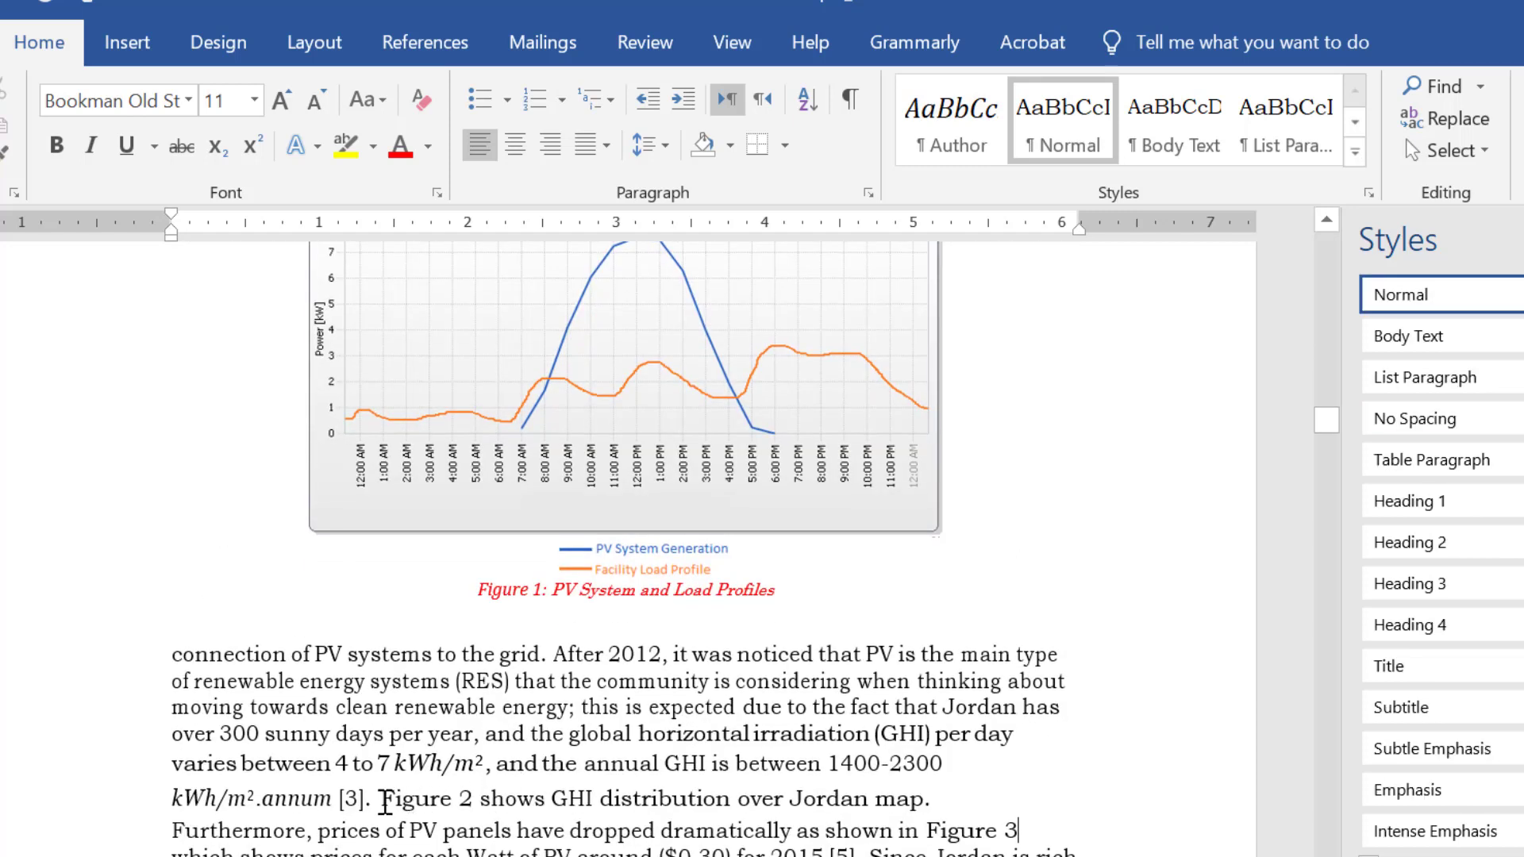
pyautogui.moveTo(384, 798); pyautogui.dragTo(490, 800)
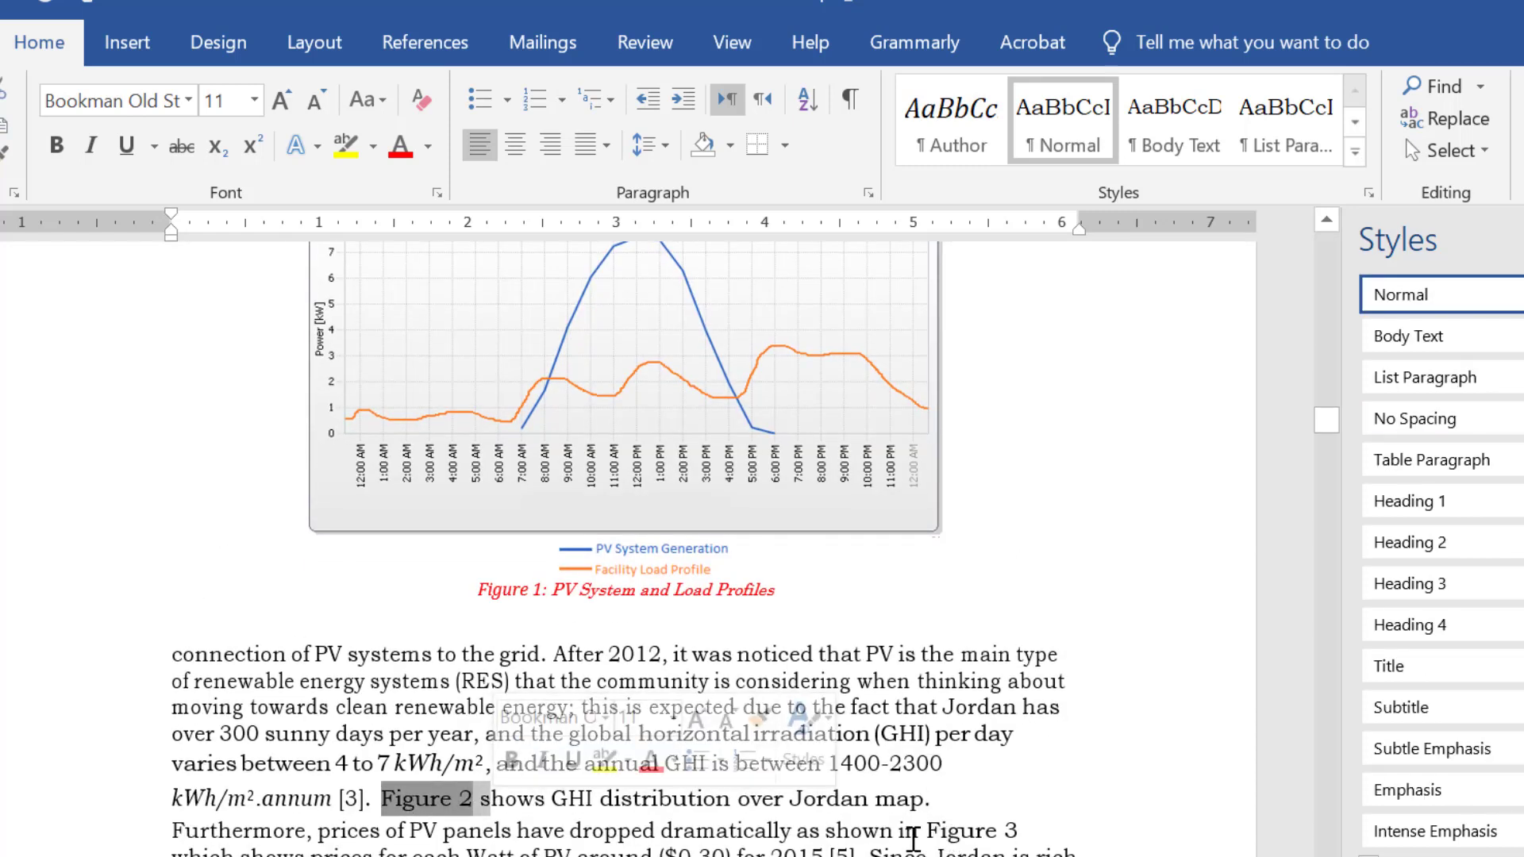
pyautogui.moveTo(927, 831); pyautogui.dragTo(1020, 832)
pyautogui.scroll(-7, 1024, 832)
pyautogui.scroll(-4, 1025, 832)
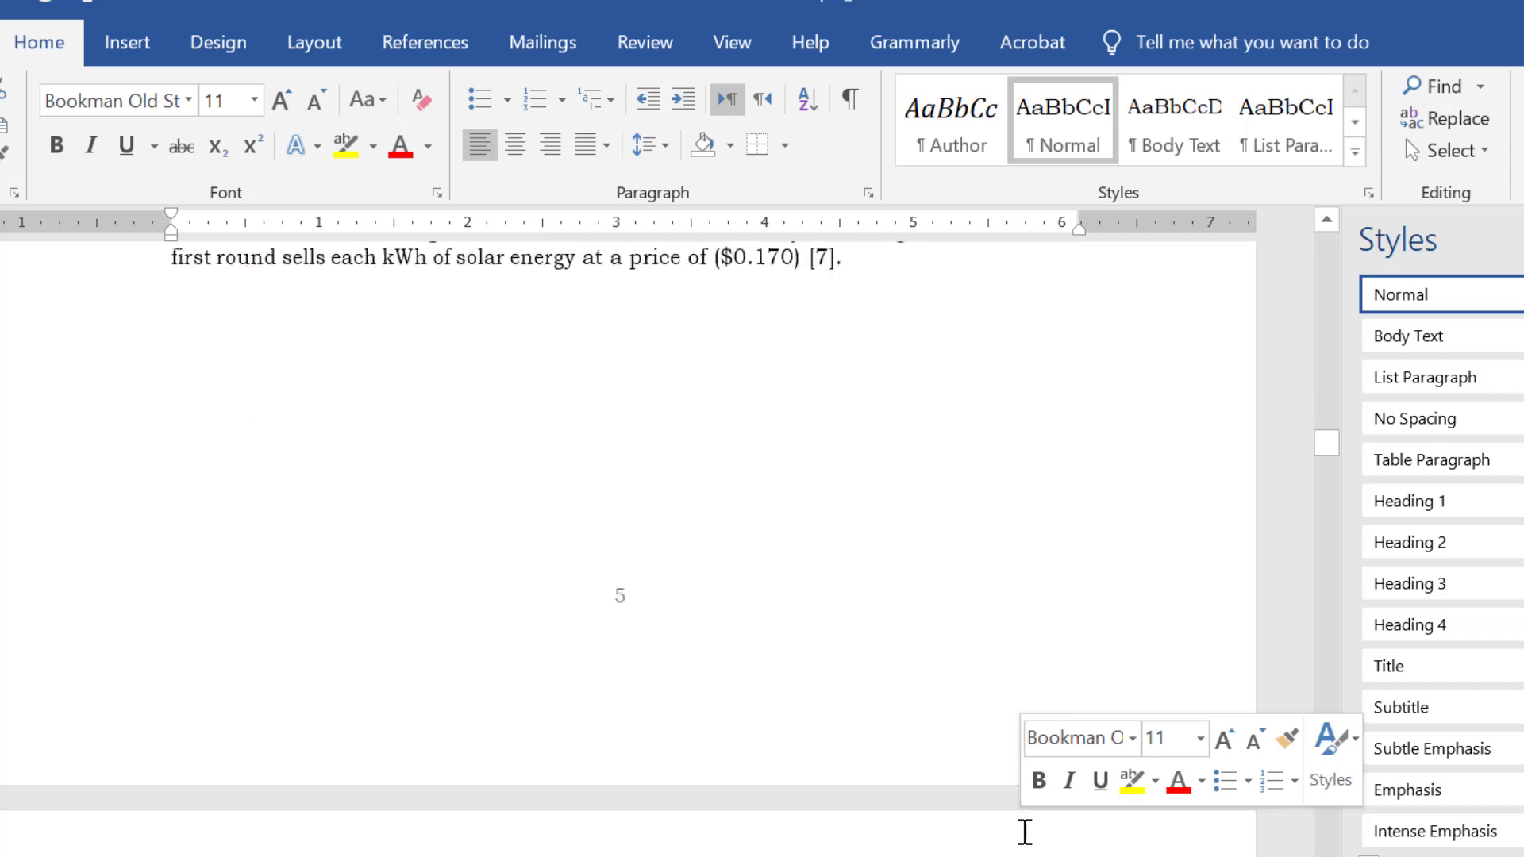
pyautogui.scroll(-4, 1025, 832)
pyautogui.scroll(-6, 1025, 832)
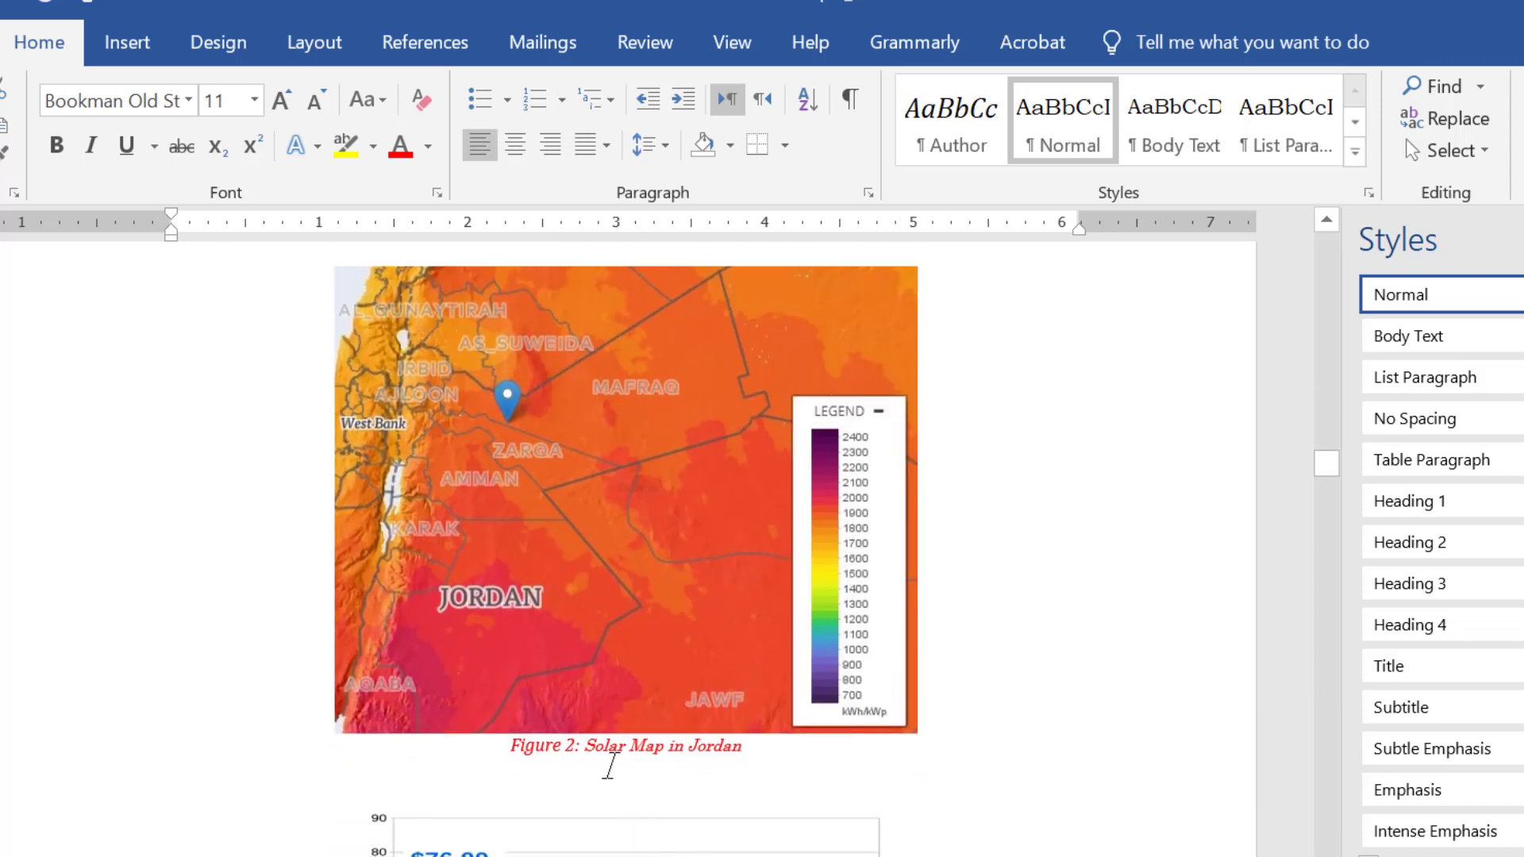
pyautogui.scroll(-6, 606, 770)
pyautogui.doubleClick(487, 666)
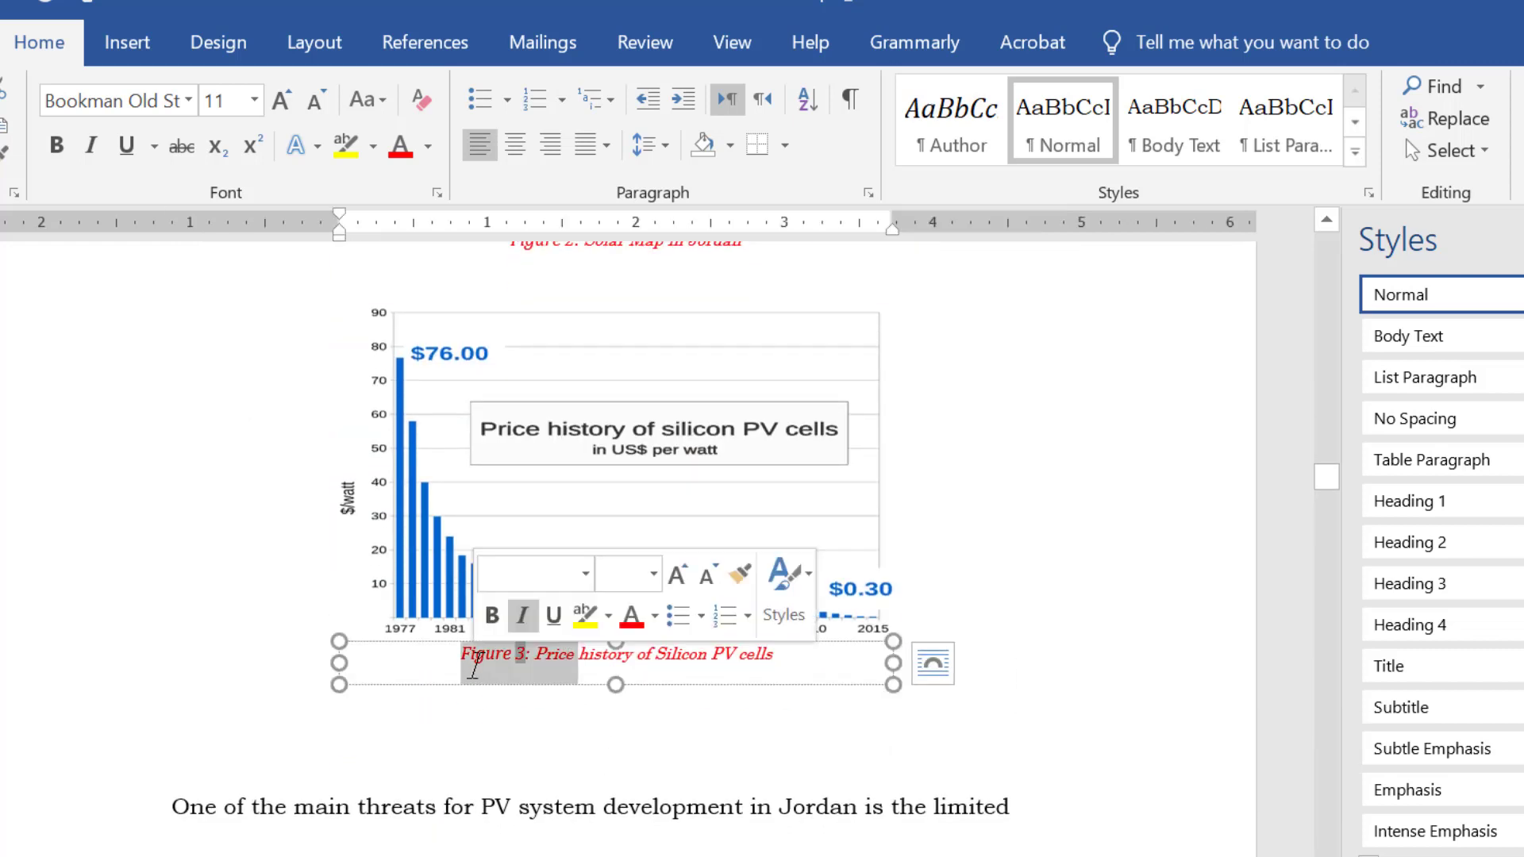
pyautogui.click(532, 743)
# Scroll back up to the end of the table of contents.
pyautogui.scroll(2, 532, 742)
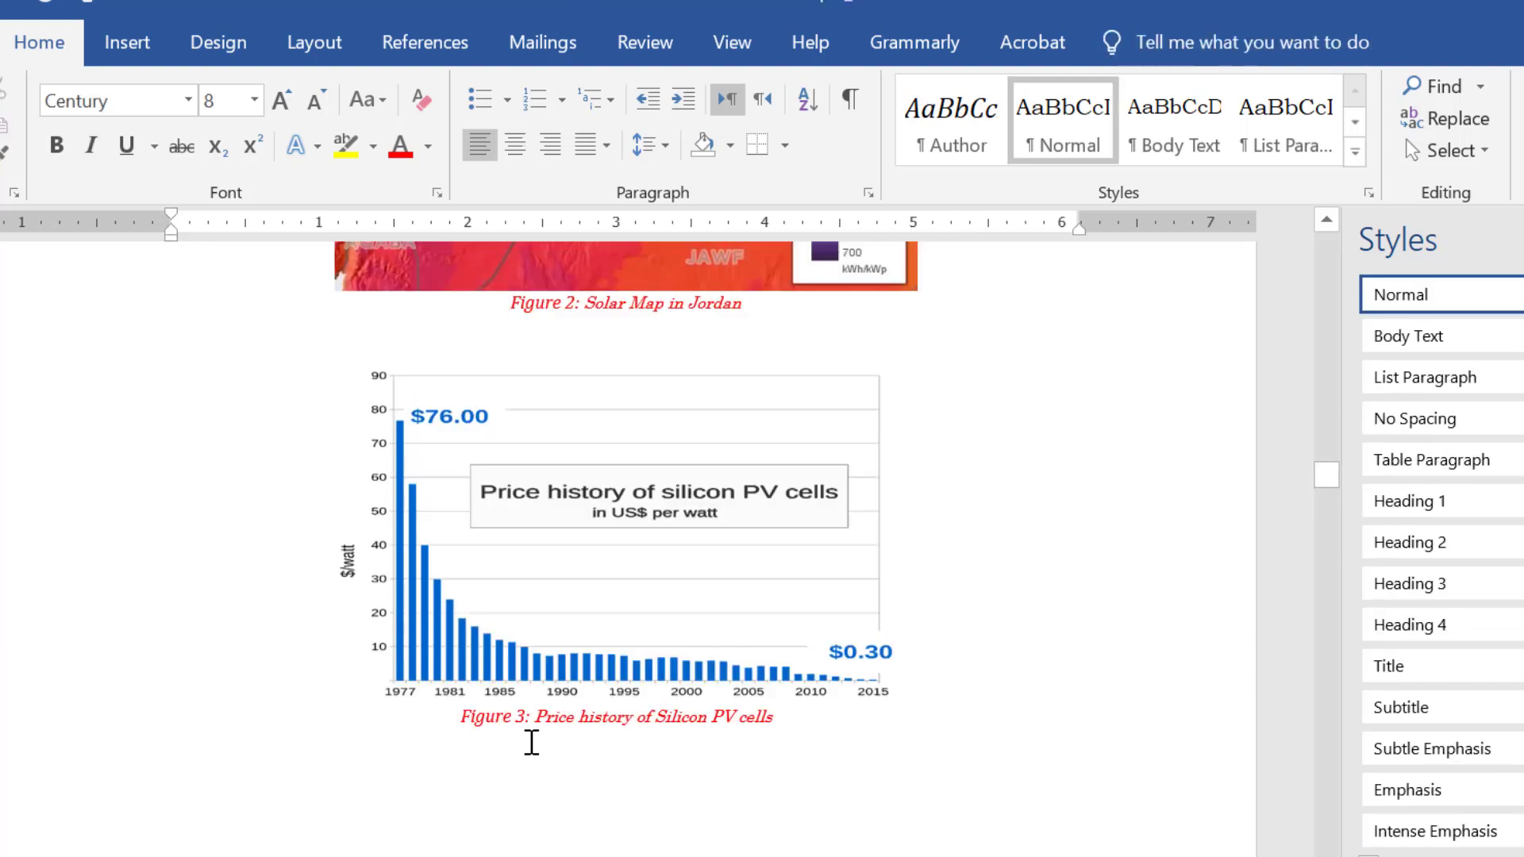
pyautogui.scroll(6, 532, 742)
pyautogui.scroll(6, 532, 742)
pyautogui.scroll(6, 532, 742)
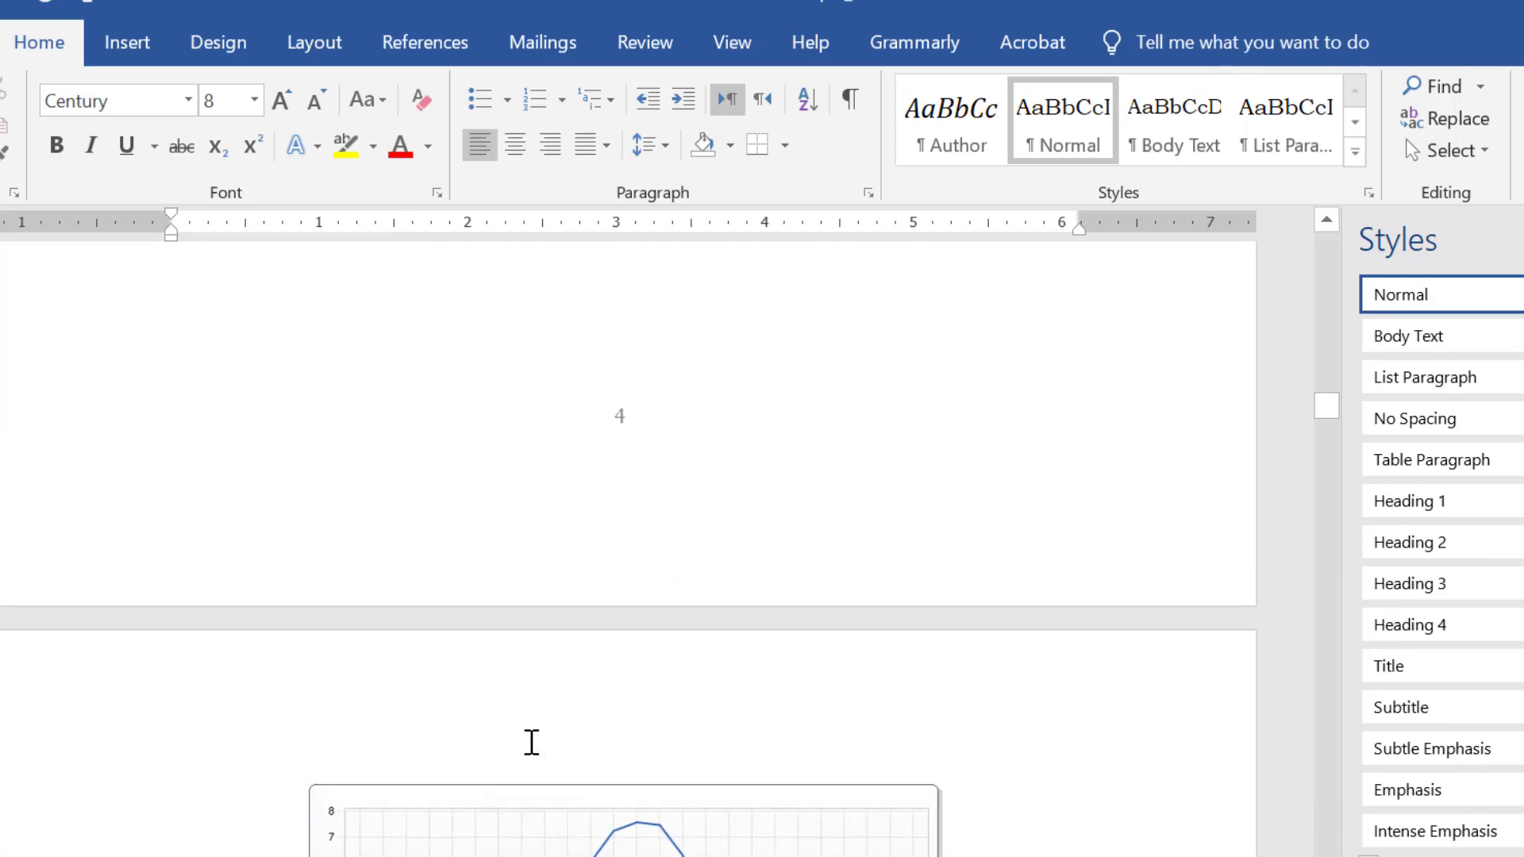
pyautogui.scroll(6, 532, 742)
pyautogui.scroll(6, 532, 742)
pyautogui.scroll(5, 532, 742)
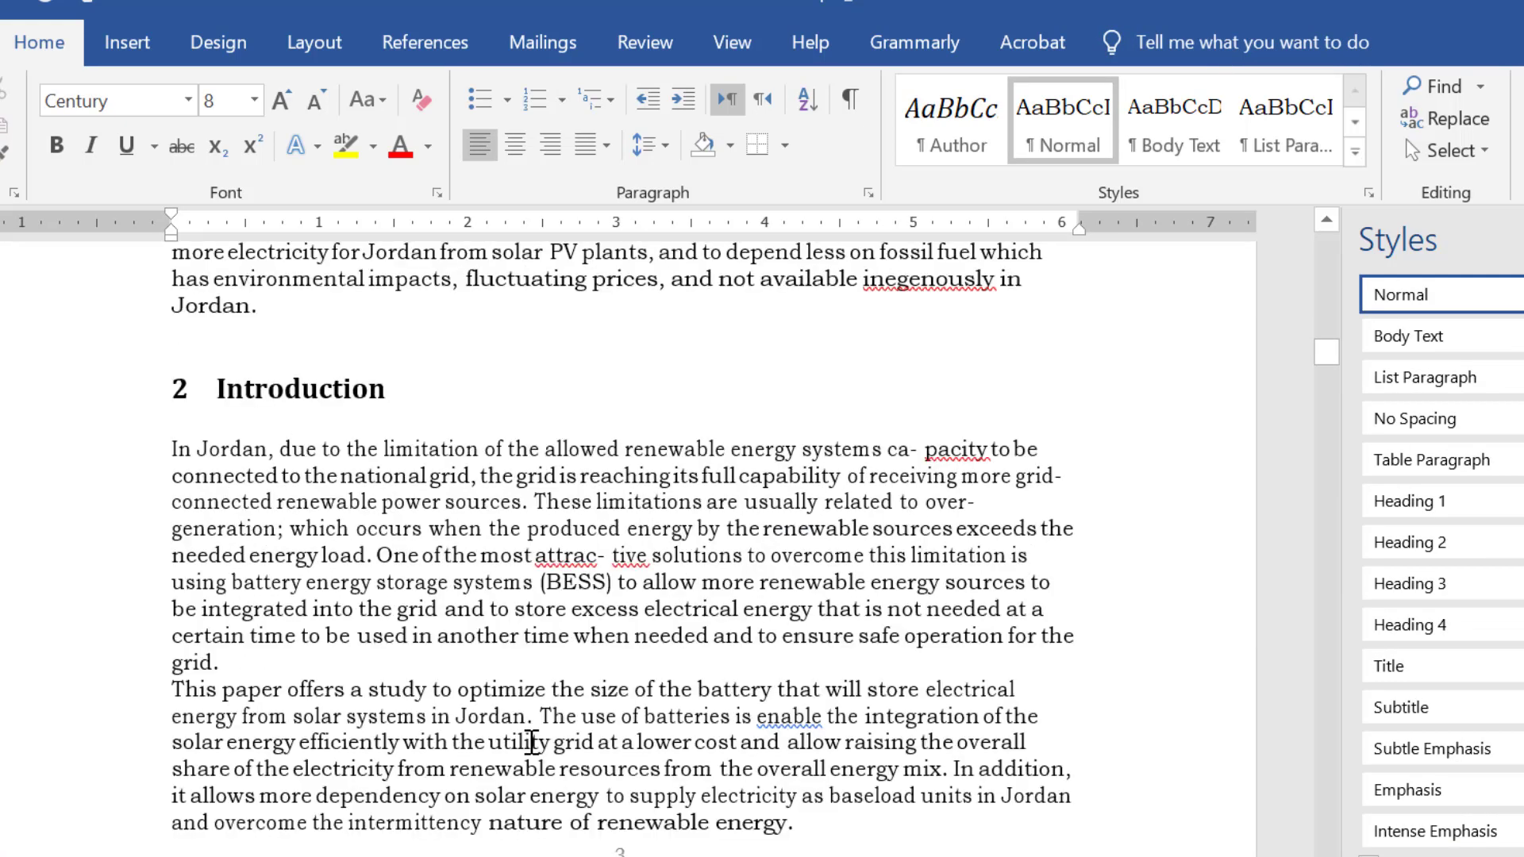
pyautogui.scroll(4, 532, 743)
pyautogui.scroll(7, 532, 742)
pyautogui.scroll(1, 531, 743)
pyautogui.scroll(5, 532, 742)
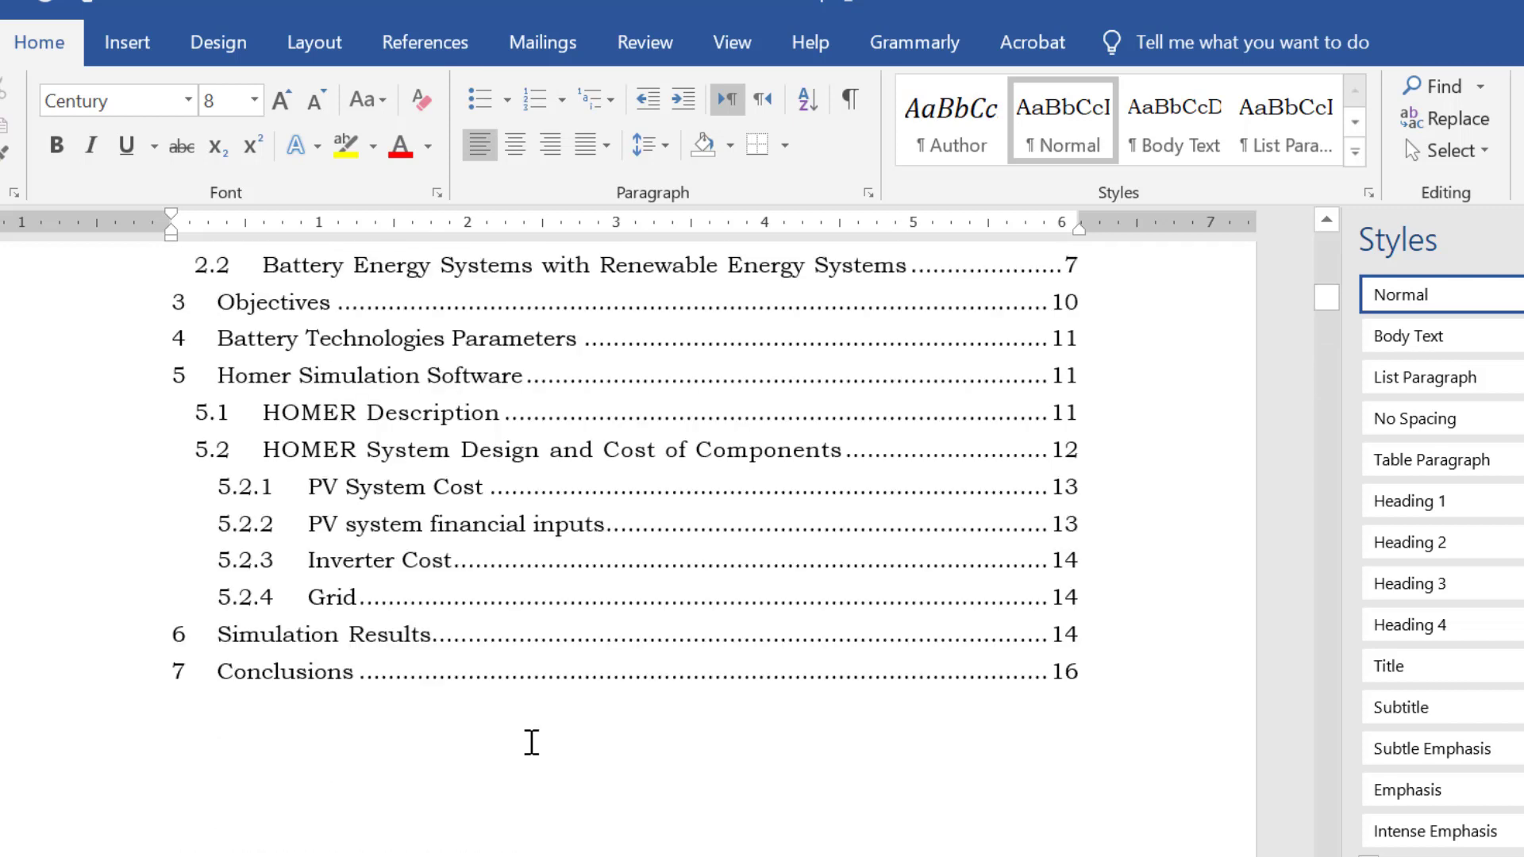
# Below the table of contents, type a heading and insert a Table of Figures listing Figures 1–3.
pyautogui.click(333, 774)
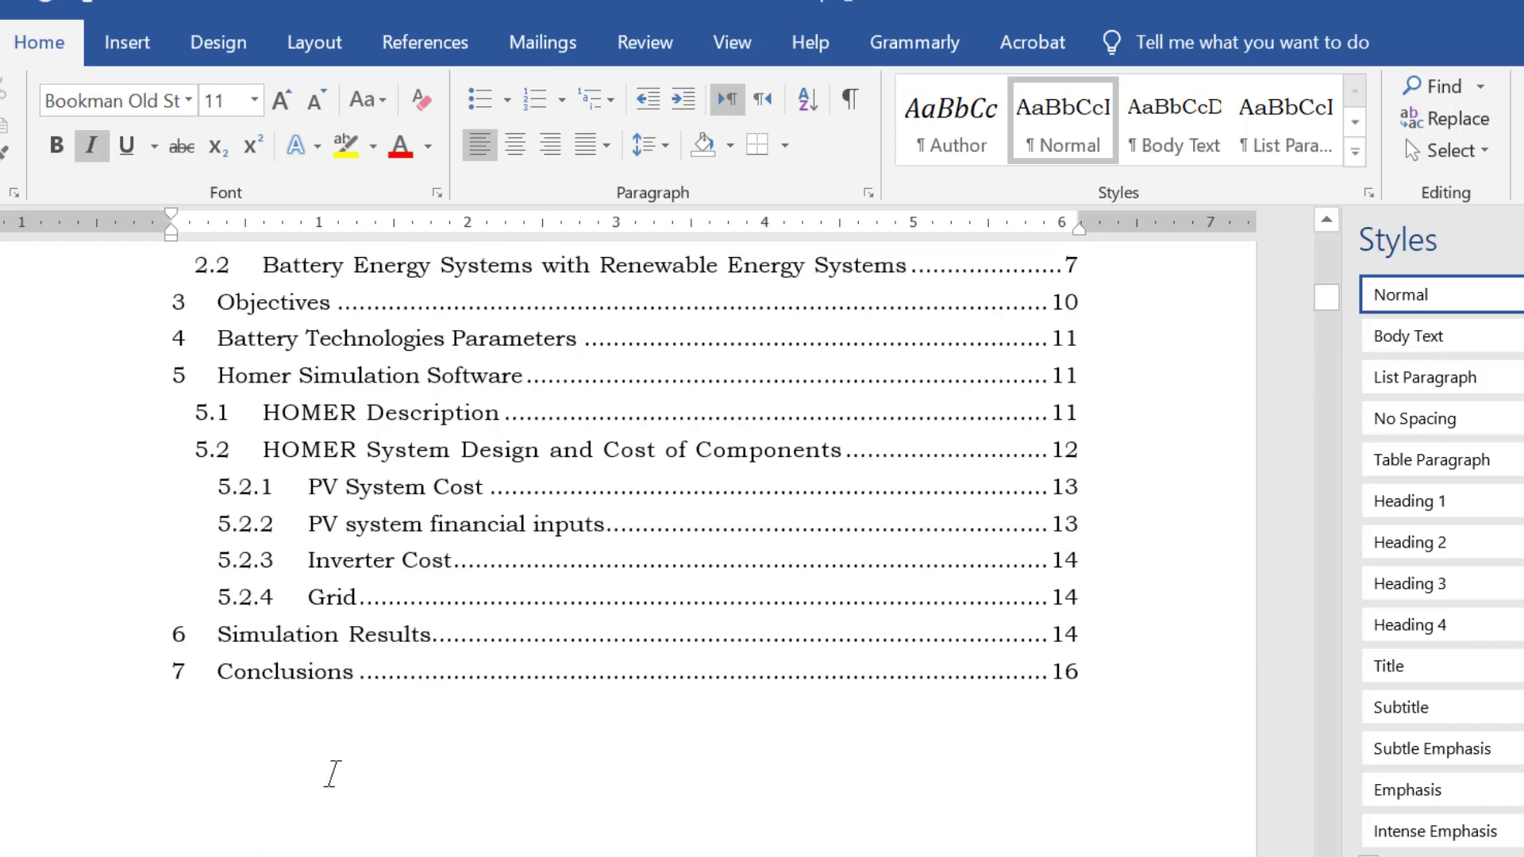
pyautogui.write('Table of')
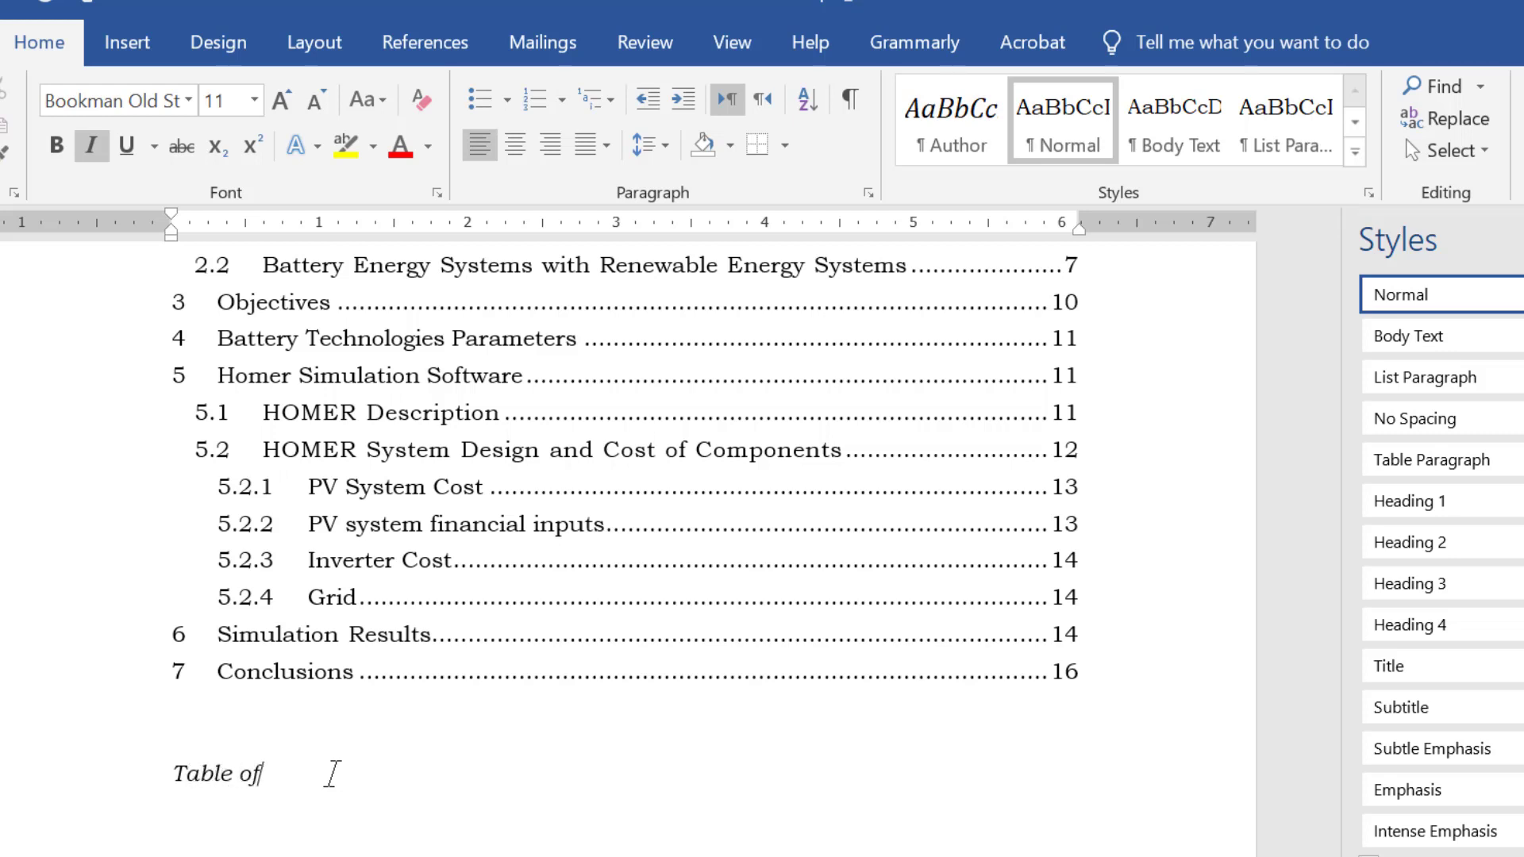
pyautogui.write('igures')
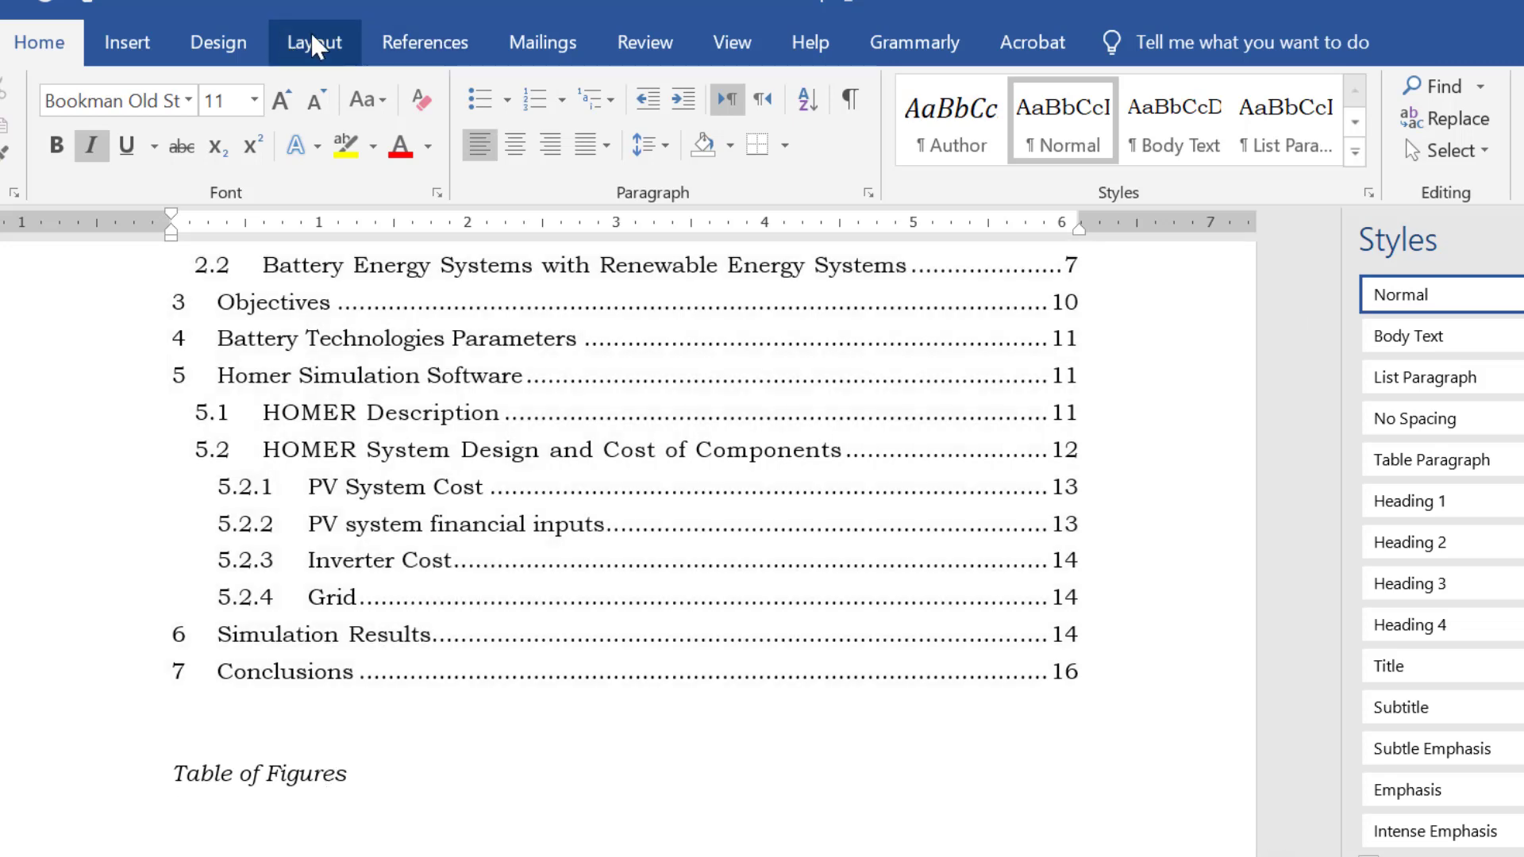
pyautogui.click(413, 35)
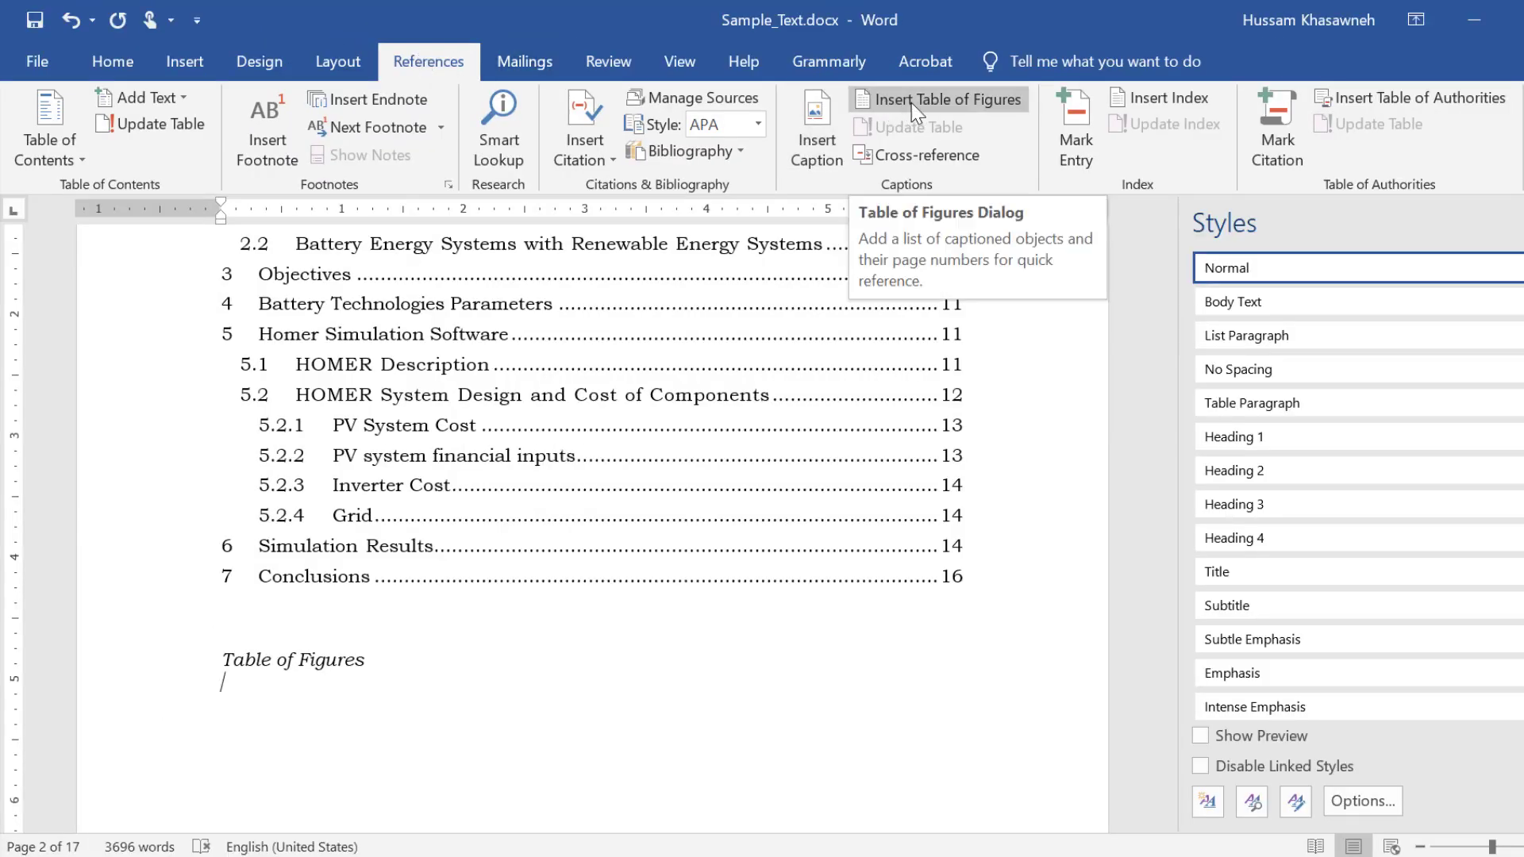
pyautogui.click(975, 103)
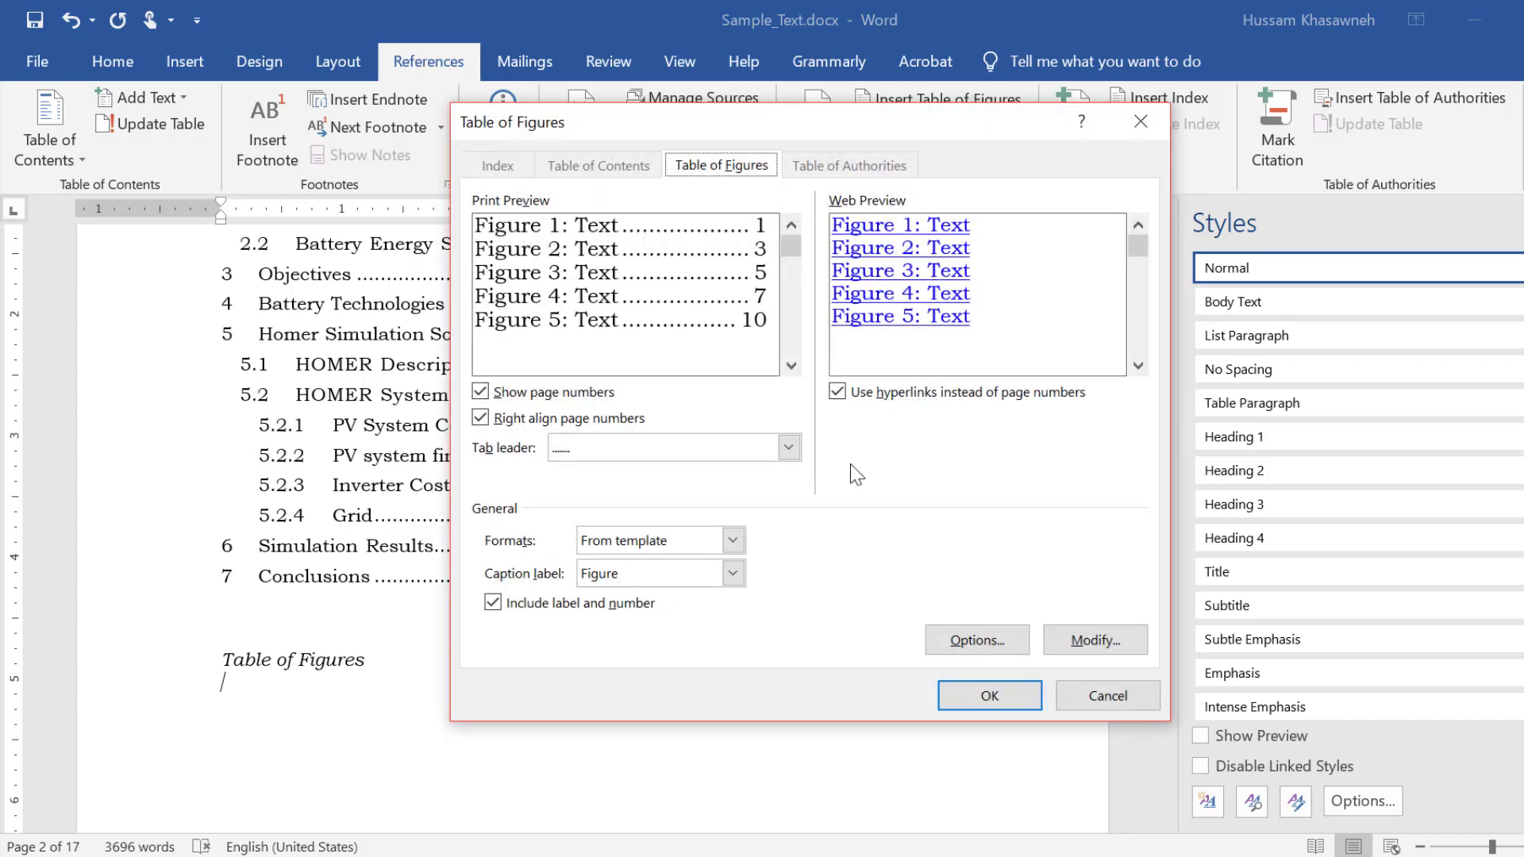
pyautogui.click(965, 698)
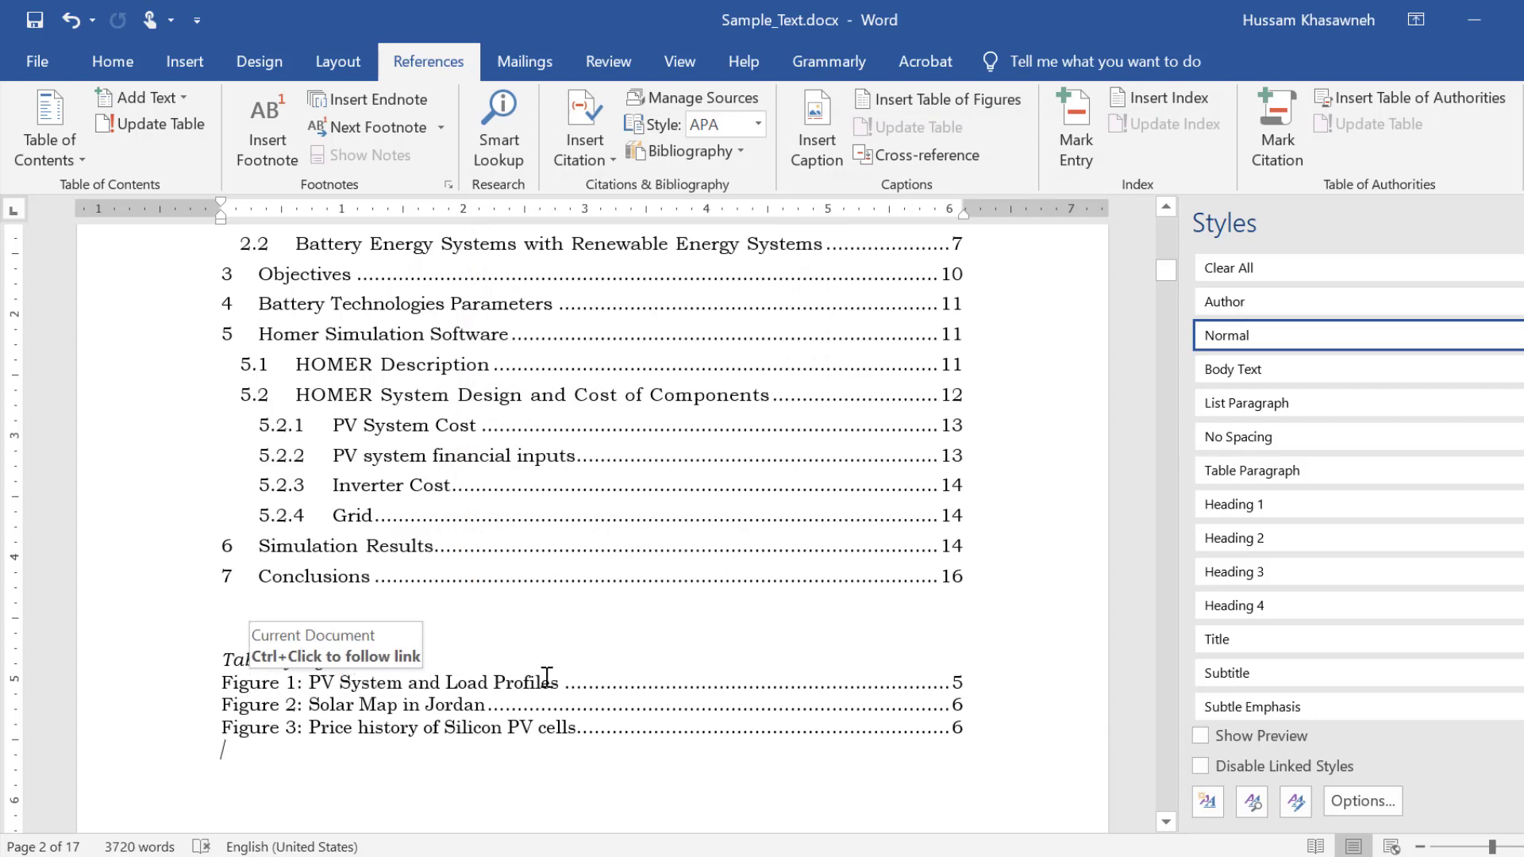
pyautogui.scroll(-1, 542, 738)
pyautogui.write('Table of Tables')
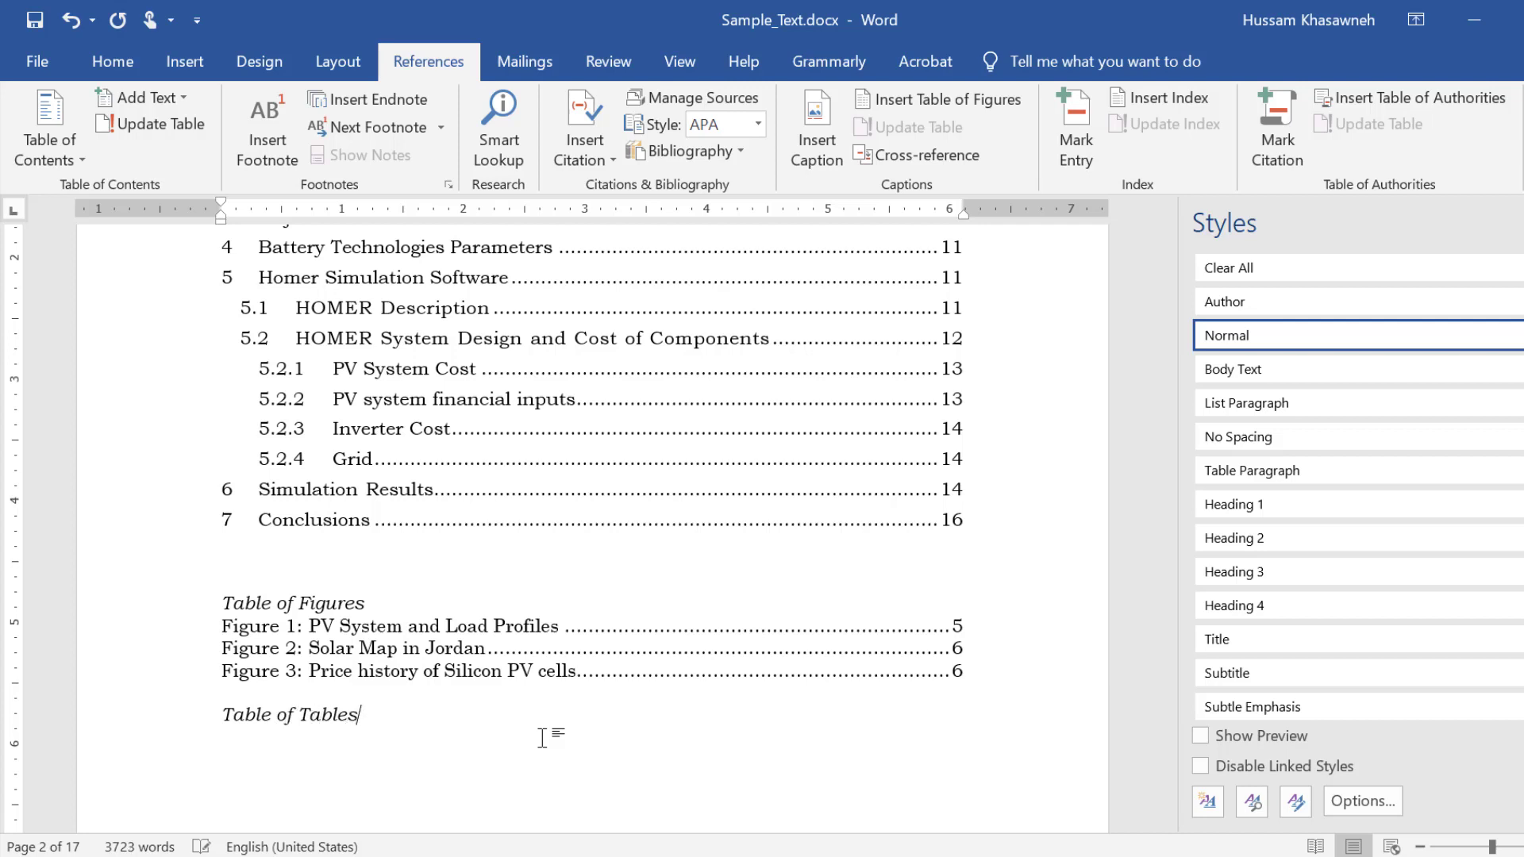
# Insert a Table of Tables with caption label Table, listing Table 1 and Table 2.
pyautogui.press('Return')
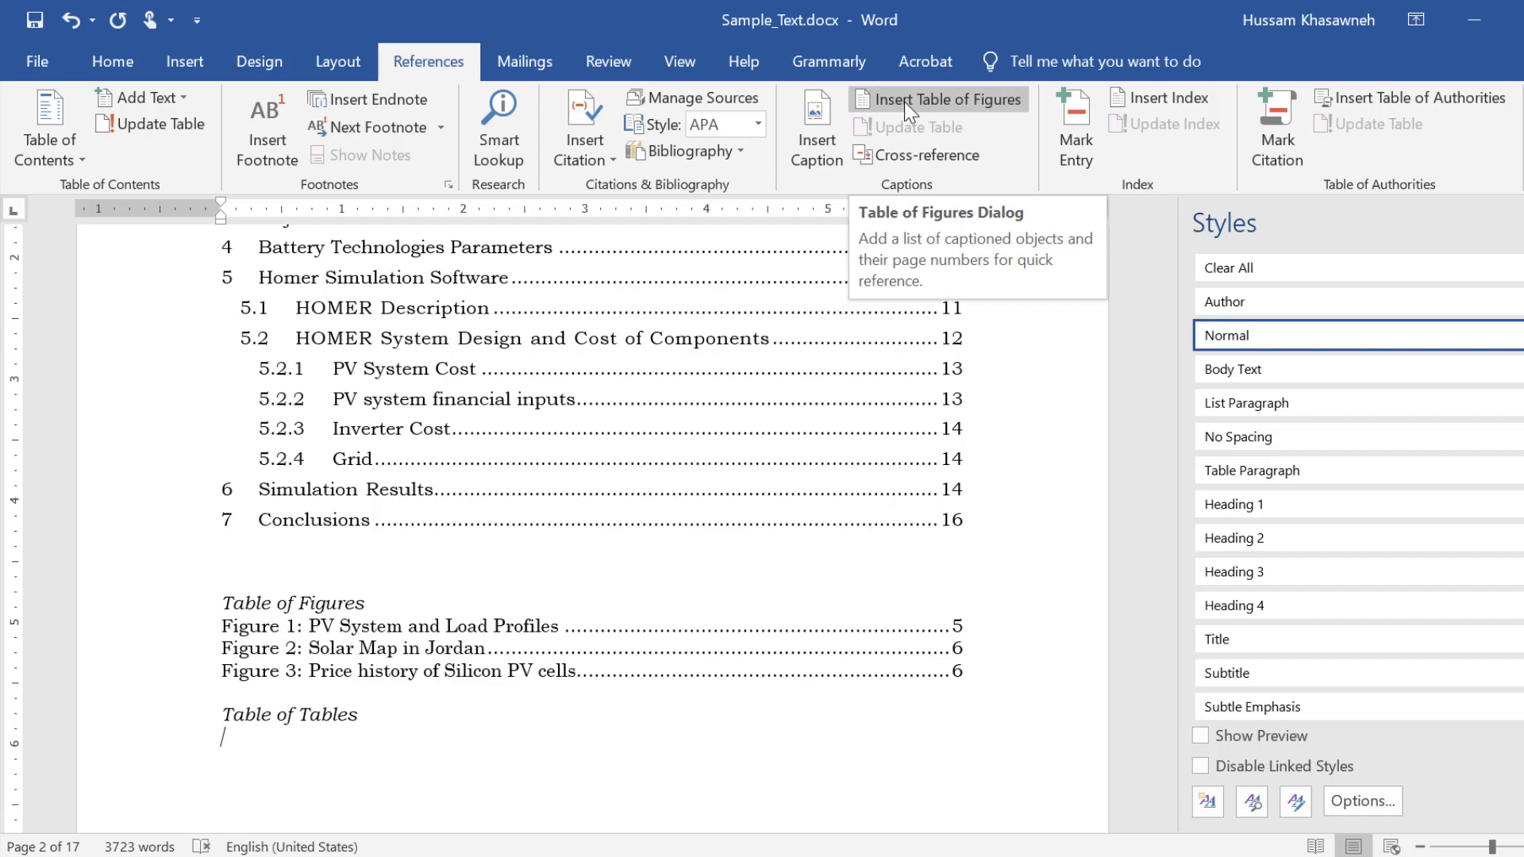
pyautogui.click(904, 101)
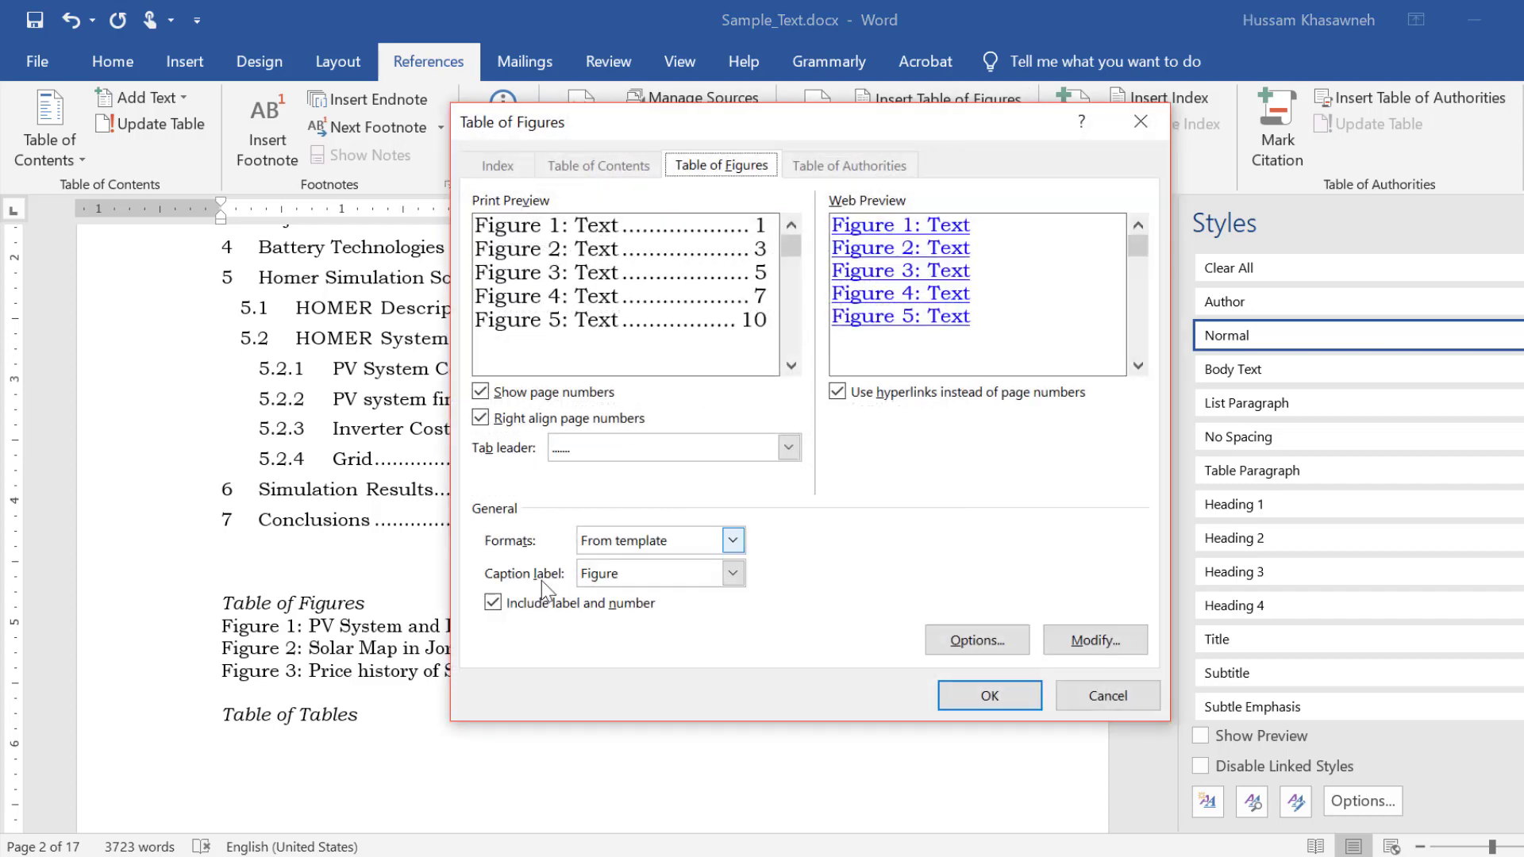
pyautogui.click(589, 578)
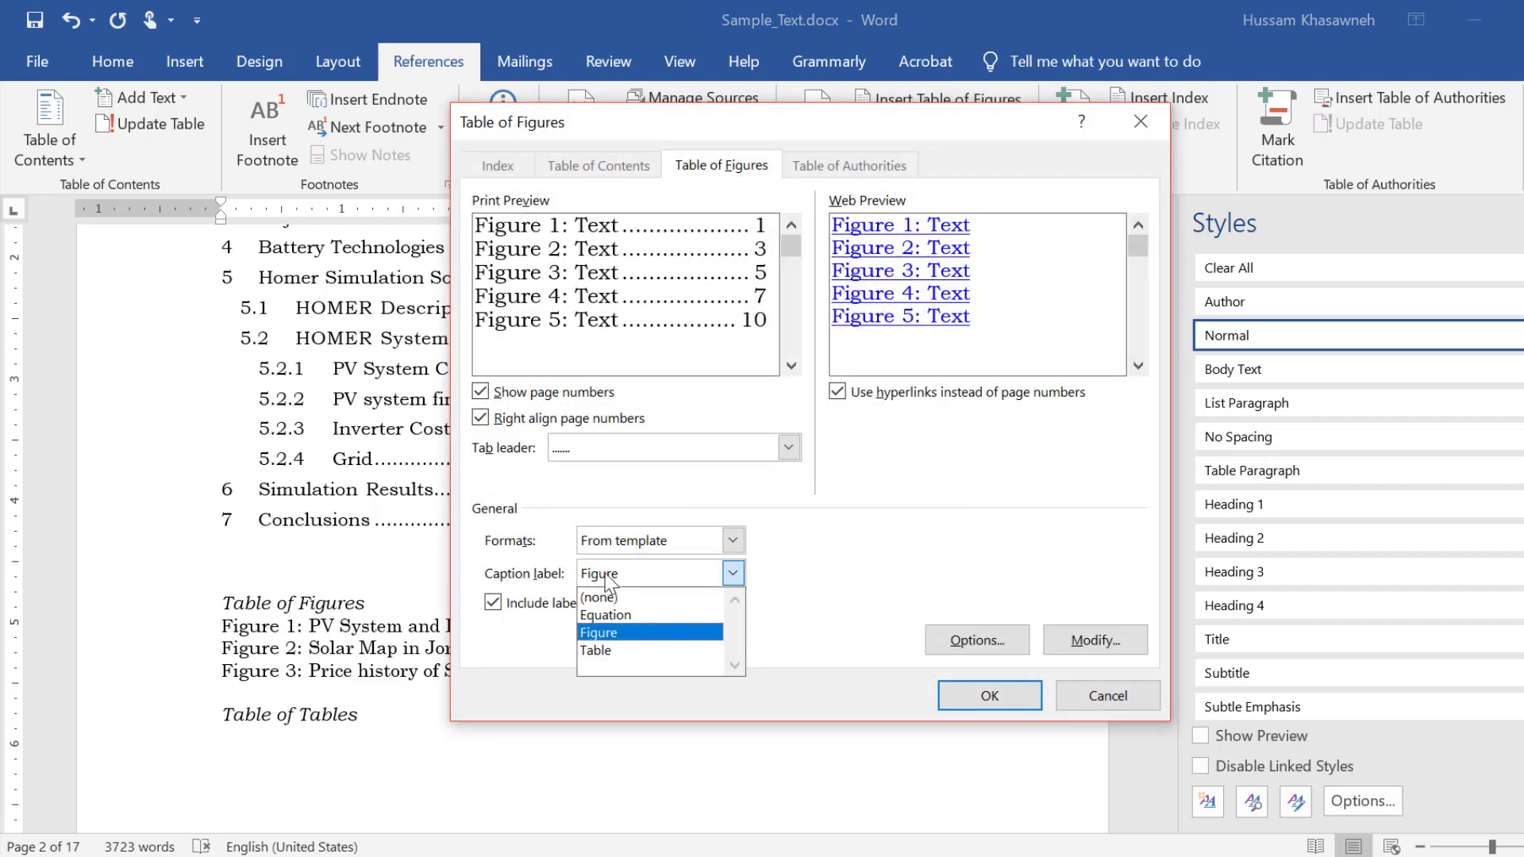
pyautogui.click(610, 647)
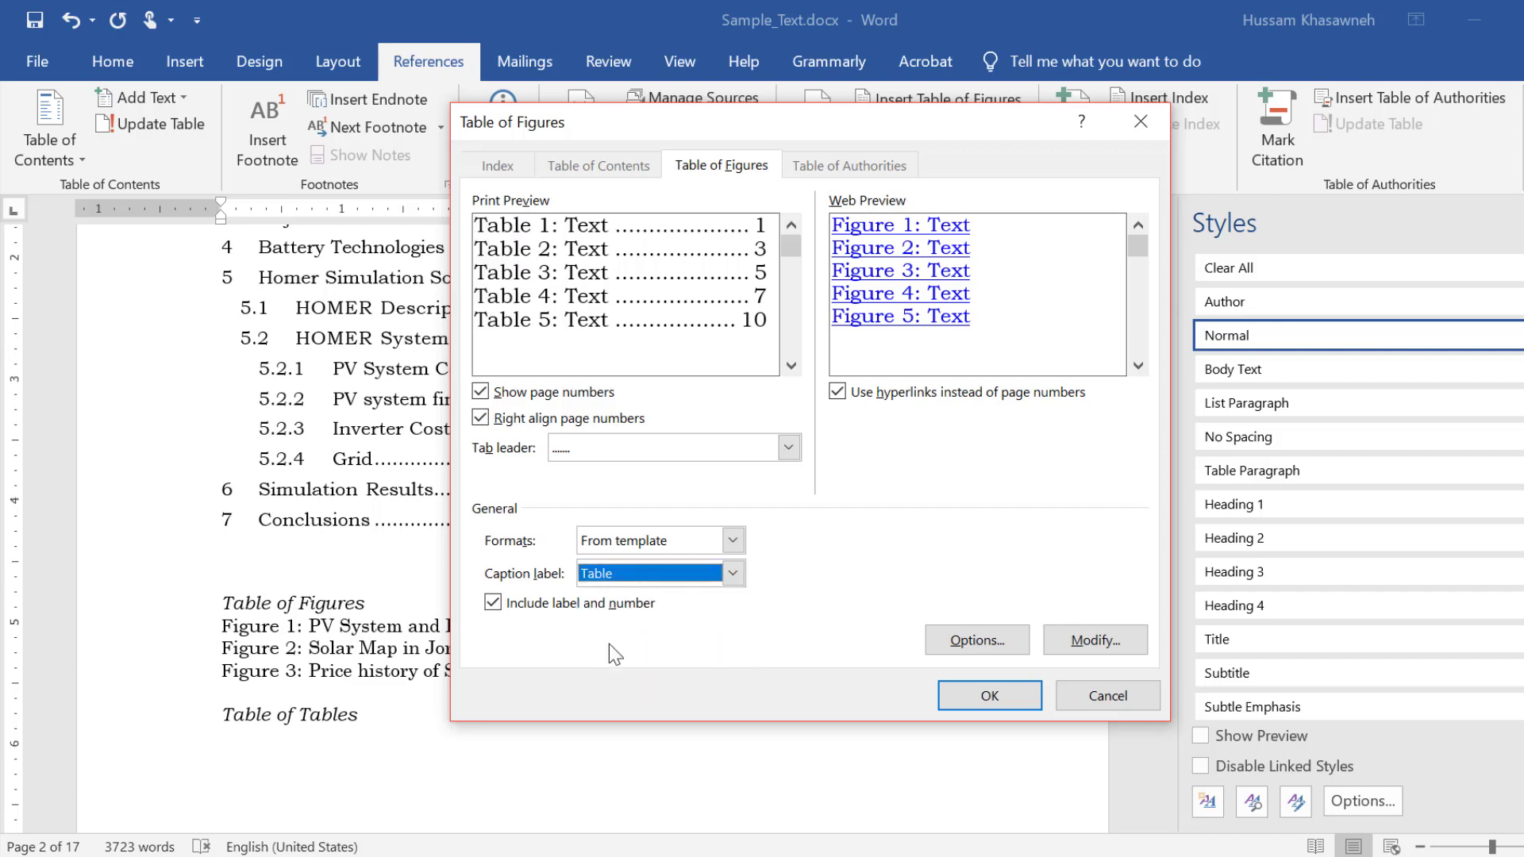
pyautogui.click(990, 697)
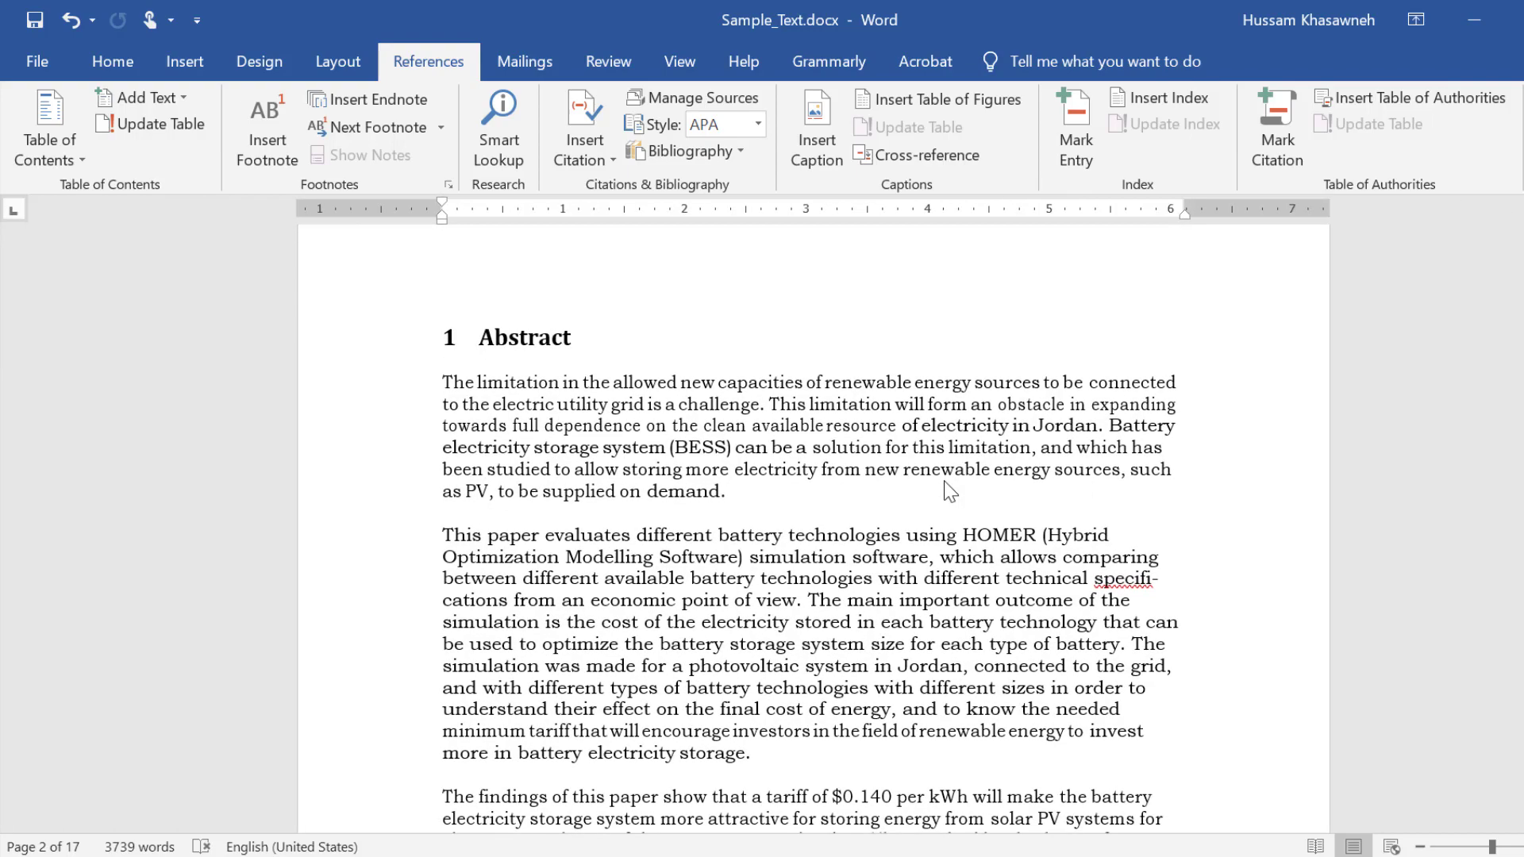
# Move down to page 13 and select the HOMER Pro Interface screenshot.
pyautogui.scroll(-8, 947, 487)
pyautogui.scroll(-7, 946, 486)
pyautogui.scroll(-4, 946, 487)
pyautogui.scroll(-3, 947, 487)
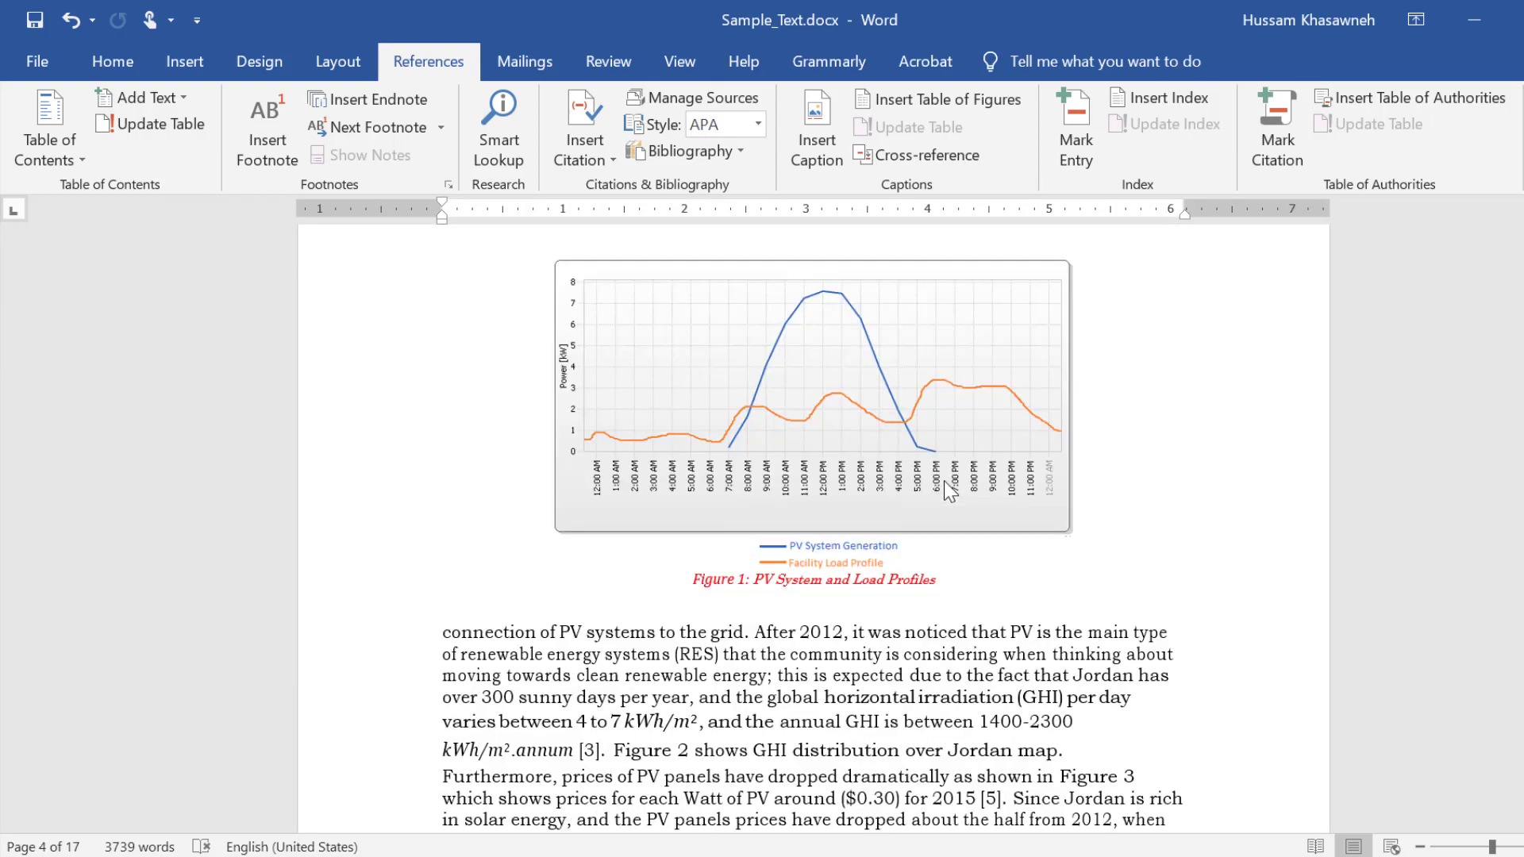
pyautogui.scroll(-5, 944, 480)
pyautogui.scroll(-1, 945, 479)
pyautogui.scroll(-8, 944, 479)
pyautogui.scroll(-5, 945, 479)
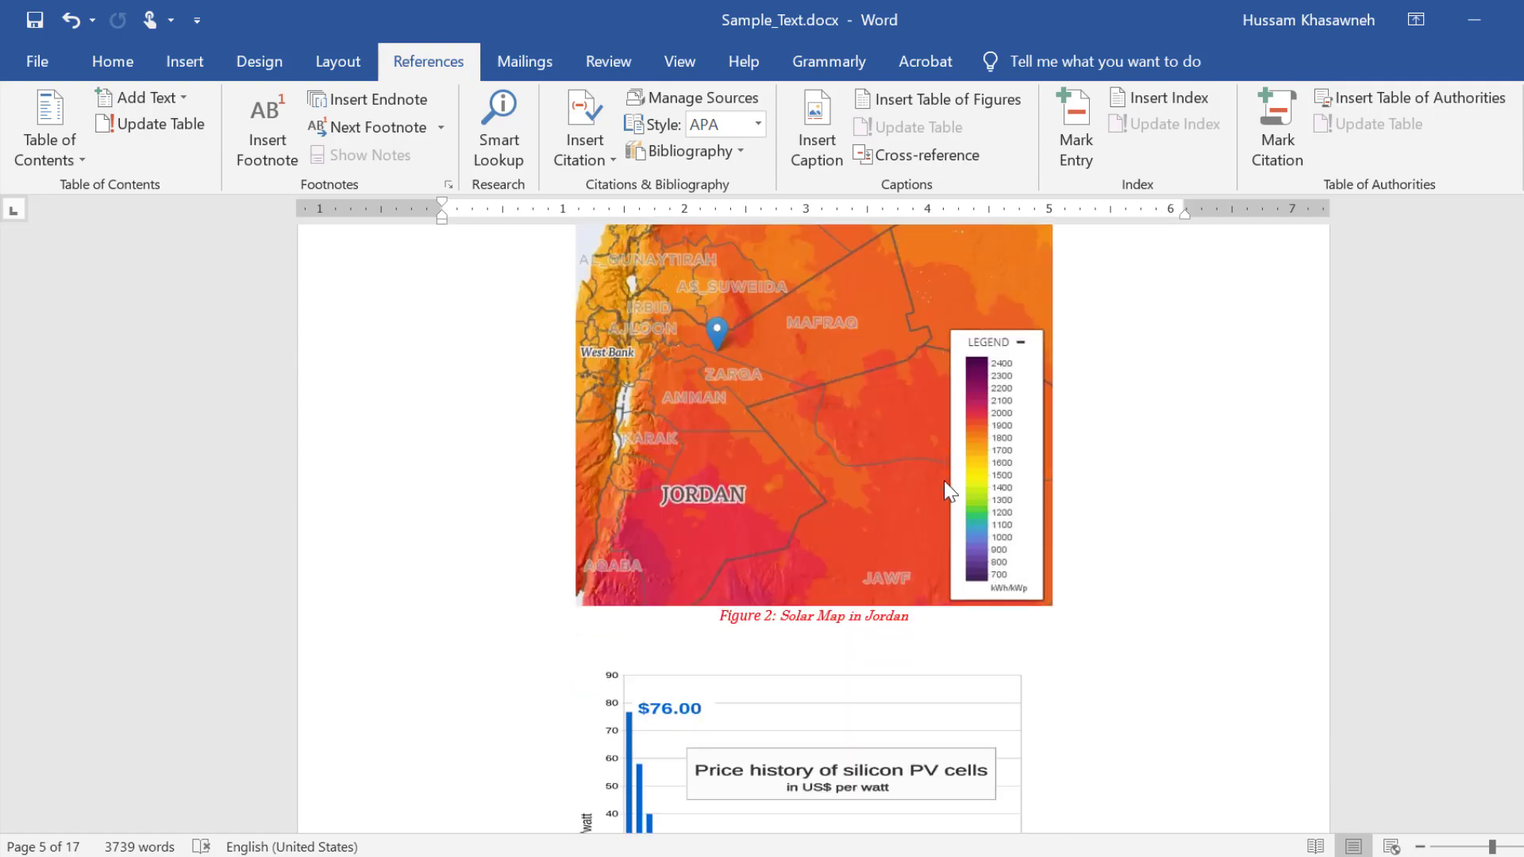
pyautogui.scroll(-8, 945, 480)
pyautogui.scroll(-2, 944, 480)
pyautogui.scroll(-8, 945, 479)
pyautogui.scroll(-5, 944, 479)
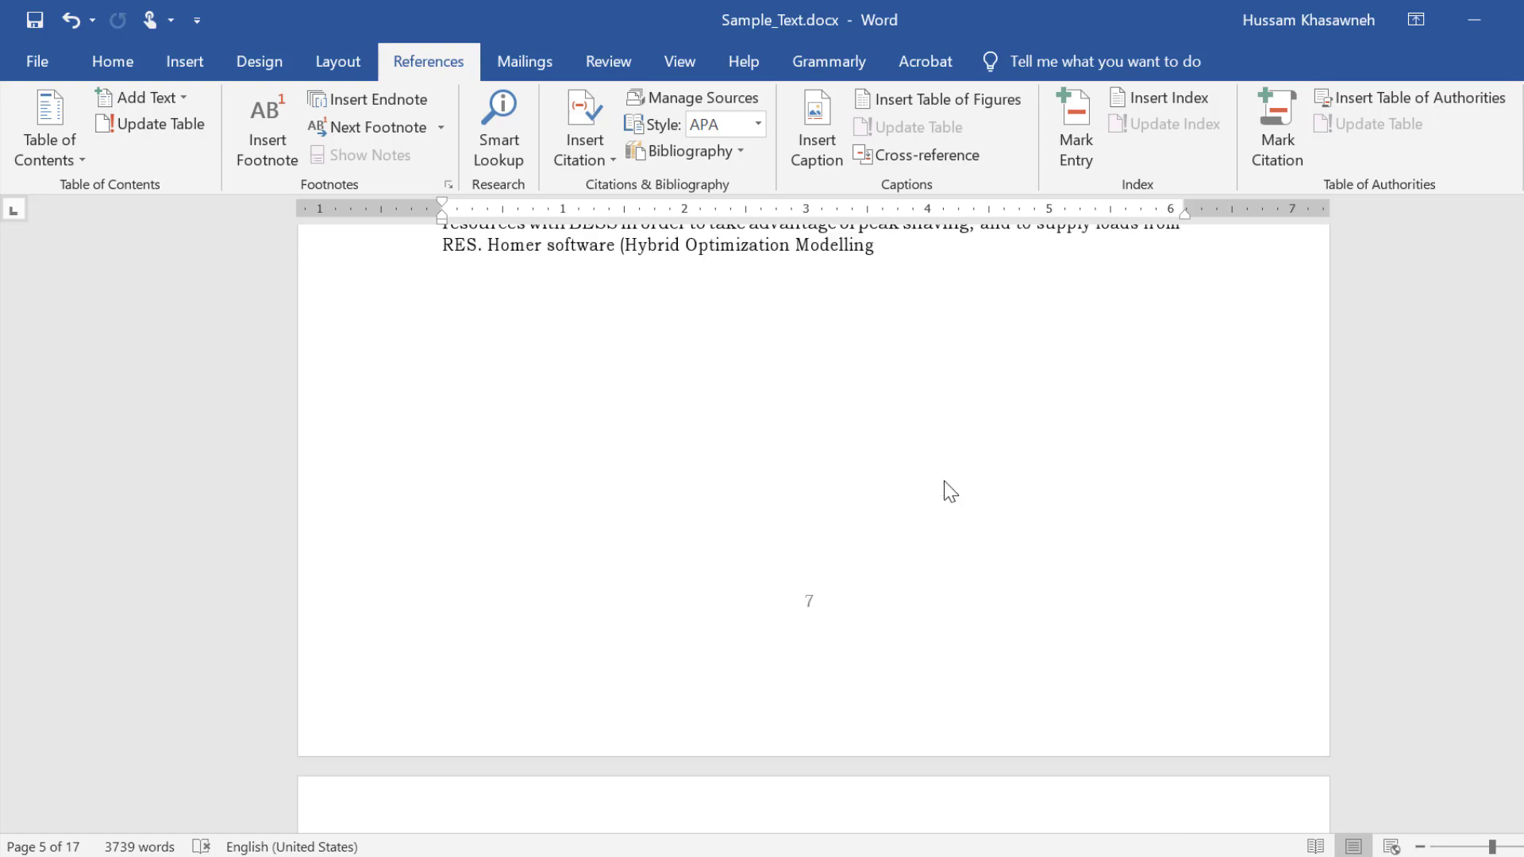
pyautogui.scroll(-4, 950, 491)
pyautogui.scroll(-10, 951, 491)
pyautogui.scroll(-1, 950, 491)
pyautogui.scroll(-5, 950, 492)
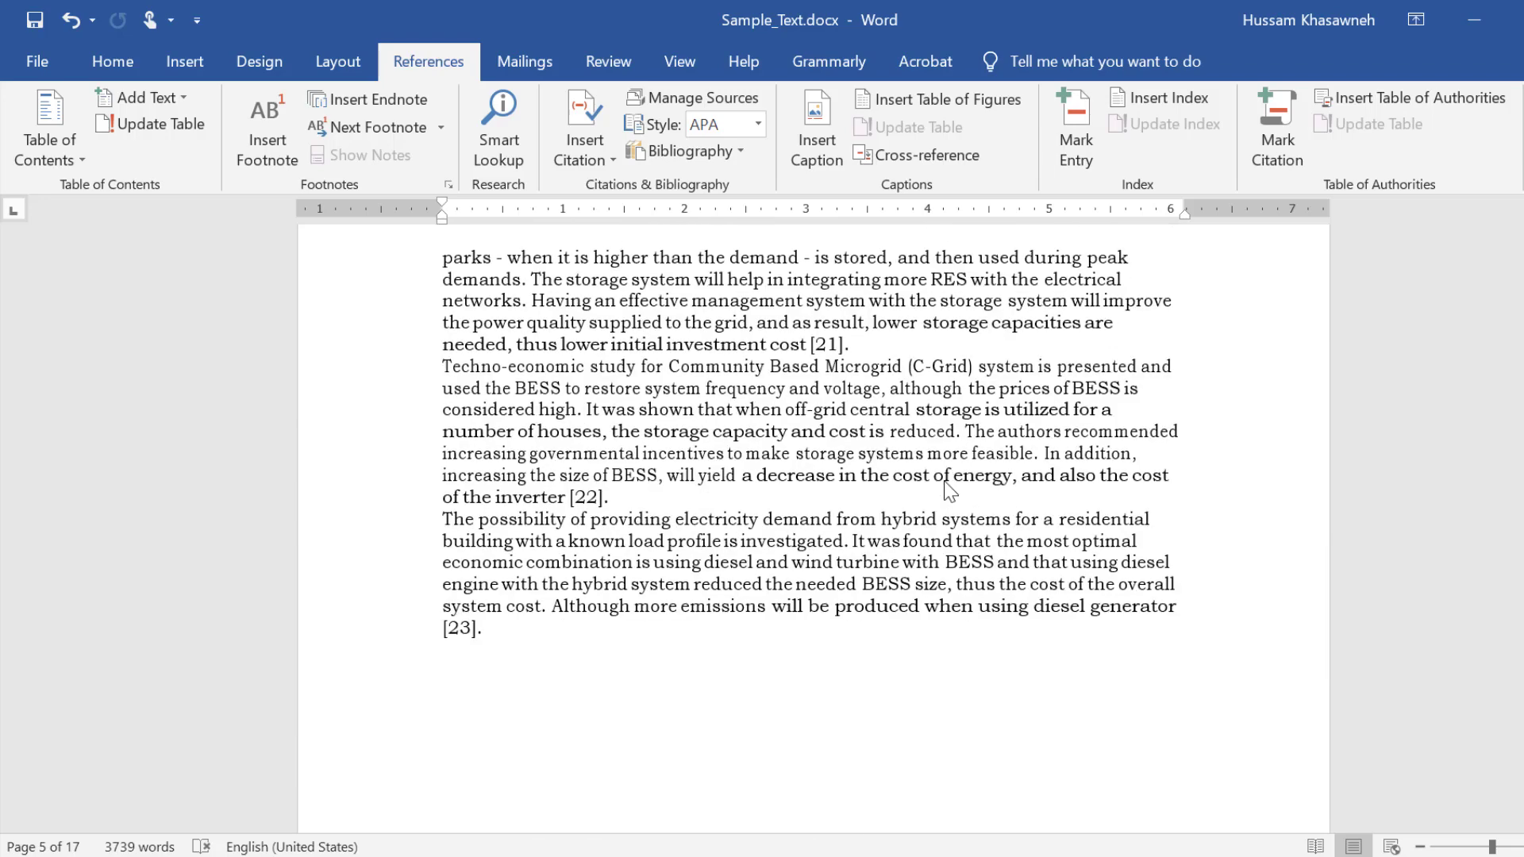
pyautogui.scroll(-10, 951, 491)
pyautogui.scroll(-2, 950, 491)
pyautogui.scroll(-5, 950, 491)
pyautogui.scroll(-1, 950, 491)
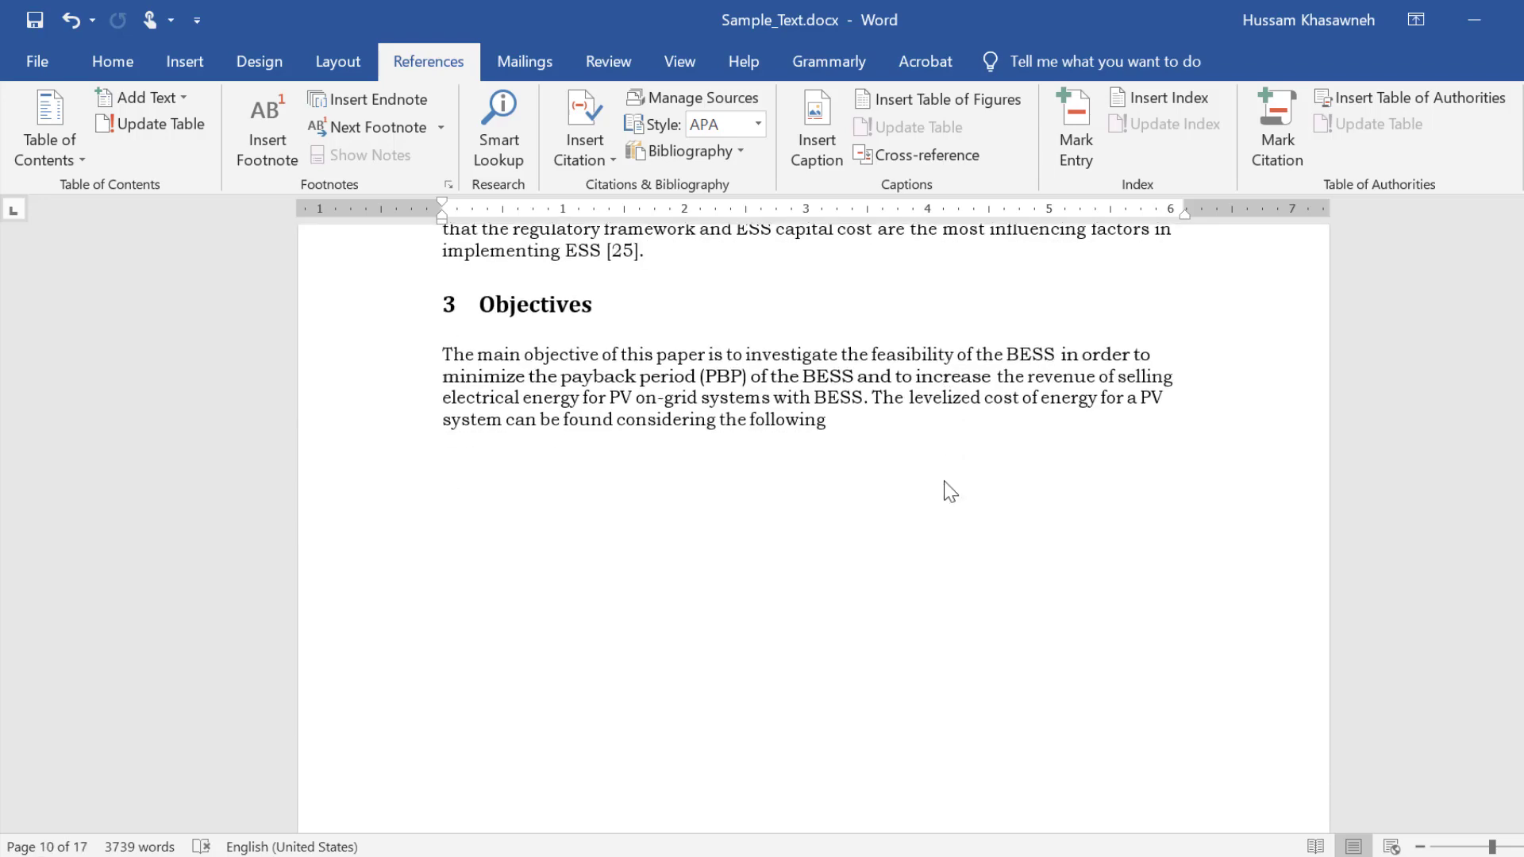
pyautogui.scroll(-10, 950, 491)
pyautogui.scroll(-5, 950, 492)
pyautogui.scroll(-3, 950, 491)
pyautogui.scroll(-2, 951, 491)
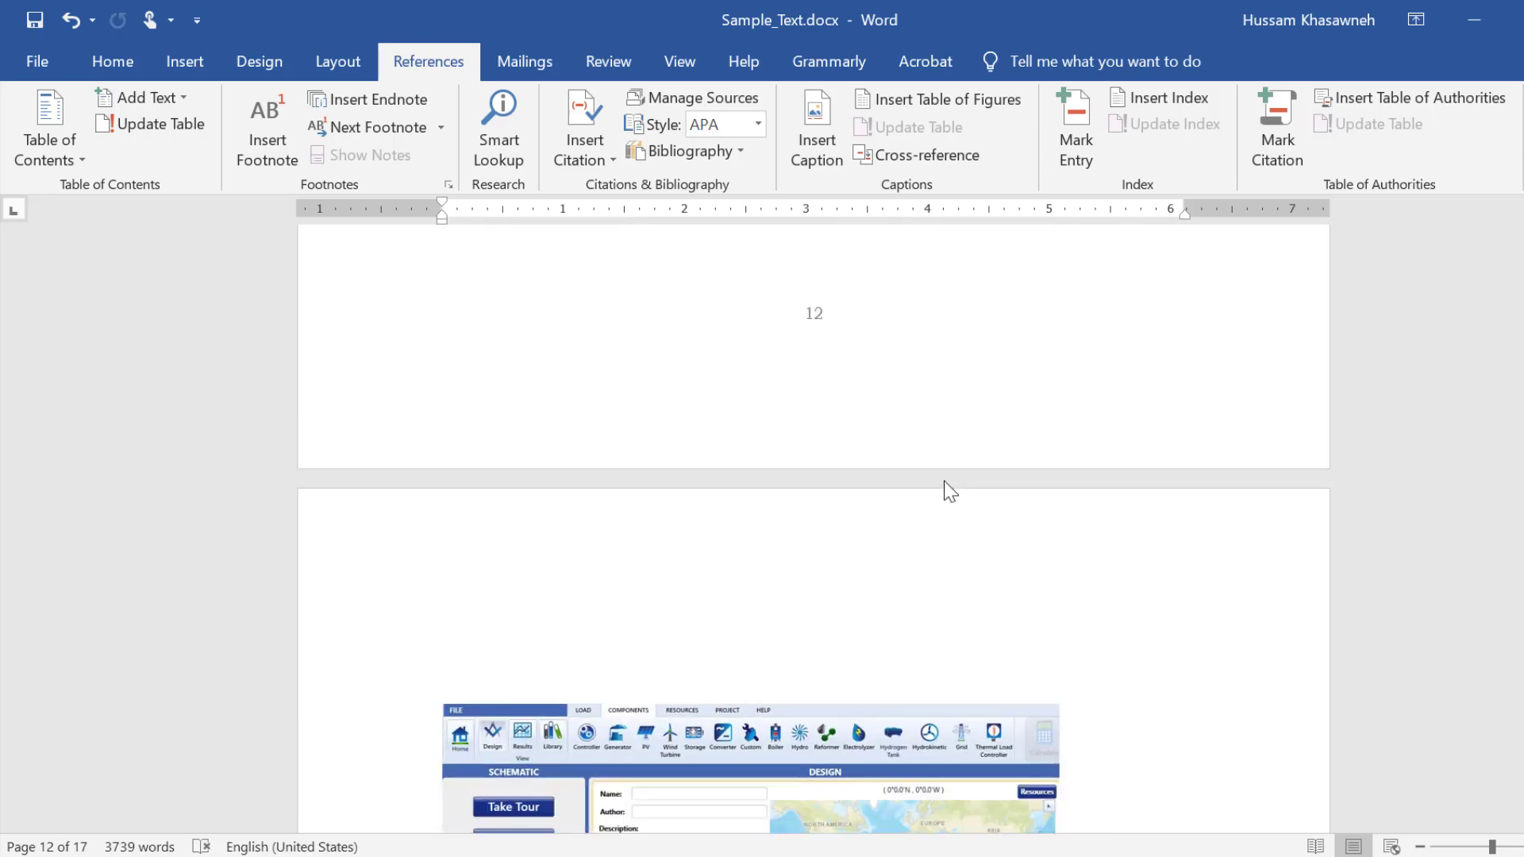
pyautogui.scroll(-5, 950, 491)
pyautogui.click(864, 488)
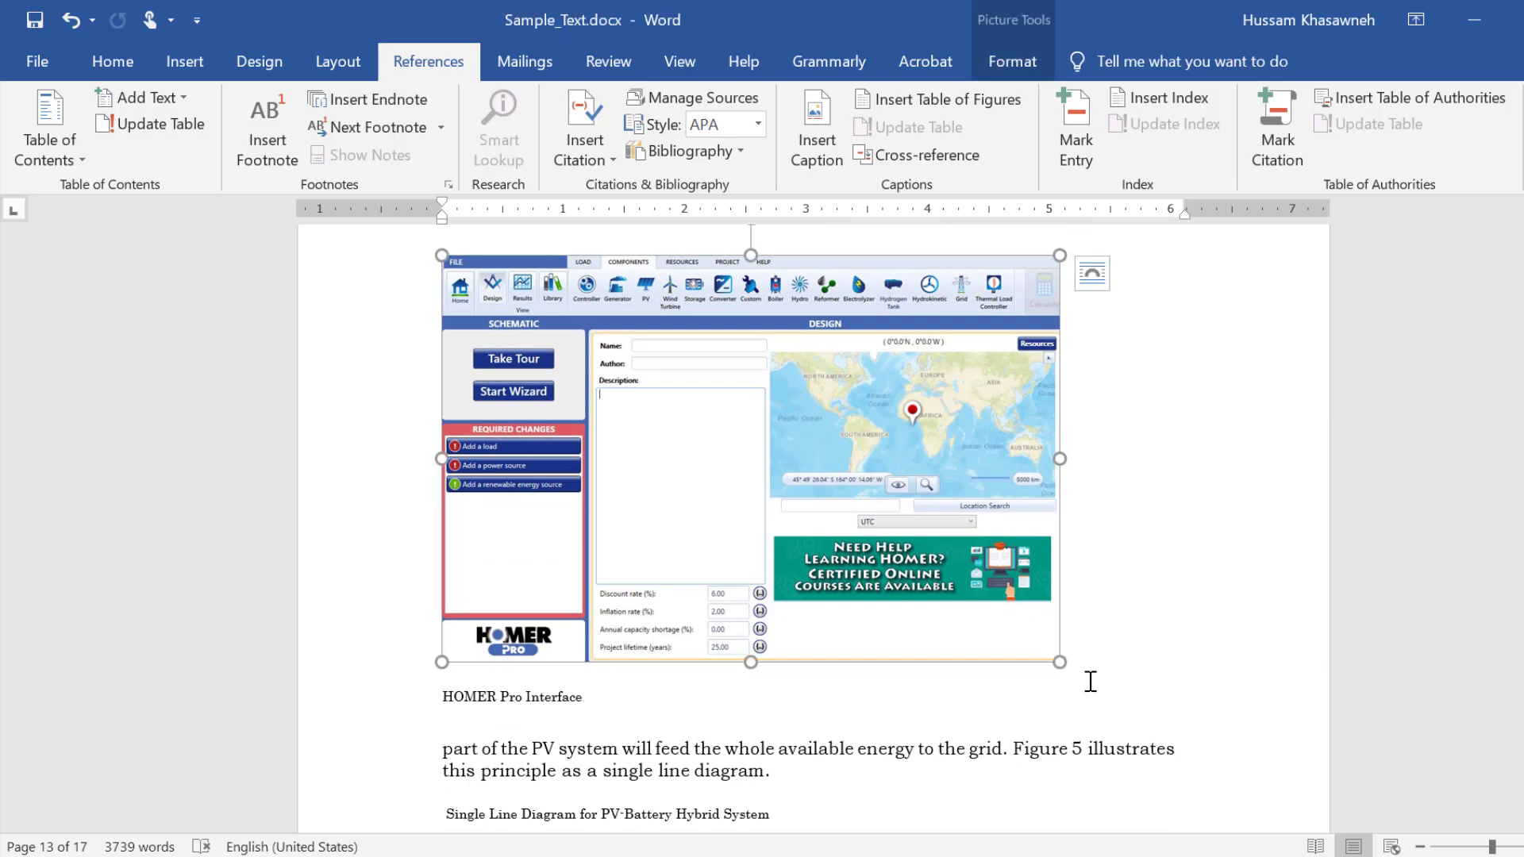
# Stretch the HOMER Pro screenshot to the page's right edge, then put the cursor at page 12's end.
pyautogui.moveTo(1055, 667)
pyautogui.mouseDown()
pyautogui.moveTo(1320, 788)
pyautogui.moveTo(1391, 784)
pyautogui.moveTo(1344, 742)
pyautogui.mouseUp()
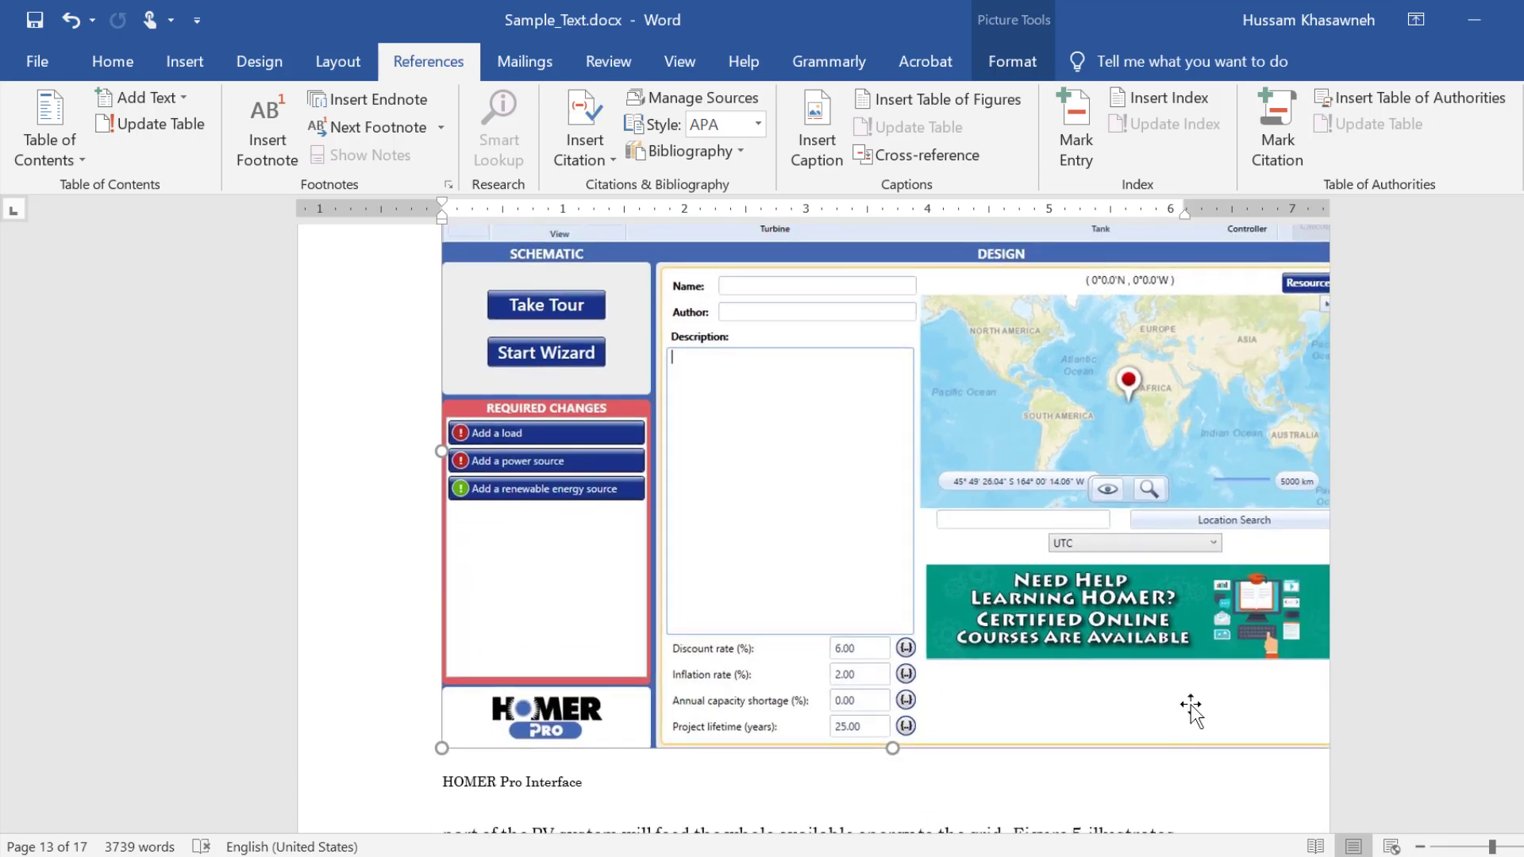
pyautogui.scroll(5, 967, 650)
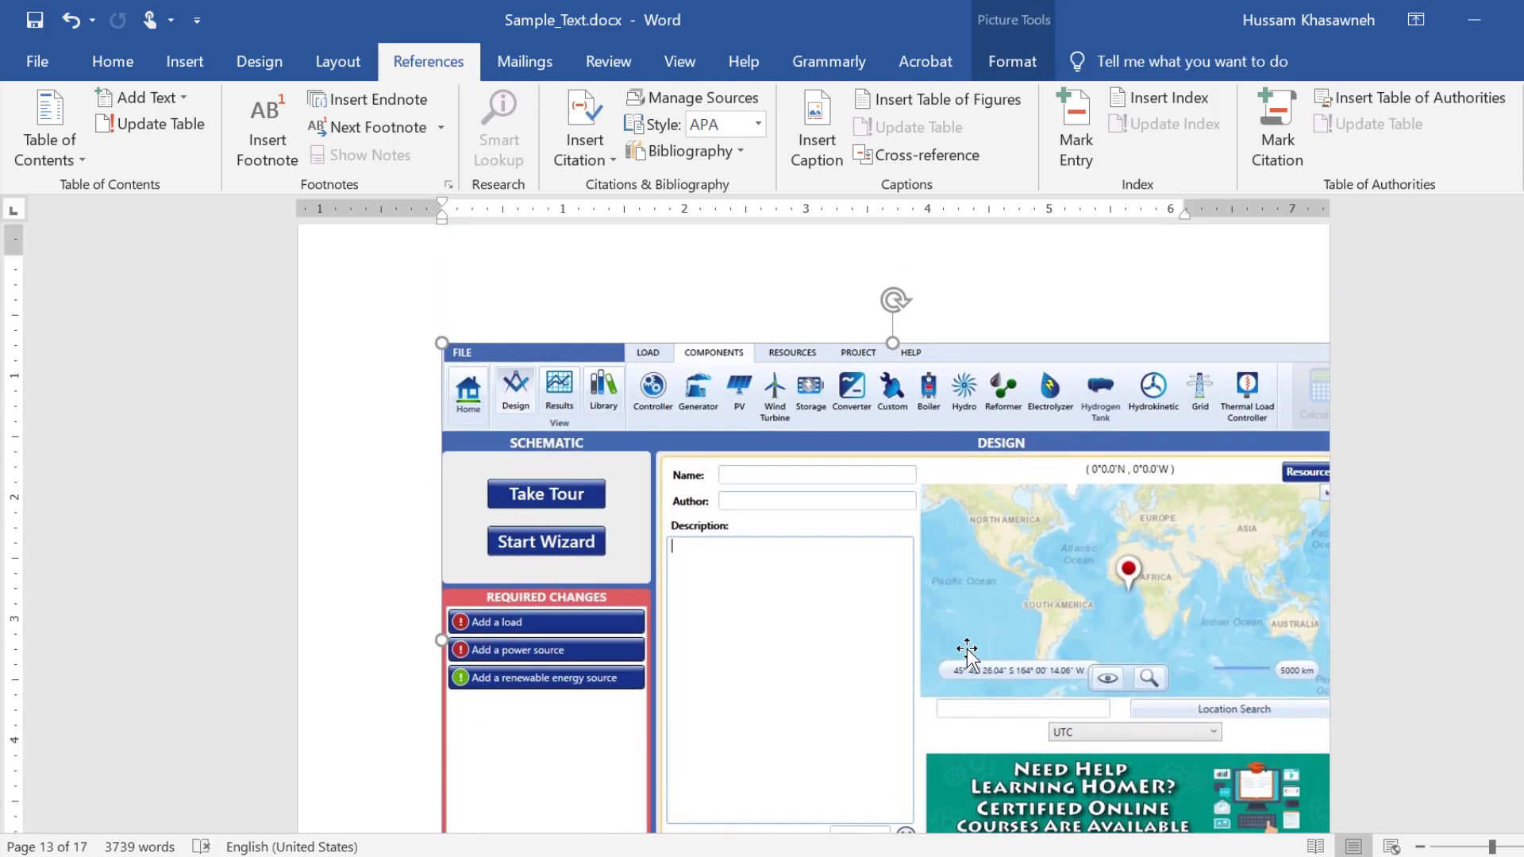
pyautogui.scroll(3, 967, 649)
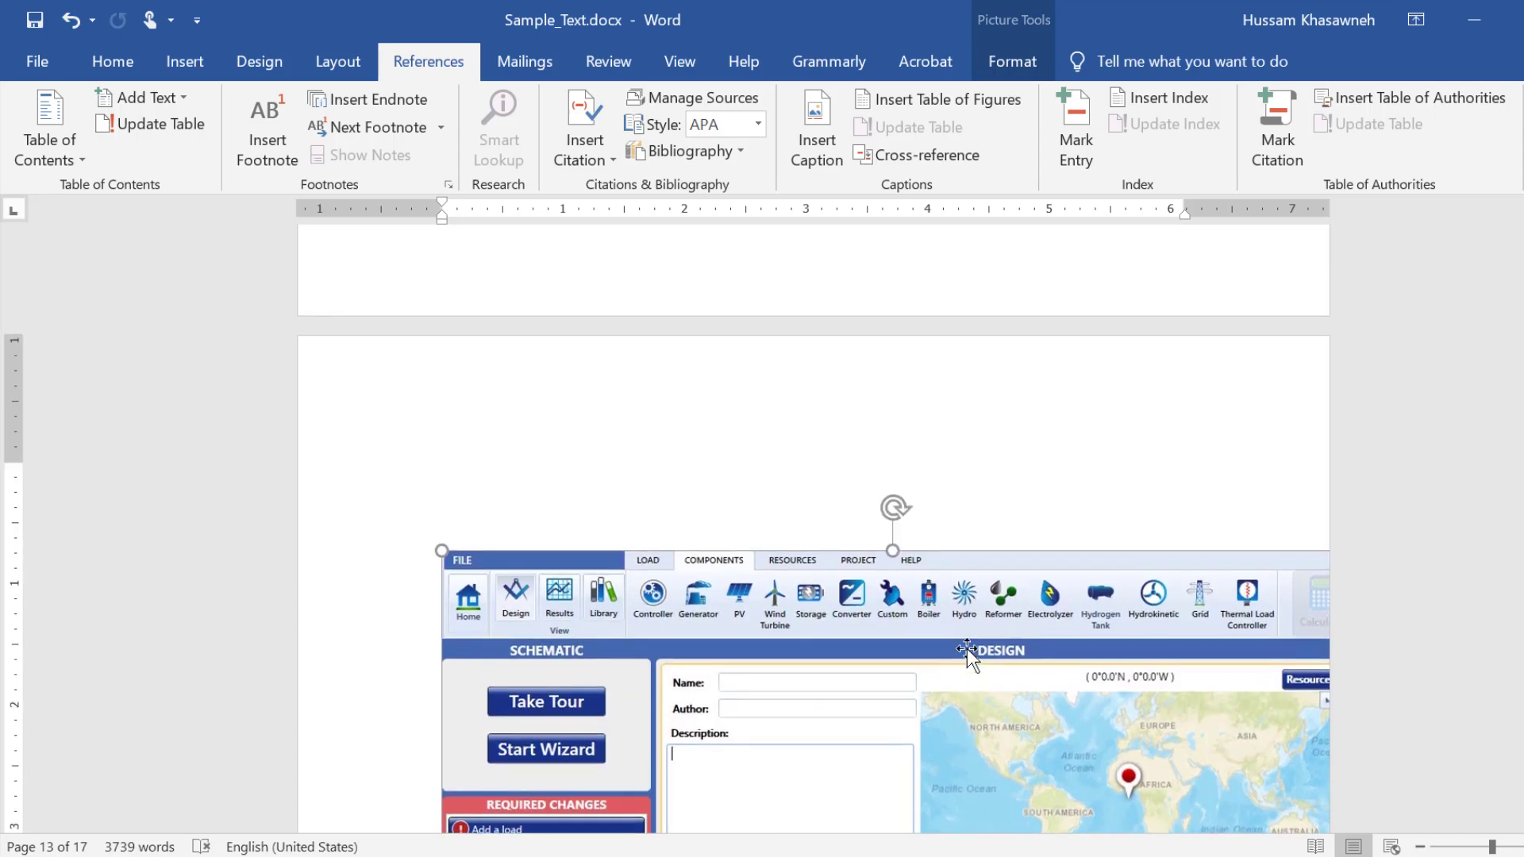
pyautogui.scroll(3, 967, 649)
pyautogui.scroll(3, 639, 343)
pyautogui.click(639, 344)
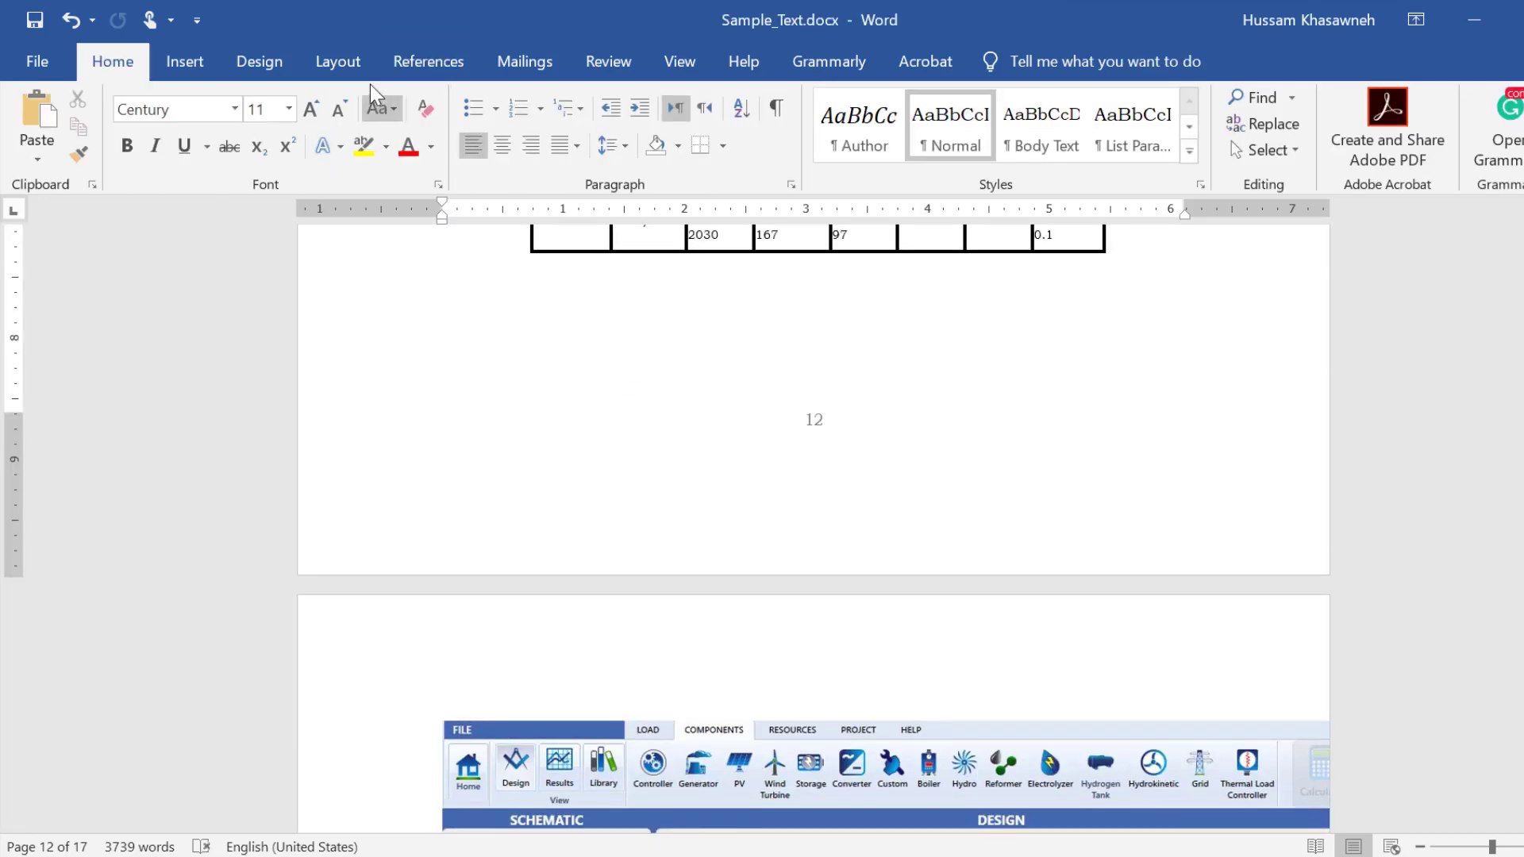
# Insert a Next Page section break before the HOMER Pro screenshot.
pyautogui.click(350, 67)
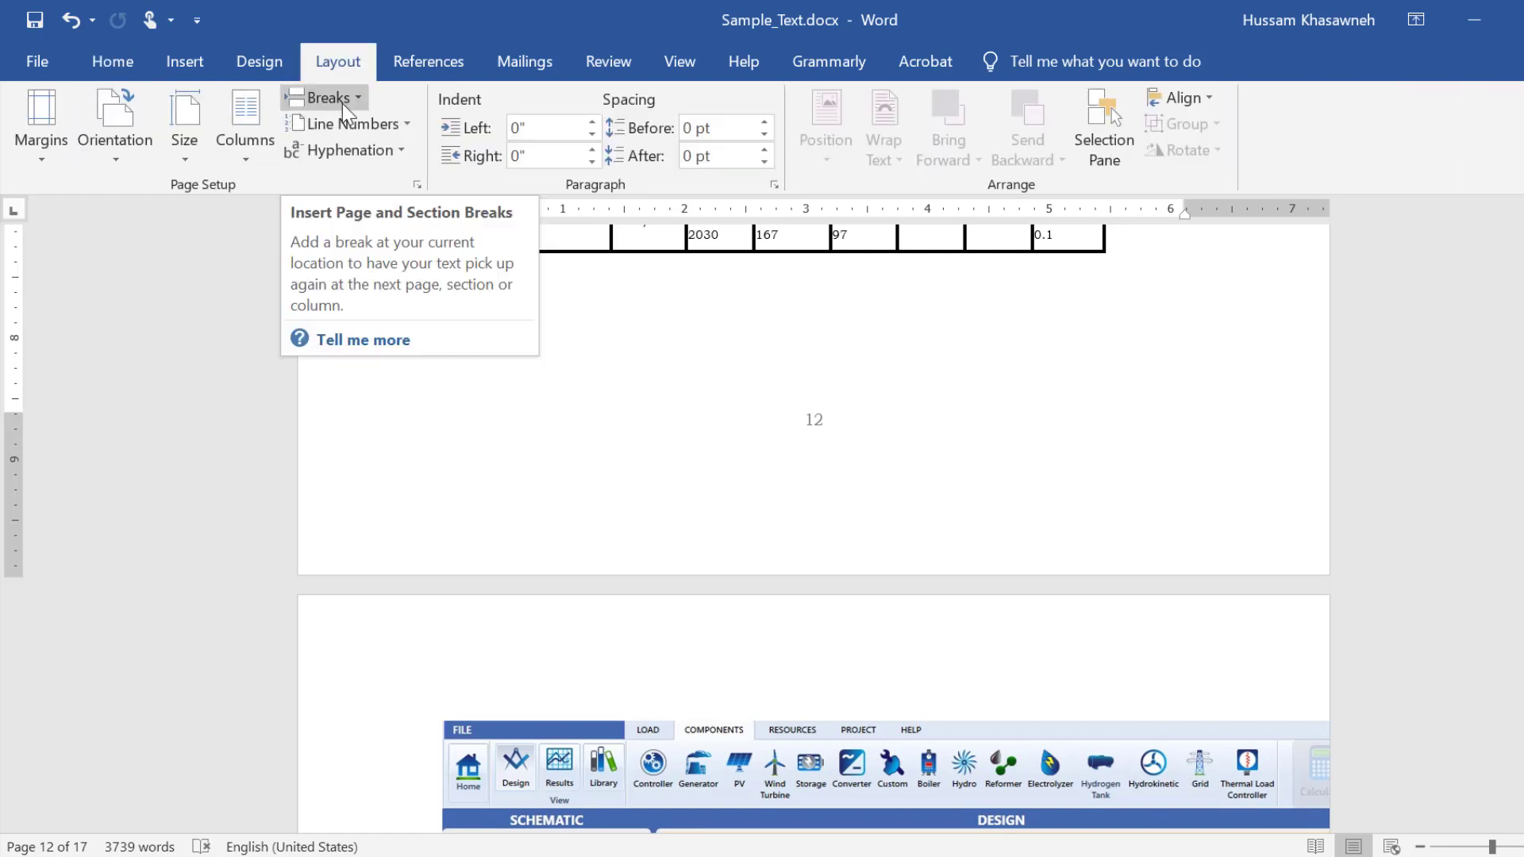
pyautogui.click(343, 105)
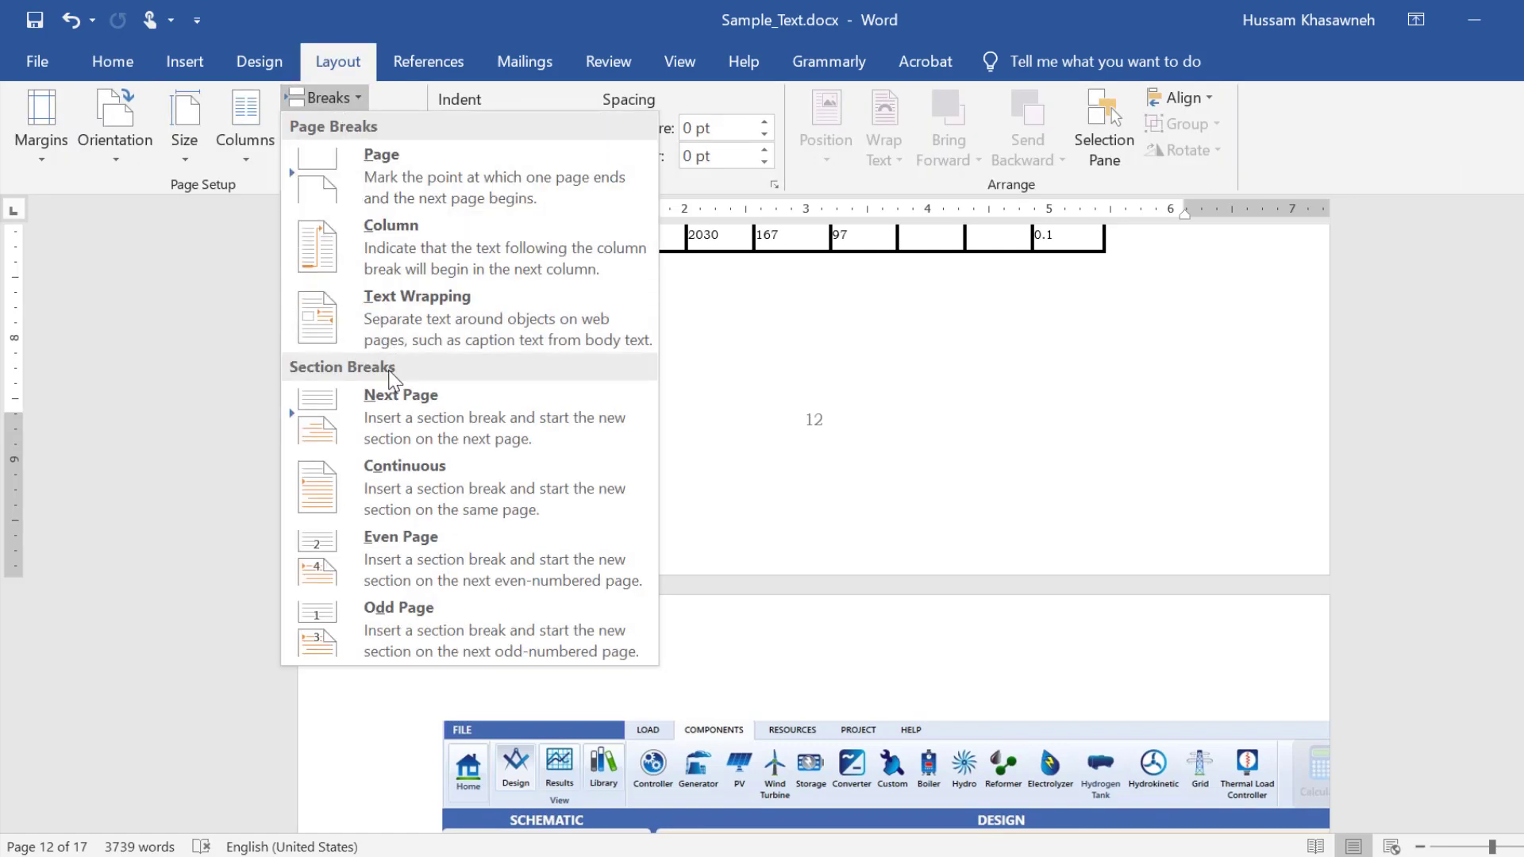
pyautogui.click(408, 407)
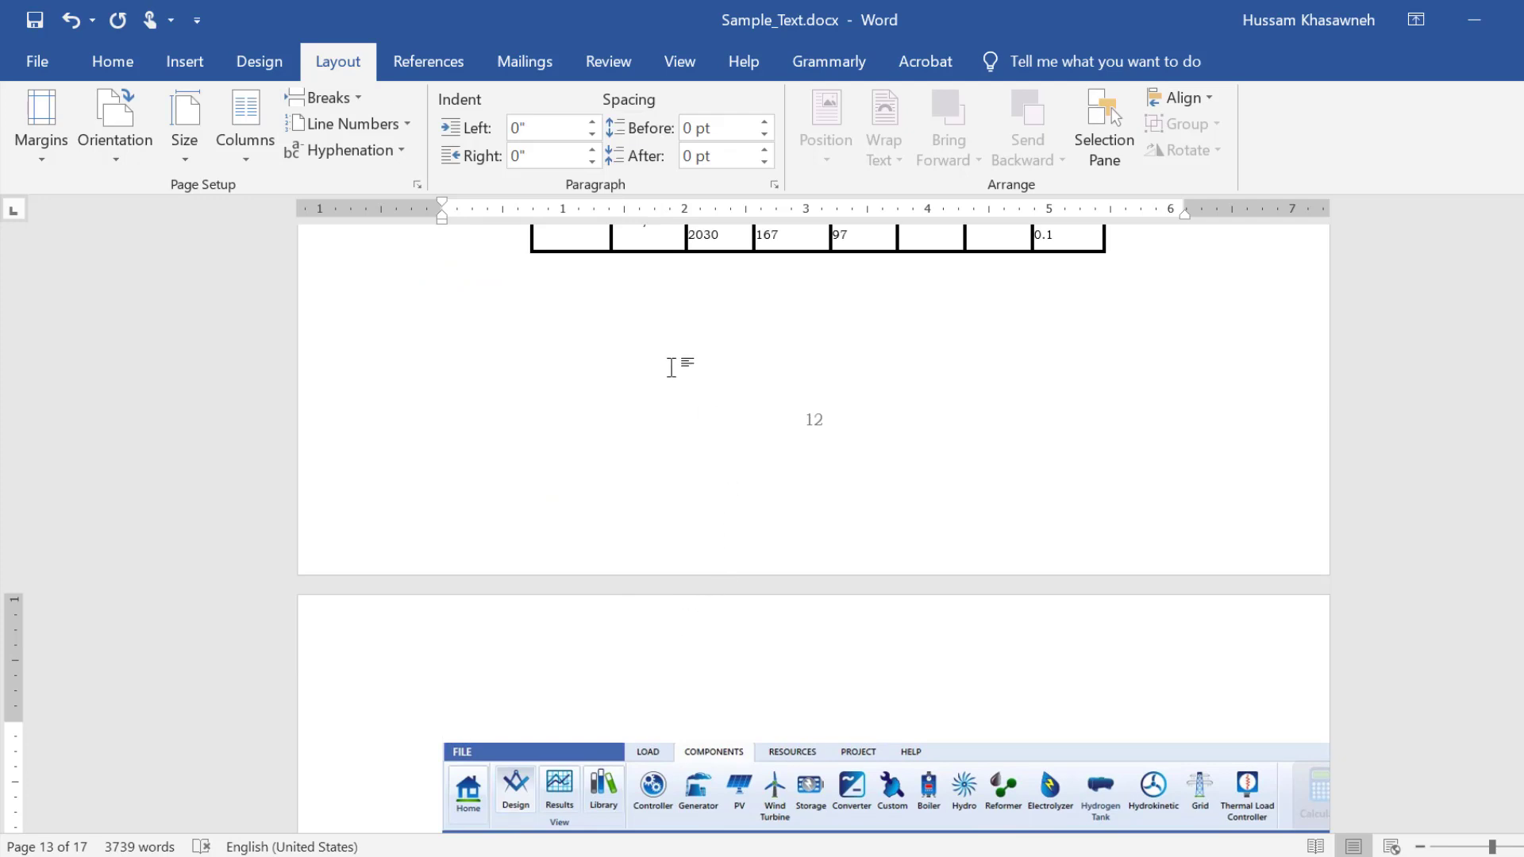
# Set the screenshot's section to landscape orientation.
pyautogui.click(469, 736)
pyautogui.click(119, 150)
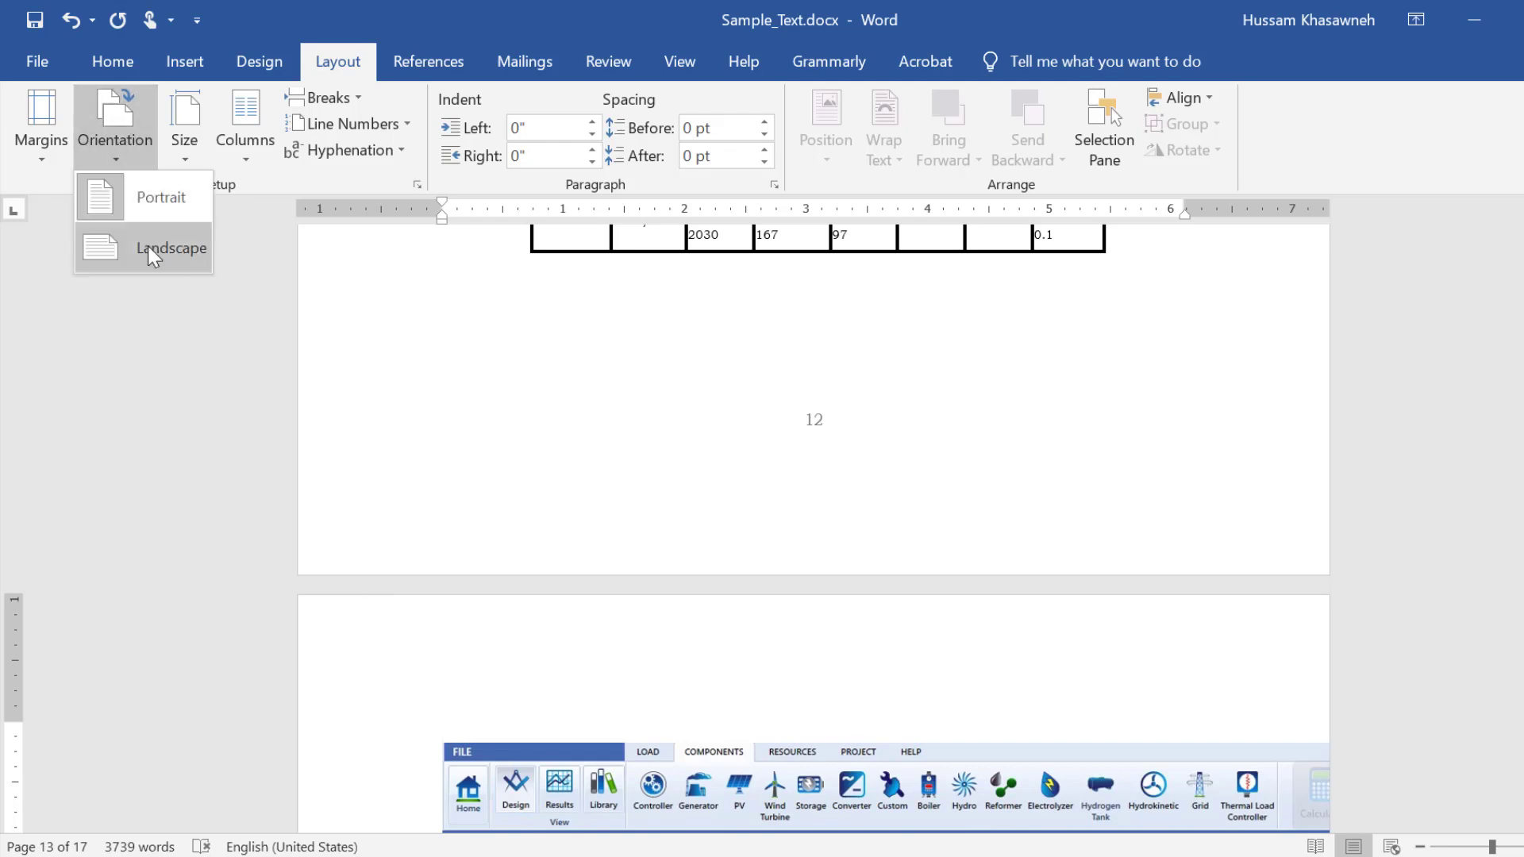
pyautogui.click(153, 259)
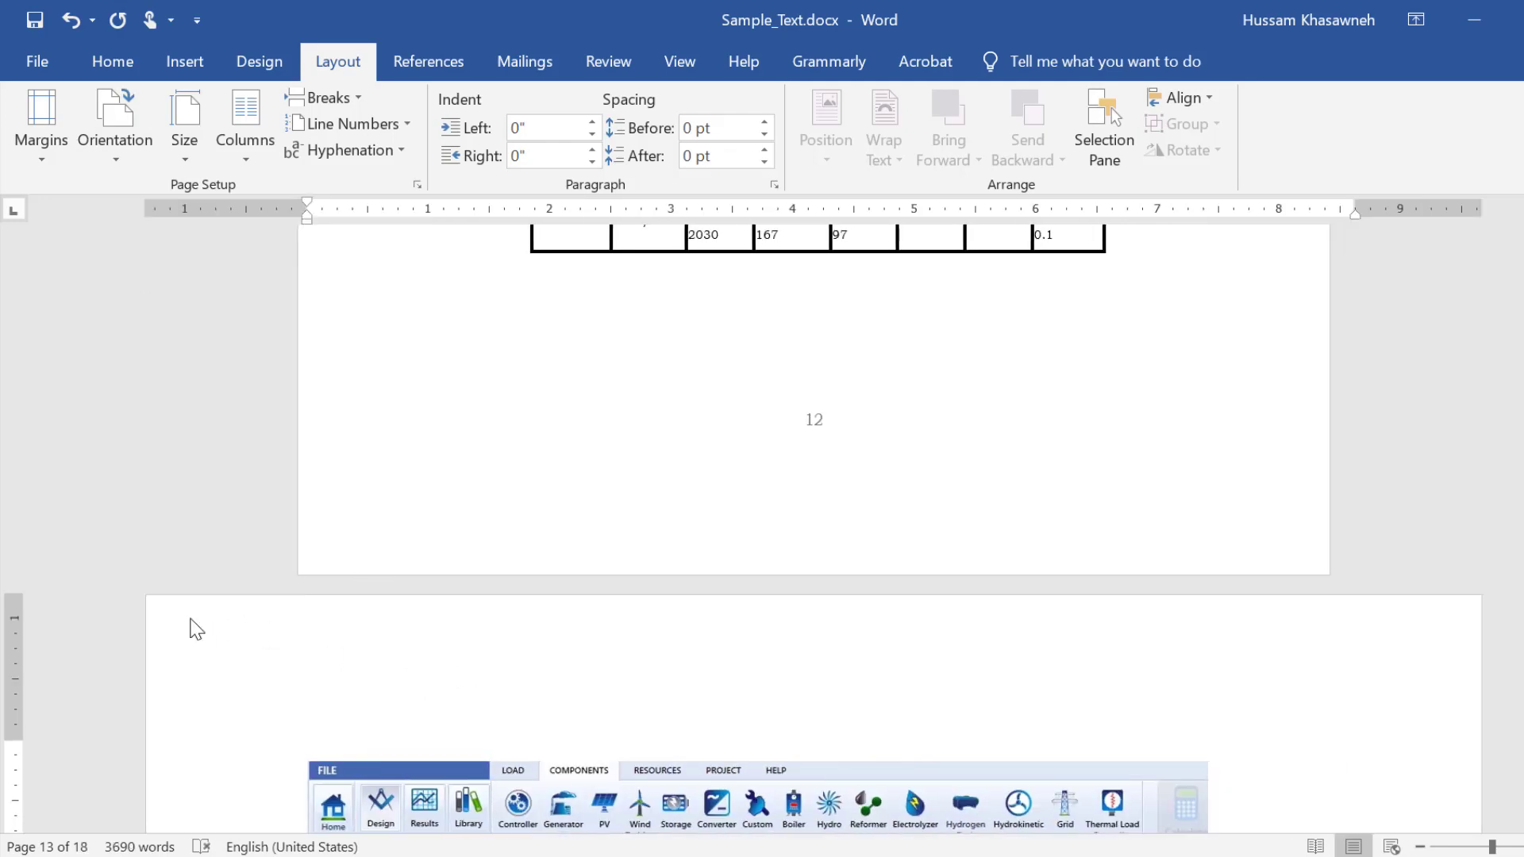
# Drag the HOMER Pro screenshot's corner handle so it spans the landscape page's width.
pyautogui.scroll(-4, 1103, 669)
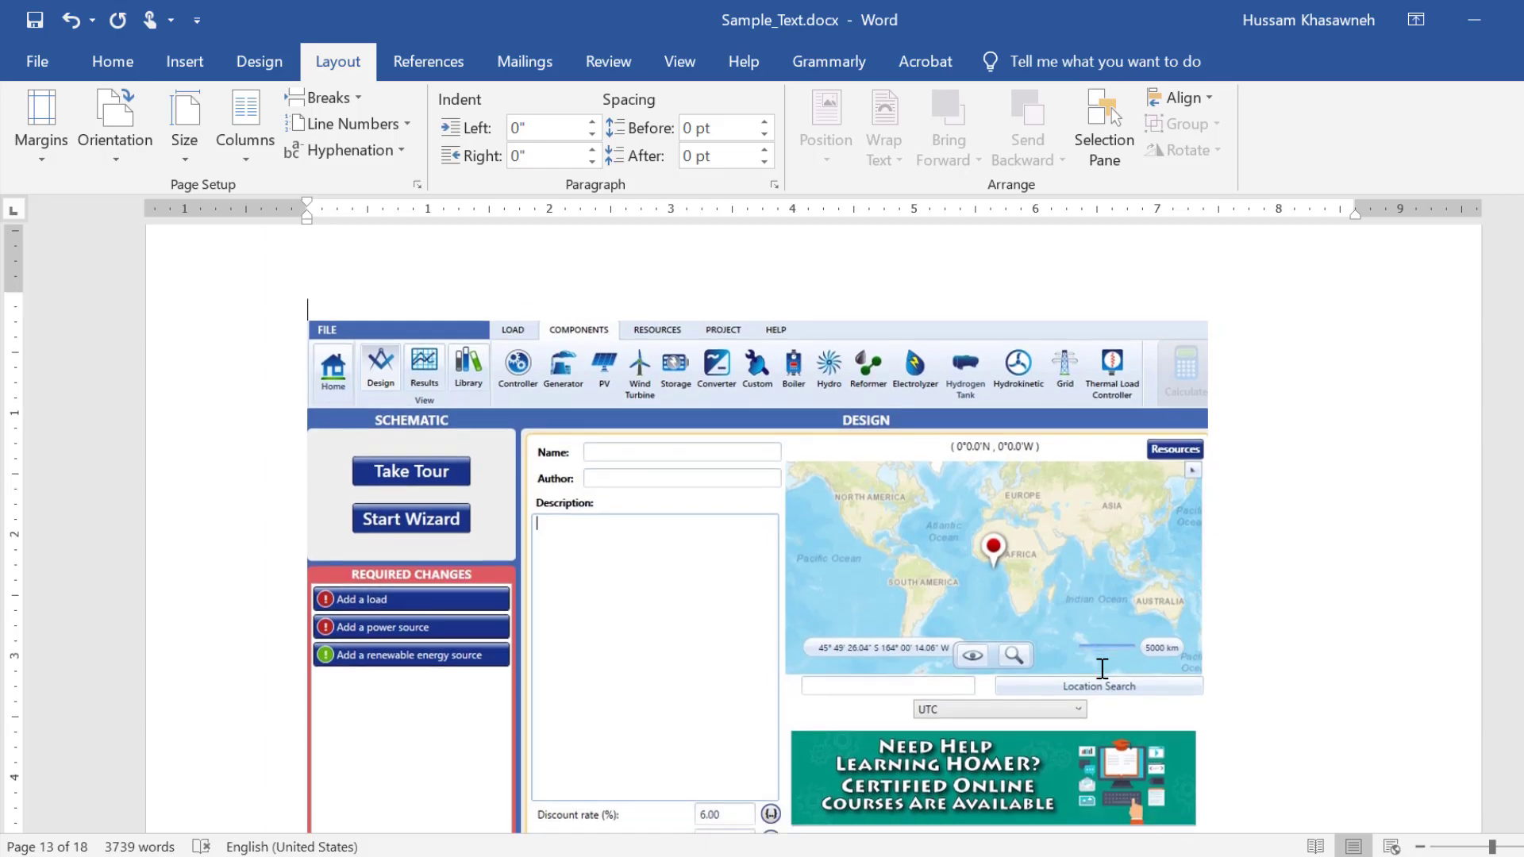
pyautogui.scroll(4, 1102, 669)
pyautogui.scroll(3, 1103, 669)
pyautogui.scroll(5, 932, 627)
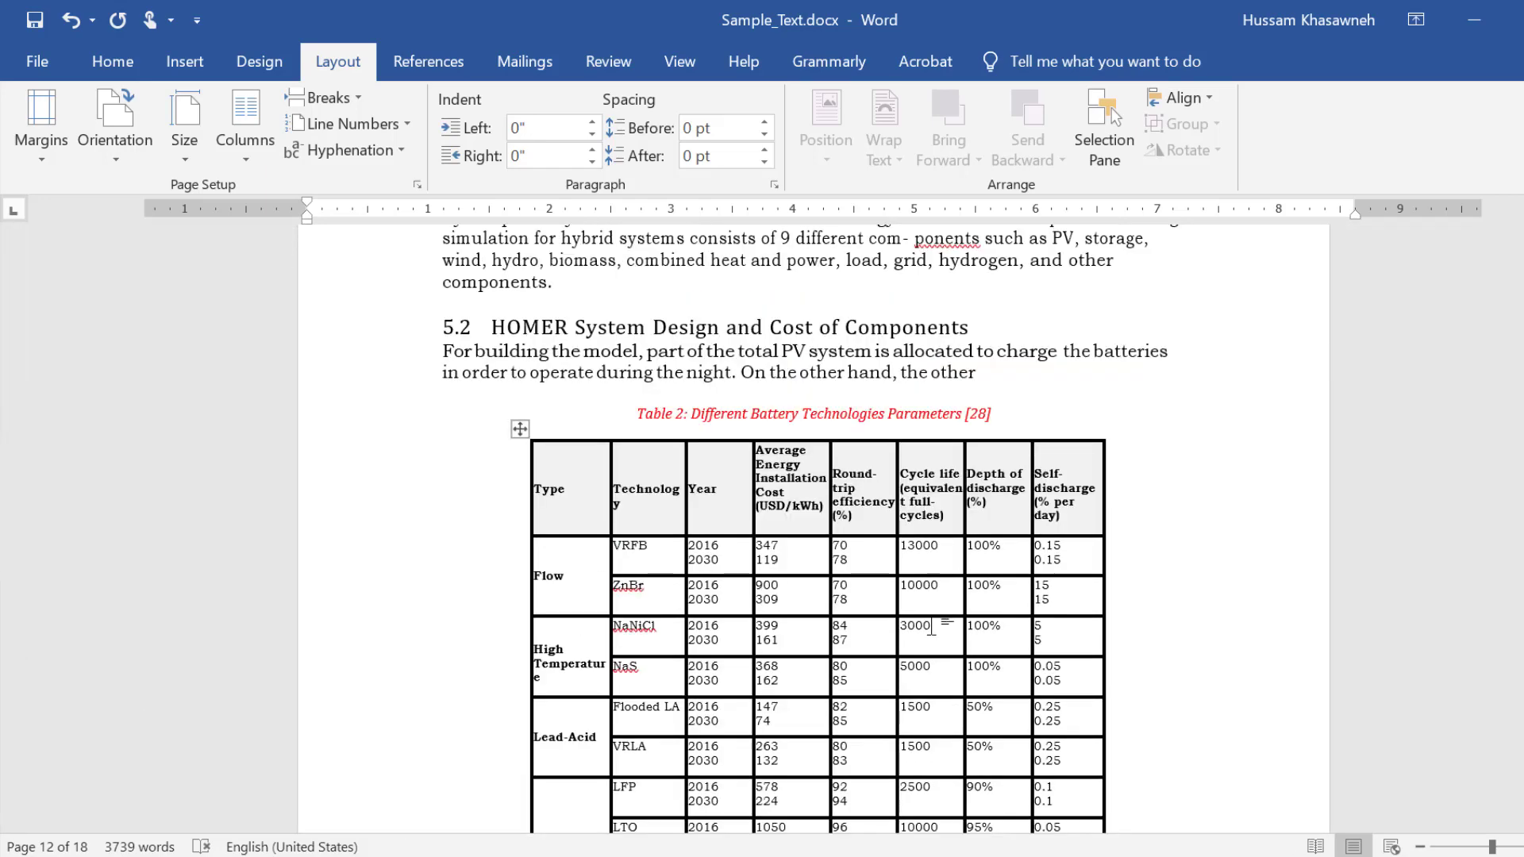
pyautogui.scroll(5, 931, 627)
pyautogui.scroll(7, 932, 627)
pyautogui.scroll(-6, 932, 626)
pyautogui.scroll(-5, 932, 626)
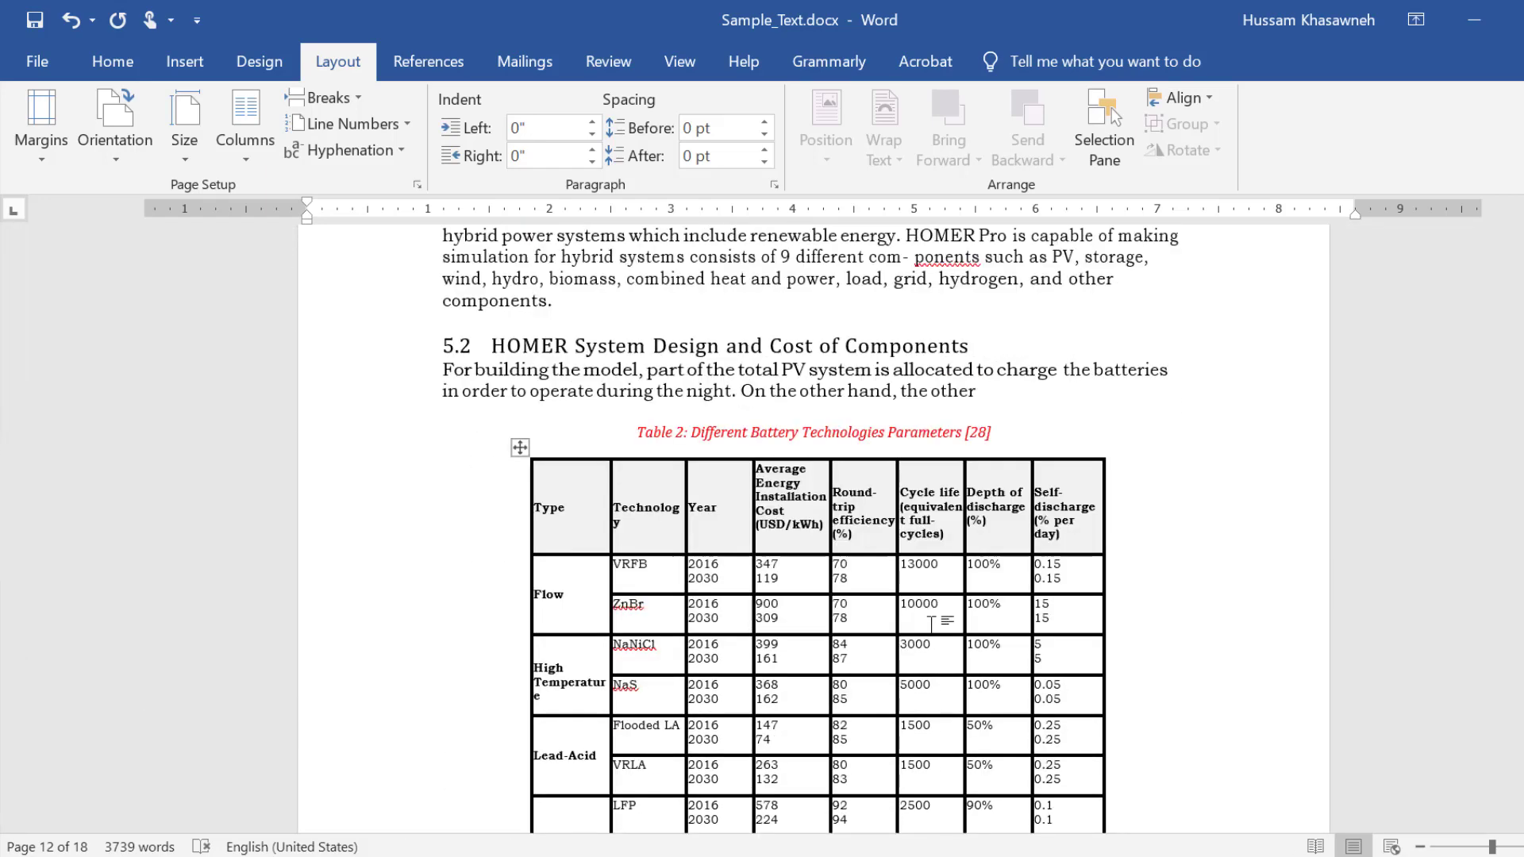
pyautogui.scroll(-10, 932, 627)
pyautogui.scroll(-2, 932, 626)
pyautogui.scroll(-5, 932, 627)
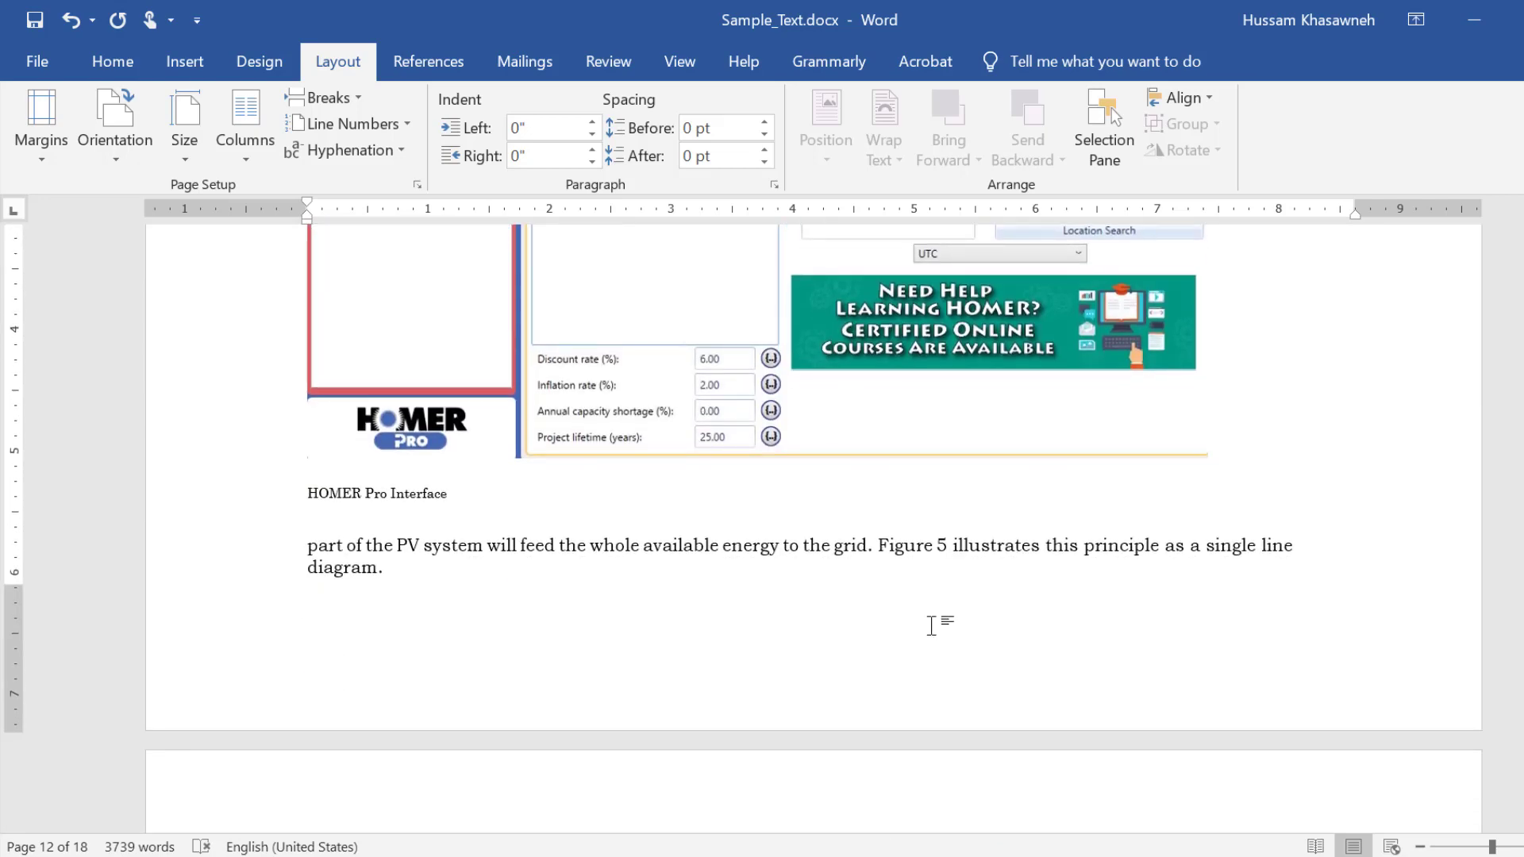
pyautogui.scroll(2, 932, 626)
pyautogui.scroll(1, 932, 627)
pyautogui.scroll(2, 932, 626)
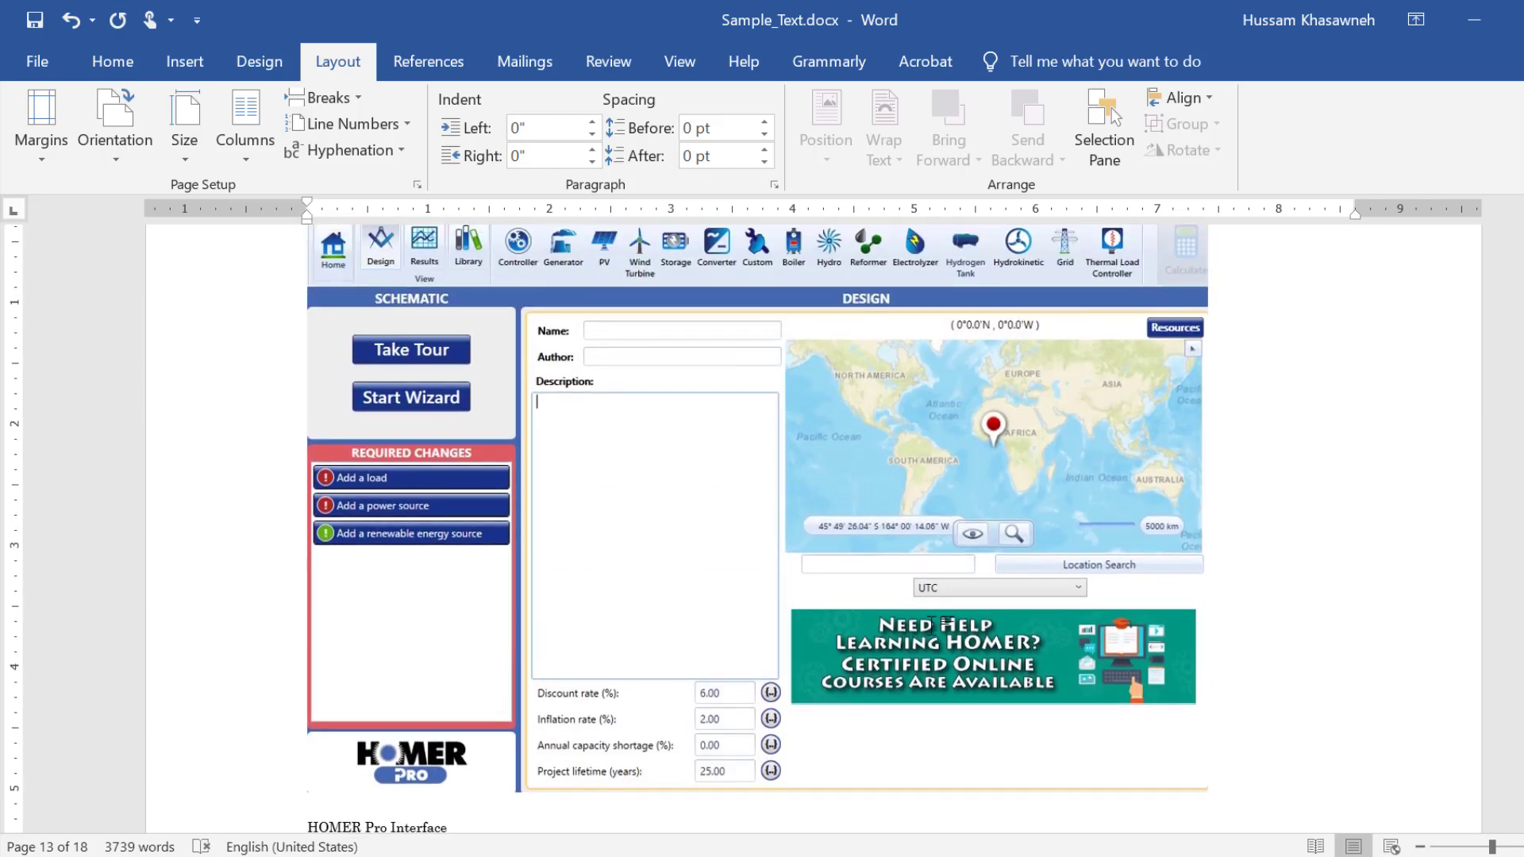
pyautogui.scroll(1, 932, 627)
pyautogui.scroll(1, 932, 627)
pyautogui.scroll(1, 601, 514)
pyautogui.click(601, 515)
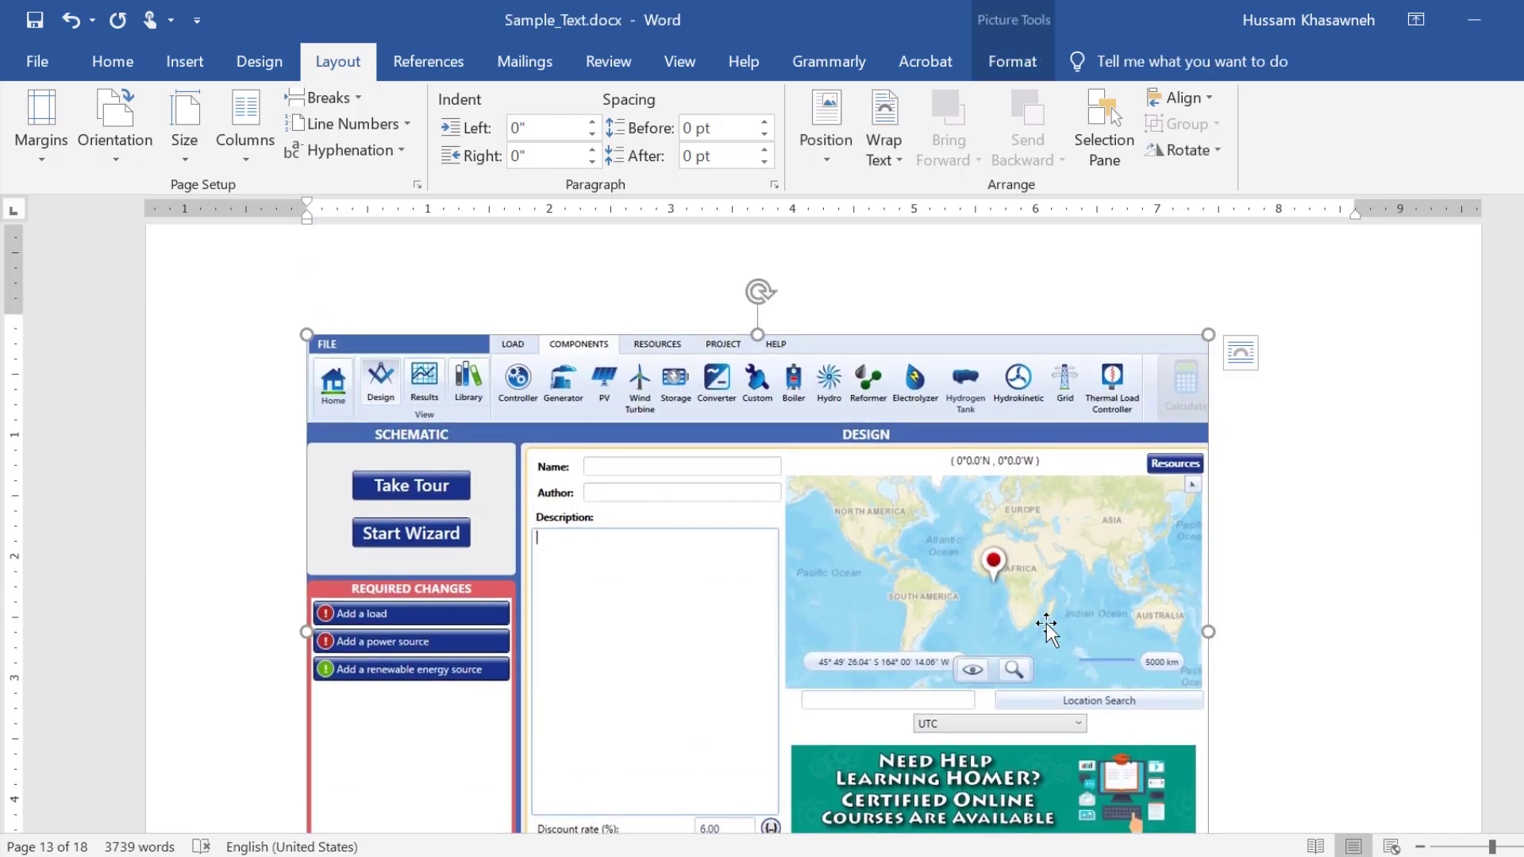
pyautogui.scroll(-4, 1176, 779)
pyautogui.scroll(-2, 1176, 780)
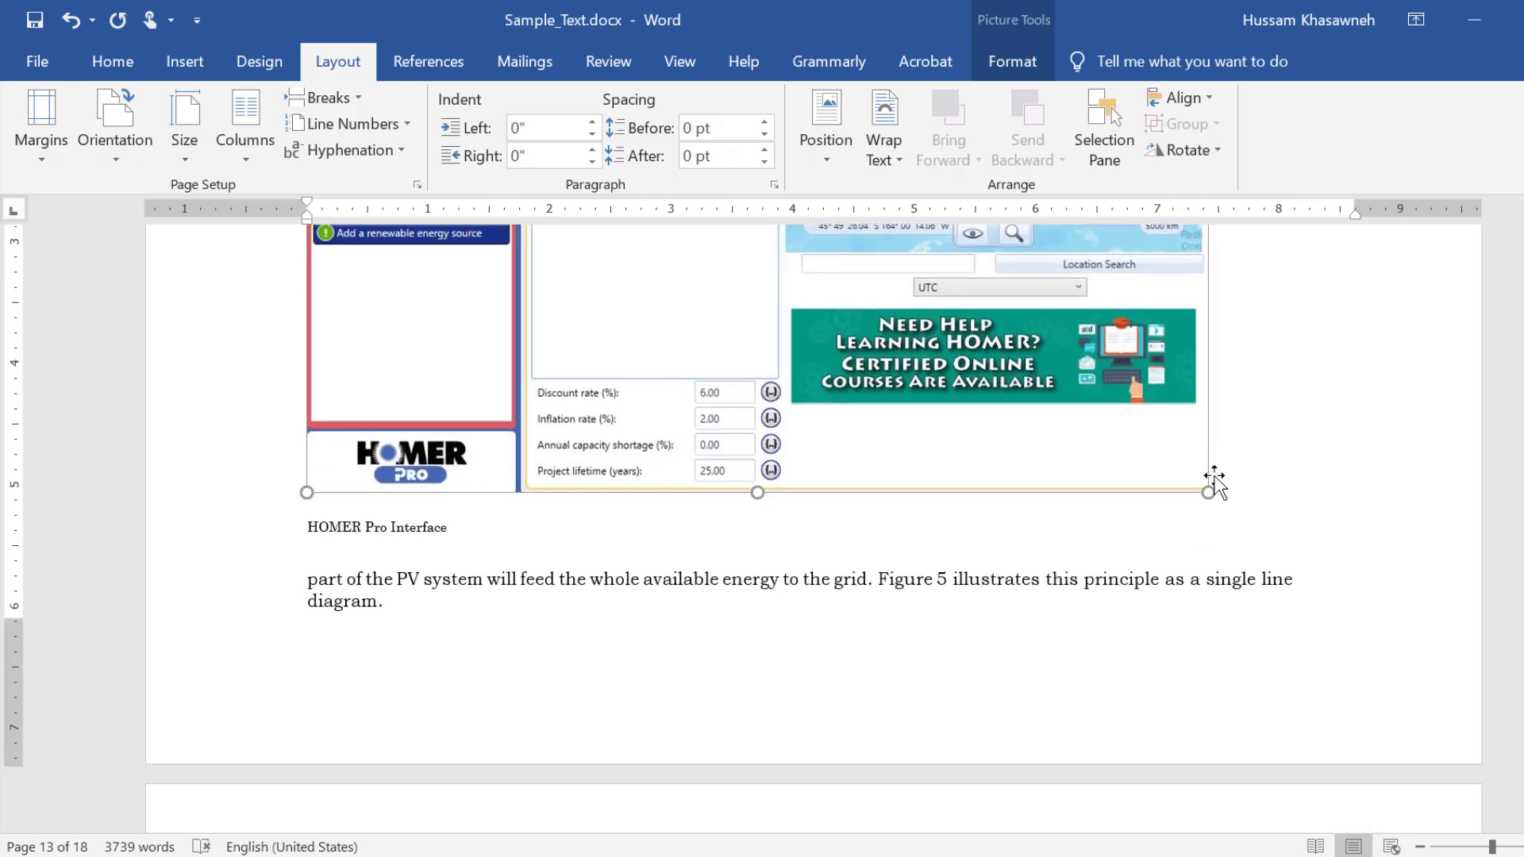
pyautogui.moveTo(1225, 504); pyautogui.dragTo(1318, 579)
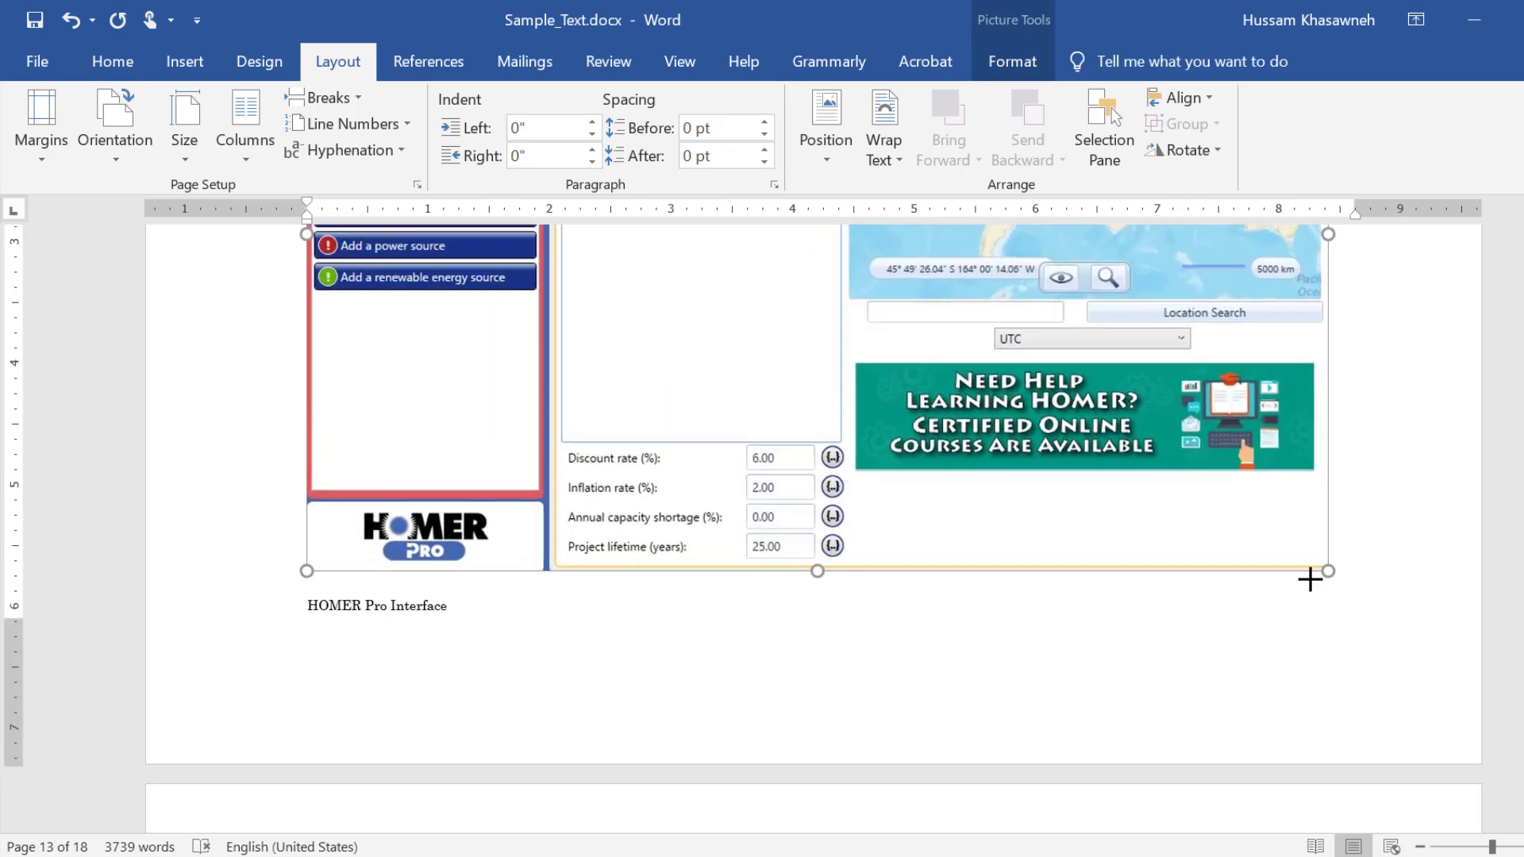
pyautogui.scroll(4, 1212, 639)
pyautogui.scroll(-6, 1212, 639)
pyautogui.click(764, 637)
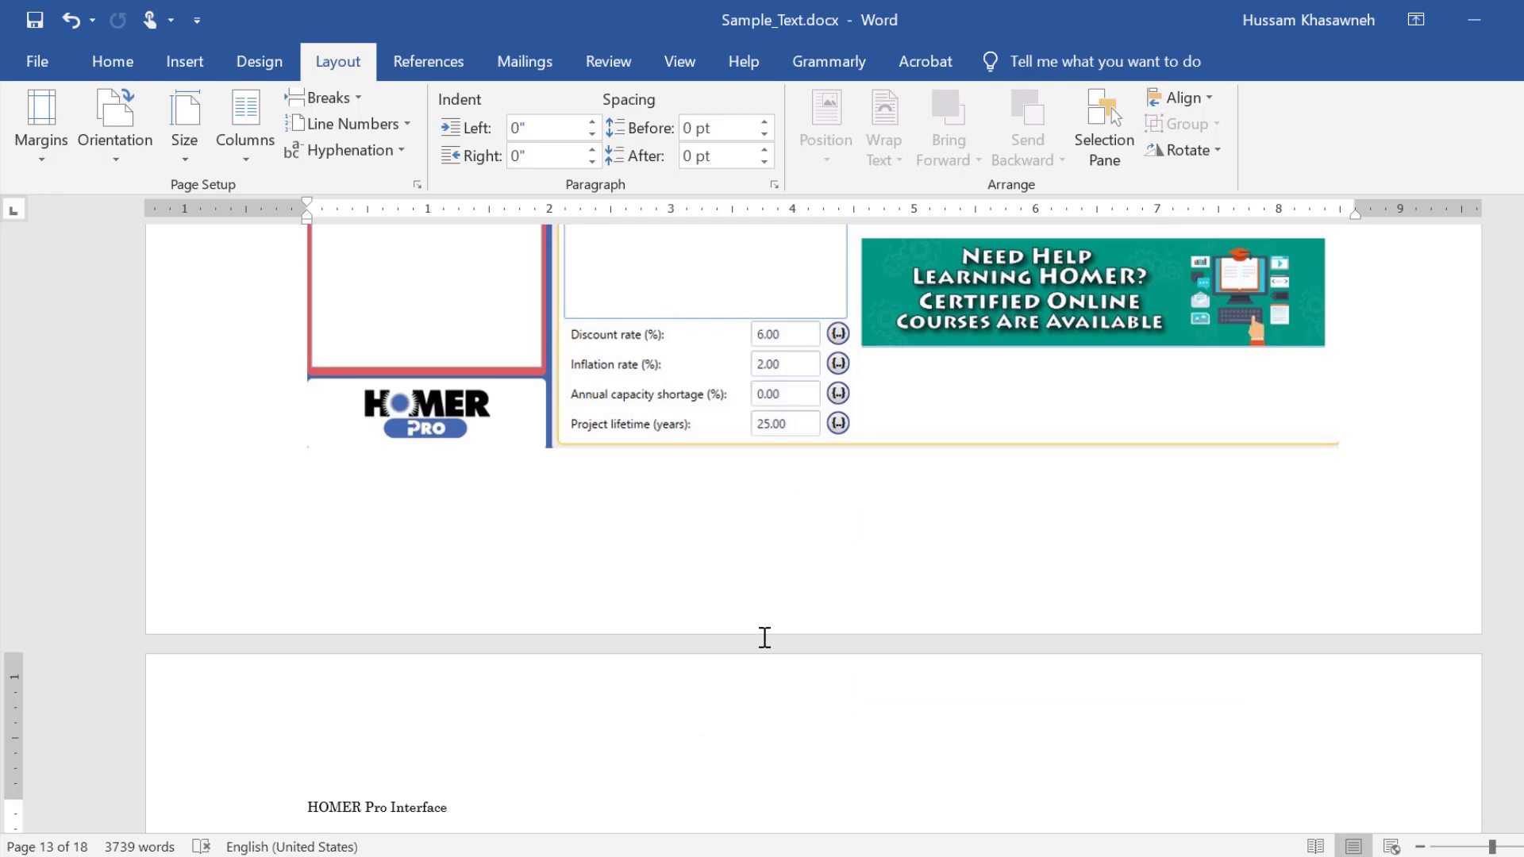
pyautogui.scroll(-3, 765, 637)
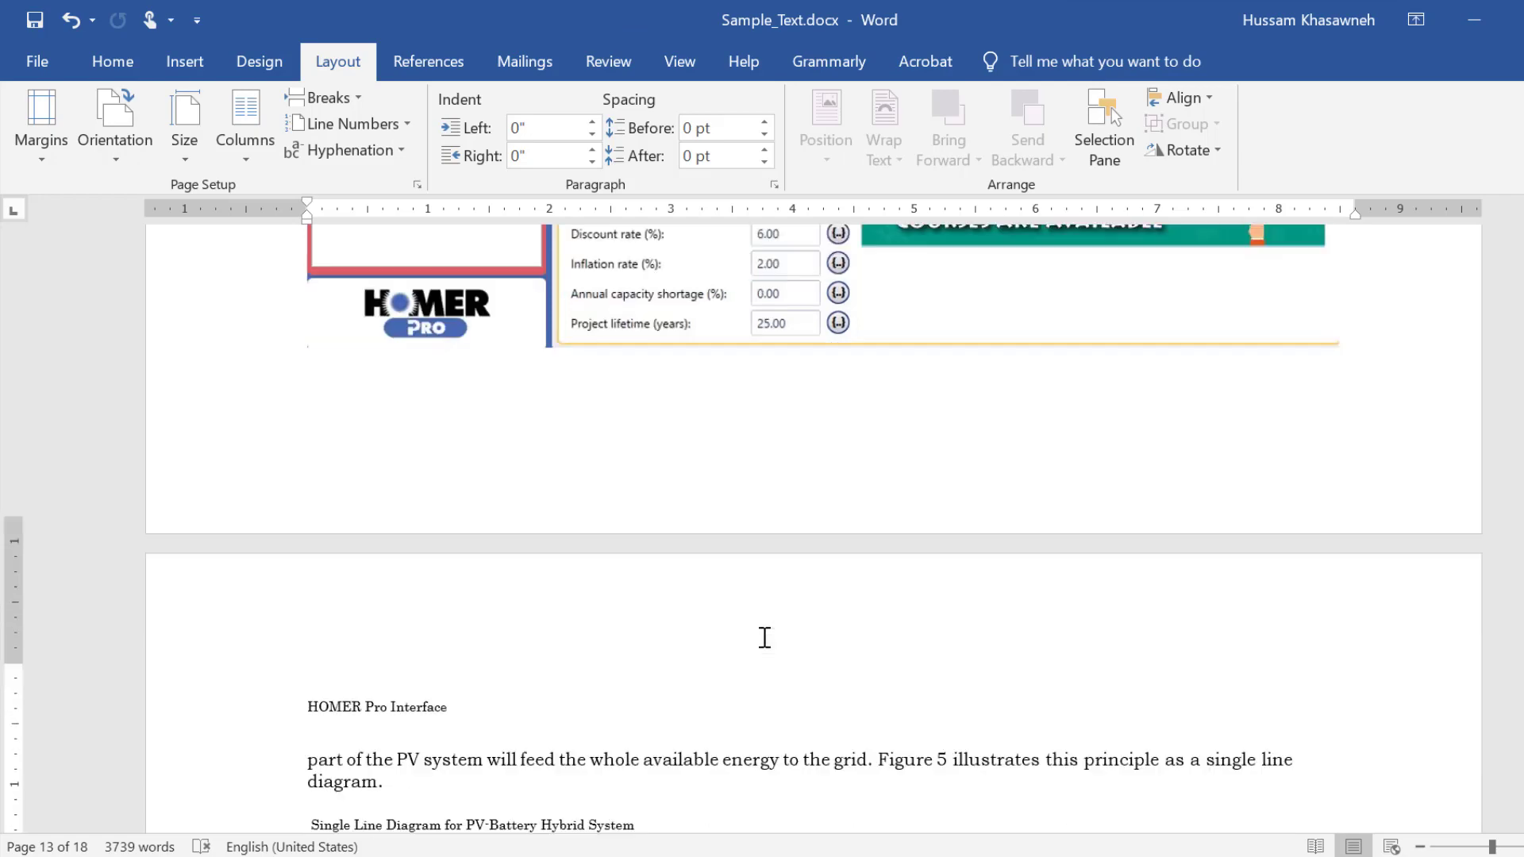
pyautogui.scroll(-2, 765, 637)
pyautogui.scroll(-2, 764, 637)
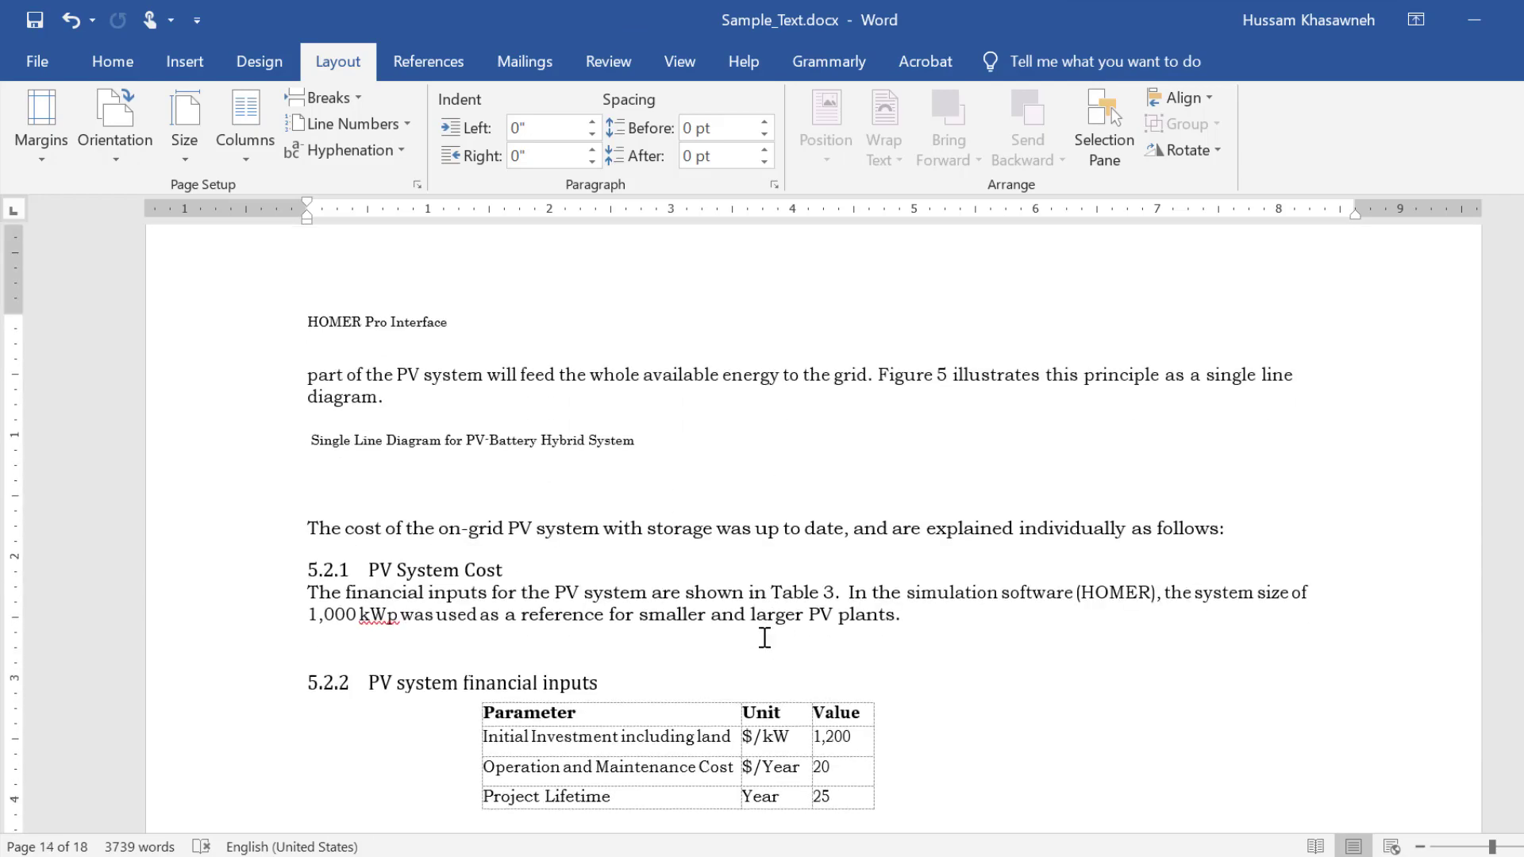
pyautogui.scroll(-5, 765, 637)
pyautogui.scroll(-7, 765, 638)
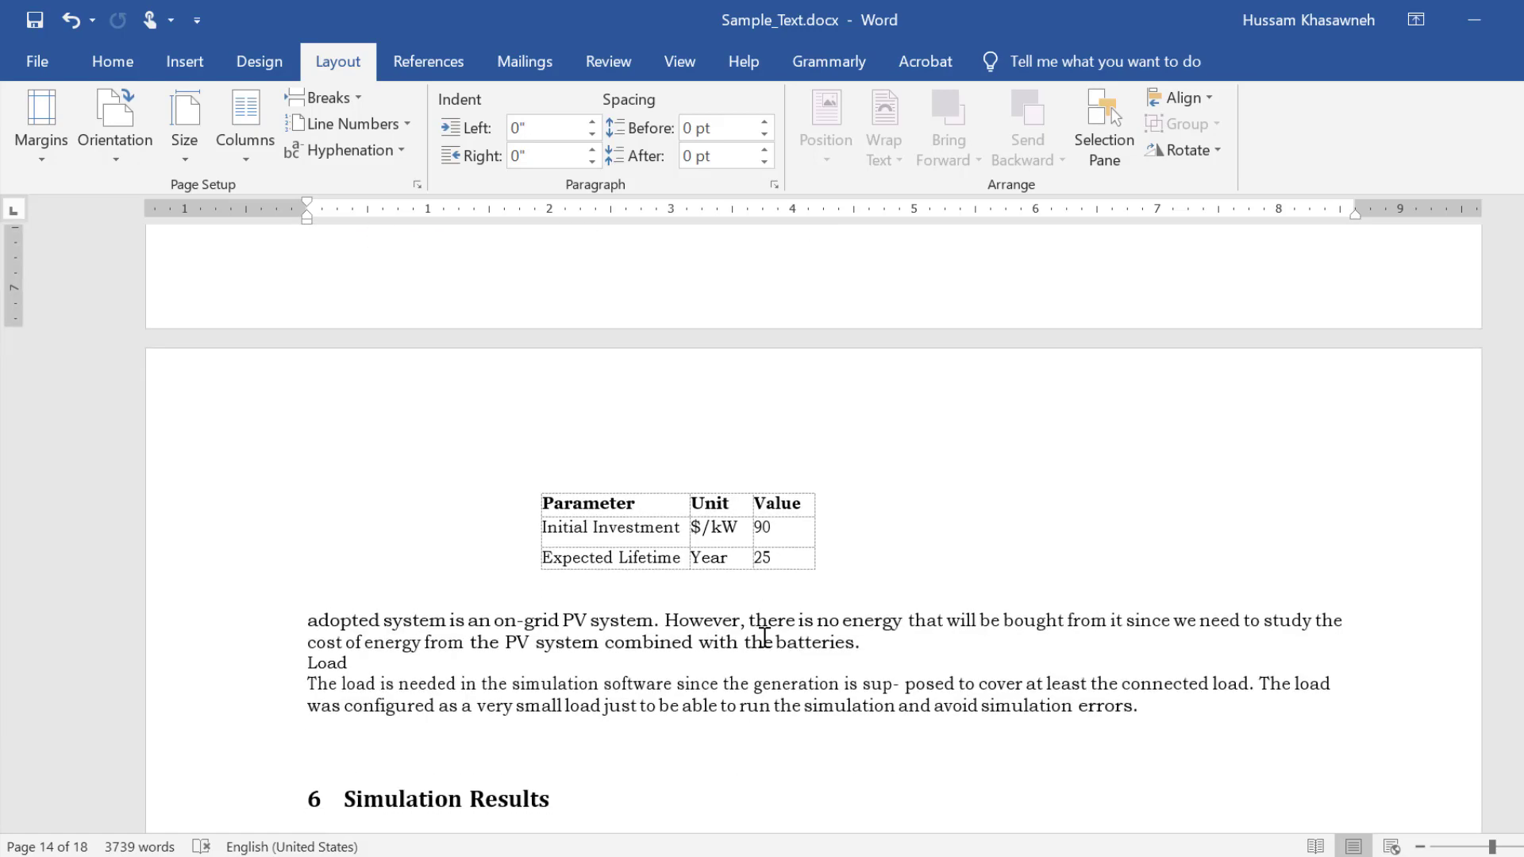
pyautogui.scroll(3, 764, 638)
pyautogui.scroll(8, 765, 637)
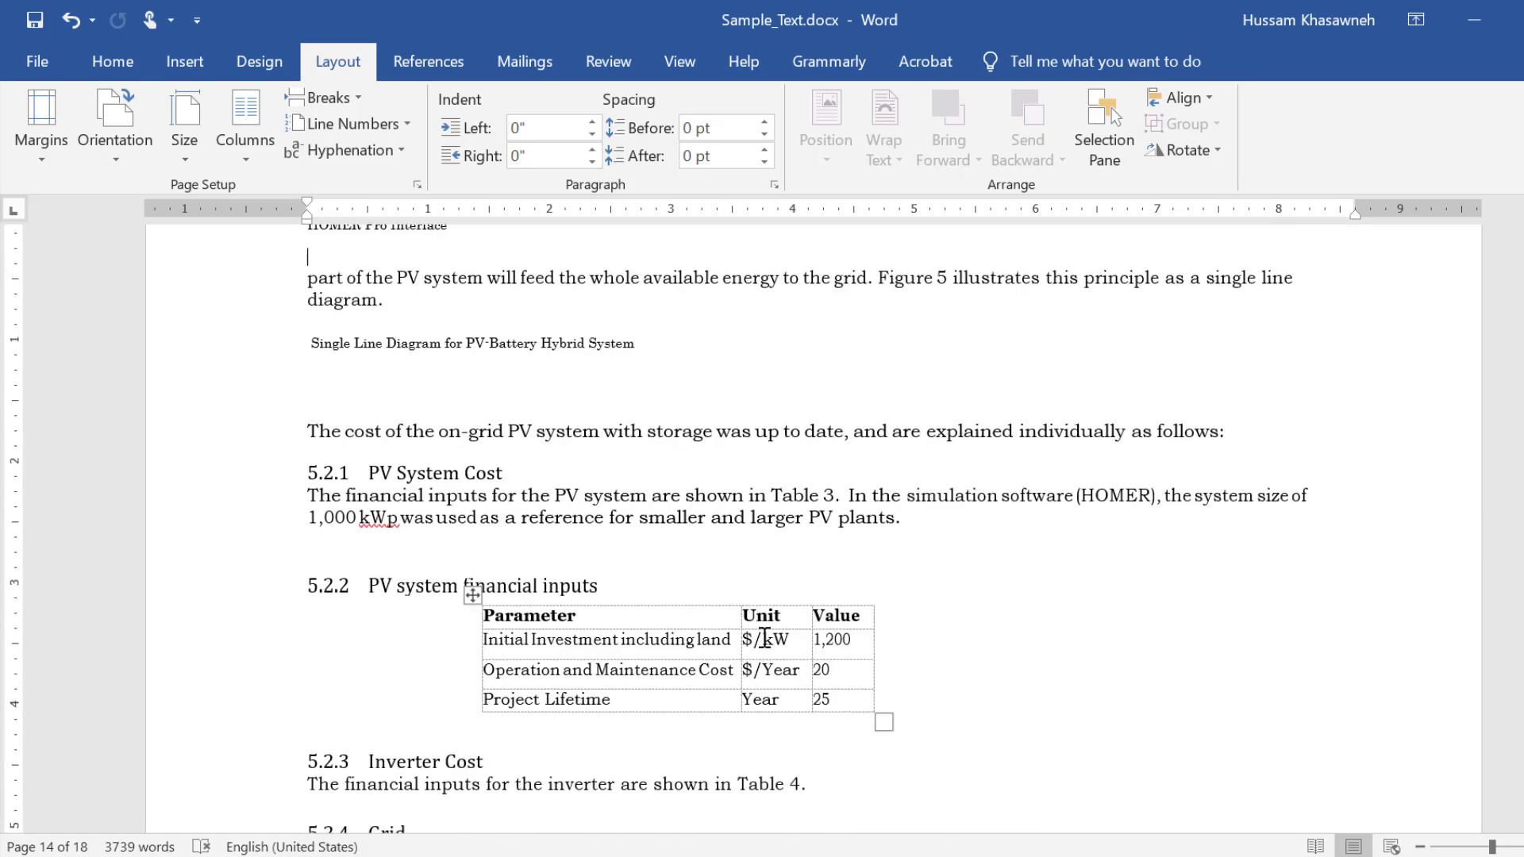
pyautogui.scroll(3, 764, 638)
pyautogui.scroll(-10, 701, 722)
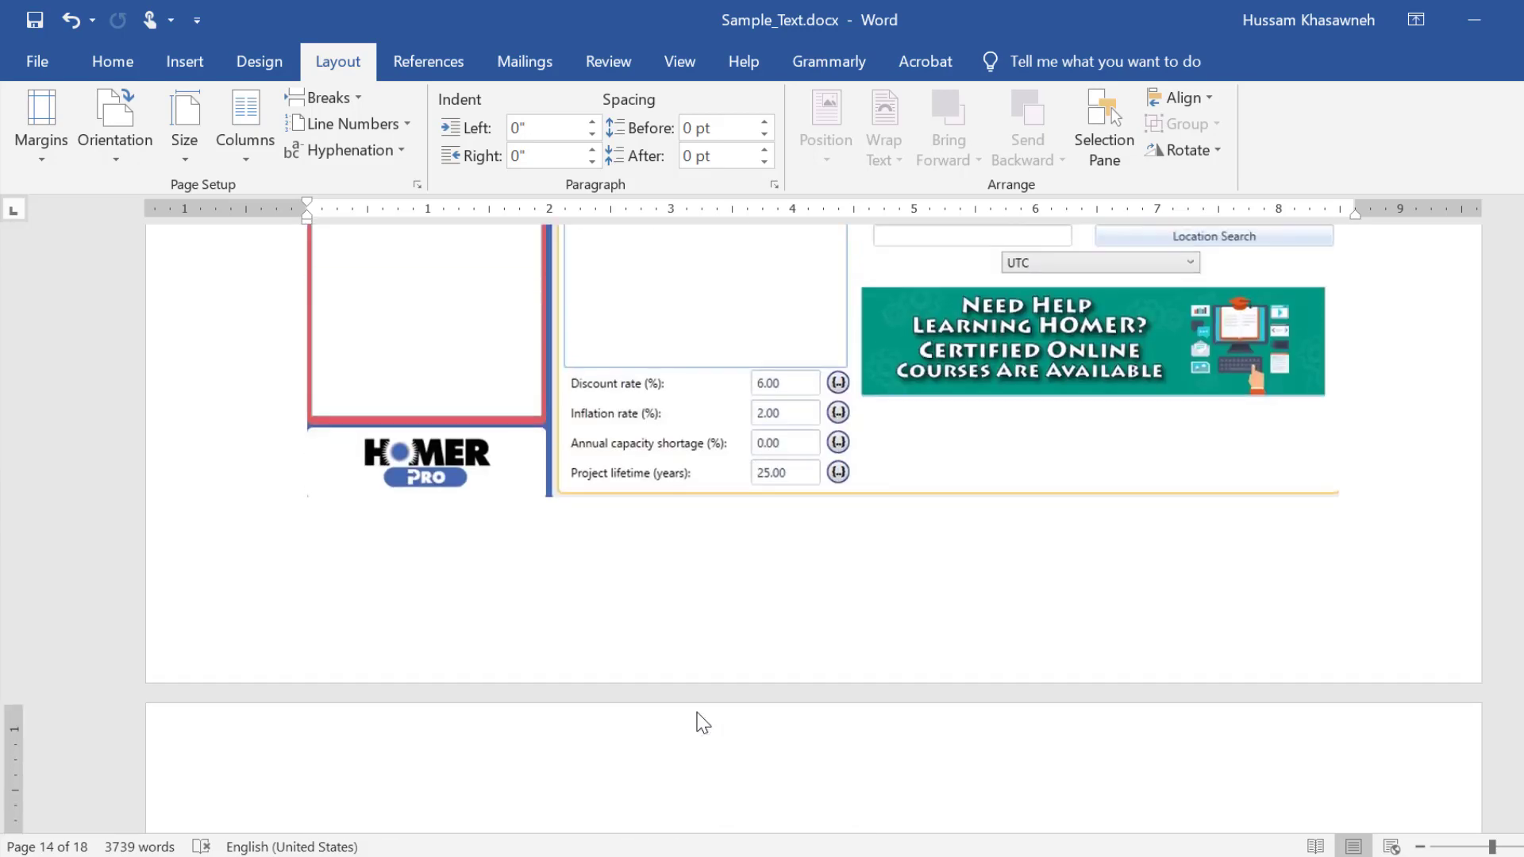
# Add a Next Page section break below the screenshot and make the new section portrait.
pyautogui.click(690, 531)
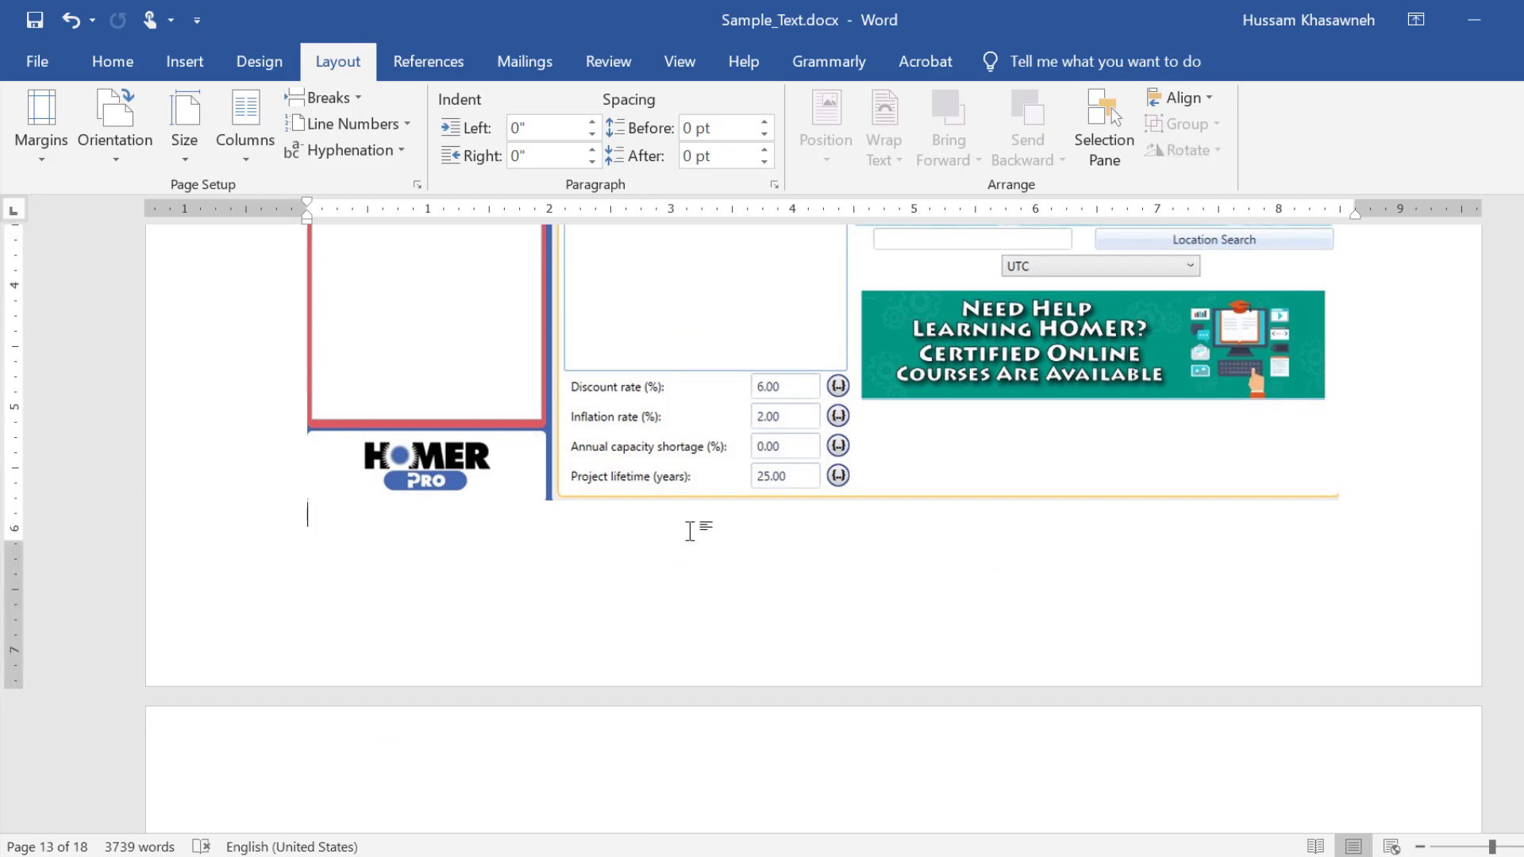
pyautogui.click(320, 97)
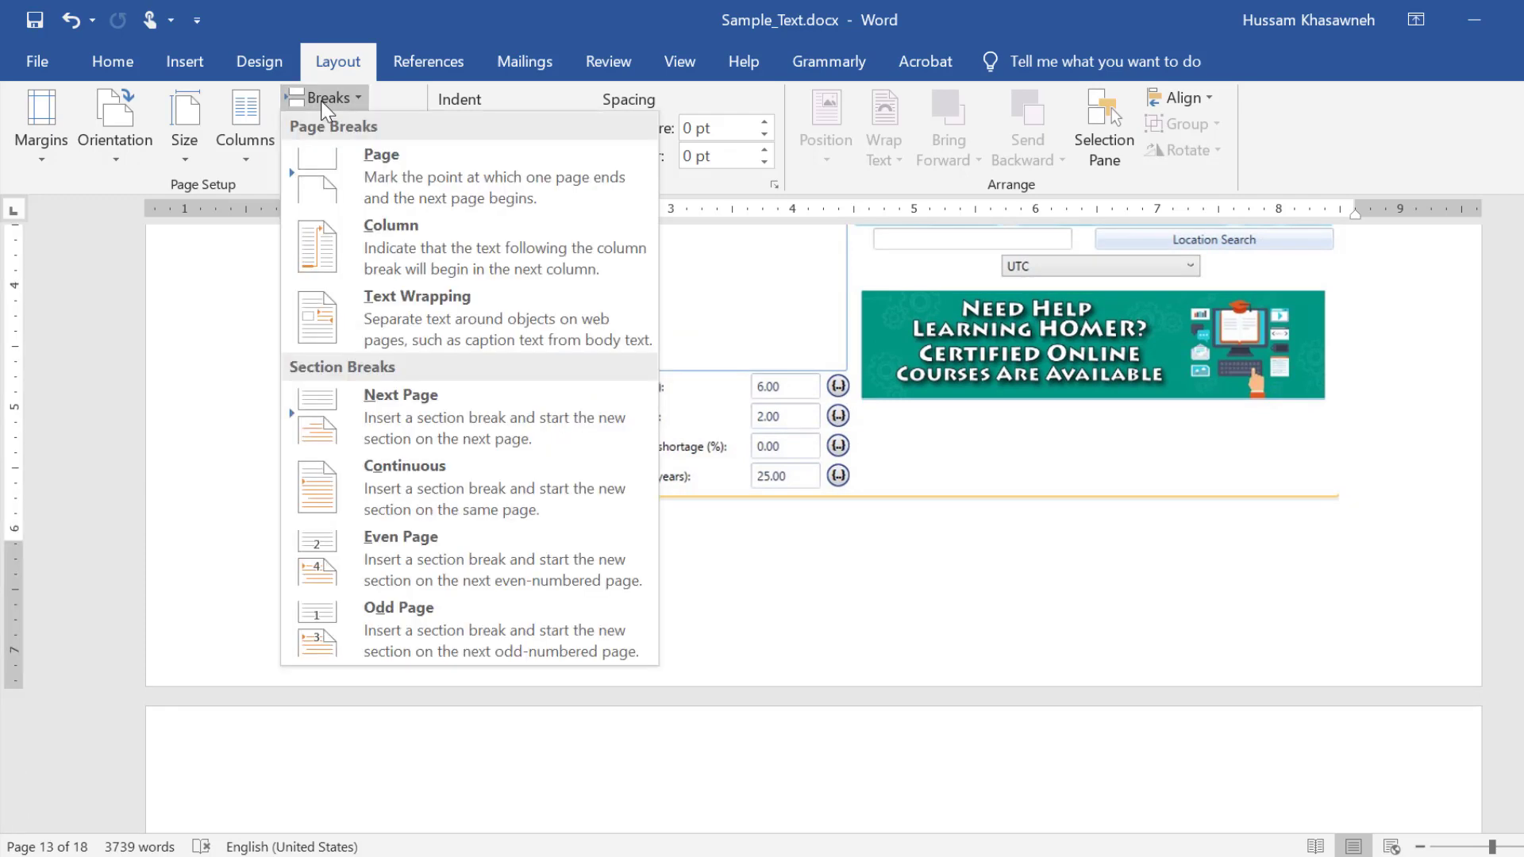
pyautogui.click(378, 417)
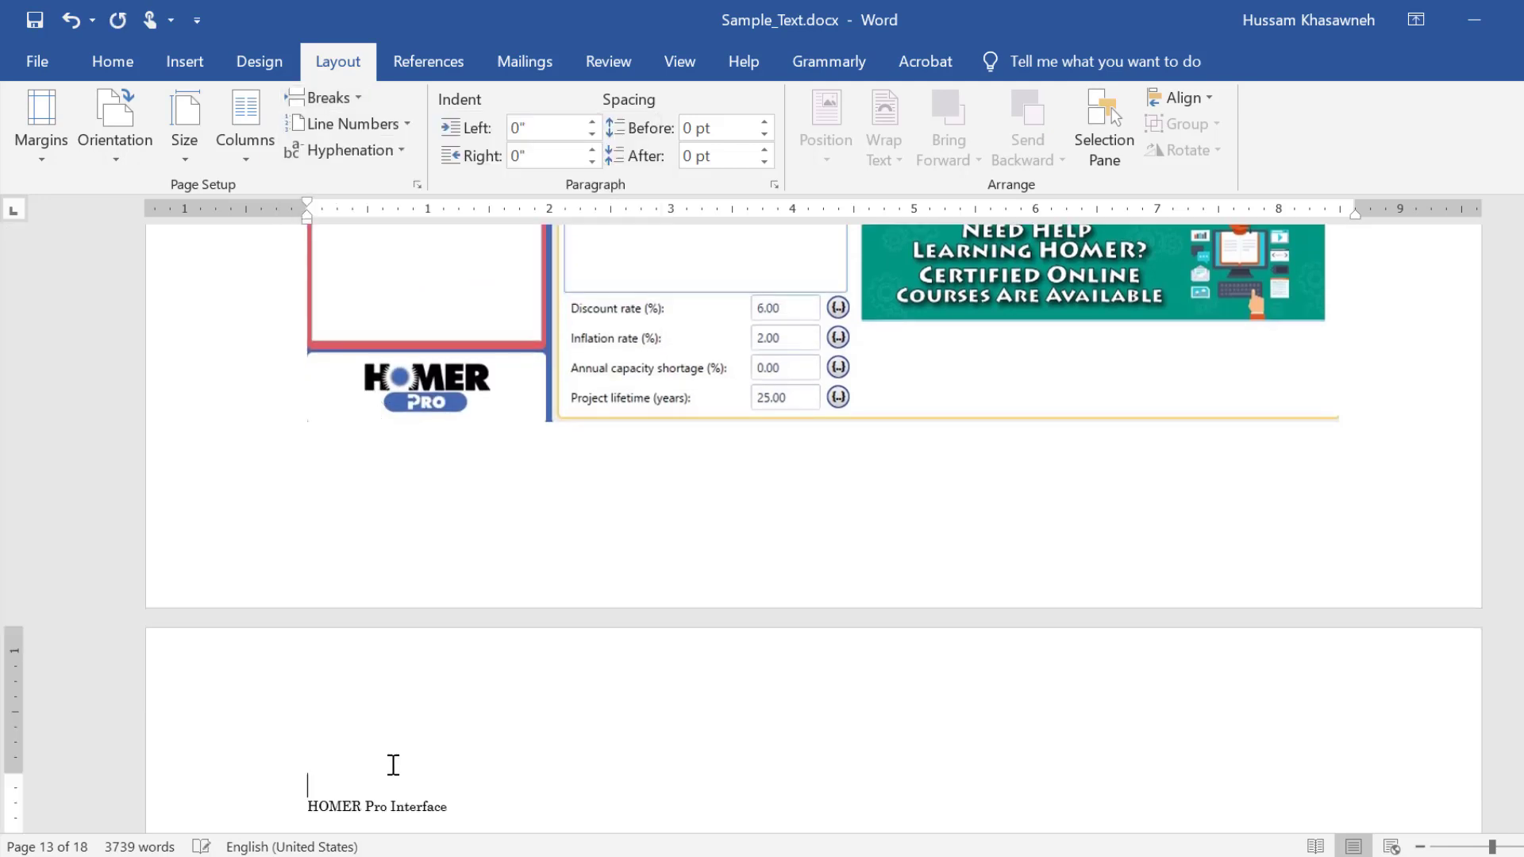
pyautogui.click(135, 144)
pyautogui.click(146, 192)
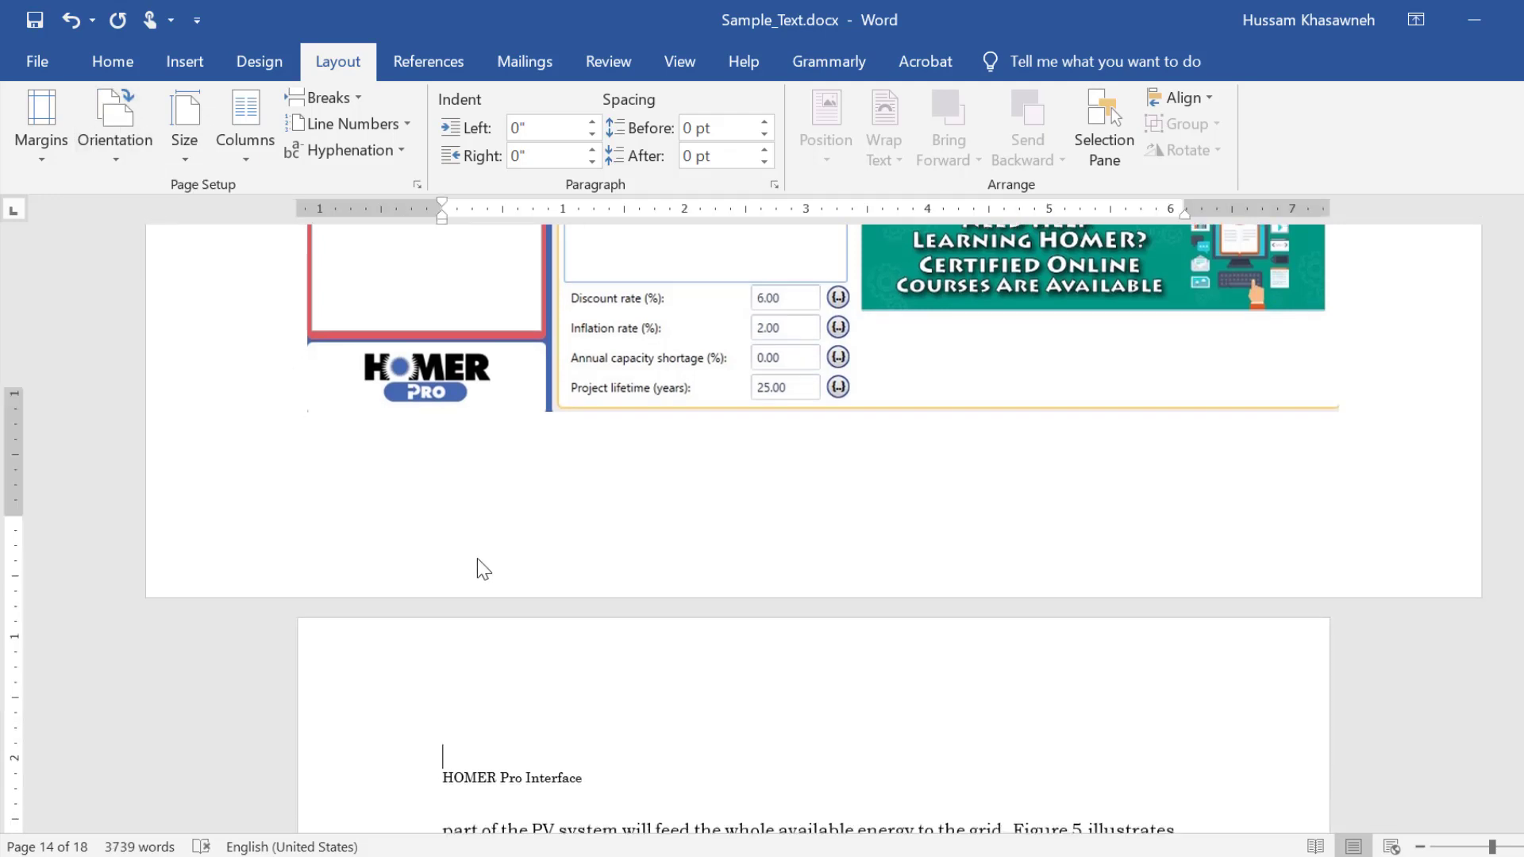
pyautogui.scroll(-5, 477, 558)
pyautogui.scroll(-4, 478, 559)
pyautogui.scroll(-6, 478, 559)
pyautogui.scroll(-4, 478, 562)
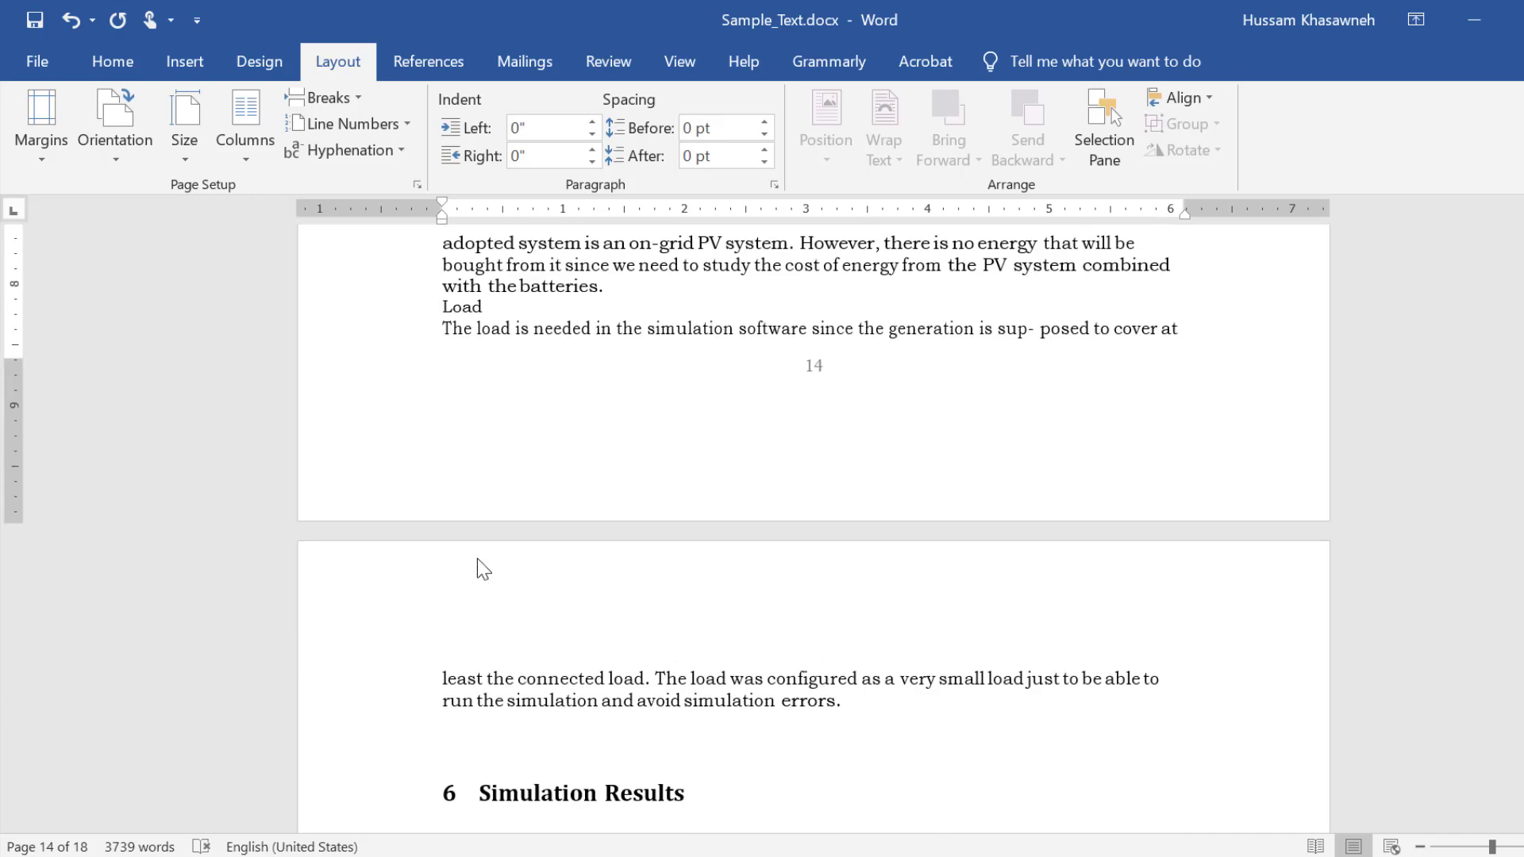
pyautogui.scroll(15, 478, 562)
pyautogui.scroll(2, 478, 562)
pyautogui.scroll(5, 477, 562)
pyautogui.scroll(4, 478, 567)
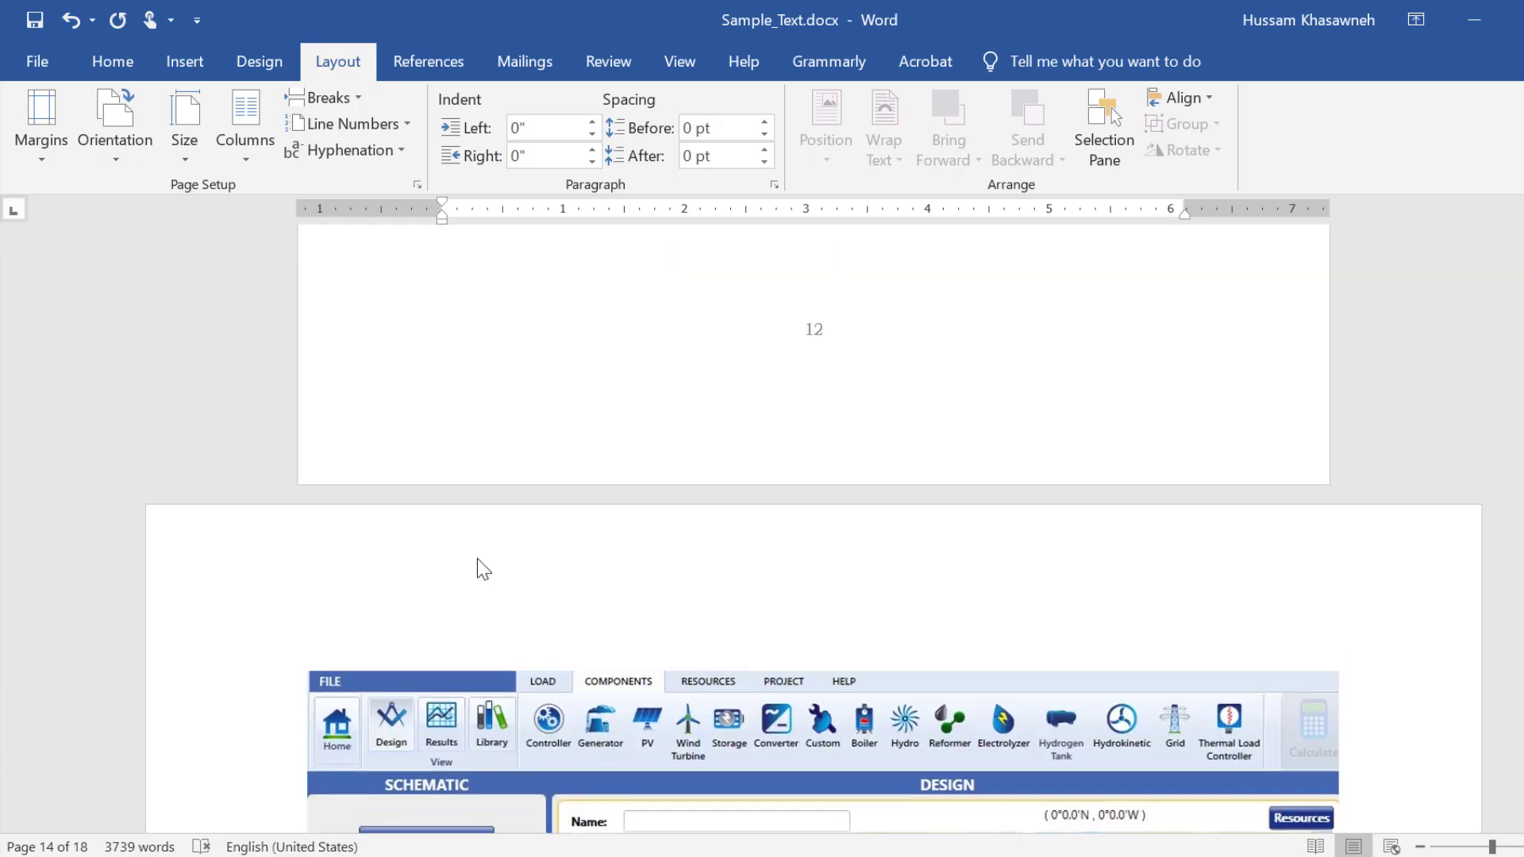
pyautogui.scroll(3, 478, 559)
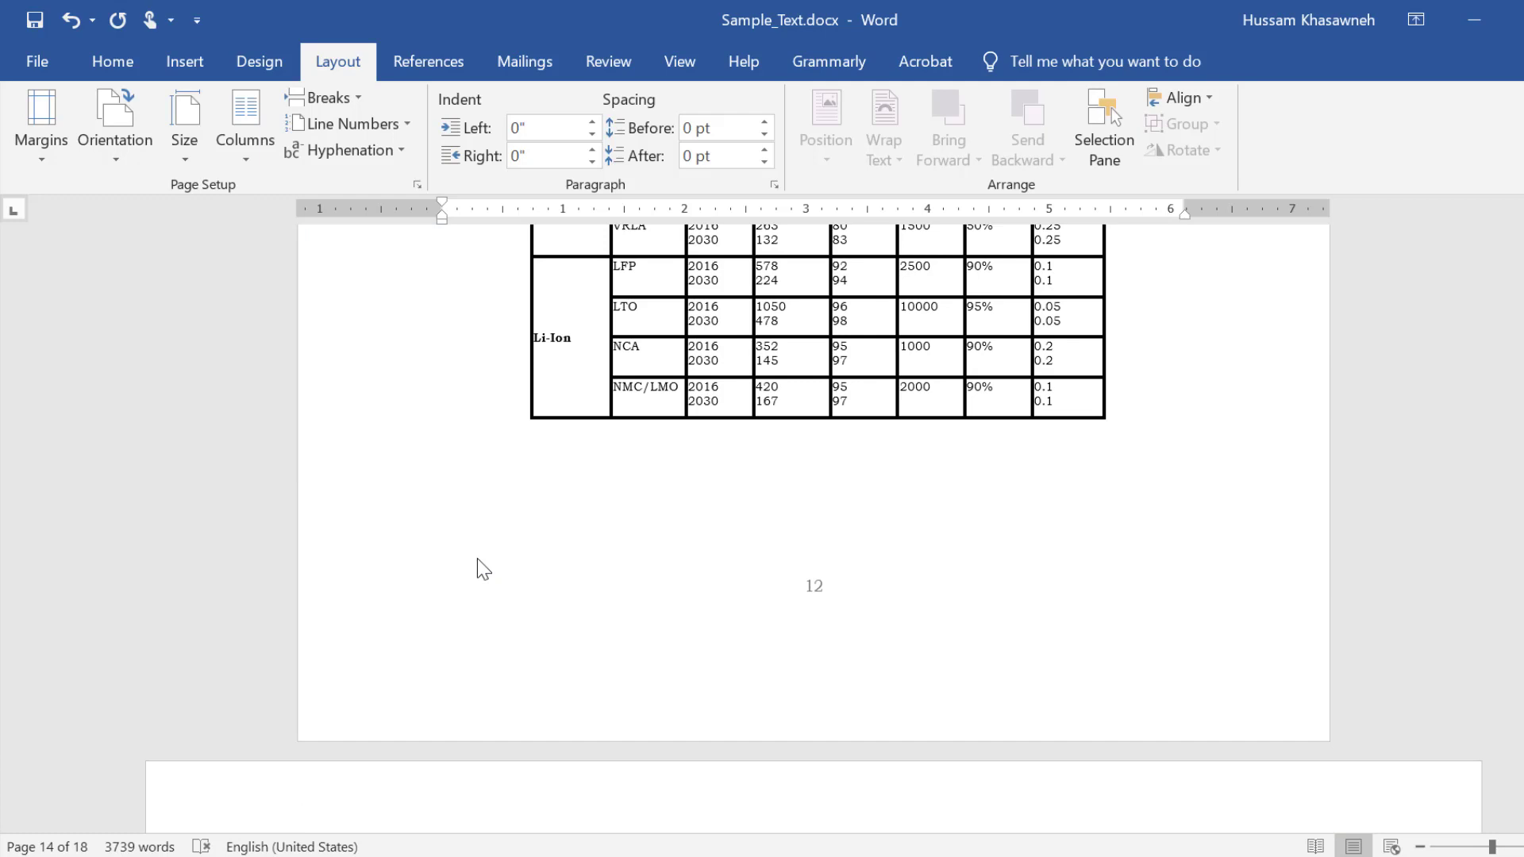
pyautogui.scroll(-1, 478, 562)
pyautogui.scroll(-3, 478, 562)
pyautogui.scroll(-2, 478, 562)
pyautogui.scroll(-4, 477, 562)
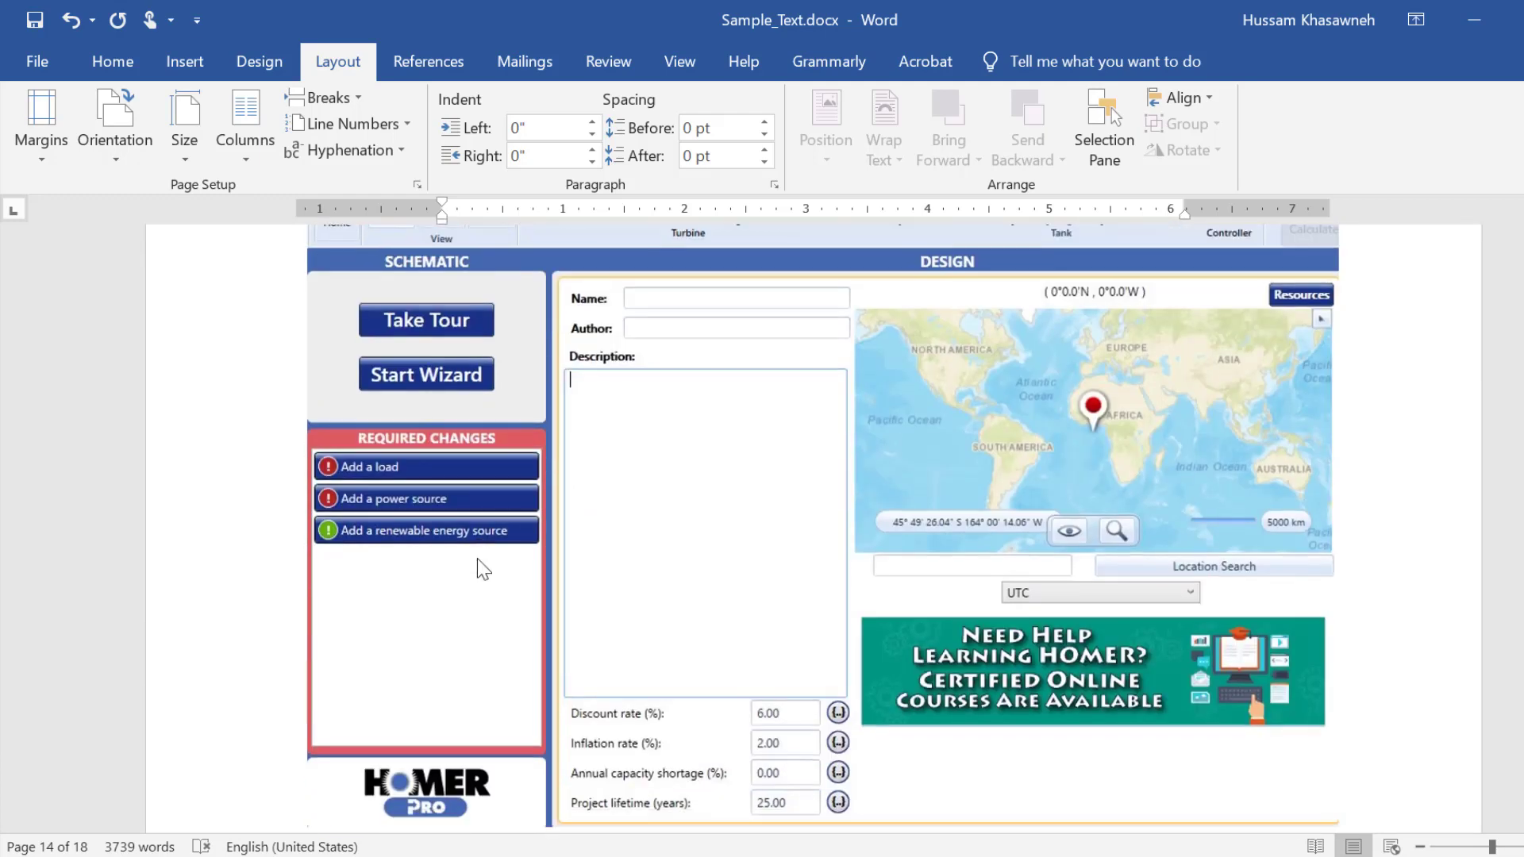
pyautogui.scroll(-1, 478, 569)
pyautogui.scroll(-1, 478, 568)
pyautogui.scroll(3, 478, 568)
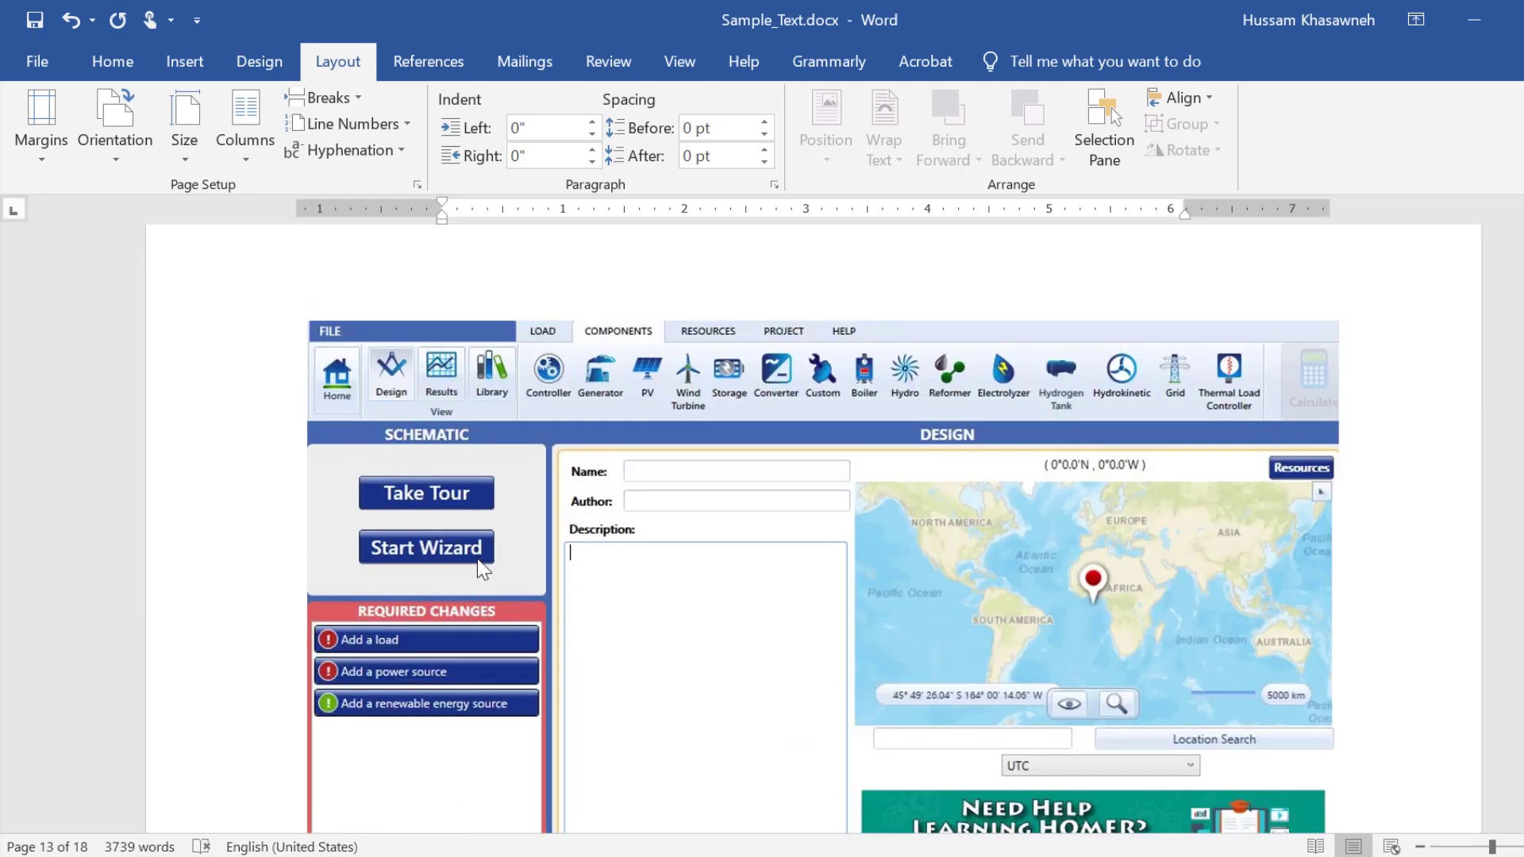
pyautogui.scroll(2, 481, 569)
pyautogui.scroll(-1, 481, 568)
pyautogui.scroll(-4, 481, 568)
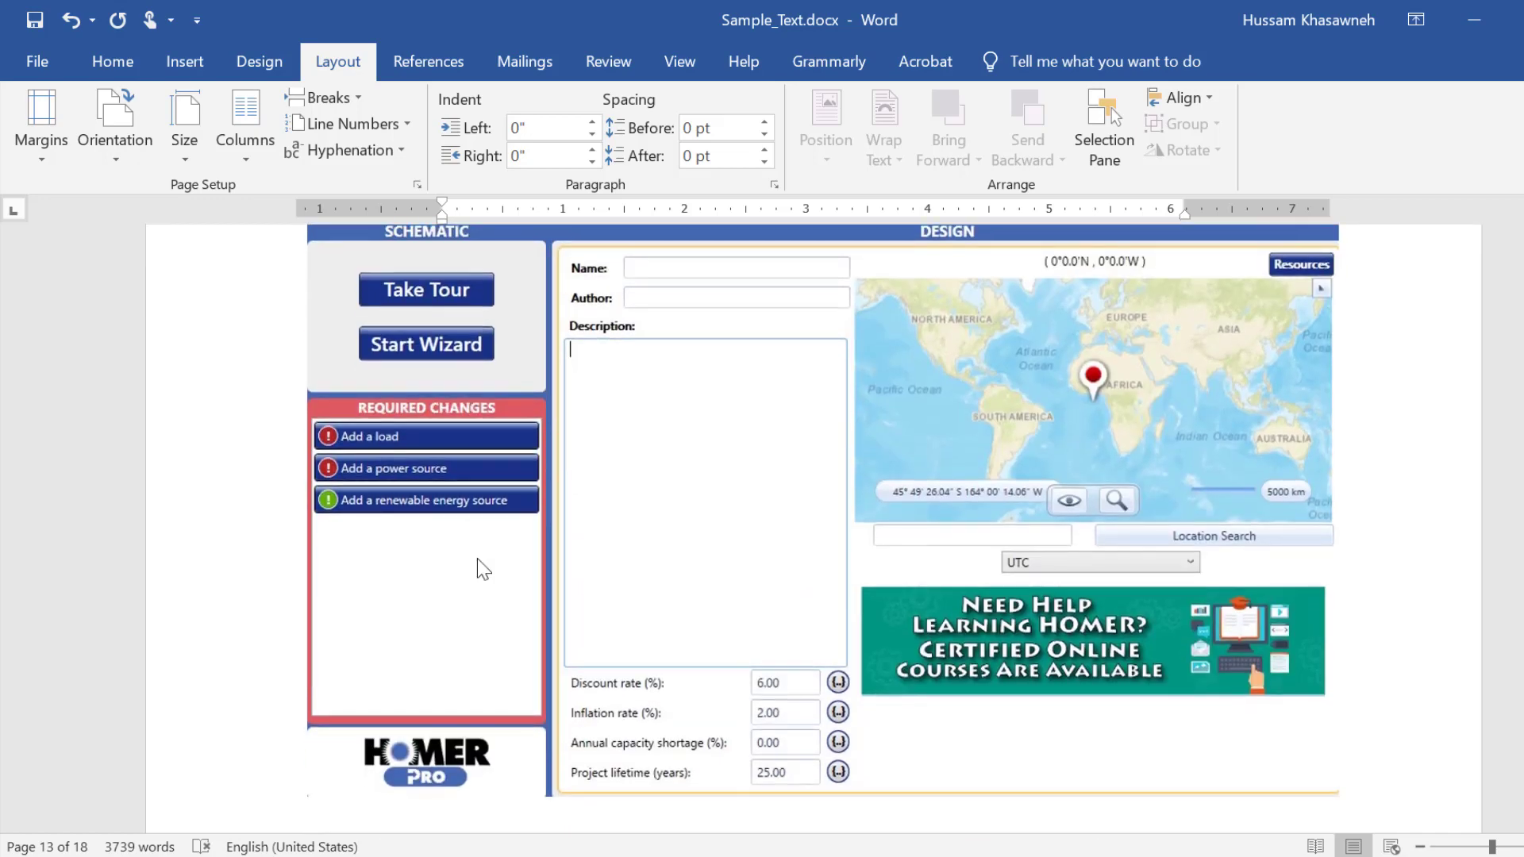
pyautogui.scroll(-4, 478, 564)
pyautogui.scroll(4, 478, 564)
pyautogui.scroll(3, 477, 563)
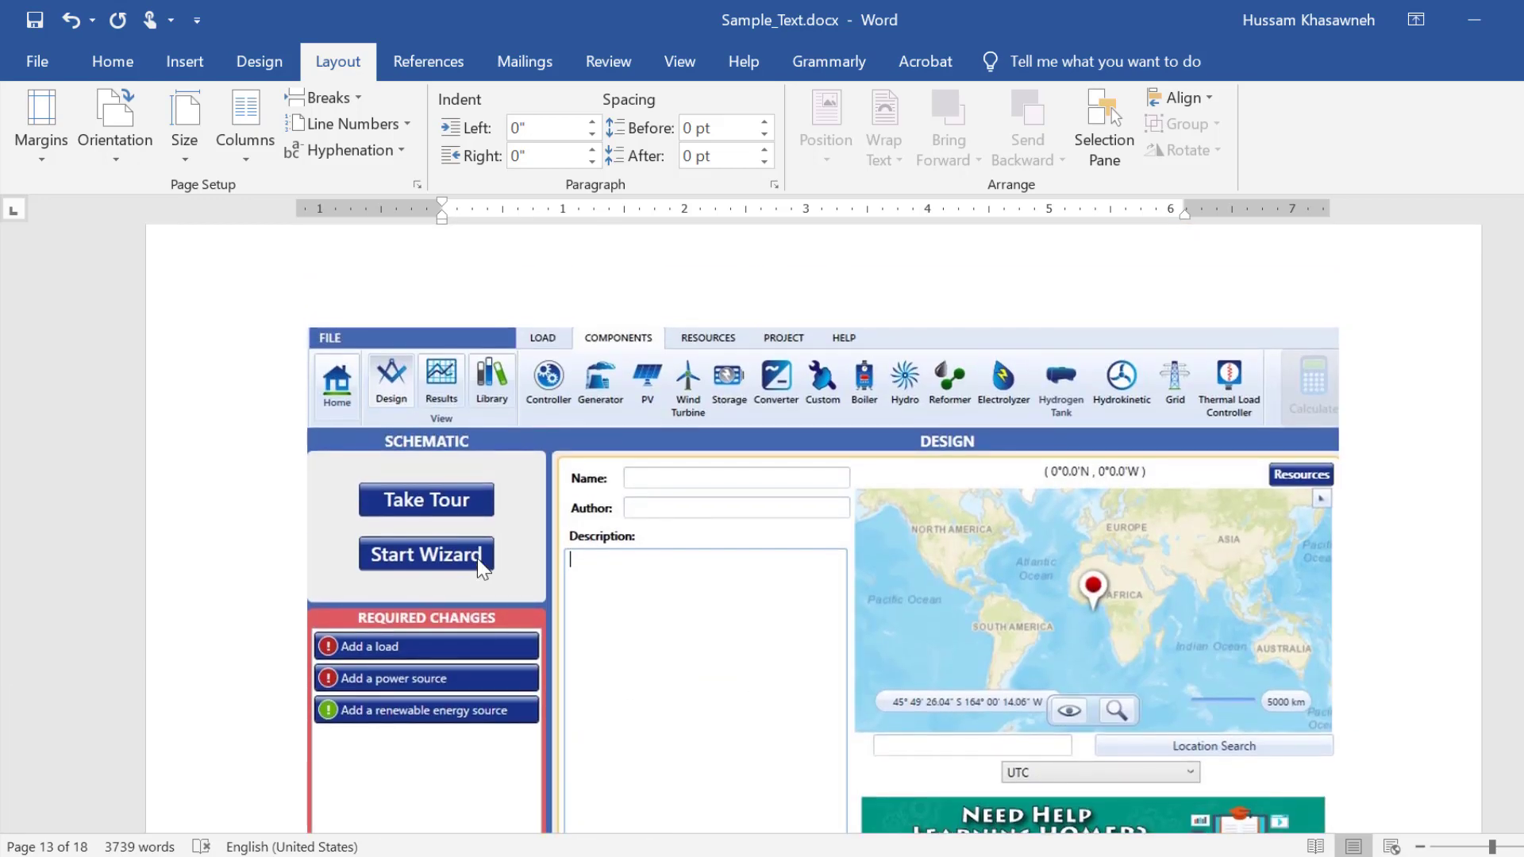
pyautogui.scroll(-1, 480, 568)
pyautogui.scroll(-6, 667, 527)
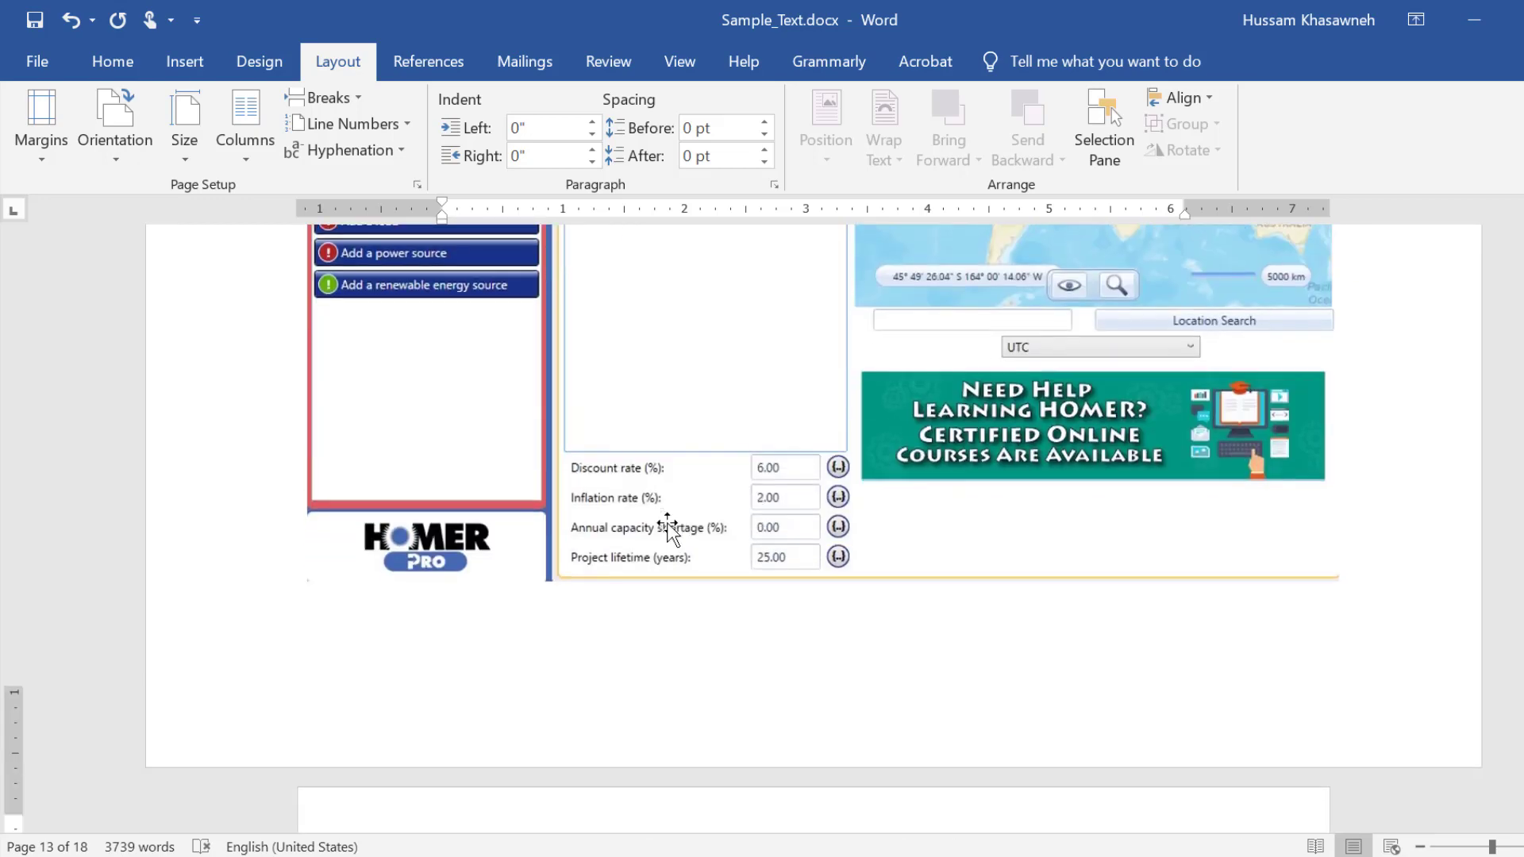
pyautogui.scroll(-4, 667, 528)
pyautogui.scroll(-1, 667, 527)
pyautogui.scroll(-6, 667, 527)
pyautogui.scroll(-2, 667, 527)
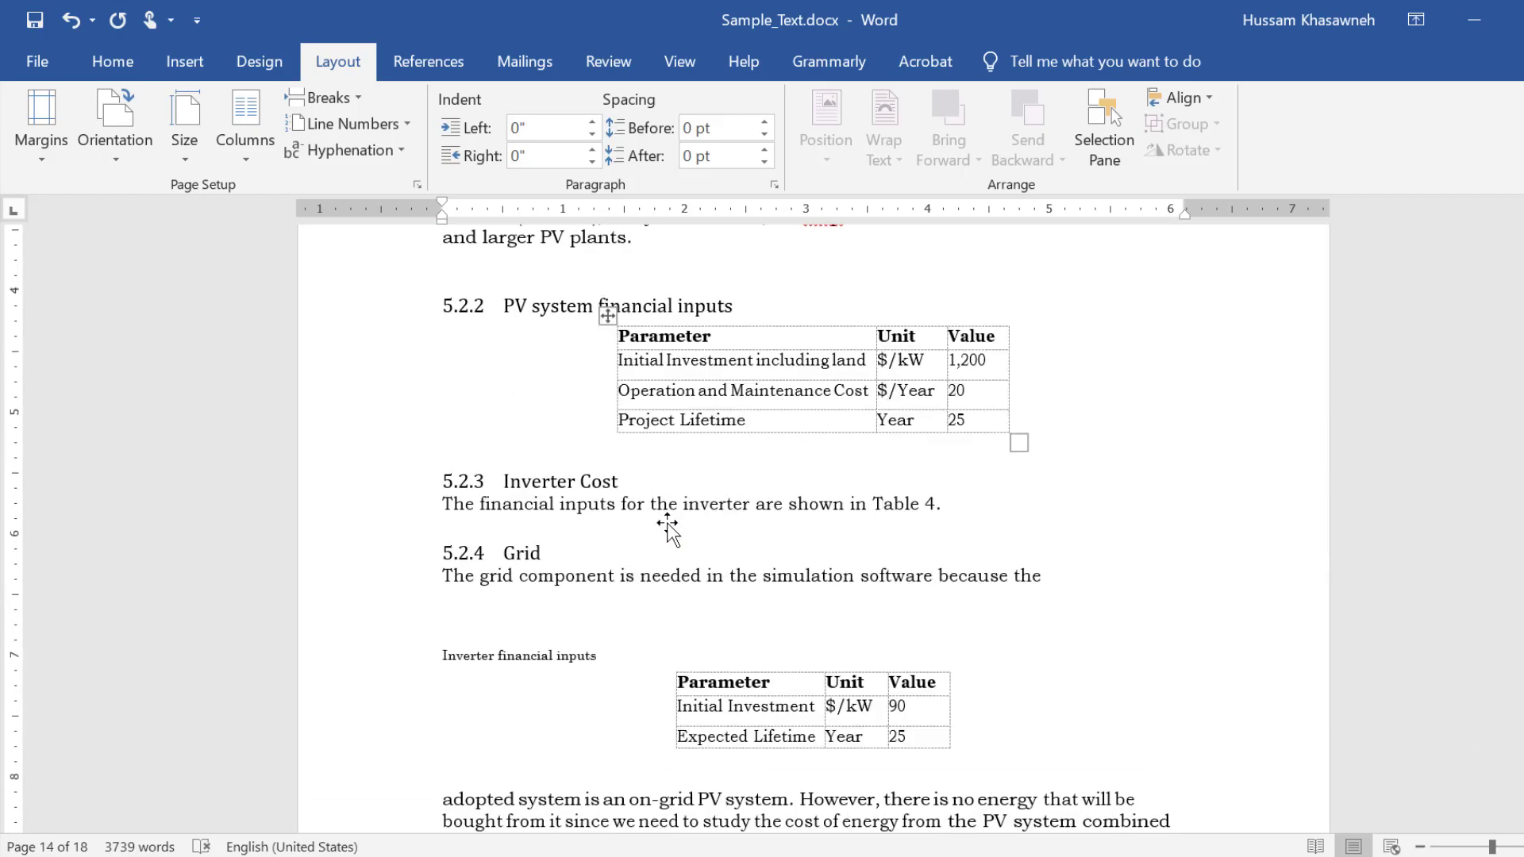
pyautogui.scroll(-3, 667, 527)
pyautogui.scroll(-1, 667, 527)
pyautogui.scroll(-1, 666, 527)
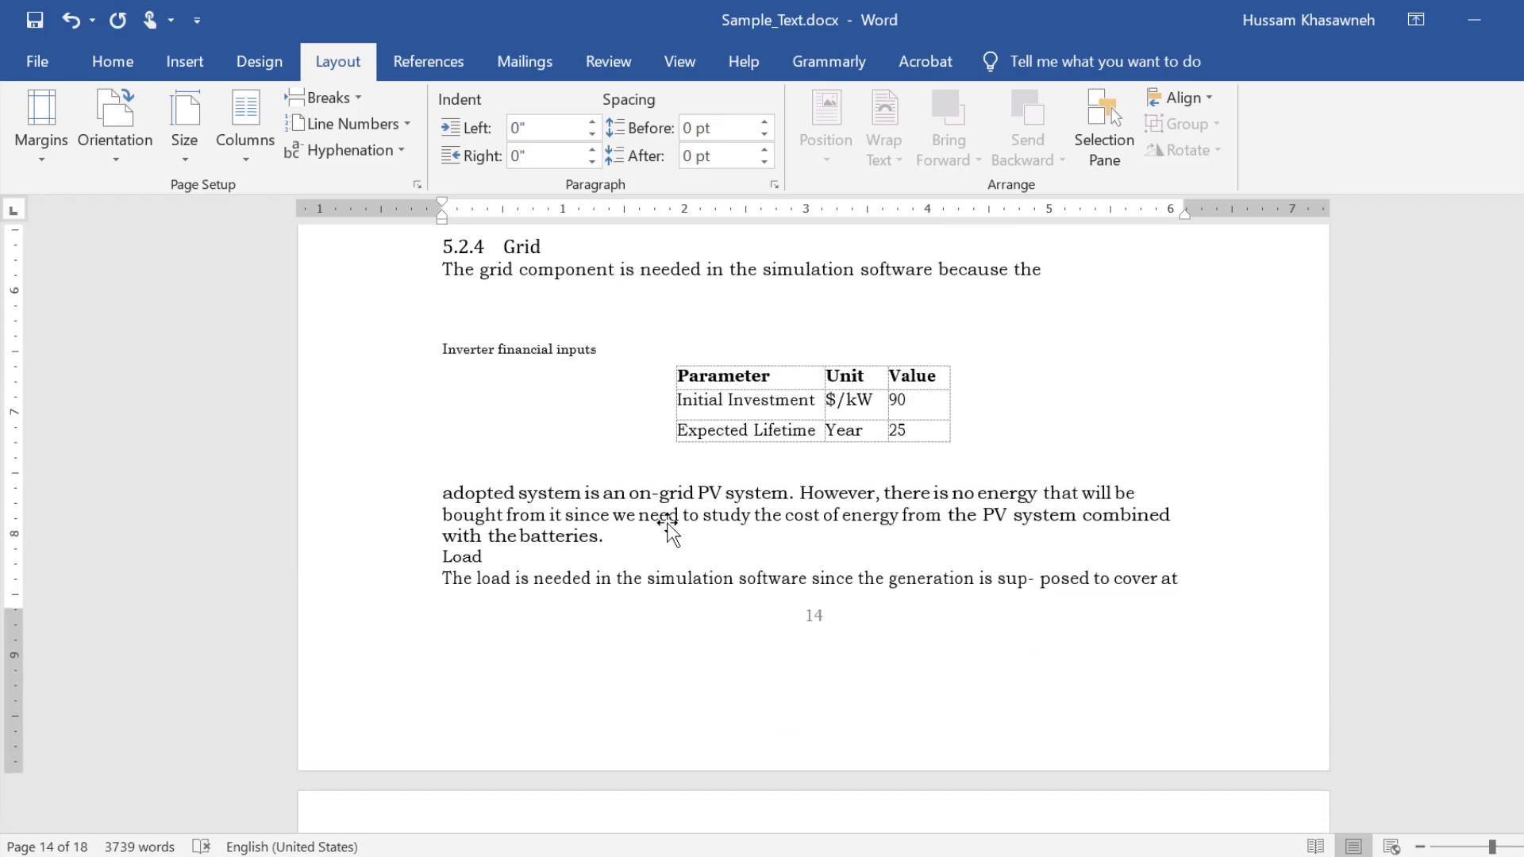
pyautogui.scroll(-5, 667, 527)
pyautogui.scroll(-7, 667, 527)
pyautogui.scroll(-3, 667, 527)
pyautogui.scroll(-2, 667, 527)
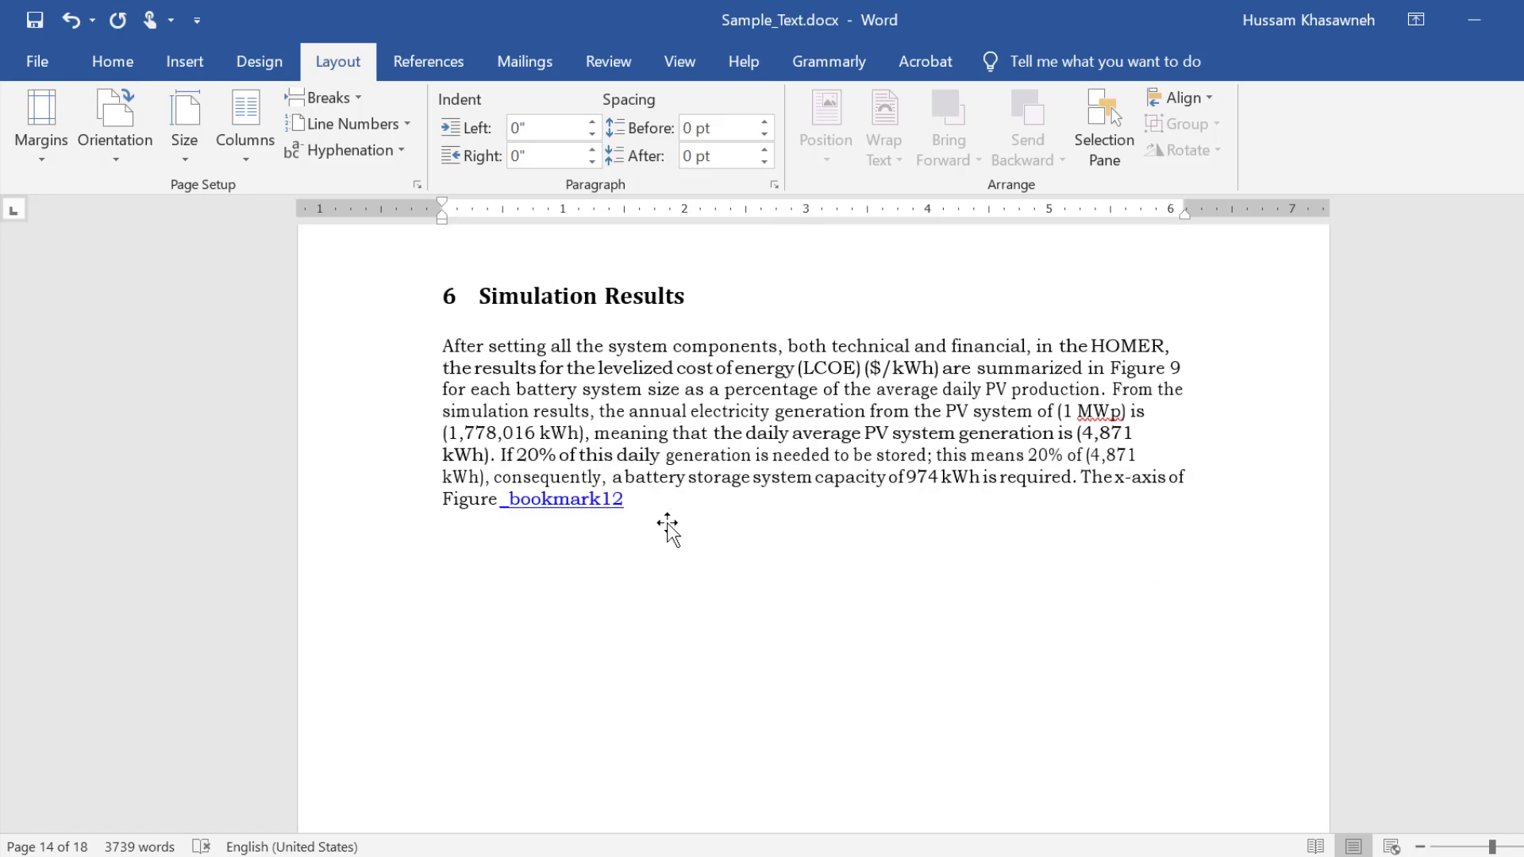
pyautogui.scroll(-1, 667, 527)
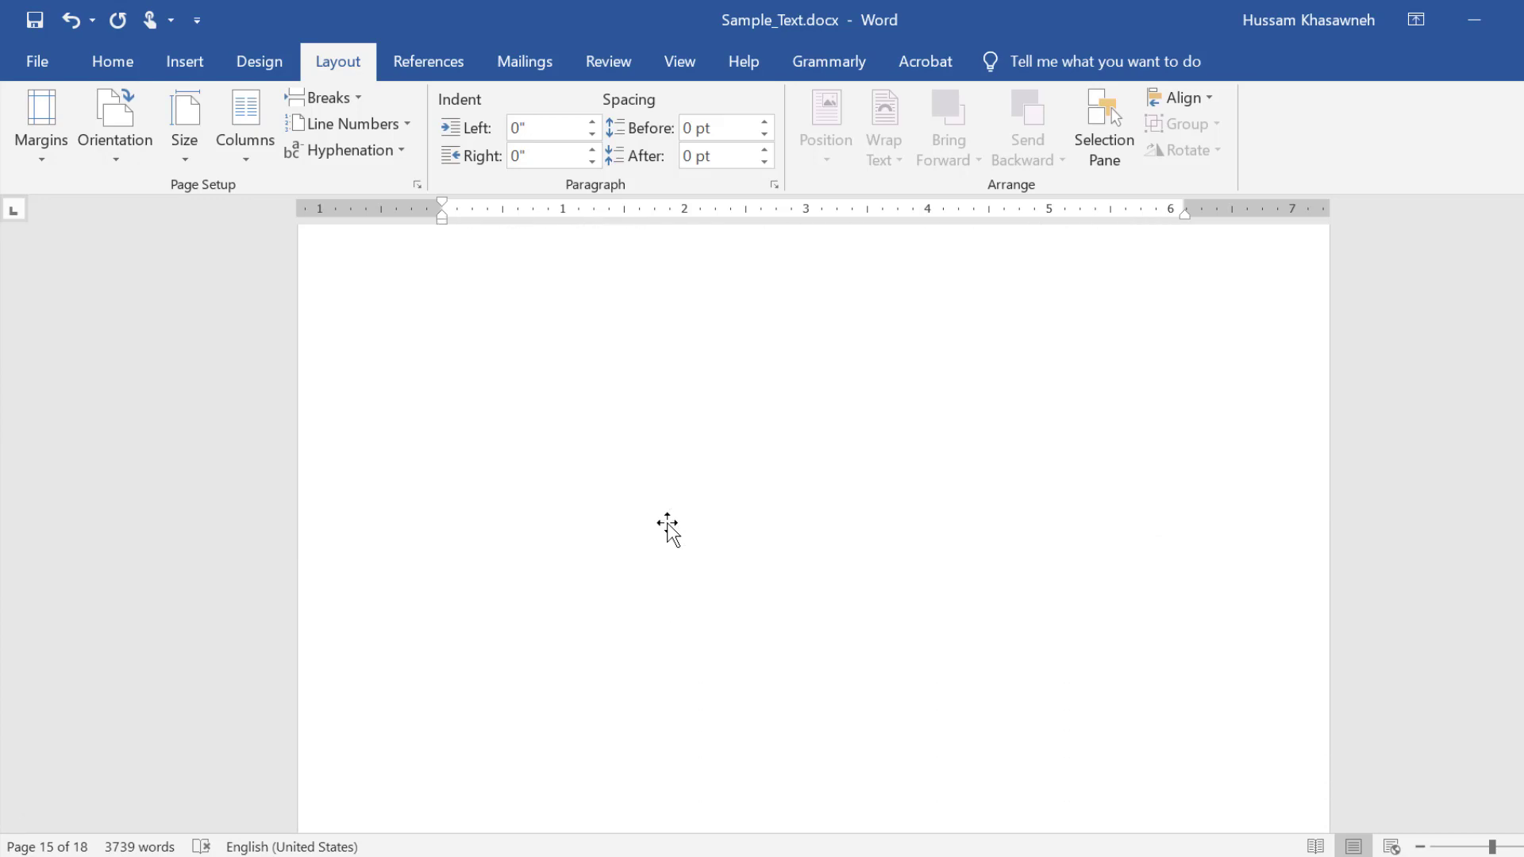